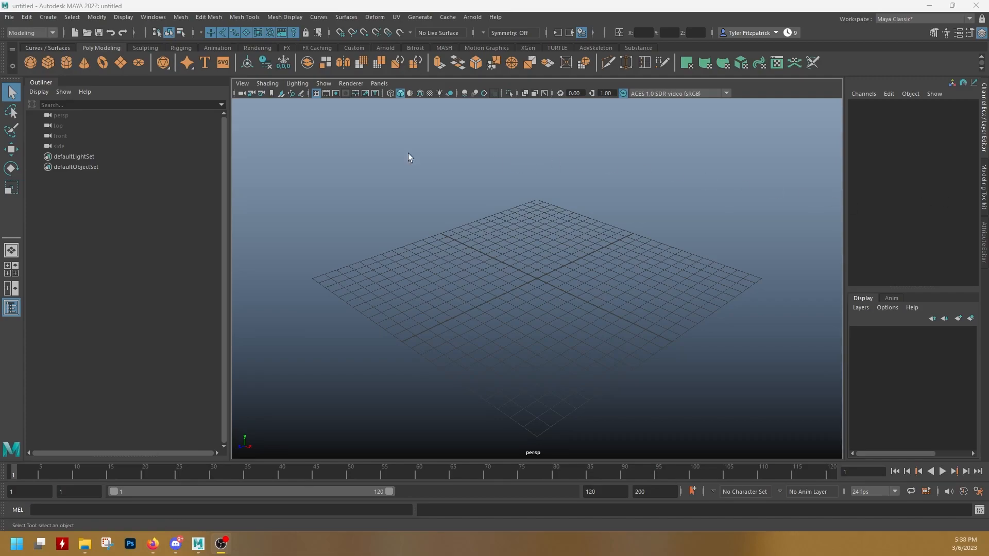
Start a new project named AVE_120_PROJECT in the Project Window
left_click(10, 17)
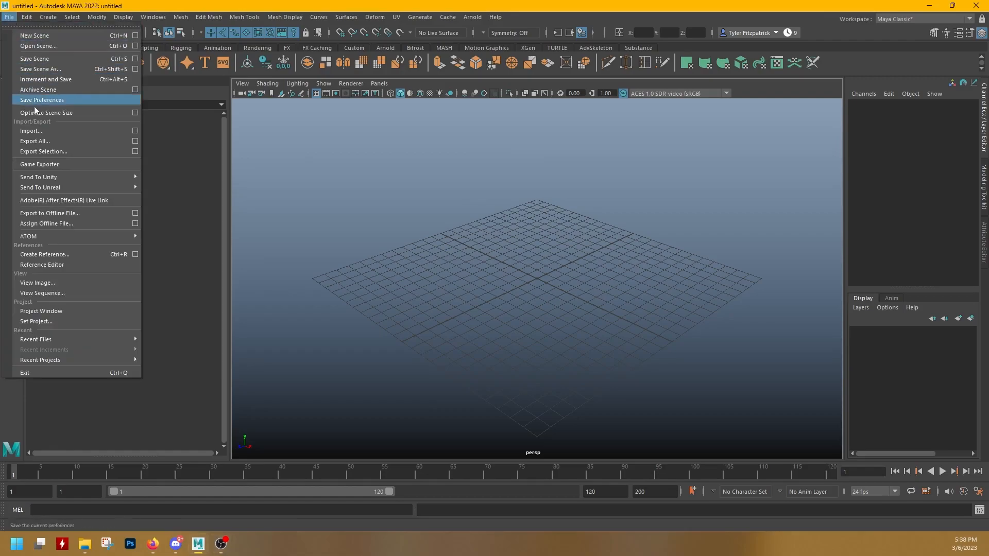
left_click(64, 311)
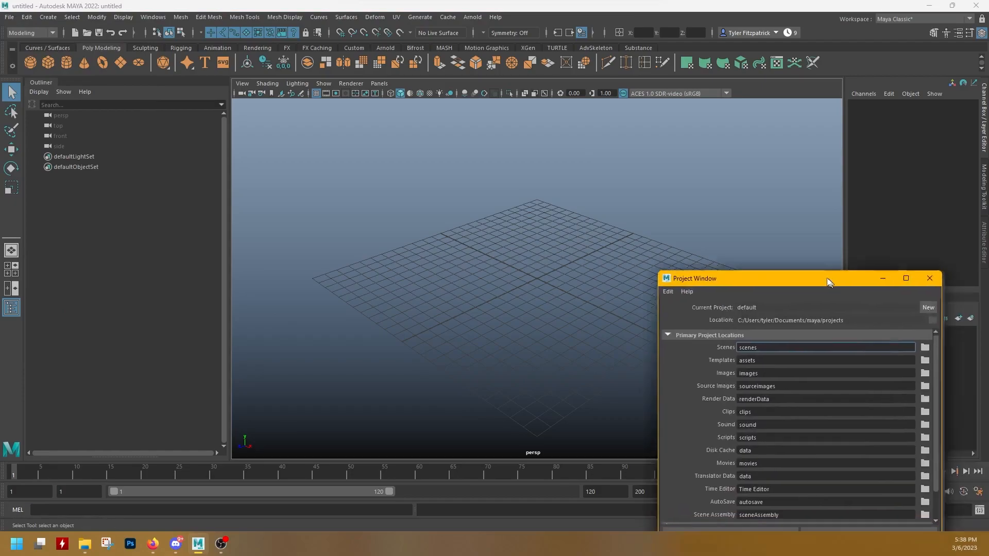
left_click_drag(831, 288, 527, 124)
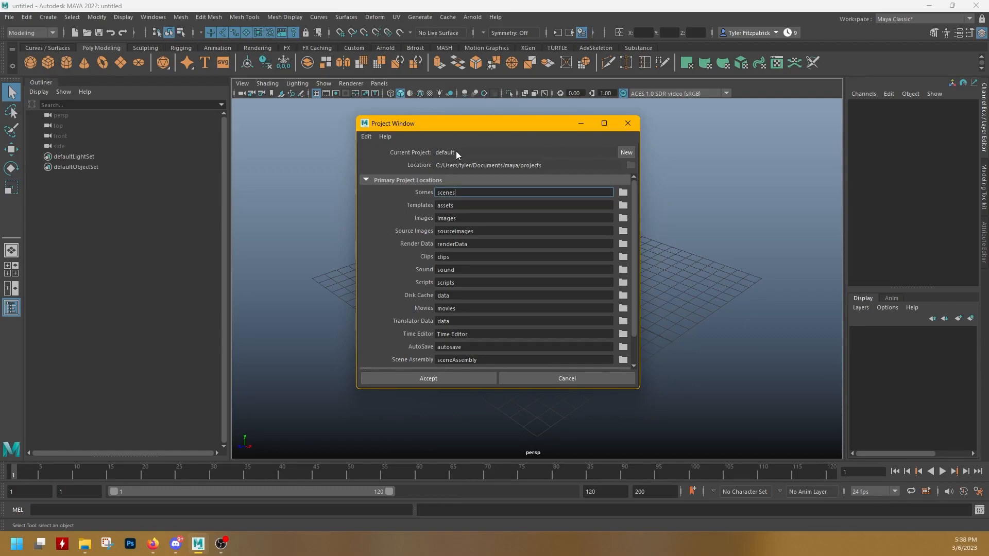
left_click(626, 152)
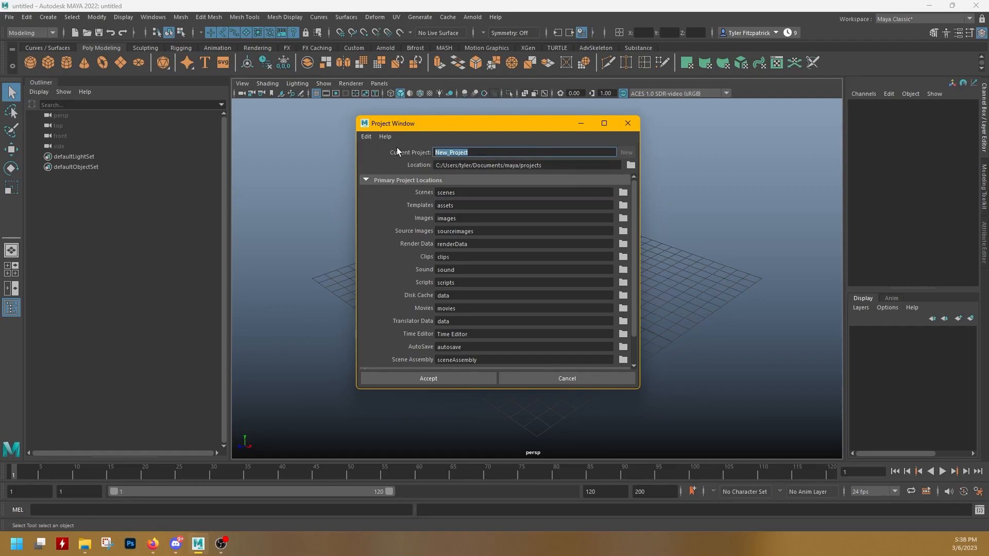
type("AVE_120_PROJECT")
Set the project location to F:\Chapman\AVE 120\Maya and create the project with the default folder names
left_click(629, 166)
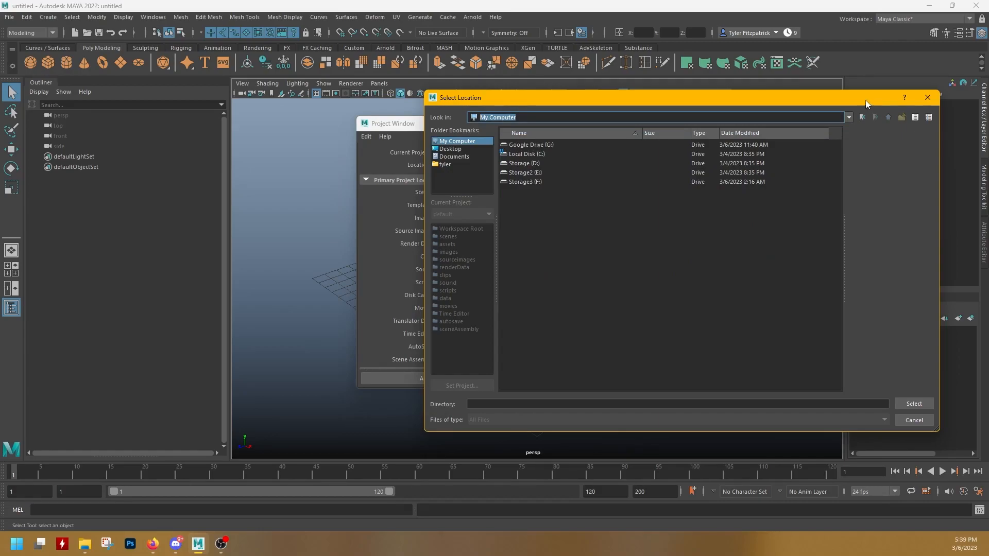
type("F:\\Chapman\\AVE 120\\Maya")
key("Return")
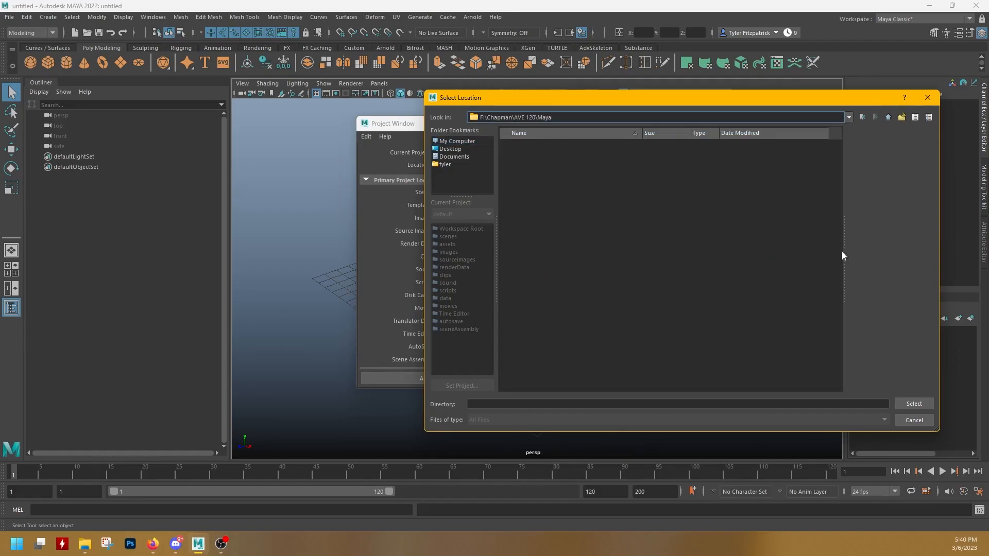
left_click(900, 406)
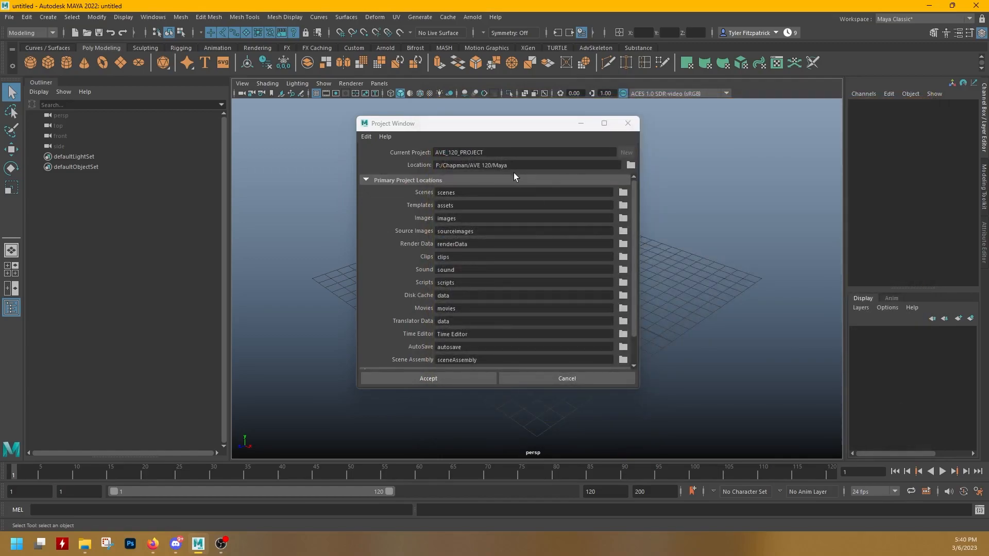
left_click(635, 187)
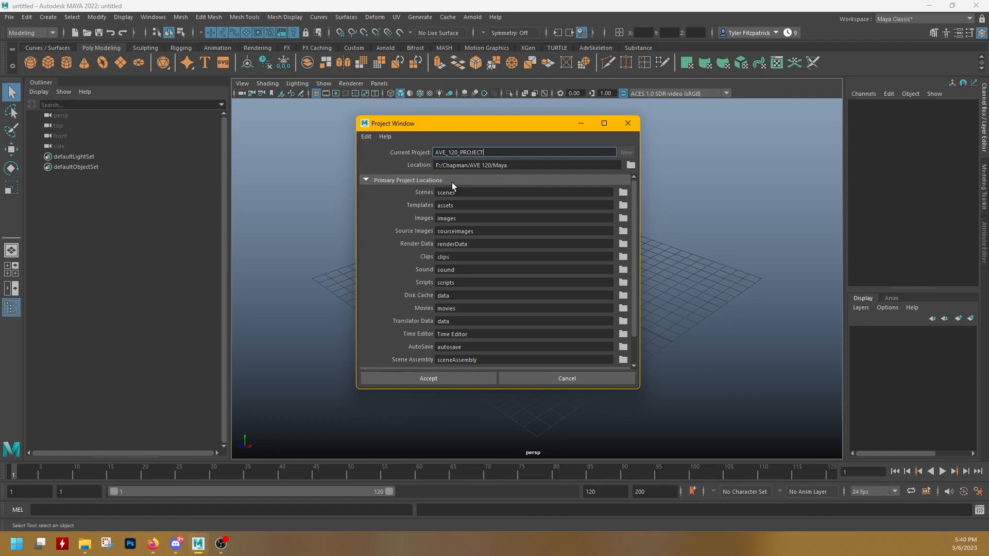
scroll(463, 320, "down", 5)
left_click(441, 375)
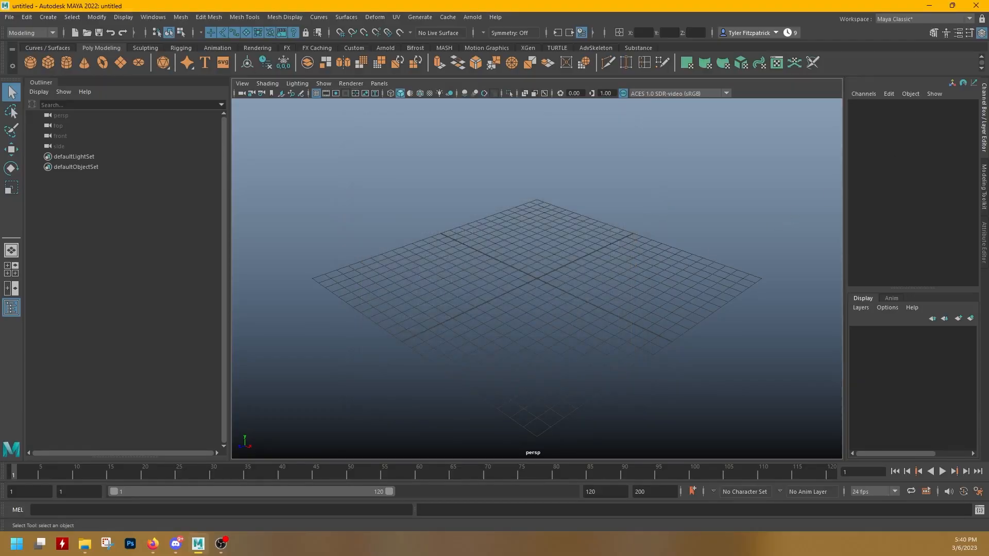
Switch to File Explorer and open the AVE_120_PROJECT folder to view its contents
left_click_drag(912, 555, 615, 57)
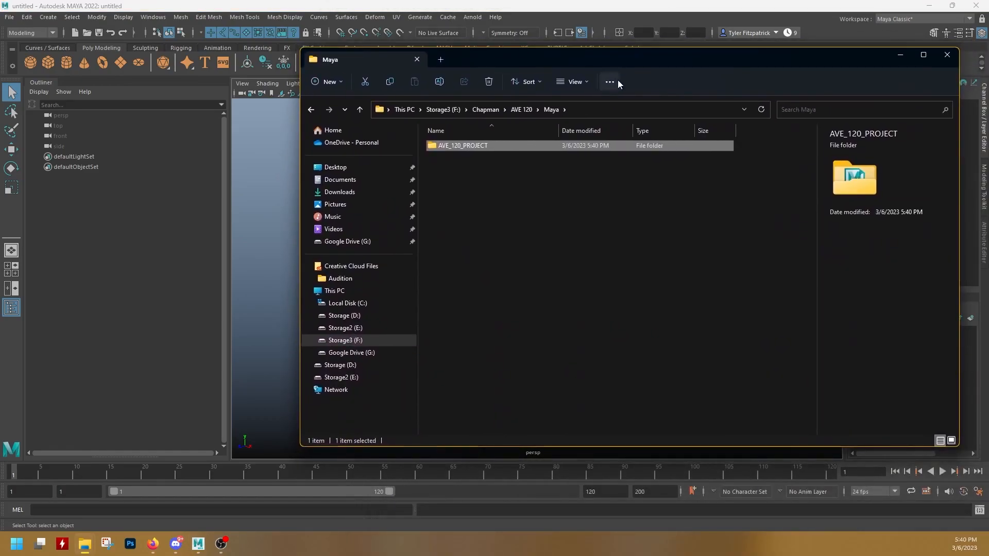
double_click(483, 147)
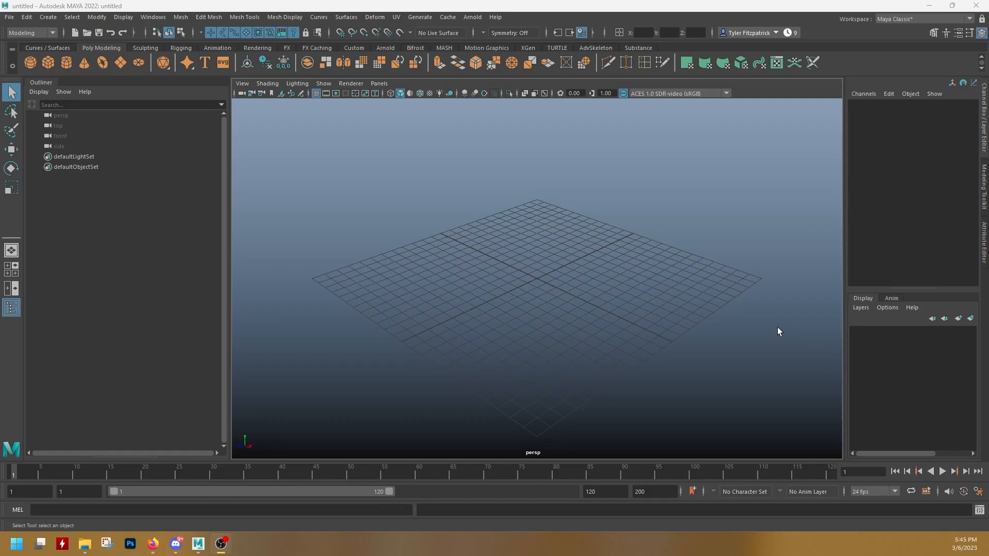
Set AVE_120_PROJECT in F:\Chapman\AVE 120\Maya as the current Maya project
left_click(10, 18)
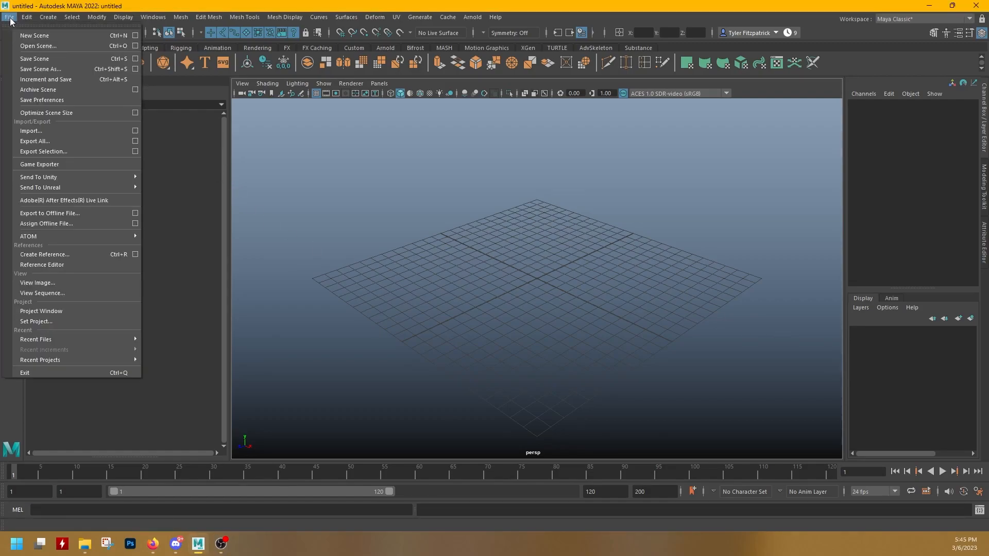
left_click(63, 321)
left_click_drag(834, 260, 541, 60)
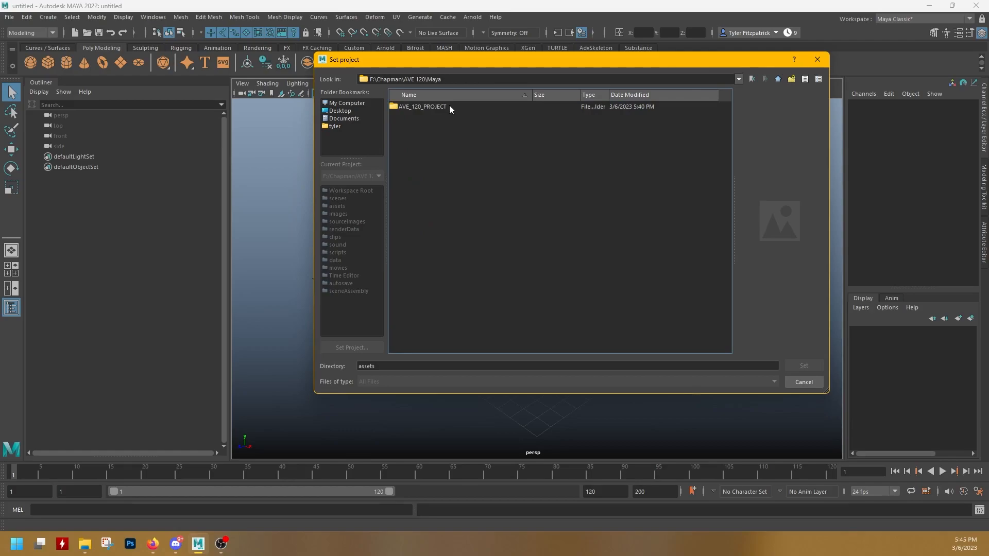
left_click(437, 106)
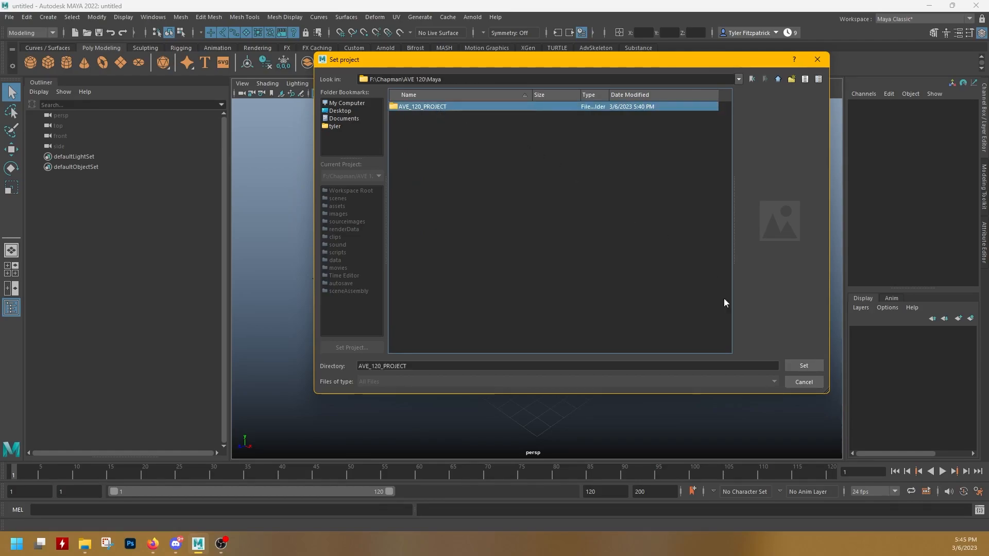
left_click(802, 366)
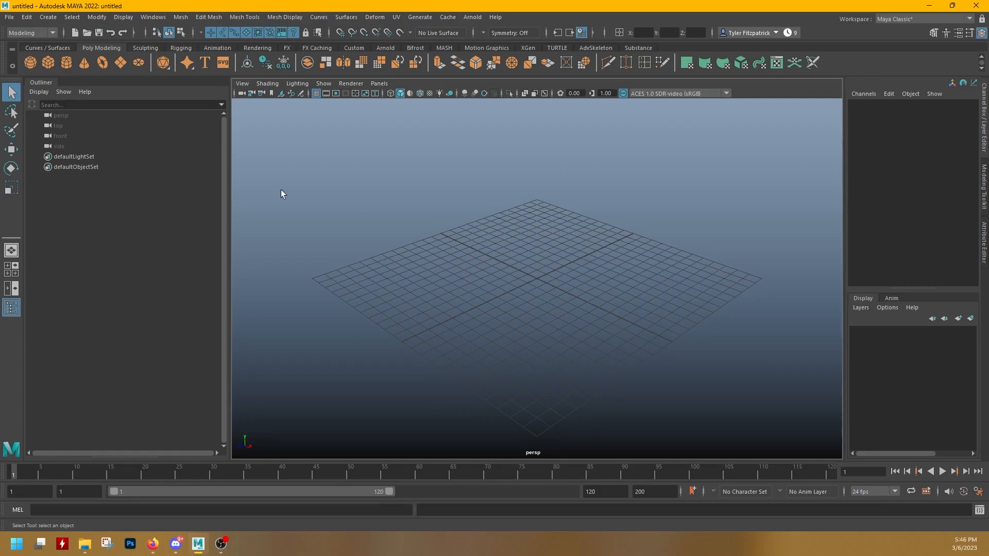
left_click(9, 17)
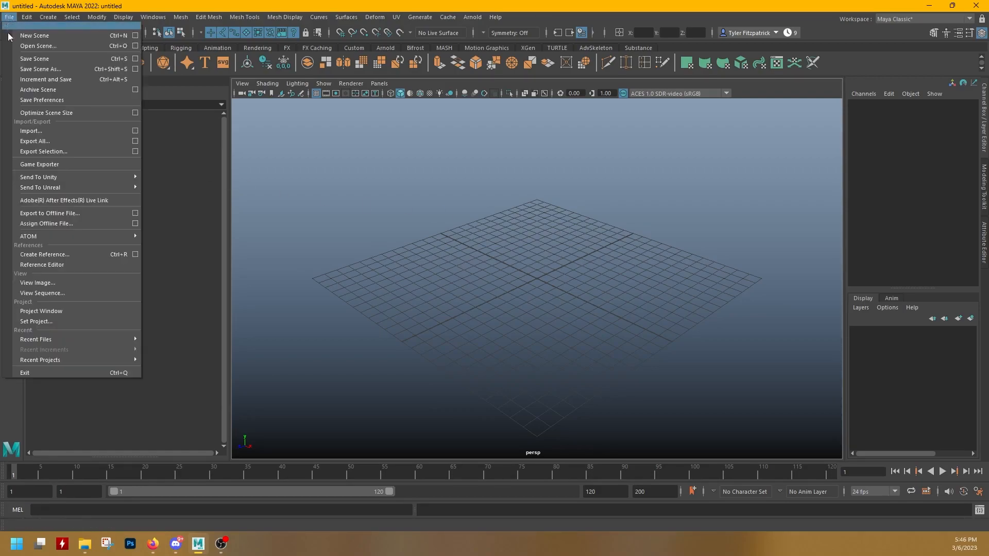
left_click(56, 321)
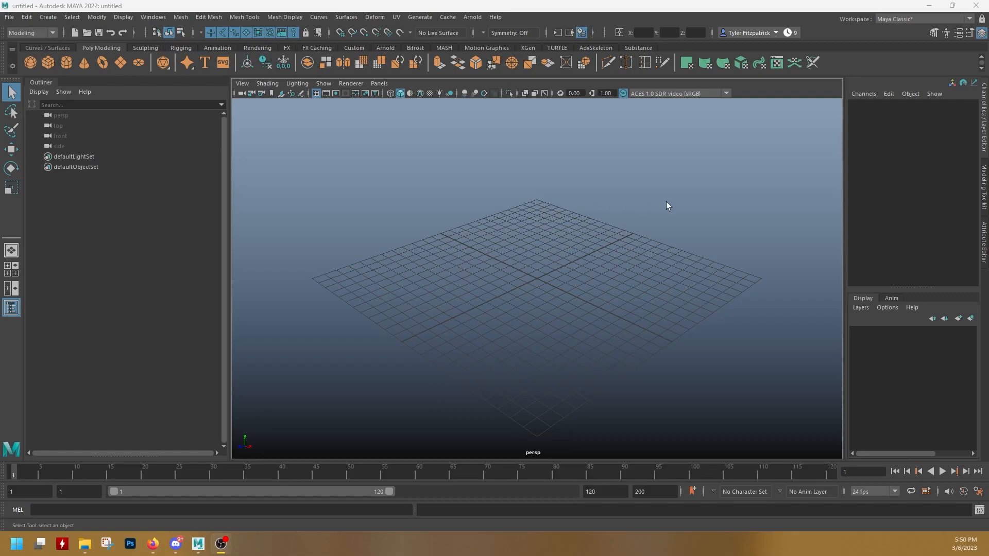
Show the Modeling Toolkit in place of the Channel Box
left_click(982, 183)
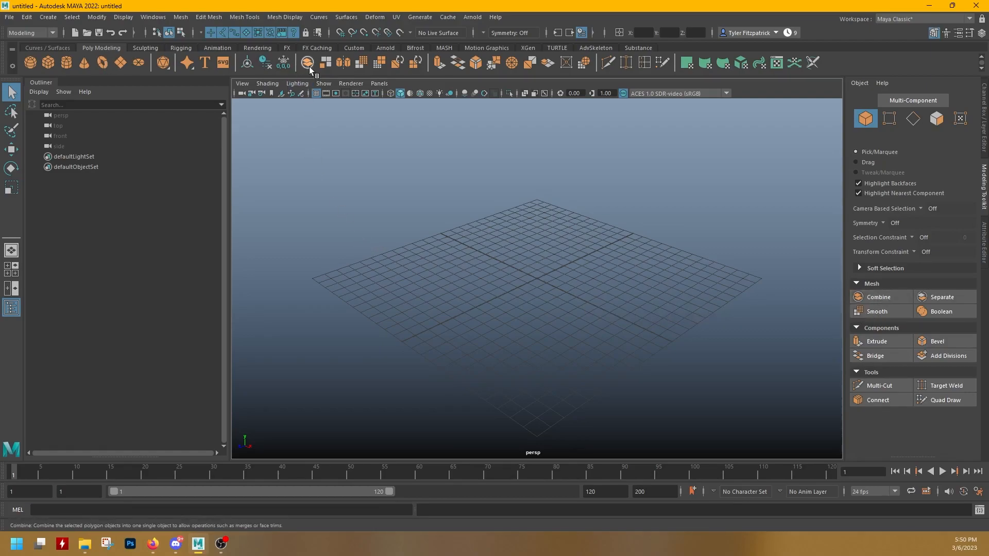
left_click(244, 17)
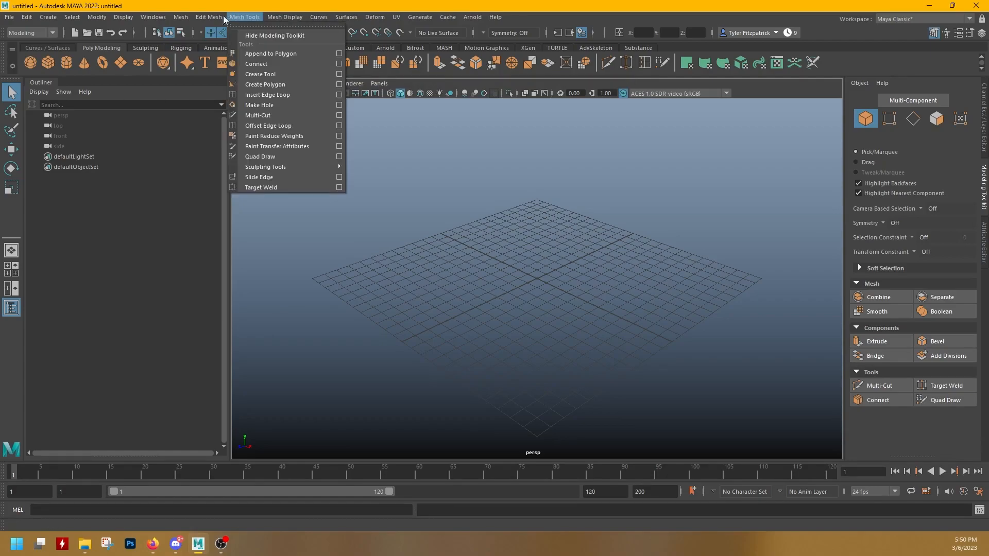
left_click(178, 19)
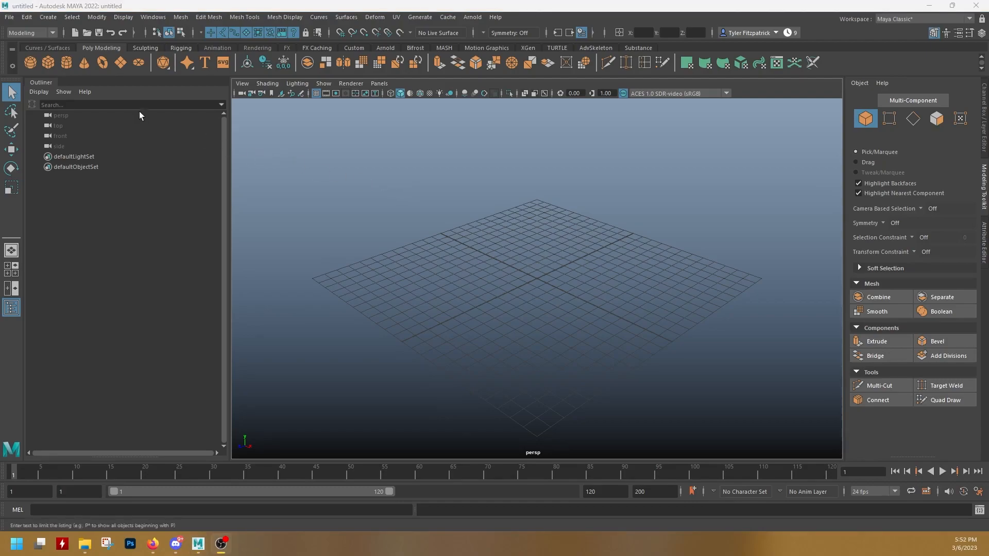
left_click(10, 18)
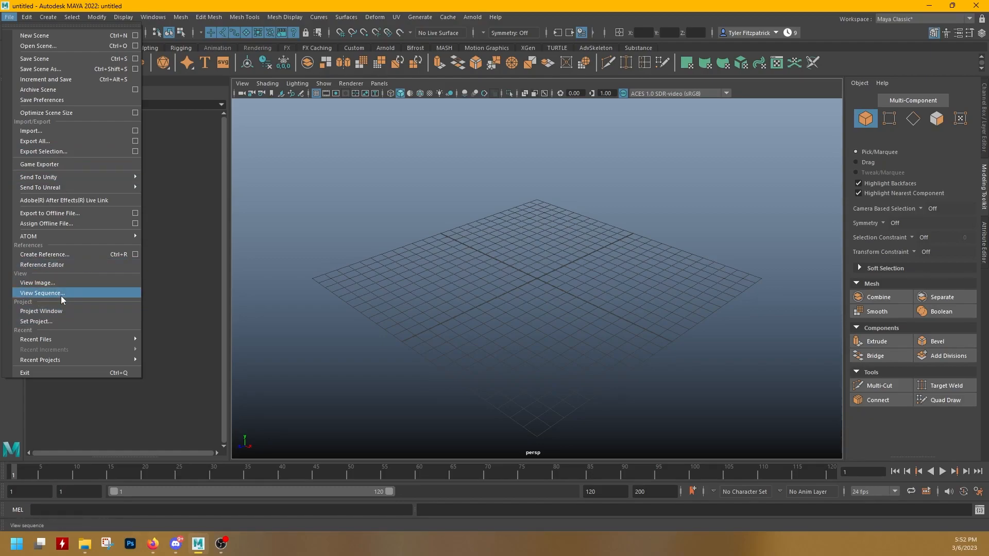
mouse_move(20, 18)
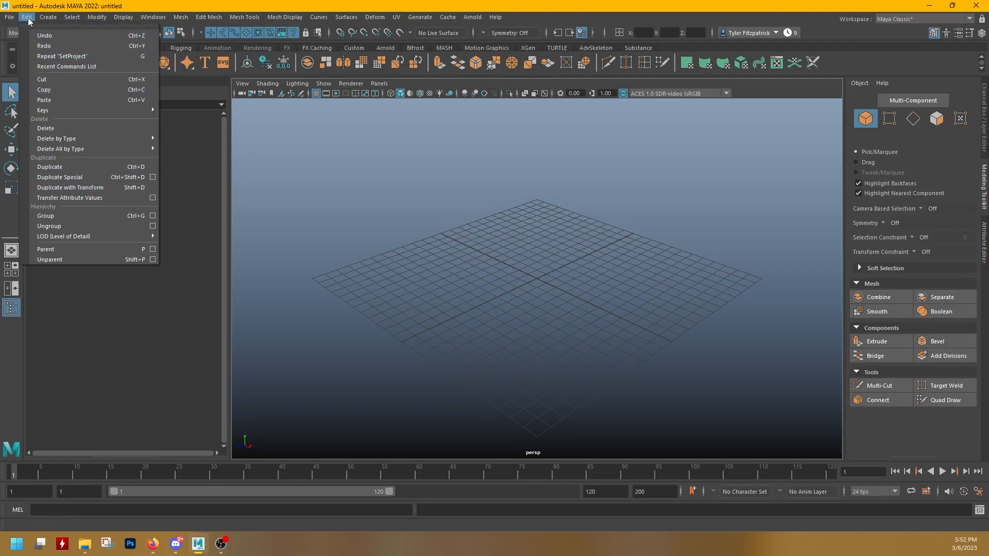
mouse_move(54, 18)
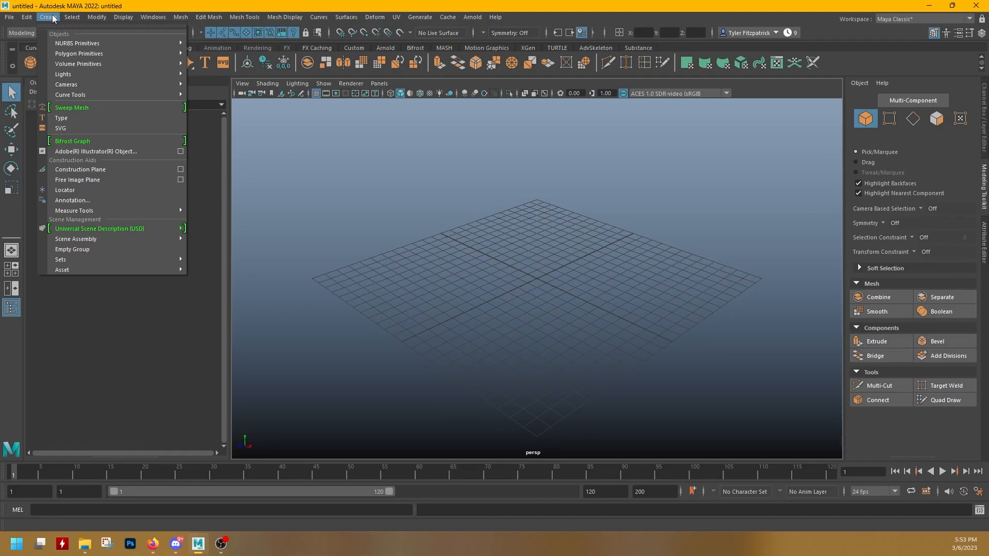
mouse_move(105, 56)
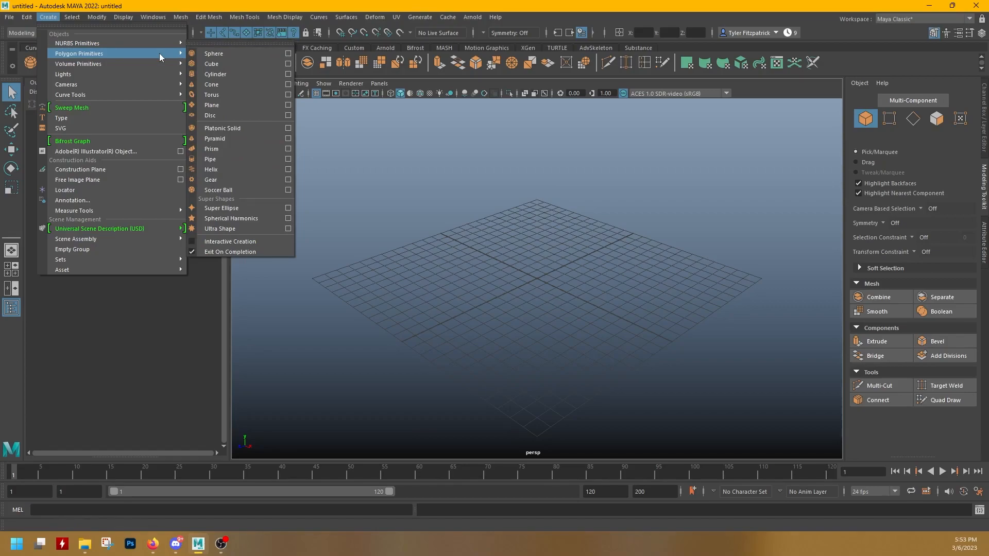
mouse_move(163, 76)
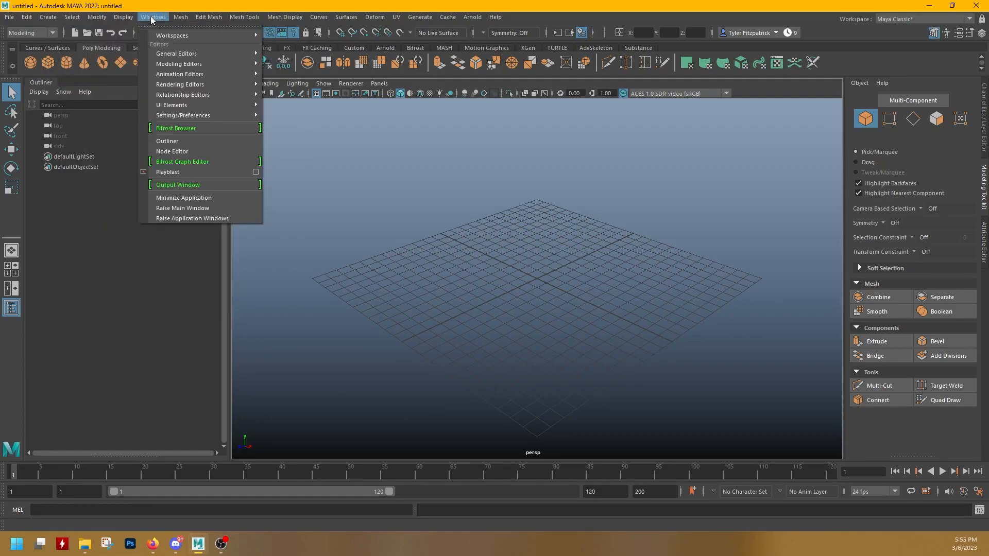
mouse_move(179, 57)
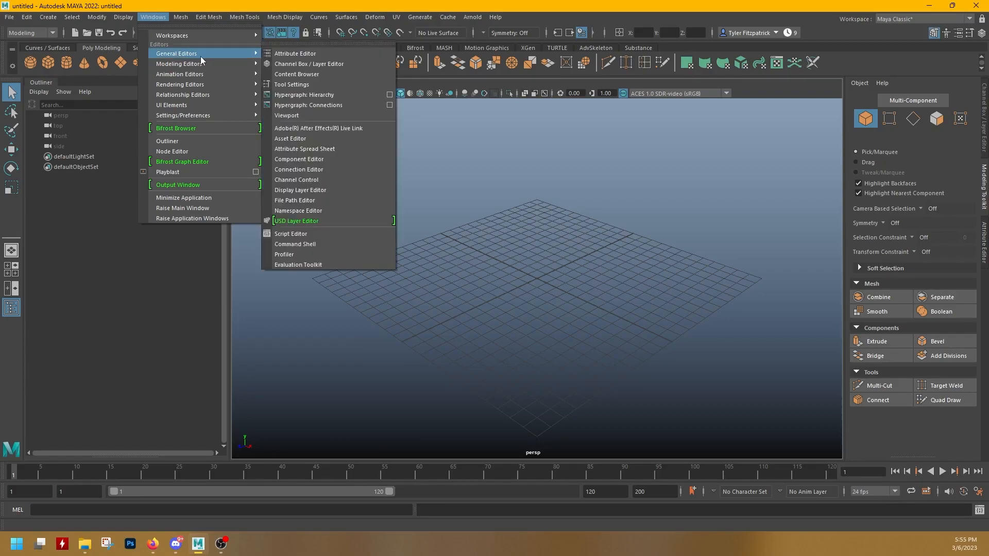
mouse_move(209, 95)
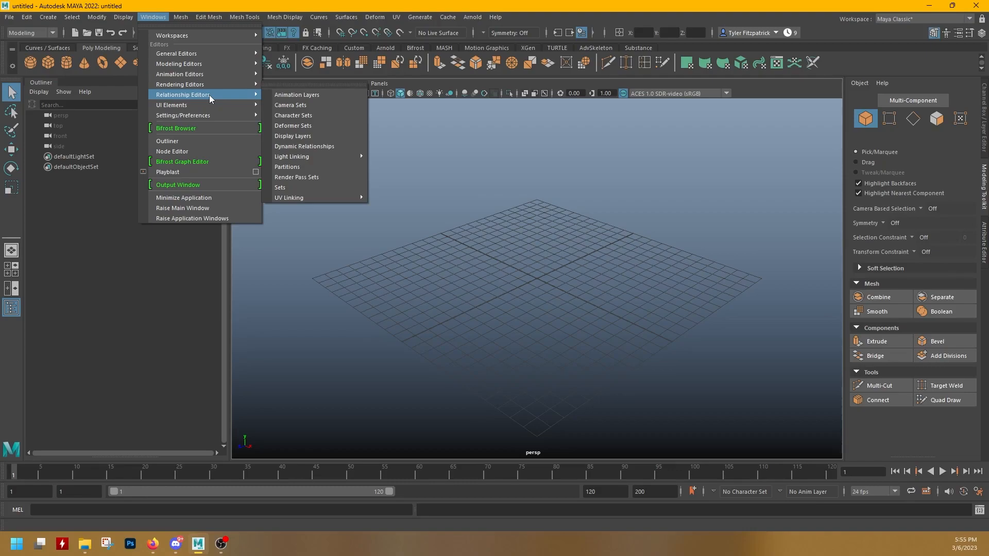
Look through the list of categories in the Preferences window and close it
mouse_move(197, 116)
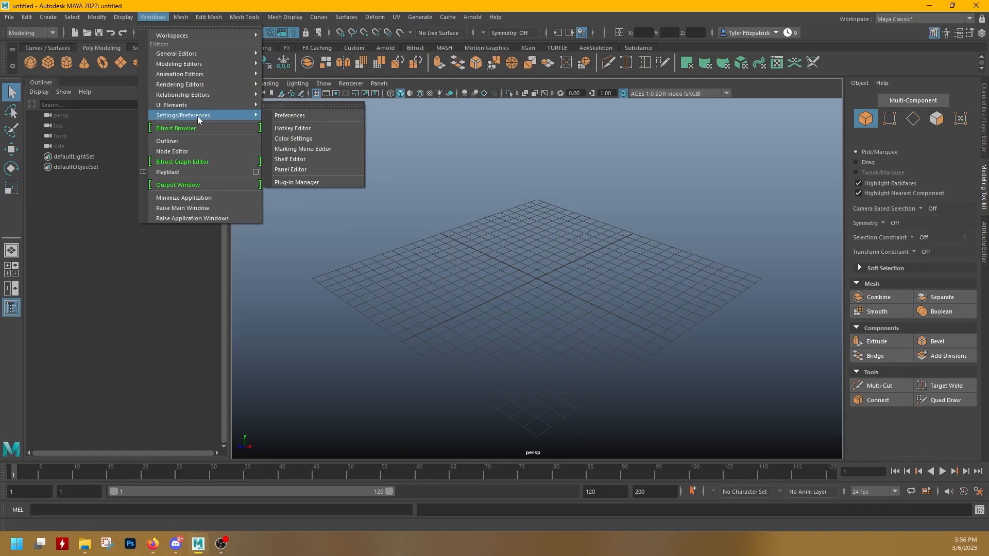
left_click(286, 118)
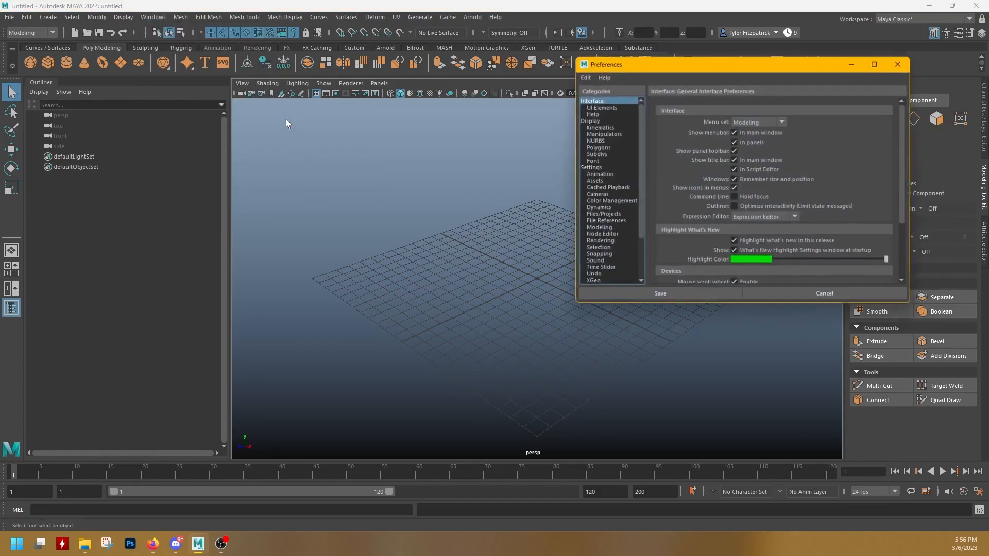
scroll(631, 145, "down", 3)
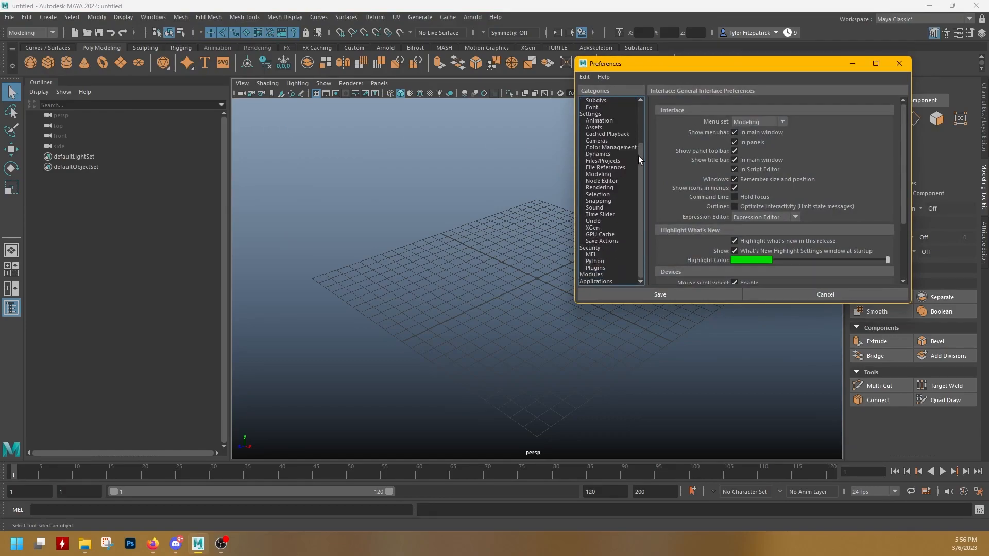
left_click_drag(641, 159, 643, 119)
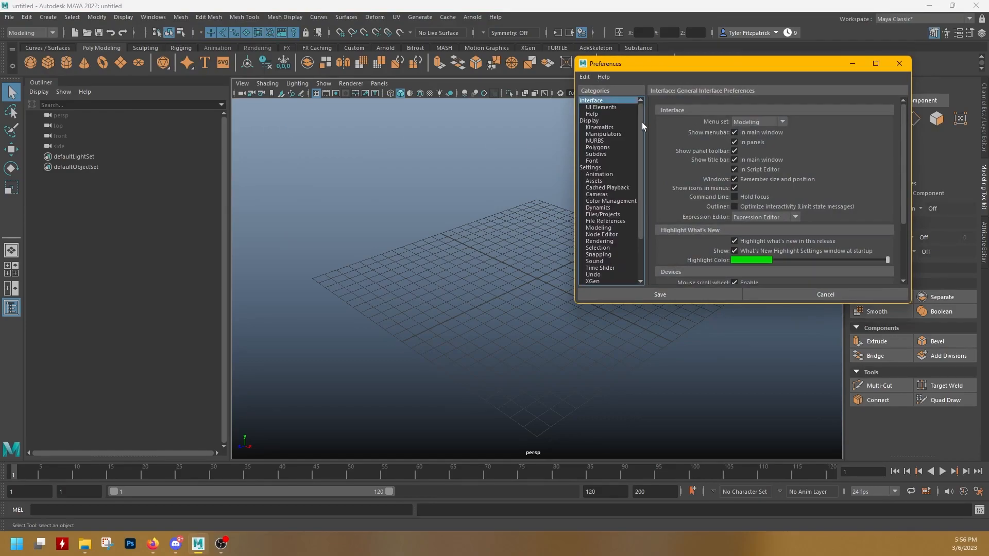
left_click(899, 63)
Switch the workspace to UV Editing and return to the Maya Classic workspace
left_click(153, 17)
mouse_move(163, 36)
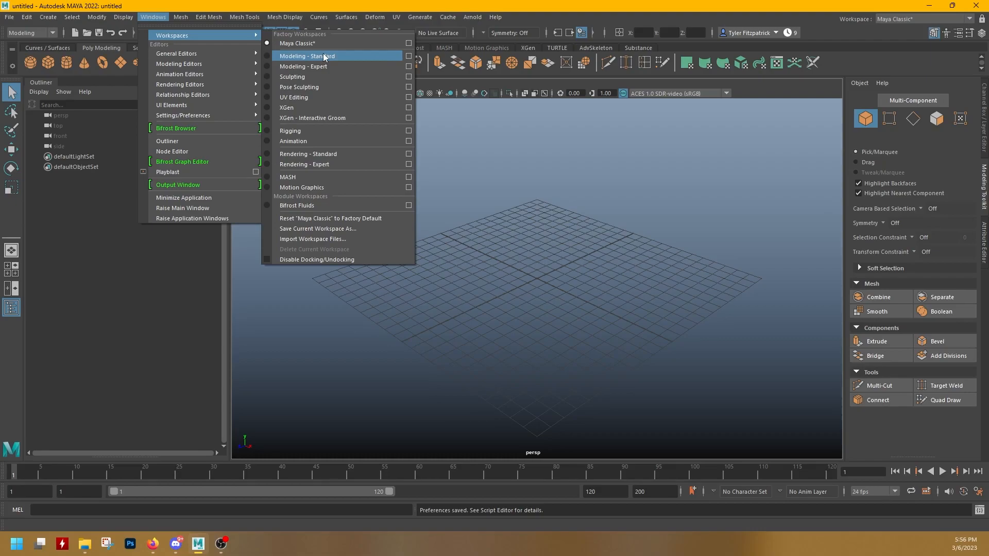
left_click(310, 96)
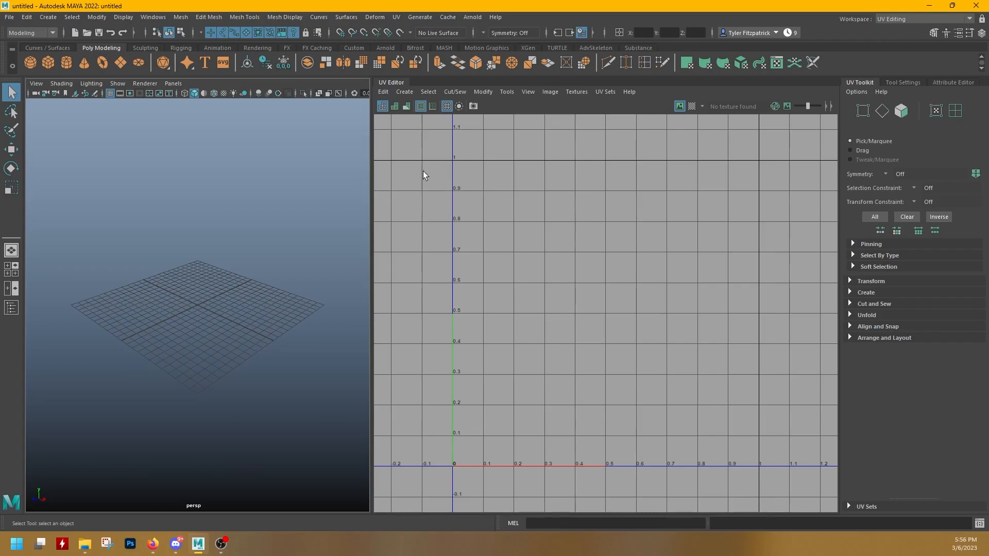
left_click(285, 16)
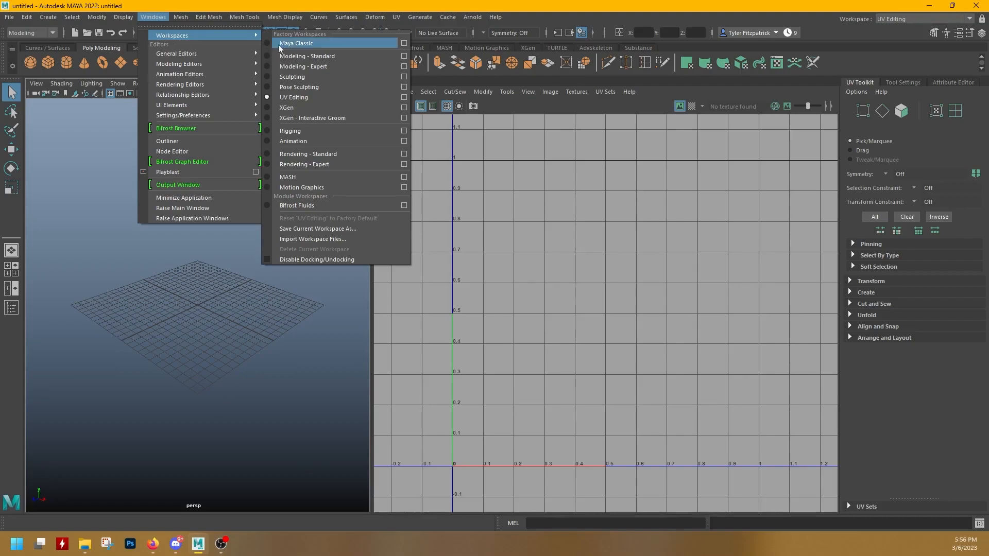
left_click(286, 44)
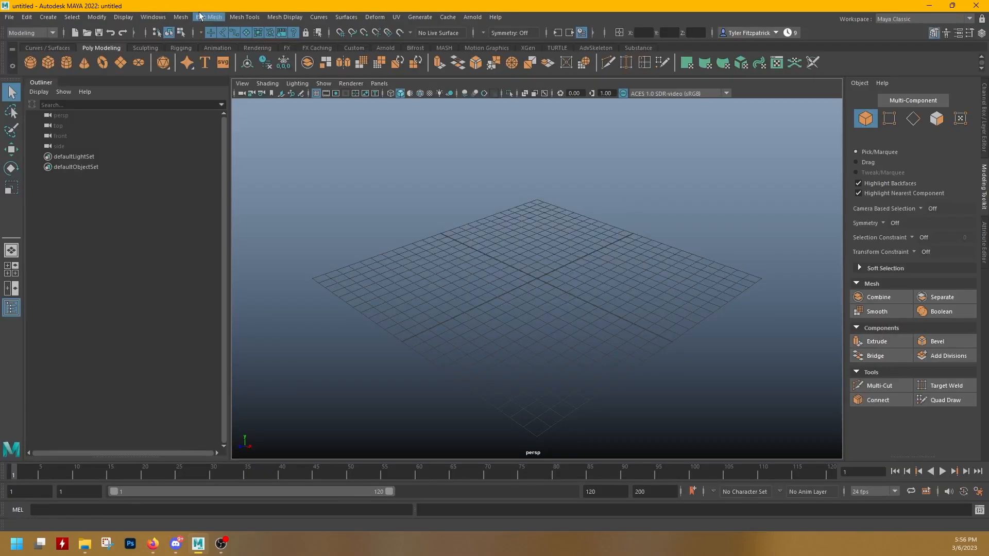
left_click(154, 17)
mouse_move(178, 38)
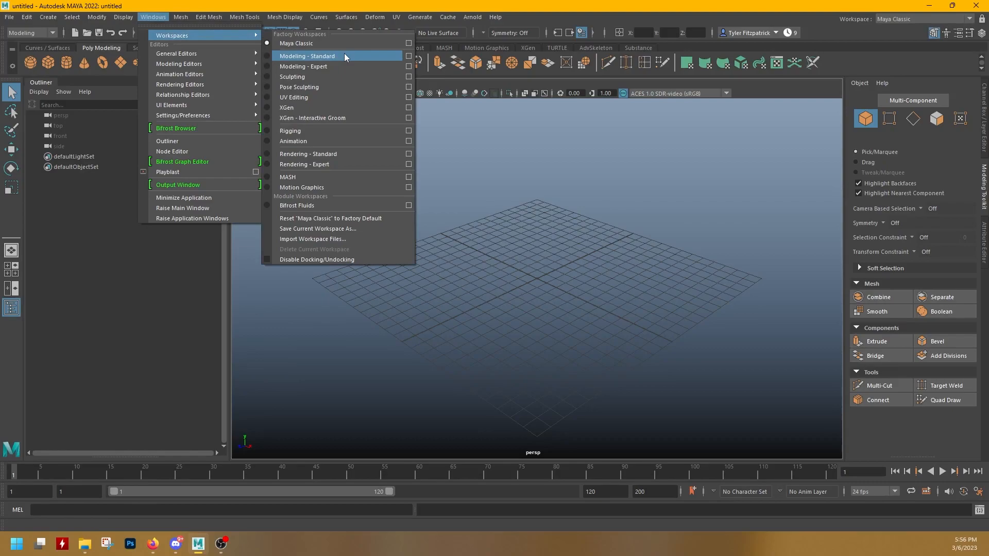
key("Escape")
key("Escape")
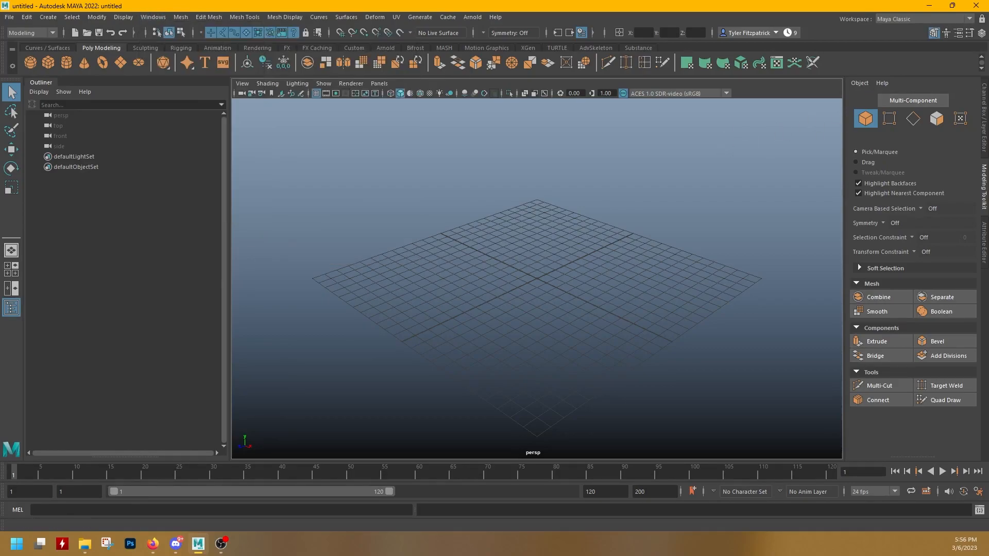
Undock the Modeling Toolkit and dock it beneath the viewport across the full window width
left_click_drag(983, 187, 248, 460)
left_click_drag(248, 462, 247, 462)
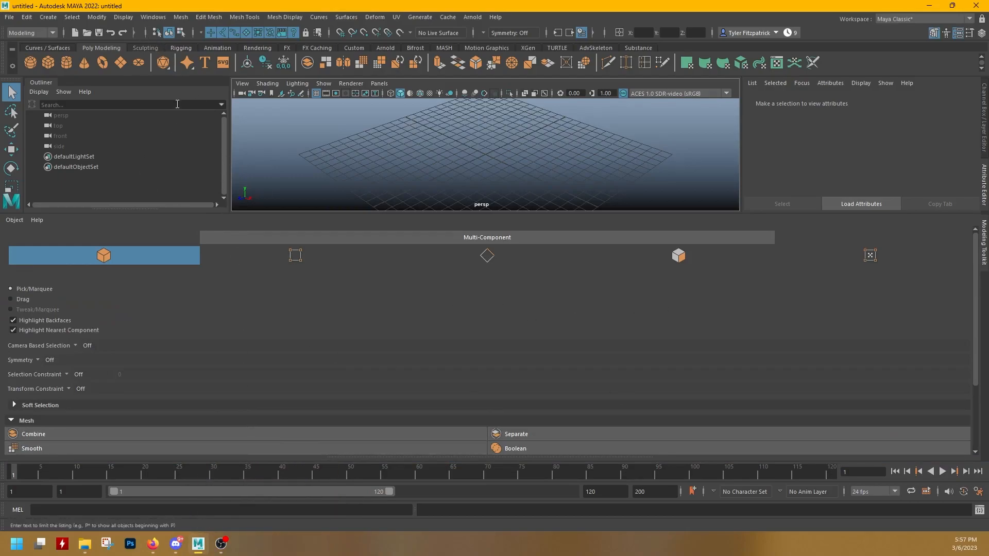
Reset the Maya Classic workspace to its factory default
left_click(145, 19)
mouse_move(206, 35)
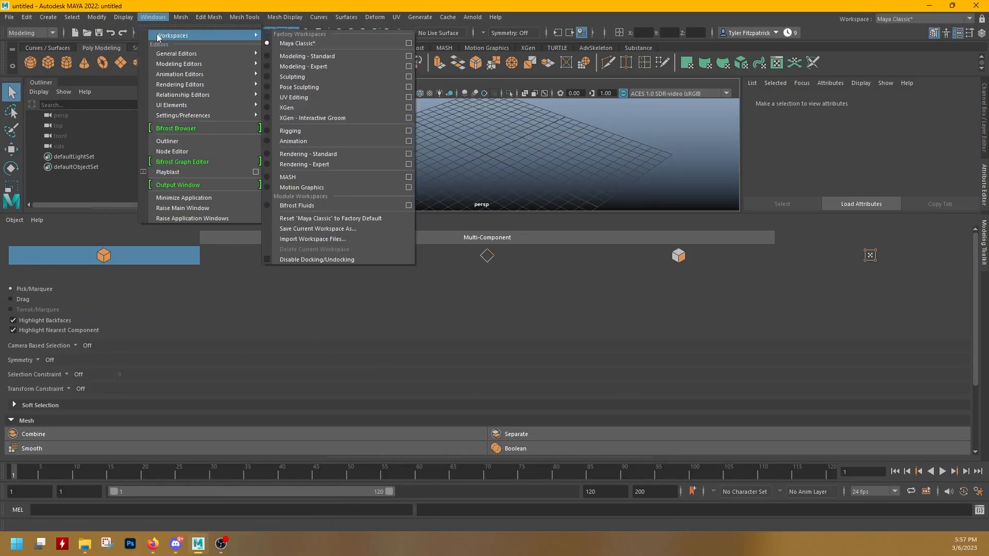
left_click(341, 218)
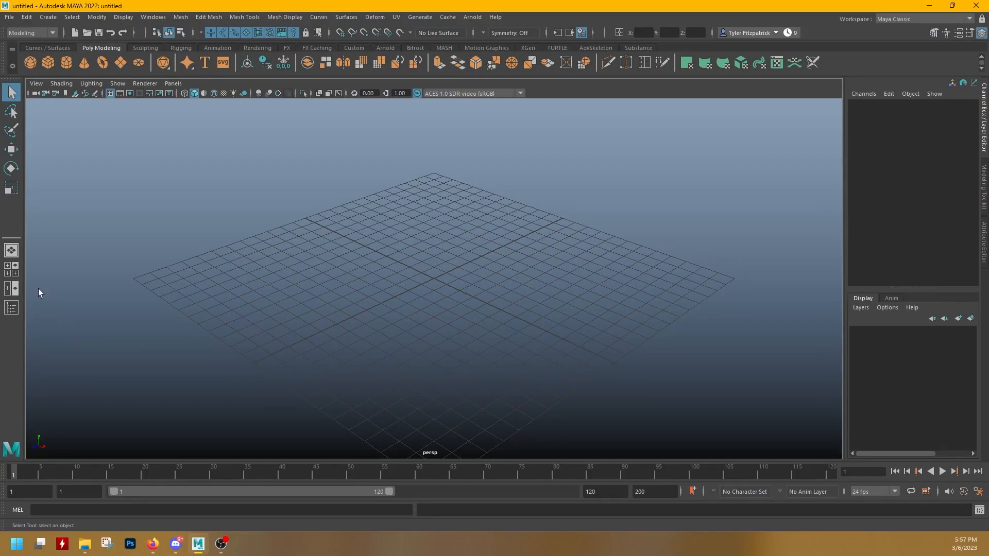
Show the Outliner beside the viewport and hide it again
left_click(12, 308)
left_click(12, 308)
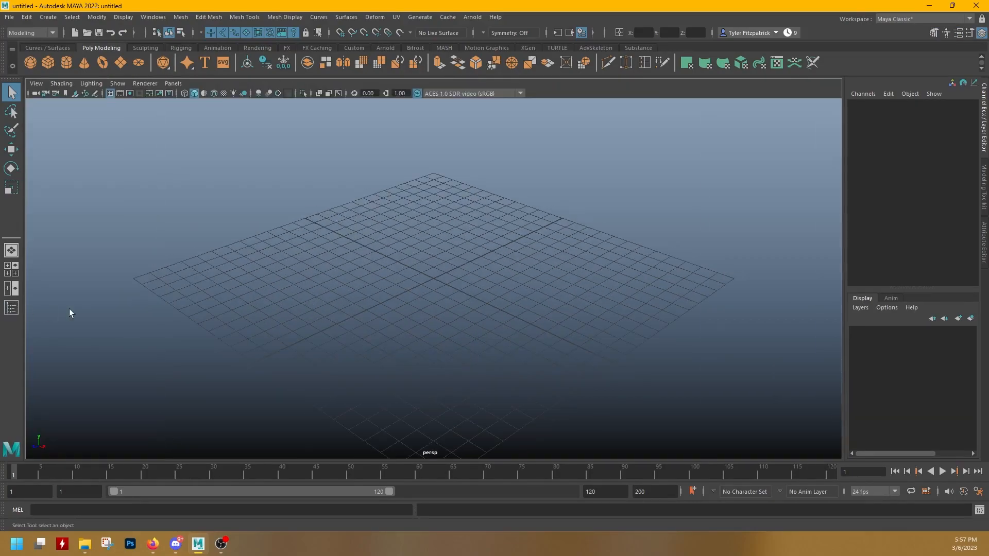
left_click(7, 311)
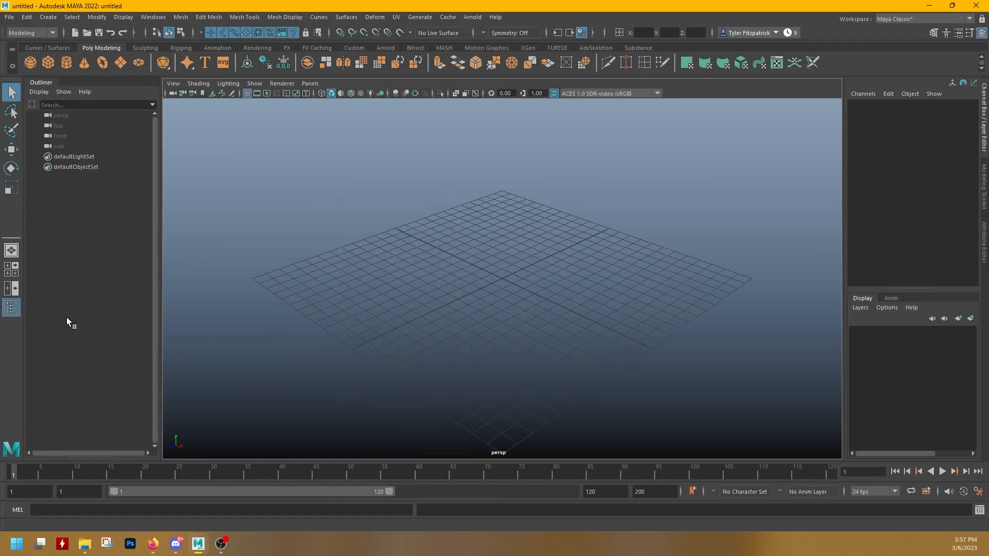
left_click(12, 308)
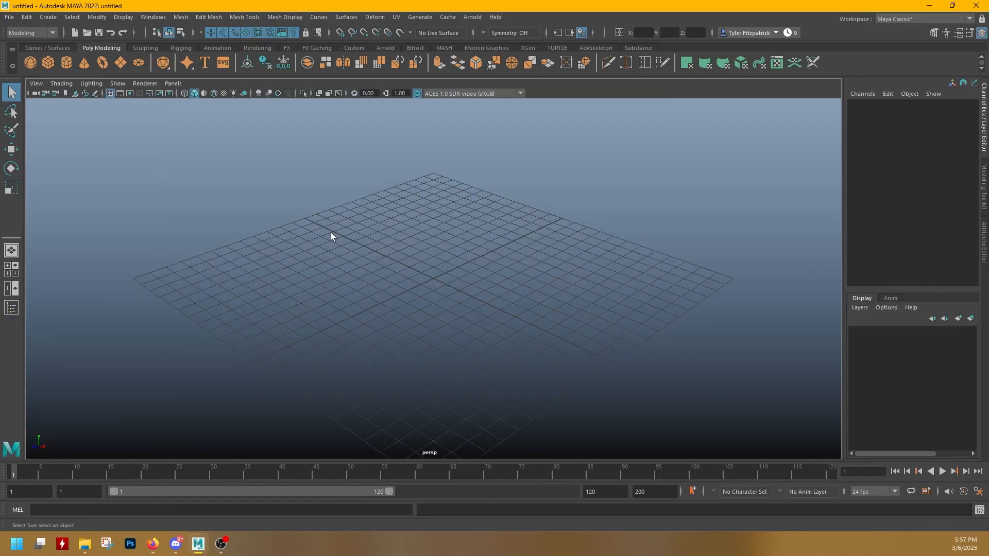
left_click(181, 17)
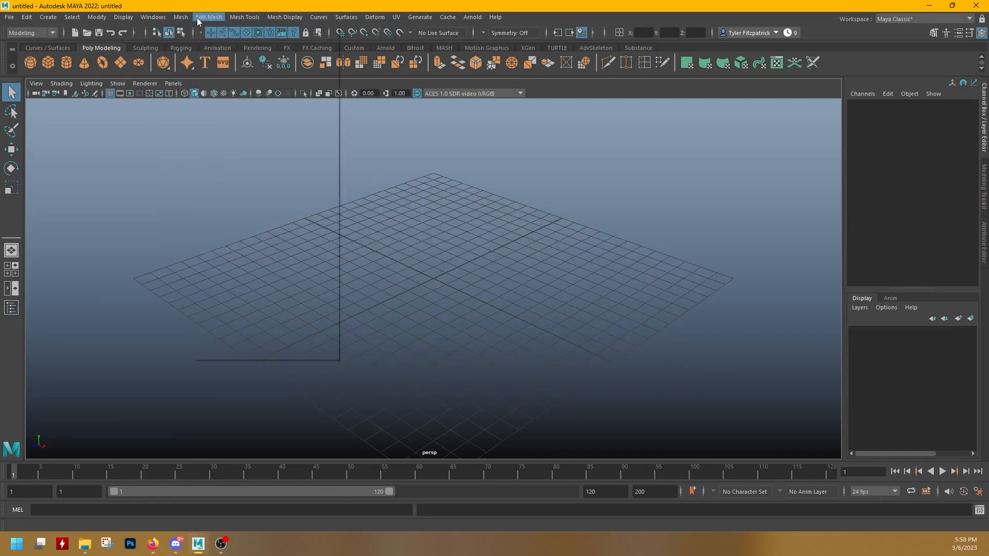
mouse_move(200, 18)
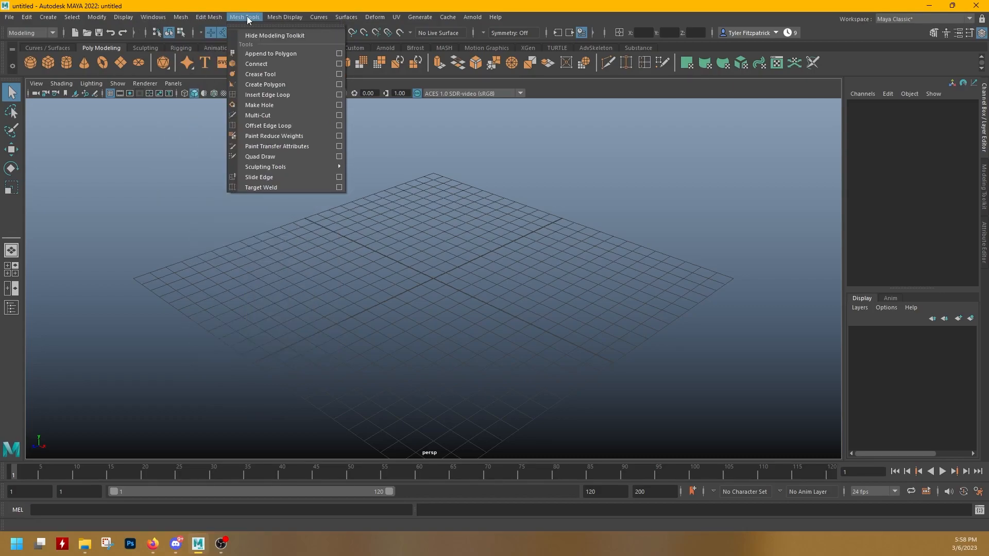
left_click(278, 20)
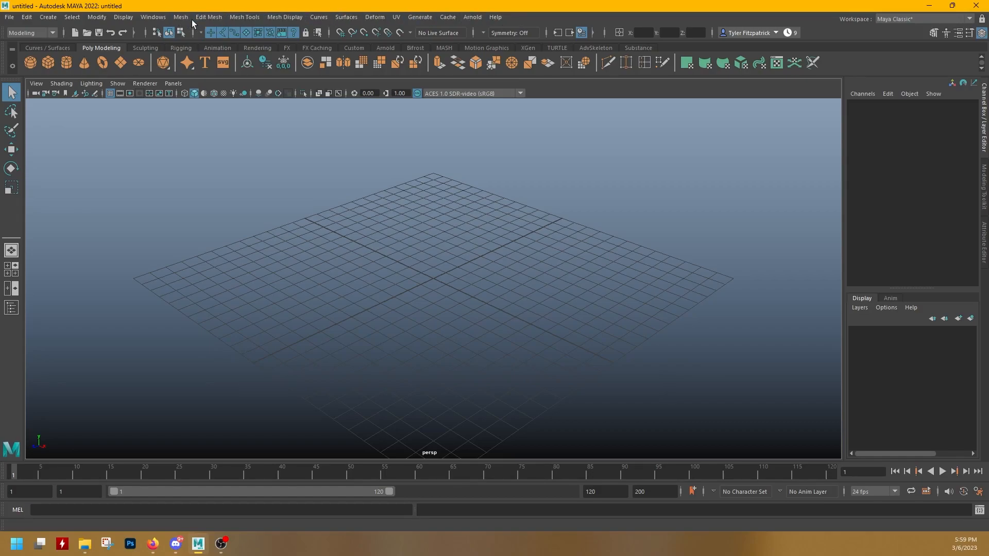
Switch the menu set to Animation, look at its Key commands and return to the Modeling menu set
left_click(51, 32)
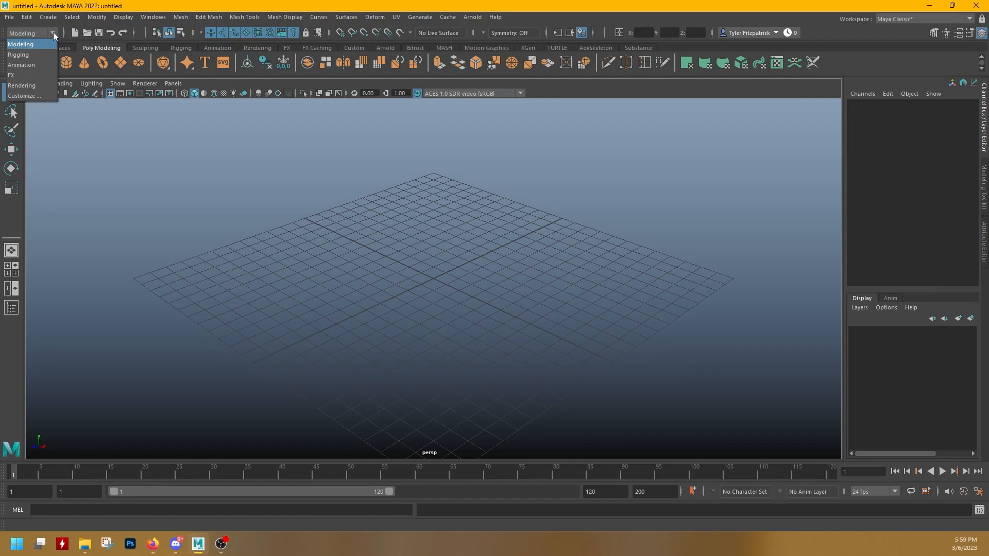
left_click(43, 64)
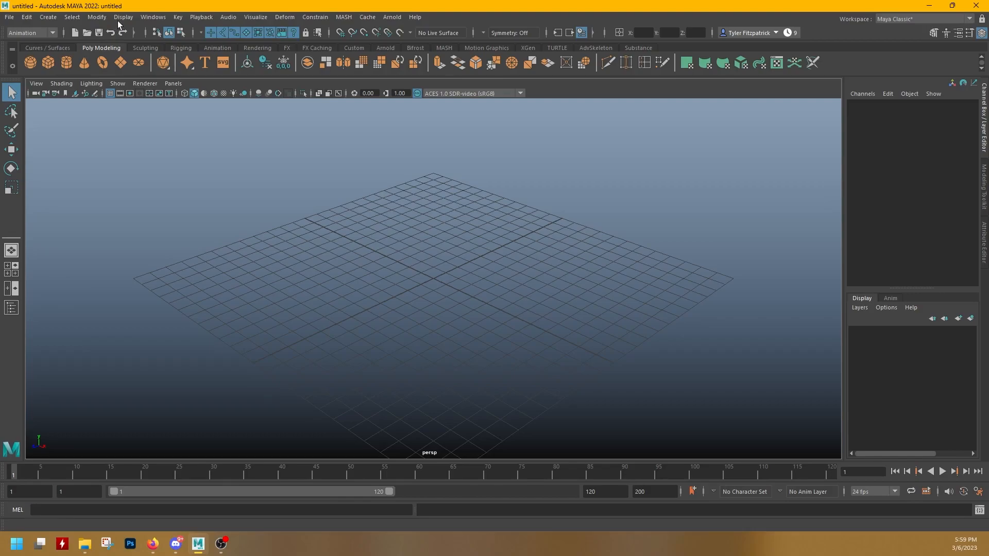
left_click(181, 19)
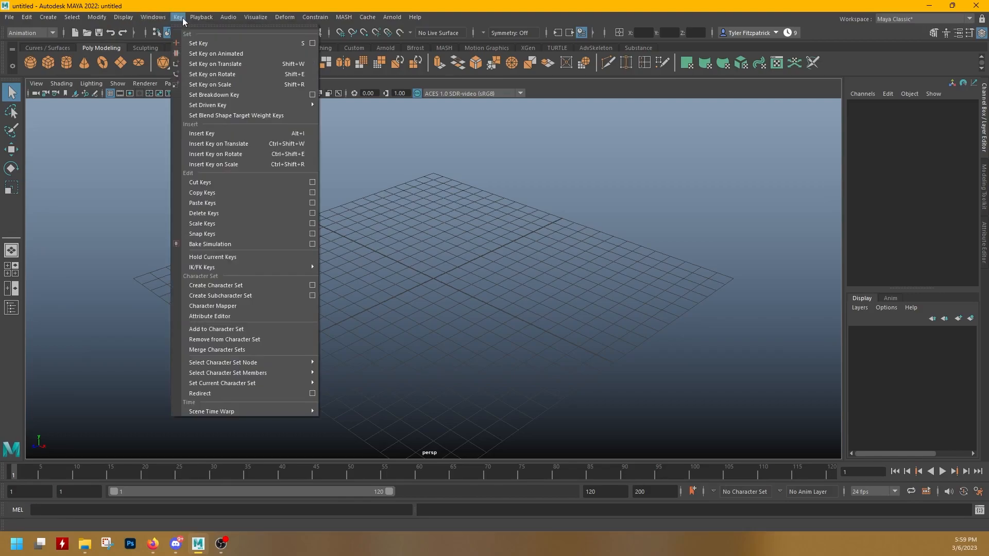
left_click(248, 21)
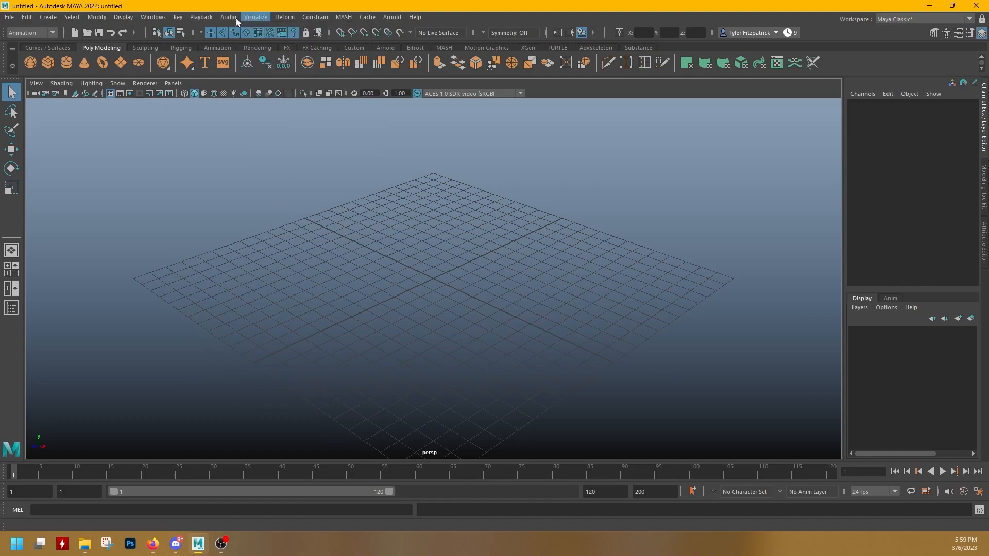
left_click(52, 34)
left_click(42, 45)
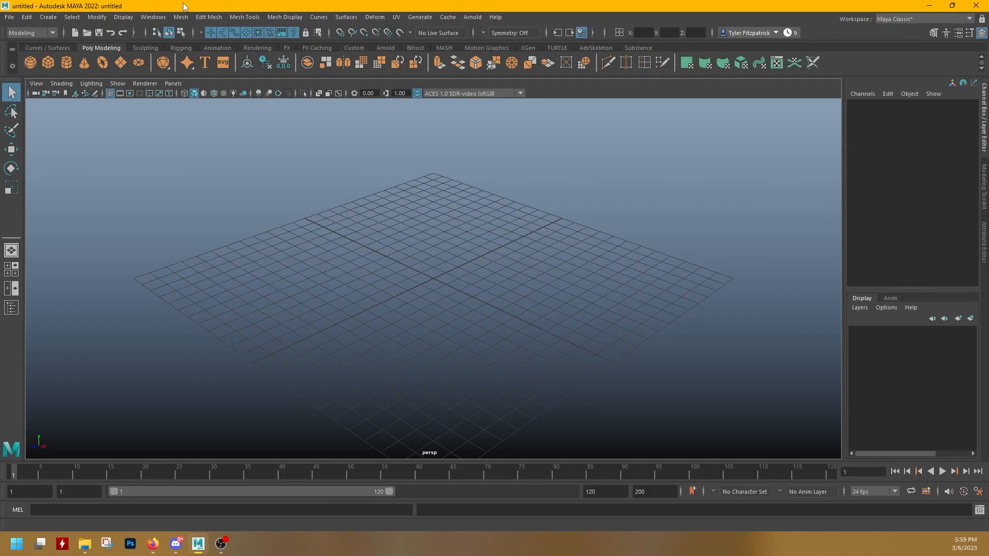
left_click(52, 33)
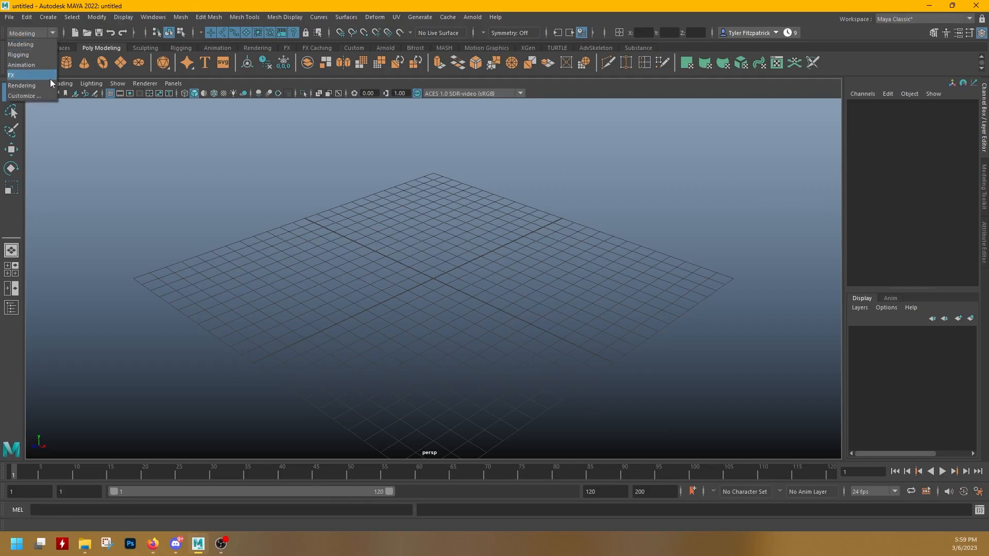
left_click(47, 35)
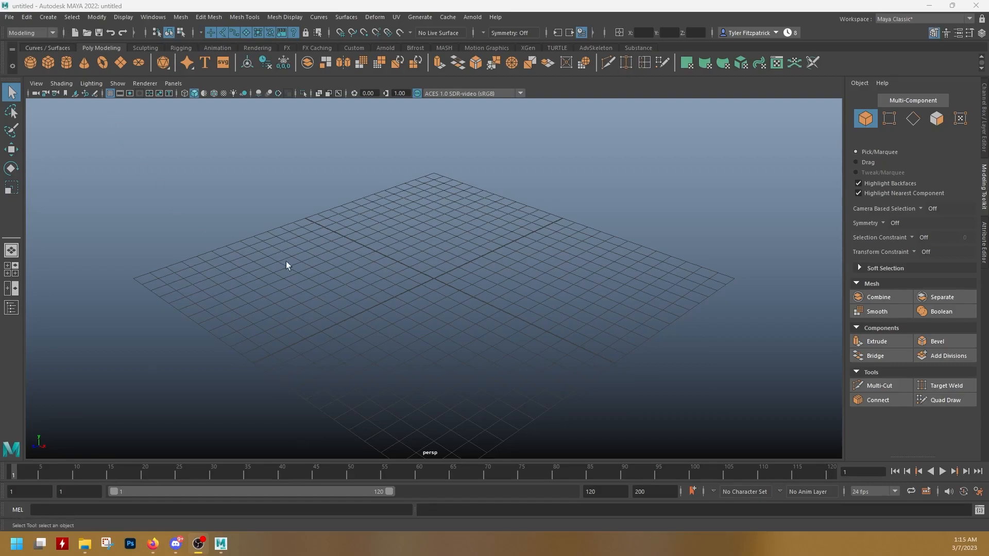
left_click(331, 216)
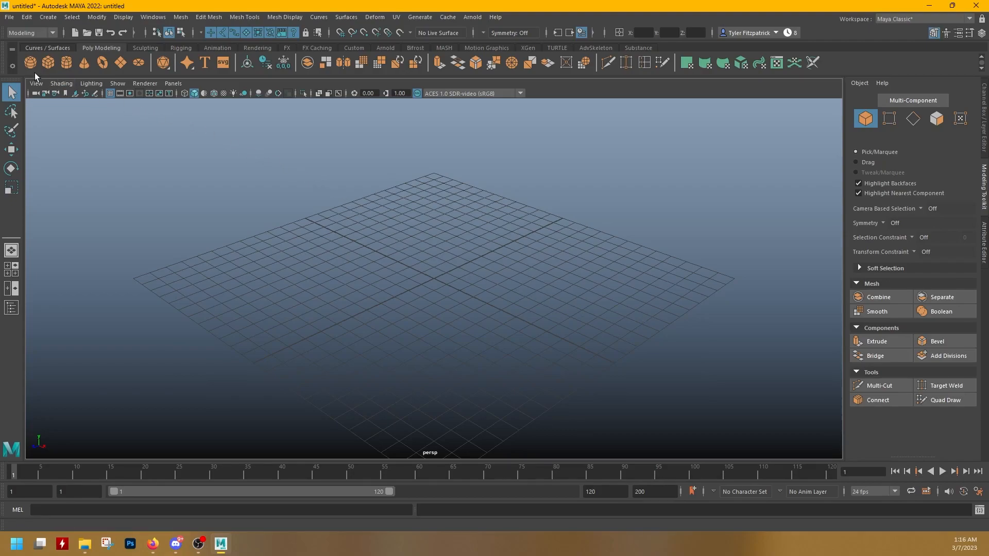
Look through the Curves / Surfaces, Sculpting and Rigging shelves and return to the Poly Modeling shelf
left_click(58, 48)
left_click(92, 47)
left_click(144, 46)
left_click(179, 46)
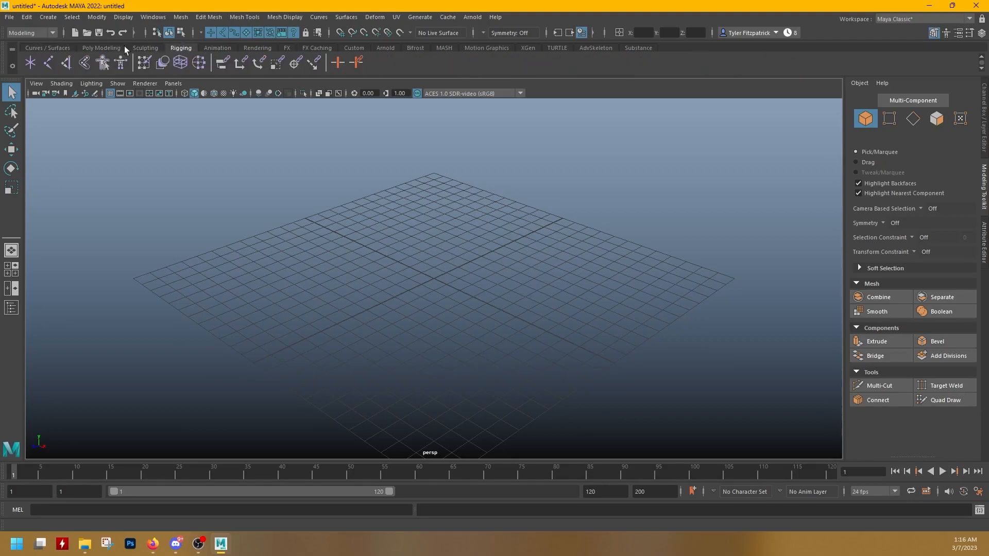
left_click(100, 46)
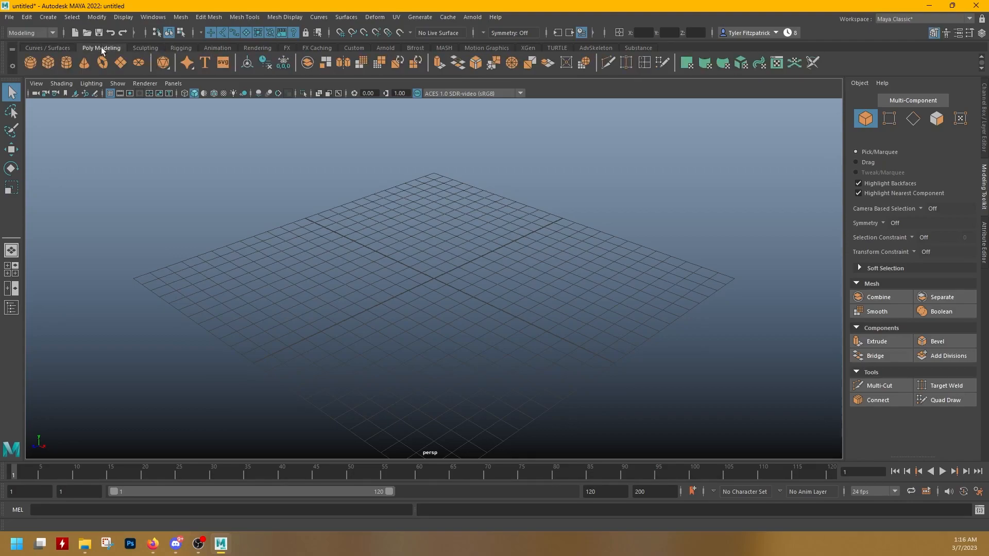
Create a polygon cube at the centre of the grid and switch it to UV selection mode
left_click(47, 63)
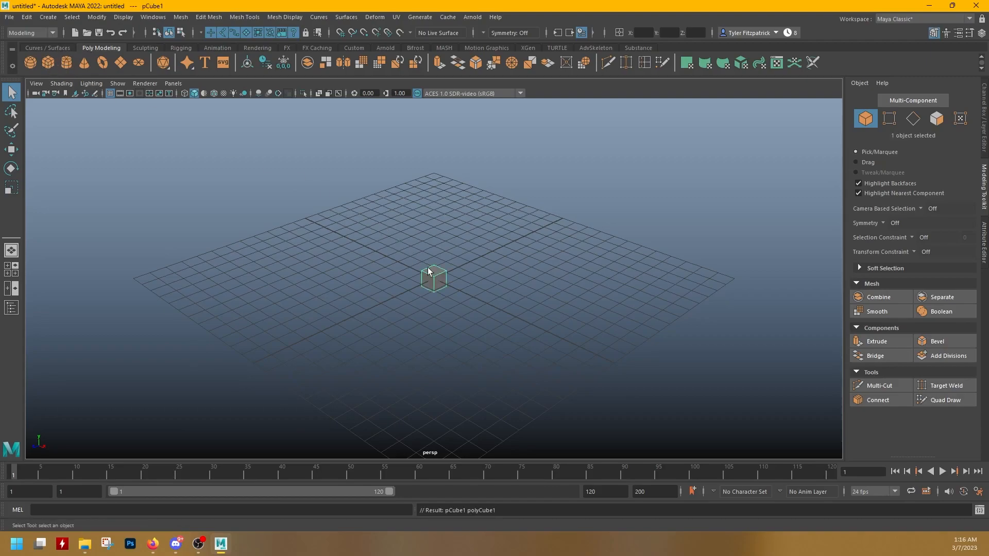
right_click_drag(427, 268, 508, 248)
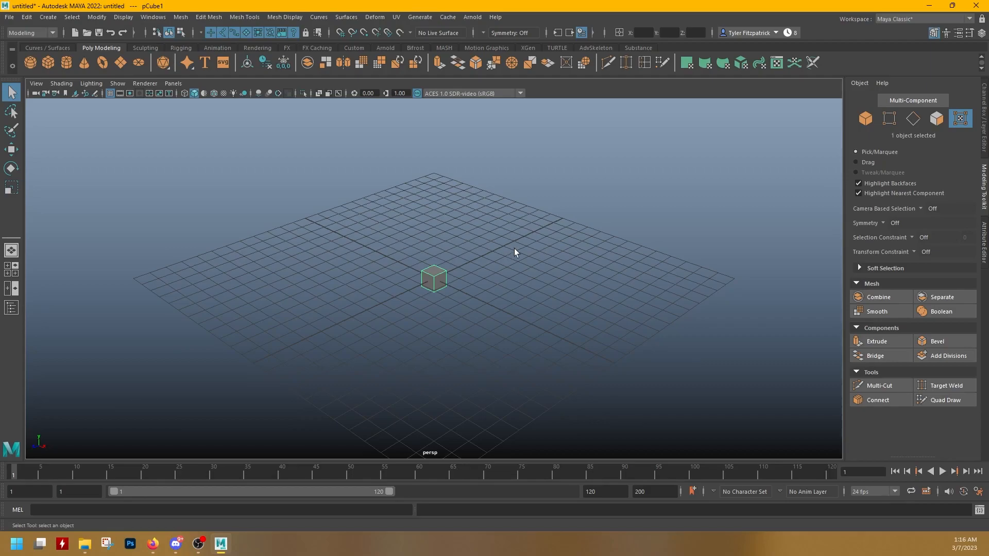
Orbit, pan and zoom the perspective view around the cube to examine it from different angles and distances
left_click_drag(532, 253, 456, 254, "alt")
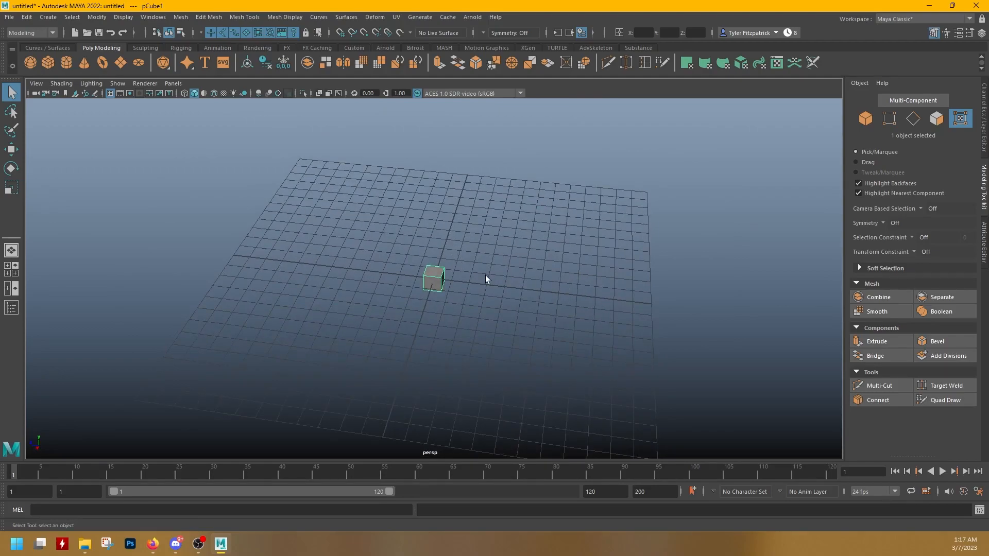
middle_click_drag(477, 232, 422, 206, "alt")
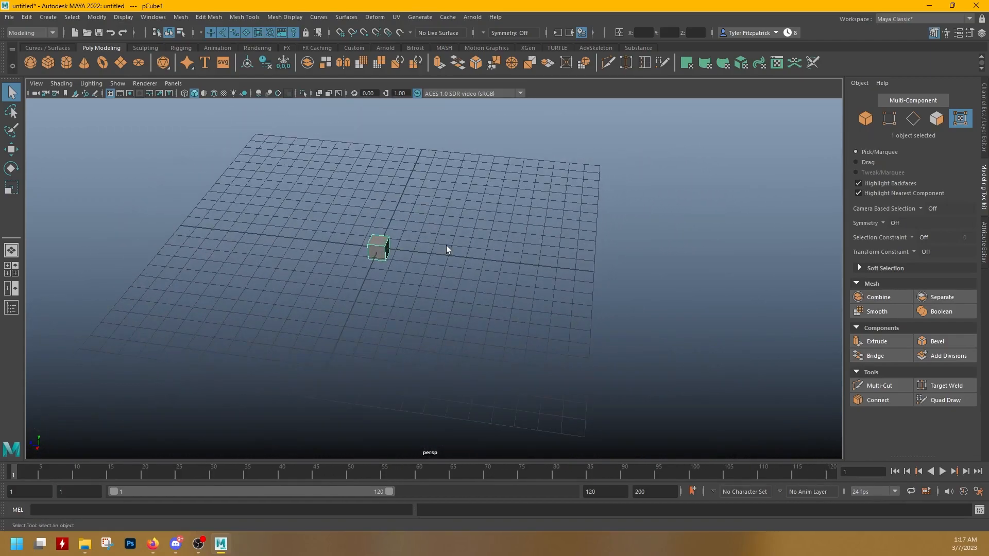
mouse_move(446, 245)
right_mouse_down("alt")
mouse_move(435, 206)
mouse_move(496, 439)
mouse_move(463, 194)
mouse_move(449, 219)
mouse_move(455, 282)
mouse_move(455, 251)
right_mouse_up("alt")
scroll(455, 250, "down", 2)
scroll(456, 250, "up", 5)
scroll(455, 251, "down", 5)
scroll(455, 250, "up", 2)
scroll(455, 251, "down", 2)
scroll(455, 250, "up", 2)
scroll(455, 250, "down", 2)
scroll(455, 250, "up", 1)
scroll(455, 254, "up", 3)
Move the view away from the cube, frame the selected cube in the viewport and orbit around it
left_click_drag(456, 254, 556, 244, "alt")
middle_click_drag(603, 188, 363, 256, "alt")
scroll(363, 256, "down", 3)
middle_click_drag(603, 202, 463, 258, "alt")
scroll(501, 249, "up", 3)
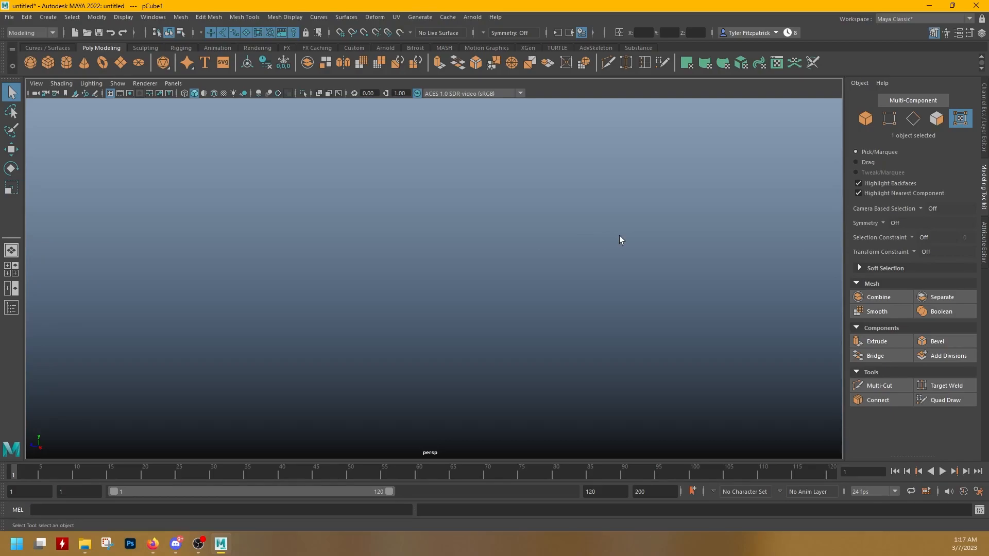
key("f")
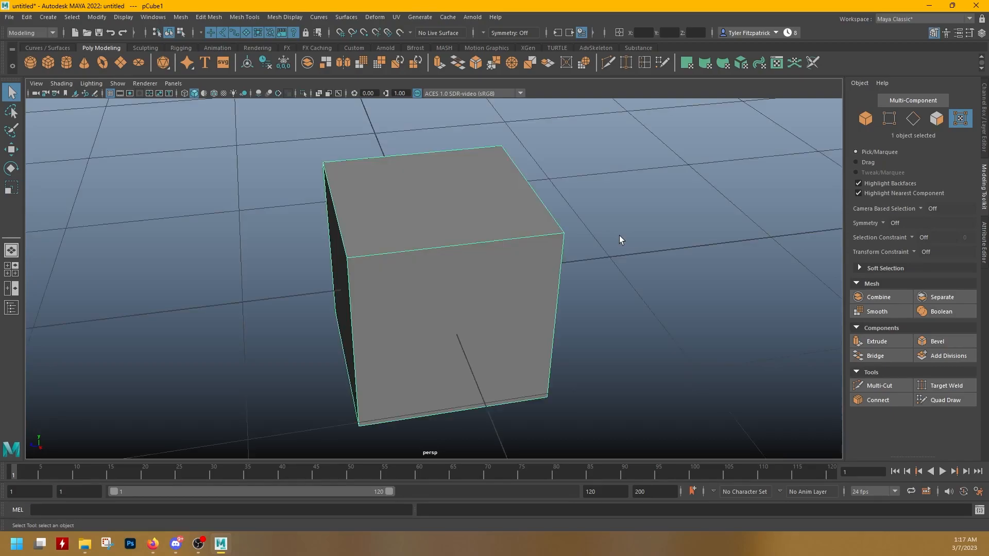
left_click_drag(702, 221, 642, 221, "alt")
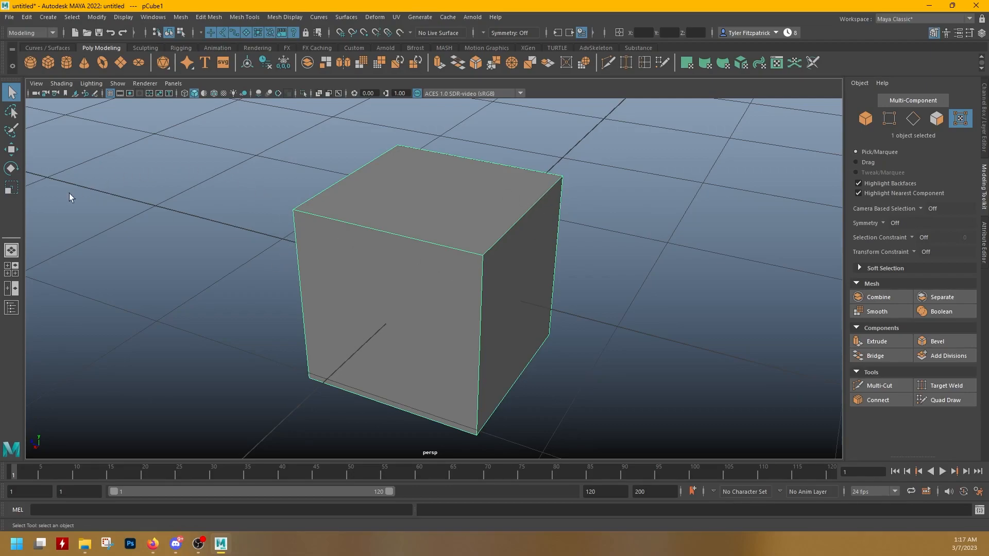
Show the Outliner beside the viewport with the cube listed in it
left_click(13, 310)
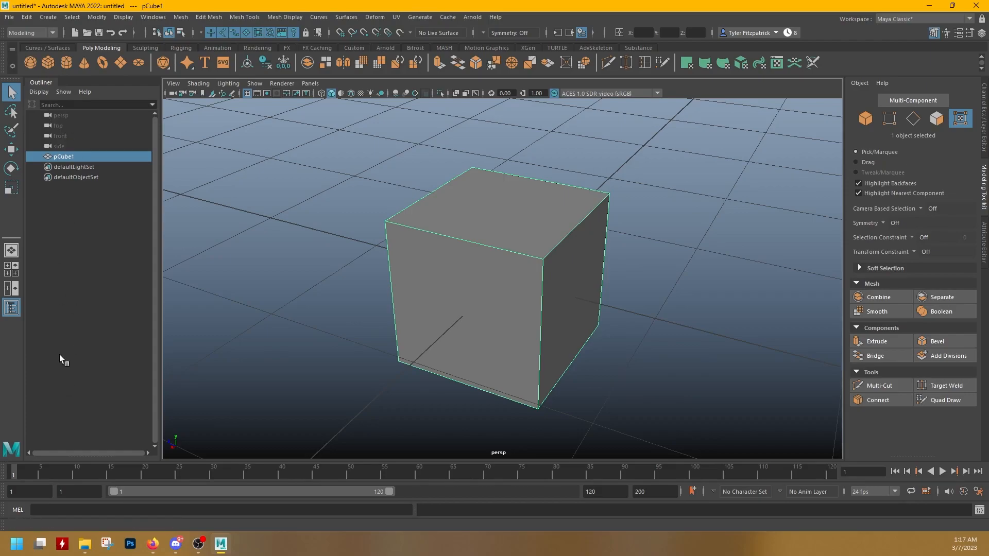
left_click(12, 308)
left_click(11, 308)
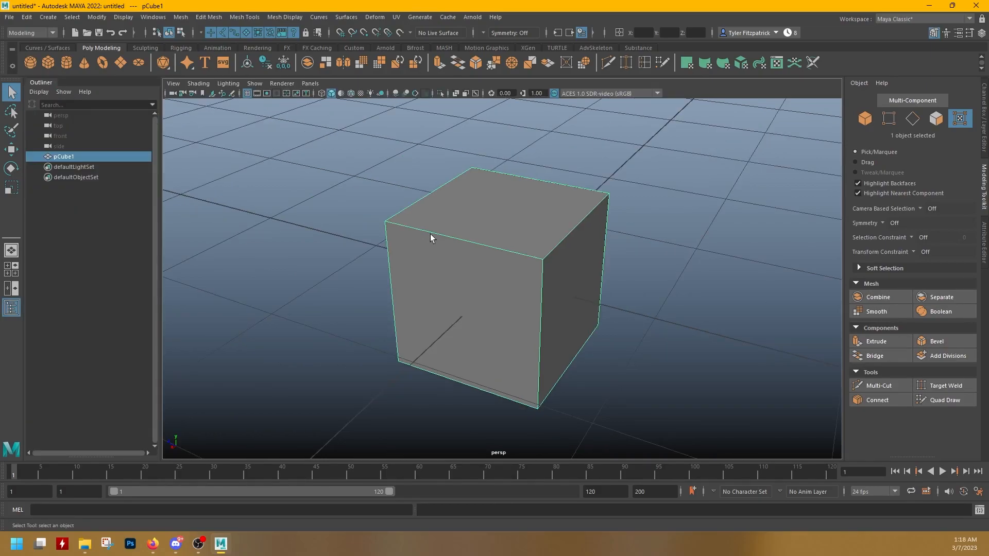
Delete the selected cube and undo the deletion
key("Delete")
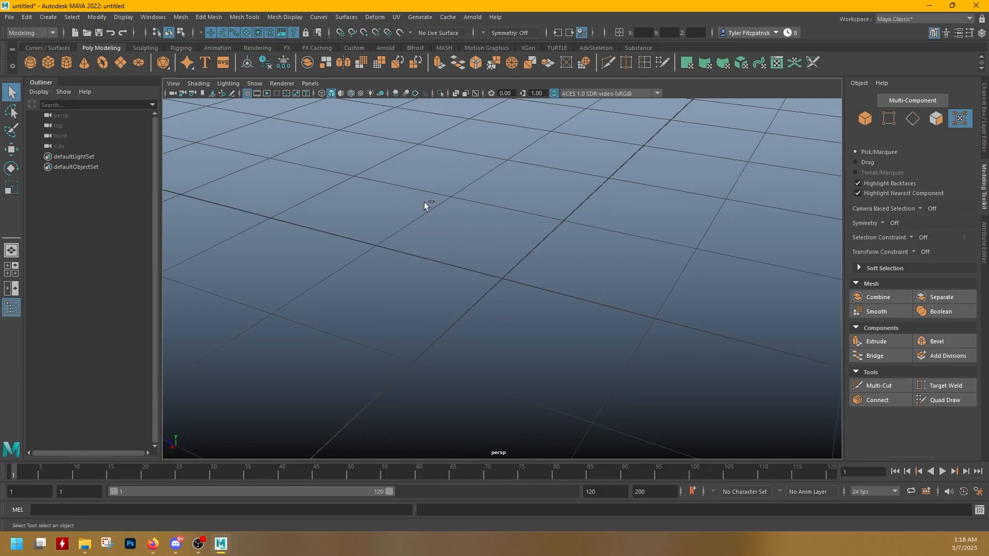
key("ctrl+z")
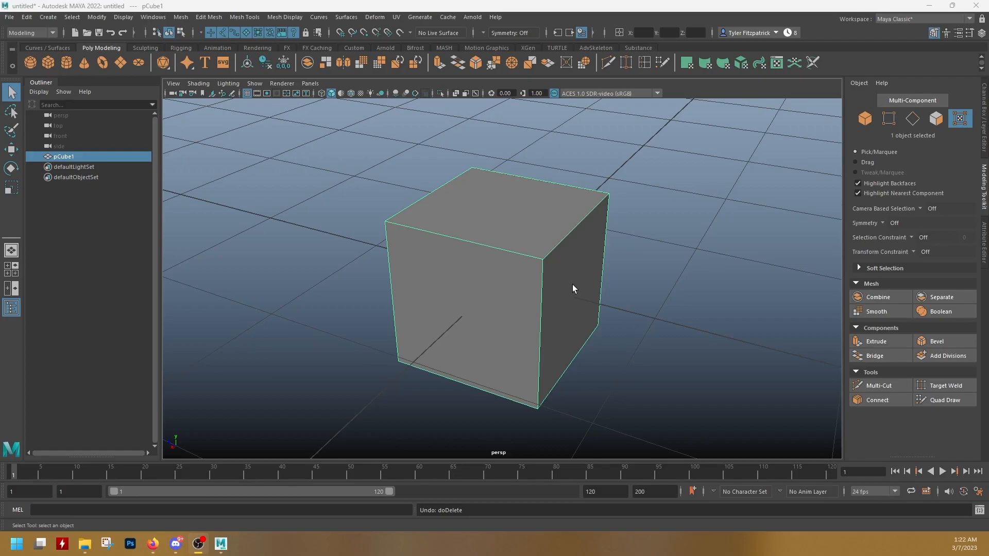
Cycle twice through the Move, Rotate and Scale tools on the selected cube to compare their manipulators
left_click(622, 297)
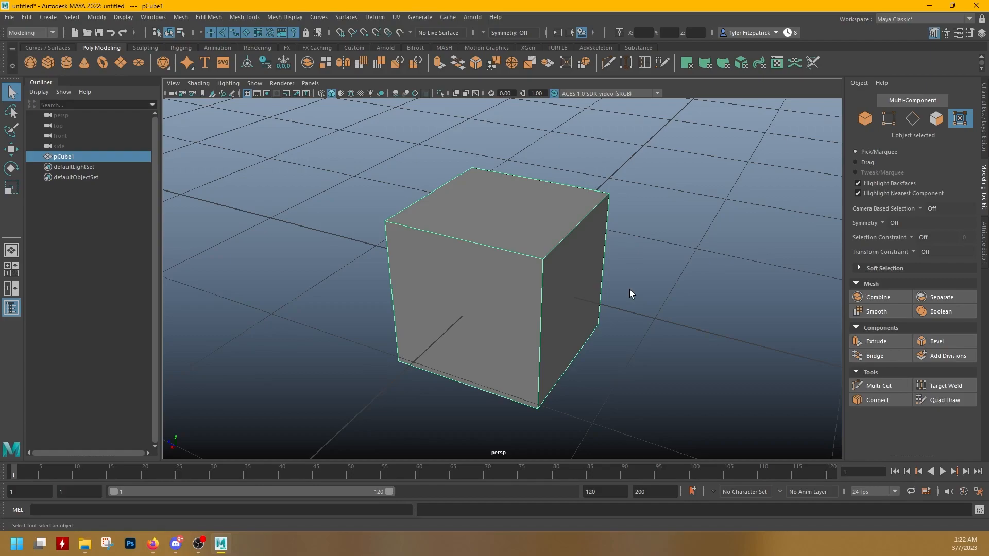
key("w")
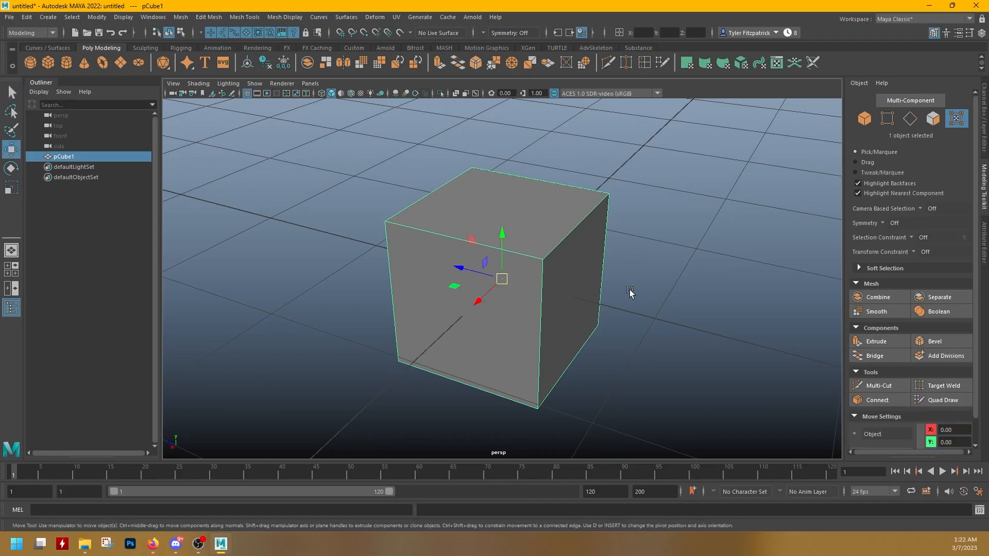
key("e")
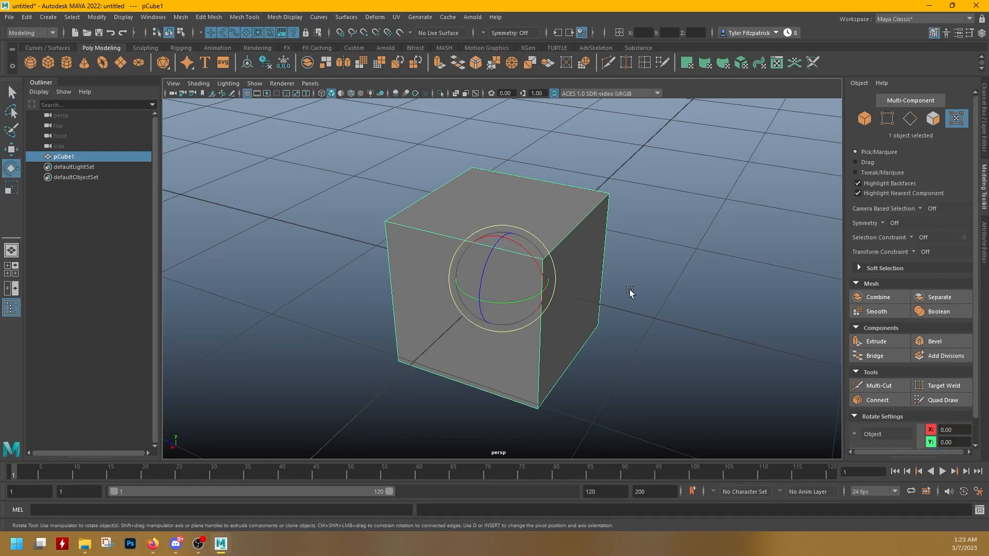
key("r")
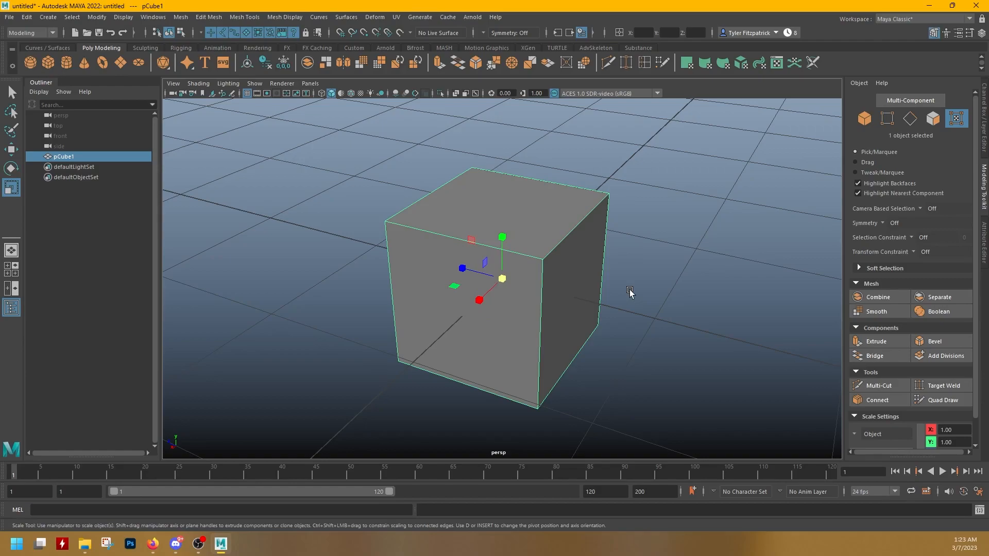
key("w")
key("e")
key("r")
Move the cube along single axes, across a plane and freely with the Move tool, undoing each move
key("w")
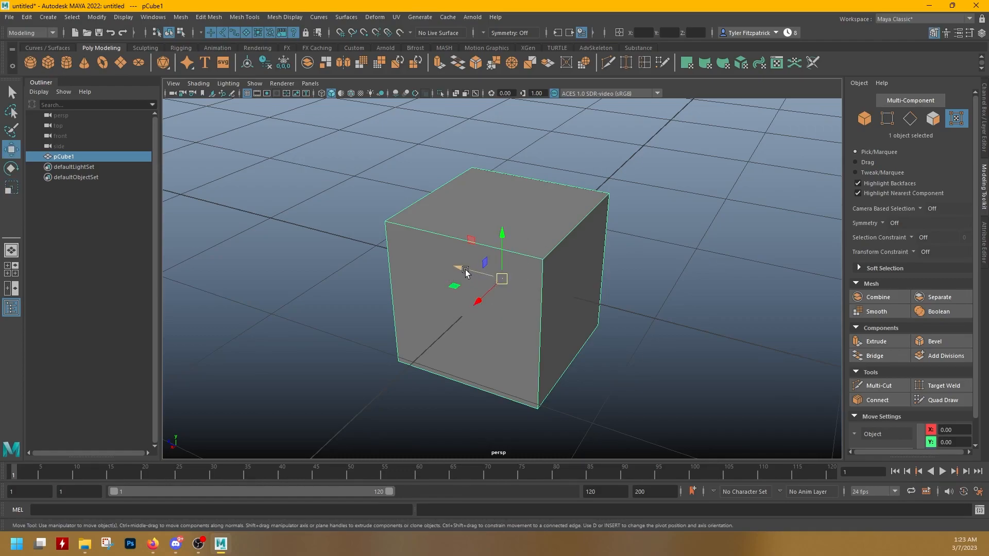
left_click_drag(462, 271, 319, 227)
key("ctrl+z")
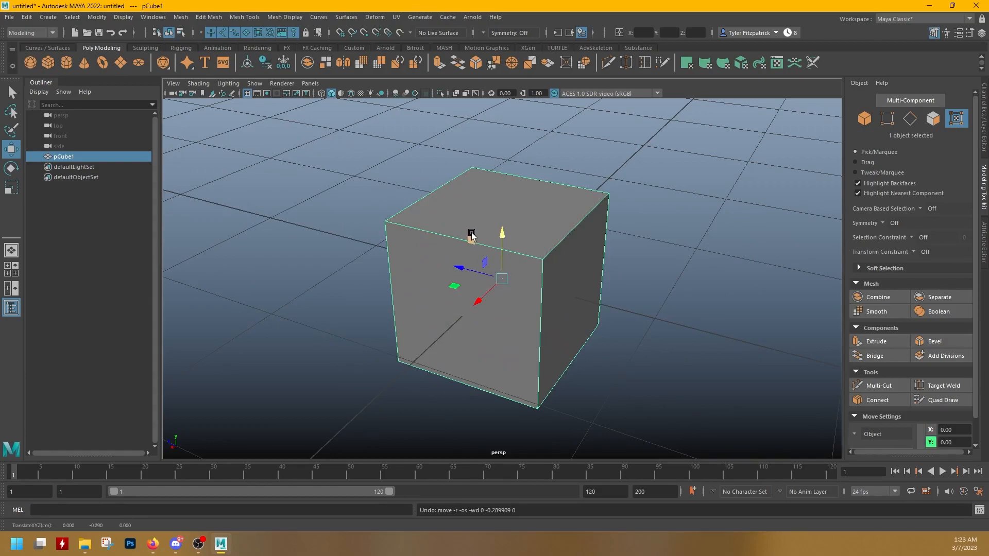
left_click_drag(470, 242, 659, 238)
key("ctrl+z")
left_click_drag(500, 279, 455, 397)
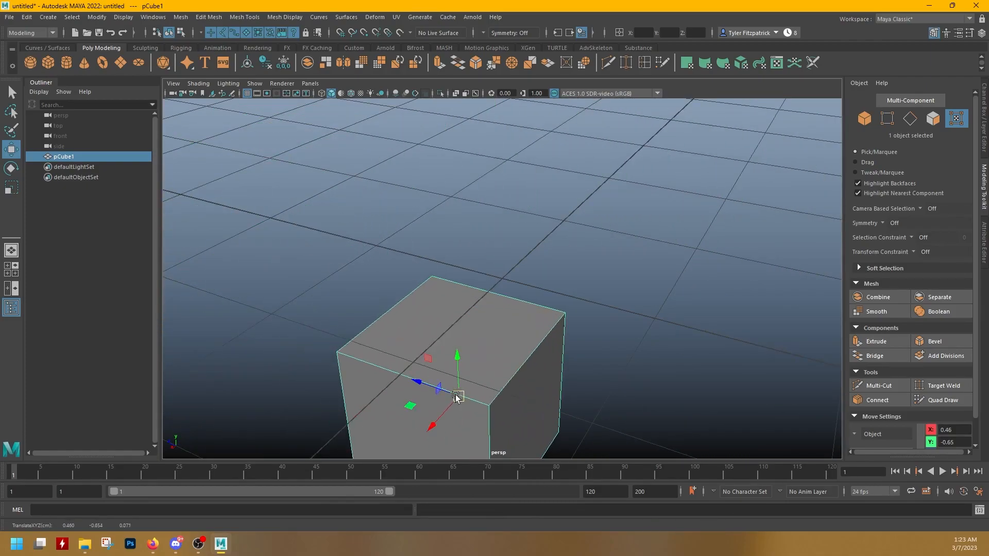
key("ctrl+z")
Rotate the cube about individual axes and freely with the Rotate tool, undoing each rotation
key("e")
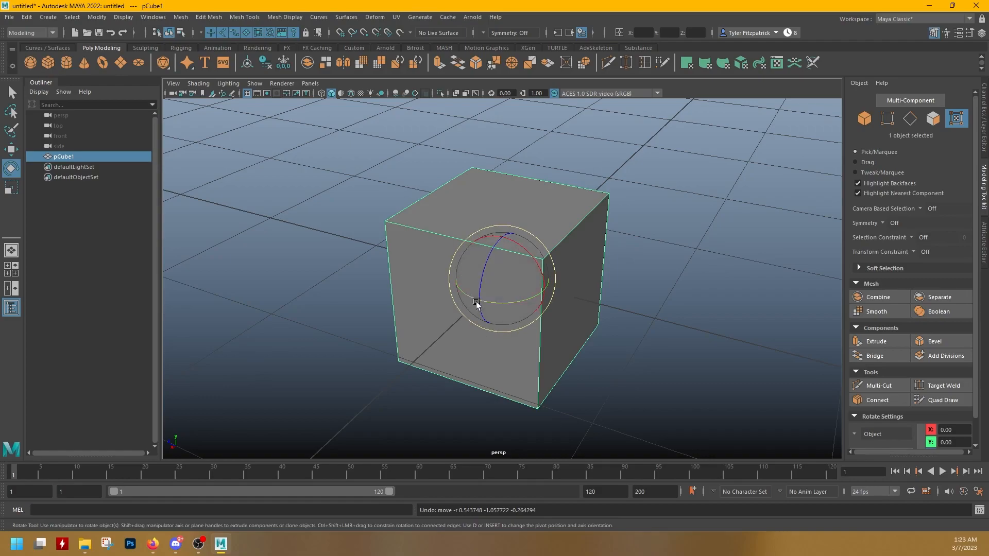
left_click_drag(526, 243, 500, 301)
key("ctrl+z")
key("ctrl+z")
key("ctrl+z")
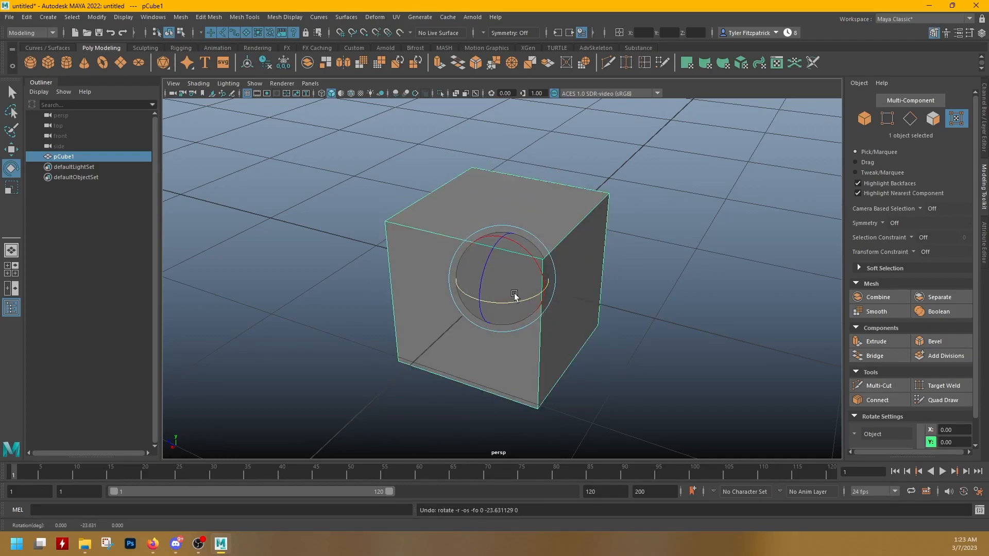
left_click_drag(537, 237, 558, 260)
key("ctrl+z")
key("ctrl+z")
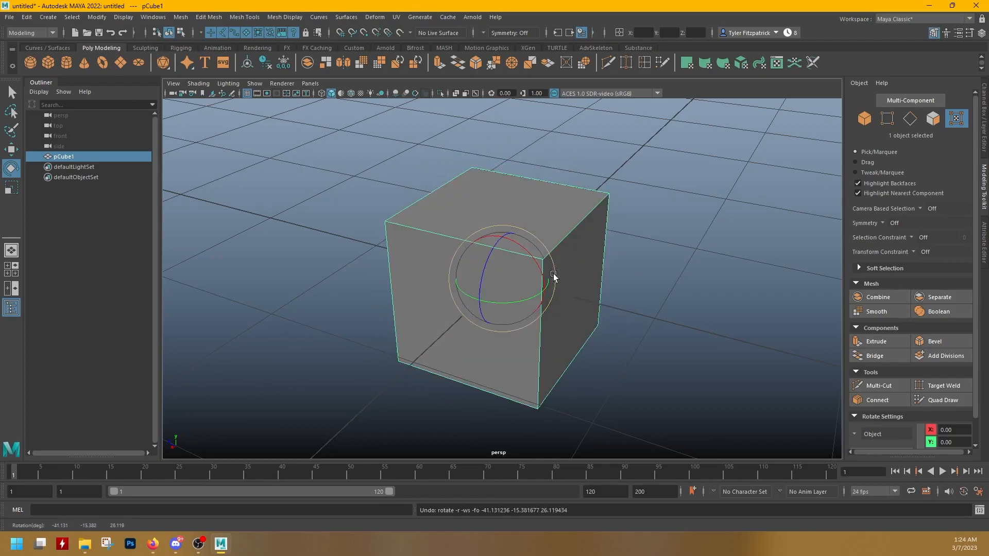
Scale the cube along its Z axis and its X axis with the Scale tool, undoing each change
key("r")
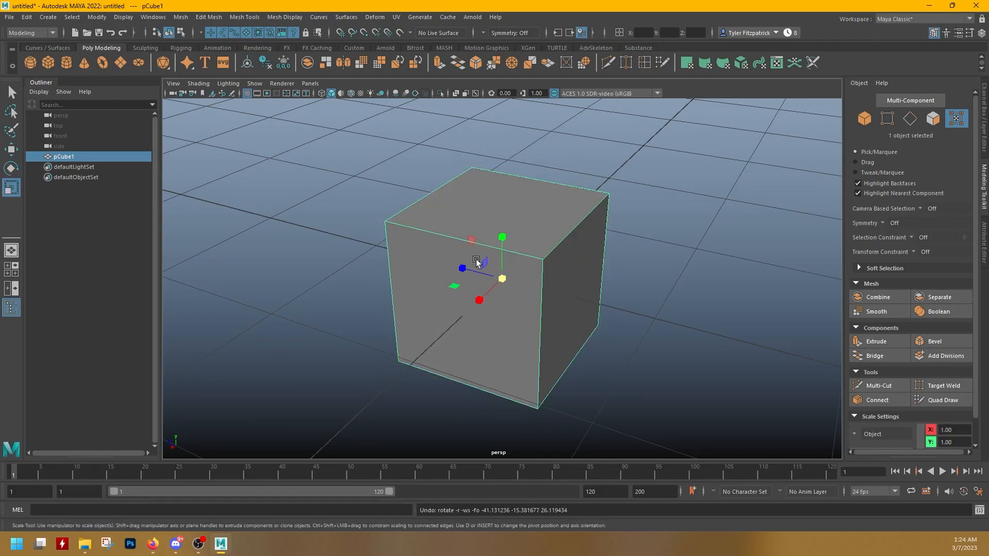
left_click_drag(465, 268, 355, 248)
key("ctrl+z")
left_click_drag(479, 300, 490, 309)
key("ctrl+z")
Stretch the cube along Z, Y and X and undo the stretching, then scale it uniformly and undo that too
left_click_drag(469, 273, 433, 256)
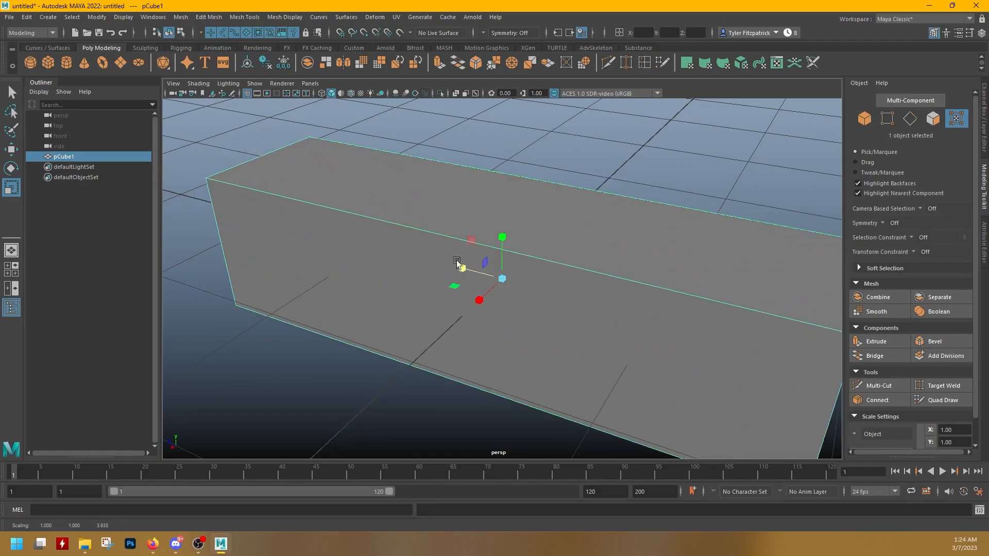
left_click_drag(503, 237, 493, 141)
left_click_drag(483, 302, 419, 359)
scroll(468, 313, "down", 6)
key("ctrl+z")
key("ctrl+z")
key("ctrl+z")
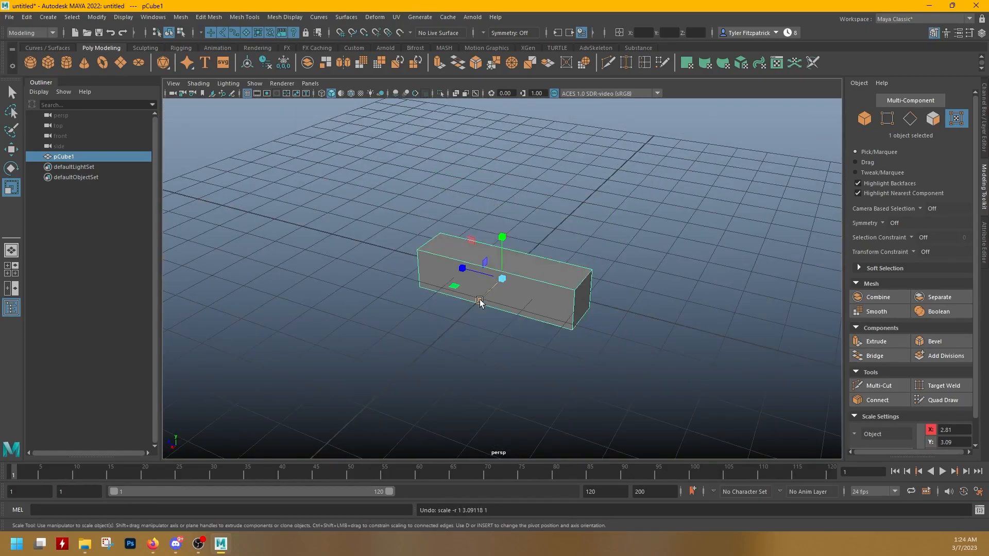
left_click_drag(499, 285, 849, 380)
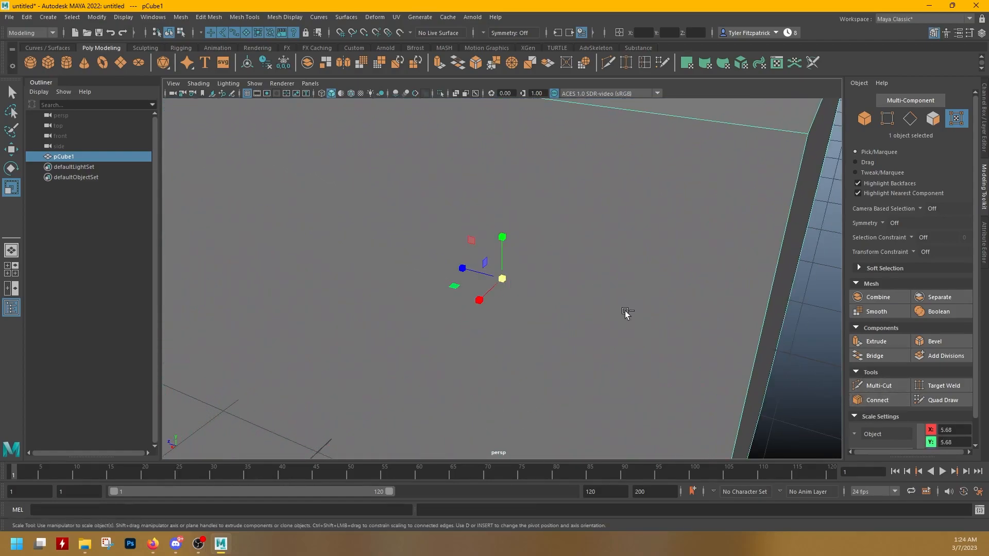
key("ctrl+z")
With the Move tool active, zoom out and orbit around the cube to compare its handles with the view axis indicator
key("w")
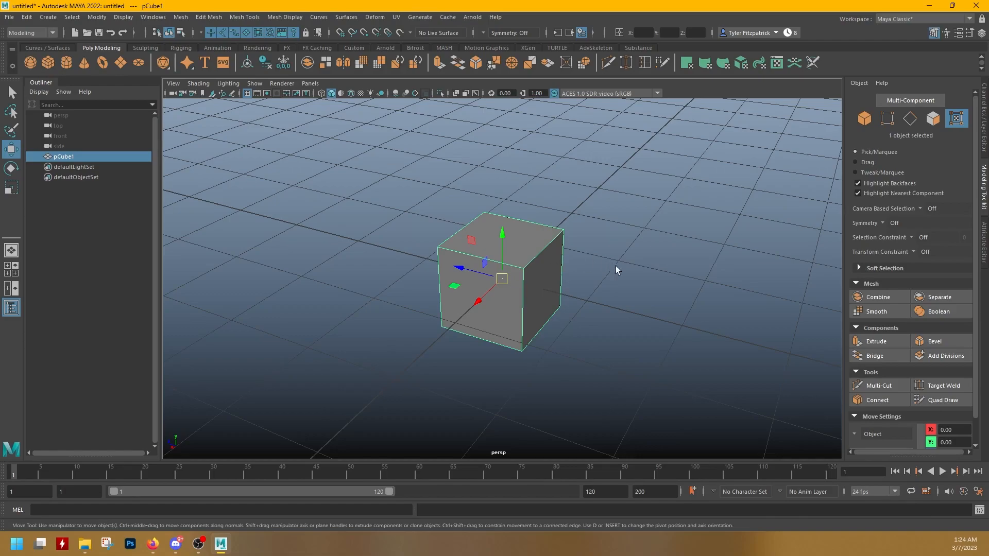
right_click_drag(674, 328, 548, 294, "alt")
left_click_drag(547, 294, 567, 289, "alt")
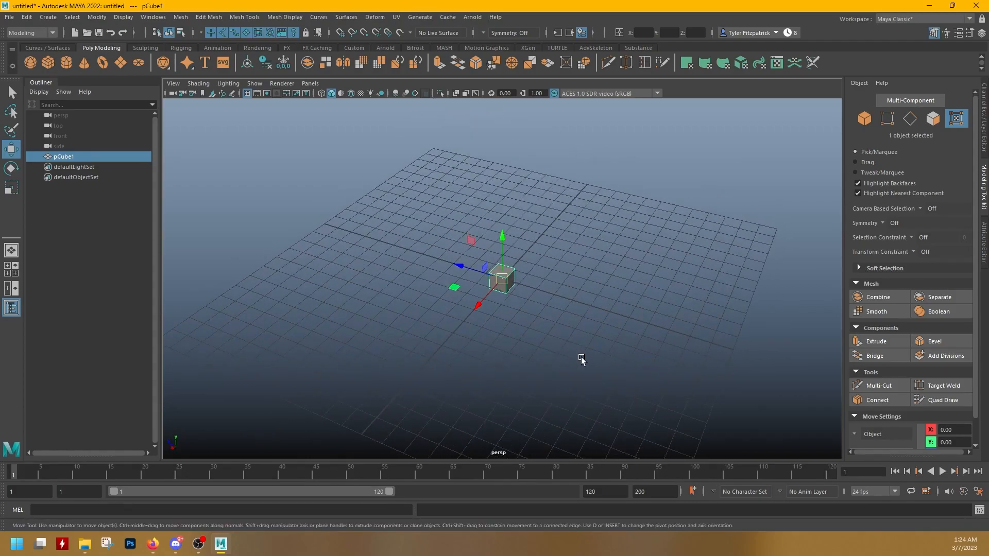
left_click_drag(524, 335, 492, 337, "alt")
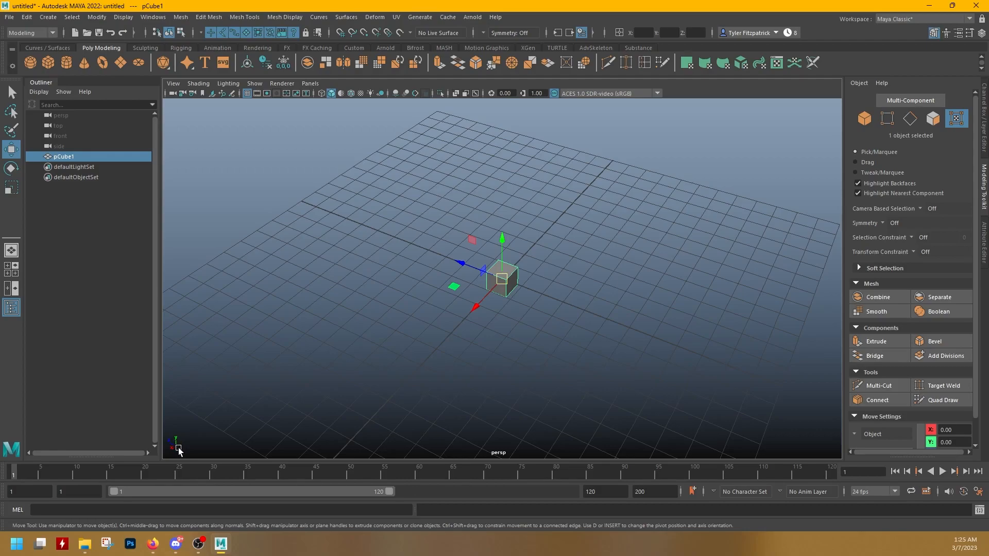
mouse_move(180, 450)
left_mouse_down("alt")
mouse_move(295, 413)
mouse_move(175, 452)
left_mouse_up("alt")
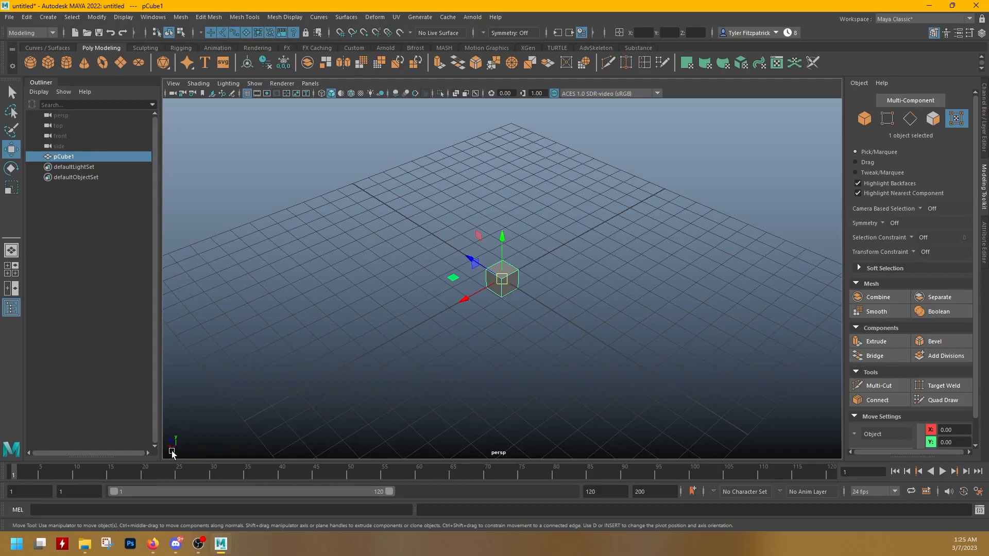
left_click_drag(362, 399, 370, 382, "alt")
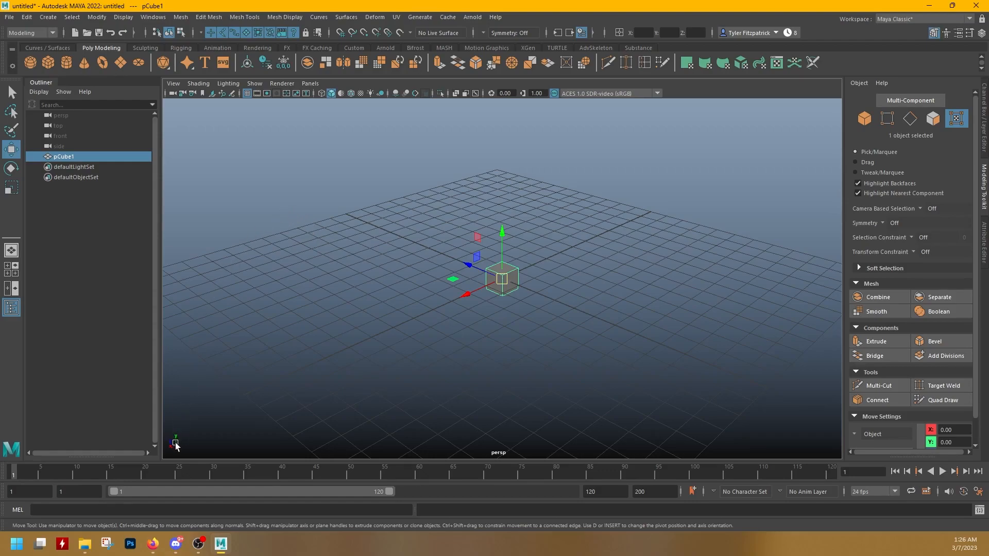
Deselect the cube, switch to the Select tool and undo the deselection
left_click(637, 338)
key("q")
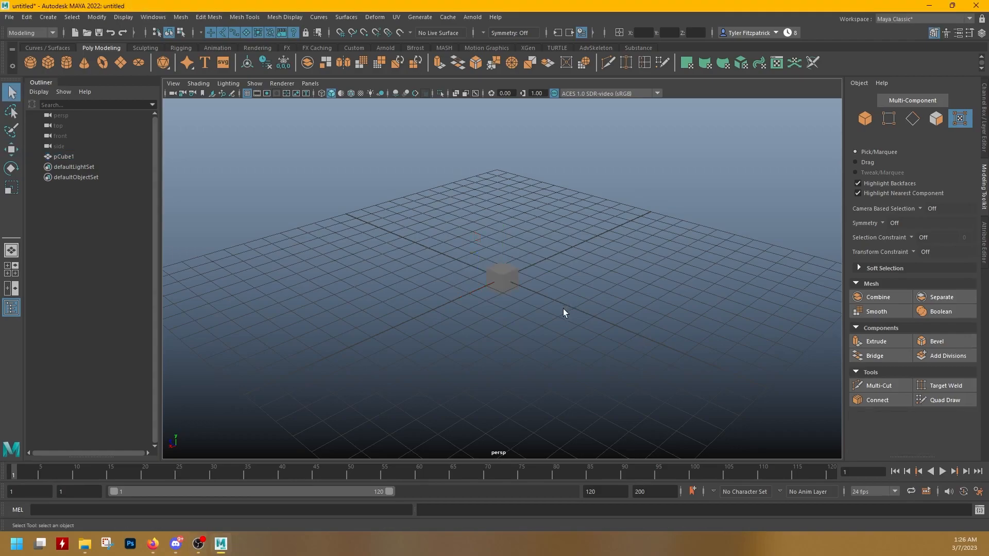
key("ctrl+z")
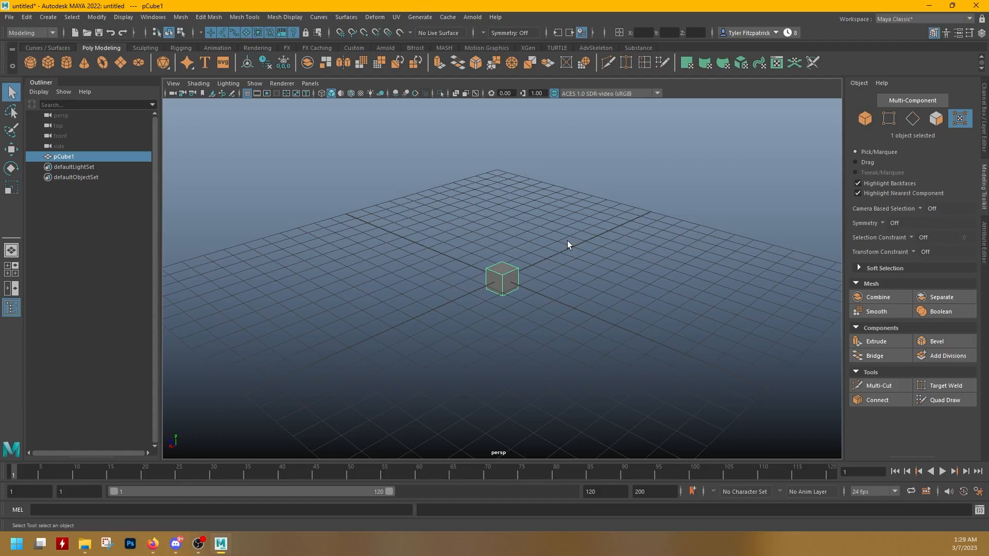
Show the Channel Box and set the cube's Translate X to 10
left_click(984, 154)
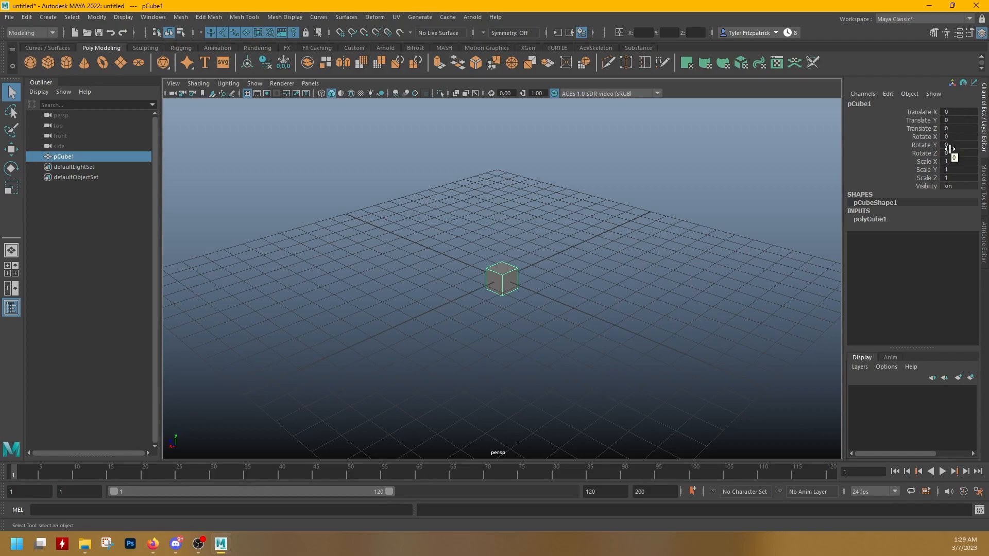
double_click(959, 111)
type("10")
key("Return")
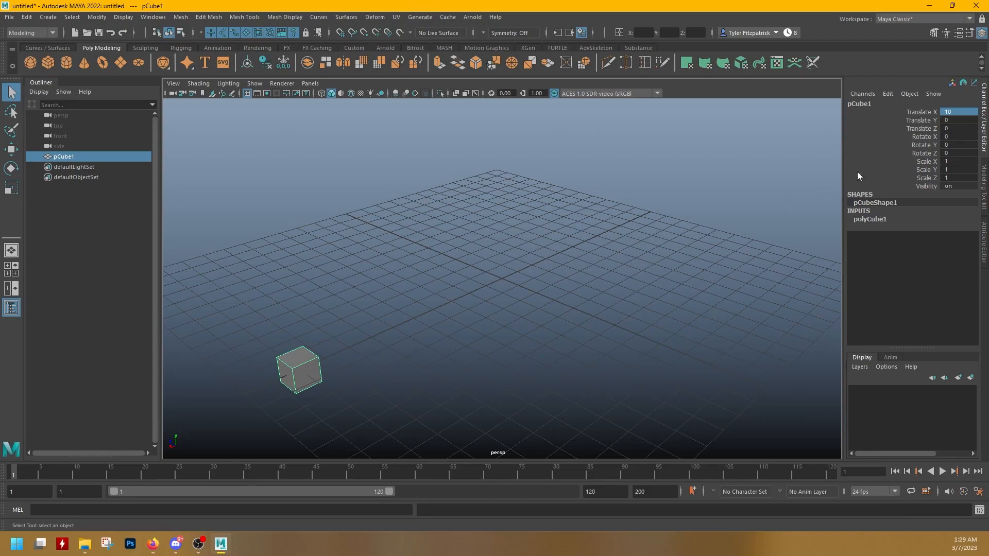
Return the cube to the origin by setting its Translate X to 0
double_click(962, 112)
type("0")
key("Return")
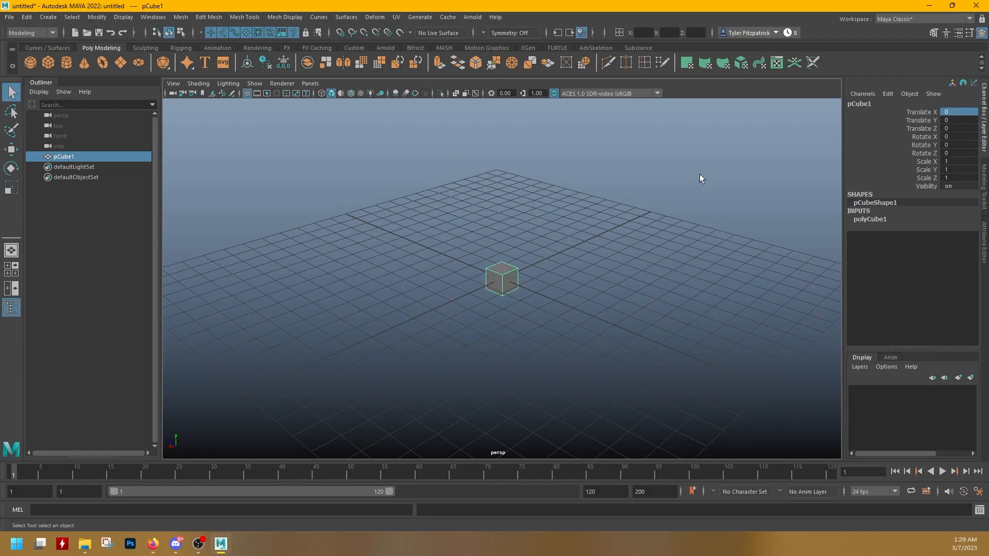
key("ctrl+z")
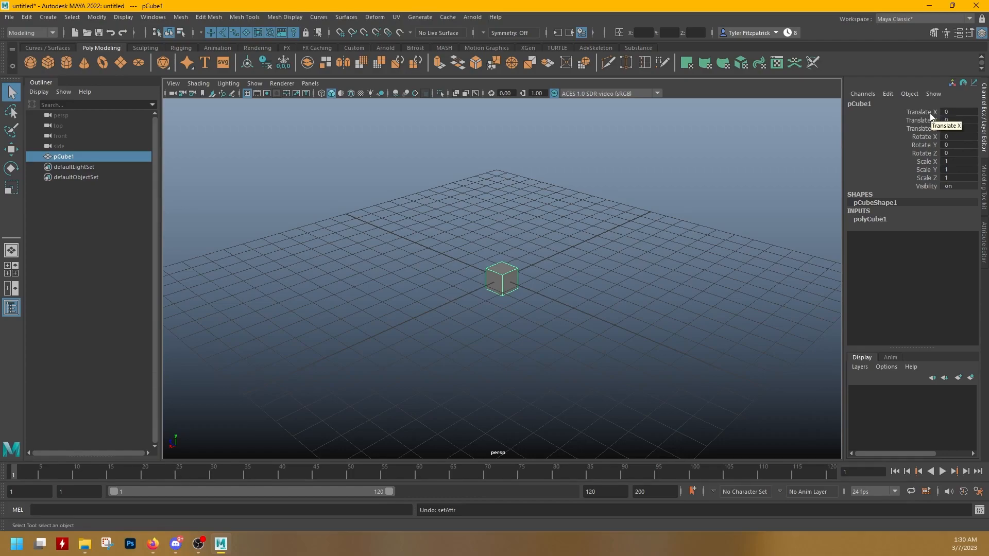
Scrub the cube's Translate X value interactively in the Channel Box and undo the change
left_click_drag(945, 112, 981, 113)
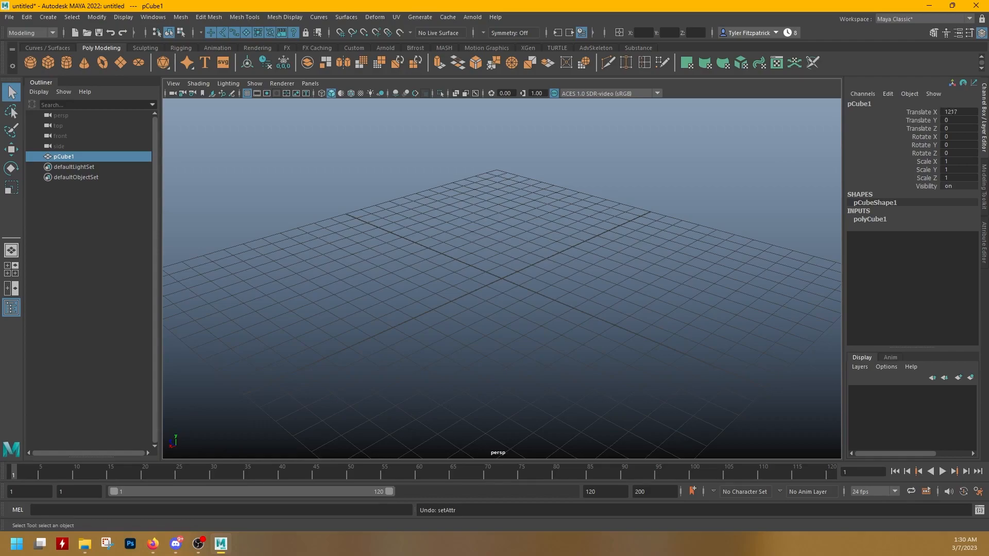
mouse_move(953, 113)
left_mouse_down()
mouse_move(978, 113)
mouse_move(953, 113)
left_mouse_up()
key("ctrl+z")
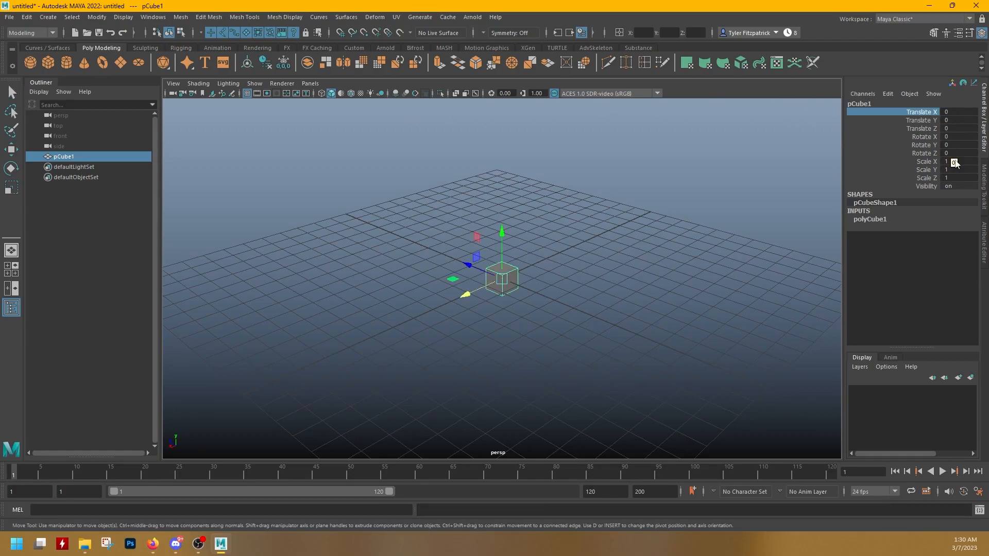
Set the cube's Scale X, Scale Y and Scale Z together to 10
left_click_drag(948, 160, 951, 175)
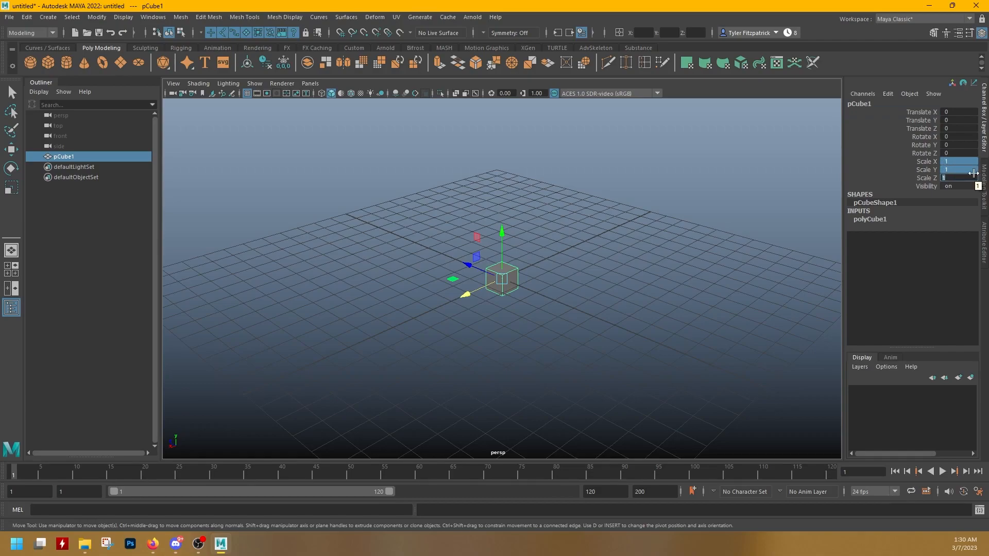
type("10")
key("Return")
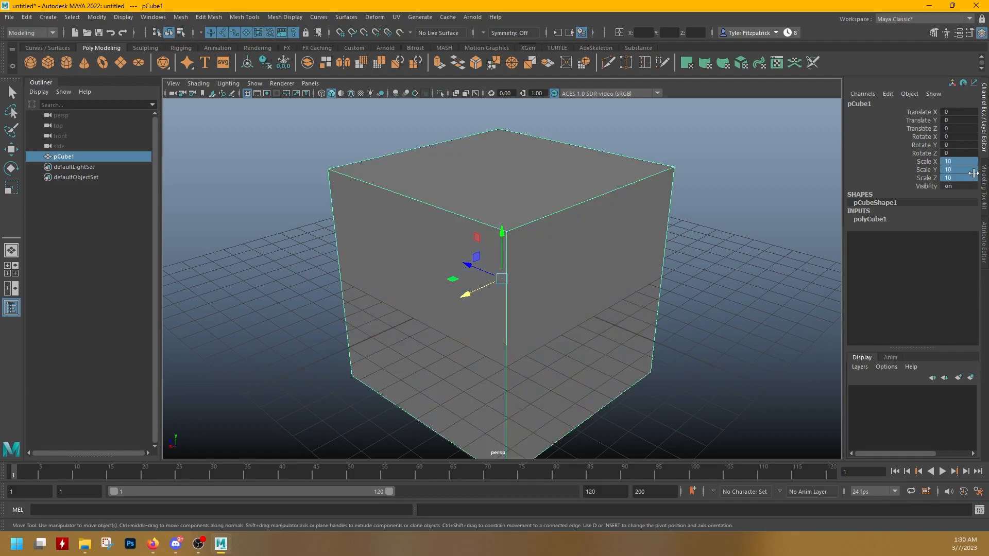
Try selecting separate transform channels together, and reset the cube's Scale X, Scale Y and Scale Z to 1
left_click(941, 112)
left_click(955, 112)
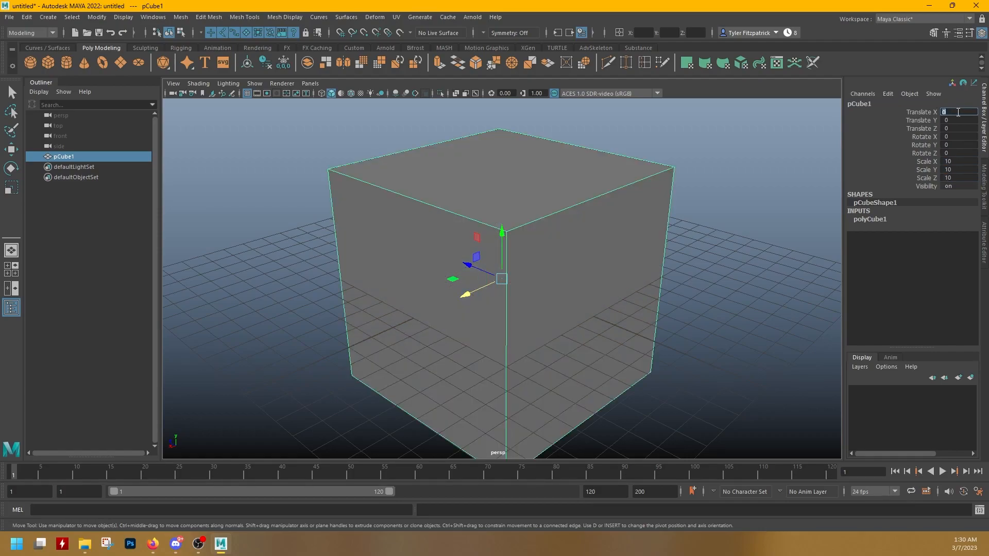
left_click(957, 162)
left_click(958, 177)
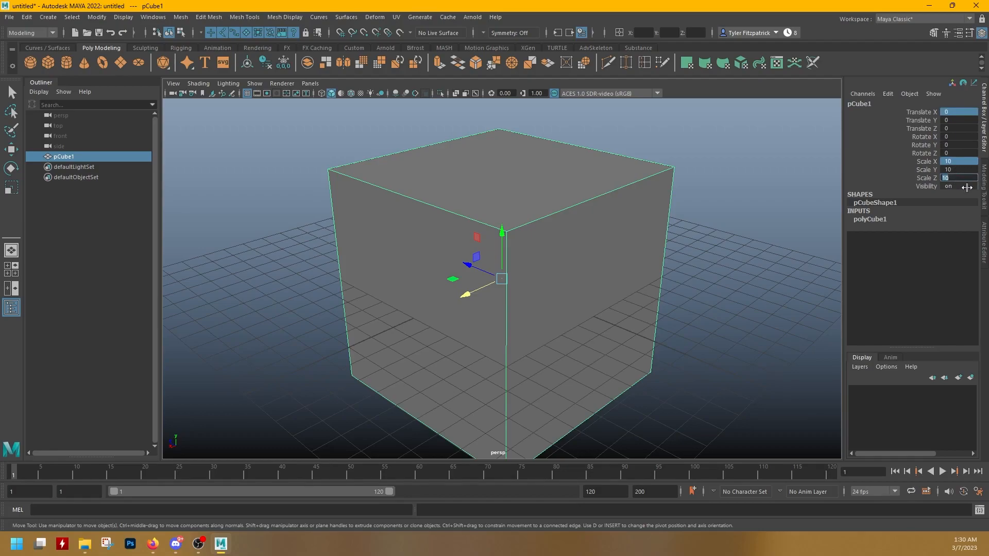
type("1")
key("Return")
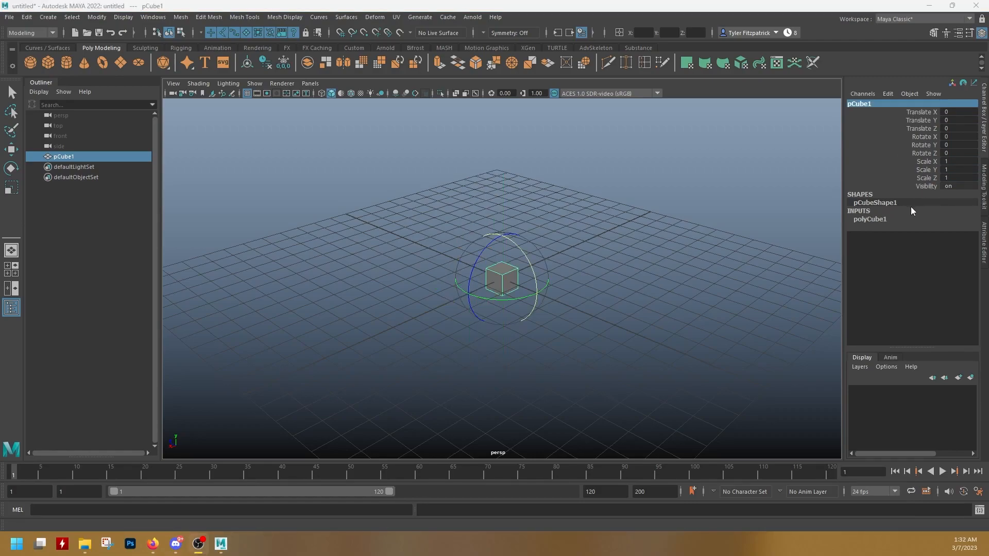
Expand the polyCube1 input settings and set the cube's Width, Height and Depth to 5
left_click(872, 220)
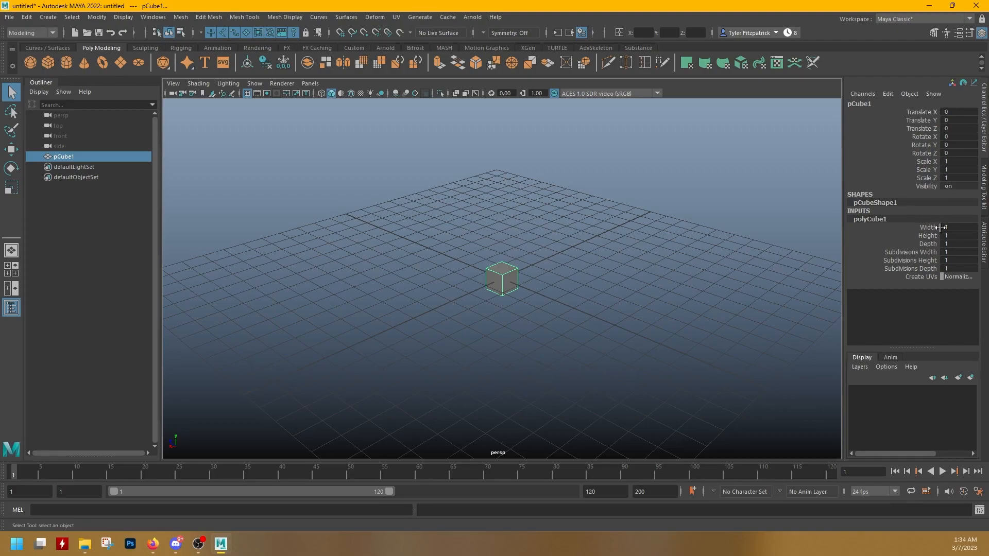
left_click_drag(947, 227, 950, 242)
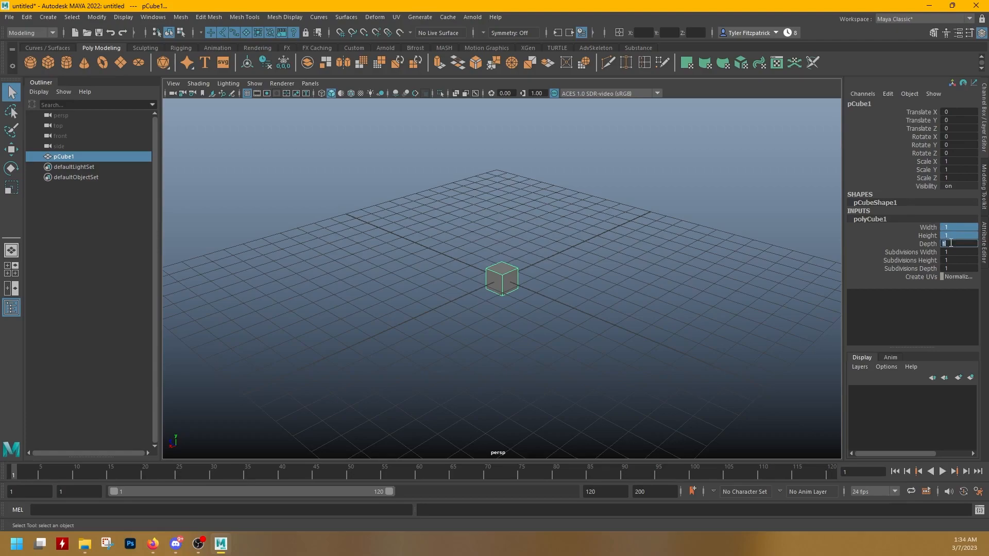
type("5")
key("Return")
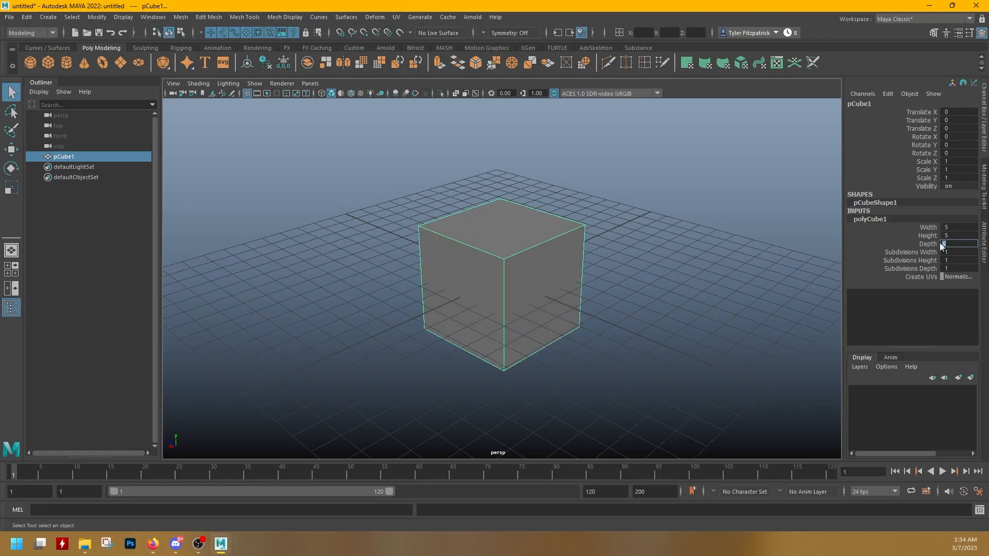
Adjust the polyCube1 Depth to 12 and Height to 7 by scrubbing their values interactively
left_click(925, 245)
left_click(947, 245)
left_click(936, 245)
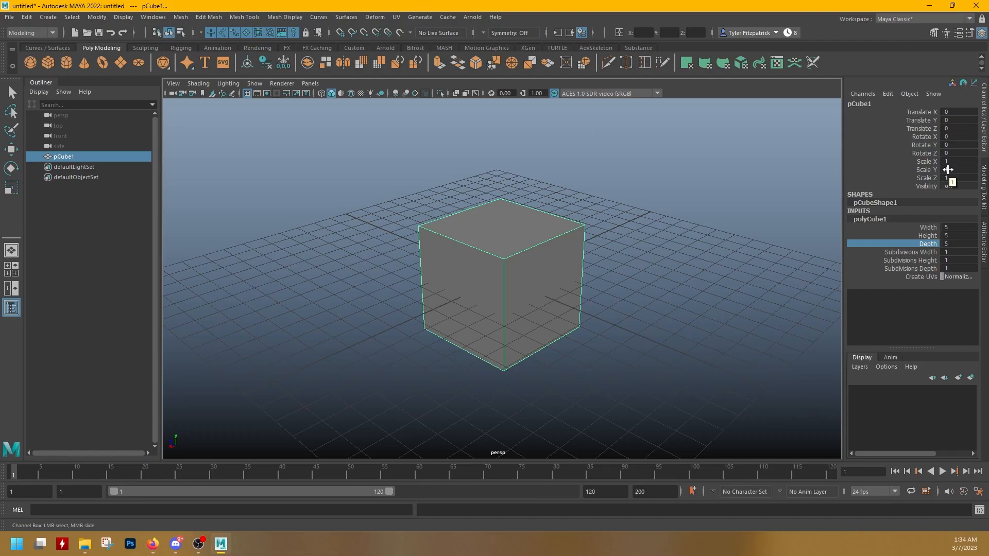
left_click(946, 243)
mouse_move(947, 240)
middle_mouse_down()
mouse_move(973, 239)
mouse_move(941, 233)
middle_mouse_up()
mouse_move(942, 236)
left_mouse_down()
mouse_move(944, 225)
mouse_move(950, 236)
left_mouse_up()
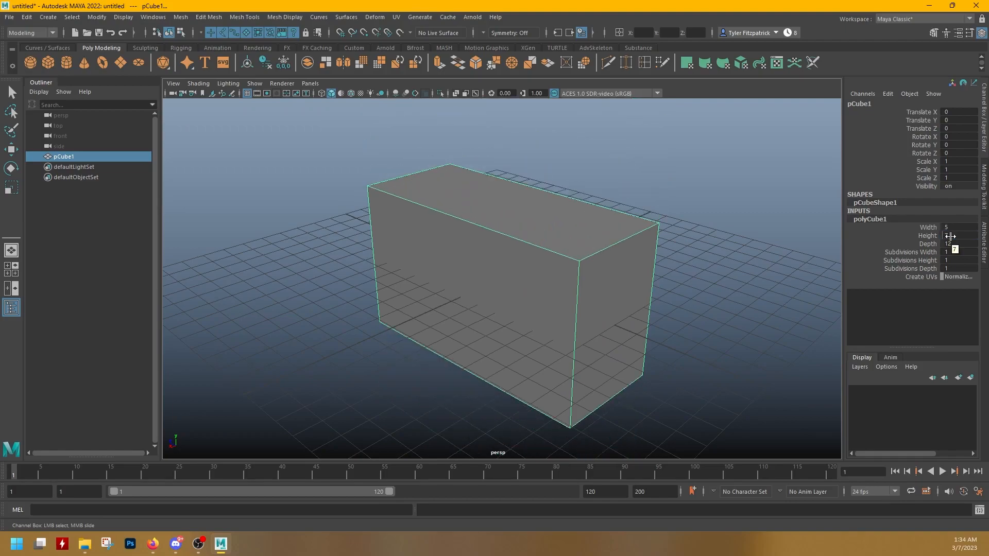
Set the cube's Subdivisions Width to 3, Subdivisions Height to 4 and Subdivisions Depth to 5
left_click_drag(943, 251, 944, 251)
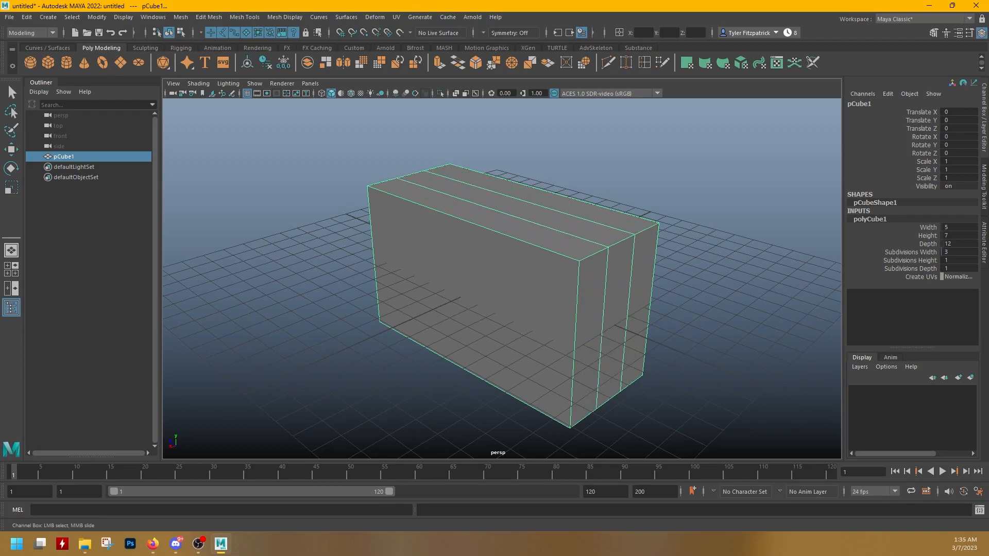
left_click(943, 260)
type("4")
key("Return")
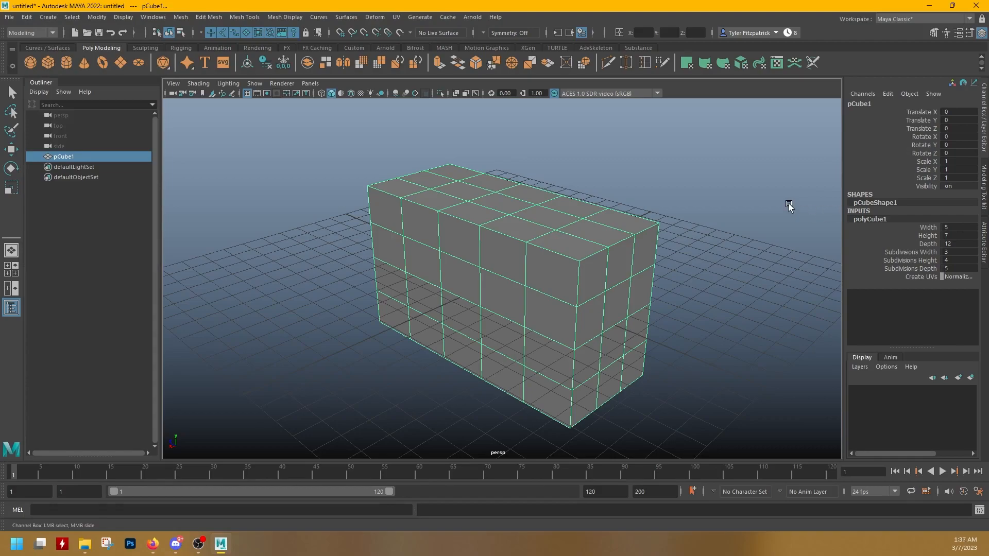
Delete the cube's construction history, undo that deletion, and delete the history again
left_click(26, 19)
mouse_move(97, 139)
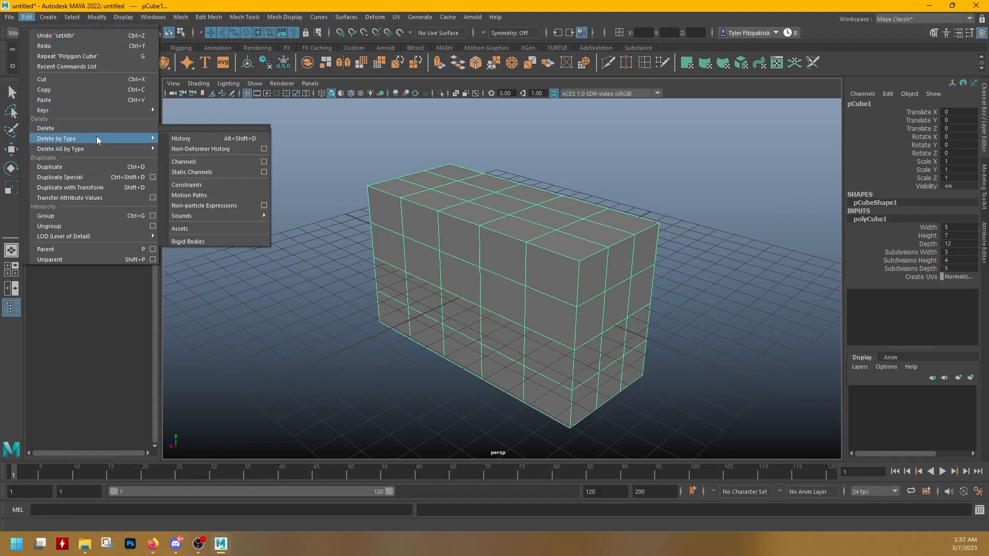
left_click(207, 139)
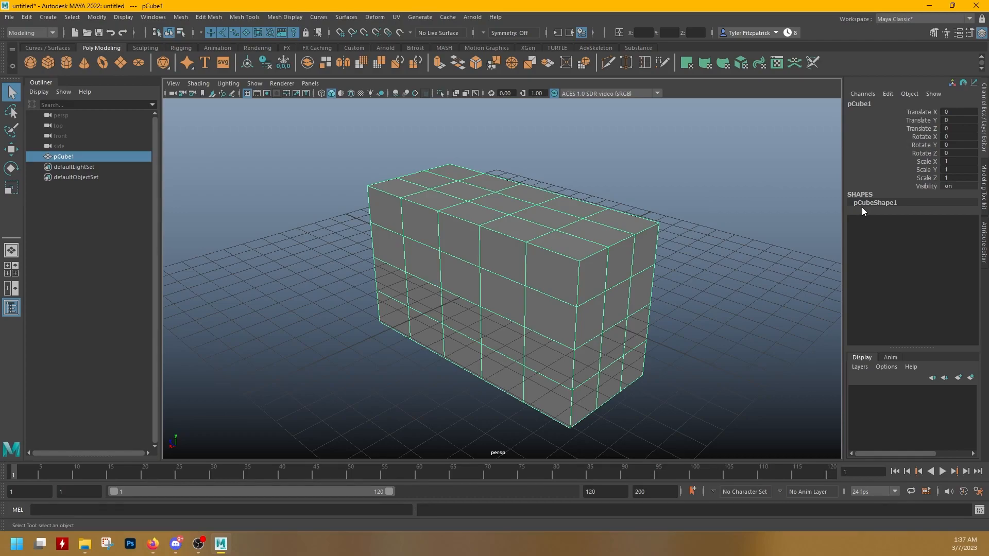
key("ctrl+z")
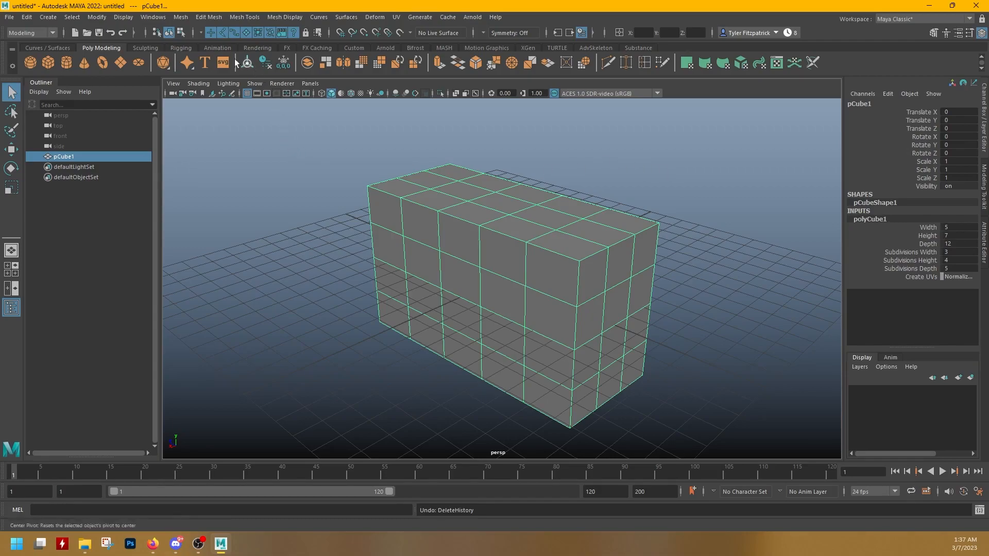
left_click(268, 63)
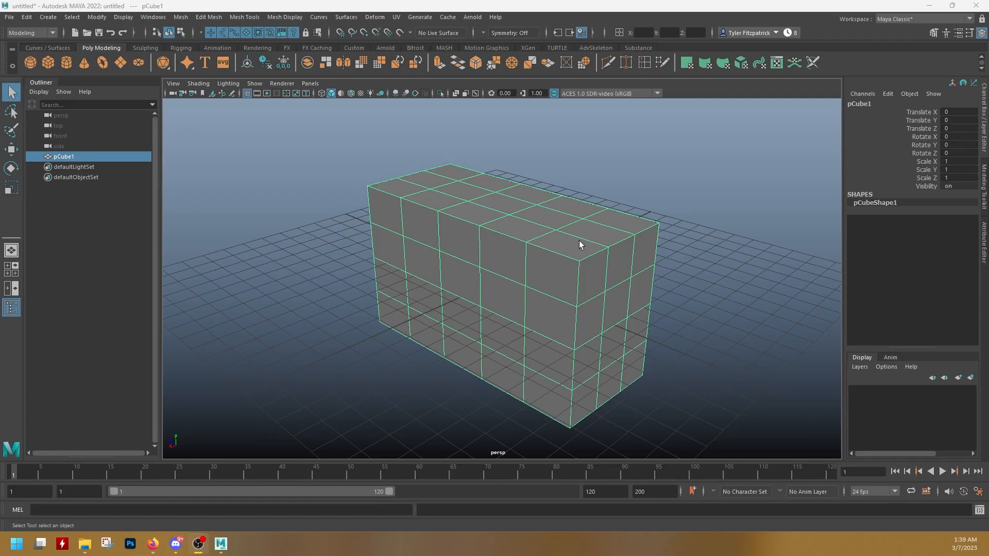
Move the cube freehand to about X 4.85, Y 2.15, Z 6.54 and tilt it with the Rotate tool
left_click(481, 284)
key("w")
left_click_drag(506, 278, 297, 231)
key("e")
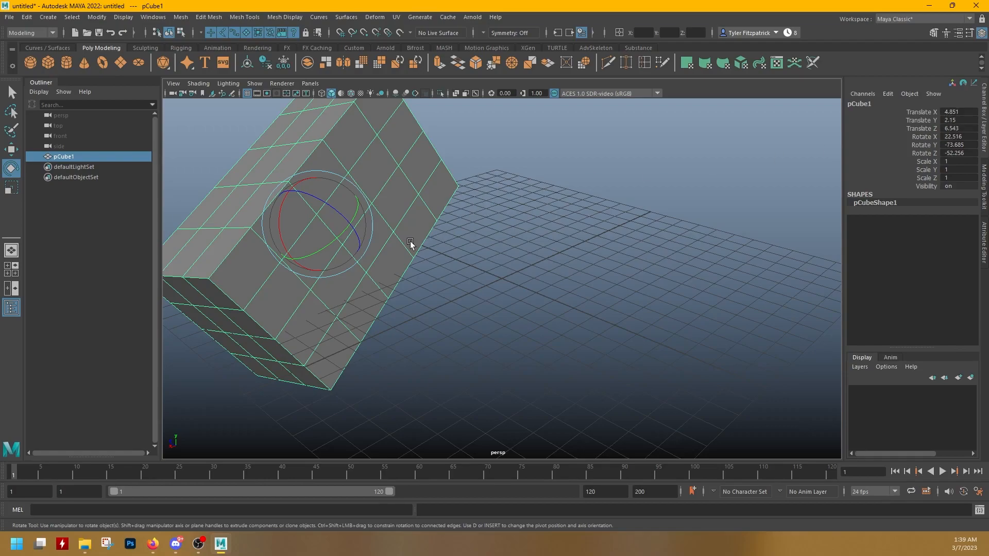
left_click_drag(324, 187, 336, 210)
Rotate the cube to about X -2.9, Y -64.5, Z 2.5 degrees and freeze its transformations
left_click_drag(452, 273, 523, 311, "alt")
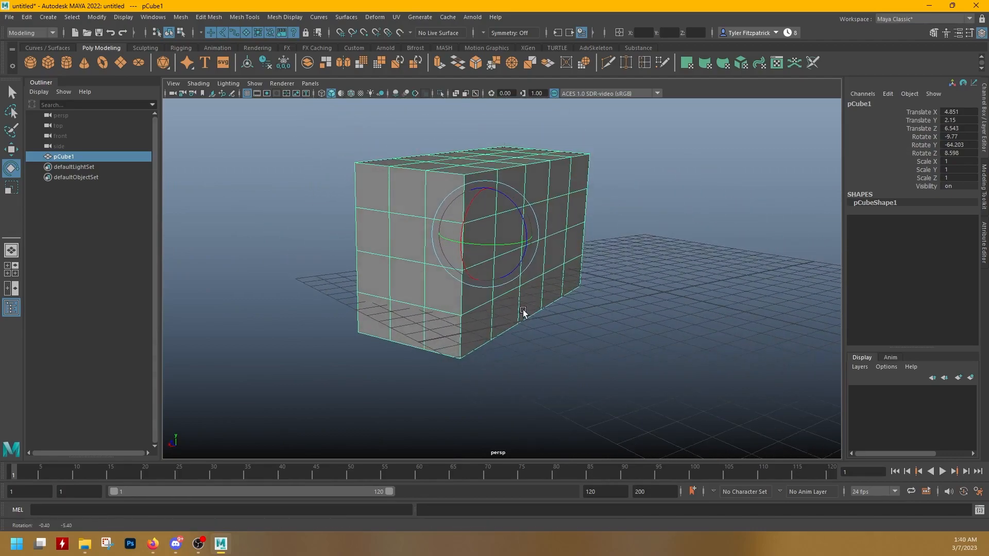
right_click_drag(523, 311, 662, 294, "alt")
left_click_drag(508, 209, 590, 247)
mouse_move(440, 250)
left_mouse_down()
mouse_move(440, 231)
mouse_move(438, 240)
left_mouse_up()
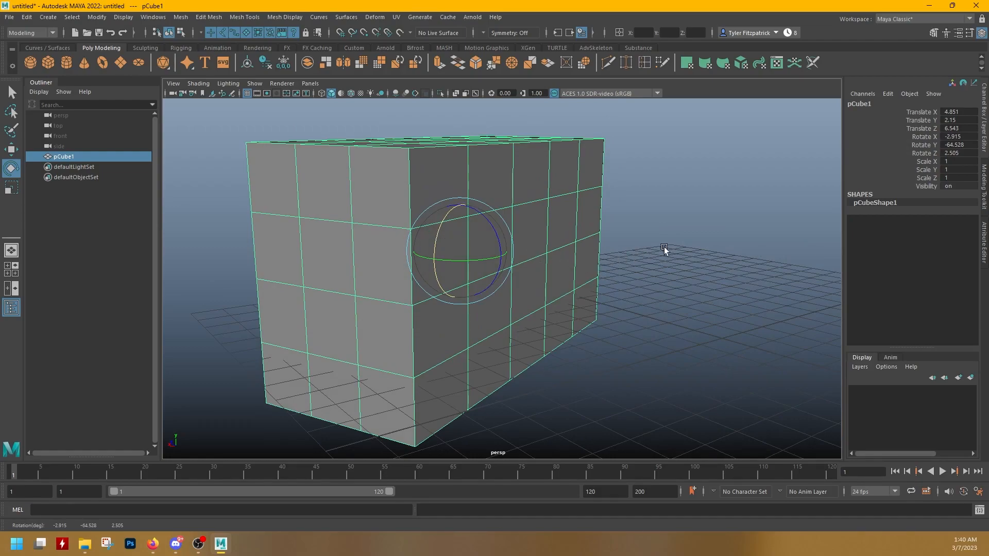
left_click(284, 63)
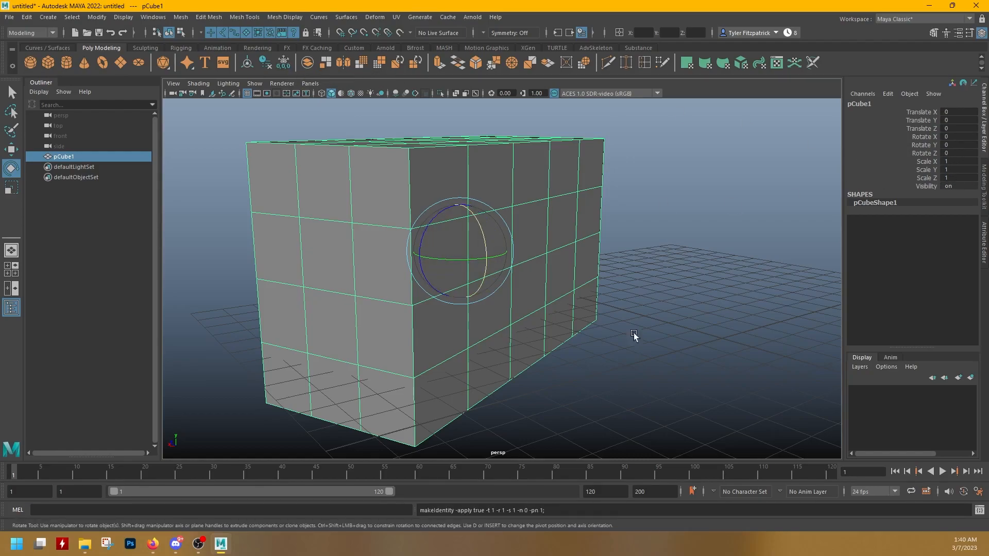
left_click_drag(641, 280, 519, 218, "alt")
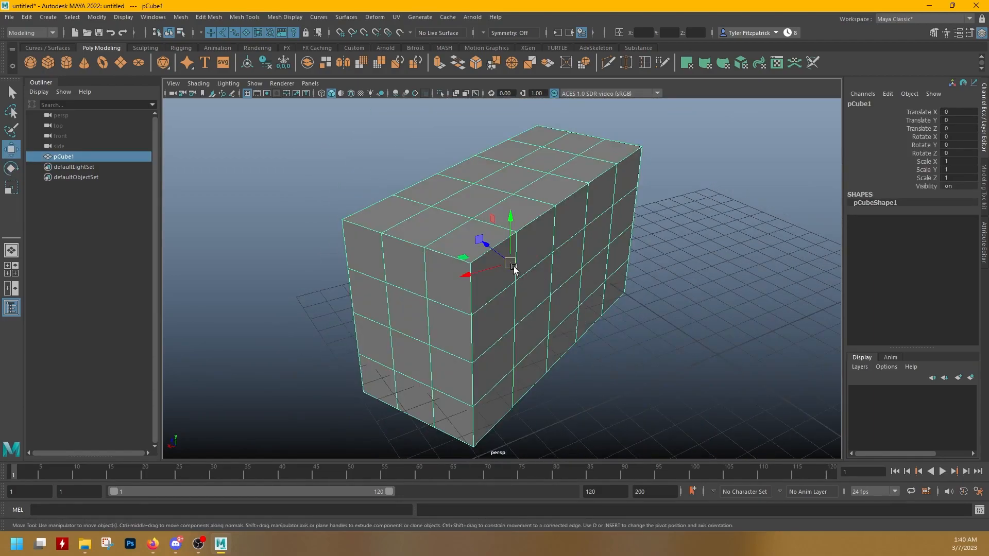
Rotate the cube freehand to about X 62, Y 7, Z 84 degrees and move it up above the grid
left_click_drag(512, 265, 716, 160, "alt")
key("e")
right_click_drag(742, 219, 645, 243, "alt")
left_click_drag(644, 242, 610, 221)
key("w")
left_click_drag(602, 230, 664, 166)
right_click_drag(736, 222, 696, 218, "alt")
middle_click_drag(696, 219, 686, 210, "alt")
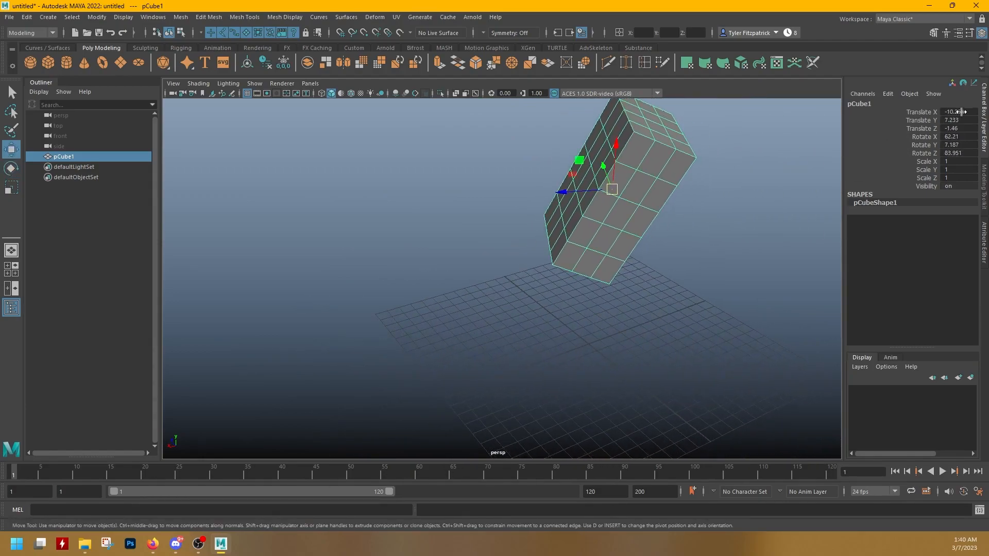
Reset all of the cube's Translate and Rotate channels to 0 together
left_click_drag(960, 112, 964, 154)
type("0")
key("Return")
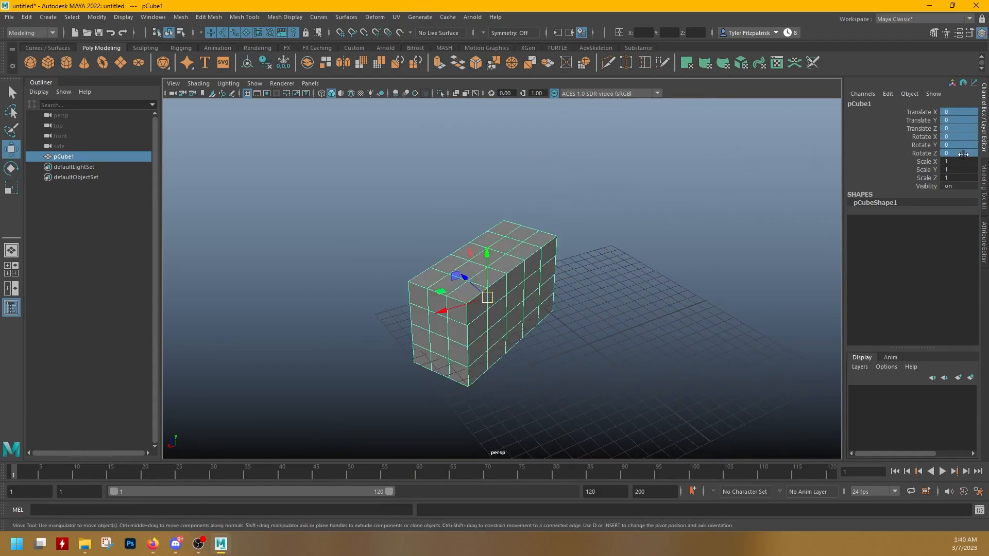
Edit the cube's pivot, moving it onto the narrow end face, and leave pivot editing
right_click_drag(505, 326, 608, 282, "alt")
left_click_drag(608, 282, 630, 288, "alt")
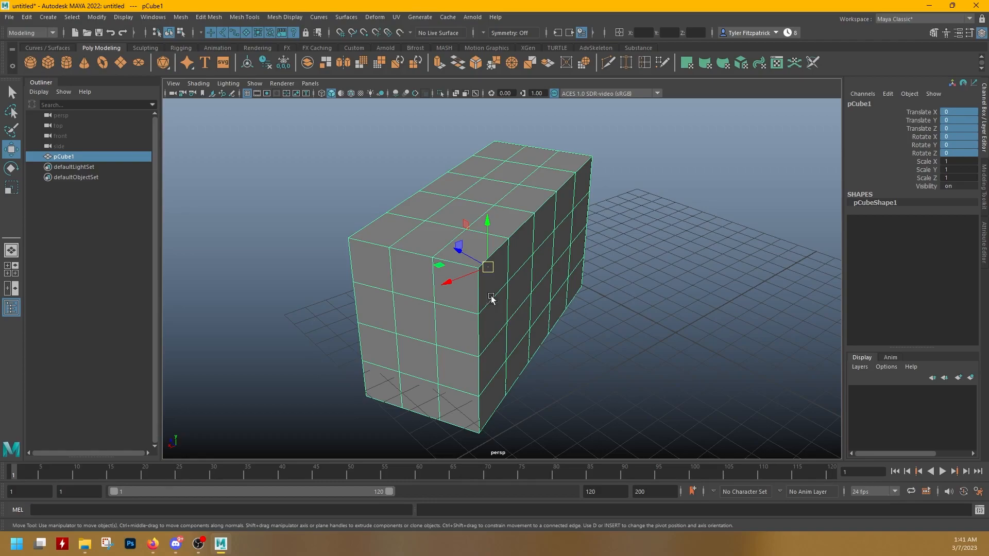
key("d")
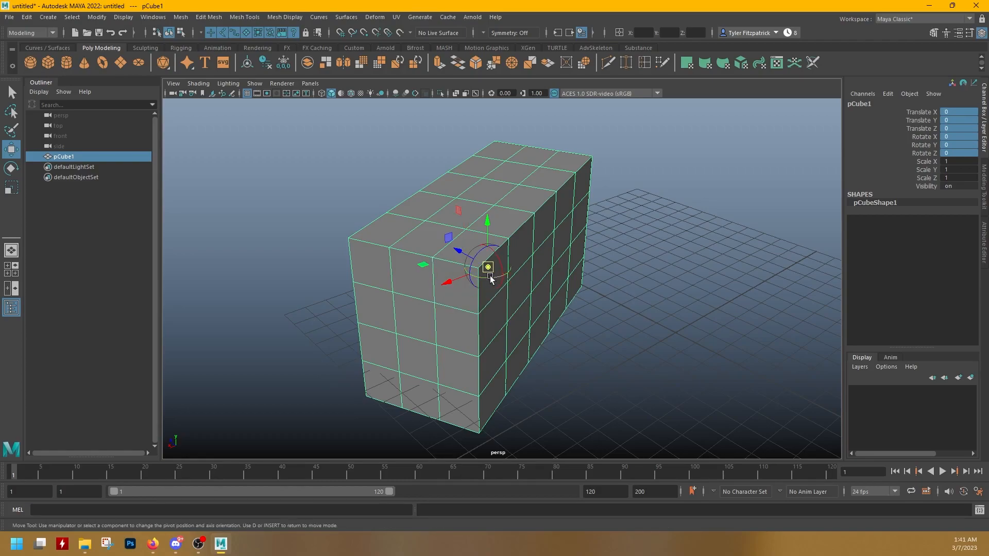
left_click_drag(447, 284, 510, 327)
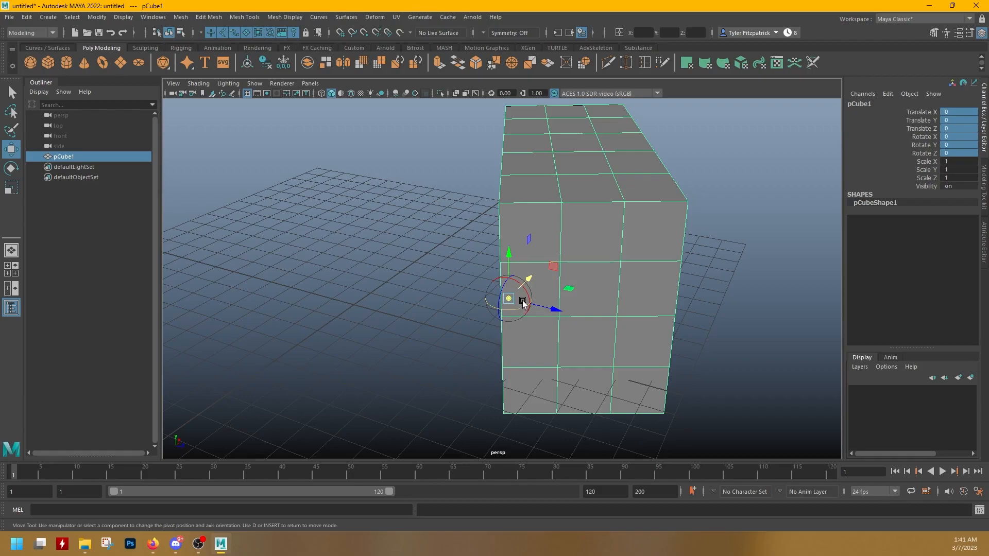
left_click_drag(559, 311, 618, 334)
left_click(611, 332)
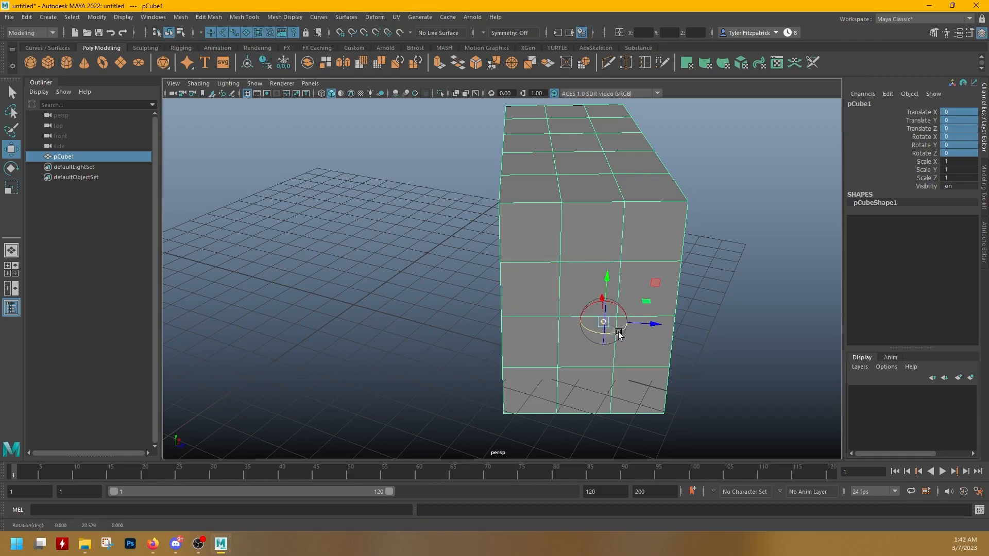
left_click_drag(556, 342, 646, 335, "alt")
key("d")
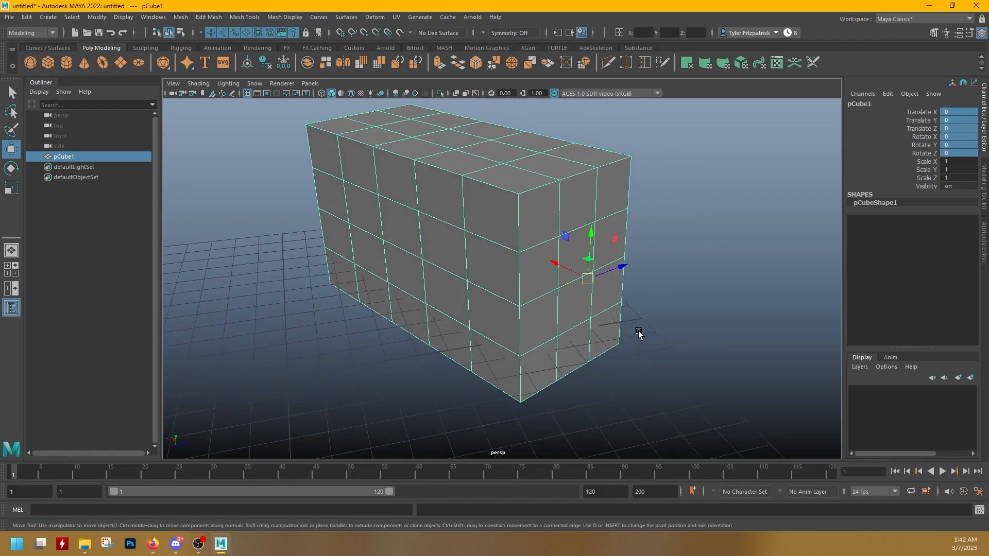
Move the cube along its X axis with the relocated pivot and undo the move
left_click_drag(610, 285, 673, 294, "alt")
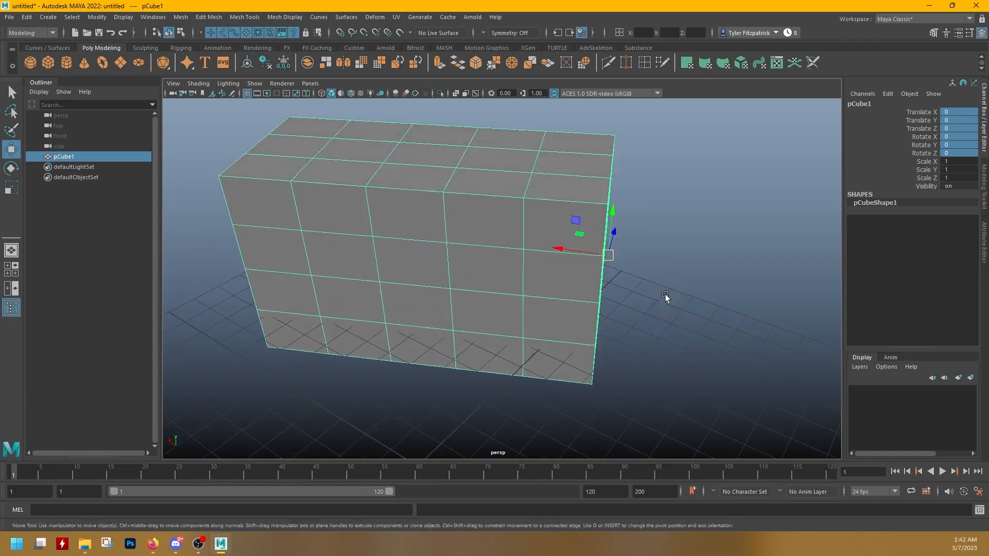
left_click_drag(569, 249, 657, 254)
key("ctrl+z")
key("ctrl+z")
key("ctrl+z")
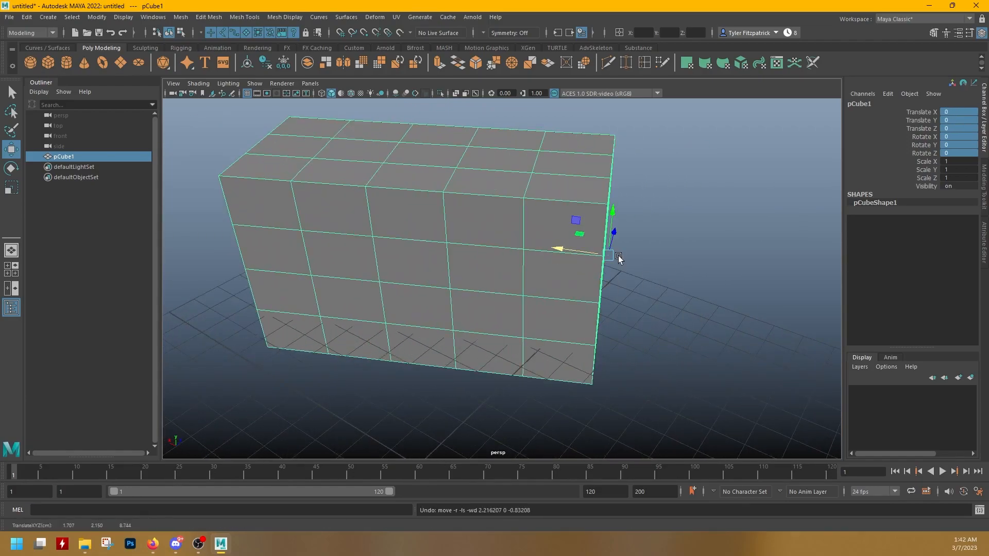
Rotate the cube around the end-face pivot to about X 10.6, Y 14.9, Z 16.7 degrees and scale it uniformly to about 1.08
key("e")
left_click_drag(728, 289, 622, 324, "alt")
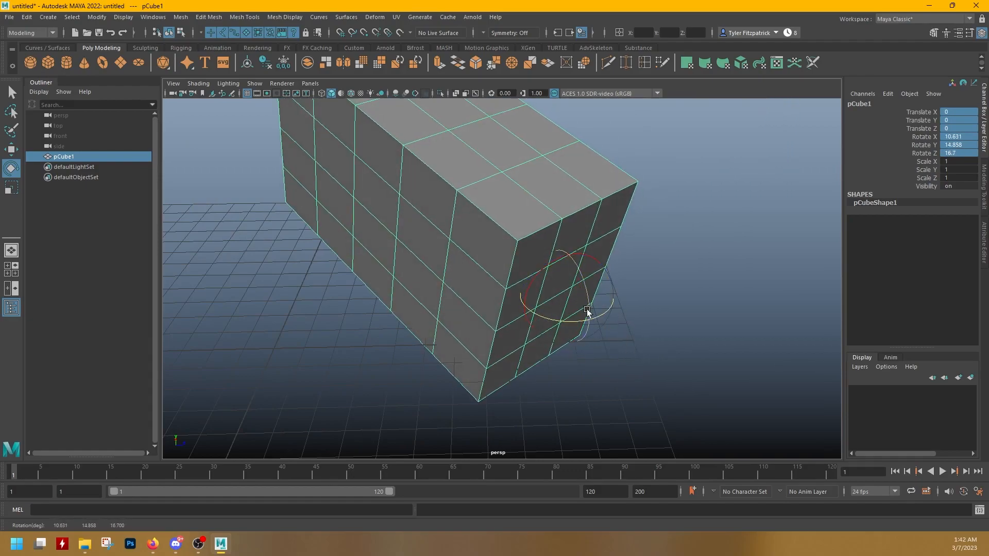
key("r")
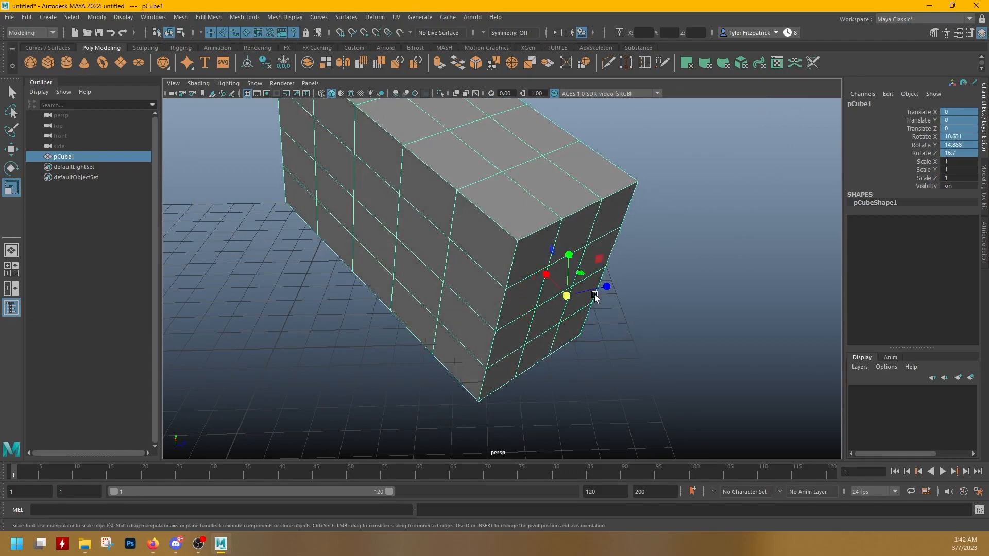
left_click_drag(572, 296, 552, 301)
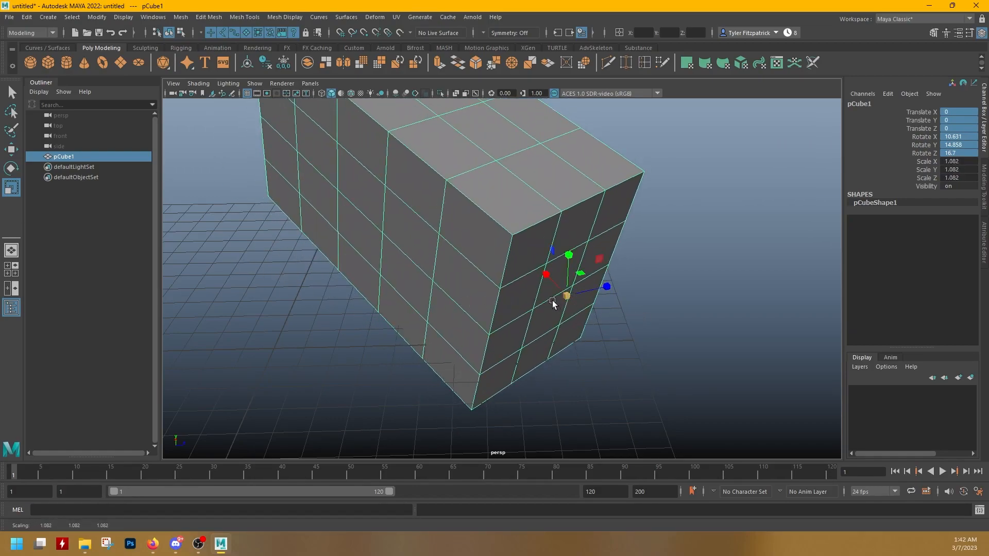
Reset the cube's Rotate X, Rotate Y and Rotate Z together to 0
left_click_drag(959, 136, 962, 154)
type("0")
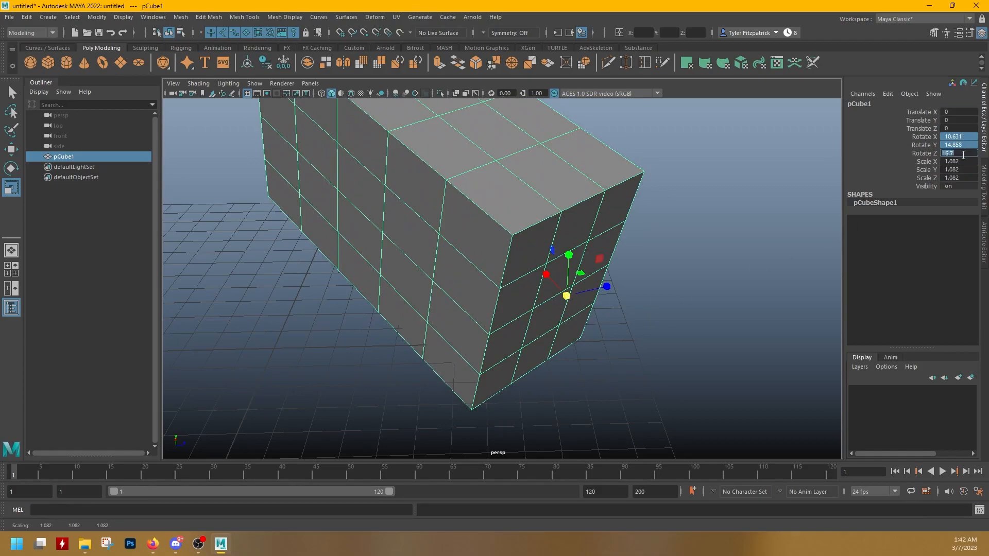
key("Return")
left_click_drag(258, 189, 372, 247, "alt")
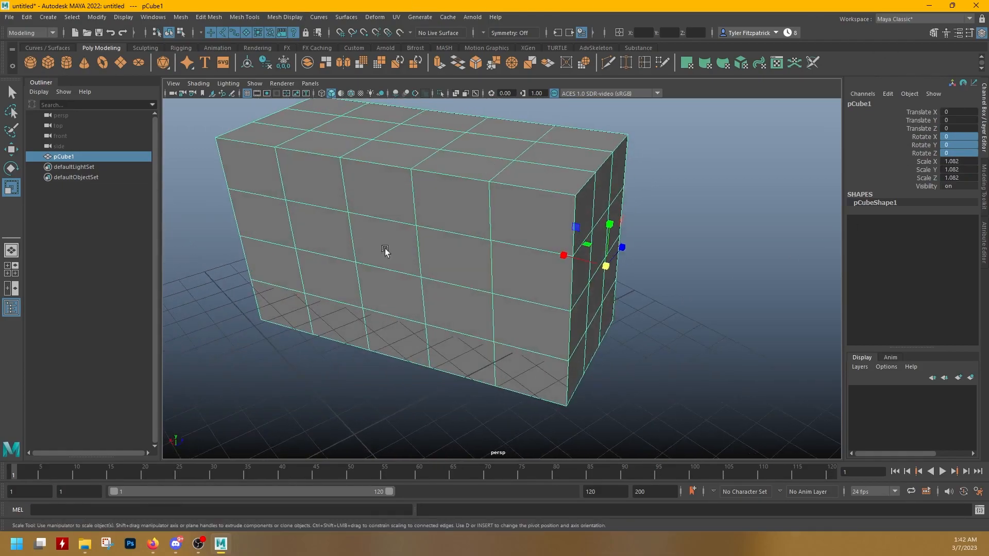
right_click_drag(372, 247, 306, 238, "alt")
middle_click_drag(306, 237, 418, 252, "alt")
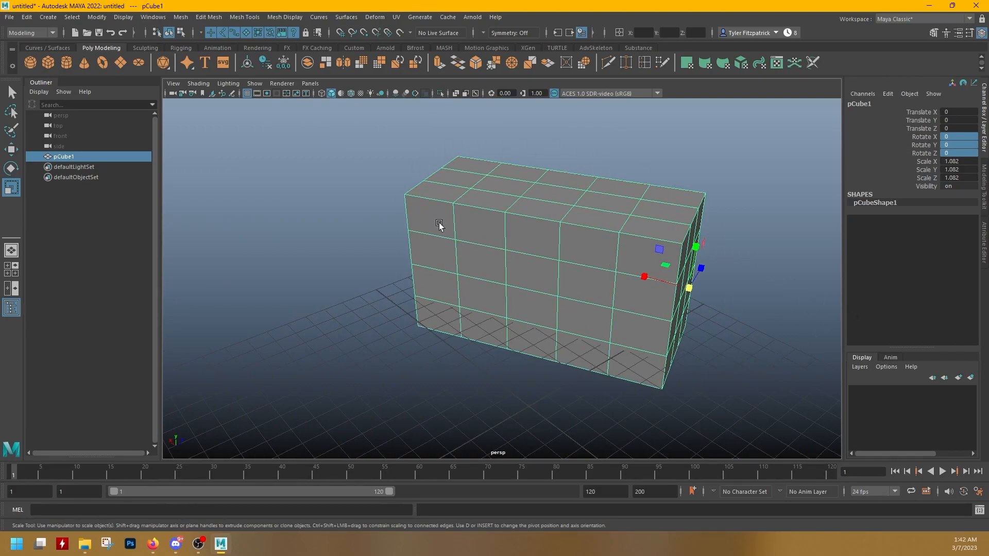
Center the pivot on the cube
left_click(248, 59)
left_click_drag(363, 116, 480, 242, "alt")
left_click_drag(475, 250, 495, 184, "alt")
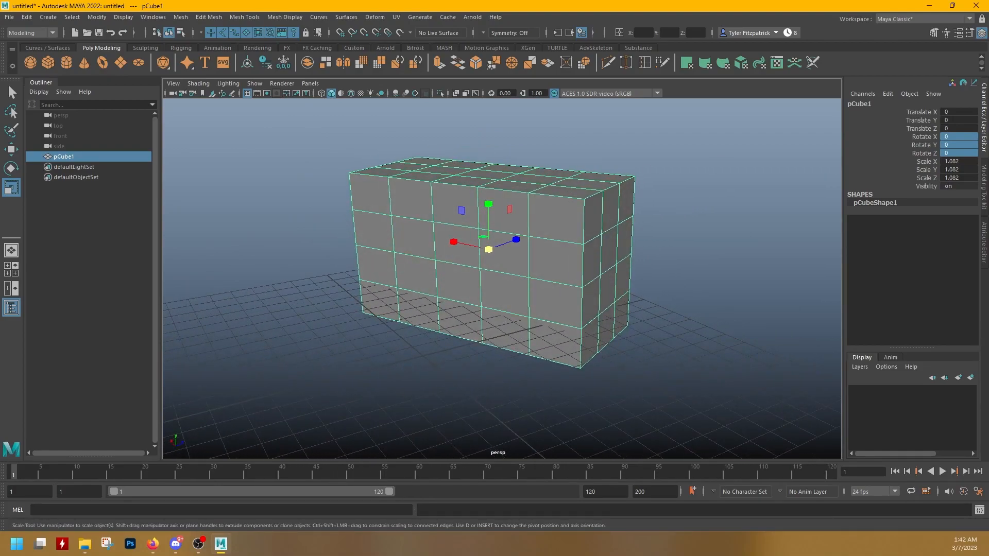
Delete the polygon object to leave an empty scene
left_click(563, 220)
key("Delete")
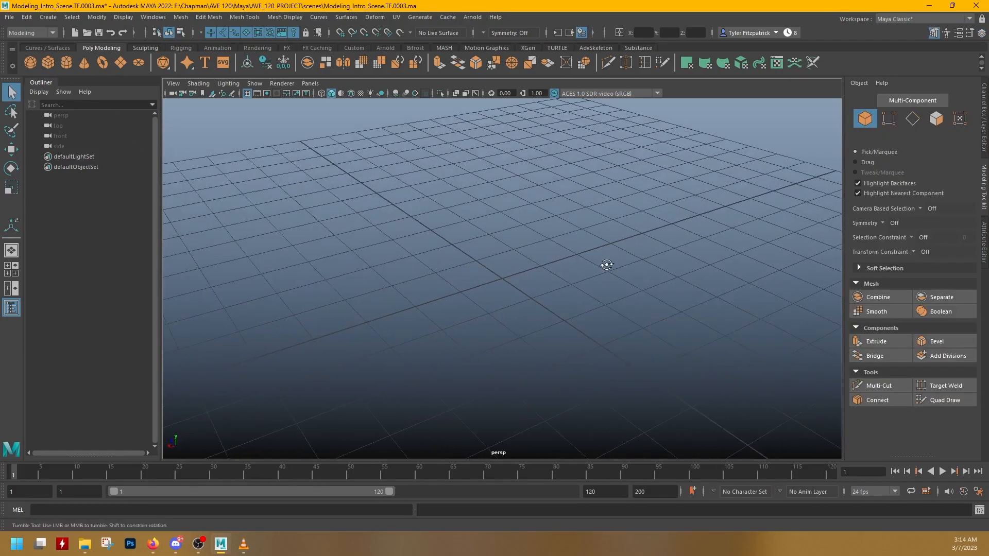
left_click_drag(606, 265, 210, 153, "alt")
Create a polygon sphere and a polygon cylinder, moving them along X to about 2.58 and -3.65
left_click(33, 63)
left_click_drag(638, 249, 650, 267, "alt")
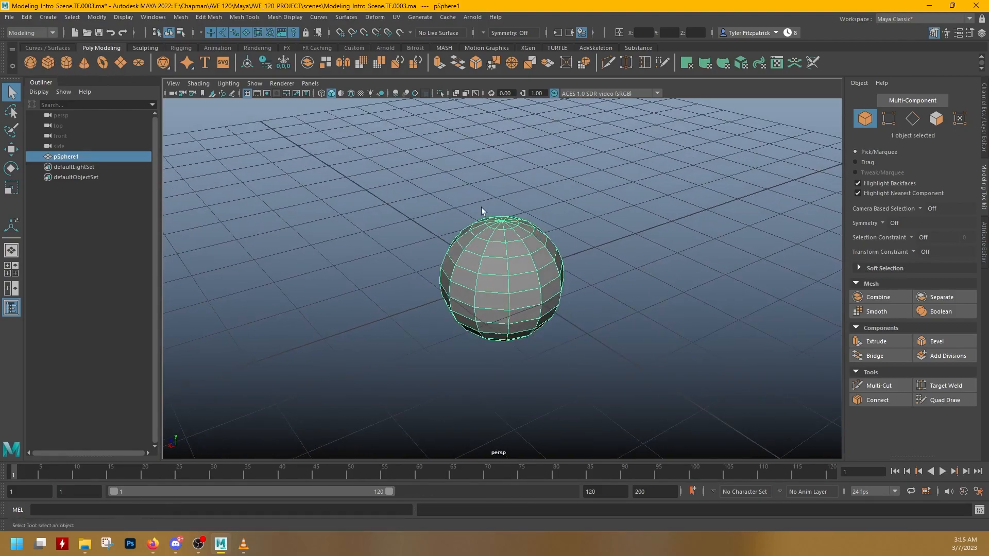
key("w")
left_click_drag(461, 290, 309, 336)
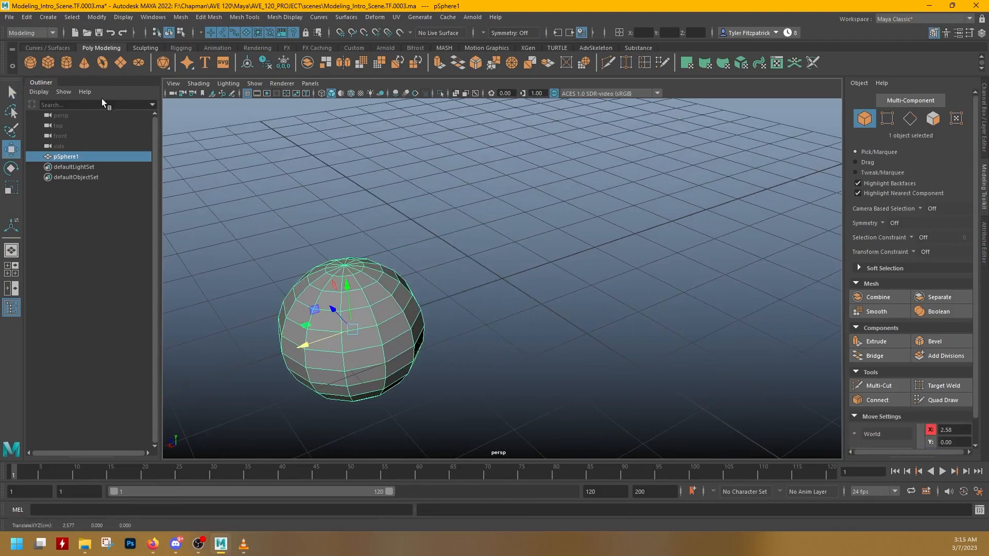
left_click(66, 63)
left_click_drag(469, 291, 631, 246)
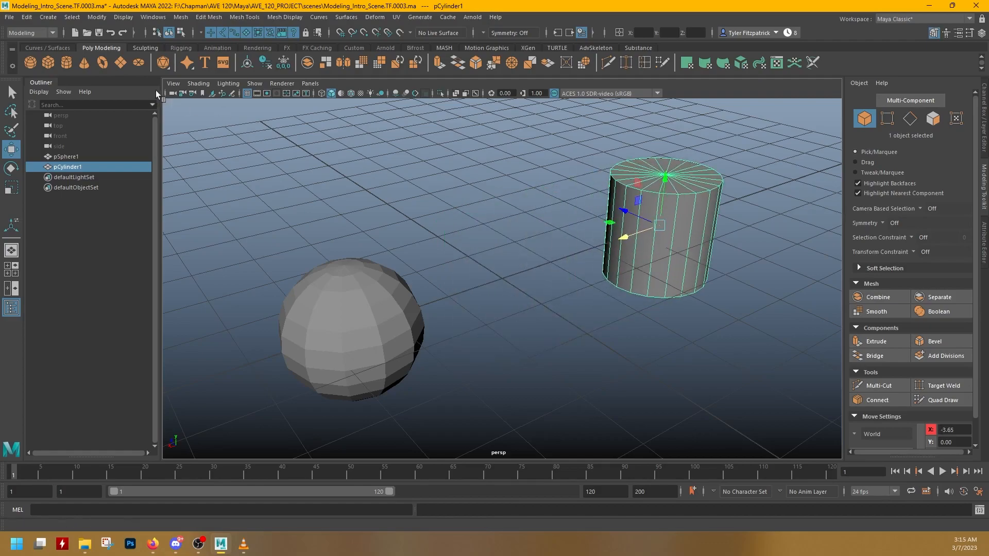
Create a polygon torus, move it behind the sphere, stand it upright with the Rotate tool, and deselect it
left_click(101, 63)
left_click_drag(503, 247, 409, 224)
key("e")
left_click(512, 212)
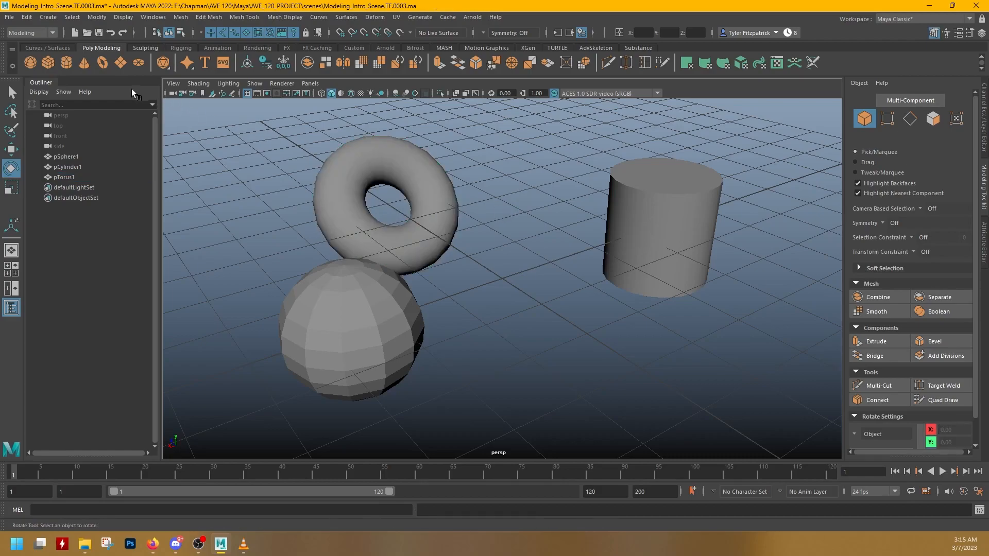
Create a polygon plane, move it in front of the cylinder, and scale it uniformly to about 3.07
left_click(120, 63)
key("w")
key("e")
key("w")
left_click_drag(495, 276, 648, 327)
key("e")
key("r")
left_click_drag(661, 377, 777, 388)
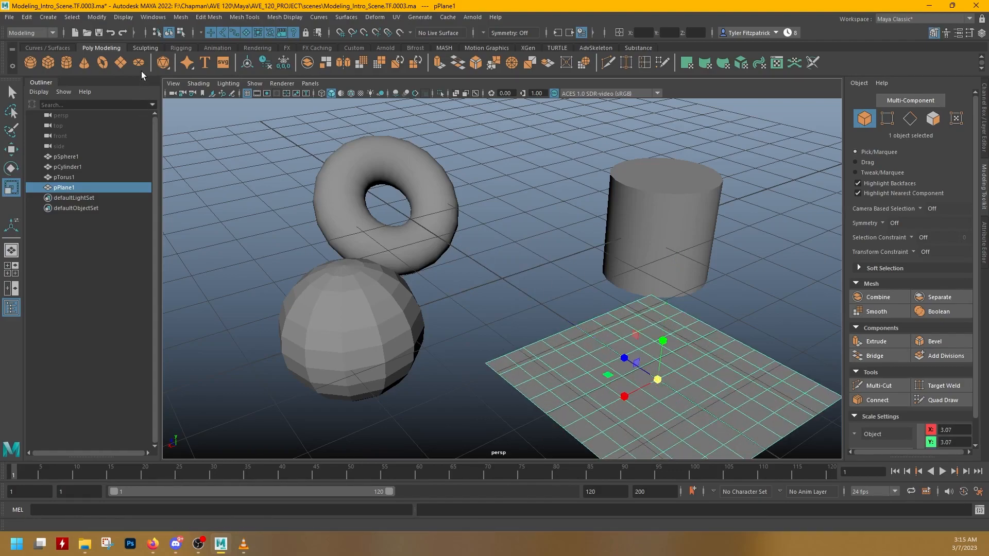
Create a polygon cone and move it up along Y to about 0.86
left_click(86, 64)
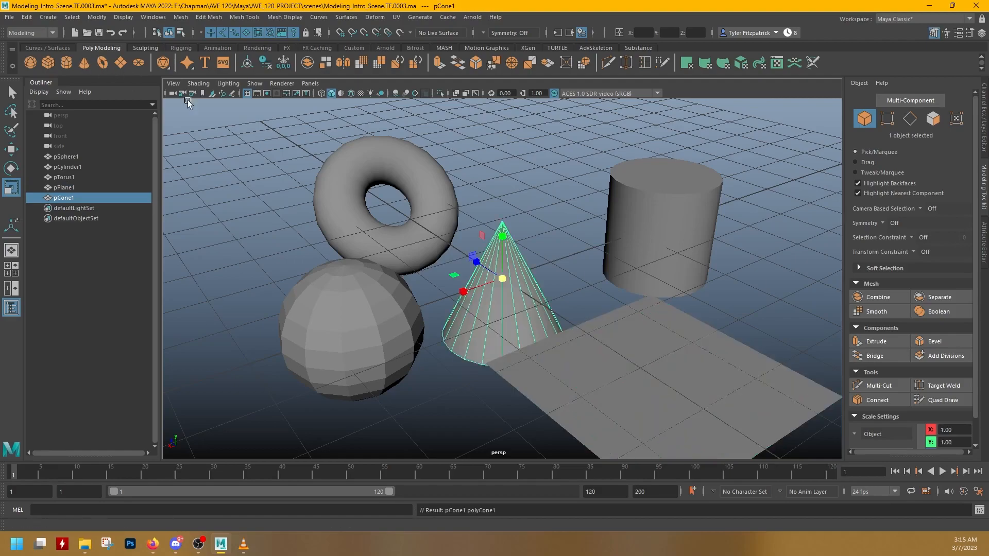
key("w")
left_click_drag(502, 227, 502, 181)
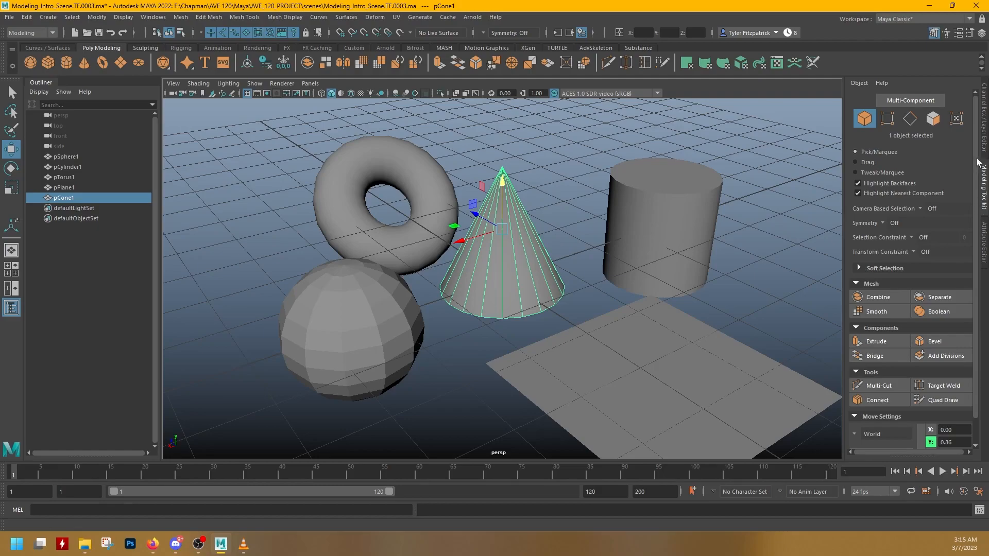
Set the cone's Subdivisions Axis to 4 so it becomes a four-sided pyramid
left_click(985, 130)
left_click(871, 219)
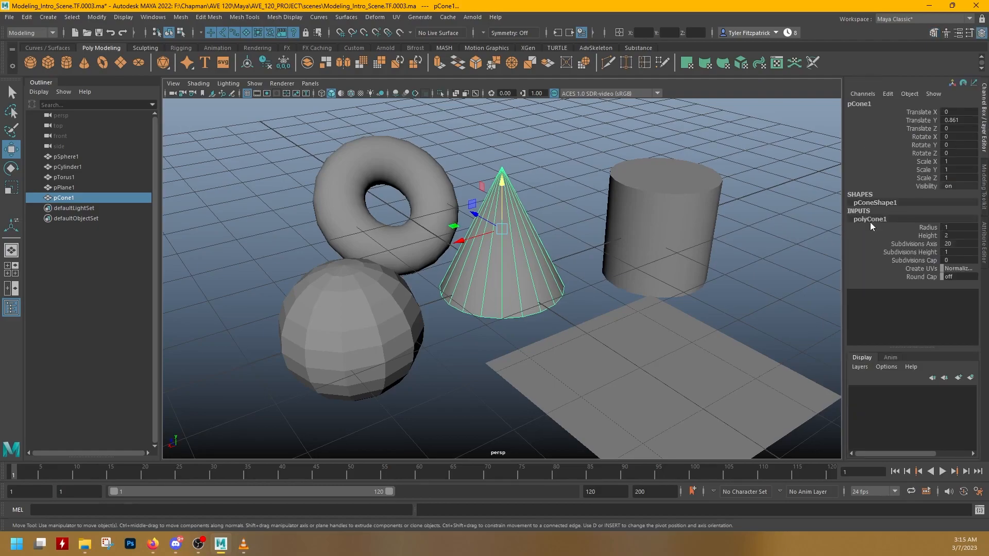
left_click_drag(942, 243, 919, 243)
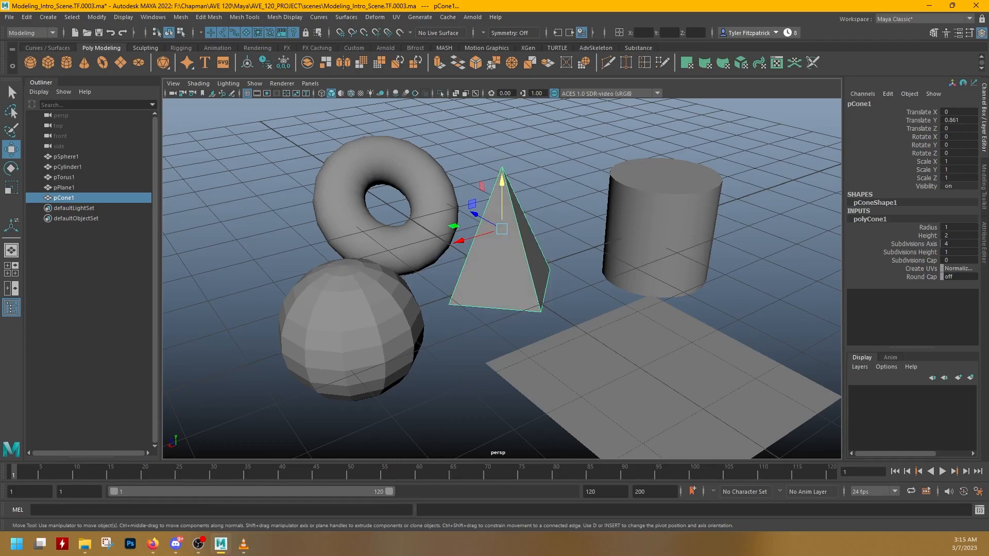
left_click_drag(759, 258, 406, 228, "alt")
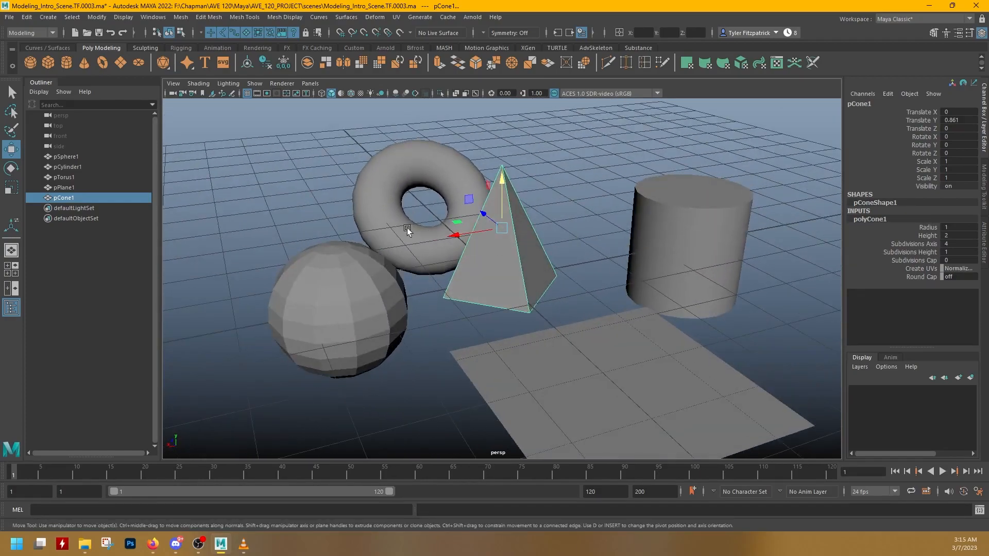
Set the cylinder's Subdivisions Axis to 9, lower it to 7, and deselect the cylinder
left_click(696, 226)
key("f")
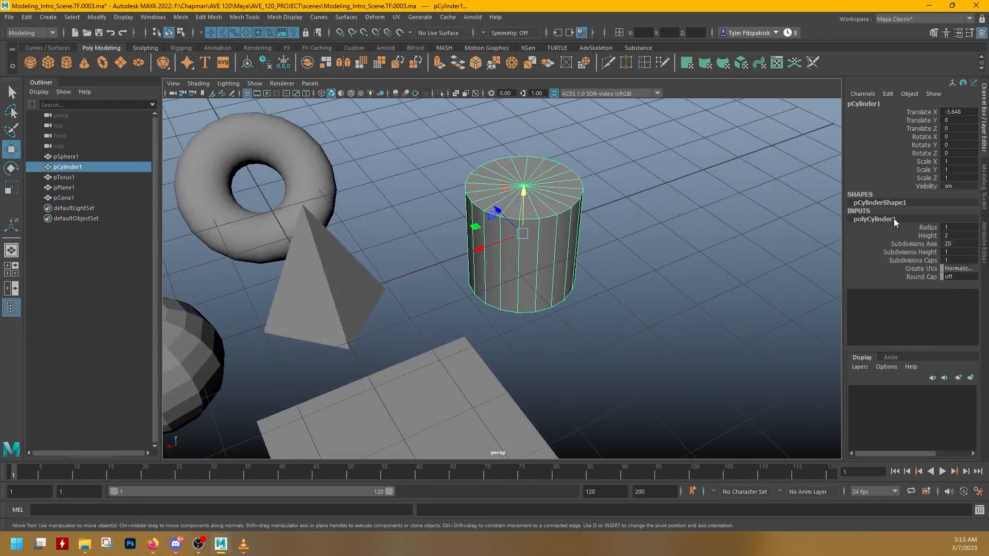
left_click(945, 244)
type("9")
key("Return")
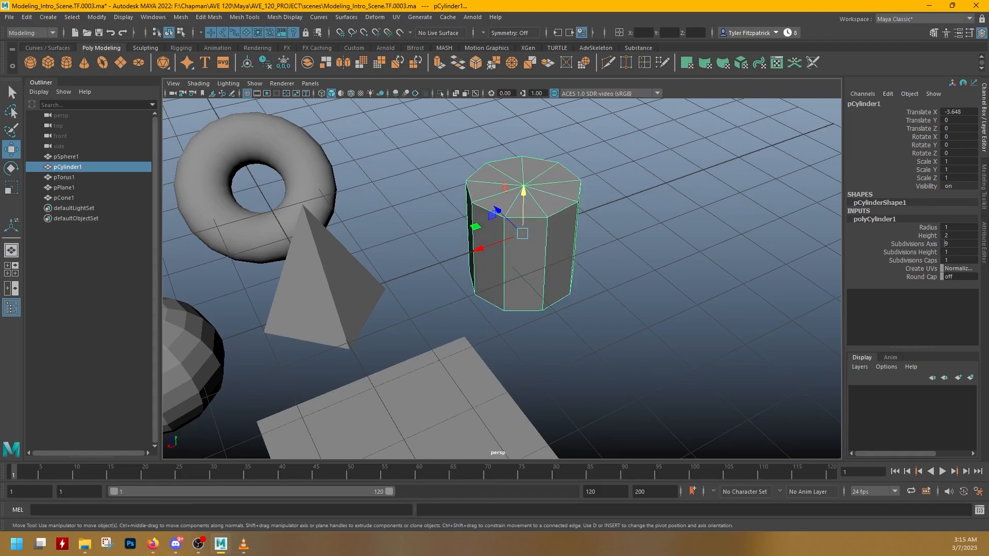
type("7")
key("Return")
mouse_move(944, 243)
left_mouse_down("ctrl")
mouse_move(970, 244)
mouse_move(945, 244)
left_mouse_up("ctrl")
left_click(598, 348)
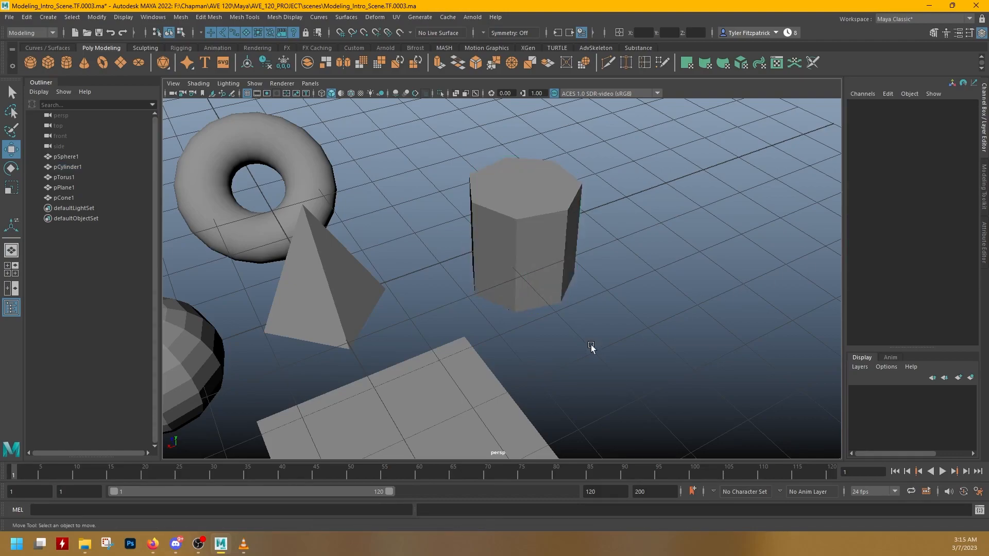
Increase the sphere's axis and height subdivisions in its construction inputs to make its surface rounder
middle_click_drag(598, 348, 742, 293, "alt")
left_click(336, 306)
left_click_drag(337, 306, 567, 286, "alt")
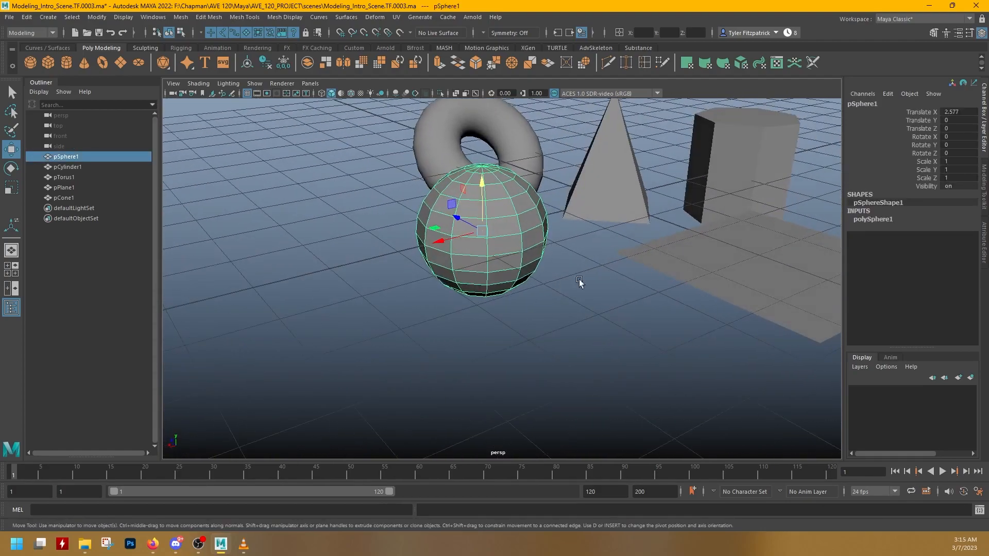
left_click(876, 219)
mouse_move(946, 236)
left_mouse_down("ctrl")
mouse_move(935, 236)
mouse_move(957, 244)
left_mouse_up("ctrl")
Set the torus's Subdivisions Axis to 13 in its construction inputs
left_click_drag(535, 223, 581, 247, "alt")
left_click(489, 263)
left_click(867, 220)
left_click_drag(649, 229, 573, 231, "alt")
mouse_move(944, 253)
left_mouse_down("ctrl")
mouse_move(934, 251)
mouse_move(950, 244)
left_mouse_up("ctrl")
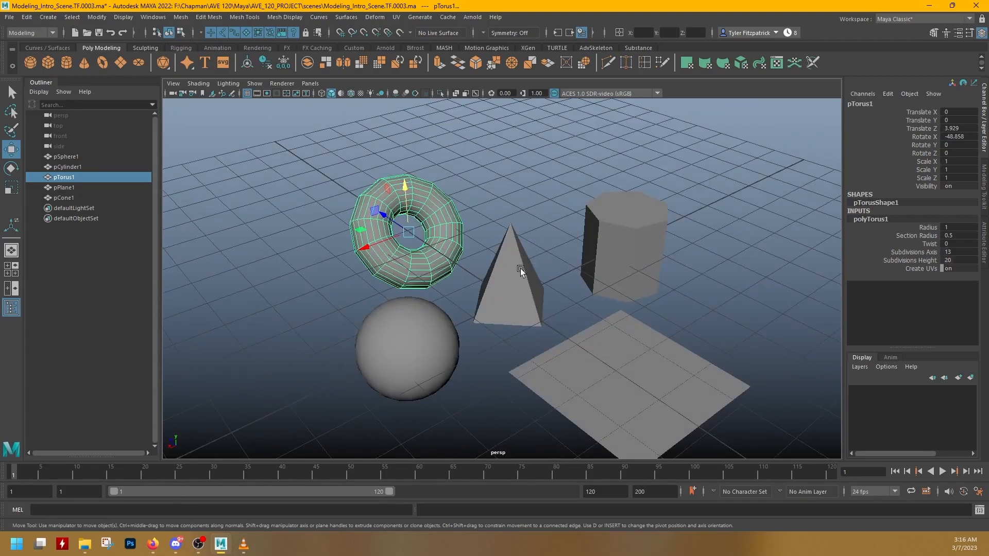
Examine the cylinder's top from above and open its construction inputs
left_click(427, 312)
left_click(651, 261)
left_click_drag(585, 277, 567, 306, "alt")
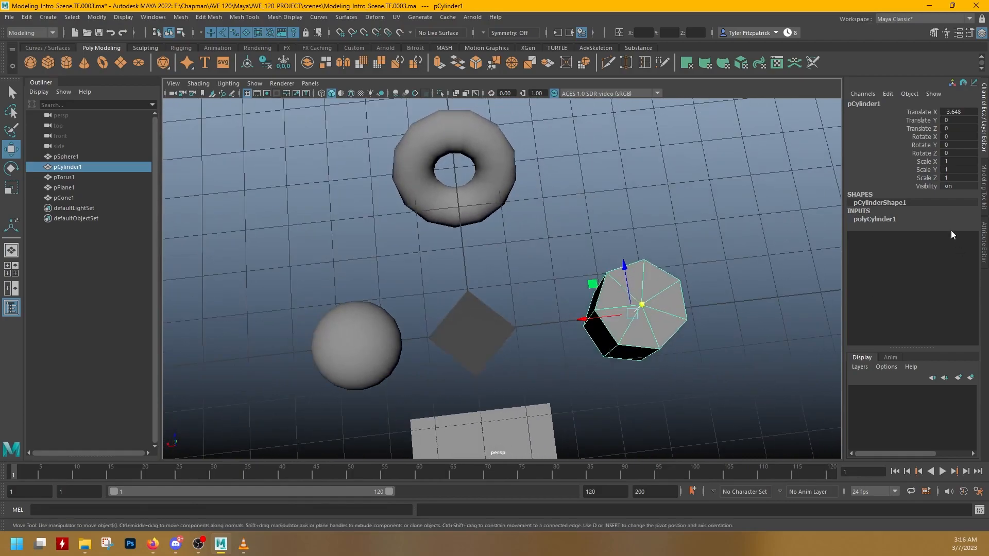
left_click(886, 220)
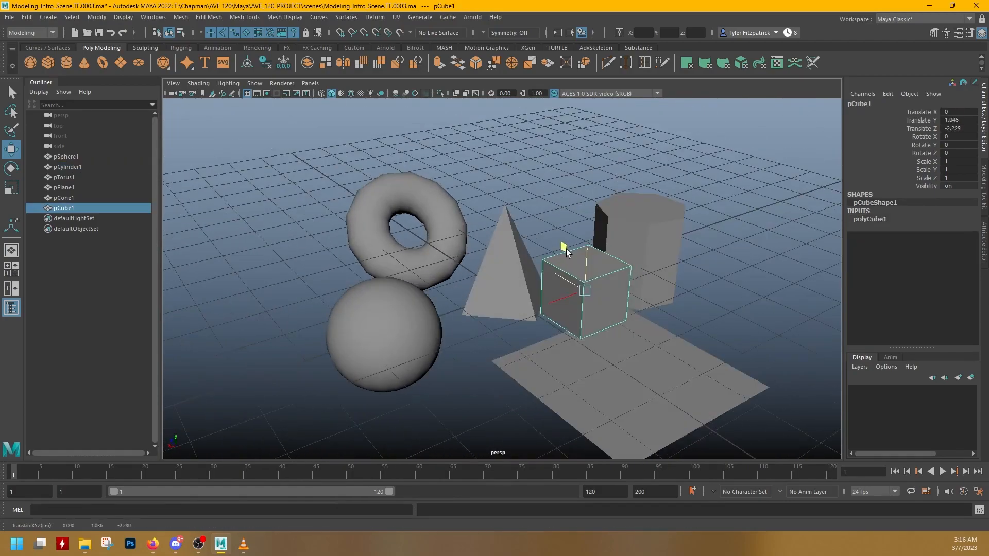
Create a polygon cube, position it above the plane at about Z -2.23, and deselect it
left_click_drag(567, 240, 567, 282)
left_click(572, 215)
left_click_drag(552, 215, 528, 235, "alt")
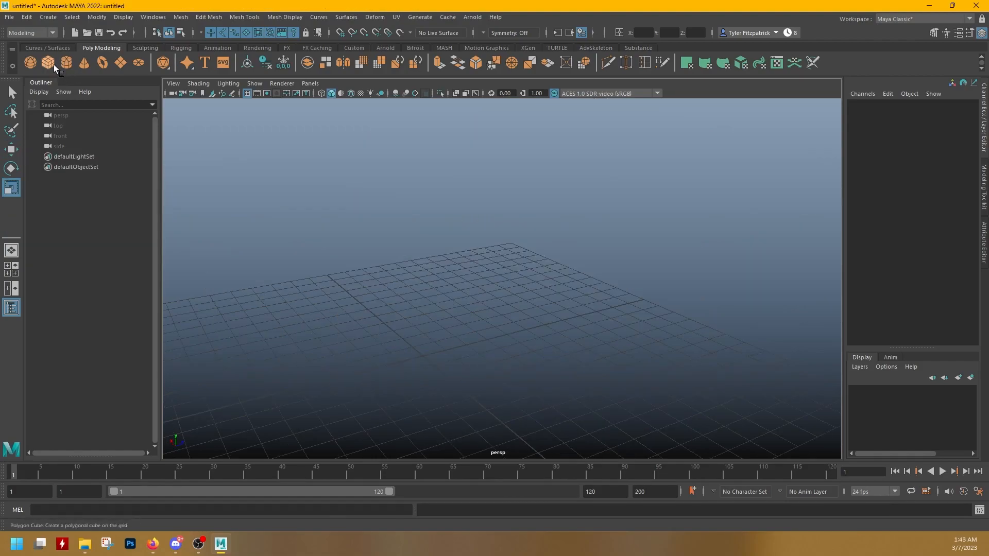
Create a polygon cube in the new untitled scene and frame it in the perspective view
left_click(48, 62)
key("f")
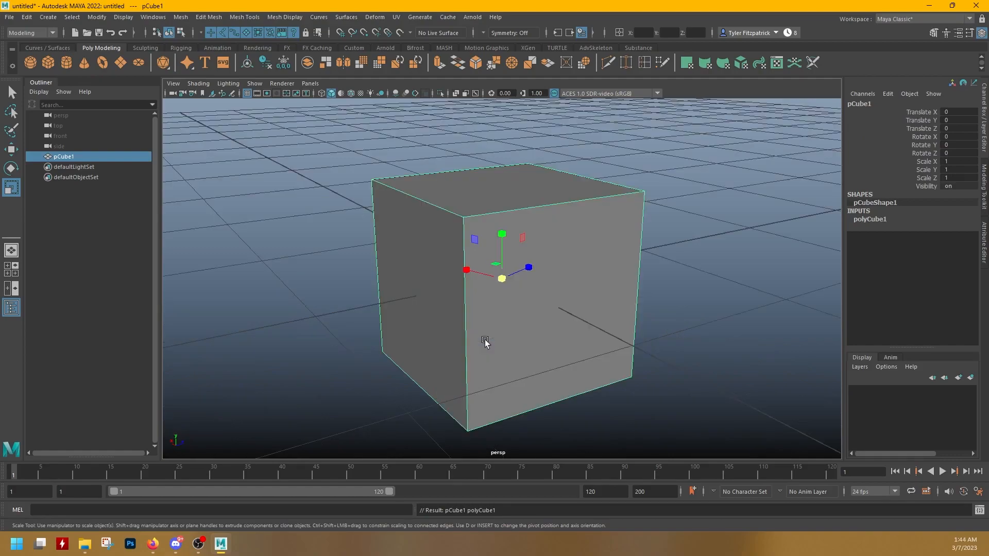
left_click_drag(474, 326, 590, 345, "alt")
left_click_drag(520, 312, 564, 334, "alt")
key("ctrl+z")
key("ctrl+z")
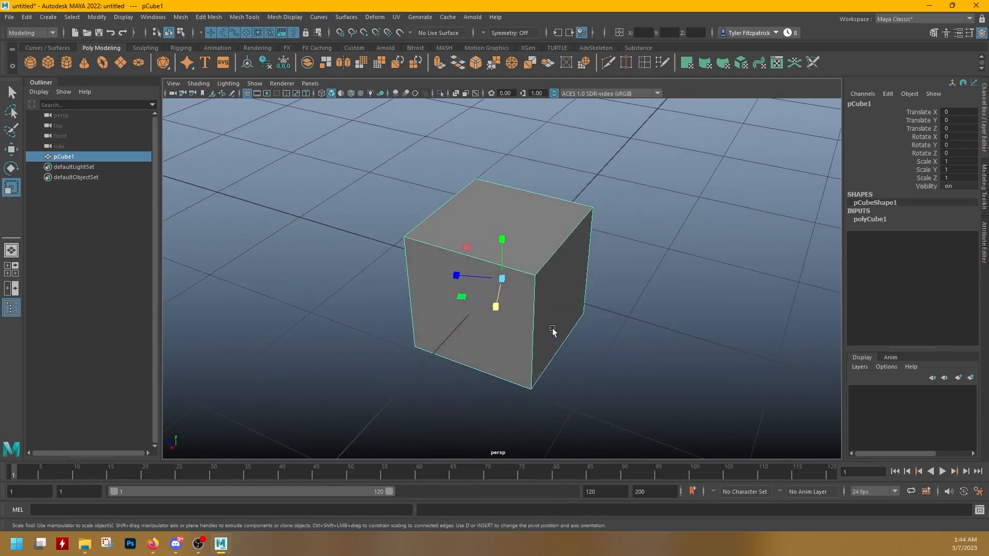
Try moving the cube slightly along X with the Move tool, and undo the move
key("e")
left_click_drag(505, 379, 556, 399, "alt")
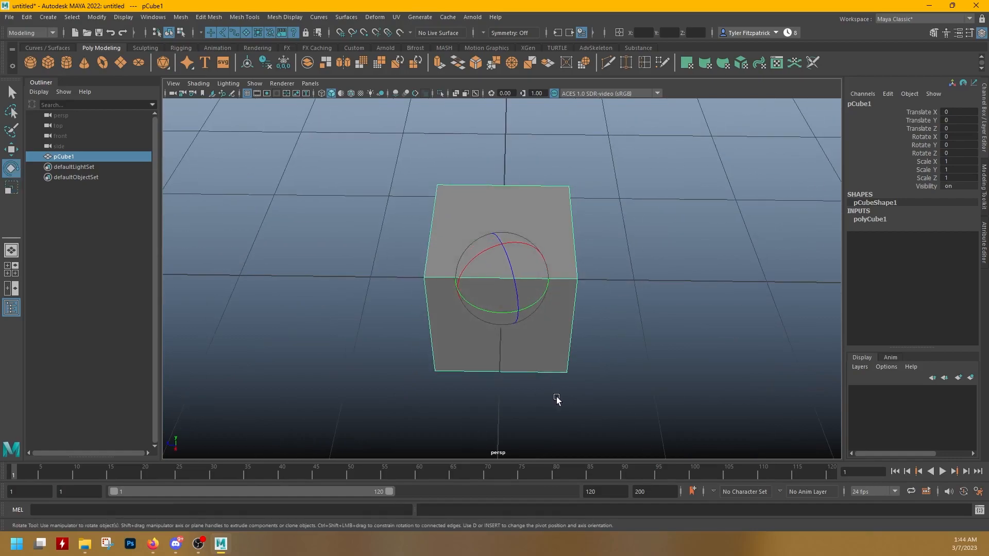
key("w")
left_click_drag(524, 312, 522, 309)
key("ctrl+z")
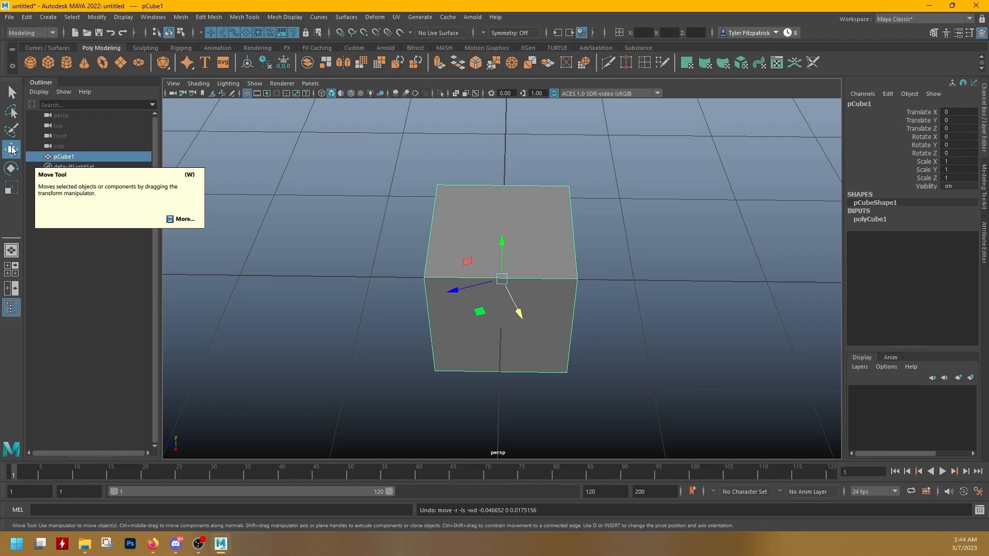
Compare the Rotate, Scale and Move manipulators on the cube, finishing with the Move tool active
key("e")
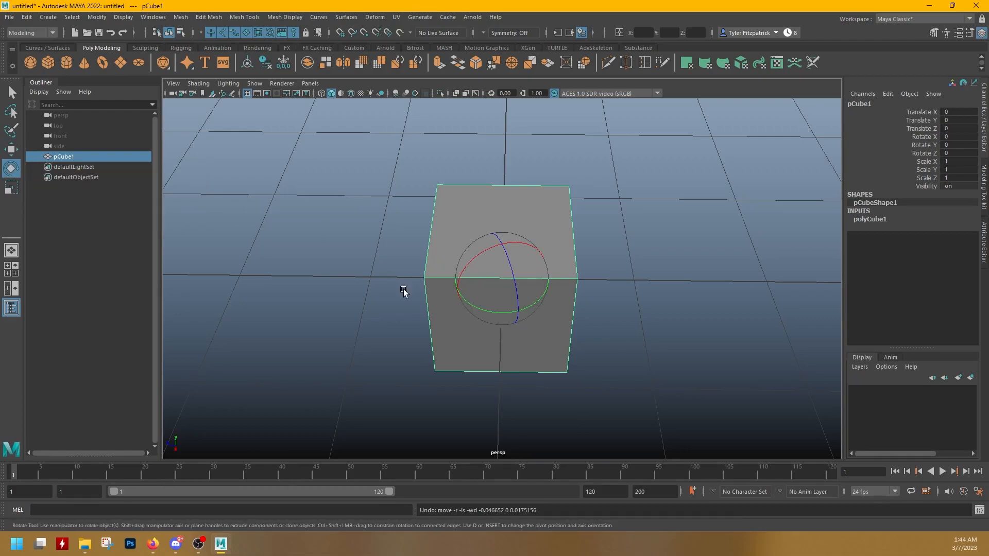
key("r")
key("w")
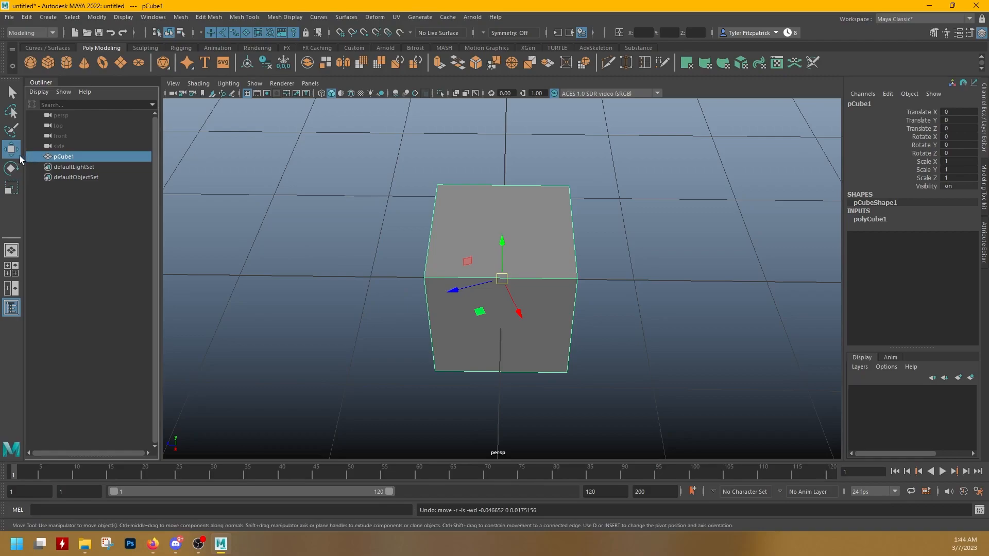
key("e")
key("r")
key("w")
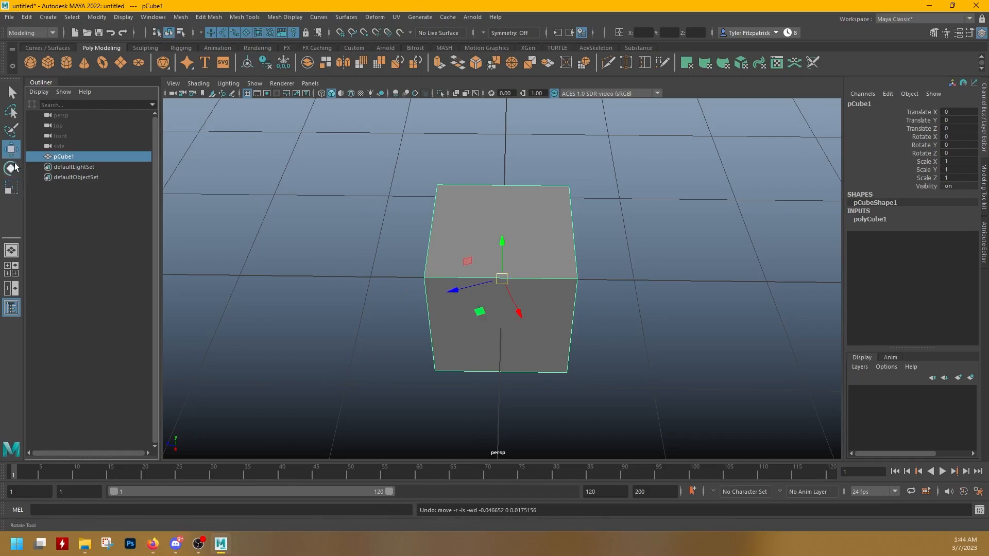
Open the Move tool's settings, check the axis orientation choices, and reset the tool to its defaults
double_click(15, 152)
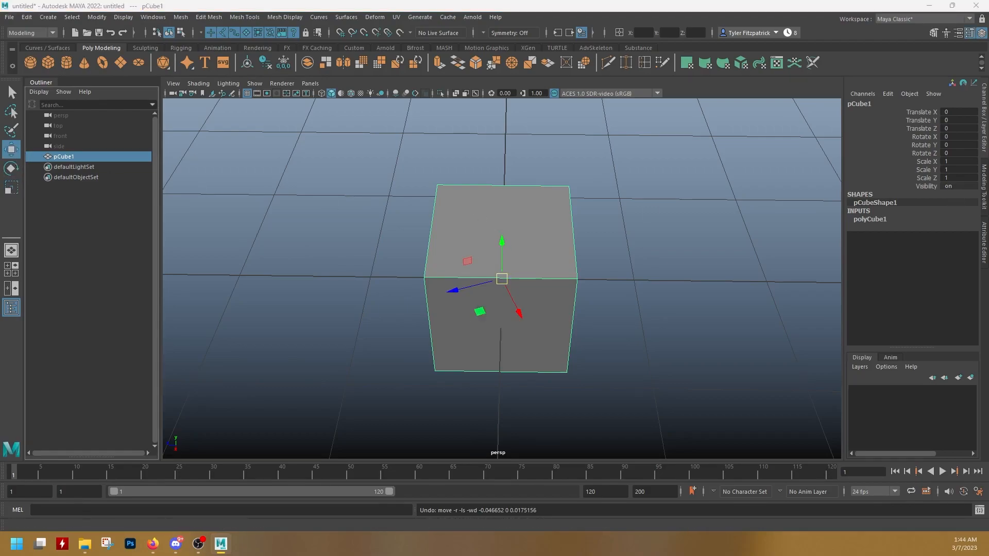
left_click_drag(988, 54, 676, 48)
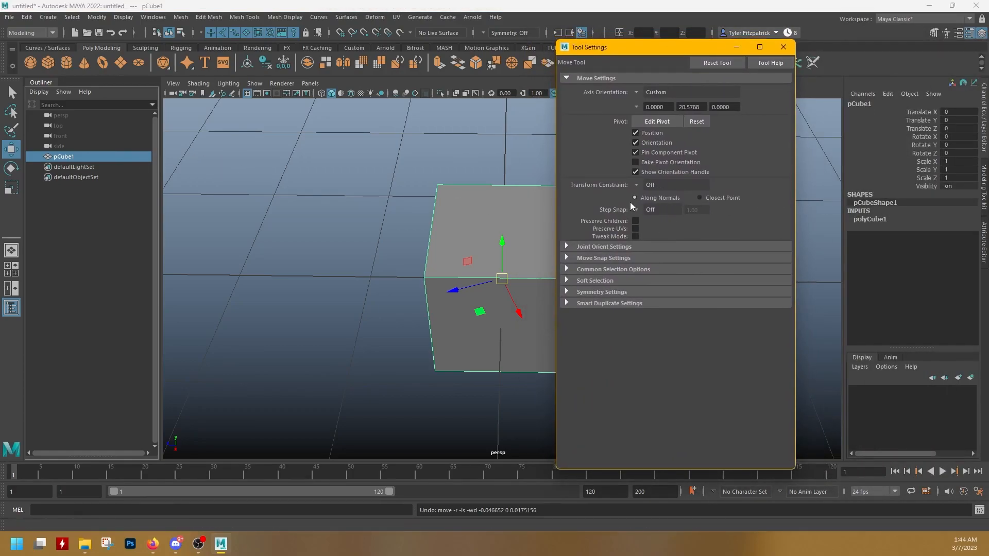
left_click_drag(643, 48, 733, 69)
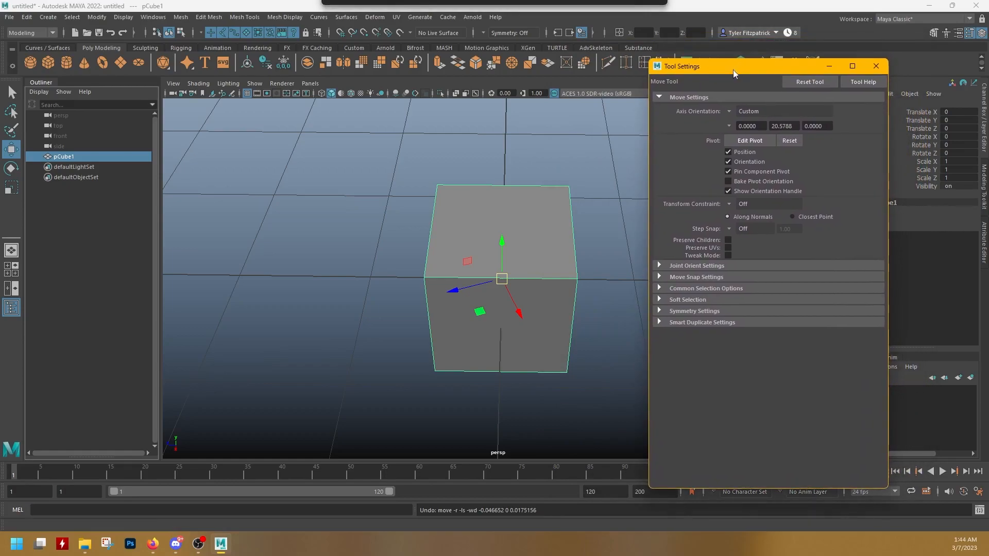
left_click(730, 111)
left_click(731, 109)
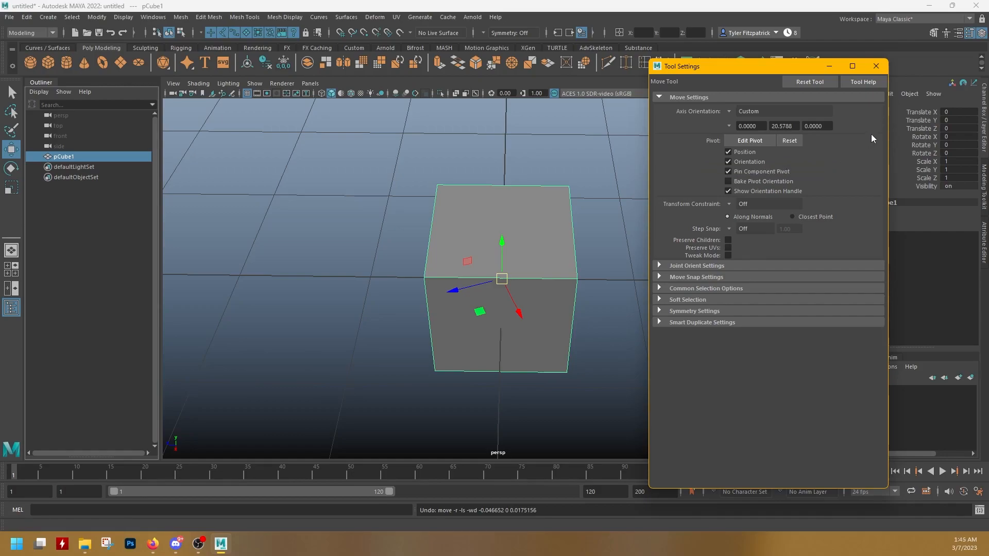
left_click(817, 83)
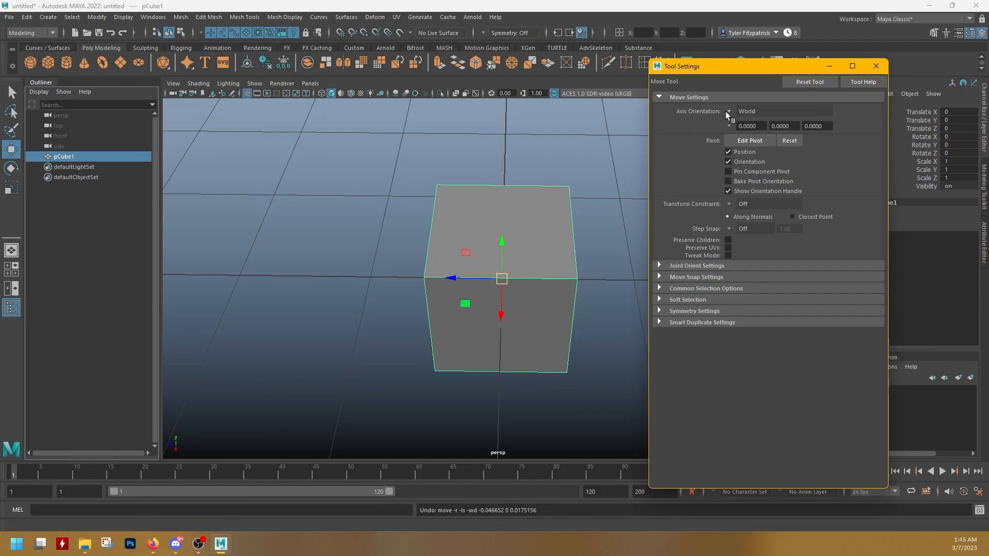
Reset the settings of the Rotate tool and the Scale tool to their defaults
left_click_drag(570, 283, 551, 276, "alt")
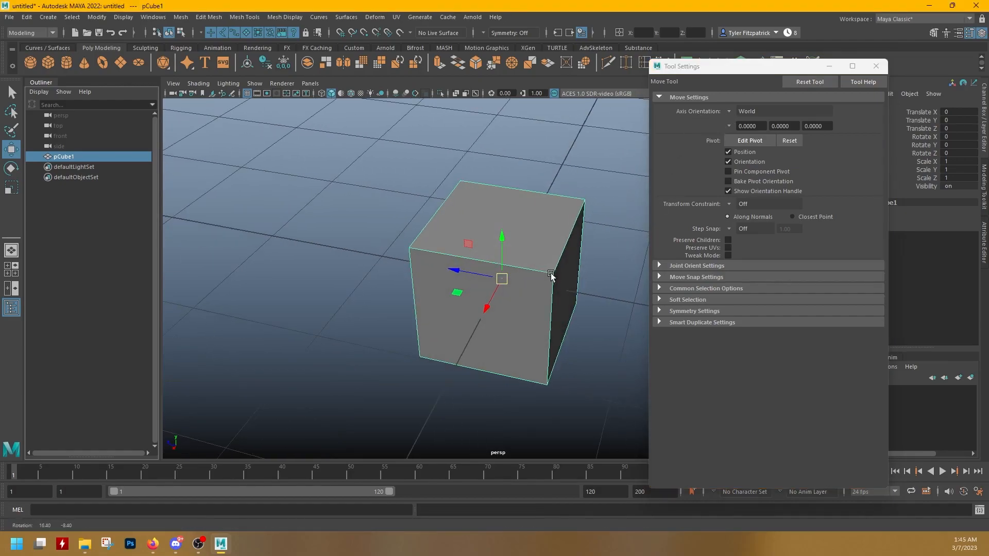
left_click(11, 169)
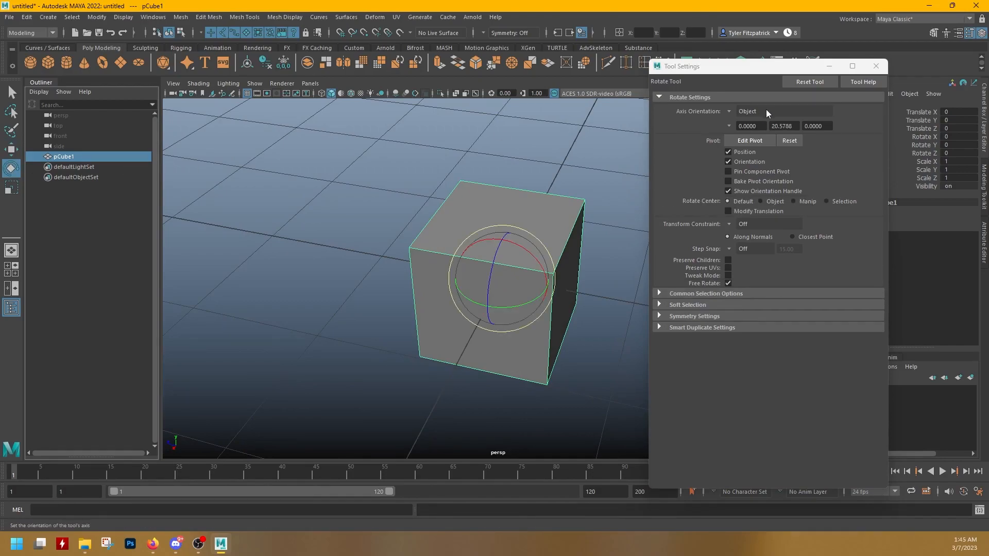
left_click(810, 82)
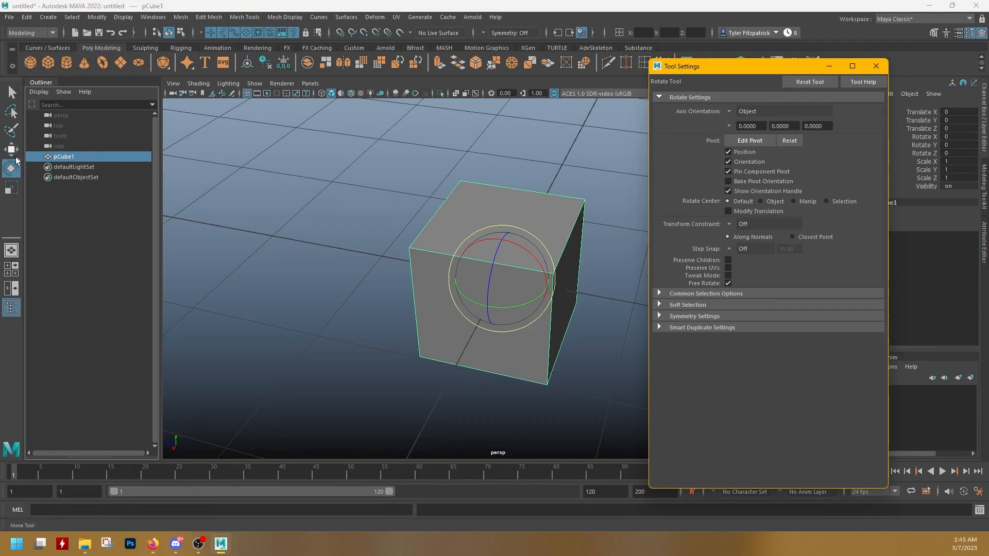
left_click(11, 188)
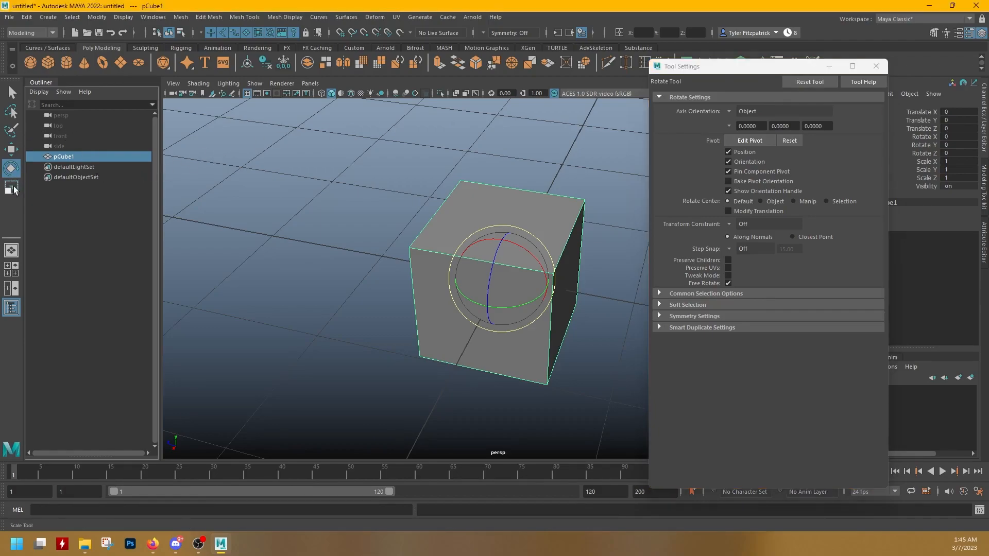
left_click(826, 82)
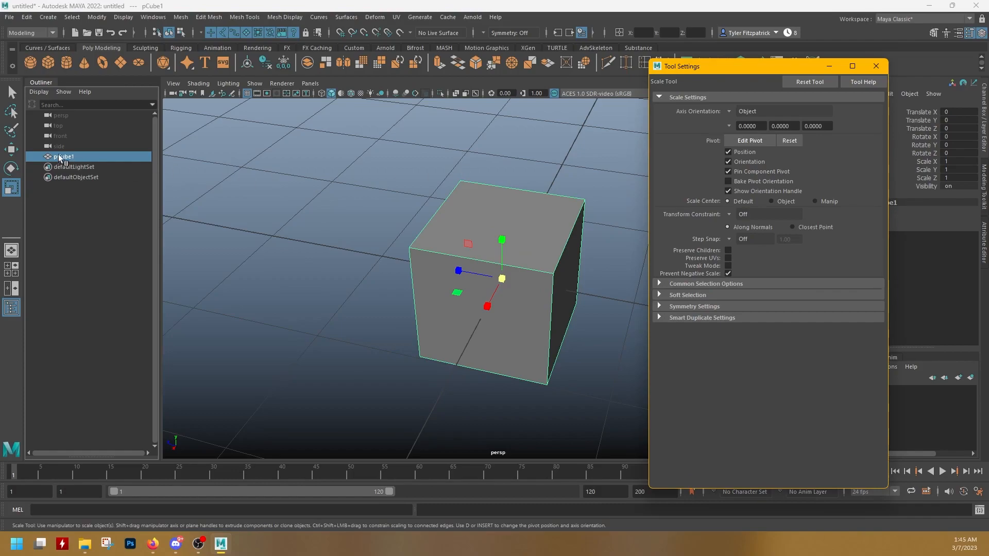
Set the Move tool's axis orientation to World and close its settings
key("w")
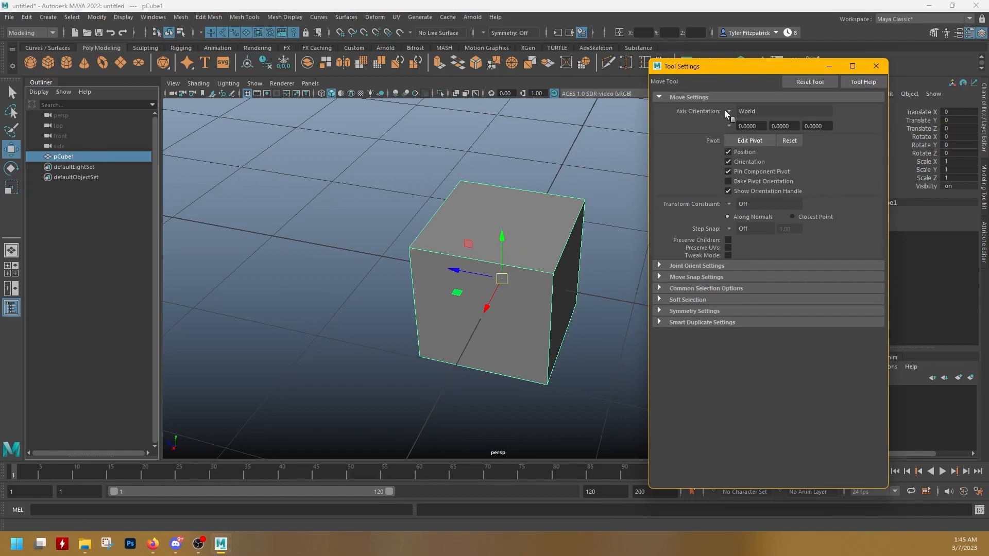
left_click(727, 112)
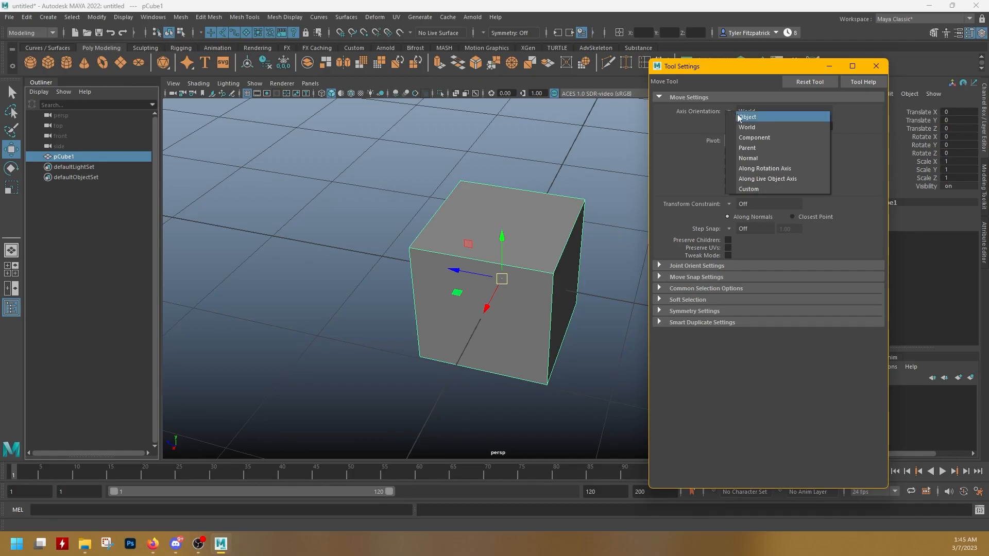
left_click(774, 126)
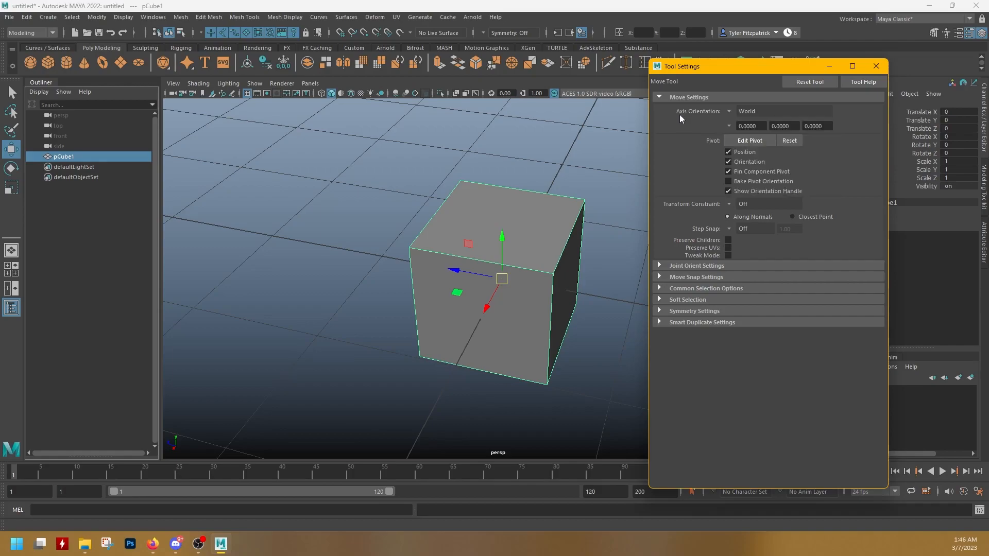
left_click(876, 67)
Rotate the cube about 27 degrees around Y and switch to the Move tool
key("e")
left_click_drag(514, 311, 552, 313)
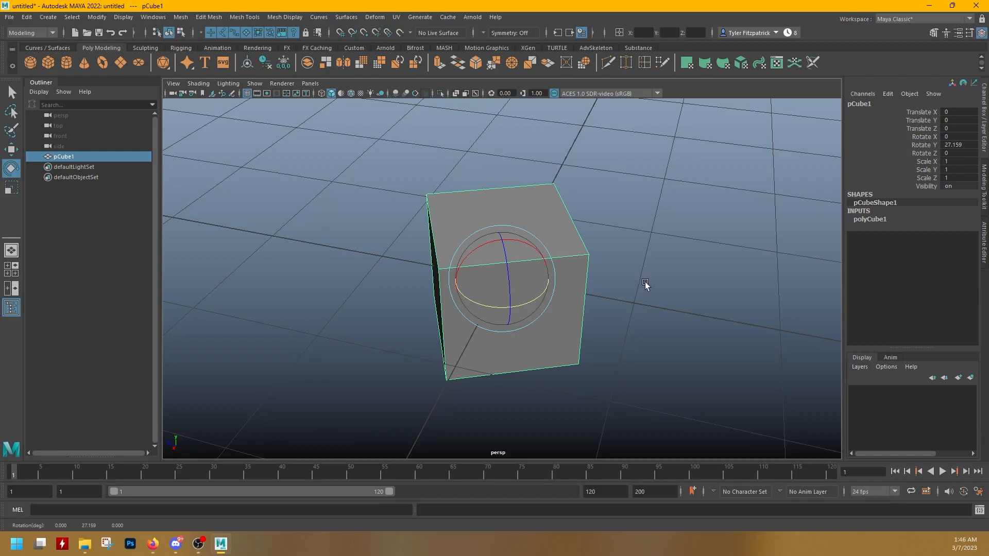
key("w")
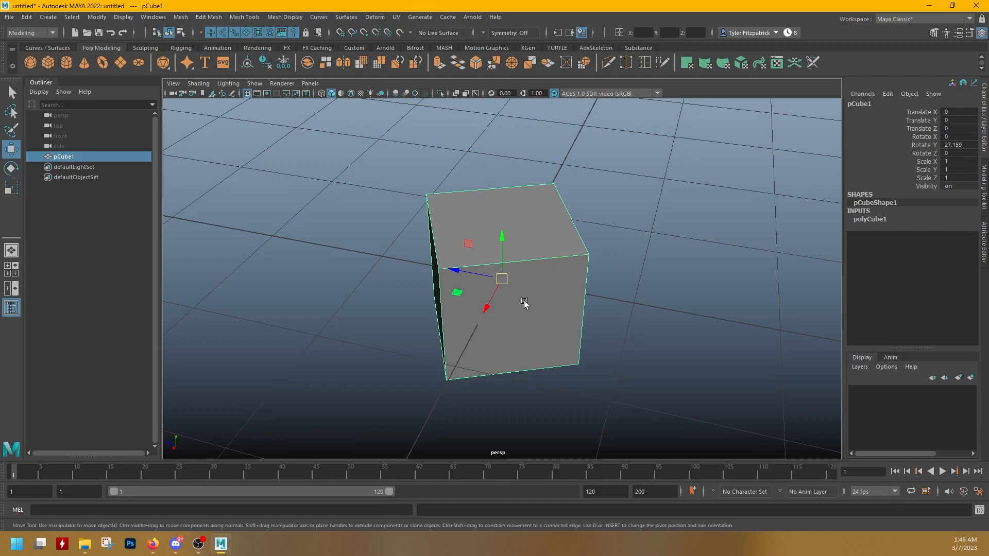
Try moving the cube along the world-oriented axes and undo each move
left_click_drag(486, 306, 515, 240)
key("ctrl+z")
left_click_drag(617, 320, 572, 307, "alt")
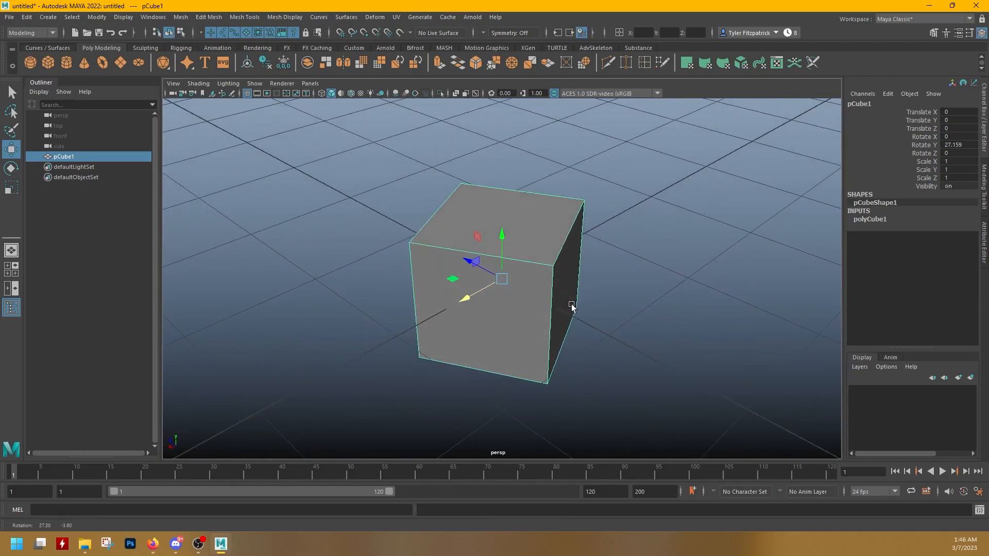
left_click_drag(514, 296, 469, 308, "alt")
middle_click_drag(469, 308, 513, 293, "alt")
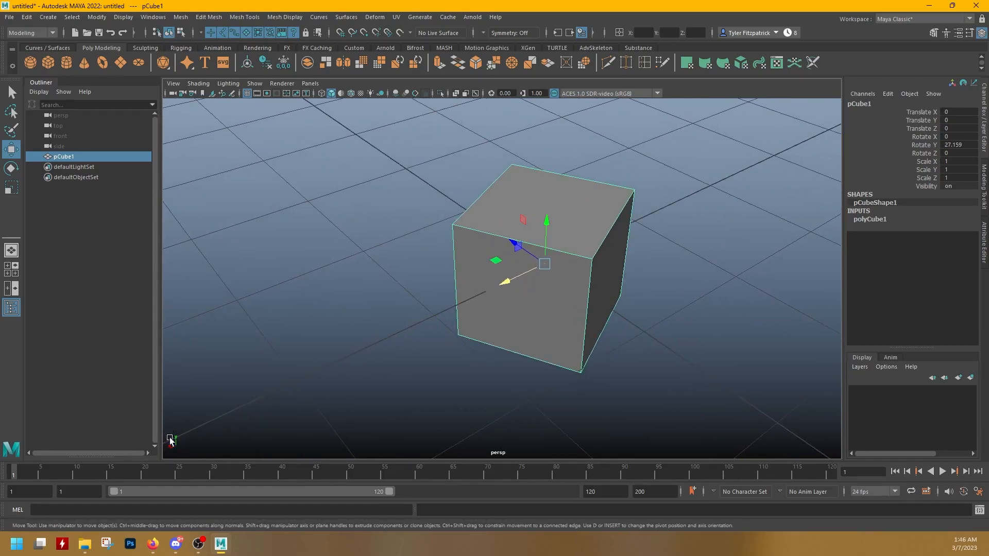
left_click_drag(410, 402, 442, 382, "alt")
left_click_drag(487, 326, 559, 220, "alt")
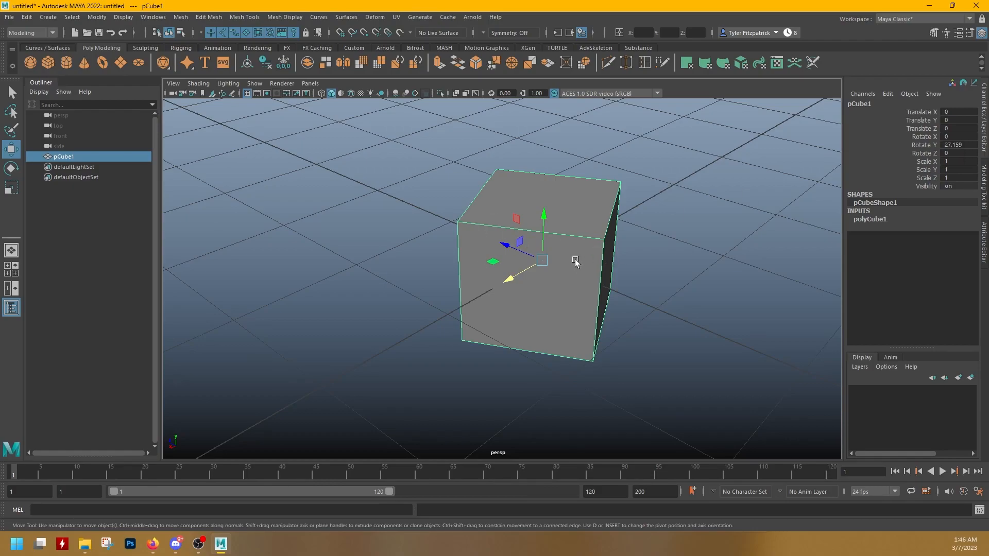
left_click_drag(710, 289, 623, 298, "alt")
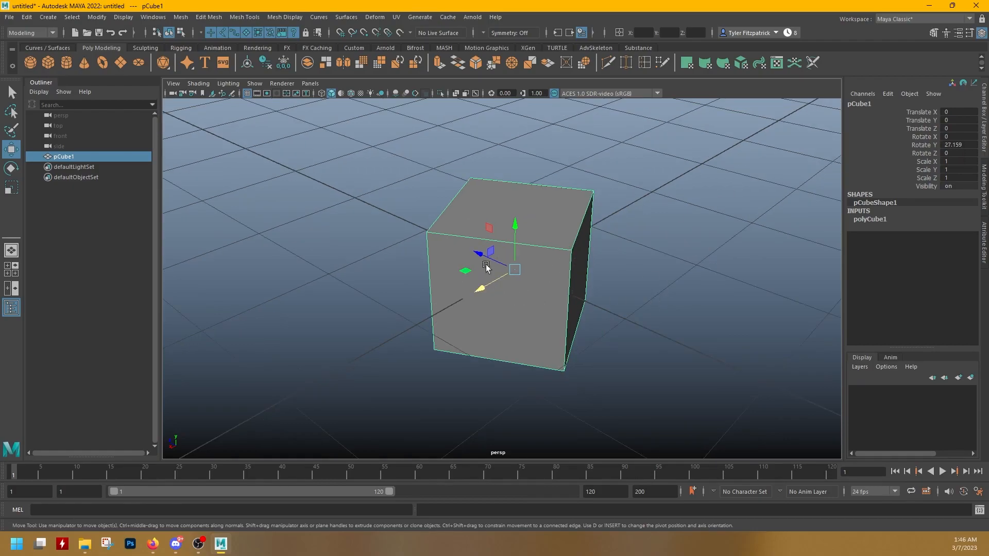
mouse_move(512, 270)
left_mouse_down("alt")
mouse_move(558, 288)
mouse_move(522, 274)
mouse_move(519, 161)
mouse_move(514, 287)
left_mouse_up("alt")
key("ctrl+z")
left_click_drag(586, 344, 596, 267, "alt")
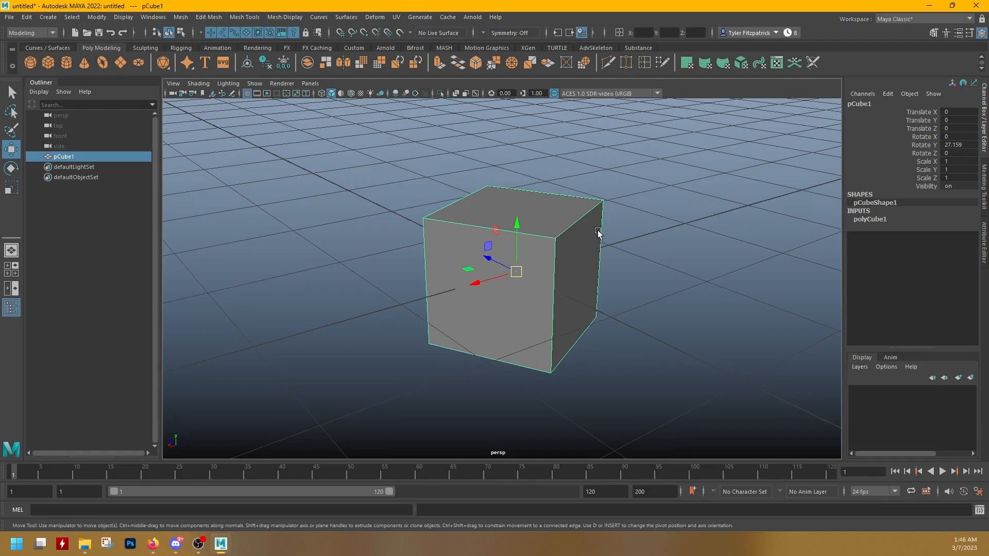
Set the Move tool's axis orientation to Object, try moving the cube along its own X axis, and undo the move
left_click(681, 190)
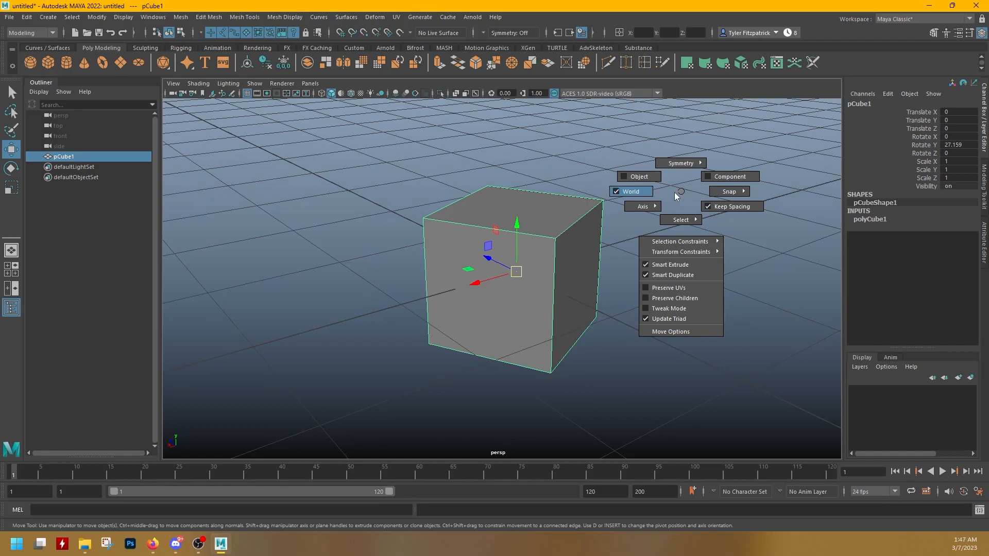
left_click_drag(644, 180, 601, 247)
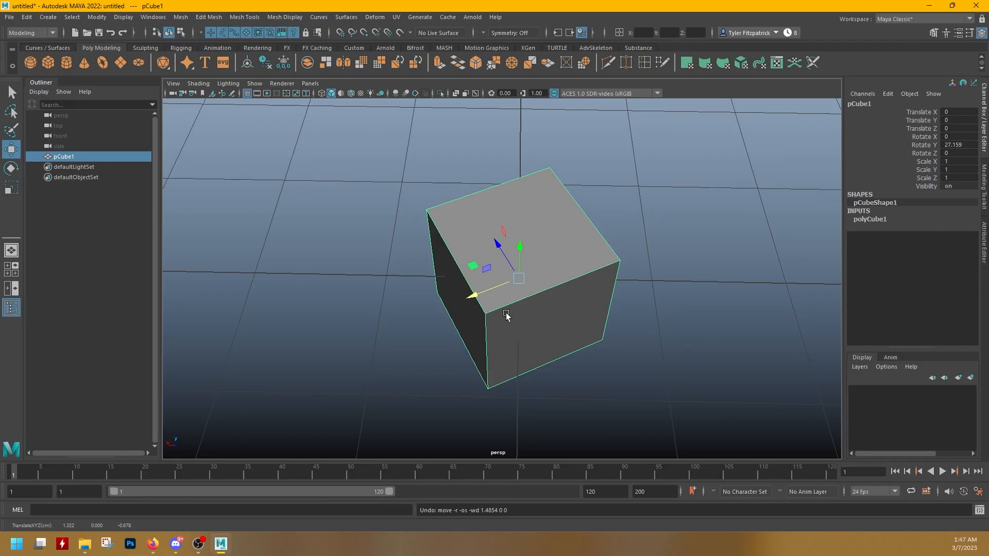
left_click_drag(469, 305, 364, 284)
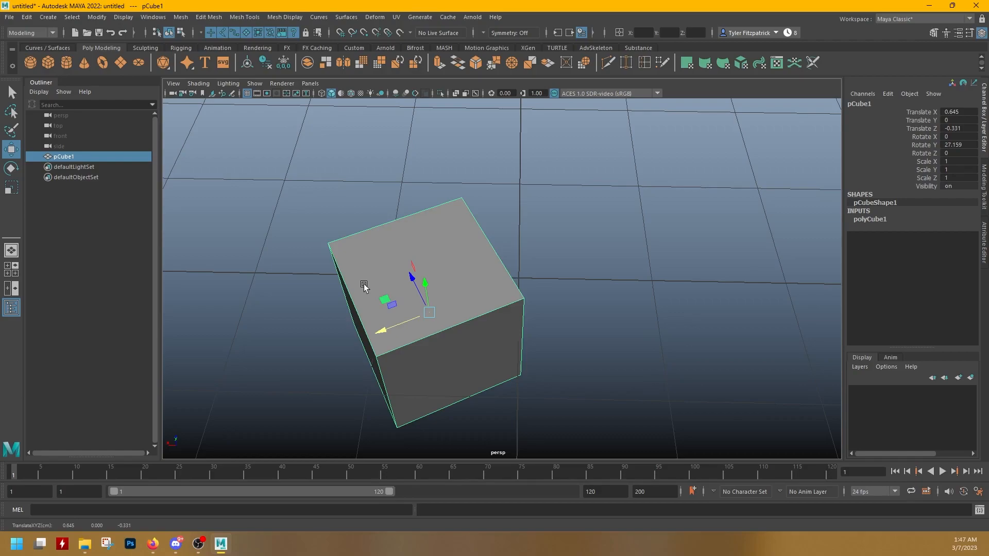
key("ctrl+z")
left_click_drag(364, 287, 451, 277, "alt")
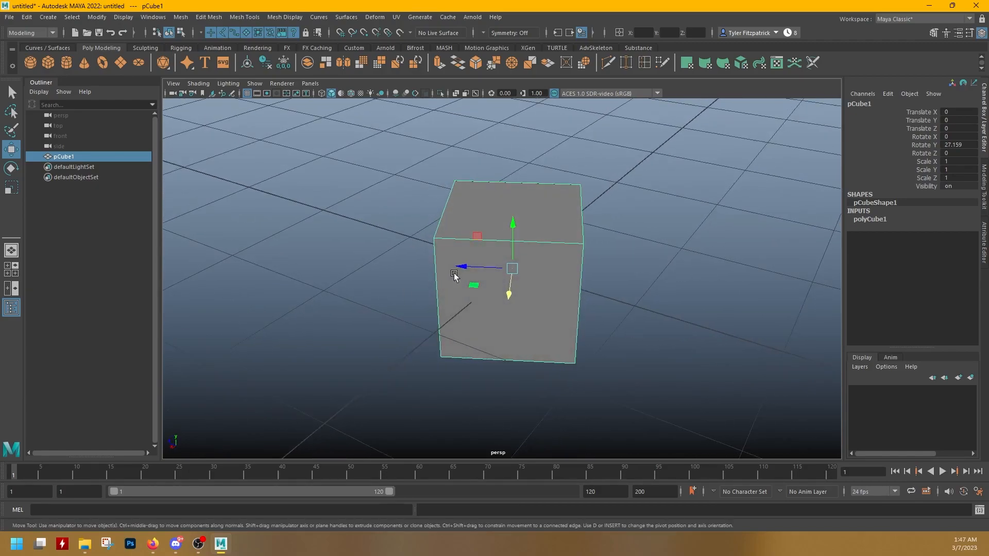
Set the Move tool's axis orientation to World and check that option in the tool's settings
left_click(623, 232)
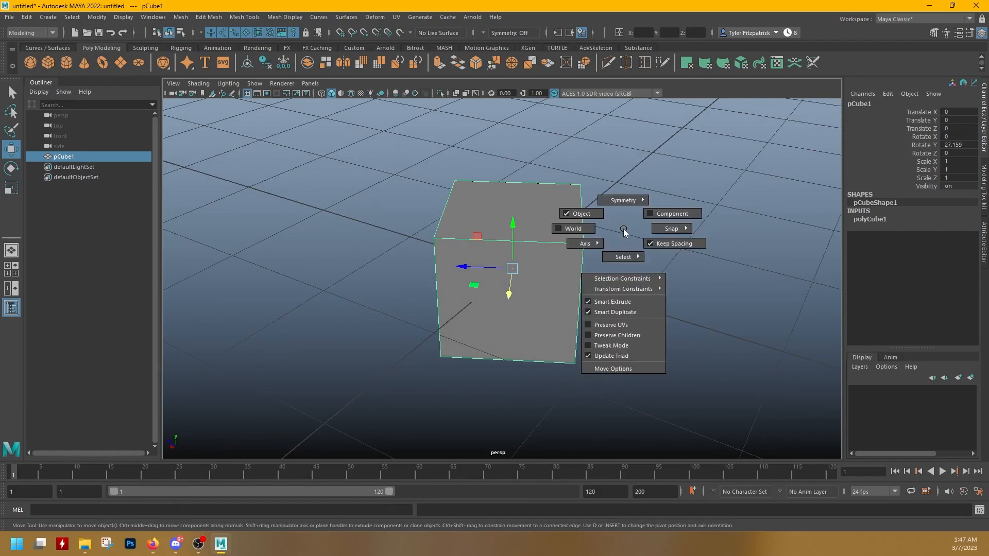
left_click(567, 228)
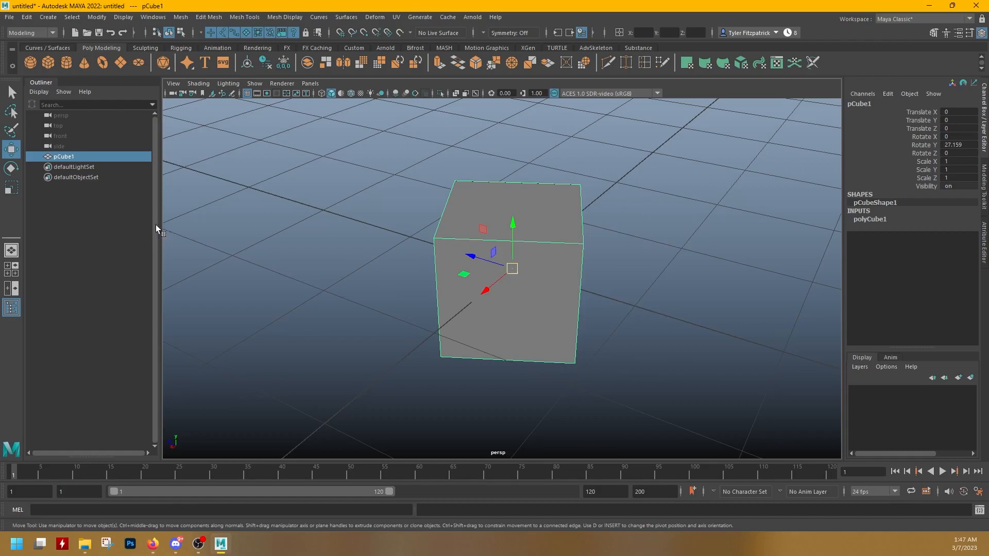
double_click(11, 150)
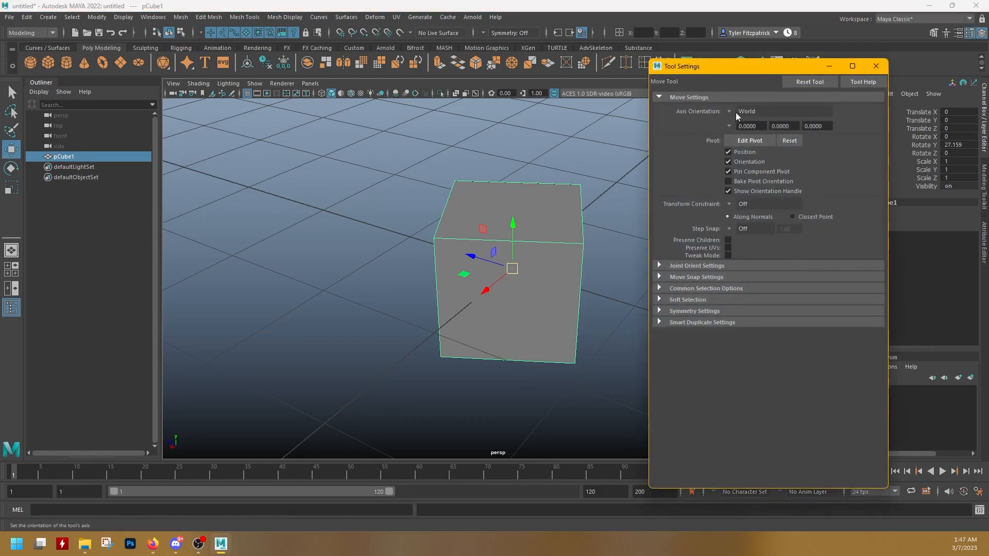
left_click(734, 111)
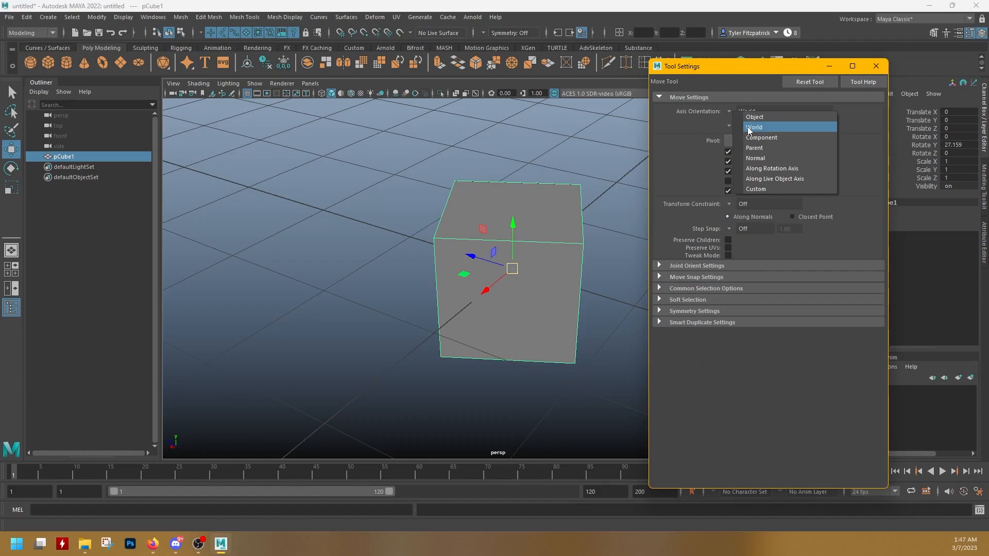
left_click(727, 113)
left_click(885, 68)
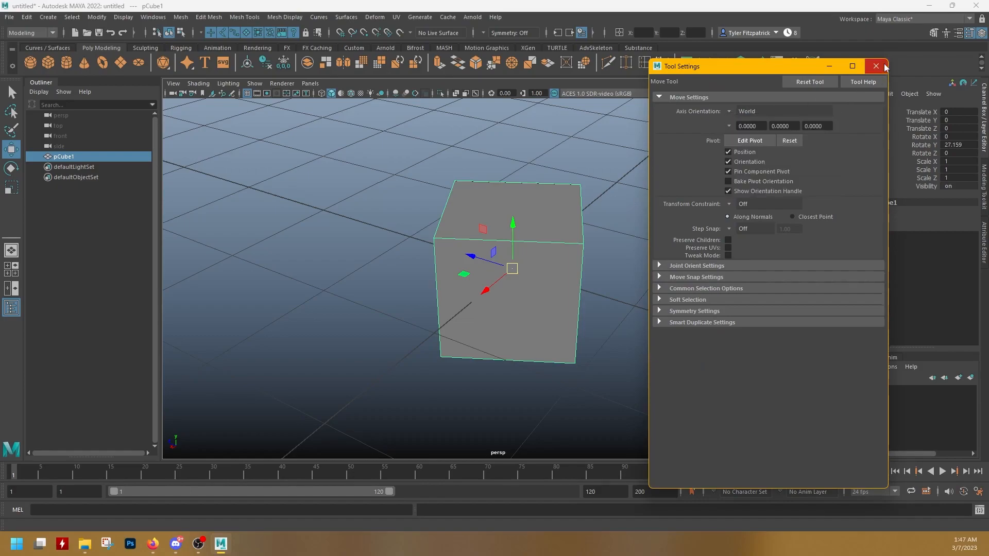
left_click(884, 67)
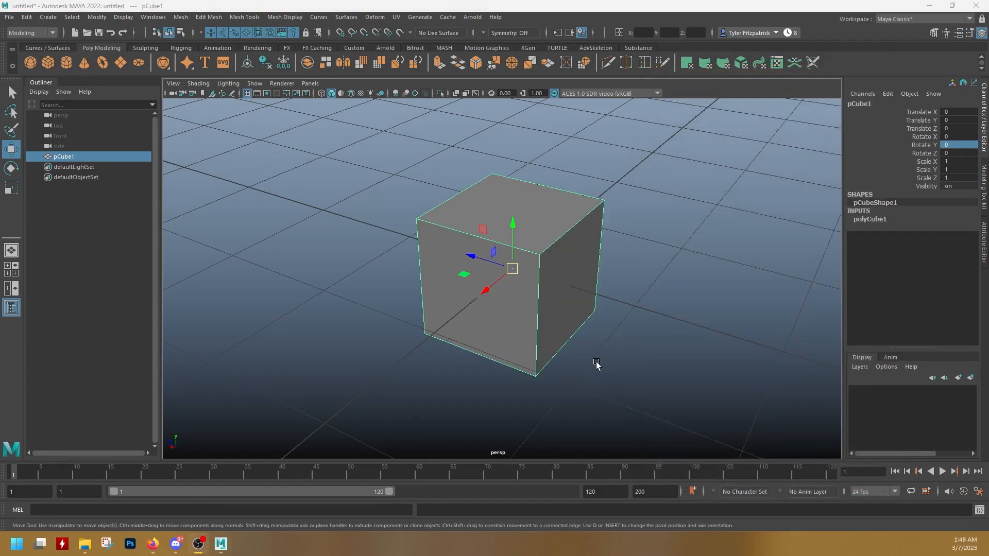
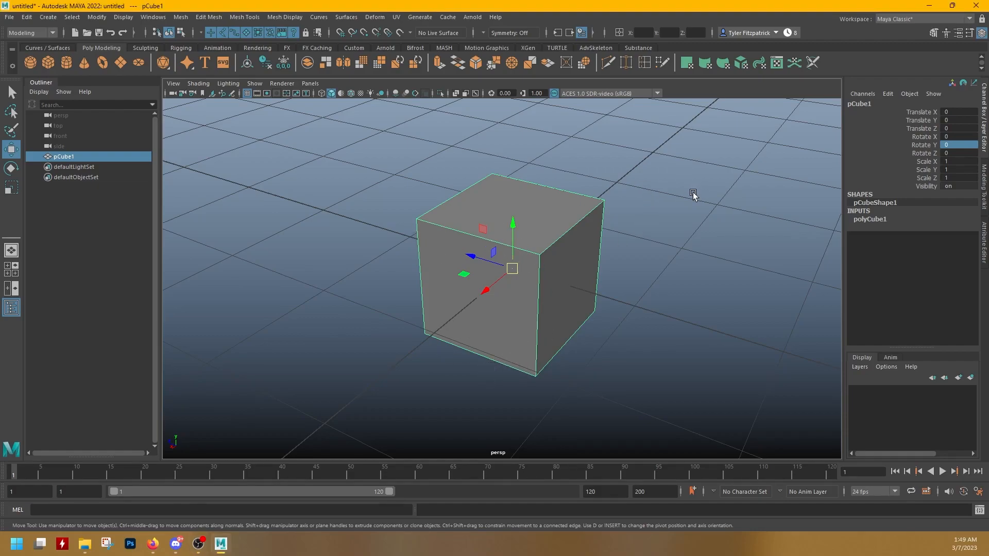
Switch the cube to vertex selection and select several of its corner vertices one at a time
right_click(693, 159)
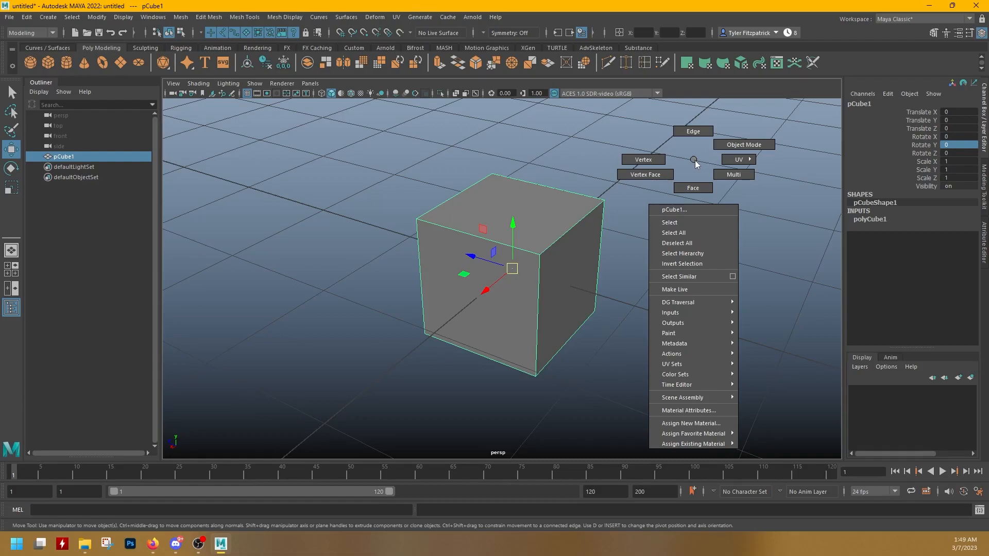
right_click_drag(695, 160, 662, 154)
left_click(545, 244)
right_click_drag(484, 254, 609, 253, "alt")
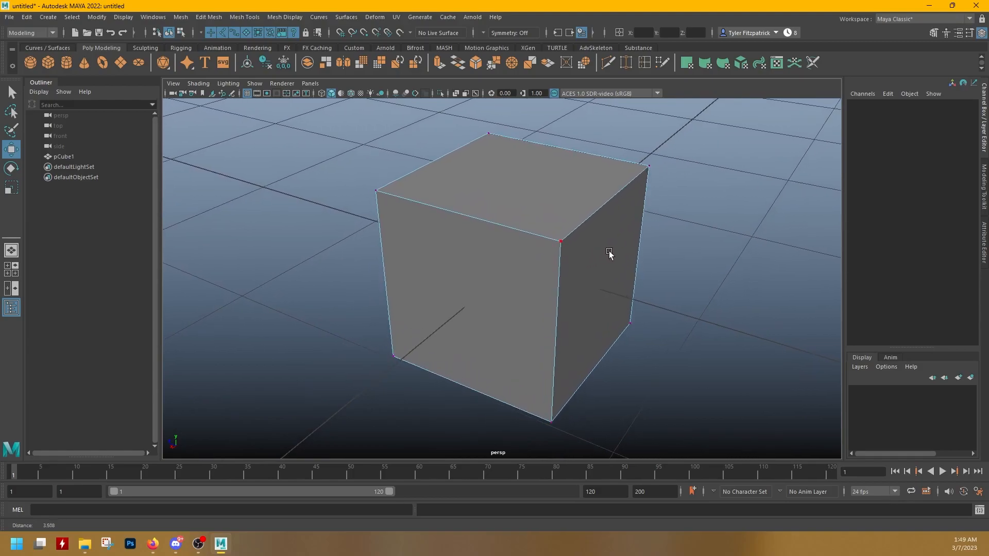
left_click(560, 241)
left_click(375, 192)
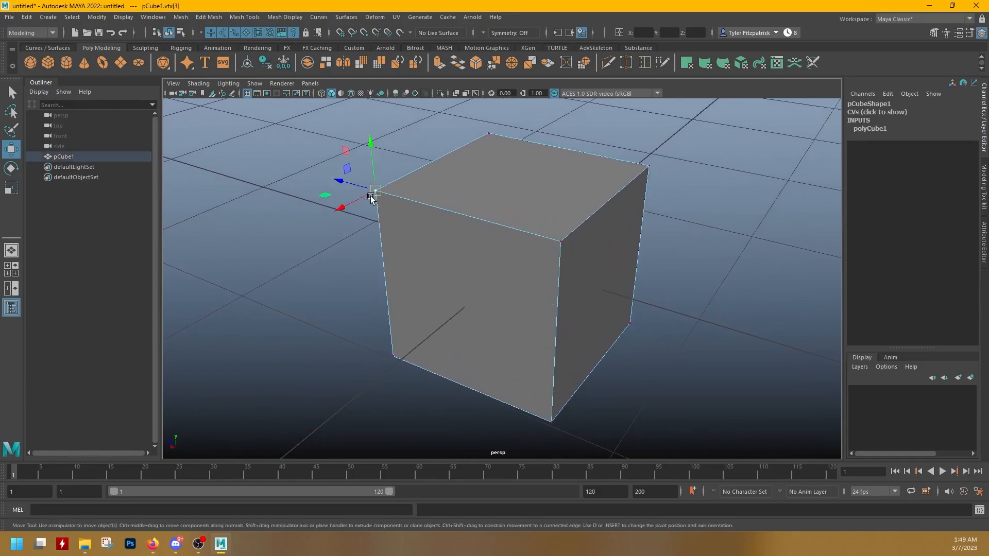
left_click(394, 355)
left_click(551, 422)
Try moving a single upper corner vertex of the cube horizontally in the XZ plane, and undo the move
left_click(375, 192)
left_click_drag(380, 190, 401, 245)
key("ctrl+z")
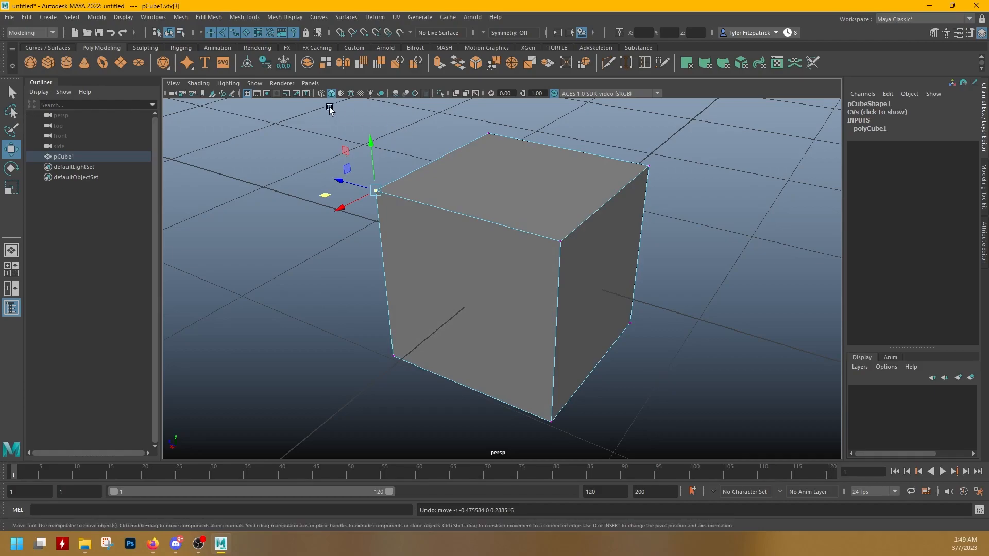
Select the cube's four top vertices together, try moving them vertically, and undo the move
left_click_drag(329, 109, 696, 261)
mouse_move(547, 269)
left_mouse_down("alt")
mouse_move(631, 242)
mouse_move(554, 270)
left_mouse_up("alt")
left_click_drag(518, 137, 542, 147)
key("ctrl+z")
mouse_move(624, 195)
left_mouse_down("alt")
mouse_move(603, 202)
mouse_move(614, 198)
left_mouse_up("alt")
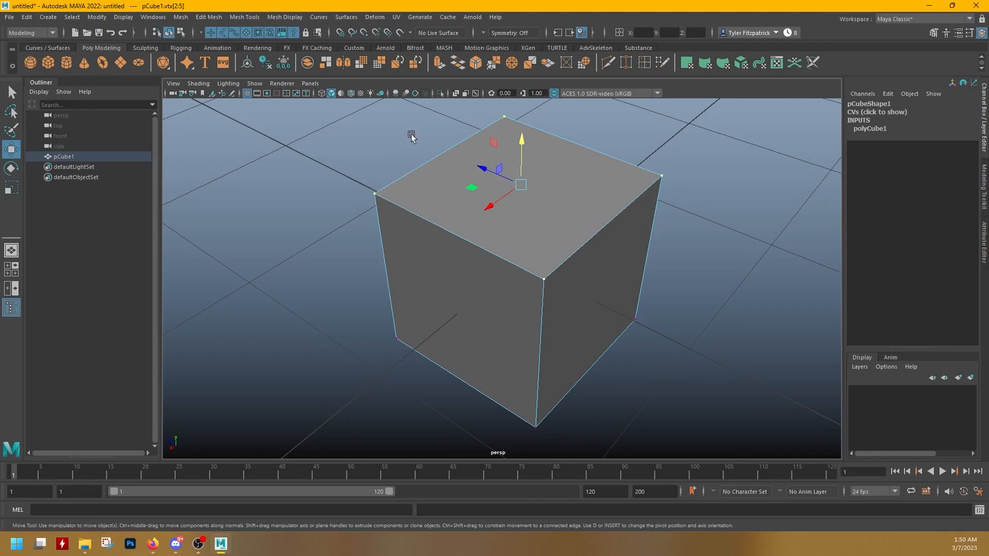
Select the top vertices plus the hidden bottom vertex behind them, try moving and rotating them, and undo the changes
middle_click_drag(411, 135, 393, 178, "alt")
left_click_drag(271, 116, 711, 346)
left_click_drag(393, 337, 512, 310, "alt")
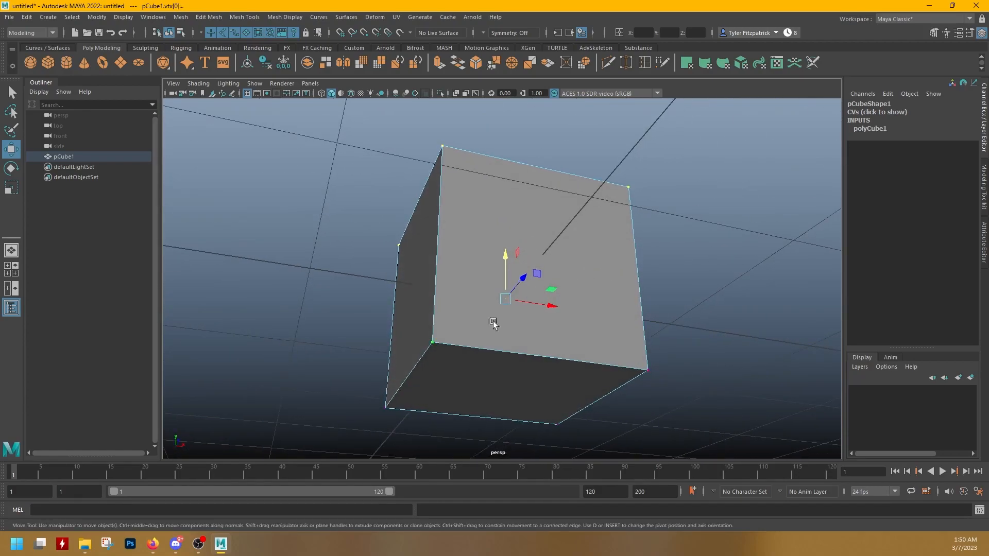
left_click_drag(675, 202, 517, 269, "alt")
key("ctrl+z")
left_click_drag(655, 247, 576, 255, "alt")
left_click_drag(502, 264, 508, 221, "alt")
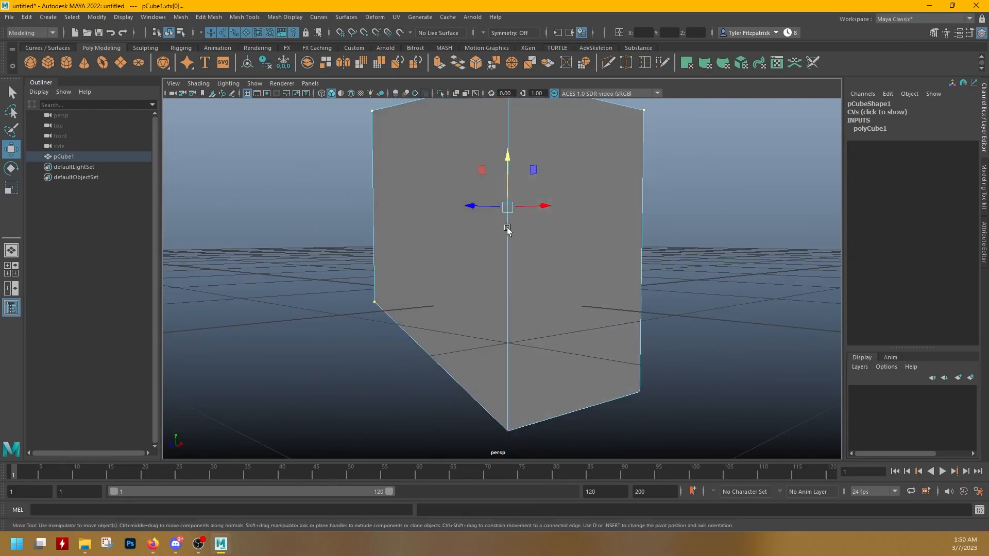
key("e")
left_click_drag(480, 253, 455, 245)
key("ctrl+z")
key("ctrl+z")
Switch to edge selection and move one top edge of the cube inward and slightly up
left_click_drag(597, 279, 528, 165, "alt")
key("q")
right_click(528, 165)
right_click_drag(527, 164, 521, 138)
left_click(480, 229)
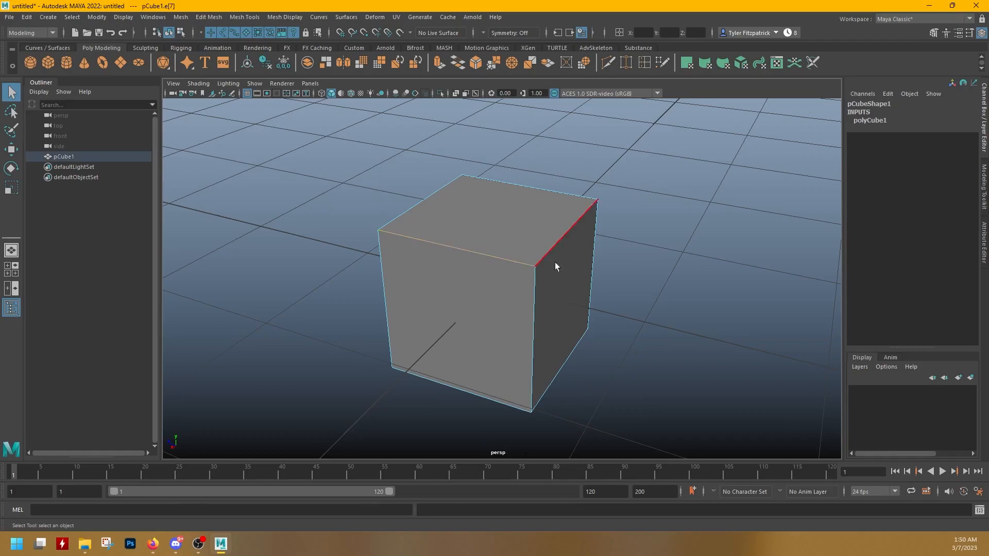
left_click(564, 235)
key("w")
left_click_drag(556, 215, 460, 278)
left_click_drag(492, 242, 493, 204)
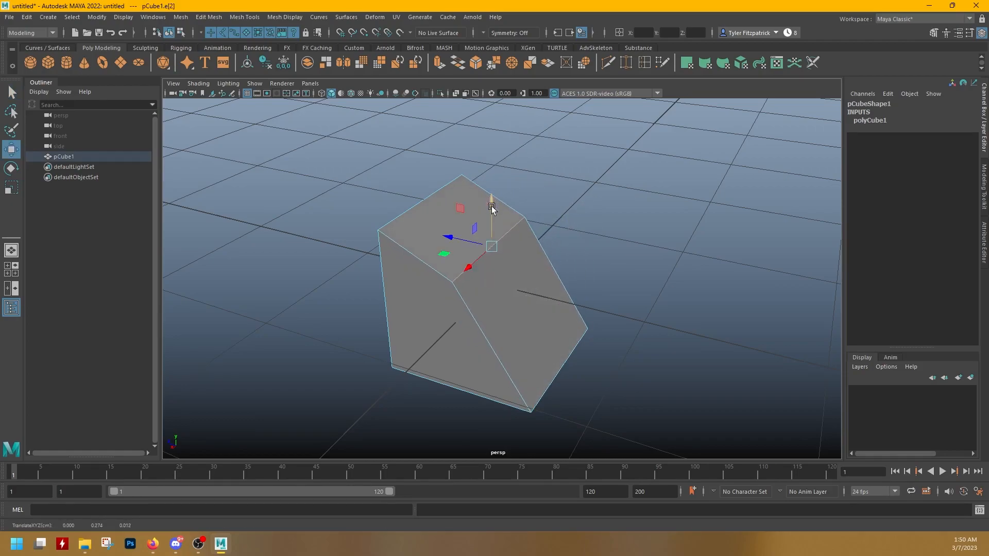
Switch to face selection, select the top face, and scale it narrower along X
right_click_drag(561, 189, 561, 218)
left_click(441, 238)
left_click_drag(420, 258, 449, 227, "alt")
key("e")
key("r")
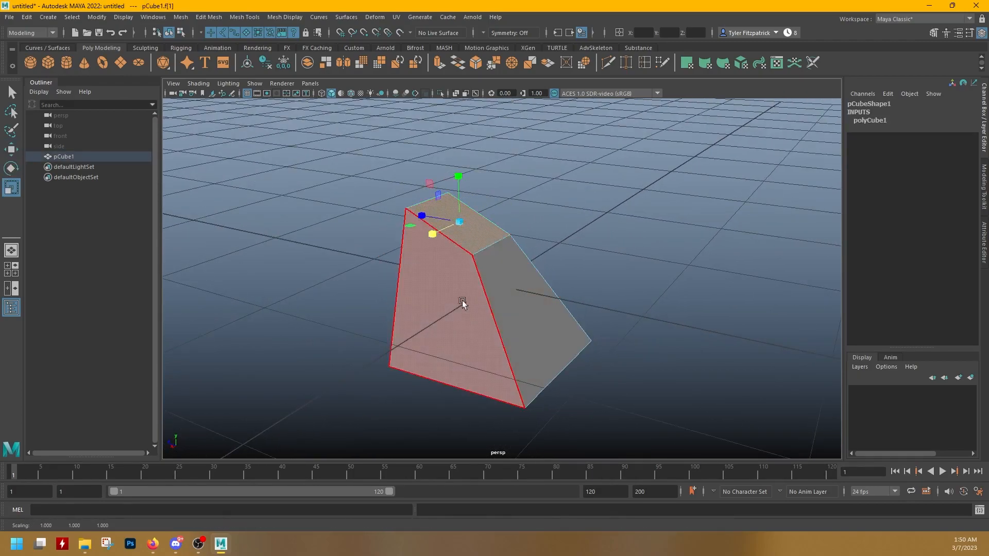
Try adding a side face to the top face selection, select single faces instead, and clear the selection
left_click(460, 302, "shift")
key("q")
left_click(490, 198)
left_click(445, 232)
left_click_drag(659, 250, 663, 214, "alt")
left_click(662, 214)
Select the top face, add the two adjacent side faces to the selection, and remove one side face from it
left_click(485, 224)
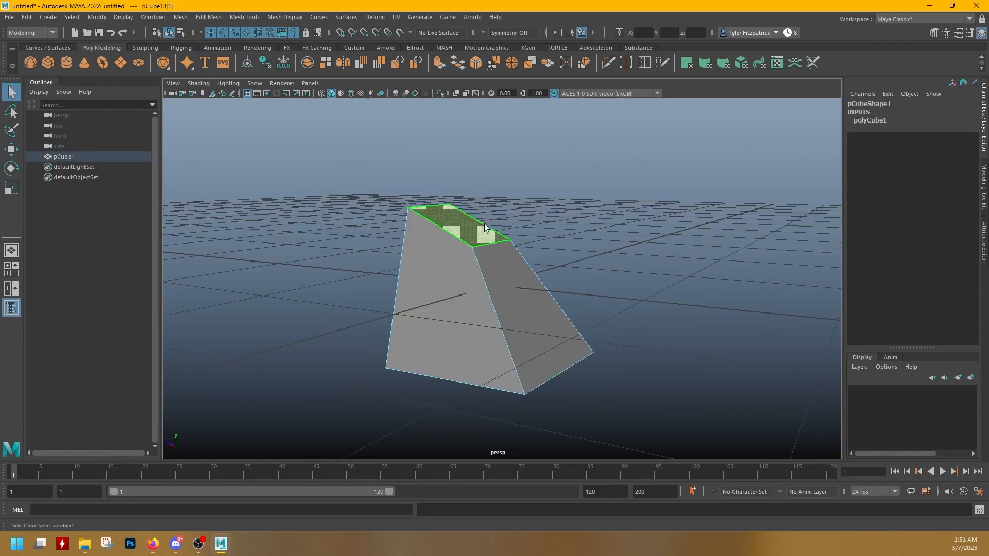
left_click(446, 258, "shift")
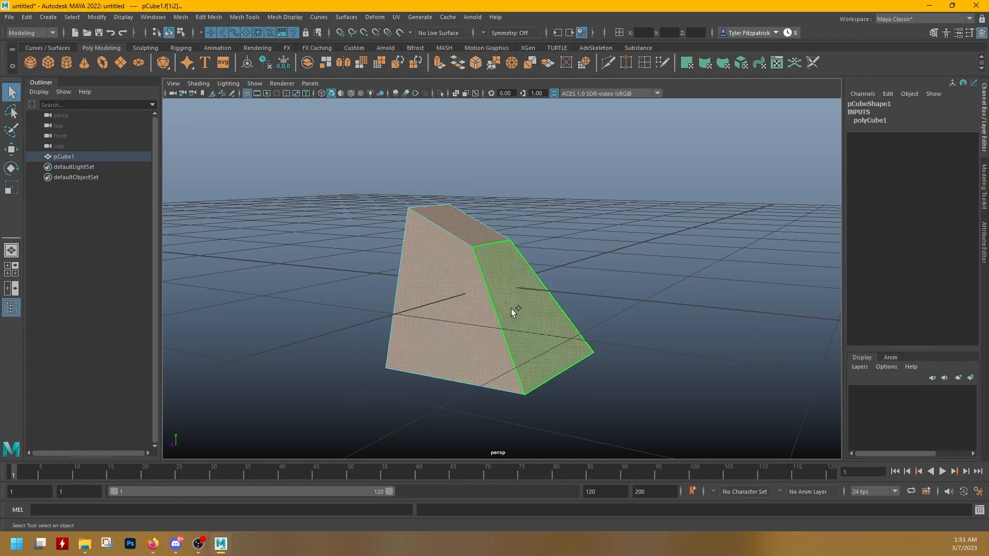
left_click_drag(552, 352, 537, 320, "alt")
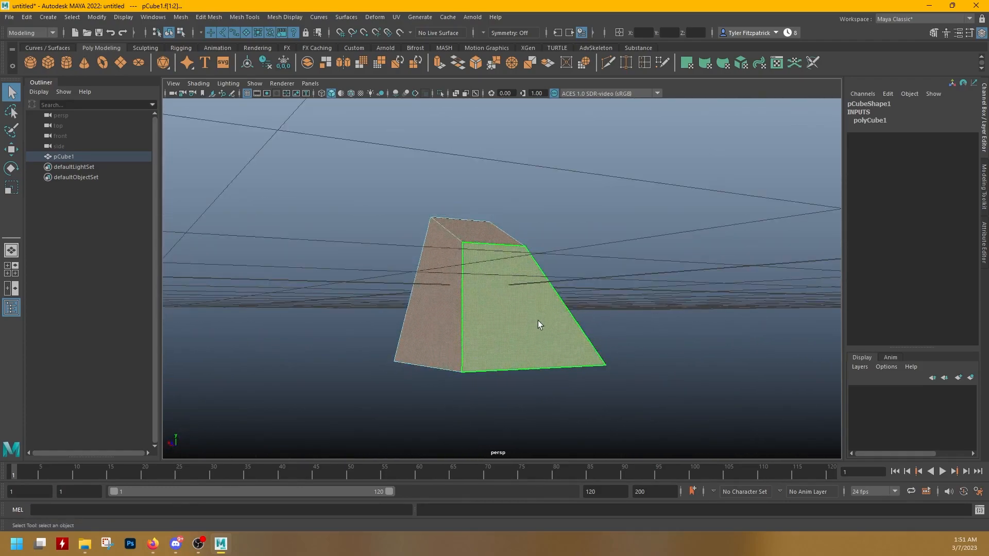
key("alt")
left_click(505, 276)
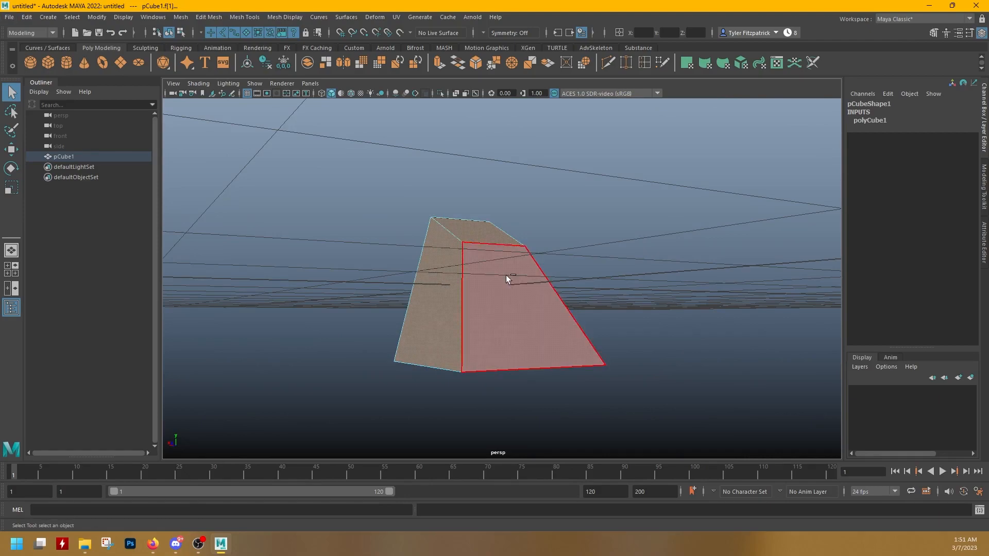
left_click_drag(666, 288, 563, 276, "alt")
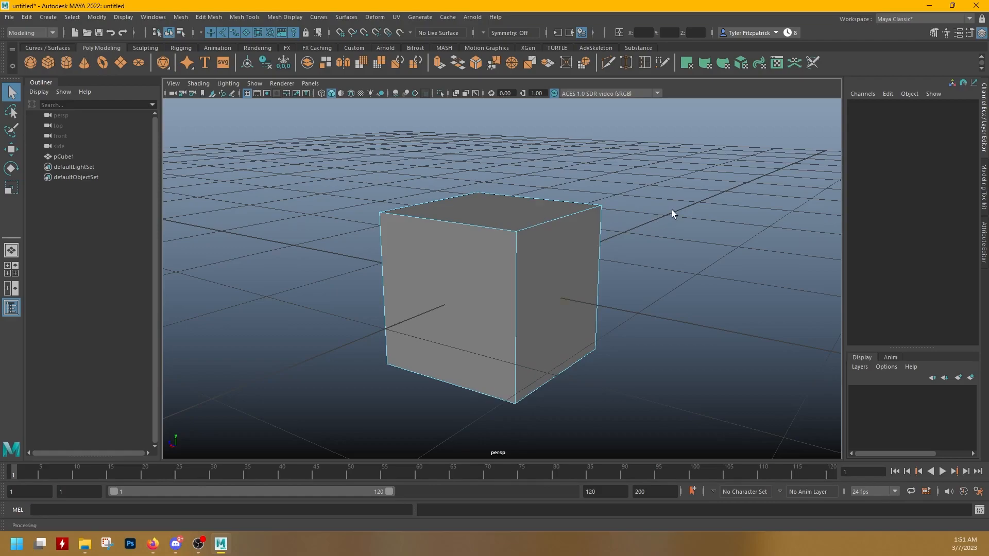
Cut a slanted closed loop across all four vertical edges of the cube with the Multi-Cut tool, then leave the tool
left_click(983, 185)
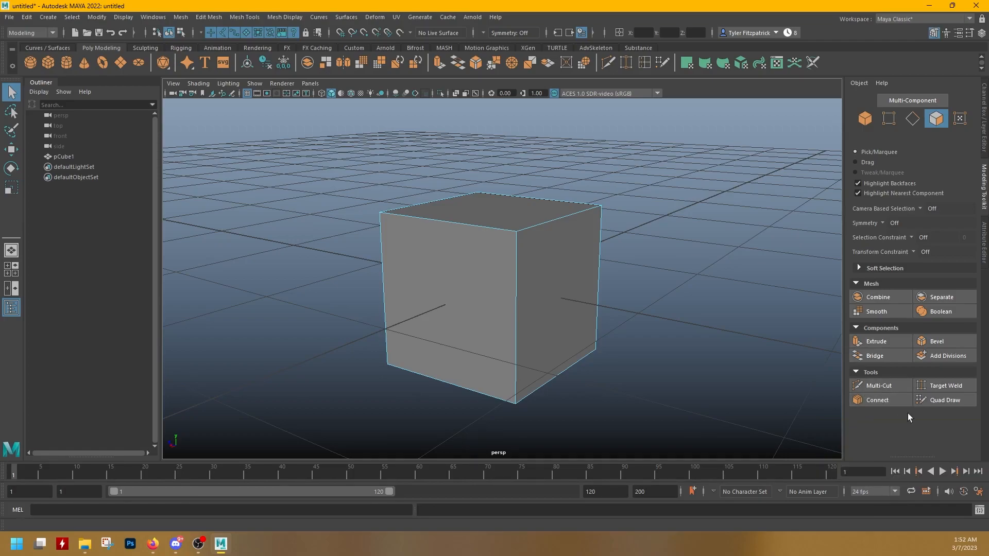
left_click(895, 385)
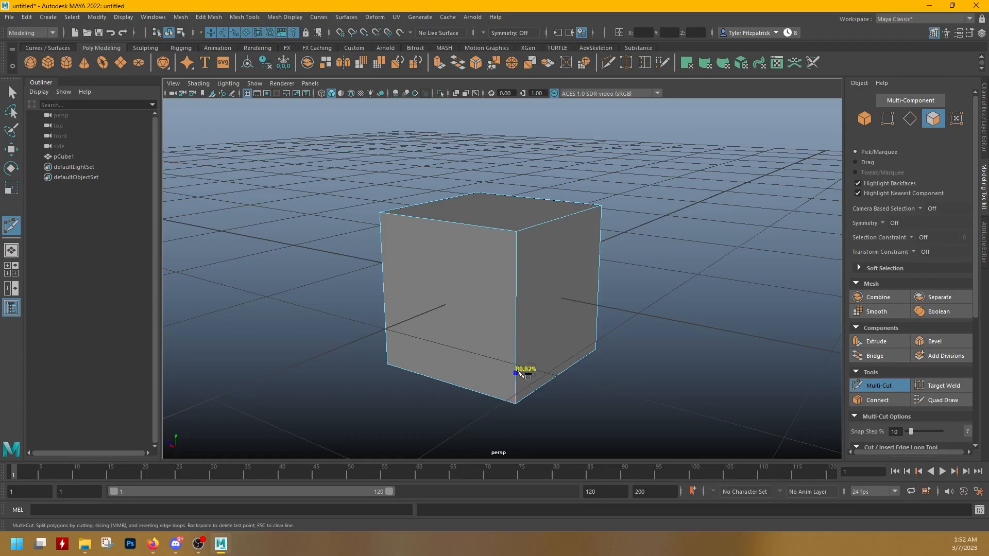
left_click(515, 252)
left_click_drag(487, 329, 592, 324, "alt")
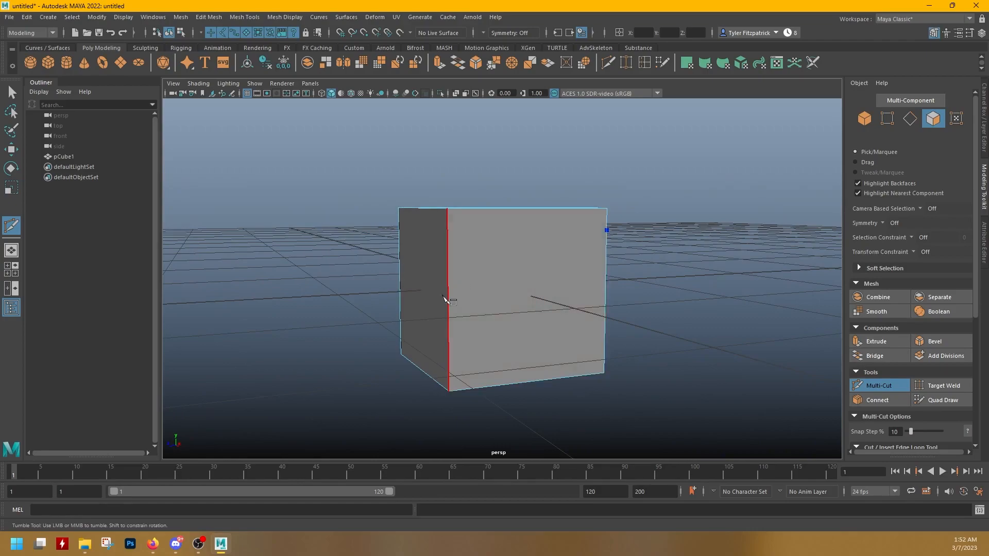
left_click_drag(448, 354, 527, 369)
left_click_drag(429, 302, 498, 321)
left_click(423, 320)
left_click_drag(387, 333, 509, 280, "alt")
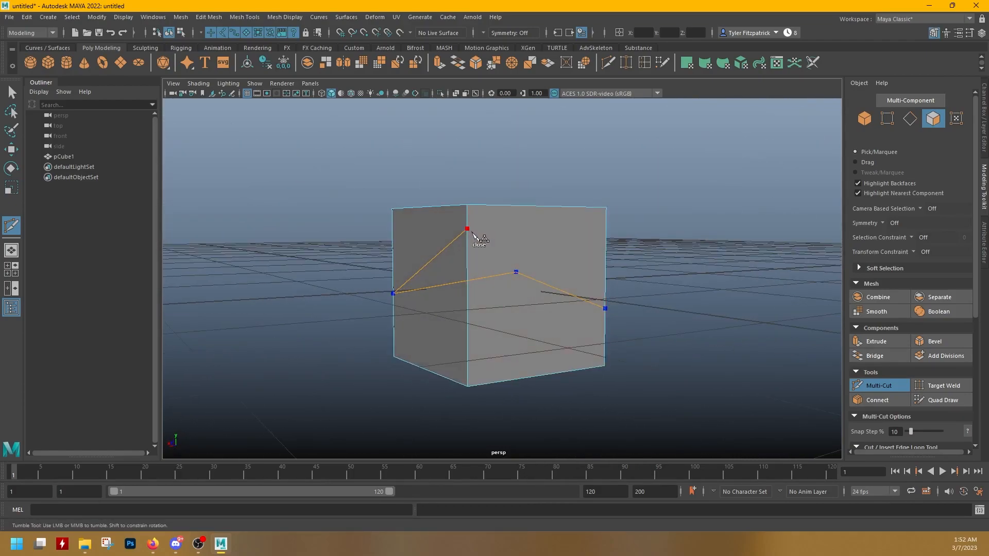
left_click_drag(473, 231, 527, 331, "alt")
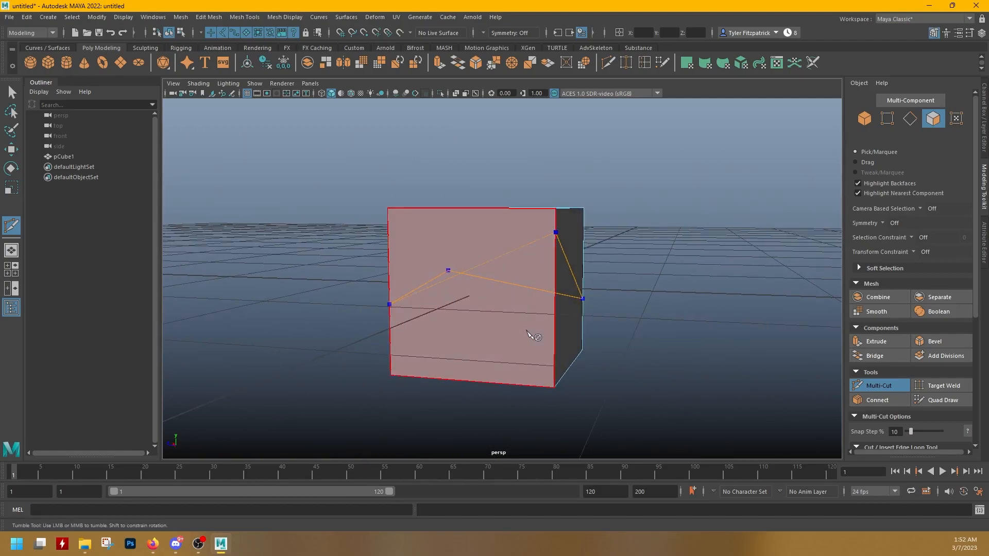
key("Return")
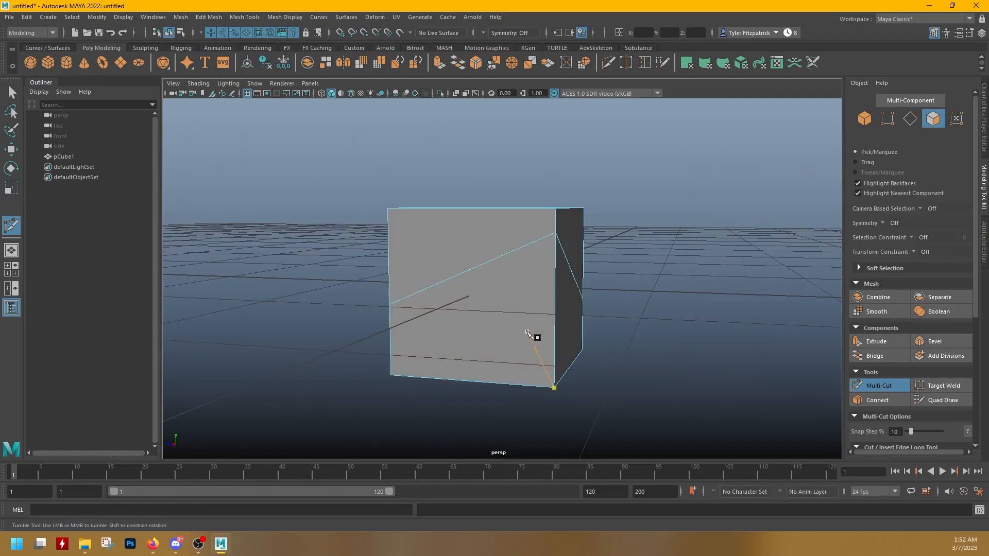
left_click_drag(596, 323, 631, 302, "alt")
key("q")
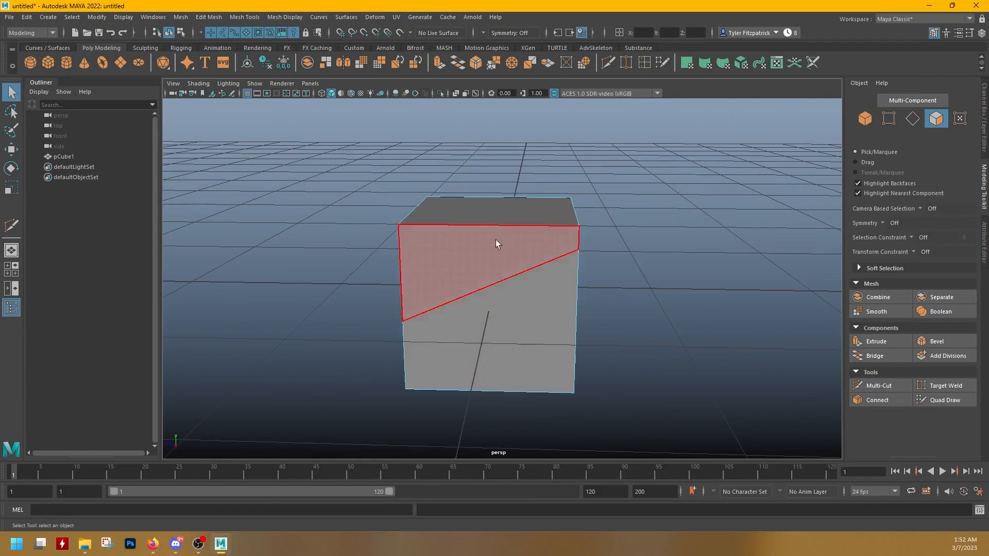
Switch to vertex selection, move one of the new corner vertices on the cut loop downward, and clear the selection
left_click_drag(378, 329, 484, 318, "alt")
left_click_drag(541, 307, 481, 305, "alt")
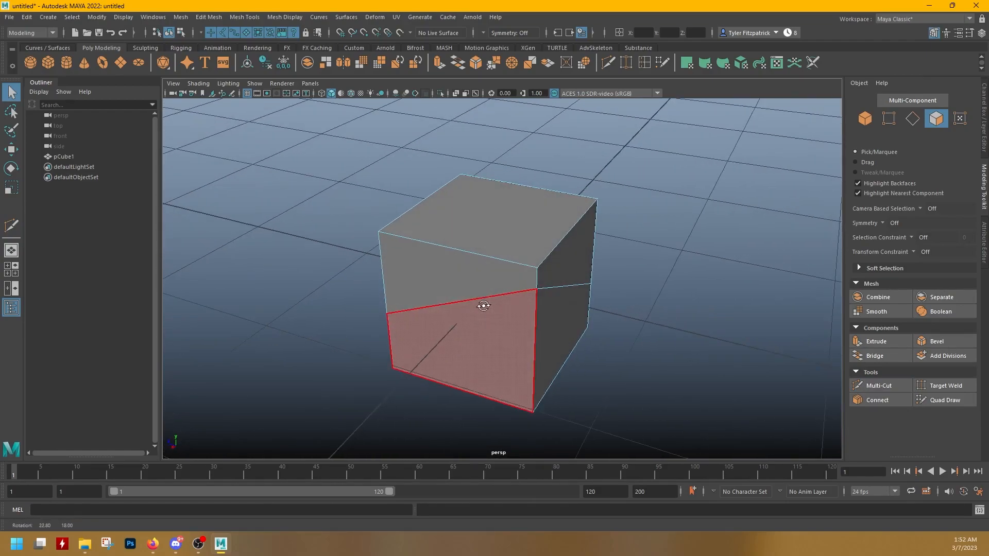
right_click_drag(484, 263, 543, 256)
left_click(542, 256)
key("w")
left_click_drag(545, 227, 508, 323)
left_click_drag(586, 309, 485, 312, "alt")
left_click(642, 303)
mouse_move(647, 308)
left_mouse_down("alt")
mouse_move(437, 303)
mouse_move(717, 298)
mouse_move(658, 298)
left_mouse_up("alt")
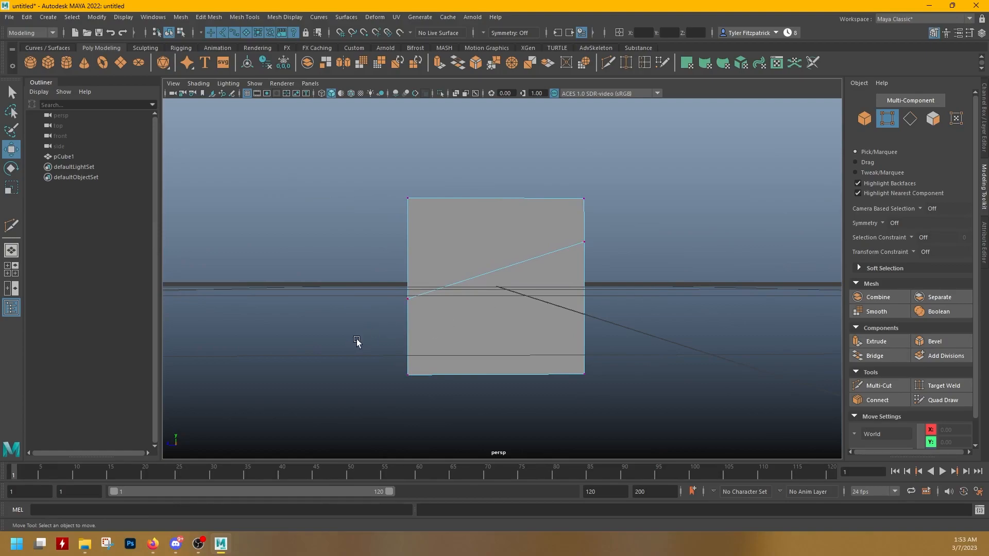
Select the four vertices of the slanted cut, flatten them to one height, and raise them to Y 0.25
left_click_drag(365, 346, 631, 235)
left_click_drag(631, 234, 595, 298, "alt")
key("e")
key("r")
key("w")
left_click_drag(494, 236, 497, 199)
left_click_drag(602, 227, 574, 236, "alt")
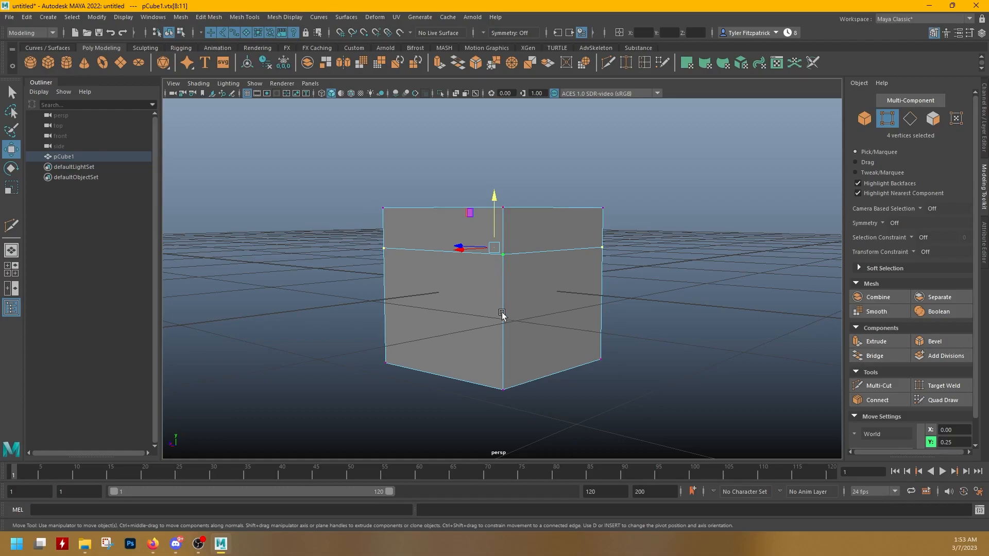
Try selecting the whole cut edge loop at once in edge selection, then undo the loop selection
right_click_drag(549, 251, 549, 222)
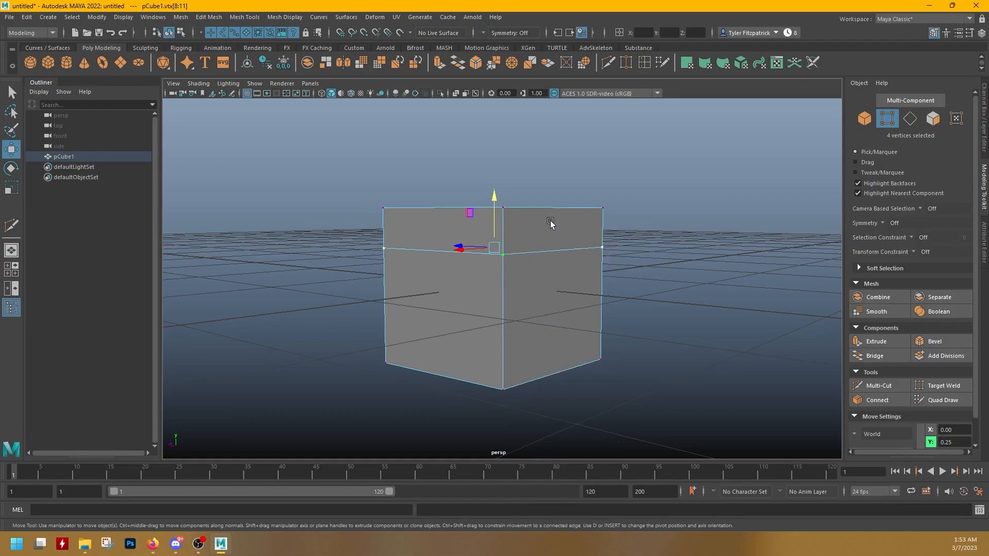
double_click(544, 250)
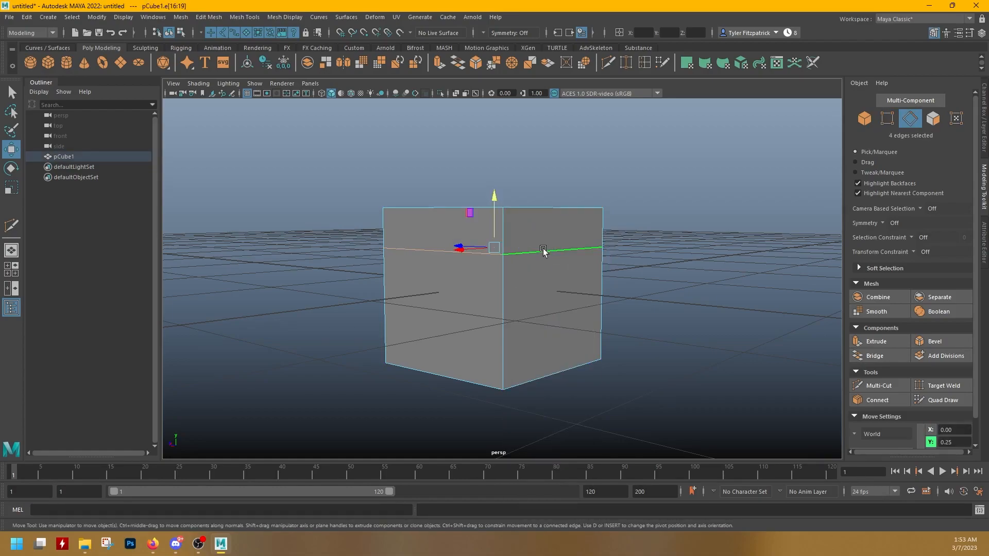
key("ctrl+z")
key("ctrl+z")
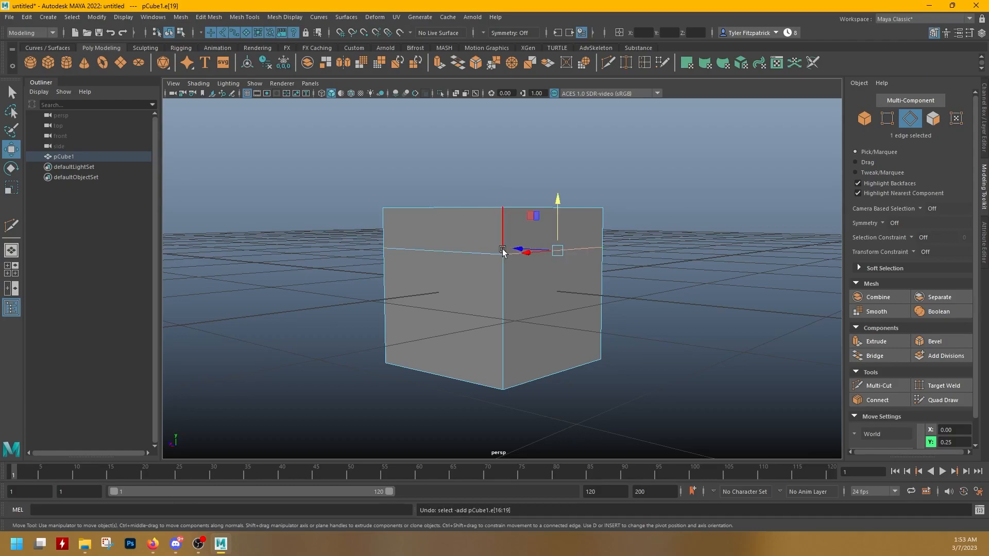
Try selecting the cut loop's edges one by one around the cube, then undo back to the vertex selection
left_click(550, 250)
left_click(444, 253, "shift")
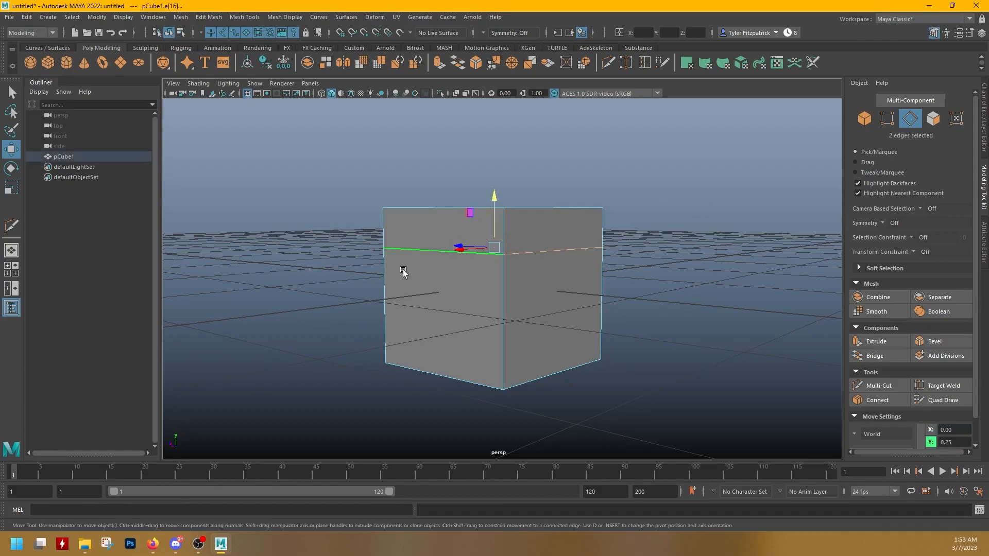
left_click_drag(404, 271, 568, 273, "alt")
left_click(448, 259, "shift")
left_click_drag(424, 264, 539, 254, "alt")
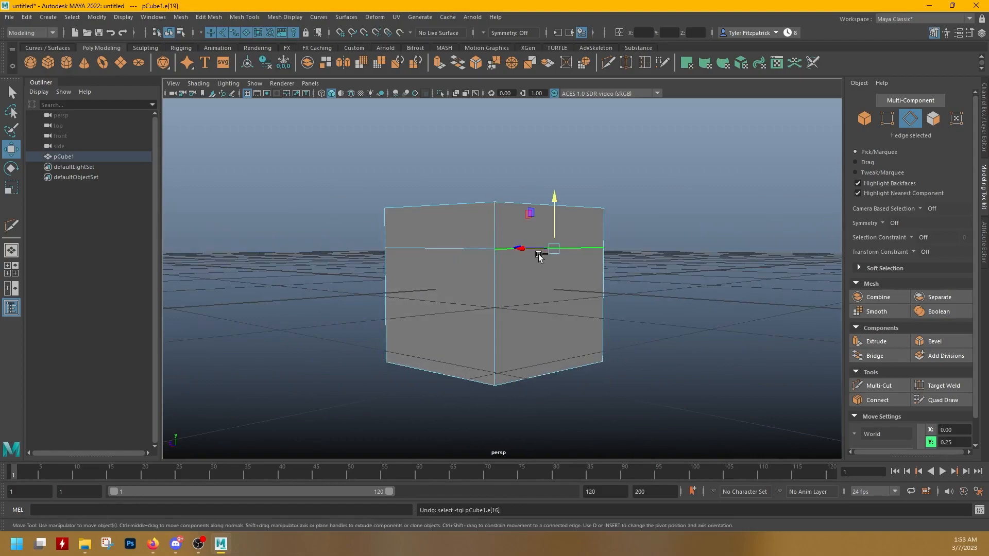
key("ctrl+z")
key("ctrl+z")
key("ctrl+z")
key("ctrl+z")
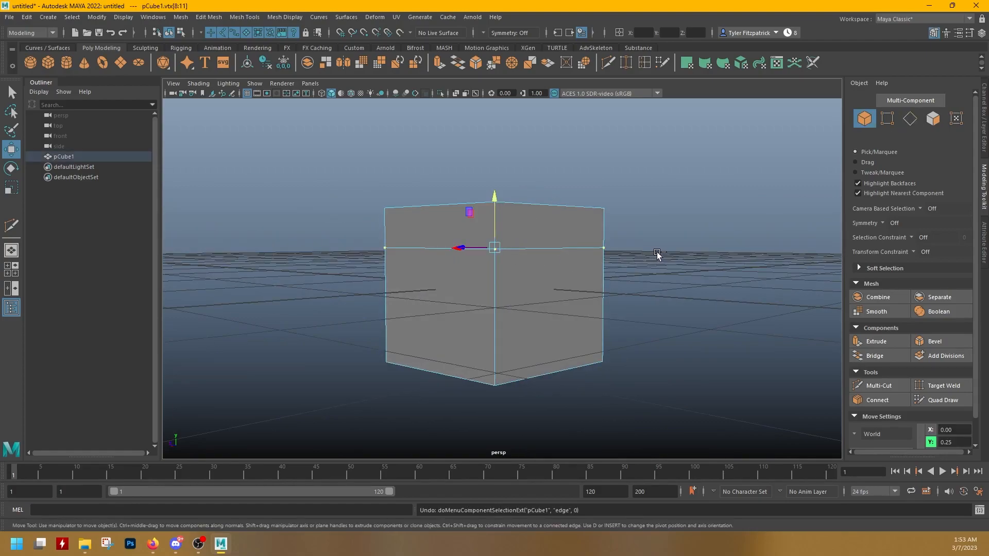
Switch to edge selection and select the complete horizontal edge loop around the cube
left_click_drag(511, 246, 573, 263, "alt")
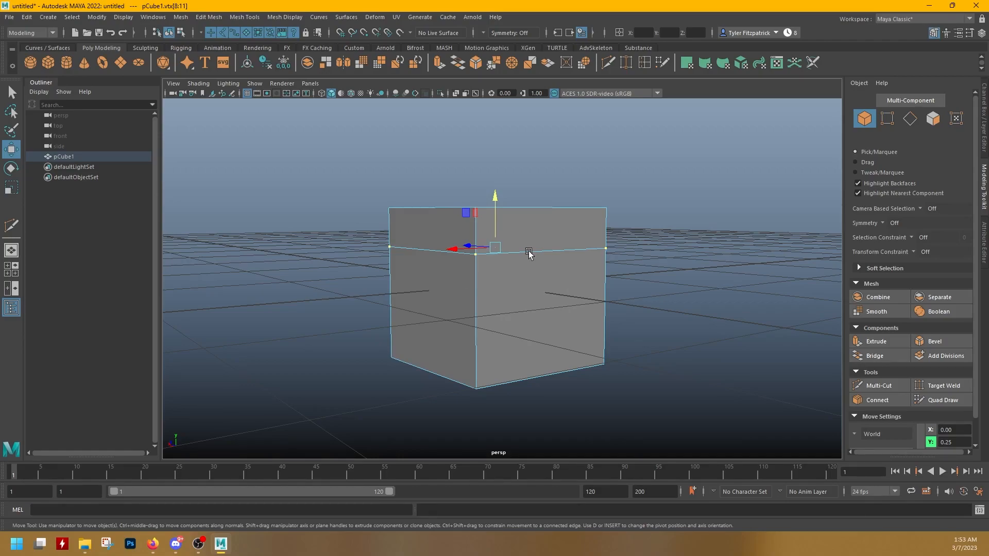
right_click_drag(532, 232, 525, 218)
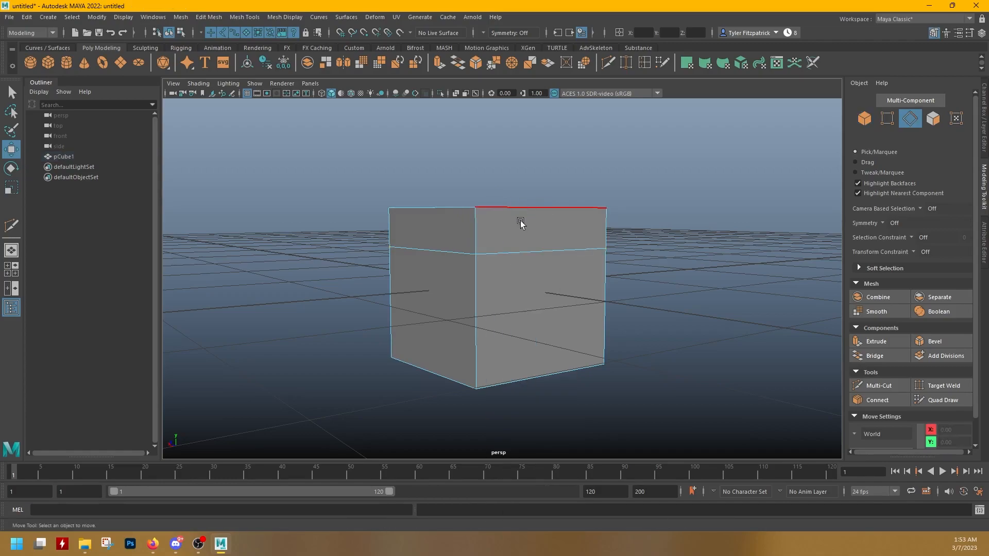
left_click_drag(525, 218, 551, 246, "alt")
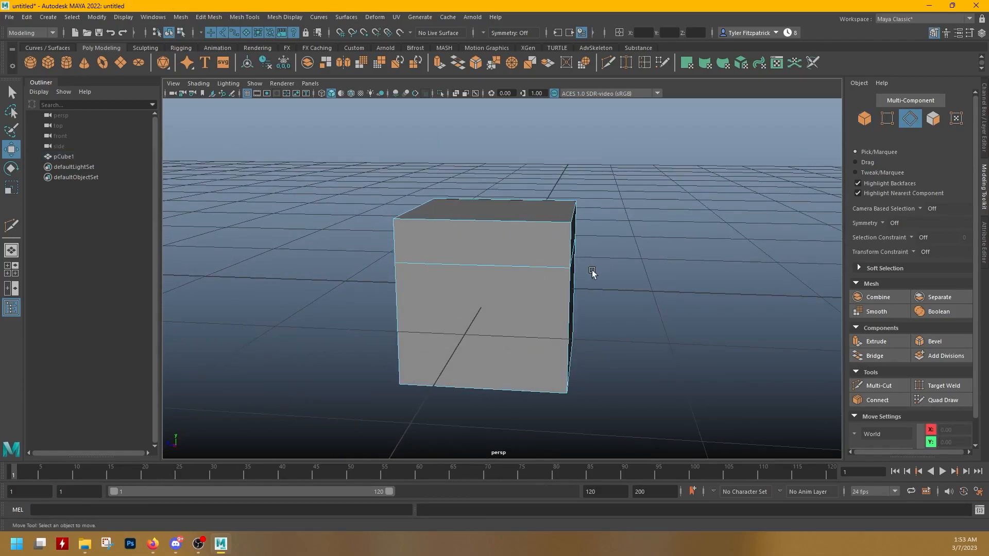
left_click_drag(591, 270, 414, 269, "alt")
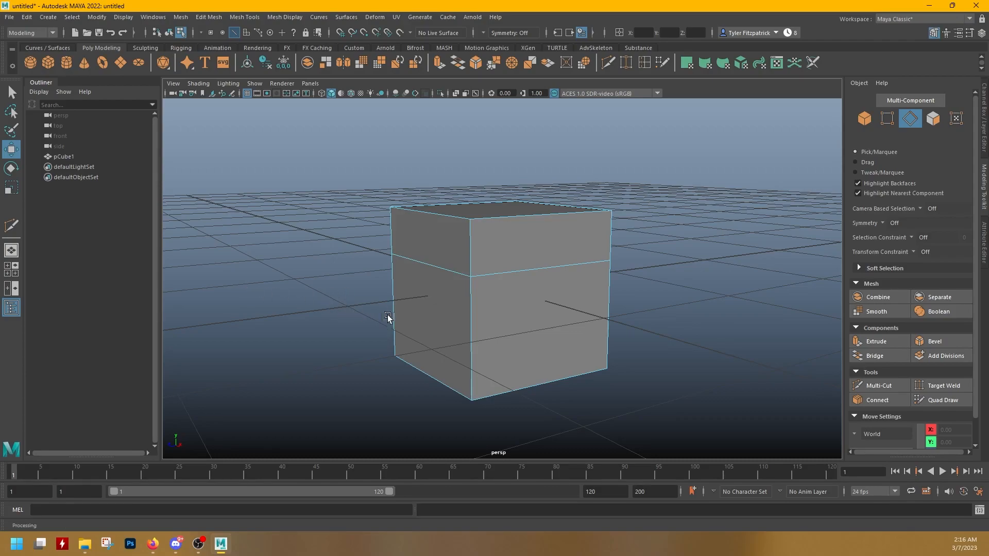
double_click(415, 260)
mouse_move(360, 270)
left_mouse_down("alt")
mouse_move(334, 272)
mouse_move(380, 278)
mouse_move(391, 267)
mouse_move(369, 264)
left_mouse_up("alt")
left_click_drag(607, 253, 539, 274, "alt")
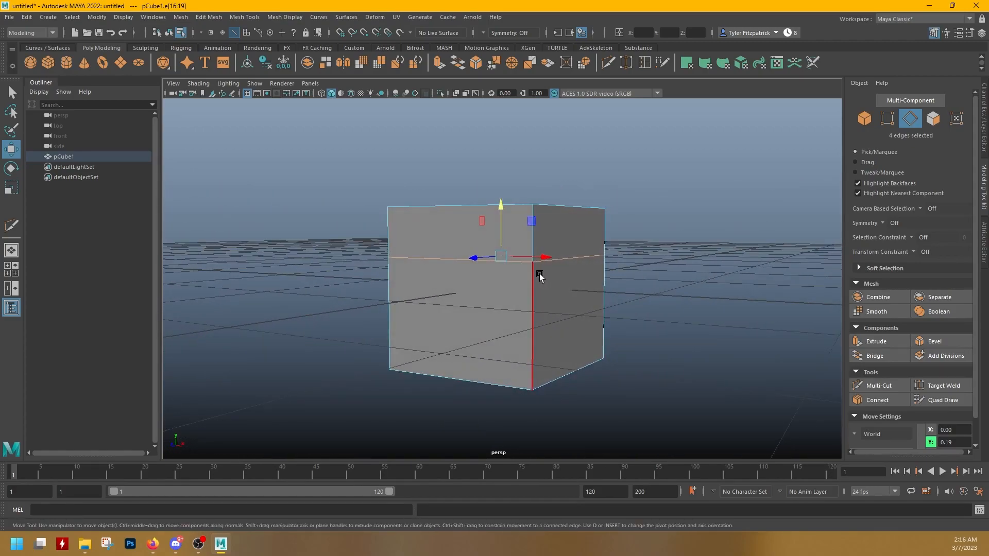
Switch to face selection, select one upper side face, and extend a selection from the larger face below it
left_click_drag(531, 271, 541, 246, "alt")
right_click_drag(541, 246, 588, 253)
left_click_drag(706, 249, 607, 216, "alt")
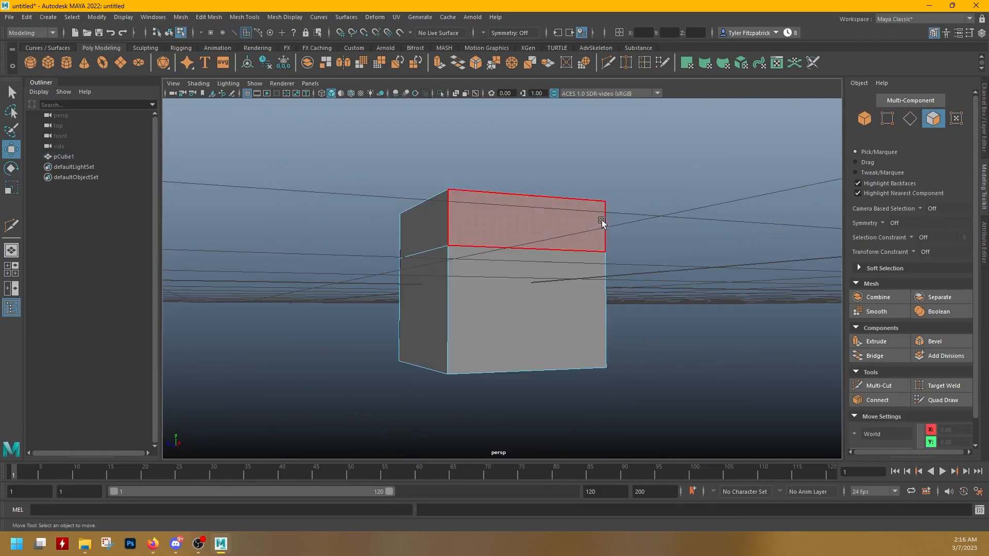
left_click(565, 224)
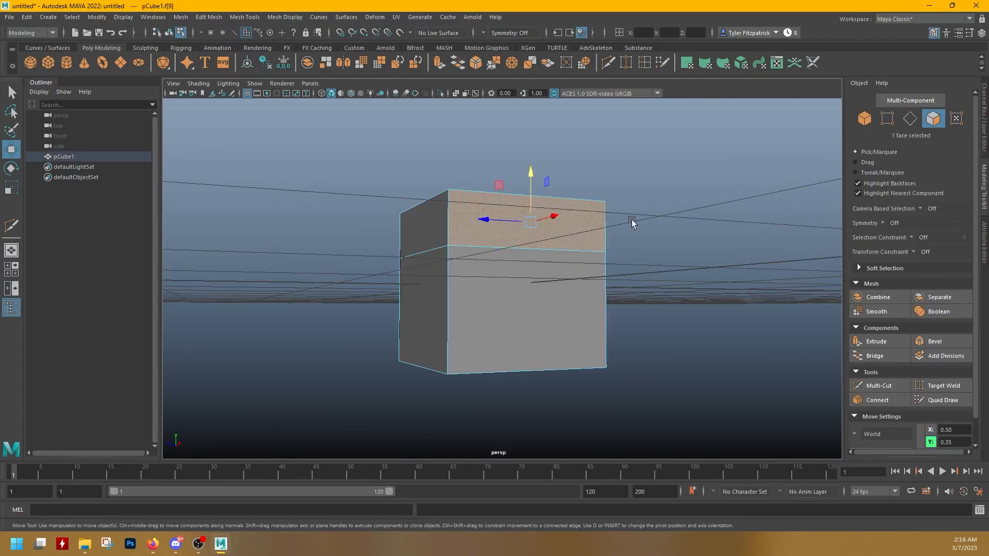
double_click(522, 282)
left_click_drag(522, 281, 471, 319, "alt")
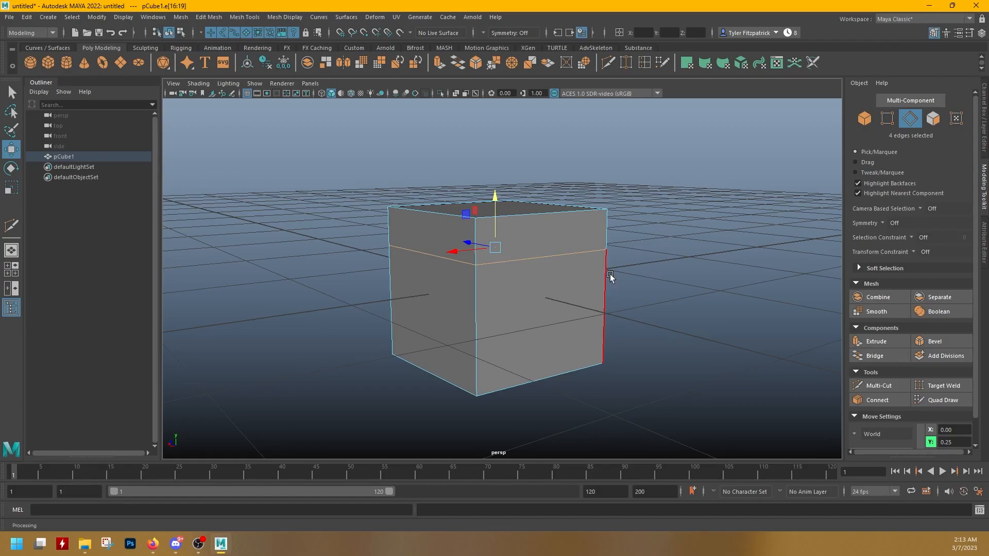
Delete the selected horizontal edge loop without its vertices and switch to vertex selection
key("ctrl+Delete")
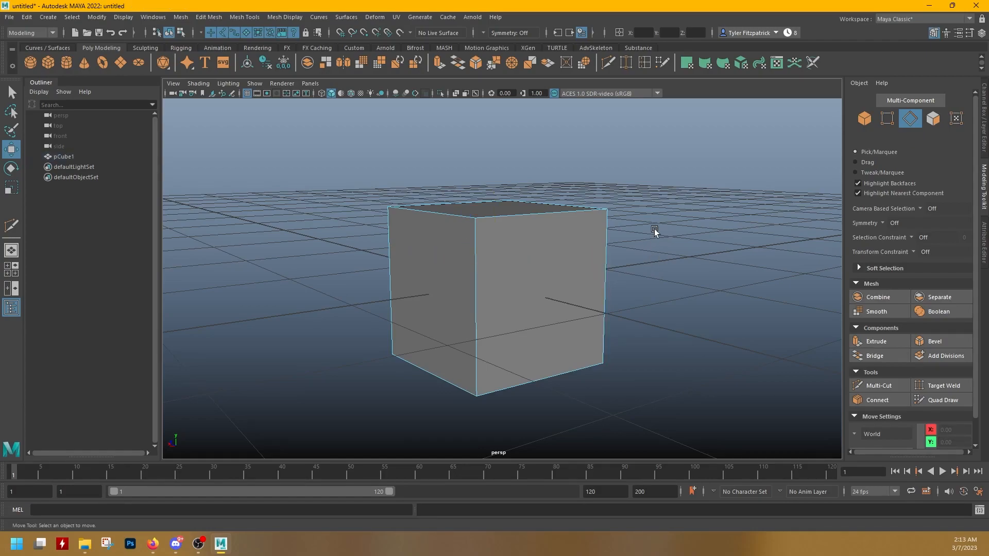
right_click_drag(672, 234, 623, 237)
left_click_drag(623, 237, 523, 246, "alt")
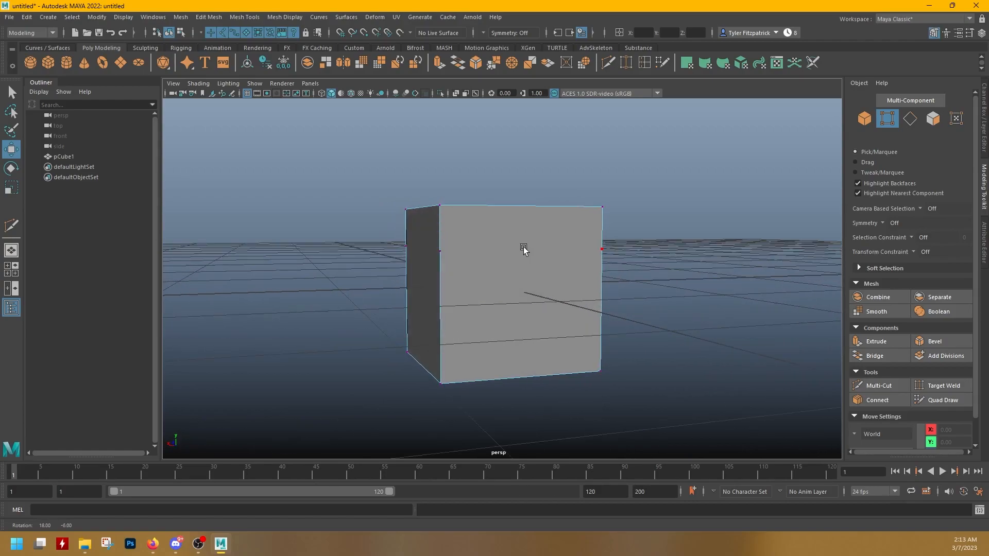
Try moving a leftover vertex on a vertical cube edge outward, and undo the vertex moves
left_click(455, 256)
mouse_move(457, 274)
left_mouse_down("alt")
mouse_move(614, 301)
mouse_move(585, 313)
mouse_move(505, 302)
mouse_move(644, 299)
mouse_move(518, 265)
mouse_move(656, 277)
mouse_move(413, 282)
mouse_move(380, 270)
mouse_move(357, 279)
mouse_move(305, 170)
mouse_move(296, 181)
mouse_move(452, 223)
mouse_move(430, 256)
mouse_move(479, 269)
mouse_move(469, 261)
left_mouse_up("alt")
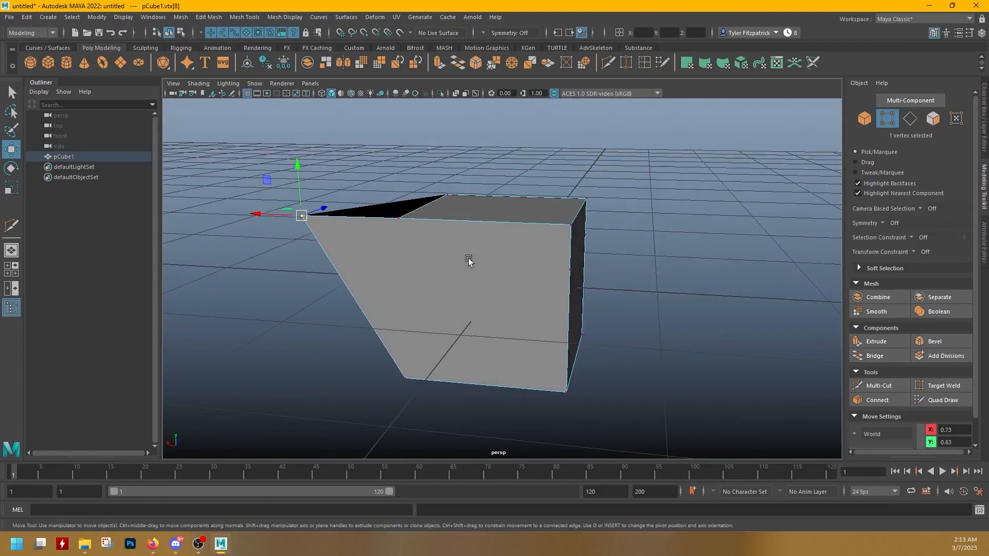
key("ctrl+z")
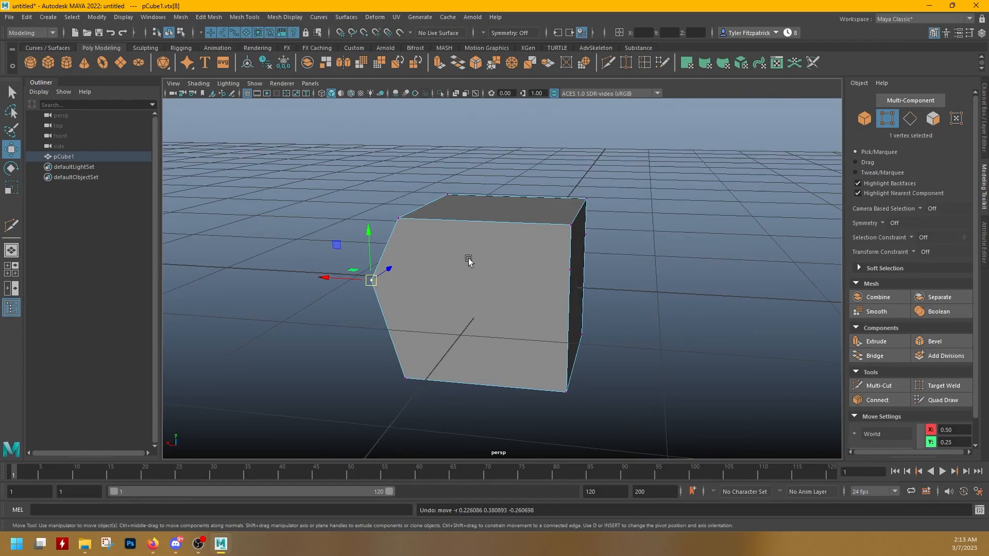
left_click_drag(435, 271, 560, 282, "alt")
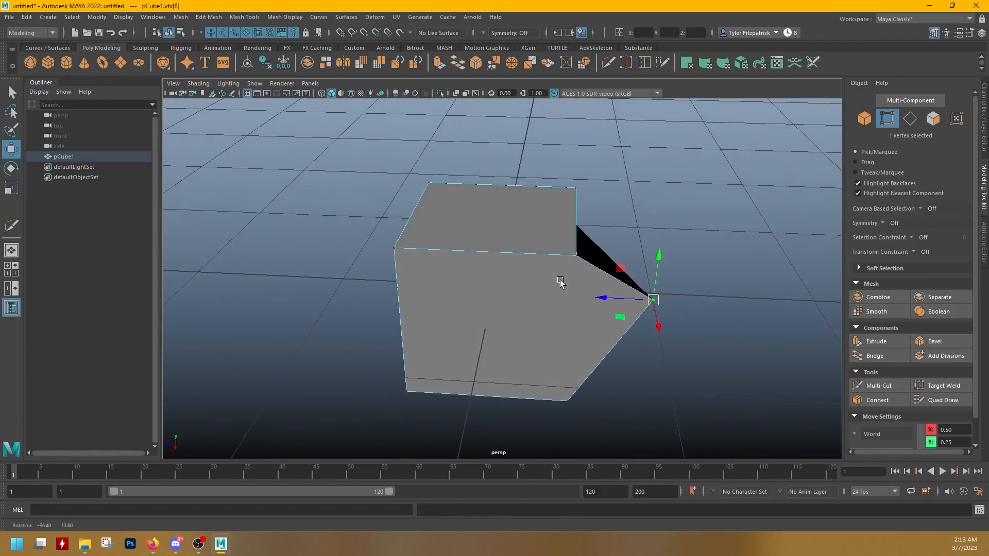
middle_click_drag(625, 317, 606, 355)
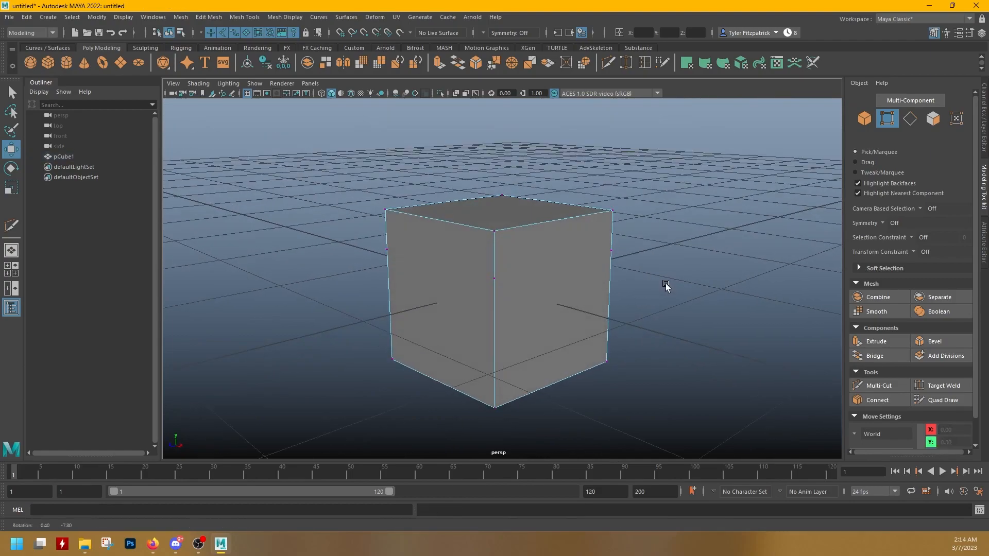
left_click_drag(666, 285, 666, 284, "alt")
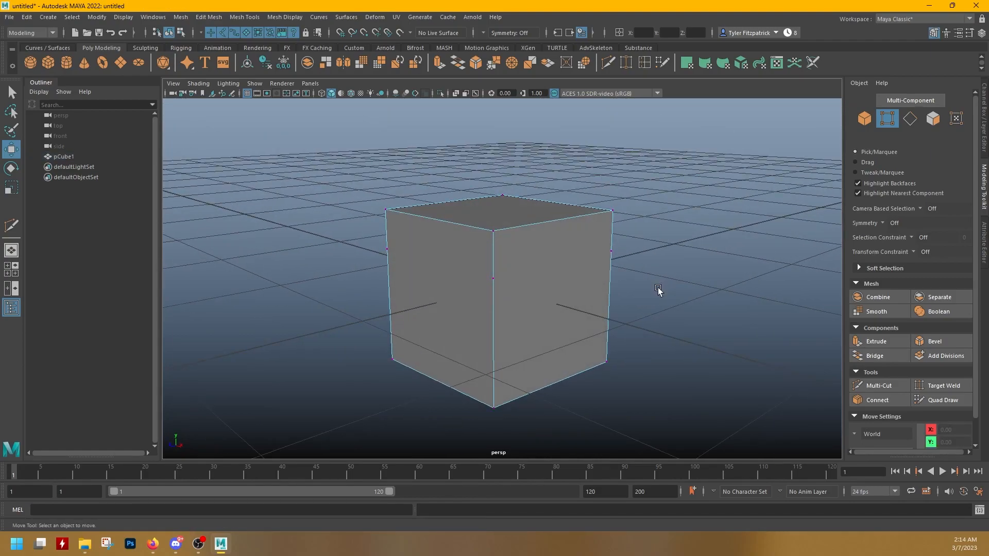
Undo the edge-only deletion, then try deleting the loop together with its vertices and undo that too
key("ctrl+z")
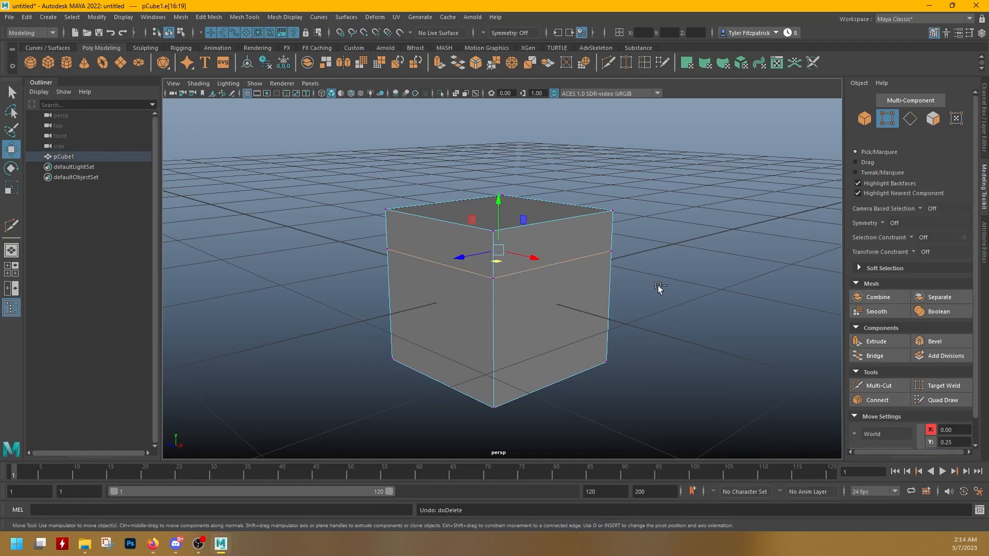
key("Delete")
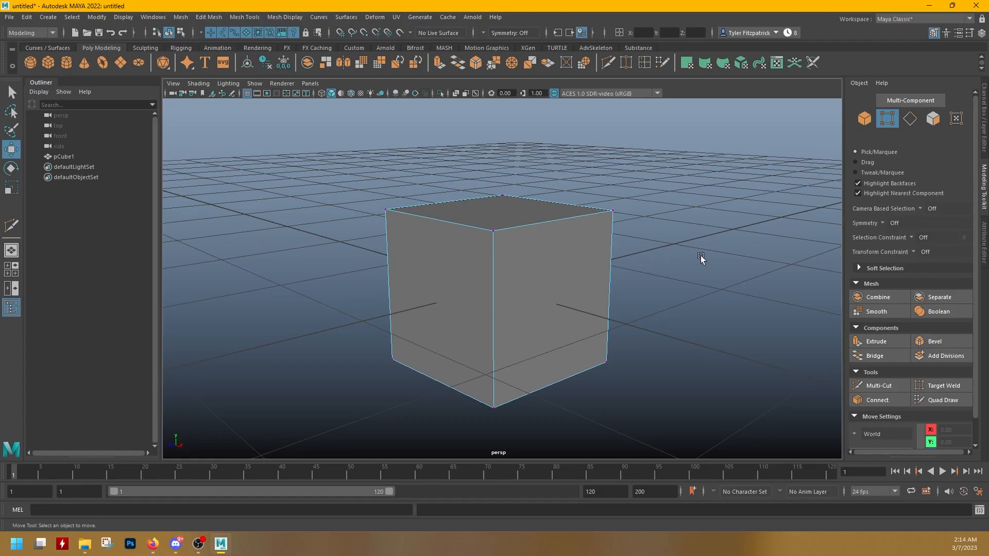
key("ctrl+z")
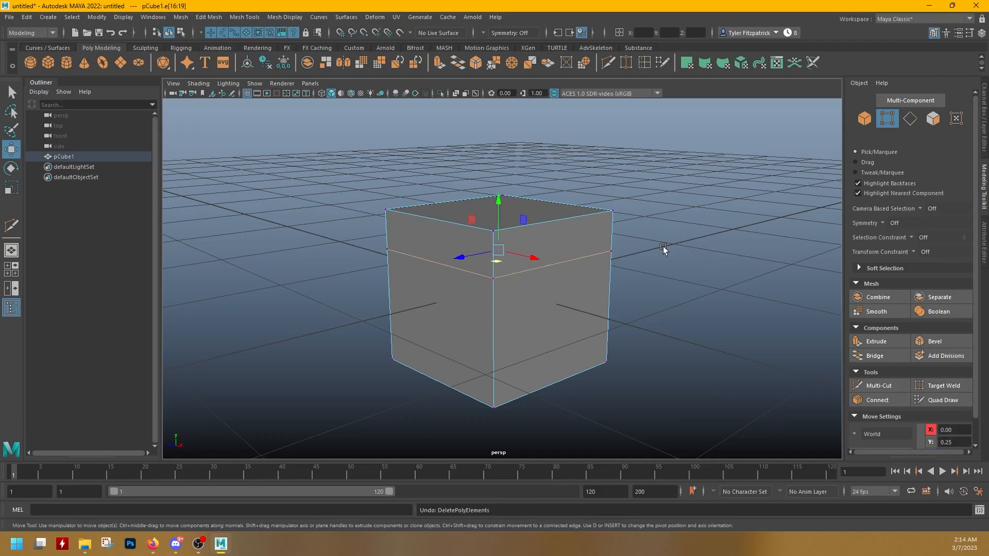
Delete the cube's selected horizontal edge loop together with its vertices using Delete Edge
right_click(677, 212)
right_click(677, 211, "shift")
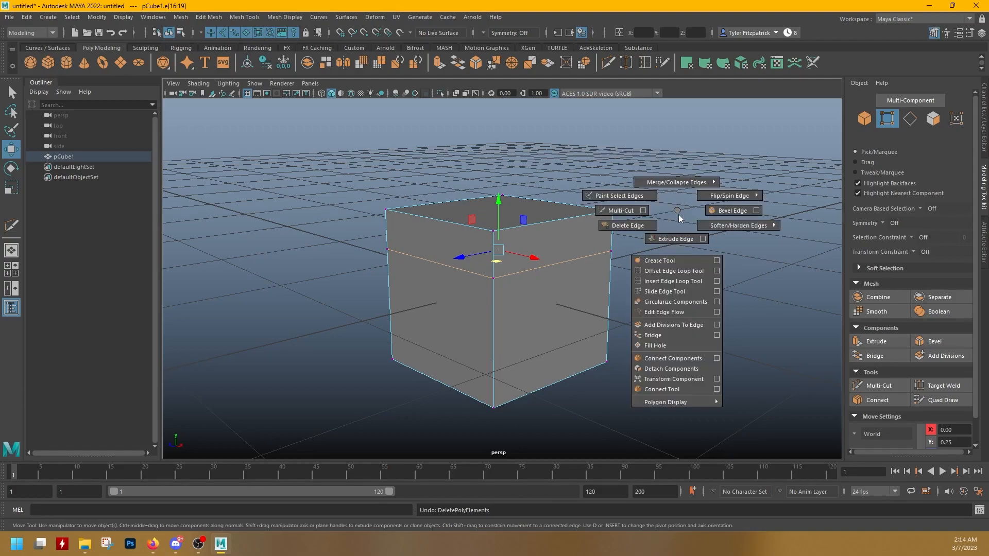
left_click(650, 226)
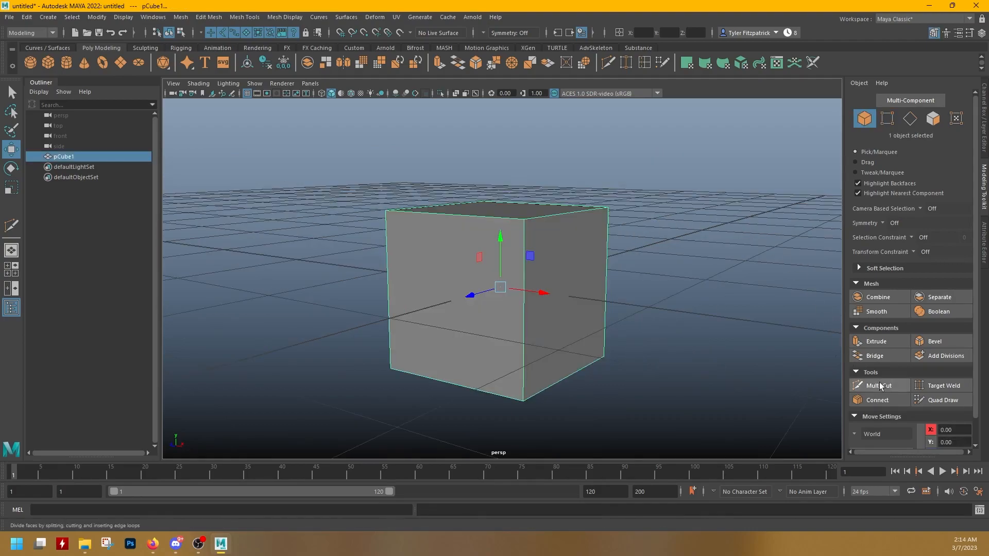
Cut a closed horizontal loop around all four sides of the cube near mid-height with the Multi-Cut tool
left_click(878, 385)
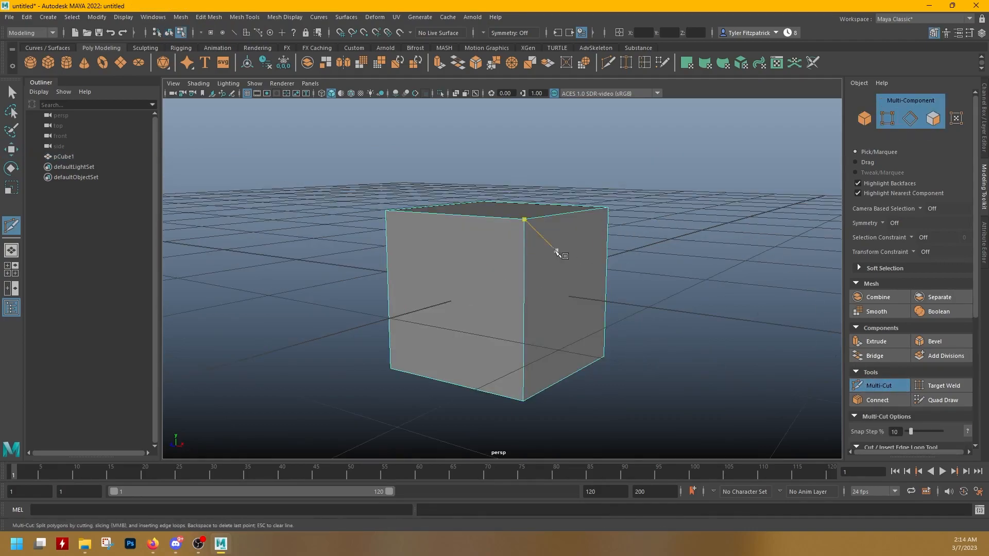
left_click_drag(626, 350, 649, 336, "alt")
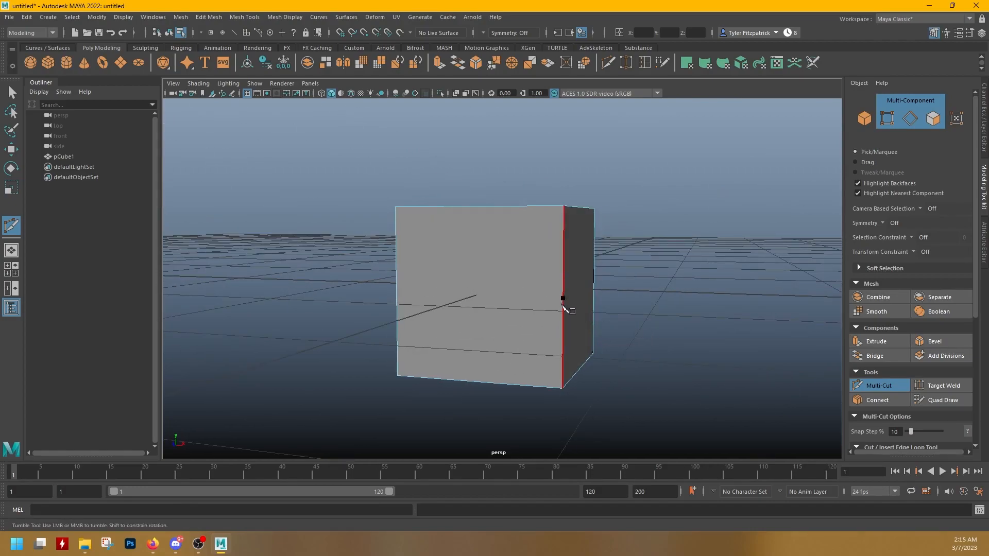
left_click(563, 299)
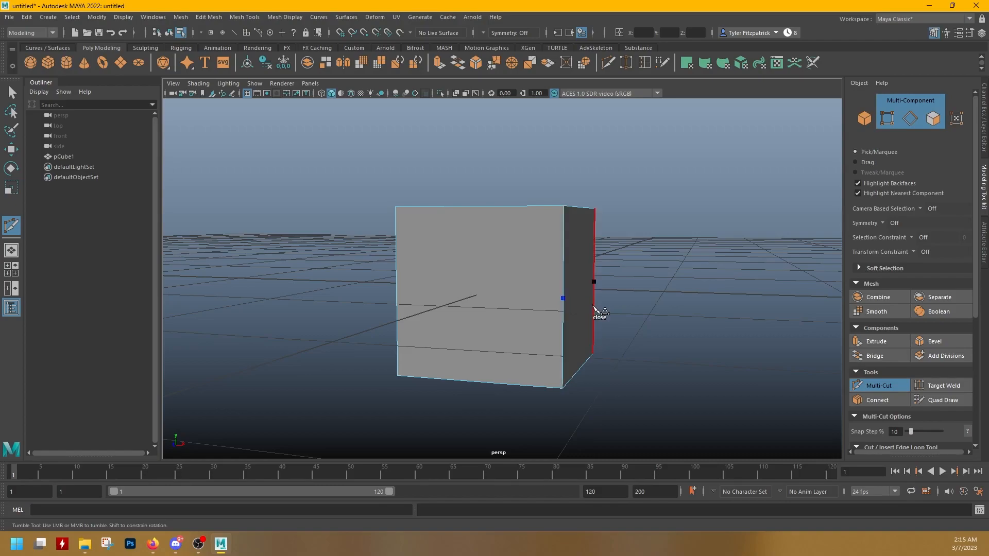
left_click_drag(571, 316, 492, 298, "alt")
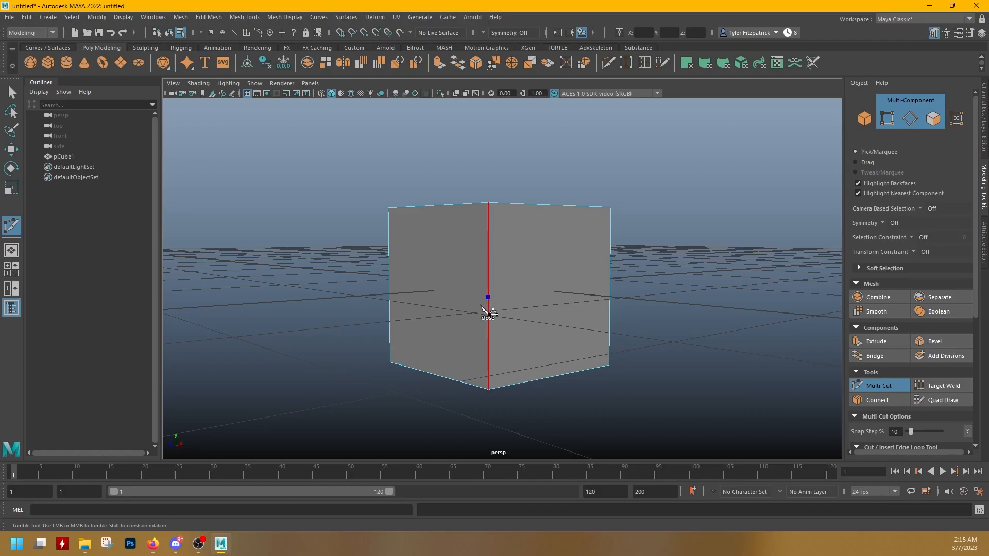
left_click_drag(484, 311, 439, 314, "alt")
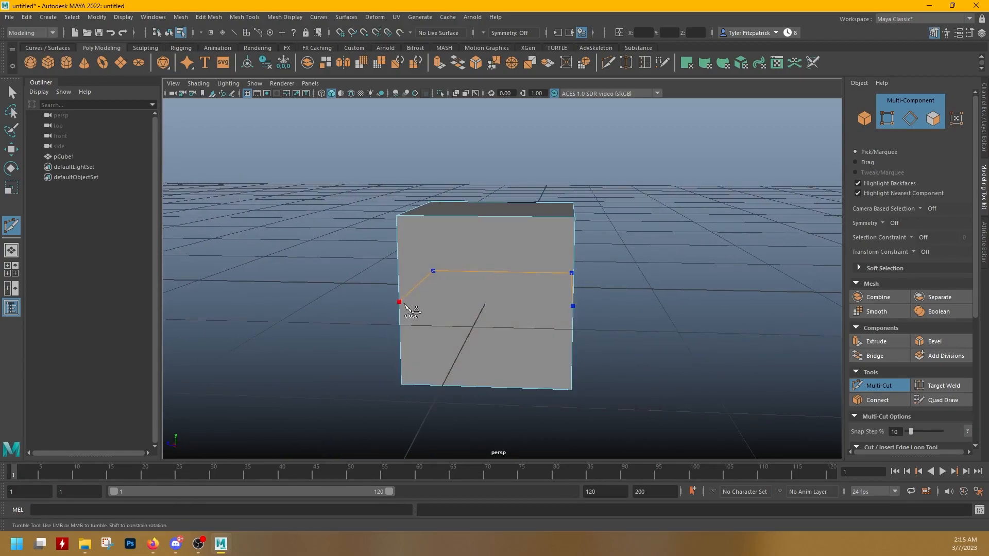
key("Return")
left_click_drag(449, 294, 512, 303, "alt")
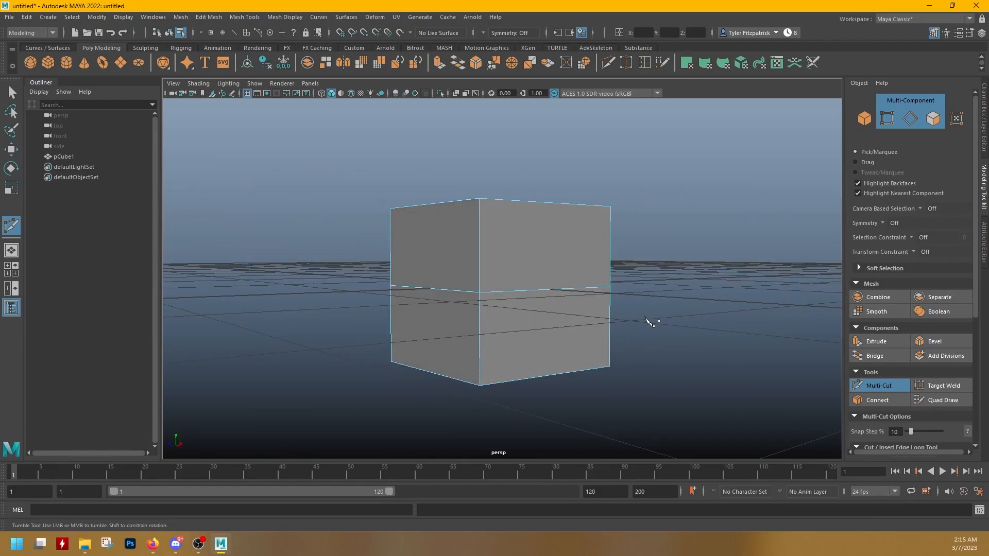
left_click_drag(620, 331, 557, 316, "alt")
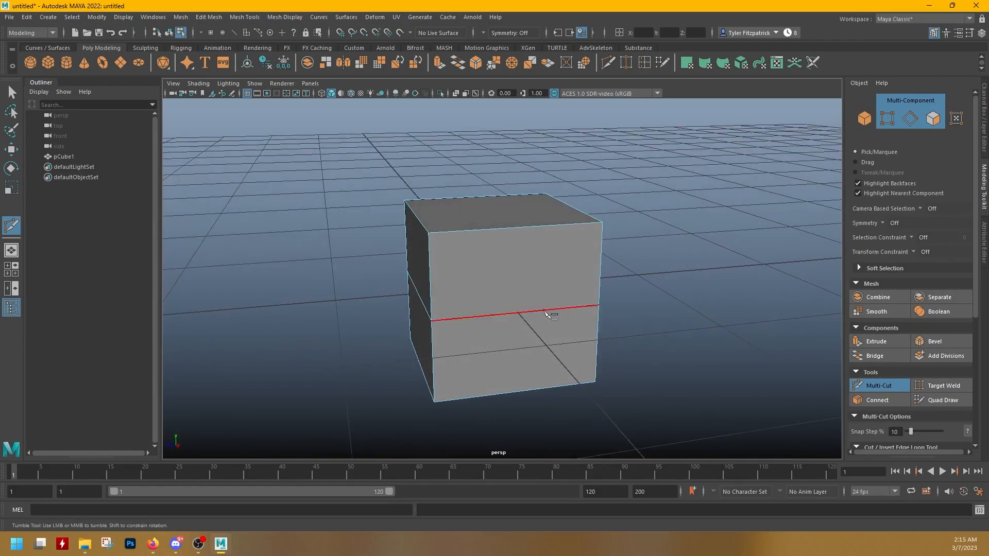
left_click(434, 402)
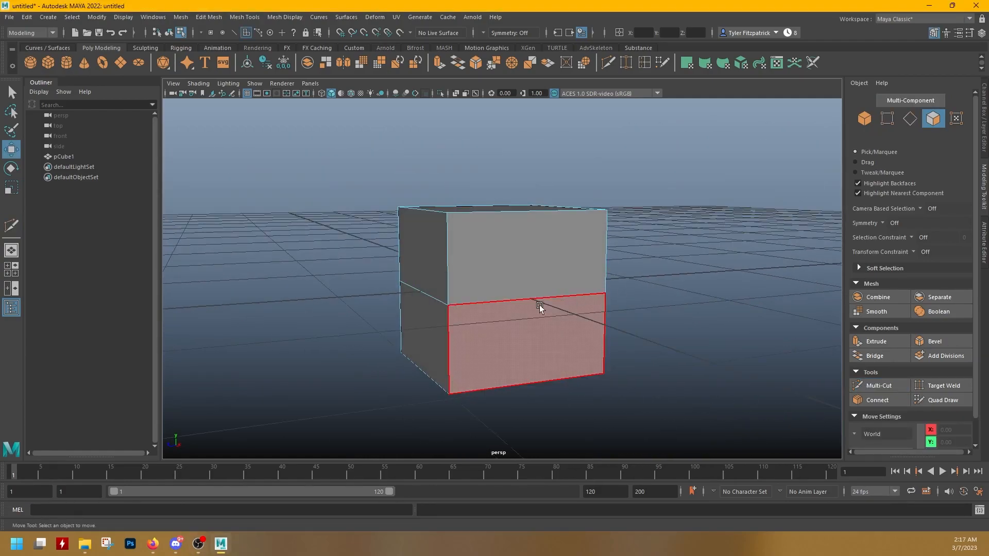
Insert three evenly spaced vertical edge loops across the cube's front and top faces with the Insert Edge Loop tool
left_click_drag(596, 309, 526, 254, "alt")
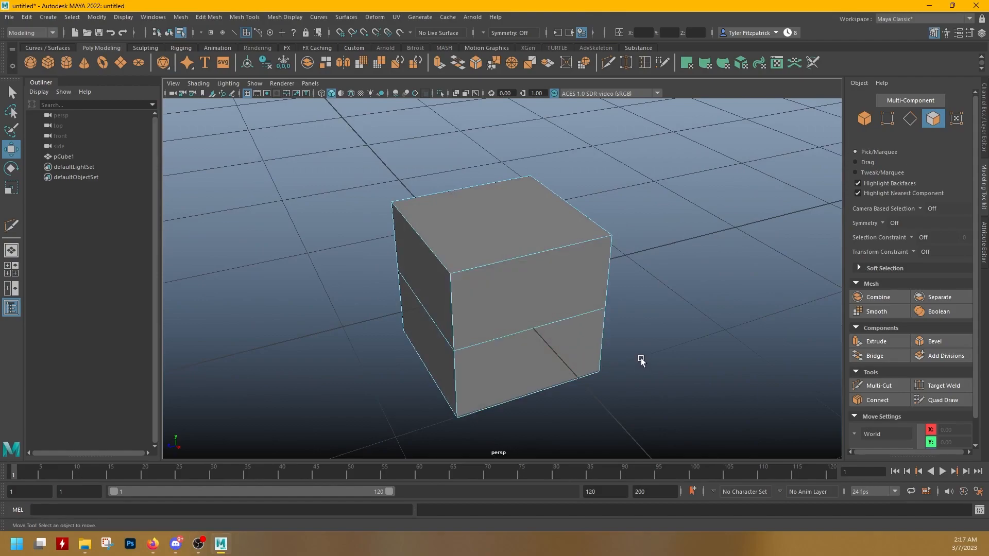
left_click(251, 18)
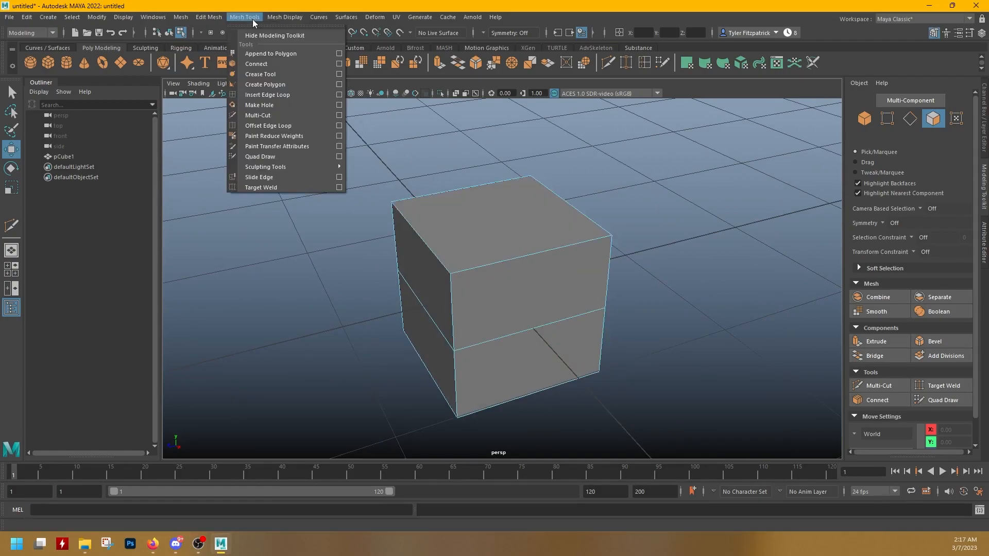
left_click(276, 95)
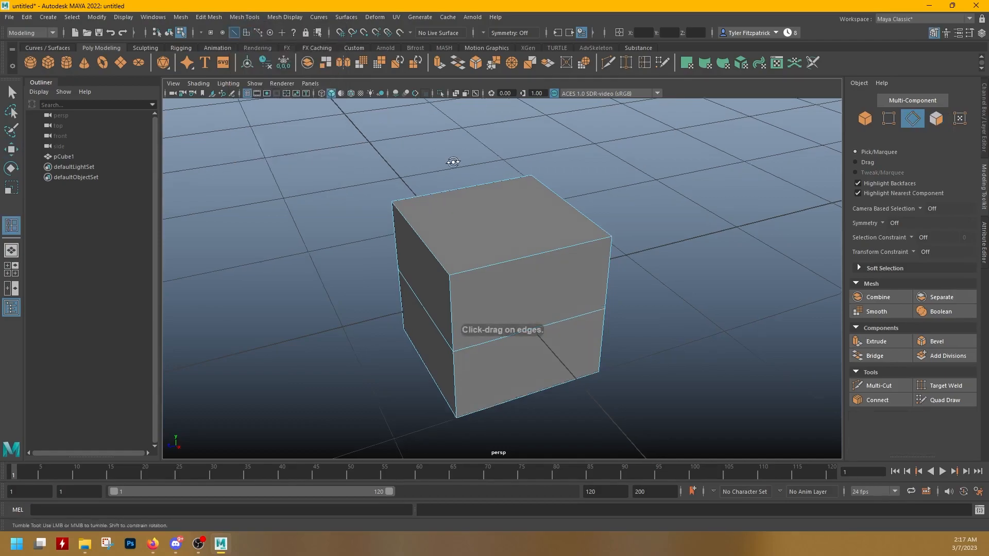
left_click_drag(452, 161, 473, 203, "alt")
left_click(502, 253)
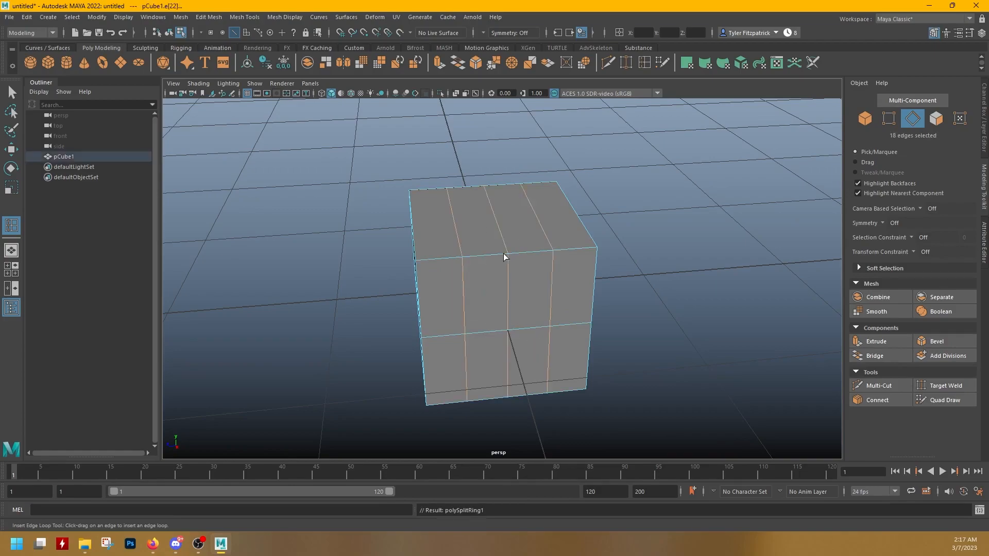
Open the Insert Edge Loop tool settings and insert a horizontal edge loop in the cube's upper and lower halves
left_click_drag(542, 271, 592, 255, "alt")
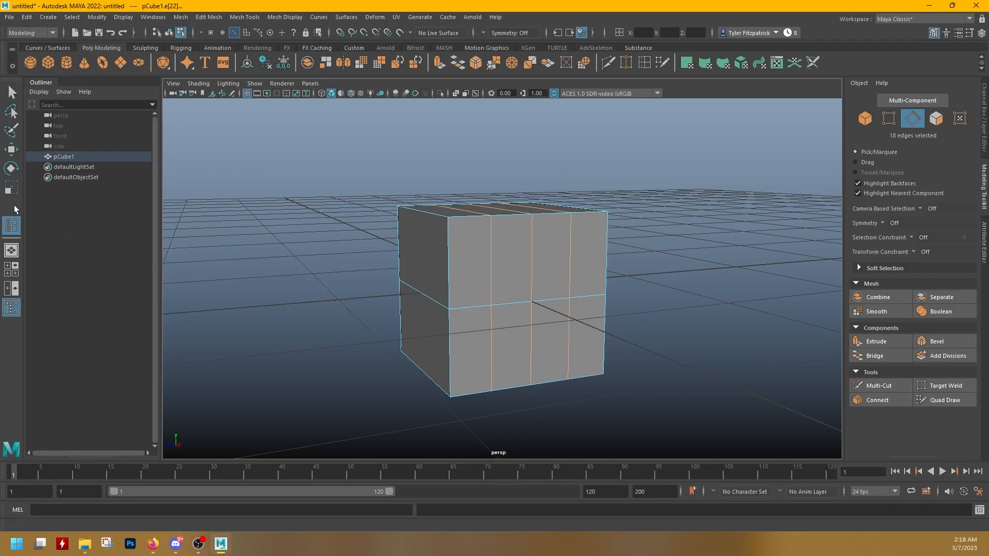
double_click(11, 231)
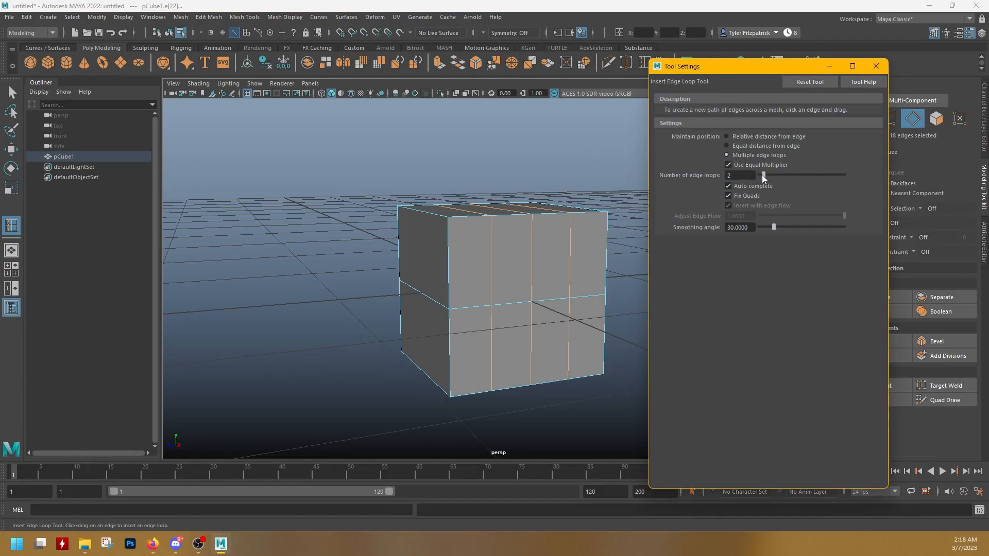
left_click_drag(552, 216, 542, 243, "alt")
left_click(540, 331)
left_click_drag(571, 329, 633, 268, "alt")
Set the number of edge loops to 3, insert the vertical loops across the undivided side face, and close the tool settings
left_click_drag(761, 175, 765, 179)
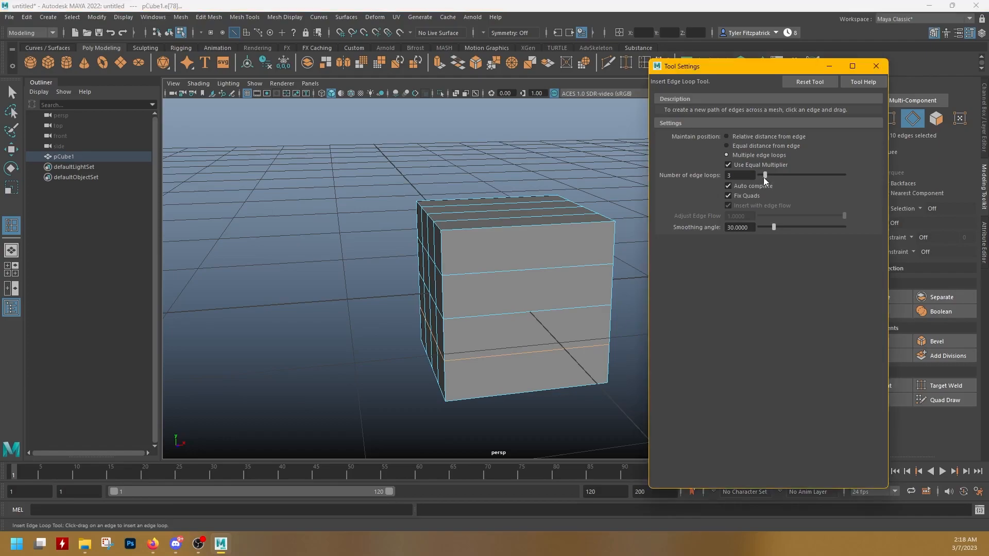
left_click(524, 233)
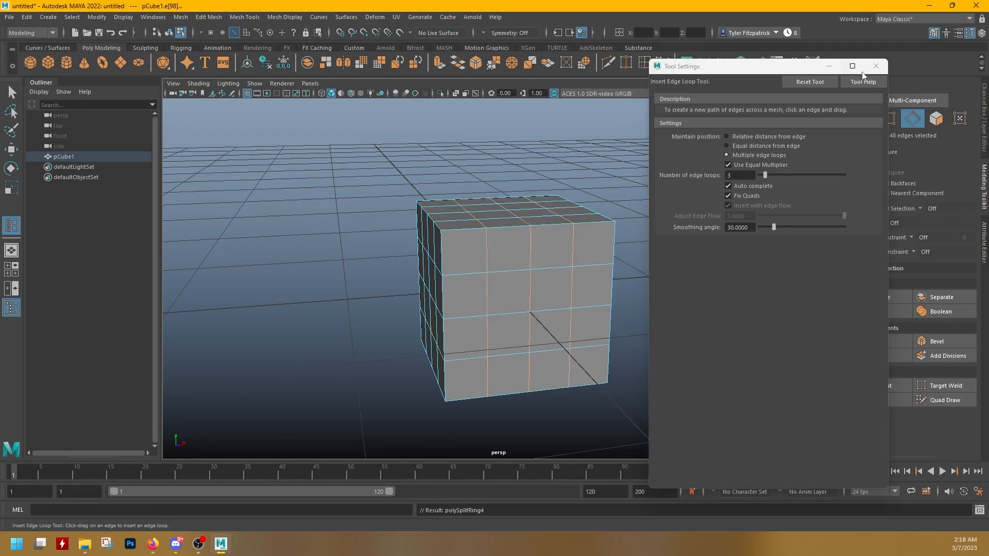
left_click(876, 66)
left_click_drag(771, 115, 656, 222, "alt")
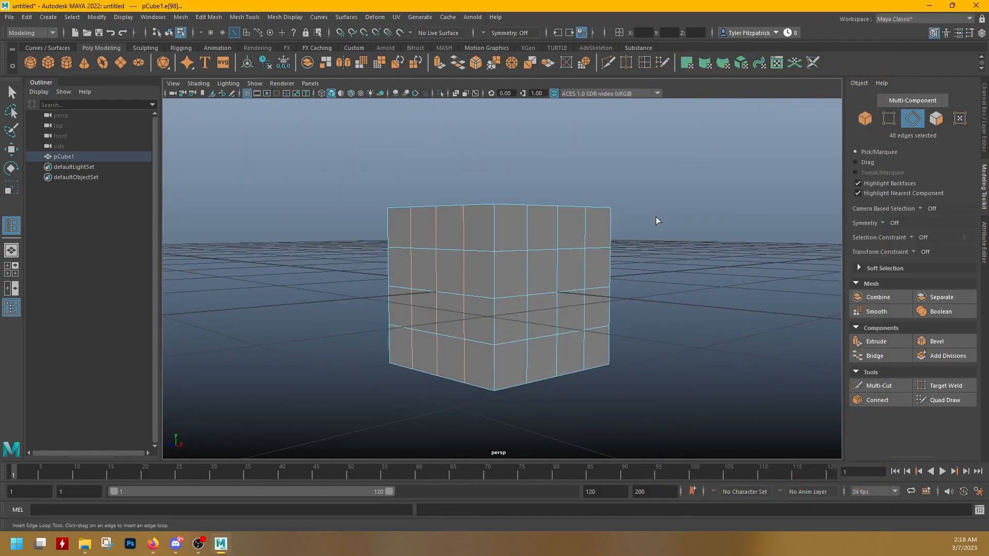
left_click_drag(467, 158, 468, 175, "alt")
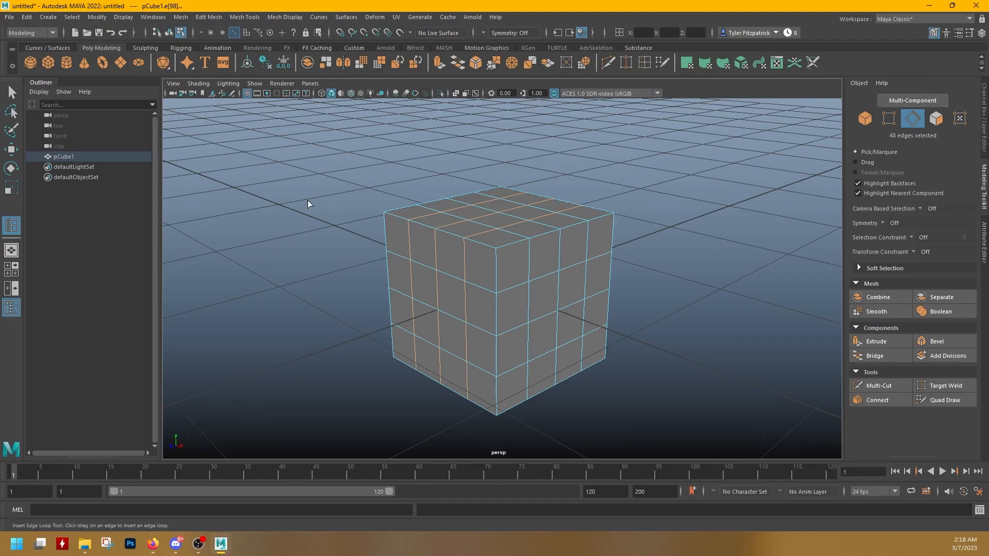
Try adding Insert Edge Loop as a shelf shortcut ahead of the green UV tools, and remove it again
left_click(283, 18)
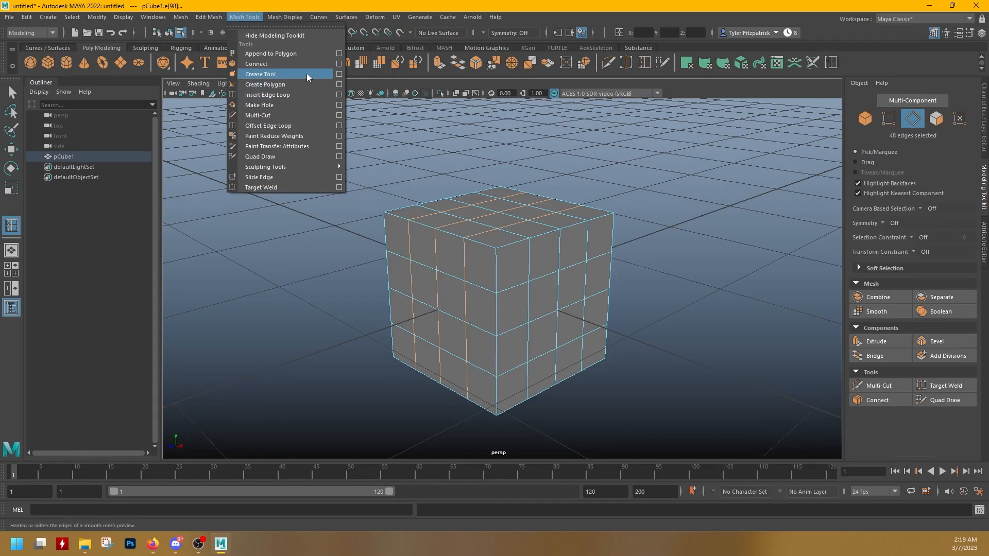
left_click(870, 67)
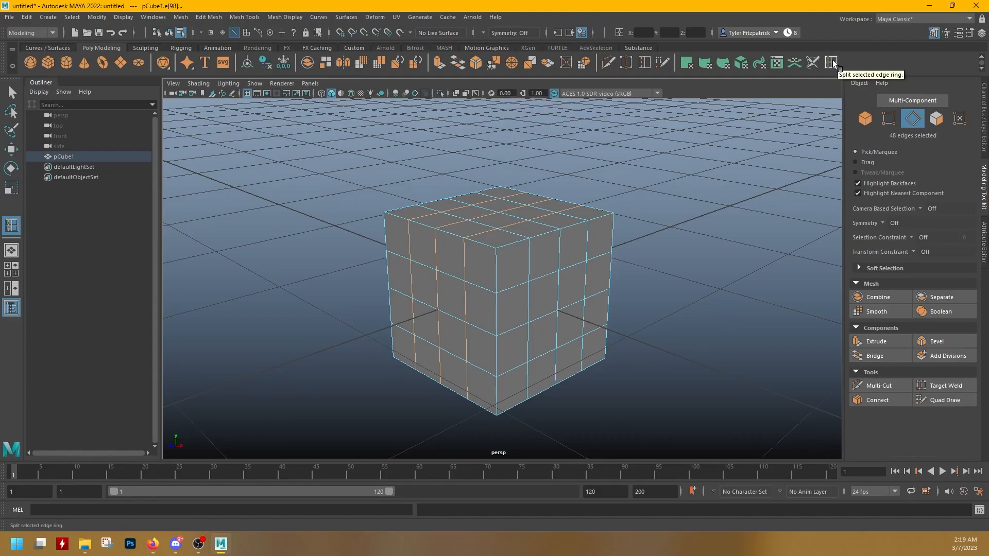
middle_click_drag(807, 70, 688, 64)
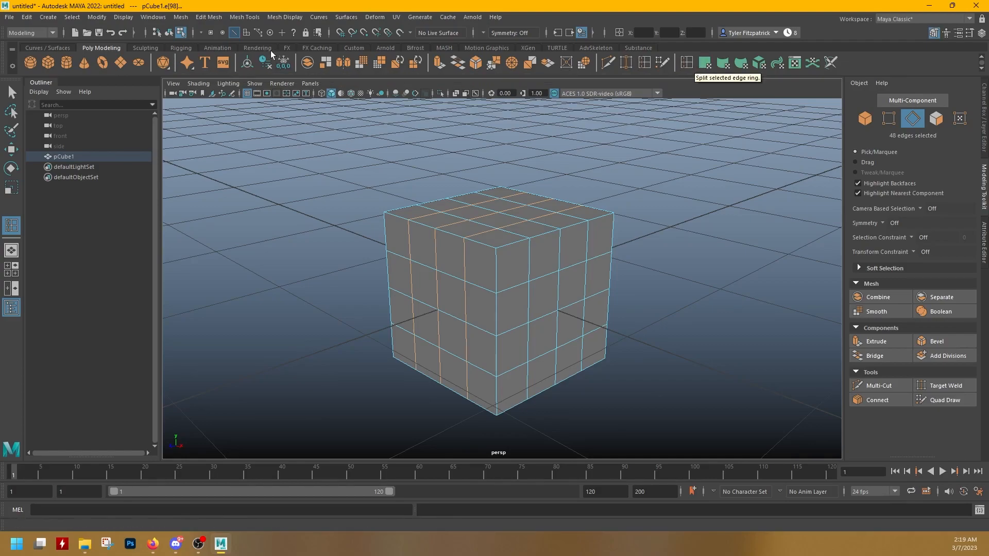
right_click(693, 65)
left_click(719, 98)
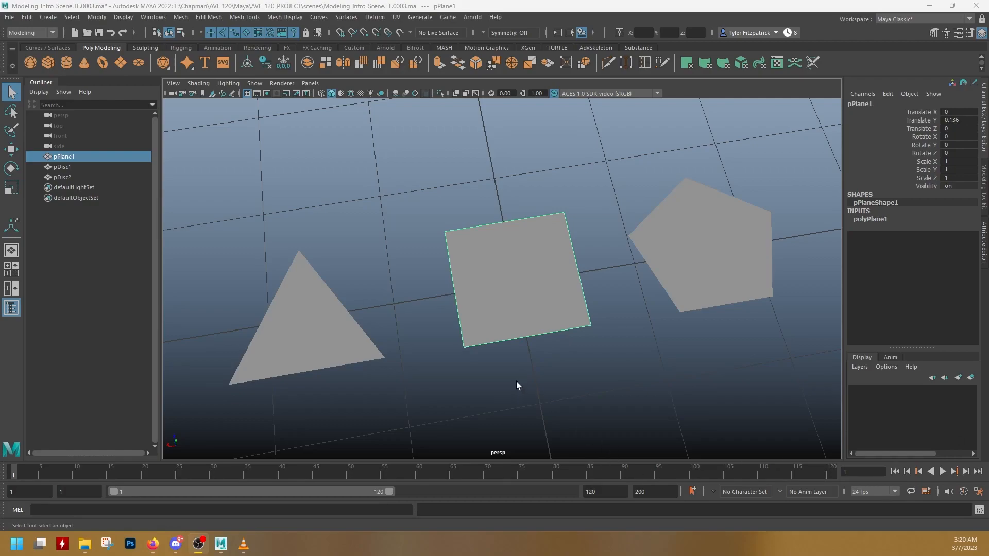
Select the triangle, square and pentagon meshes in turn to compare their three-, four- and five-sided faces
left_click(299, 337)
left_click(500, 311)
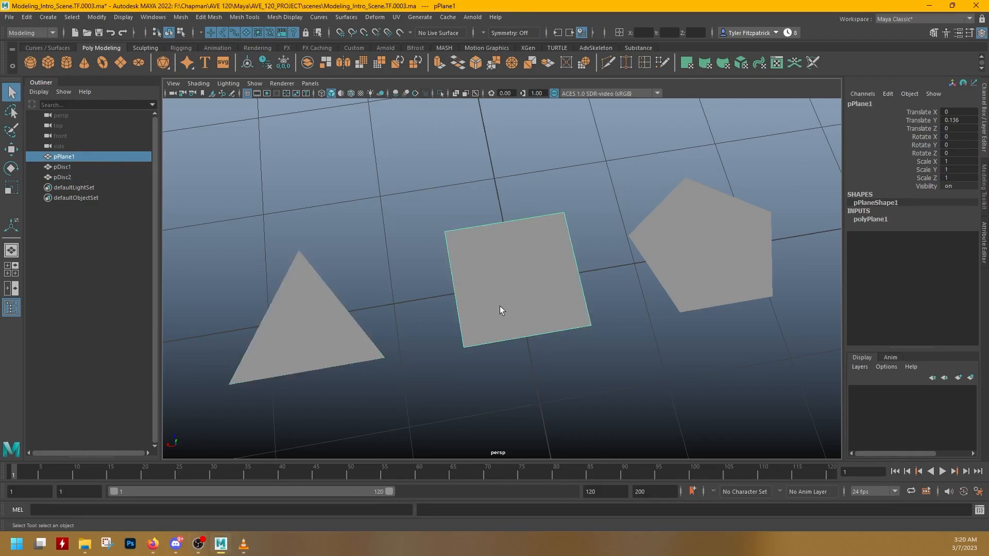
left_click(705, 269)
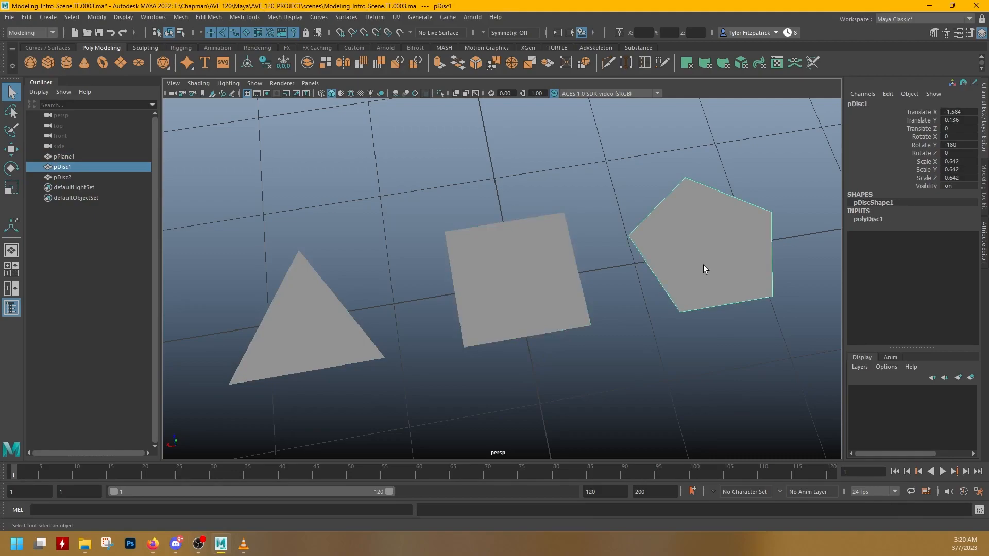
left_click_drag(666, 307, 653, 301, "alt")
left_click(339, 299)
left_click_drag(339, 299, 463, 364, "alt")
left_click(592, 318)
mouse_move(592, 318)
middle_mouse_down("alt")
mouse_move(613, 304)
mouse_move(585, 305)
middle_mouse_up("alt")
left_click_drag(584, 304, 627, 295, "alt")
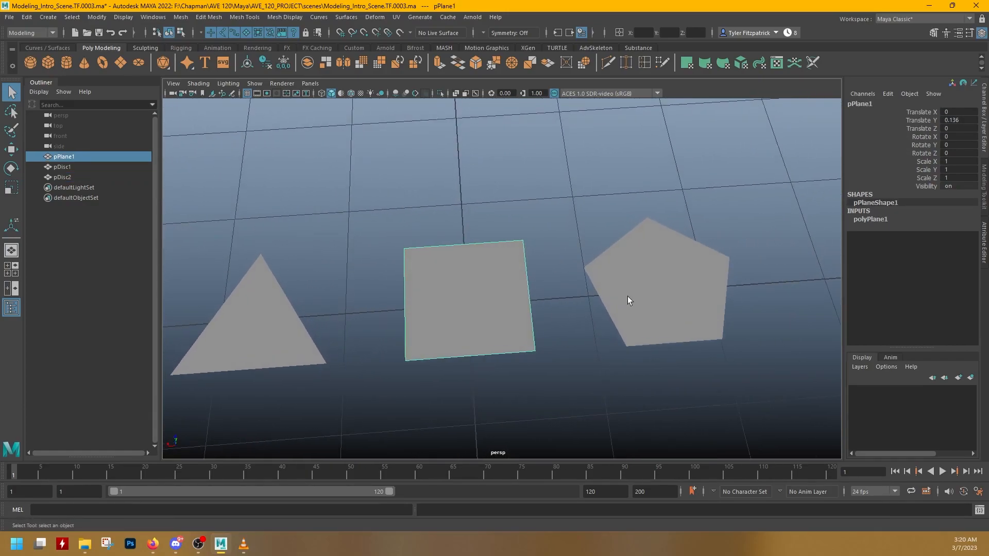
left_click(627, 295)
middle_click_drag(703, 307, 619, 323, "alt")
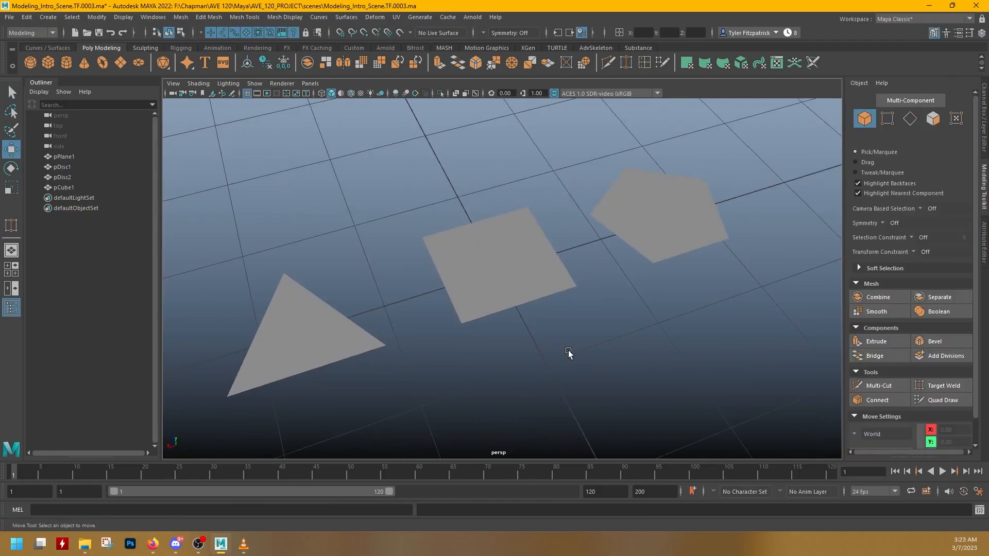
Smooth the square plane with 3 divisions and clear the selection
left_click_drag(570, 353, 589, 363, "alt")
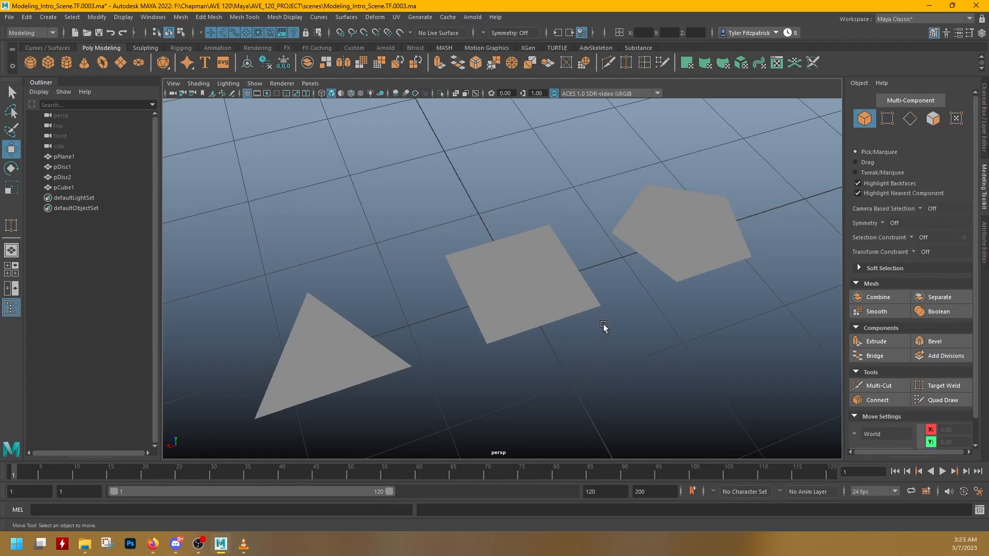
left_click(561, 289)
left_click_drag(789, 289, 642, 284, "alt")
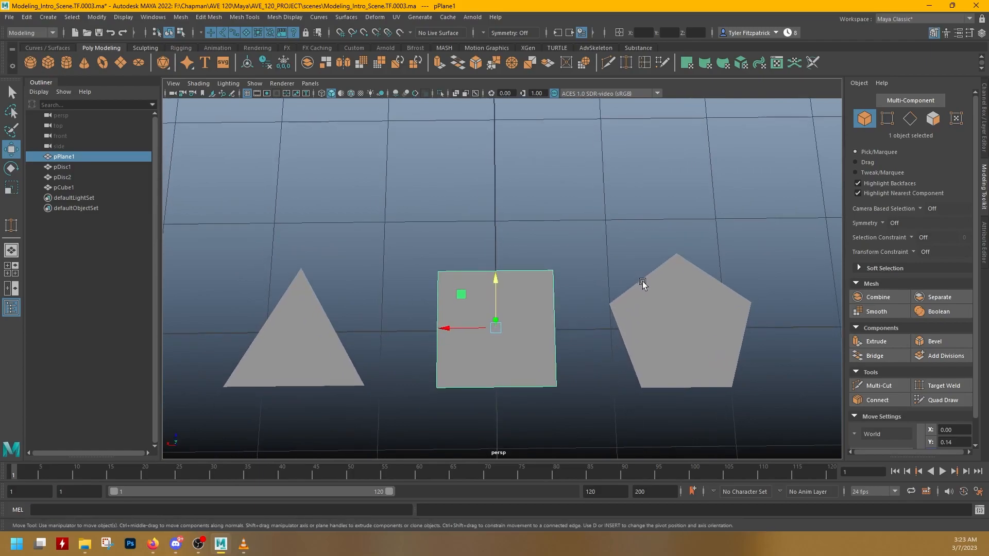
right_click_drag(581, 292, 621, 291, "alt")
middle_click_drag(609, 308, 632, 263, "alt")
right_click_drag(632, 263, 596, 258, "alt")
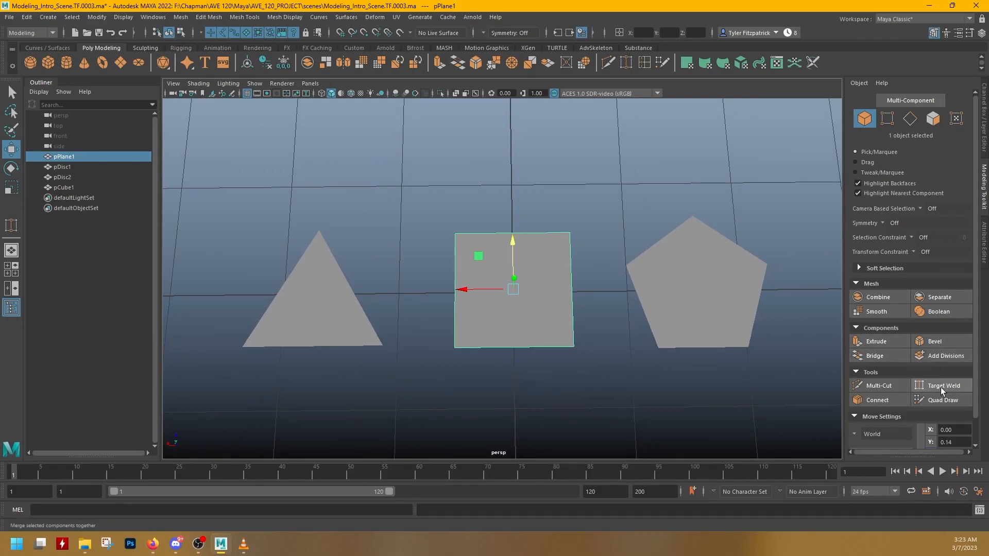
left_click(876, 312)
left_click_drag(705, 206, 721, 207)
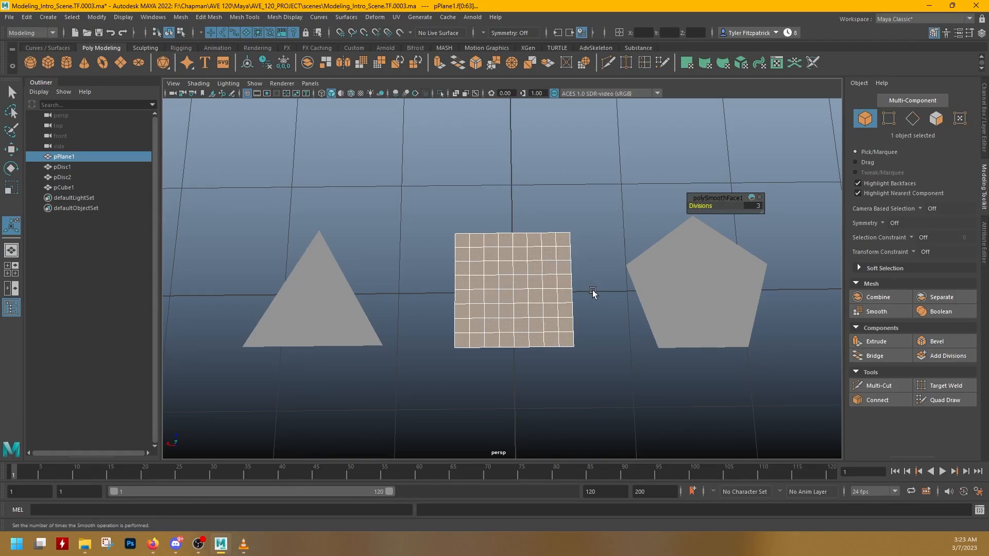
left_click_drag(563, 259, 532, 283, "alt")
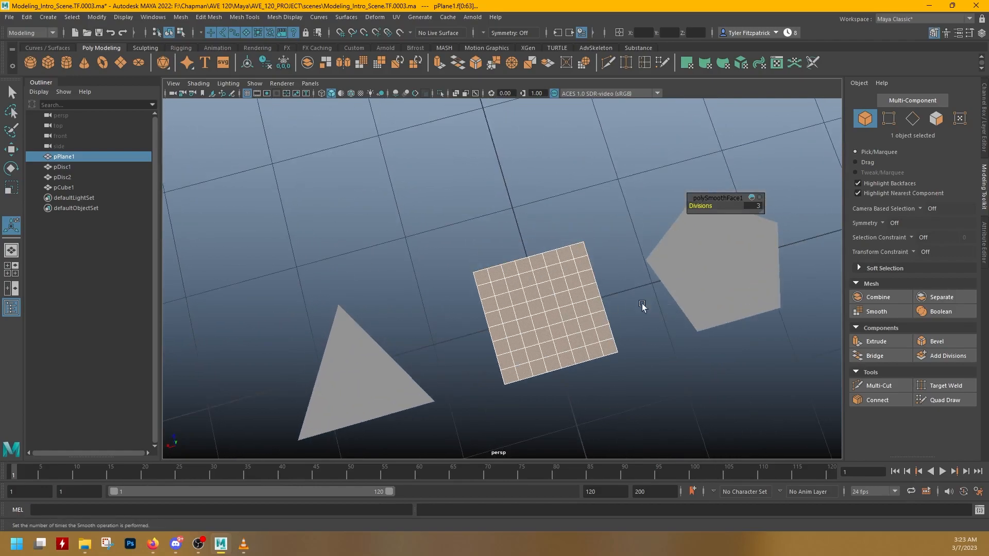
left_click(634, 333)
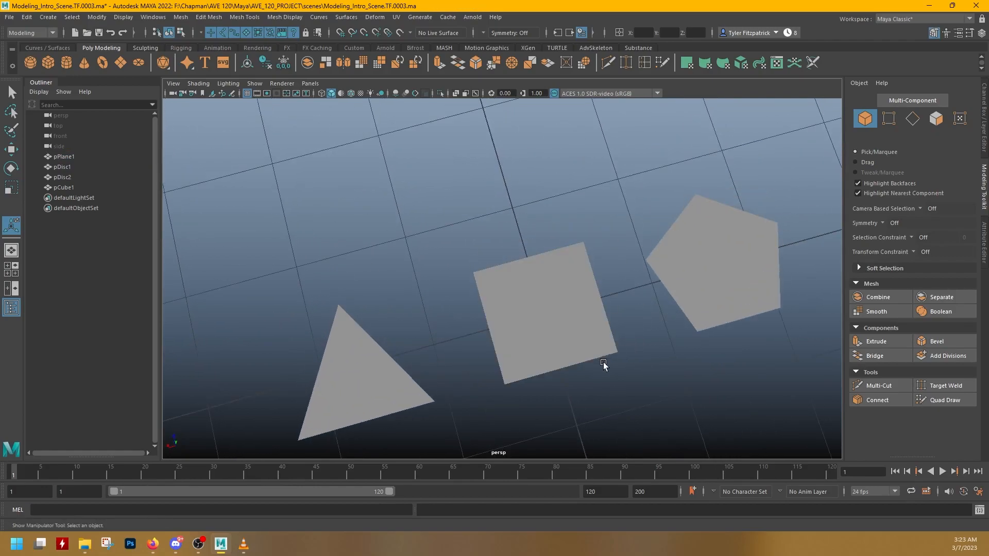
middle_click_drag(598, 369, 640, 333, "alt")
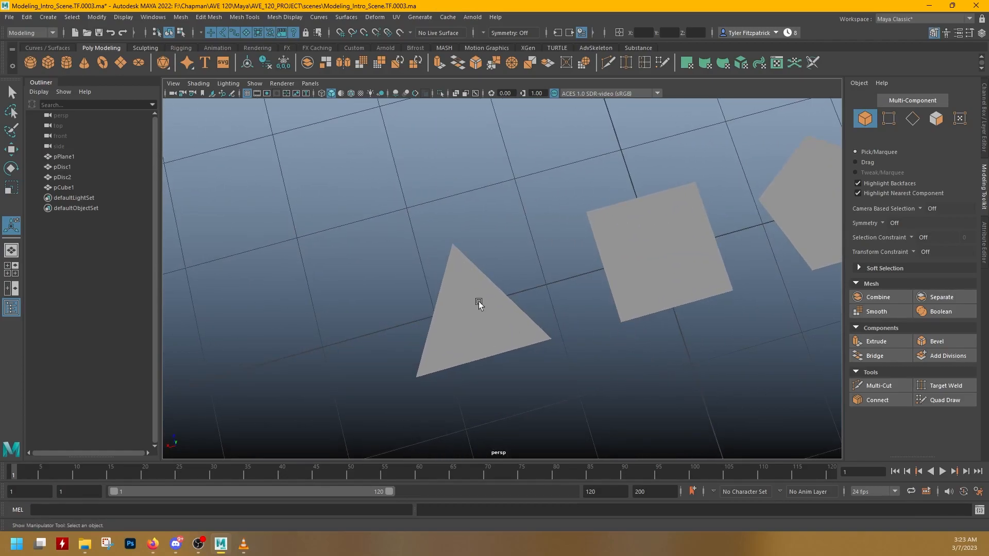
Select the triangle mesh, then select and frame the subdivided cube to examine the triangular faces on its side
left_click(478, 304)
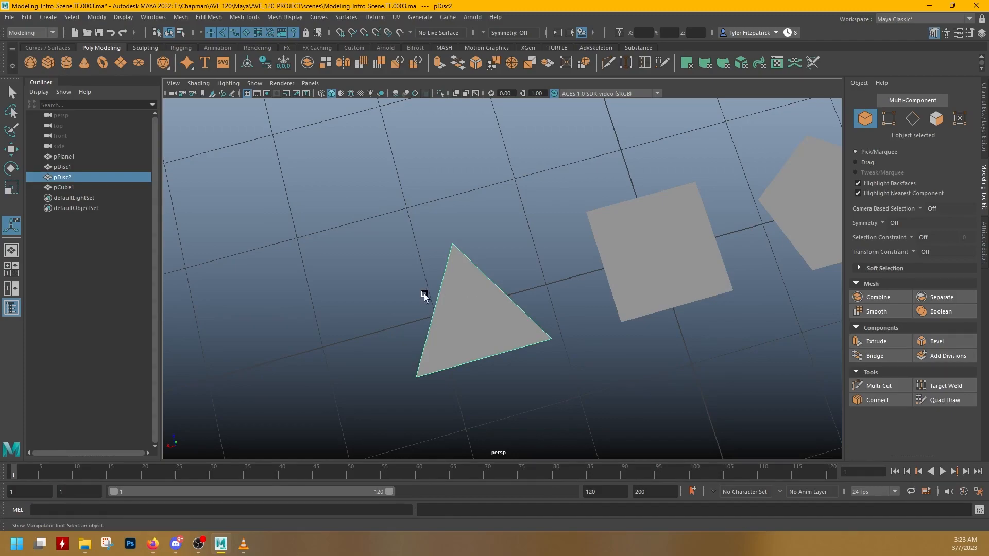
middle_click_drag(712, 334, 703, 368, "alt")
scroll(715, 348, "down", 6)
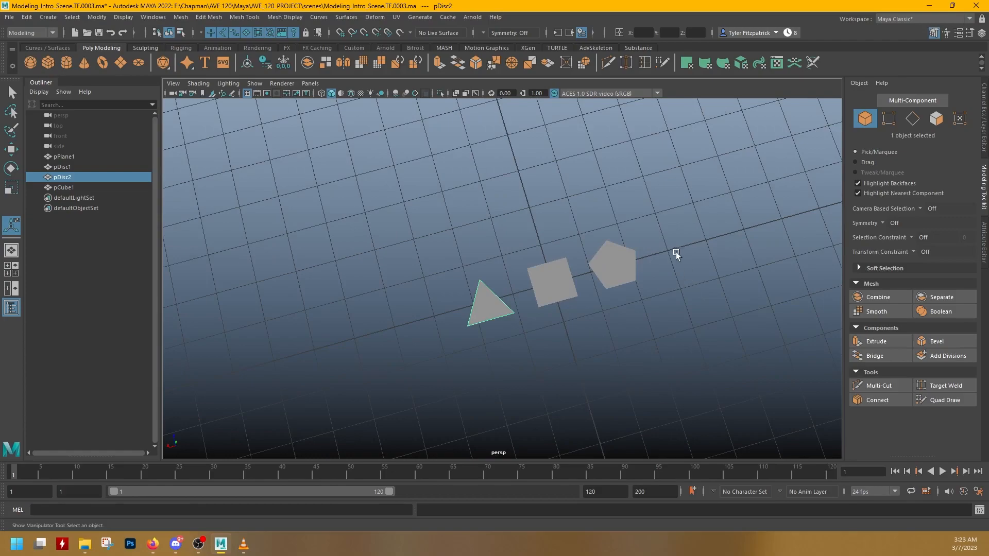
scroll(626, 243, "up", 3)
middle_click_drag(625, 214, 582, 343, "alt")
left_click_drag(582, 343, 585, 227, "alt")
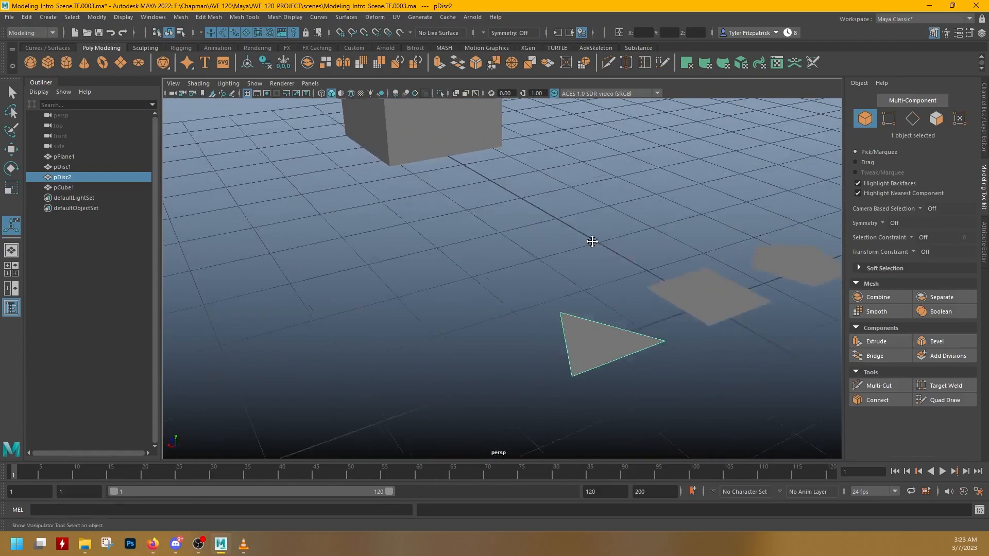
middle_click_drag(585, 227, 660, 362, "alt")
left_click(533, 245)
scroll(556, 262, "up", 4)
left_click_drag(556, 375, 541, 324, "alt")
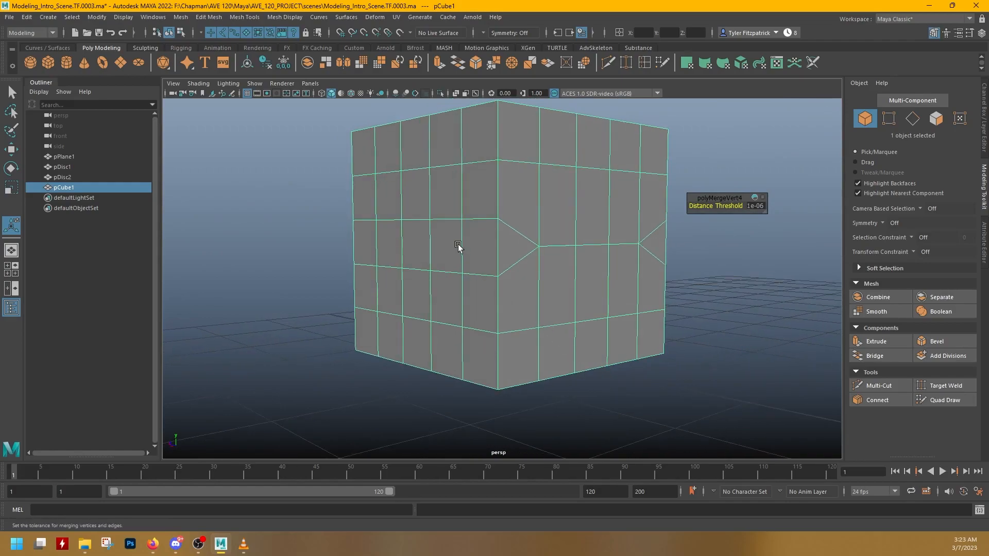
key("f")
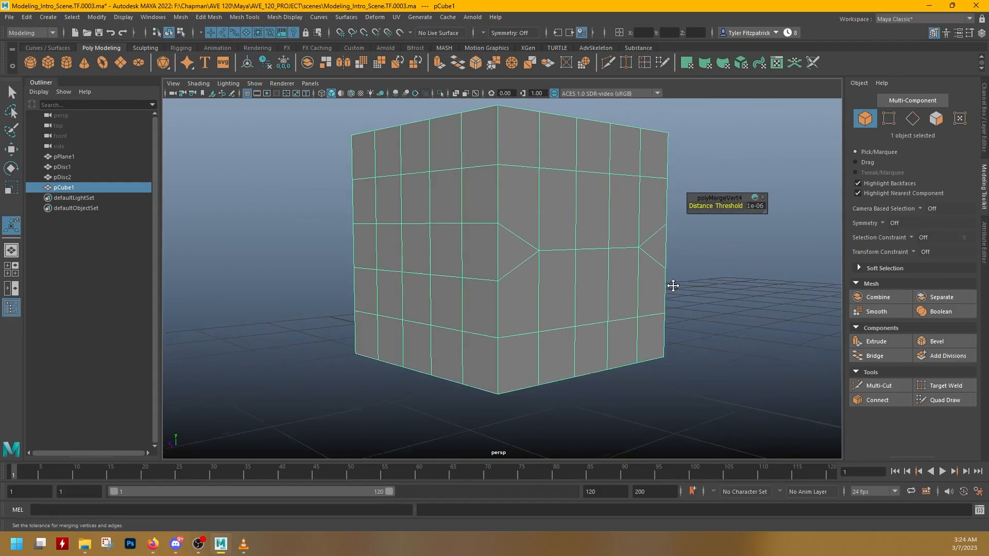
Try inserting horizontal edge loops with Multi-Cut through the cube's upper rows, then leave the tool
left_click(879, 386)
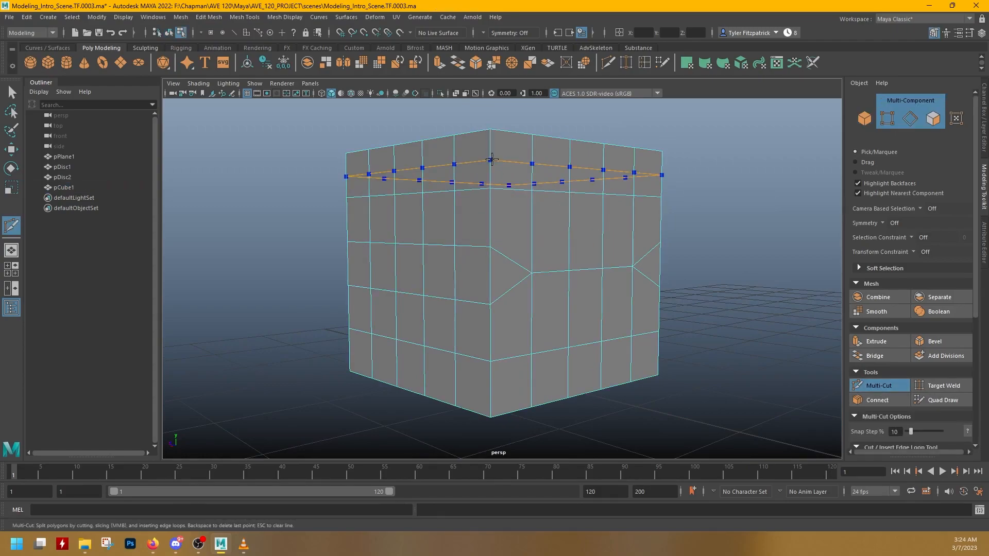
left_click(492, 160, "ctrl")
left_click(568, 270)
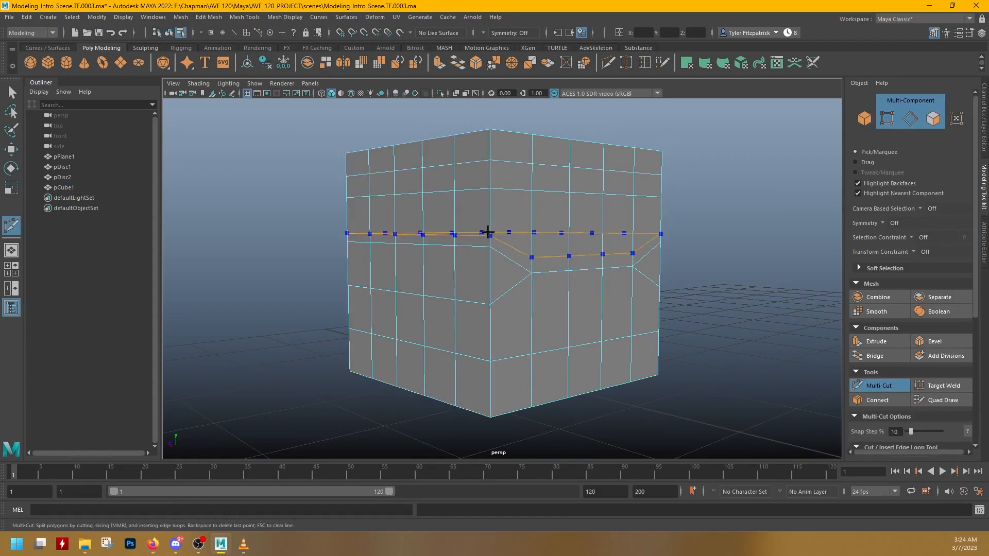
left_click(490, 218, "ctrl")
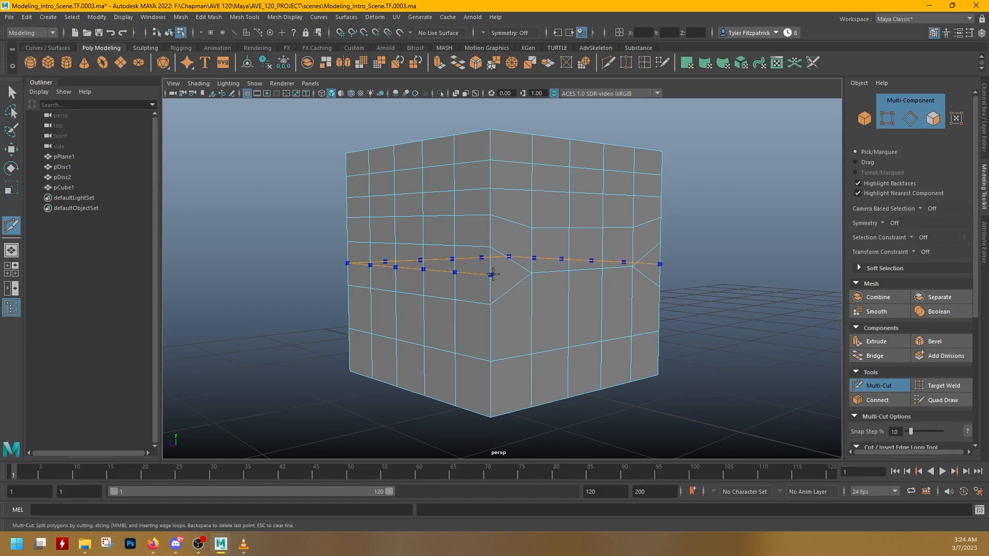
left_click_drag(572, 402, 541, 382, "alt")
left_click_drag(665, 295, 557, 346, "alt")
key("q")
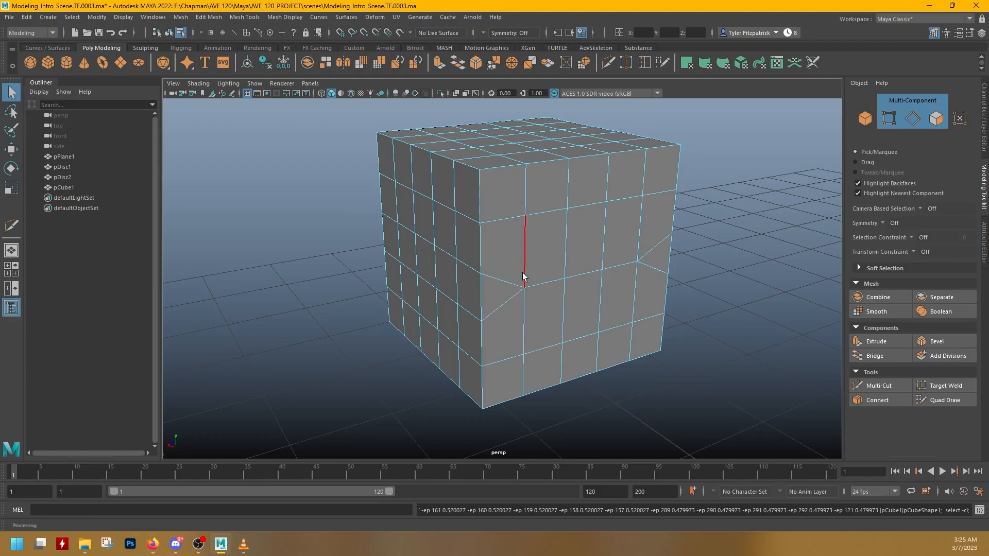
Select the triangular face beside the cube's vertical corner edge, examine the surrounding edge flow, and return to object mode
right_click_drag(509, 262, 505, 301)
left_click(504, 292)
left_click_drag(505, 311, 523, 294, "alt")
right_click_drag(523, 293, 678, 278, "alt")
left_click_drag(678, 278, 621, 357, "alt")
right_click_drag(621, 358, 523, 346, "alt")
left_click_drag(523, 347, 530, 347, "alt")
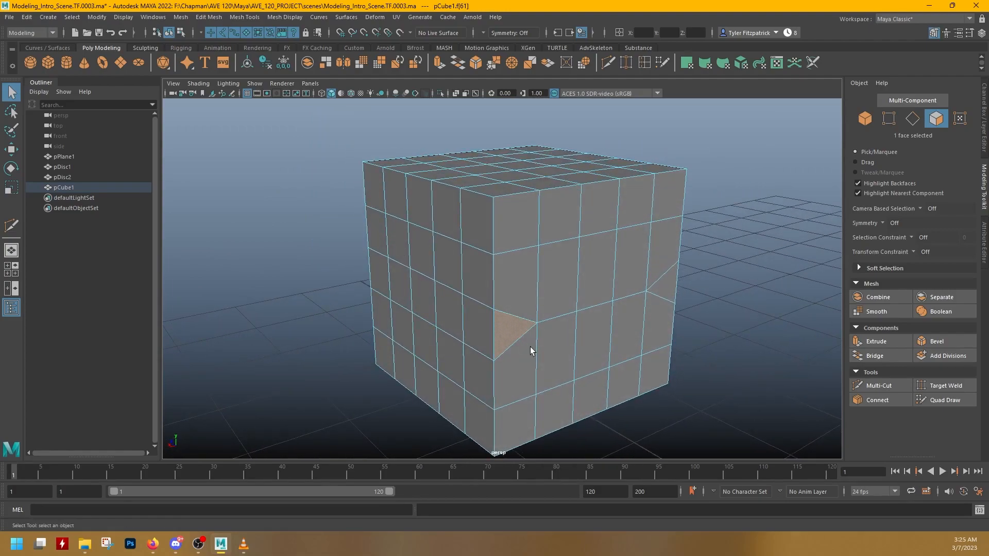
left_click_drag(530, 347, 499, 276, "alt")
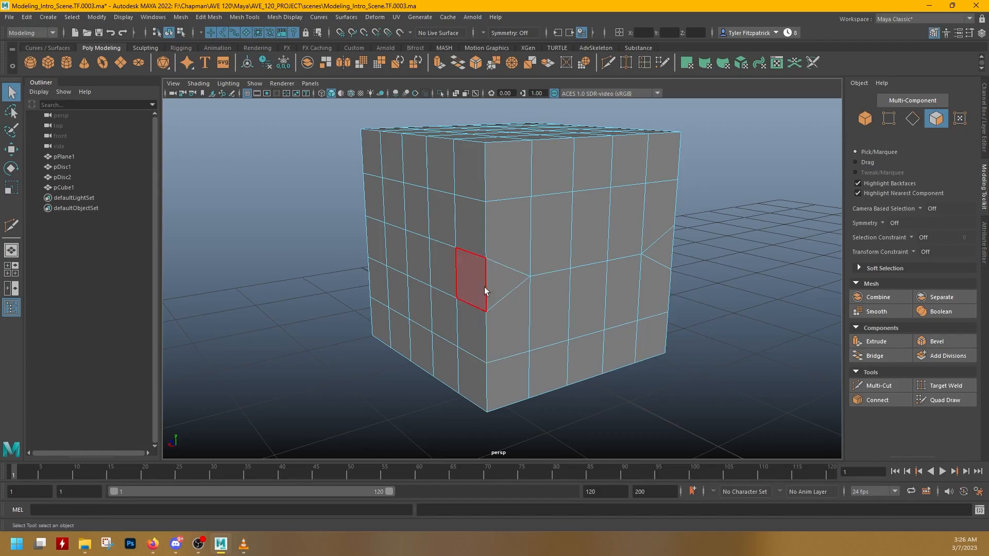
left_click_drag(484, 287, 512, 341, "alt")
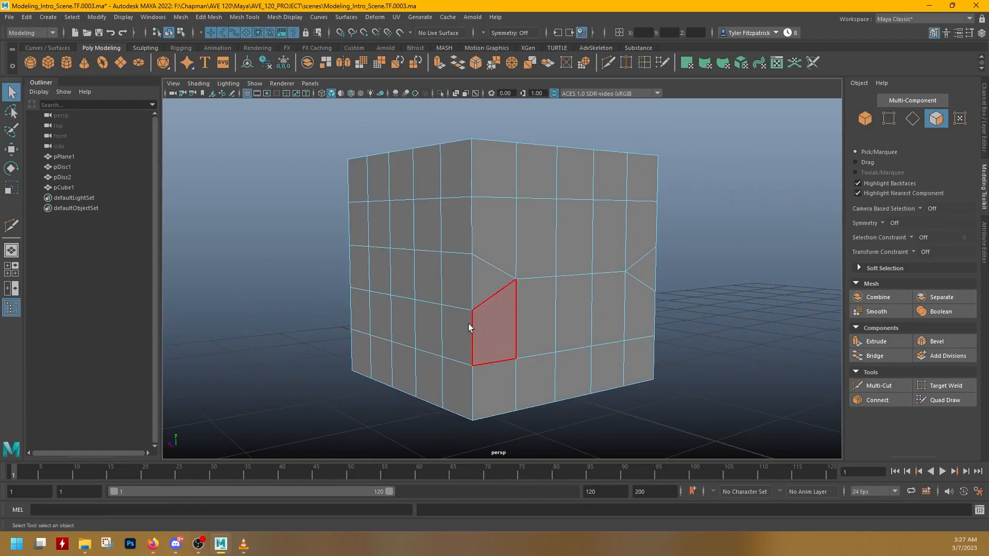
mouse_move(575, 286)
left_mouse_down("alt")
mouse_move(567, 313)
mouse_move(569, 302)
left_mouse_up("alt")
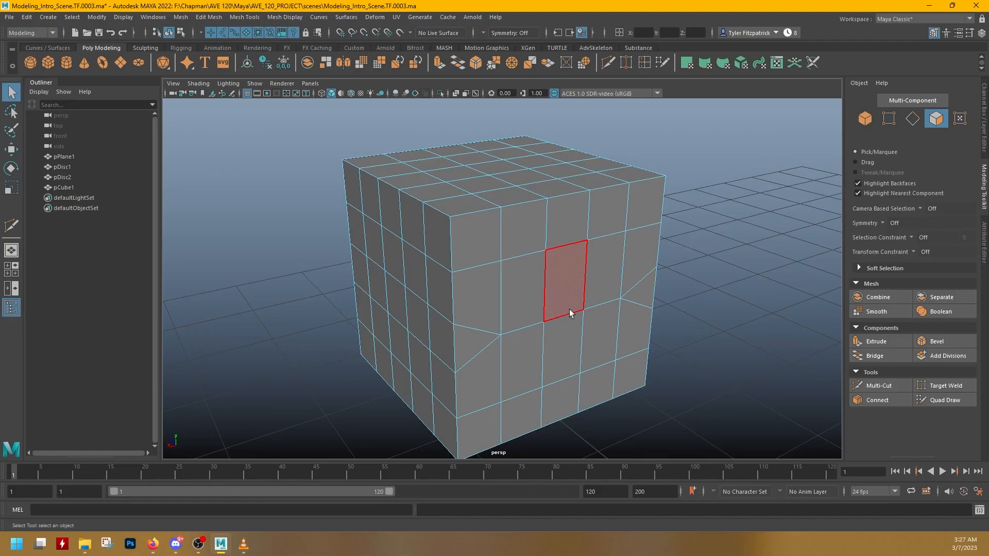
key("F8")
scroll(570, 309, "down", 2)
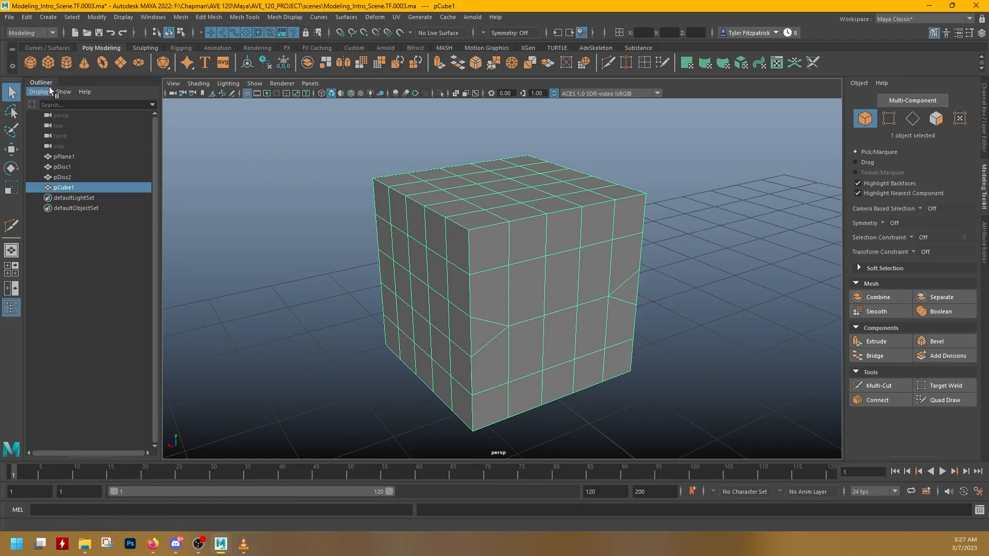
Create a polygon sphere and move it out in front of the cube
left_click(31, 63)
middle_click_drag(643, 283, 396, 216, "alt")
scroll(406, 258, "down", 5)
key("w")
left_click_drag(522, 436, 375, 291)
scroll(390, 293, "up", 3)
left_click_drag(453, 277, 450, 307, "alt")
right_click_drag(479, 309, 614, 281, "alt")
middle_click_drag(614, 281, 600, 312, "alt")
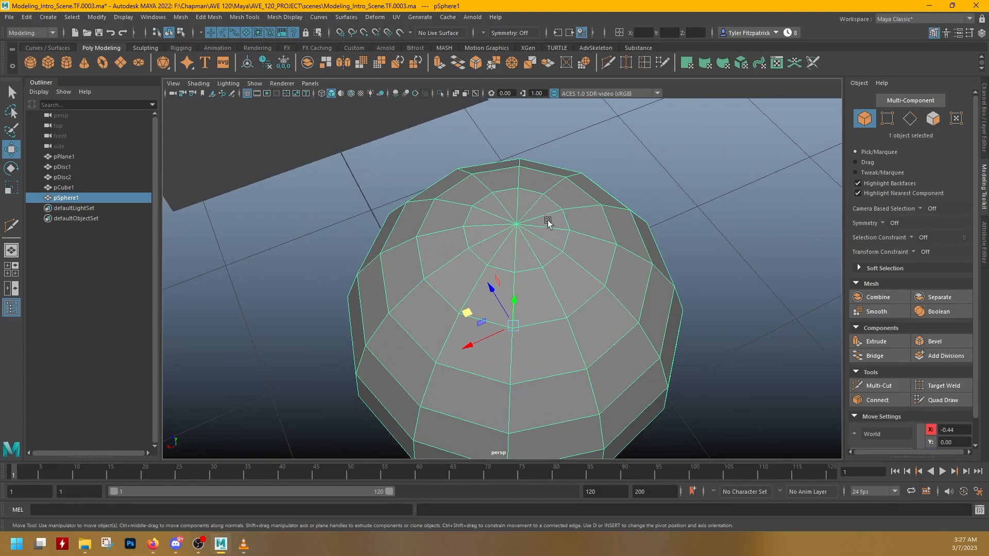
Delete every other edge radiating from the sphere's top pole so pairs of triangles merge, and leave edge mode
left_click_drag(551, 282, 563, 307, "alt")
right_click_drag(537, 272, 542, 234, "alt")
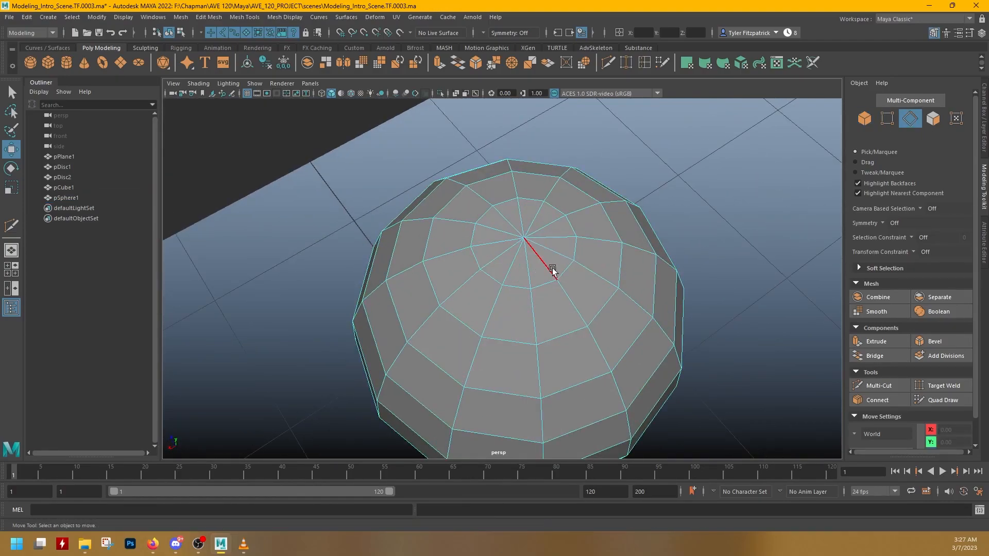
left_click_drag(557, 282, 542, 292, "alt")
key("q")
left_click(499, 305)
left_click(468, 281, "shift")
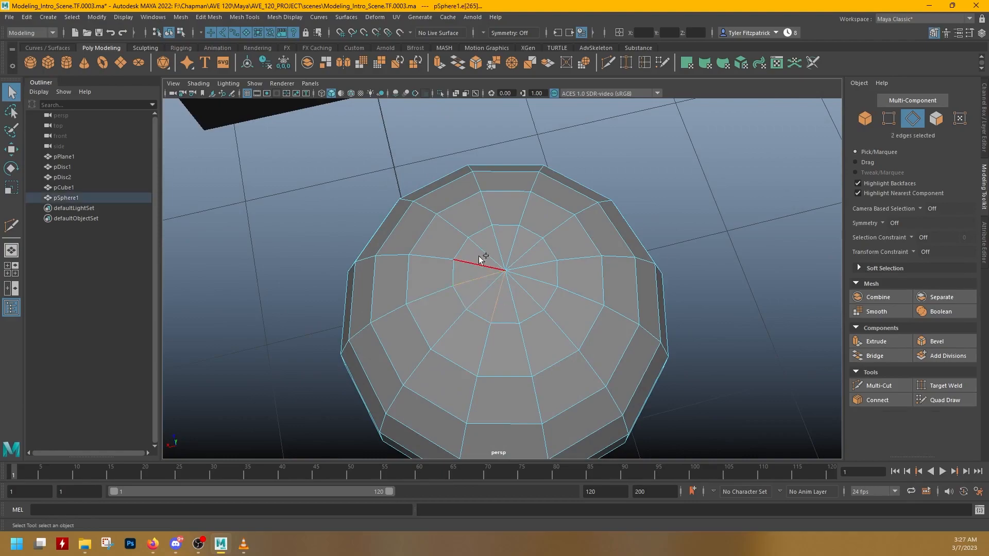
left_click(512, 234, "shift")
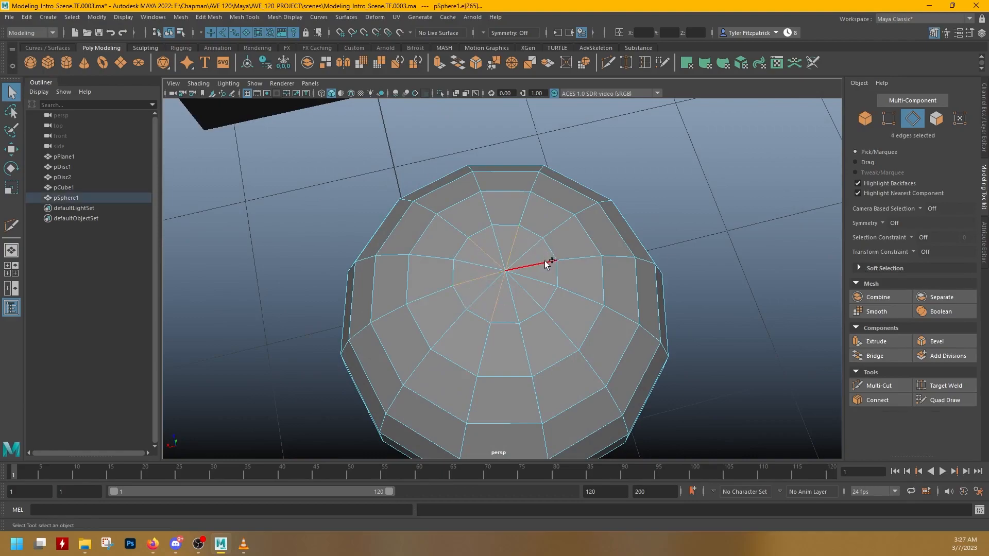
left_click(539, 289)
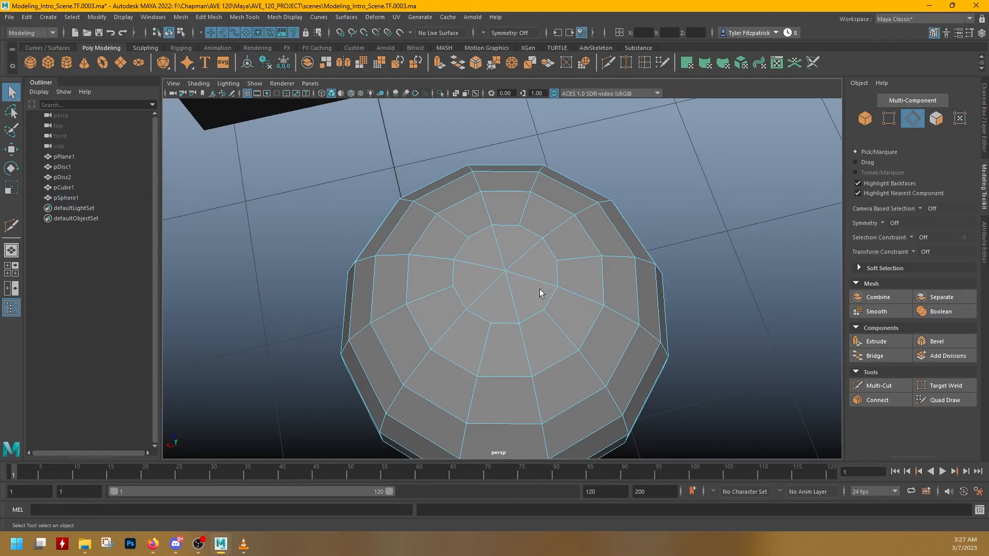
right_click_drag(545, 286, 596, 250)
Frame the pentagon mesh, switch it to vertex mode and select a corner vertex to examine its five-sided face
left_click_drag(643, 282, 665, 280, "alt")
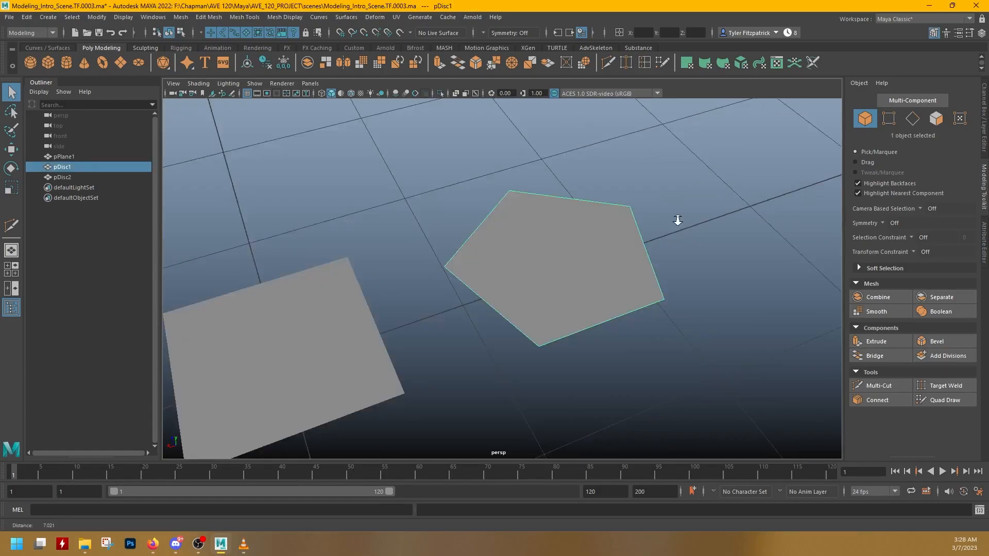
right_click_drag(677, 220, 568, 219, "alt")
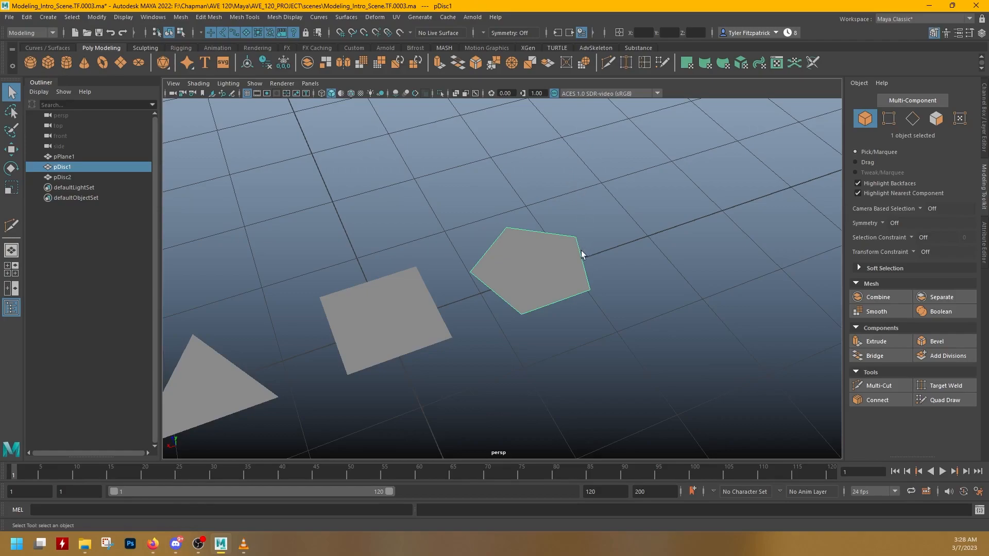
key("f")
left_click_drag(653, 269, 513, 278, "alt")
middle_click_drag(512, 278, 551, 258, "alt")
right_click(500, 256)
right_click_drag(500, 256, 465, 256)
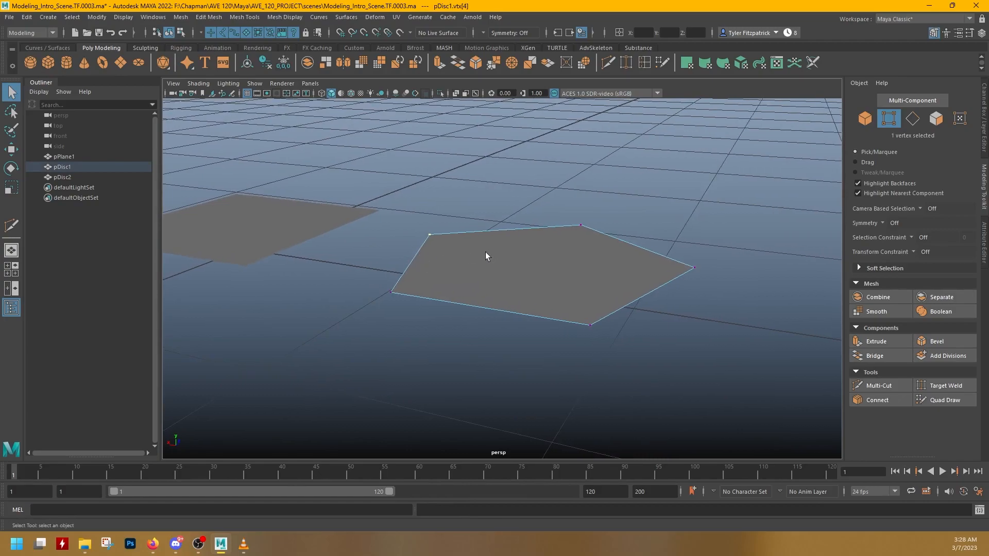
left_click_drag(491, 254, 464, 249, "alt")
middle_click_drag(456, 249, 938, 239, "alt")
left_click_drag(516, 228, 521, 323, "alt")
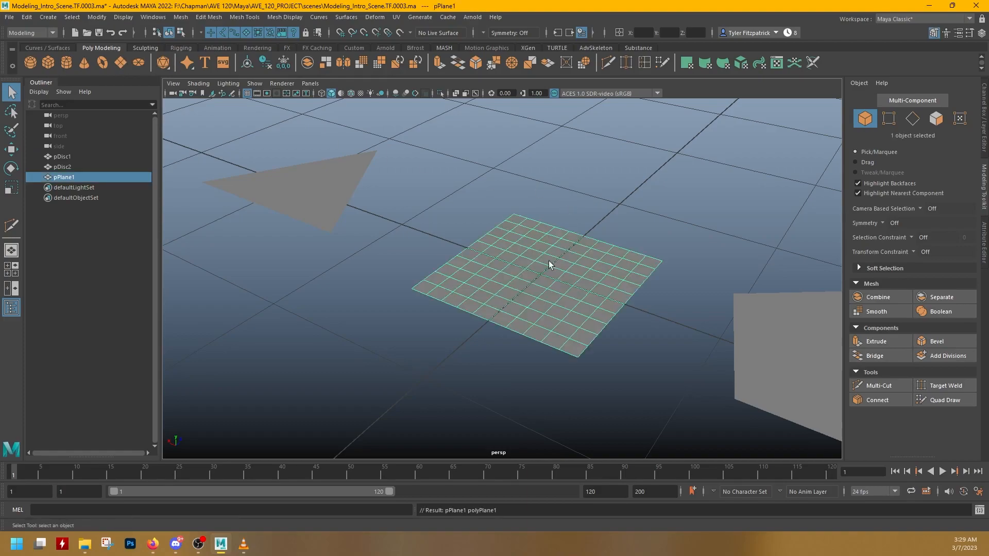
Set the new plane's width and height subdivisions to 1
left_click(983, 135)
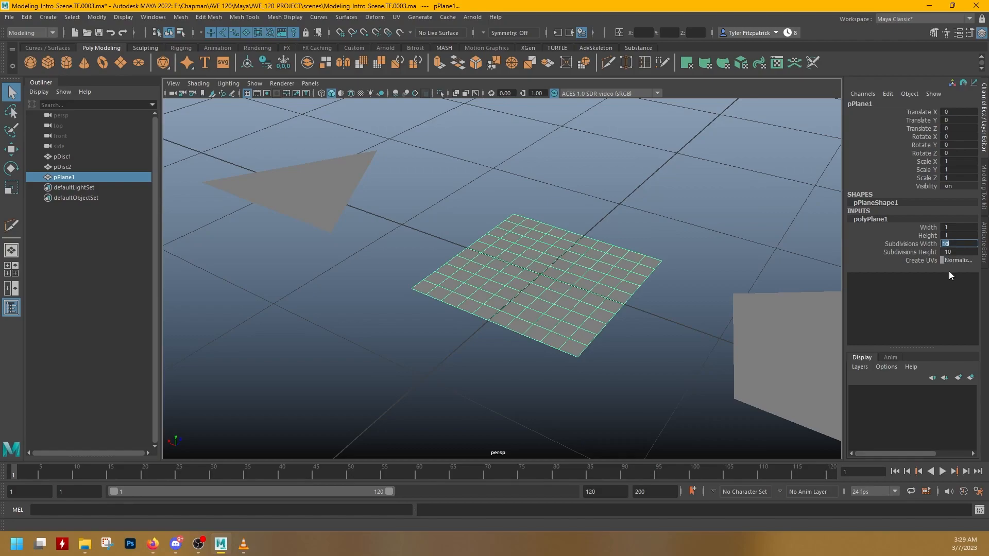
type("1")
key("Tab")
type("1")
key("Return")
Select two opposite corner vertices of the square plane and move them straight down
right_click_drag(523, 230, 506, 236)
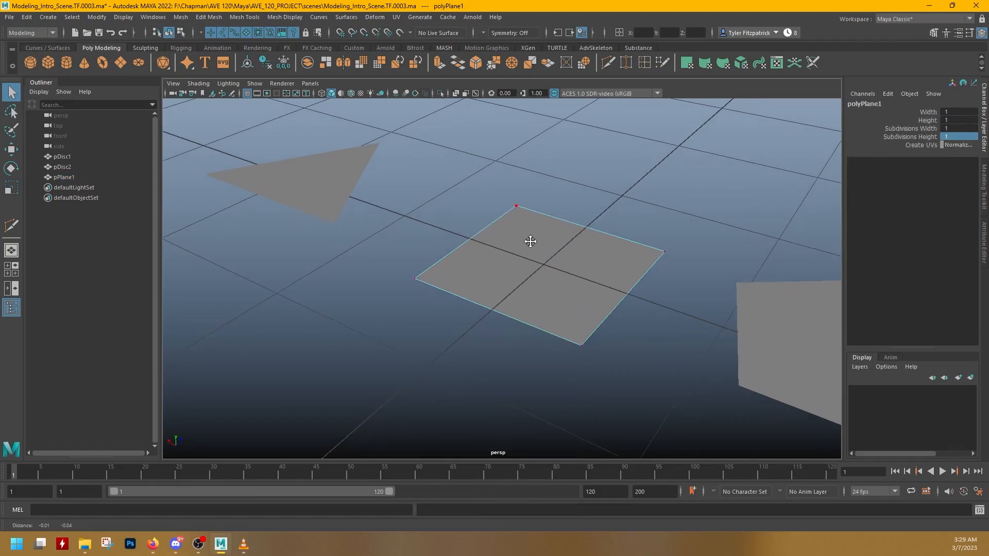
left_click(517, 203)
left_click(583, 341, "shift")
key("w")
left_click_drag(573, 312, 560, 235, "alt")
left_click_drag(521, 292, 521, 359)
Reselect opposite corner vertices of the plane and raise them to bend the face the other way
left_click(394, 354)
left_click_drag(607, 324, 674, 355, "shift")
left_click_drag(523, 295, 536, 257)
left_click_drag(513, 141, 616, 241)
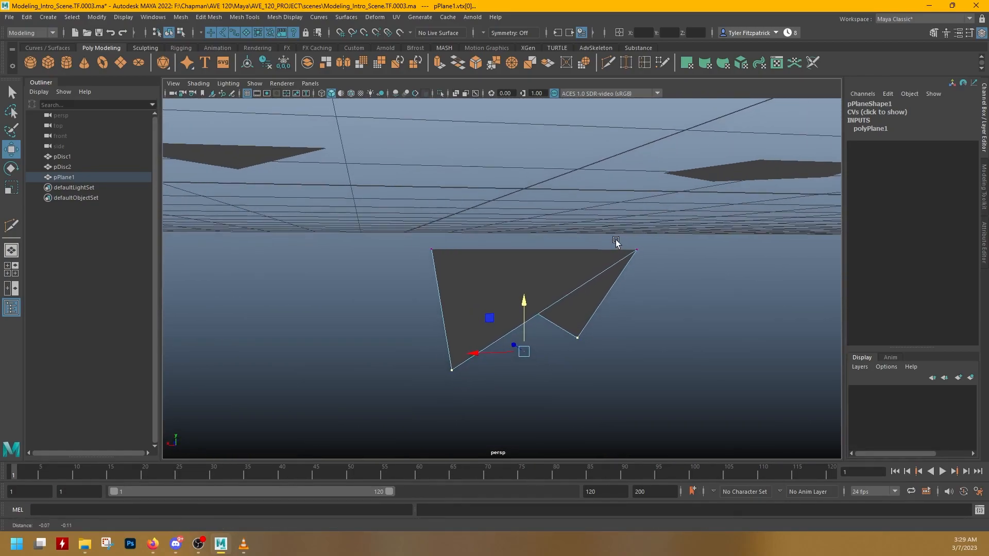
left_click_drag(523, 303, 525, 86)
Select the plane's other pair of opposite corner vertices and shift them slightly in height
left_click_drag(584, 176, 398, 346, "alt")
left_click(407, 281)
left_click(527, 359, "shift")
mouse_move(452, 268)
left_mouse_down()
mouse_move(455, 65)
mouse_move(453, 269)
left_mouse_up()
Split the bent plane diagonally between two opposite corners with Multi-Cut, leave the tool and examine the resulting fold
left_click_drag(513, 241, 467, 304, "alt")
middle_click_drag(467, 304, 488, 355, "alt")
right_click_drag(487, 356, 539, 307, "alt")
middle_click_drag(538, 308, 562, 286, "alt")
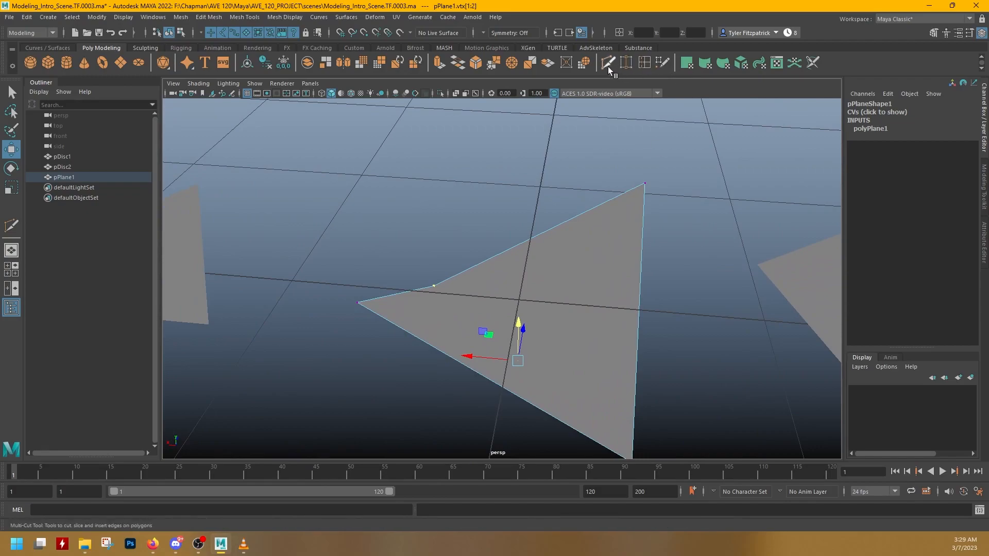
left_click(608, 63)
left_click(639, 188)
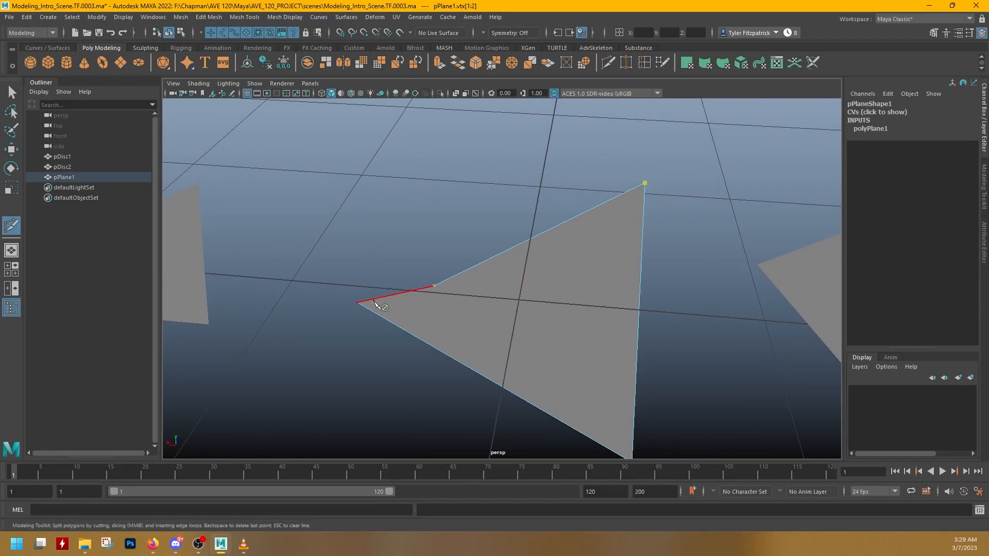
key("Return")
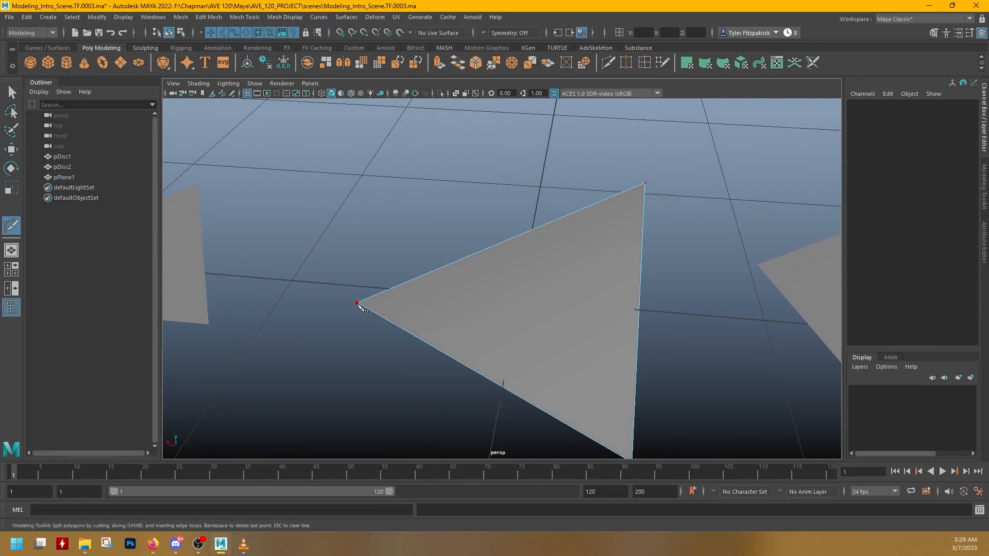
left_click_drag(344, 281, 421, 277, "alt")
middle_click_drag(421, 276, 459, 193, "alt")
key("q")
left_click_drag(657, 248, 644, 298, "alt")
Undo the diagonal cut and the corner vertex moves on the plane
key("ctrl+z")
key("ctrl+z")
key("ctrl+z")
key("ctrl+z")
key("ctrl+z")
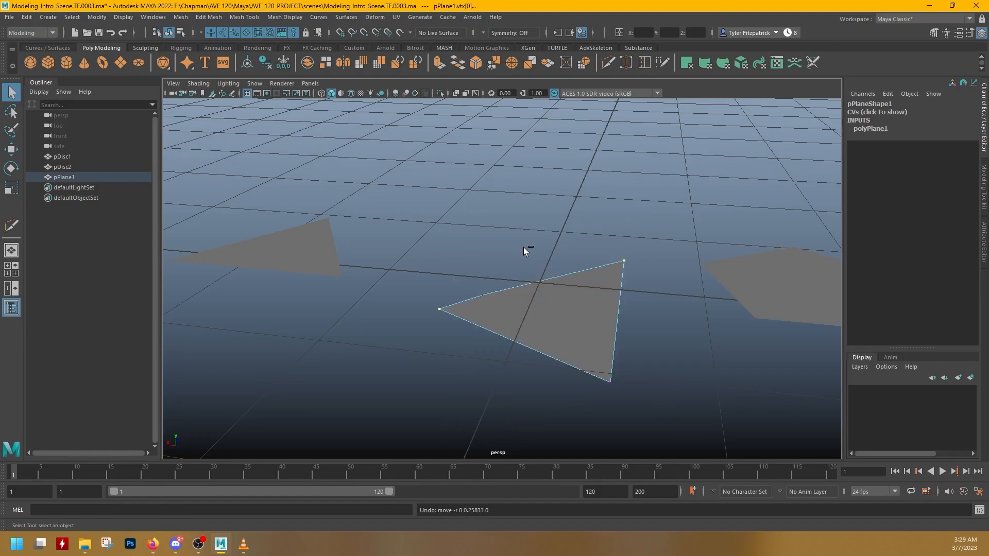
key("ctrl+z")
left_click_drag(532, 270, 552, 262, "alt")
key("w")
key("ctrl+z")
Raise two opposite corner vertices of the flat plane once more, examine the bend, and undo the move
left_click_drag(606, 278, 623, 301, "alt")
middle_click_drag(657, 296, 528, 278, "alt")
left_click_drag(429, 216, 425, 173)
mouse_move(506, 248)
left_mouse_down("alt")
mouse_move(439, 221)
mouse_move(515, 242)
left_mouse_up("alt")
key("ctrl+z")
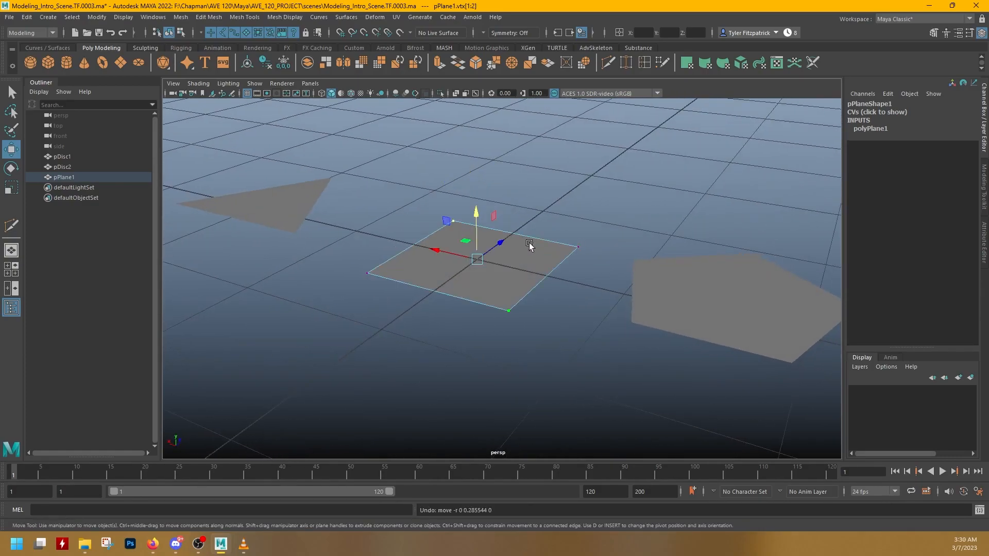
Switch the pentagon mesh to vertex mode and raise two of its corner vertices vertically
middle_click_drag(704, 266, 578, 271, "alt")
left_click(602, 248)
right_click_drag(603, 242, 567, 245)
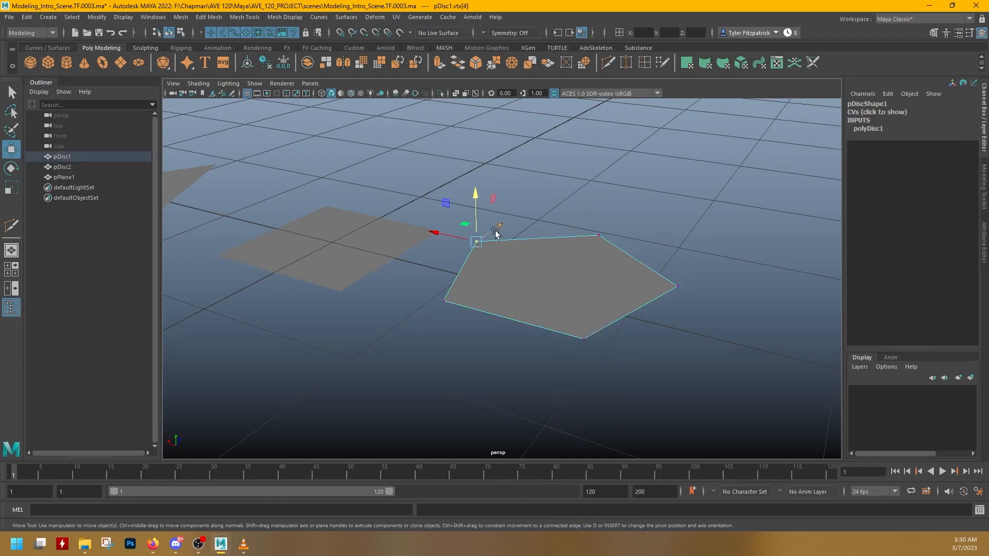
left_click(584, 337, "shift")
left_click_drag(524, 259, 521, 149)
Reposition further corner vertices of the pentagon individually, raising the one nearest the square, to make the face non-planar
left_click_drag(651, 224, 675, 140, "alt")
left_click(630, 245)
left_click(564, 325)
left_click_drag(497, 202, 578, 339, "alt")
left_click(580, 208)
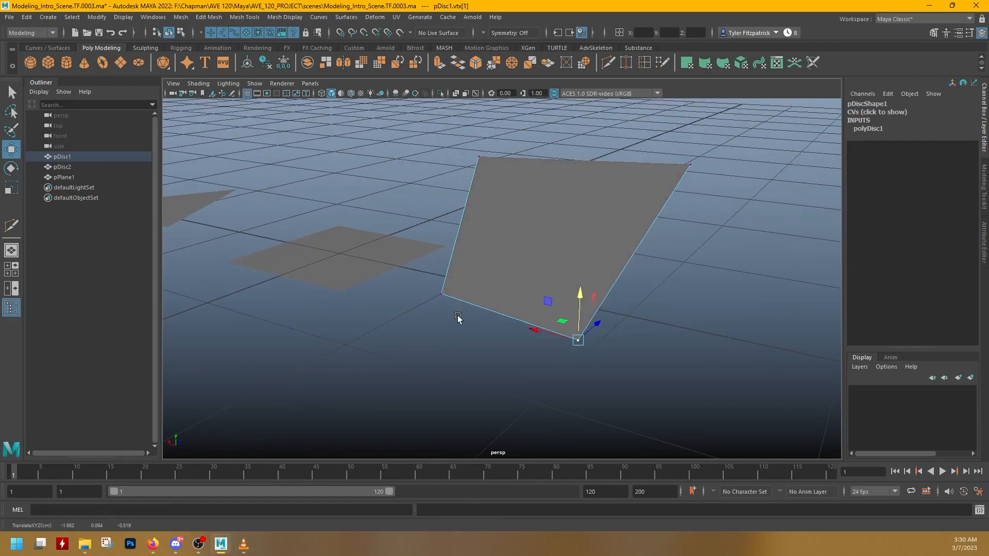
left_click(442, 292)
left_click_drag(440, 246, 437, 131)
Insert extra vertices on several of the pentagon's outer edges with the Multi-Cut tool
mouse_move(690, 259)
left_mouse_down("alt")
mouse_move(589, 242)
mouse_move(507, 252)
mouse_move(732, 256)
mouse_move(690, 289)
mouse_move(592, 269)
mouse_move(581, 247)
mouse_move(672, 254)
mouse_move(626, 134)
left_mouse_up("alt")
left_click(607, 62)
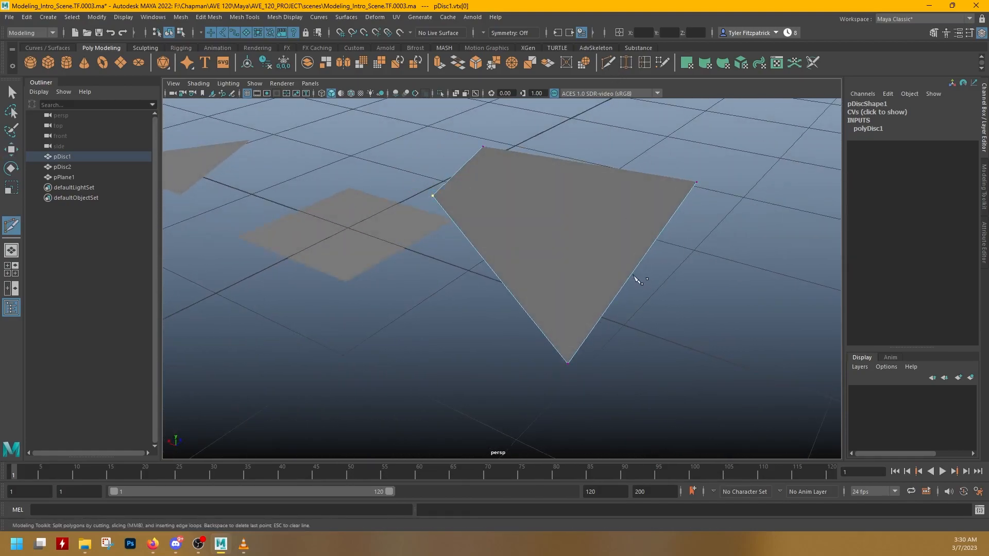
right_click(633, 273)
left_click_drag(725, 275, 530, 290, "alt")
left_click(507, 311)
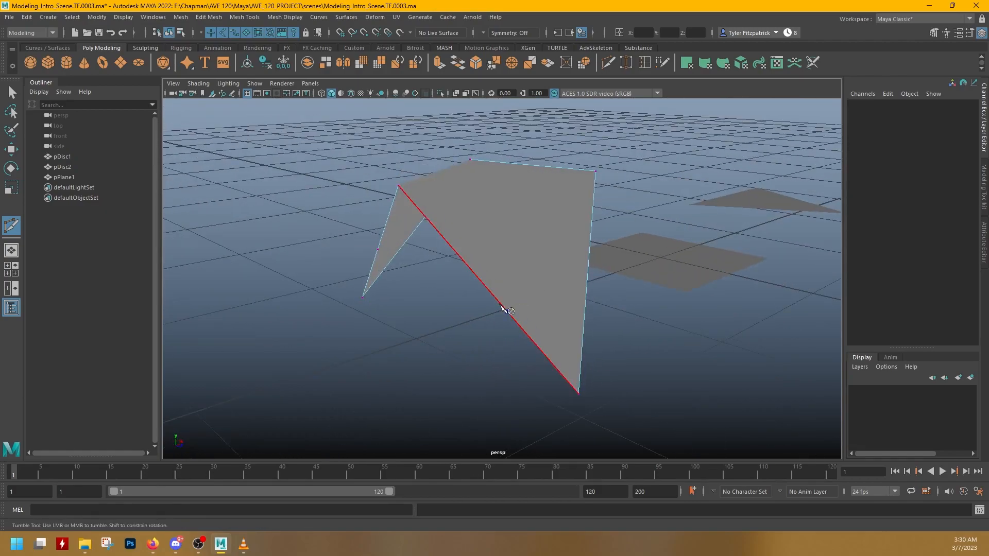
left_click(590, 257)
right_click(622, 283)
left_click_drag(541, 288, 635, 307, "alt")
key("q")
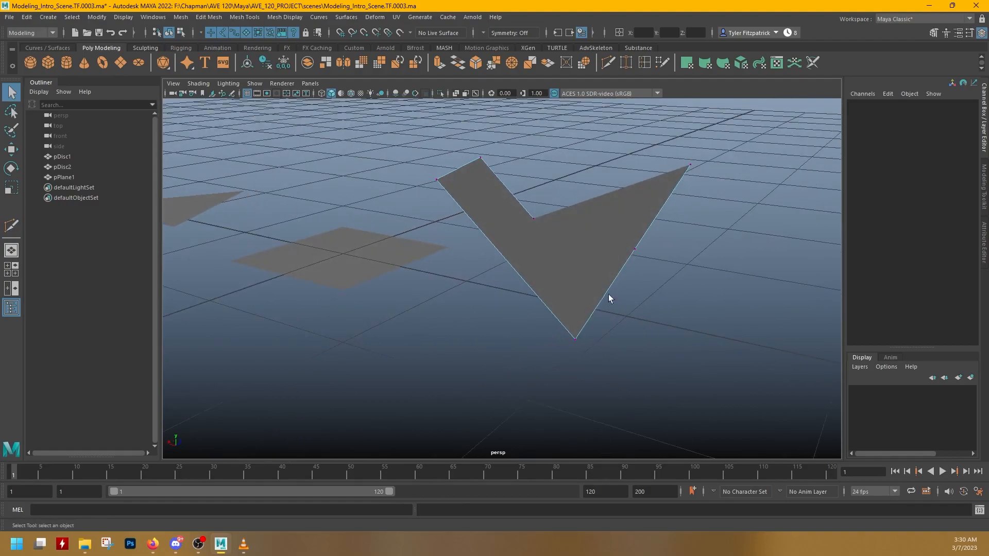
Lower one of the inserted edge vertices and the corner vertex nearest the square to deform the n-gon
left_click(635, 250)
key("w")
left_click_drag(635, 249, 640, 306)
left_click_drag(438, 180, 452, 282)
Examine the deformed n-gon from several angles, return it to object mode and delete it
left_click_drag(654, 394, 569, 117, "alt")
left_click(496, 154)
left_click_drag(493, 139, 699, 235, "alt")
right_click_drag(737, 235, 710, 237, "alt")
middle_click_drag(710, 237, 688, 247, "alt")
mouse_move(670, 247)
right_mouse_down("alt")
mouse_move(681, 246)
mouse_move(653, 246)
right_mouse_up("alt")
right_click_drag(602, 212, 636, 200)
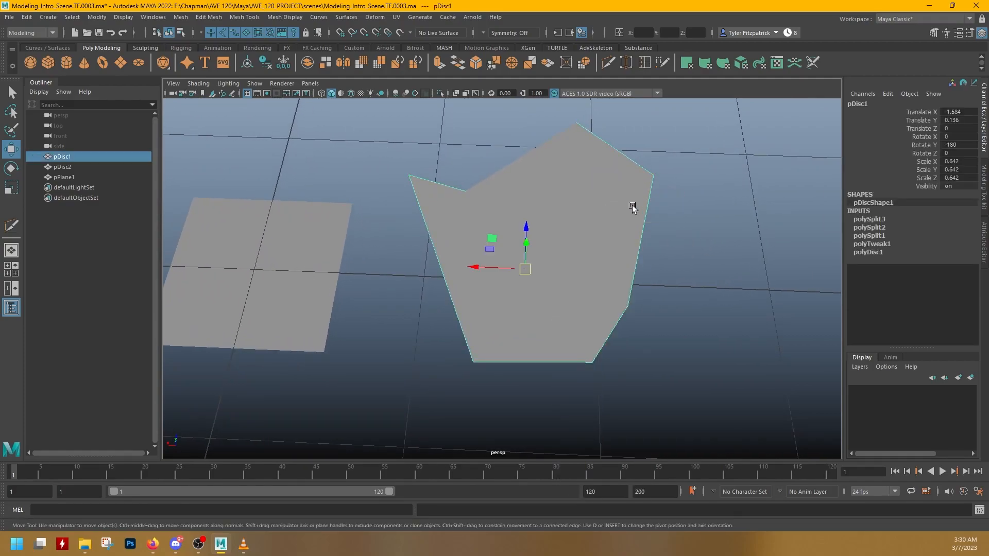
key("Delete")
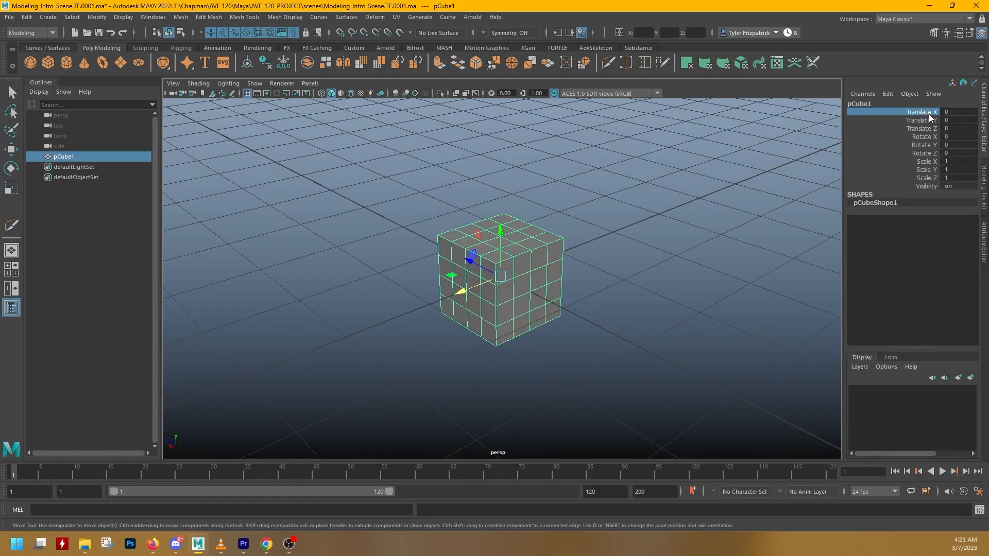
Select the subdivided cube and set a keyframe on all its transform channels at frame 1
key("q")
left_click(700, 229)
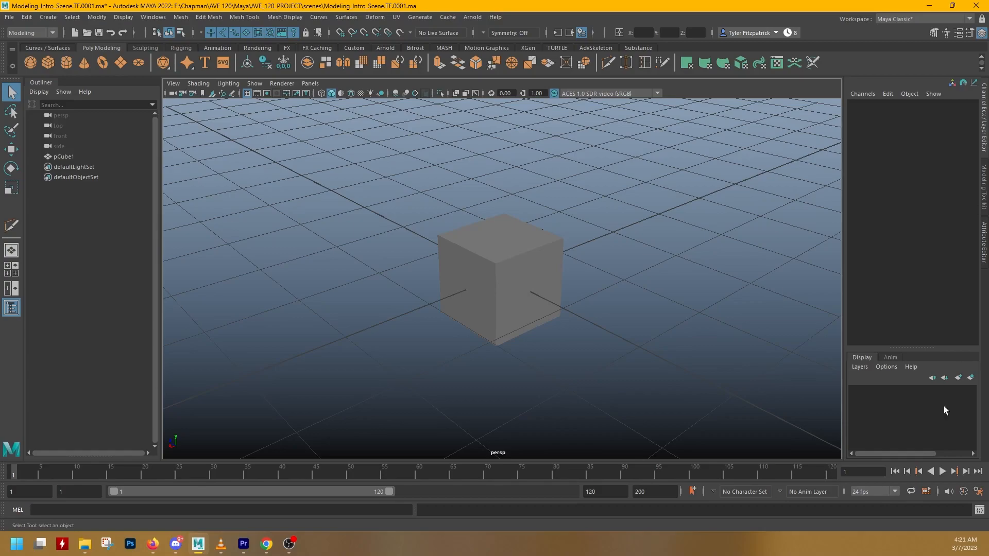
left_click(517, 241)
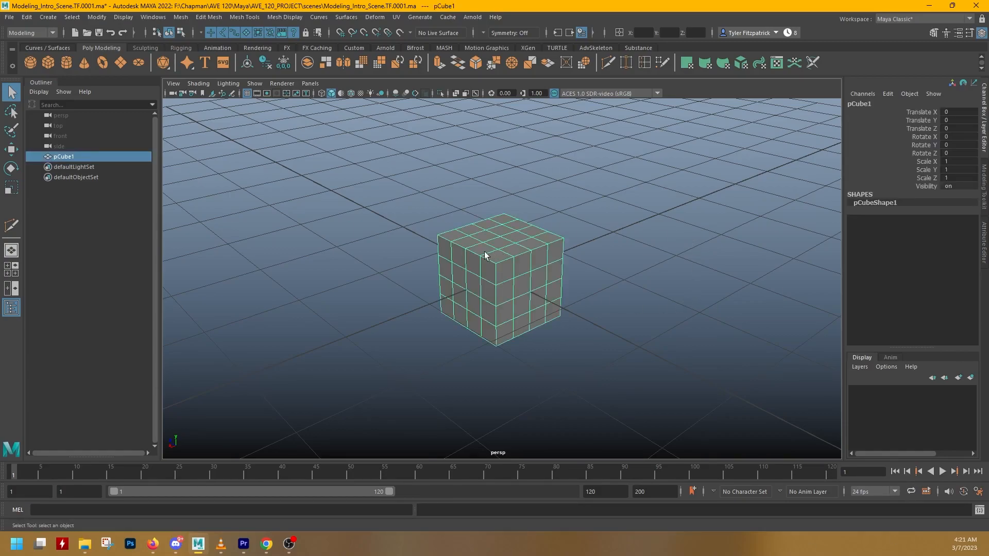
key("s")
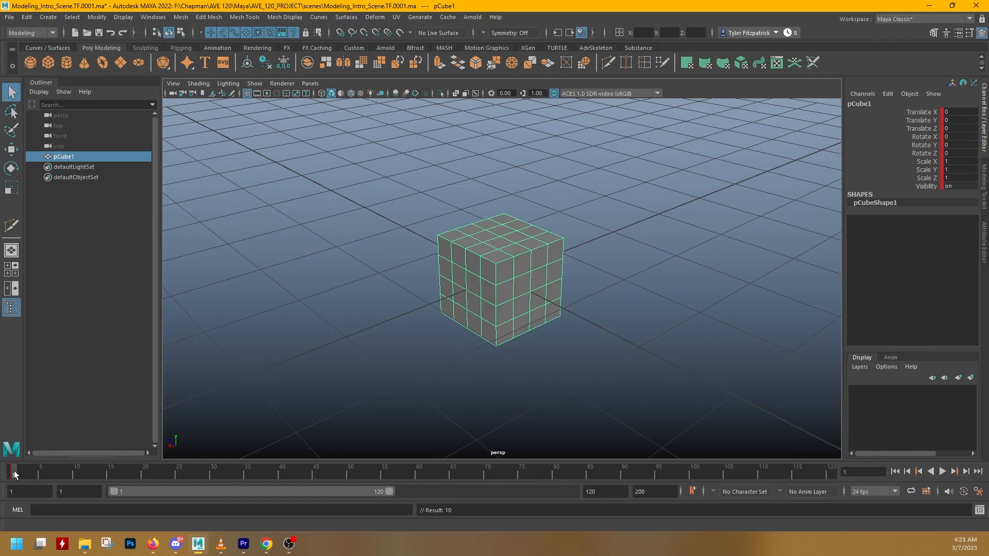
Key the cube at frame 70, moved to about X 6.99, Y 3.79 and rotated to about -90, 42, -57 degrees
left_click_drag(18, 472, 75, 471)
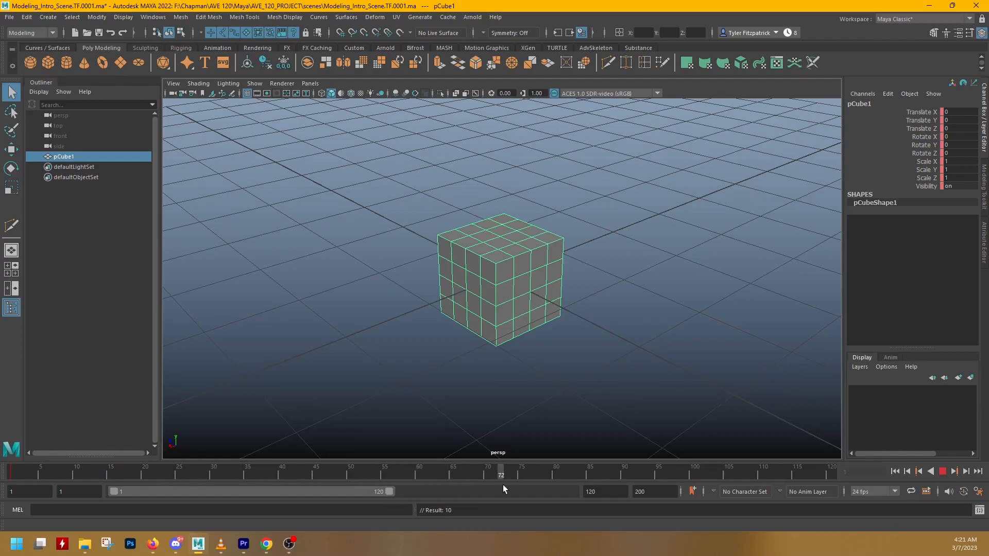
left_click_drag(486, 480, 487, 480)
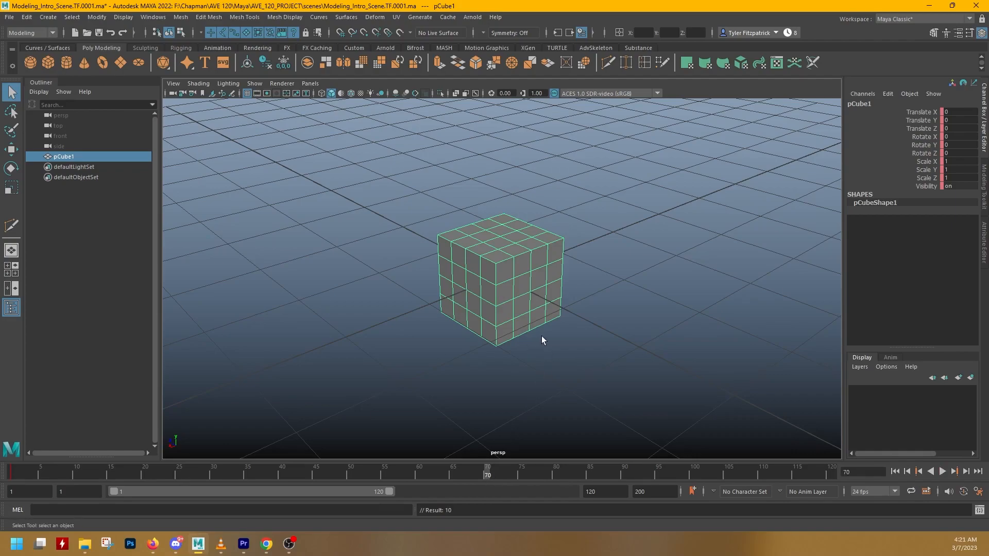
scroll(536, 273, "down", 5)
key("w")
left_click_drag(475, 289, 306, 358)
middle_click_drag(370, 327, 479, 292, "alt")
left_click_drag(452, 277, 488, 222)
key("e")
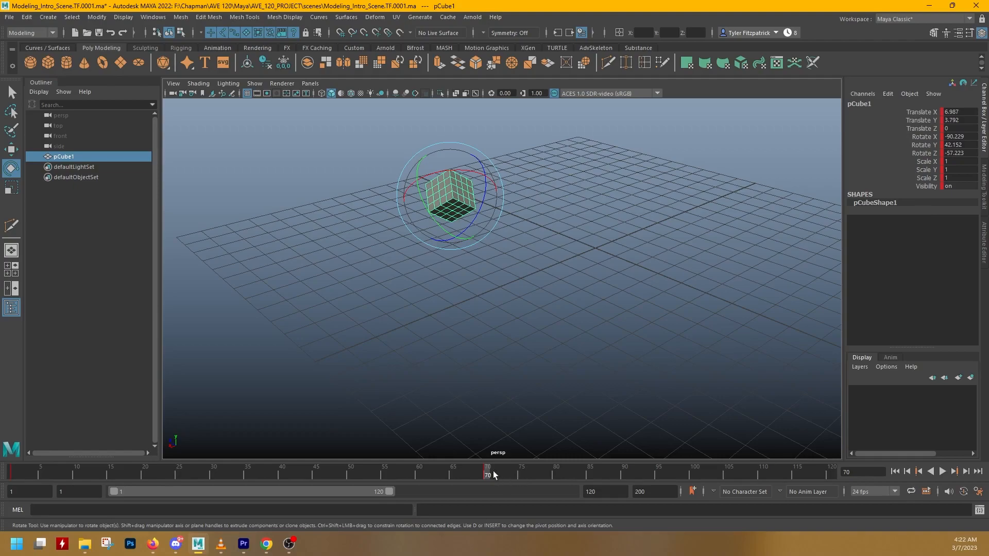
Scrub the timeline and play back the cube's animation to review the motion between the two keyframes
left_click_drag(485, 474, 357, 477)
left_click_drag(475, 309, 400, 429, "alt")
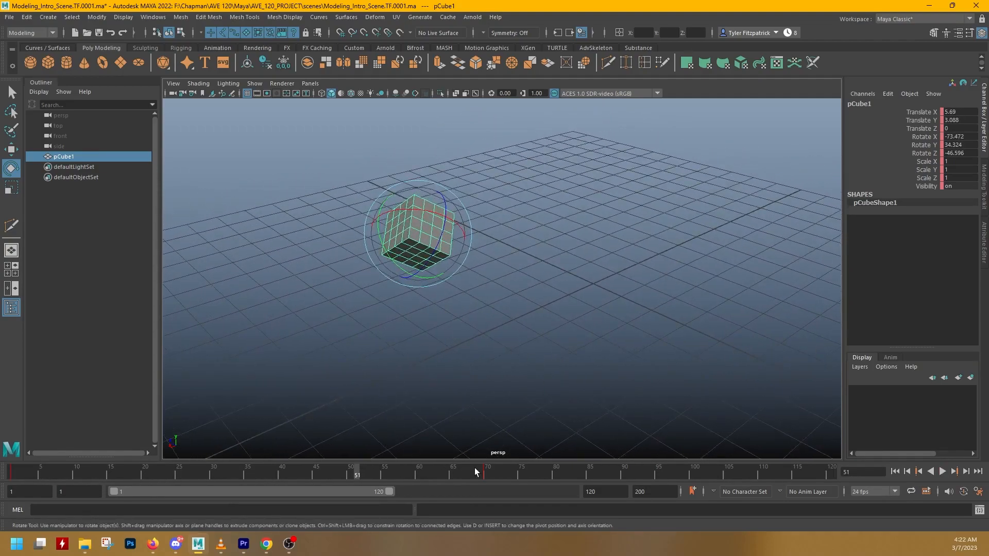
key("alt+v")
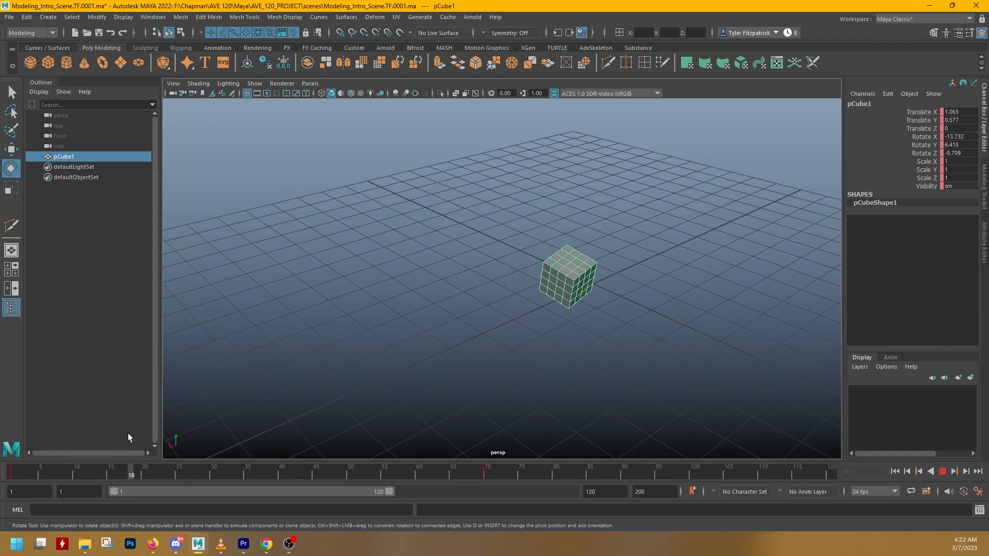
key("alt+v")
left_click(941, 475)
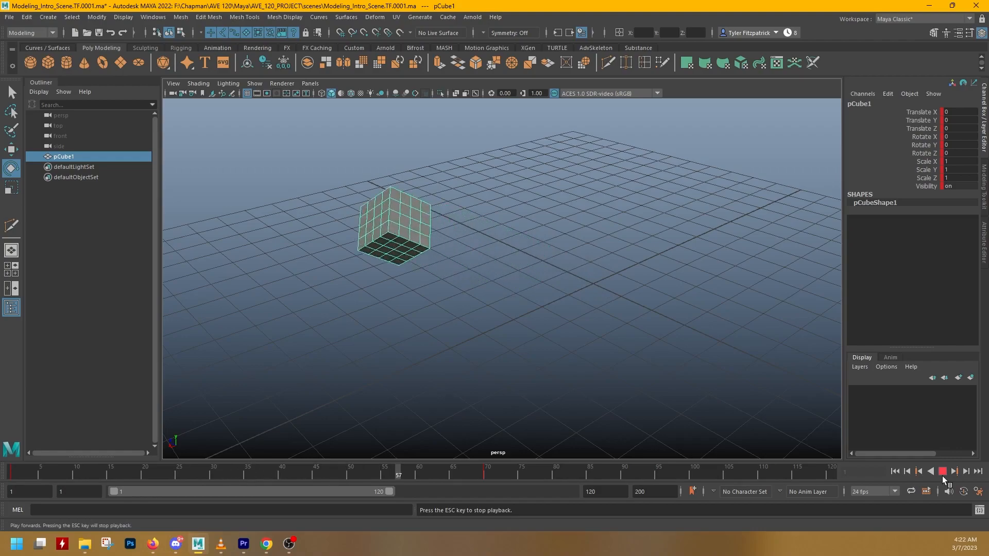
left_click(941, 475)
left_click_drag(546, 469, 29, 462)
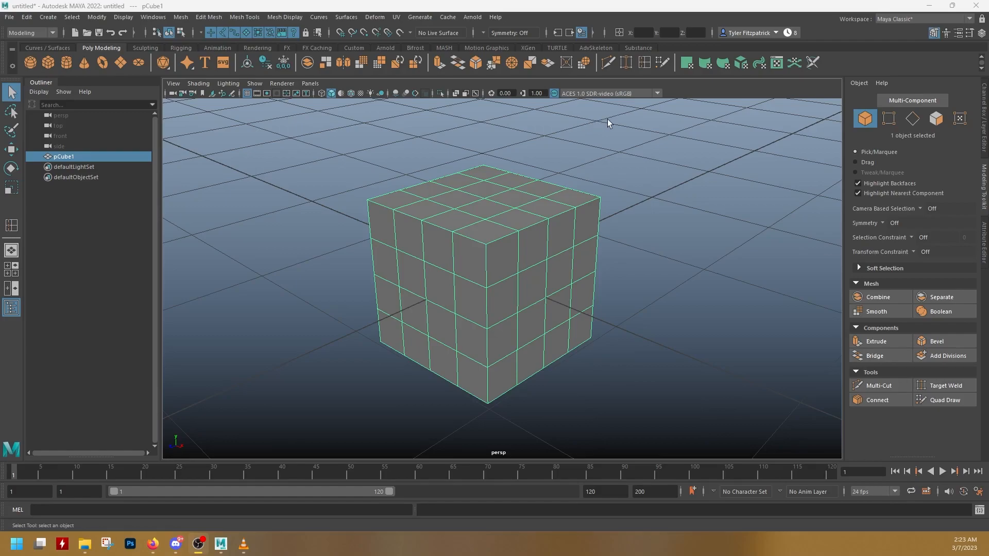
Smooth the subdivided cube with 3 divisions
left_click_drag(614, 176, 577, 263, "alt")
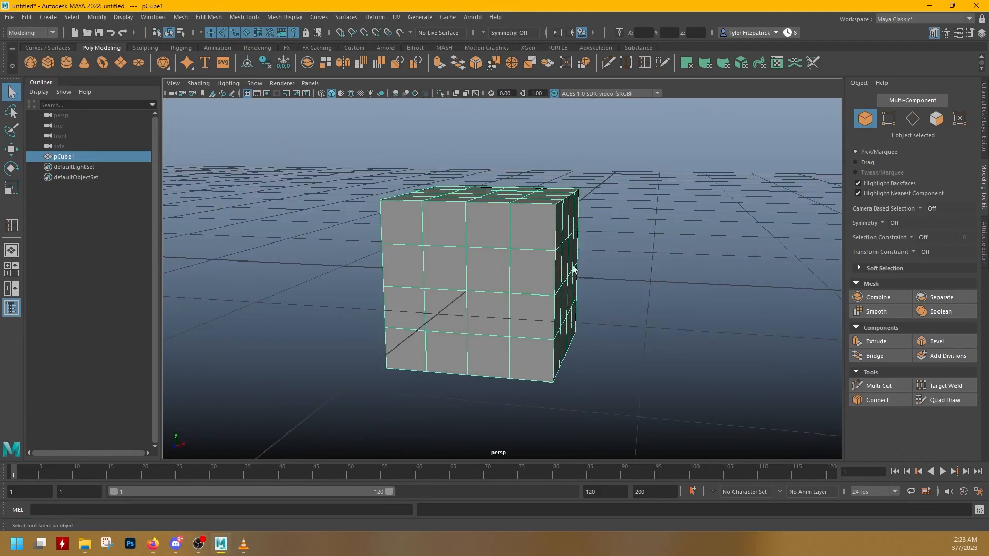
left_click_drag(644, 327, 604, 335, "alt")
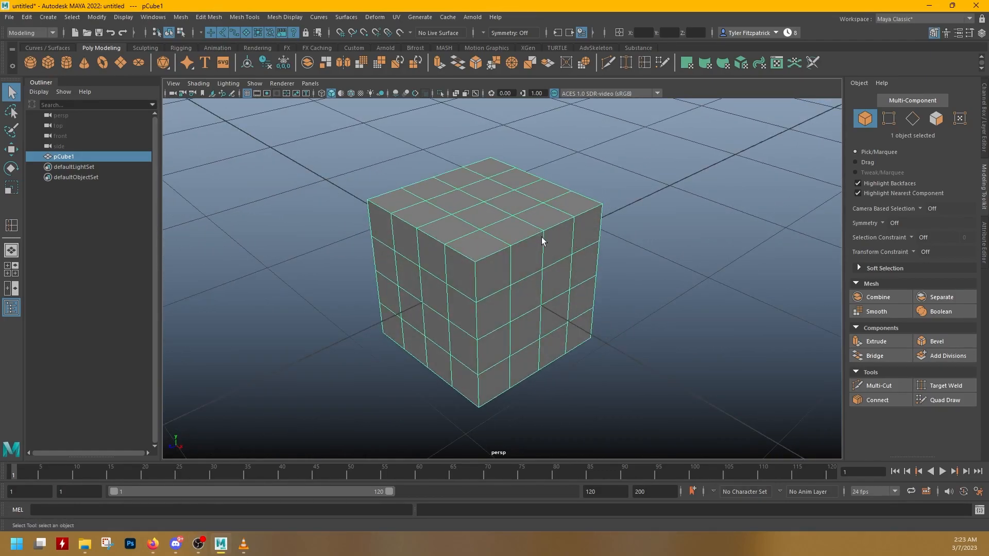
left_click_drag(541, 241, 546, 241, "alt")
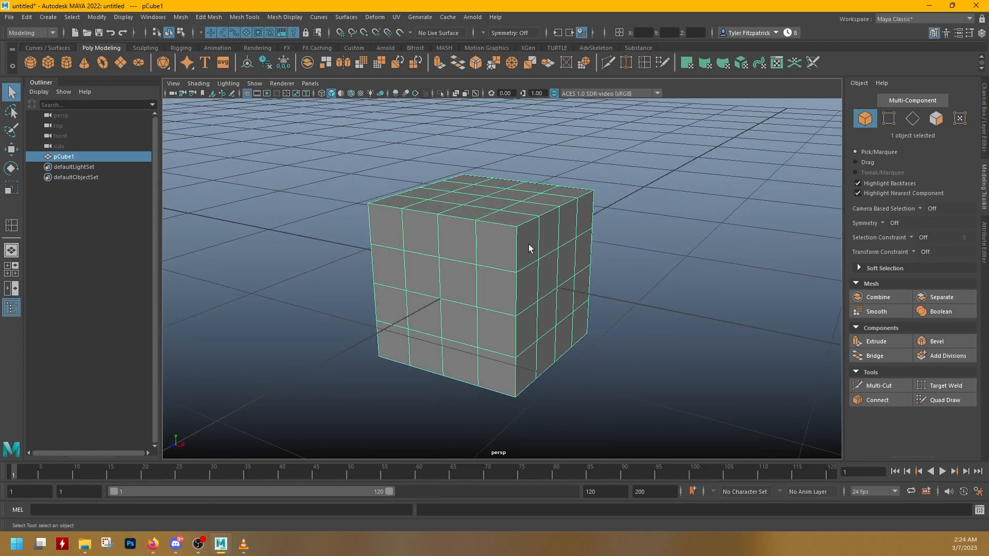
left_click(876, 312)
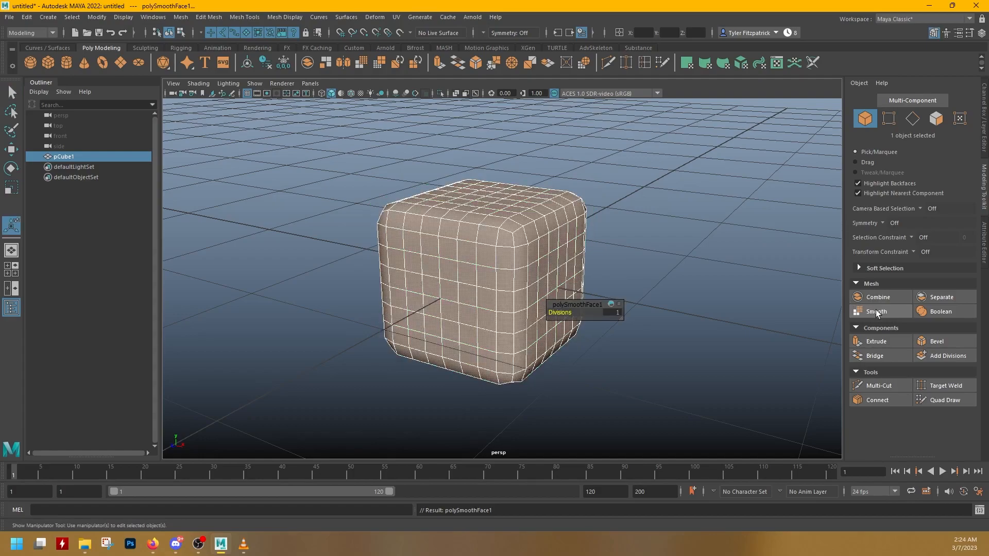
left_click_drag(580, 309, 632, 262)
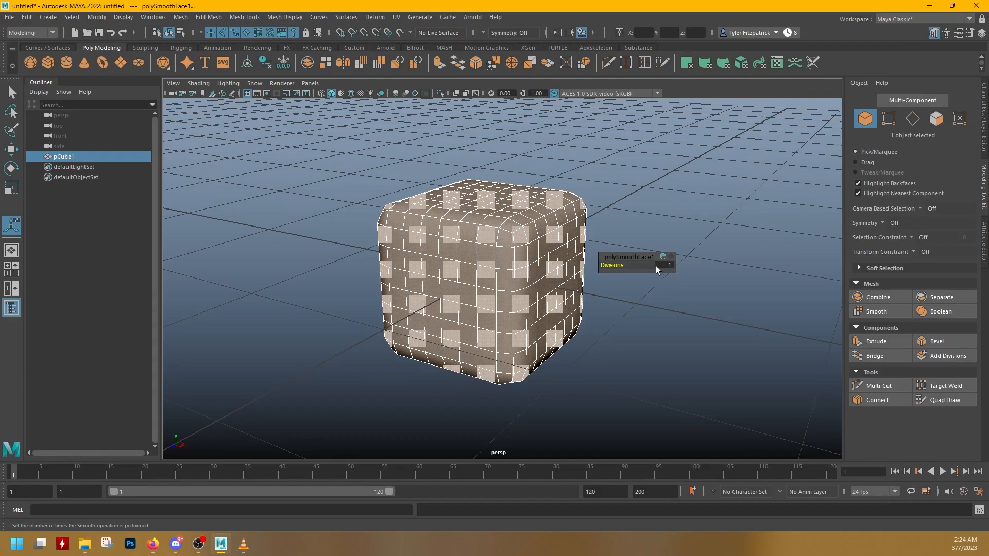
left_click_drag(618, 266, 630, 266)
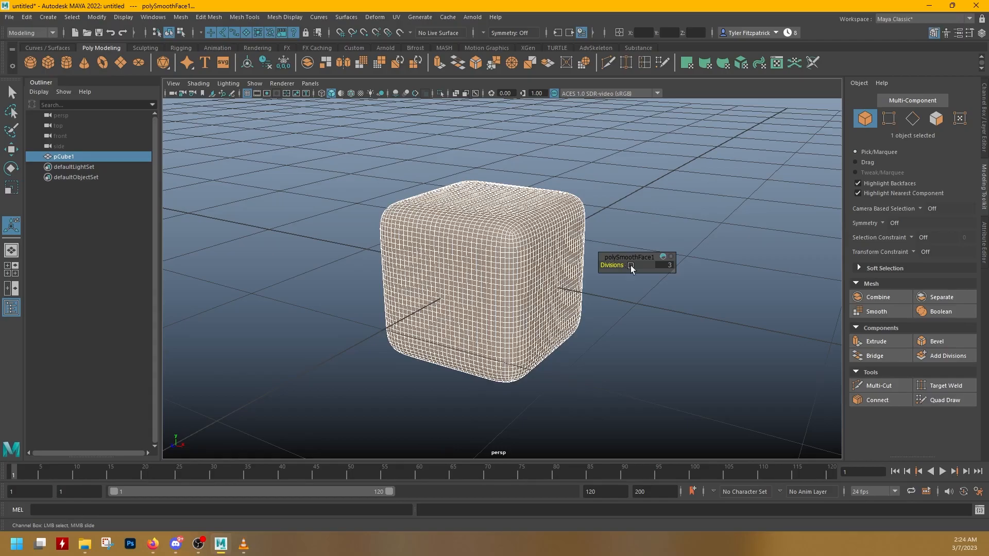
Examine the smoothed cube's rounded edges and dense wireframe from several angles, both deselected and selected
left_click_drag(589, 238, 615, 230, "alt")
right_click_drag(553, 217, 702, 206, "alt")
left_click_drag(641, 180, 629, 227, "alt")
left_click_drag(575, 184, 566, 206, "alt")
left_click(644, 202)
mouse_move(643, 202)
left_mouse_down("alt")
mouse_move(607, 216)
mouse_move(536, 206)
mouse_move(521, 237)
mouse_move(499, 216)
mouse_move(636, 215)
left_mouse_up("alt")
left_click_drag(551, 235, 585, 219, "alt")
scroll(607, 238, "down", 5)
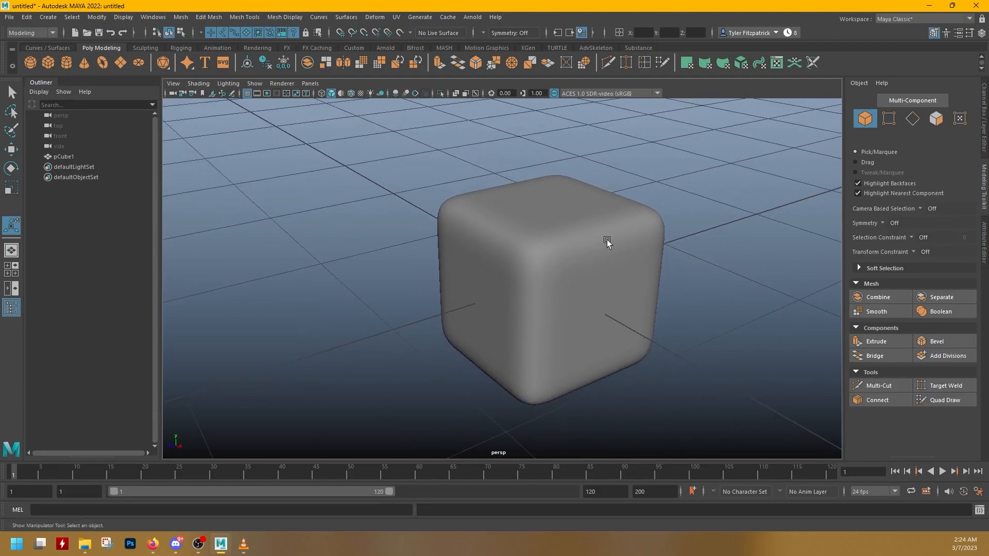
left_click(607, 238)
left_click_drag(615, 230, 535, 206, "alt")
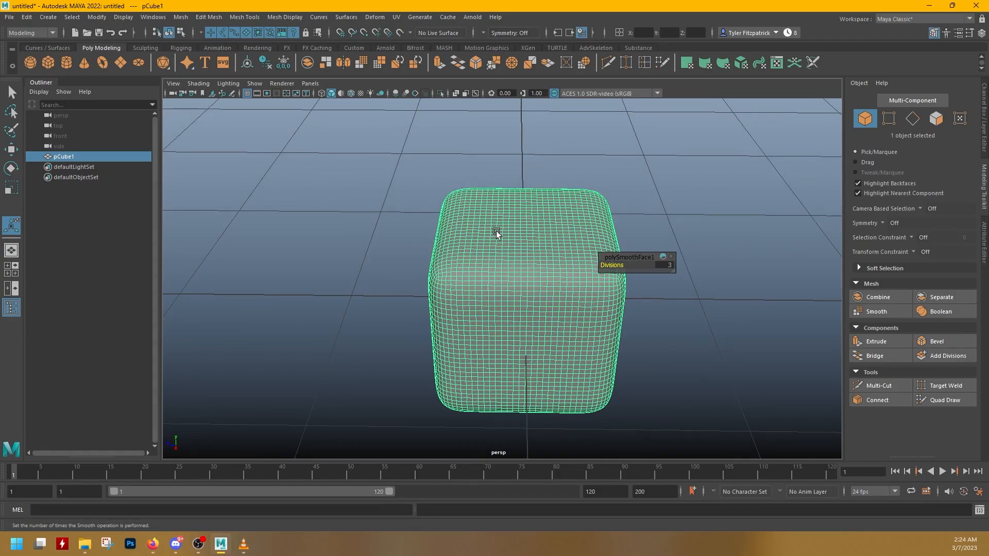
left_click_drag(497, 233, 487, 247, "alt")
Switch the smoothed cube to face mode and pull several single faces outward from one side into spikes
right_click_drag(487, 247, 486, 276)
left_click_drag(510, 249, 582, 284, "alt")
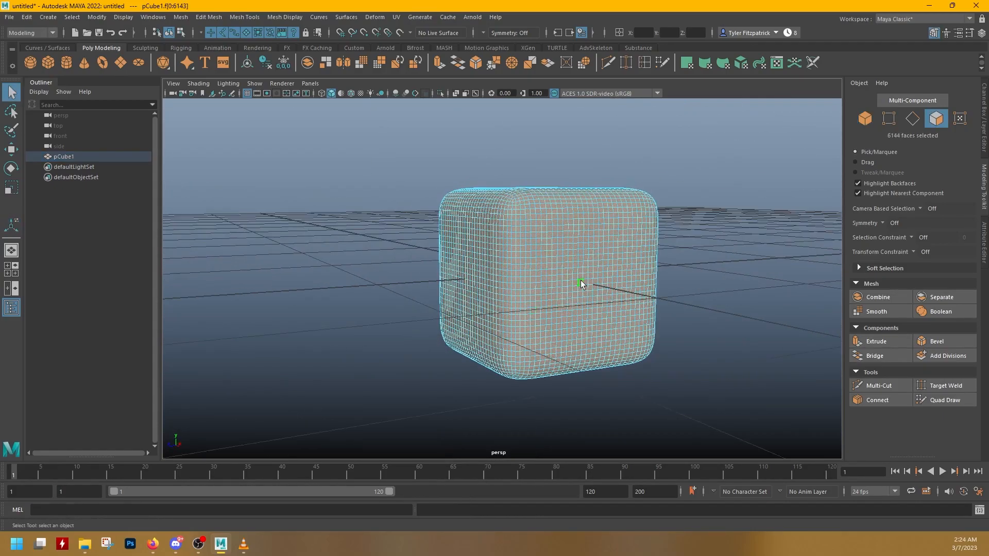
left_click(582, 284)
scroll(577, 306, "up", 5)
key("w")
left_click_drag(652, 311, 822, 406, "alt")
left_click_drag(760, 387, 758, 361, "alt")
left_click(684, 307)
left_click(674, 249)
left_click_drag(676, 270, 736, 291)
left_click(554, 233)
left_click_drag(554, 248, 598, 301)
Try raising the last spike's tip face, and undo that together with all the face moves
left_click(602, 238)
key("ctrl+z")
left_click_drag(602, 236, 599, 204)
key("ctrl+z")
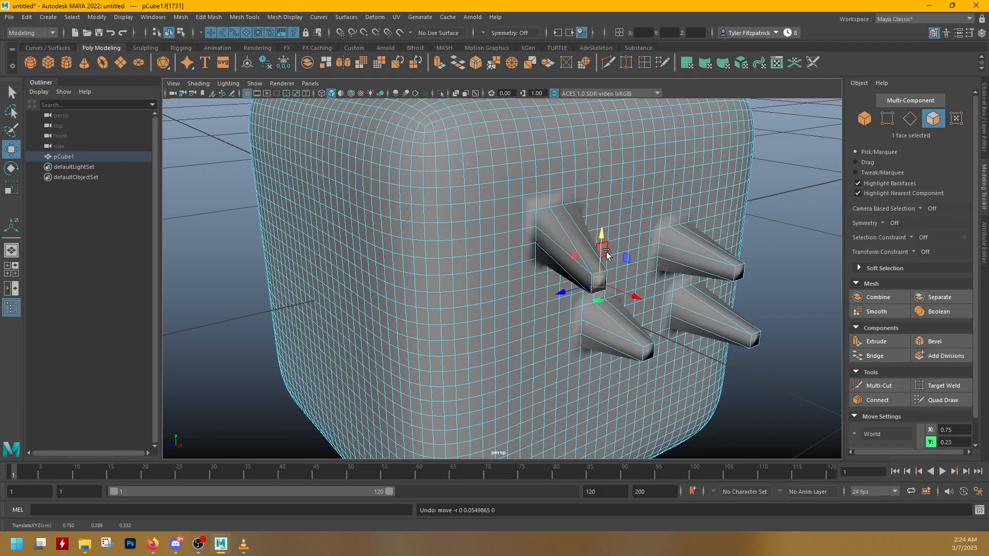
key("ctrl+z")
key("ctrl+z")
key("ctrl+z")
key("ctrl+z")
key("ctrl+z")
key("ctrl+z")
key("ctrl+z")
Undo the face selection and the smoothing to restore the cube's original low-density mesh
right_click_drag(607, 252, 514, 256, "alt")
left_click_drag(514, 256, 517, 264, "alt")
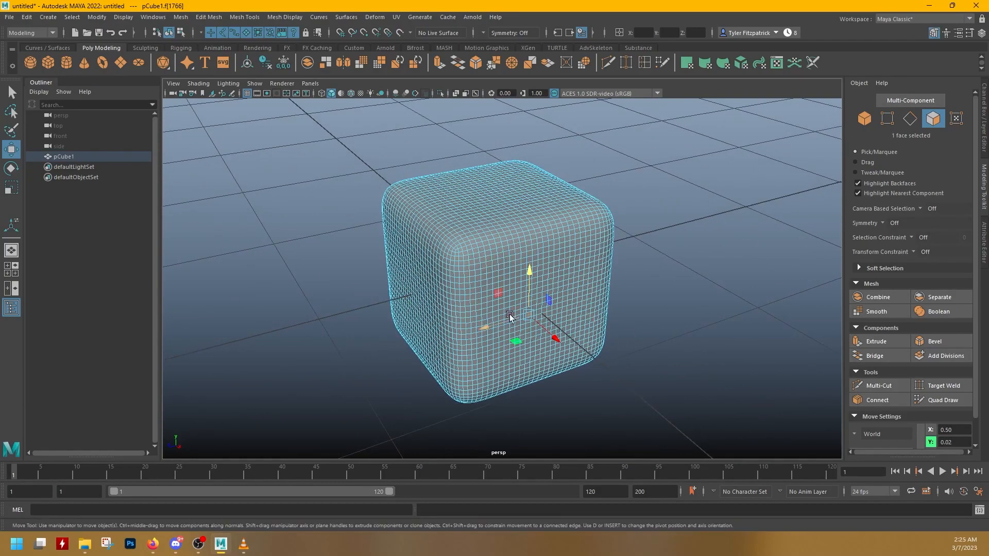
key("q")
left_click_drag(561, 327, 563, 305, "alt")
right_click_drag(563, 306, 604, 293, "alt")
middle_click_drag(579, 287, 600, 313, "alt")
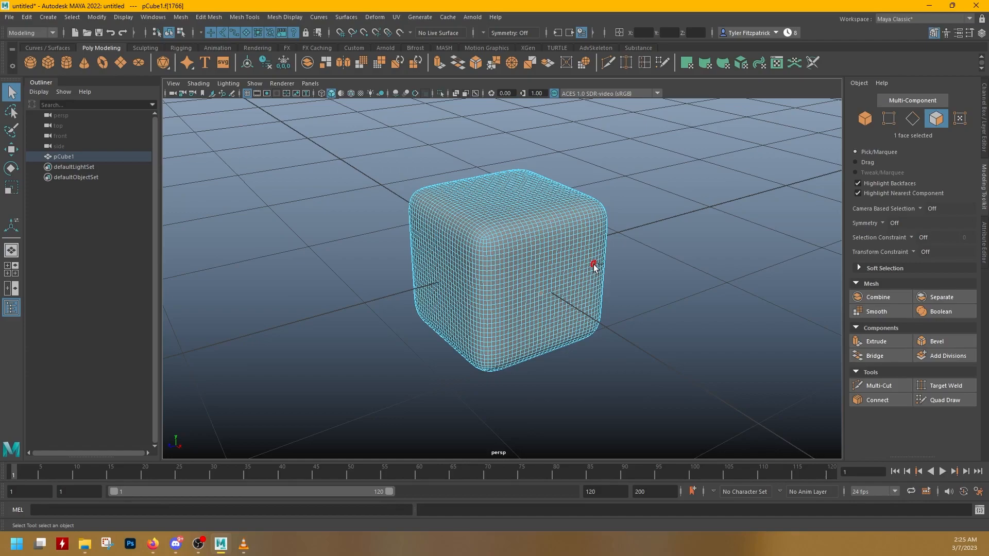
key("ctrl+z")
key("ctrl+z")
key("ctrl+z")
key("ctrl+z")
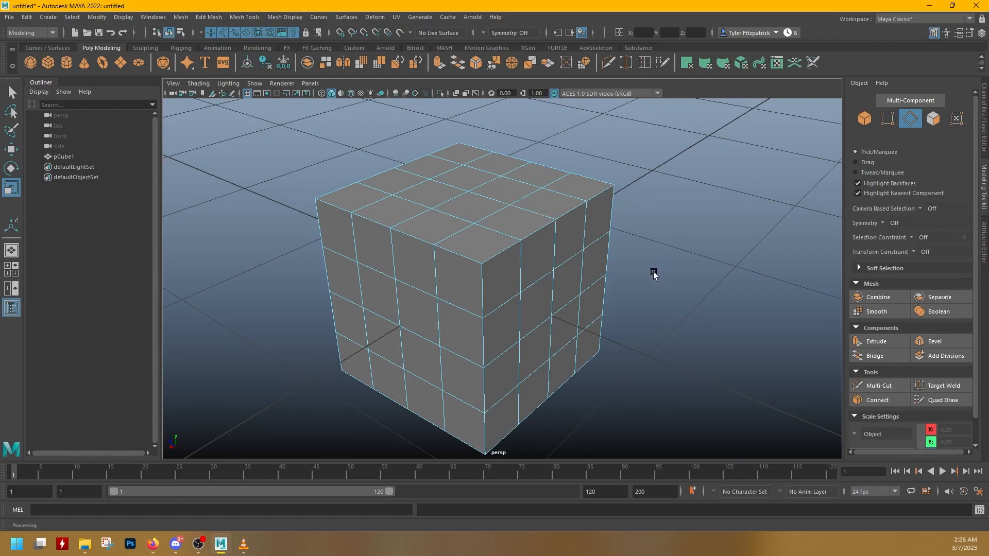
Return the subdivided cube from edge mode to object mode and deselect it
right_click_drag(653, 204, 703, 180)
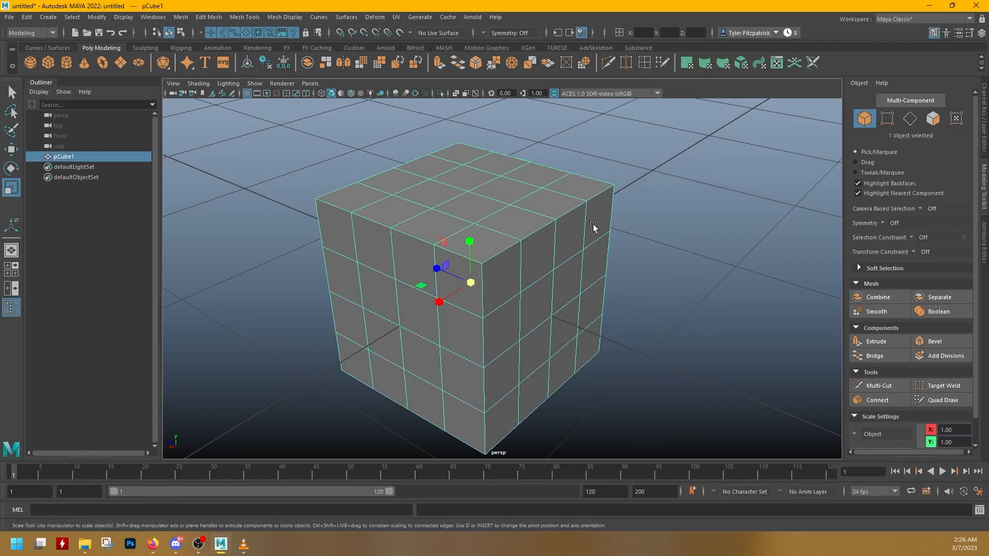
left_click(693, 188)
left_click_drag(641, 228, 534, 217, "alt")
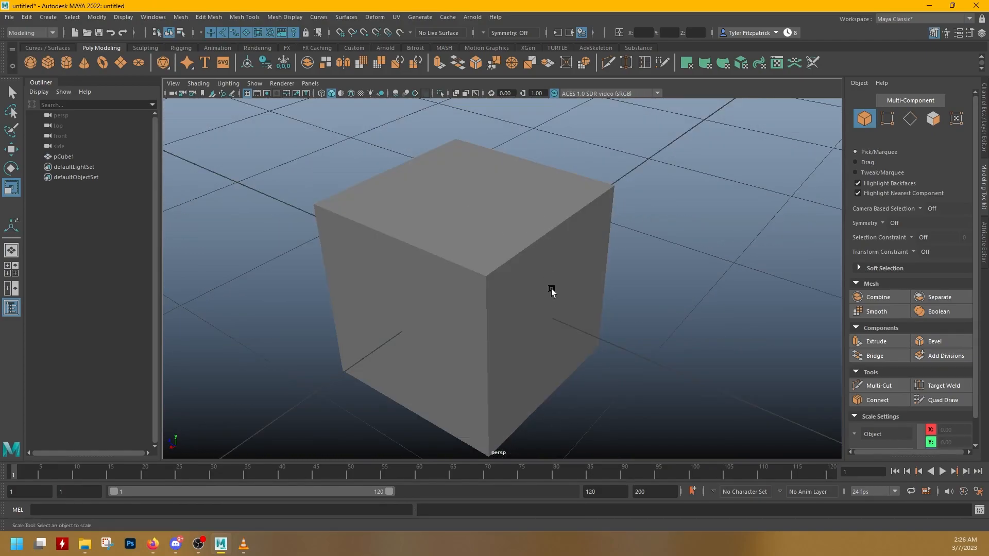
left_click_drag(443, 327, 466, 326, "alt")
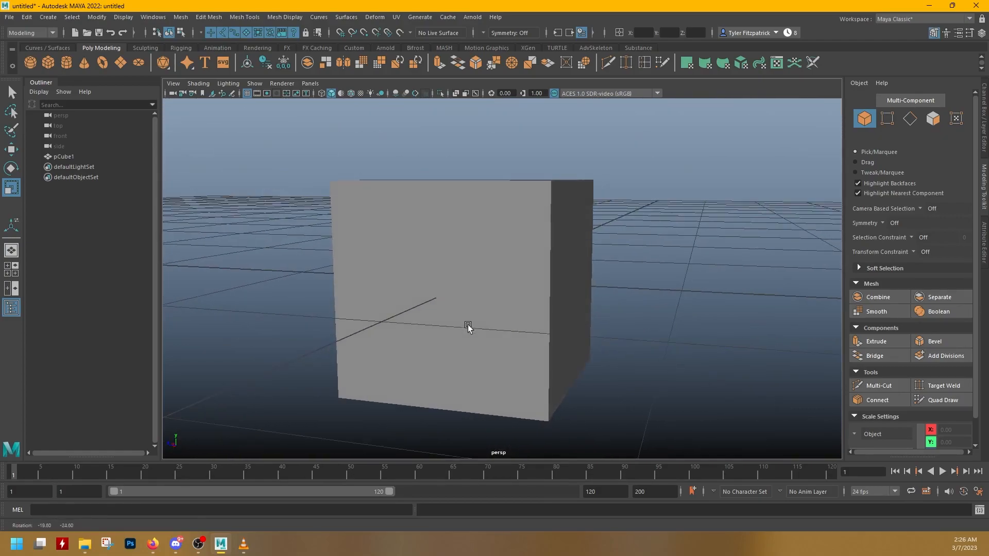
left_click_drag(546, 209, 547, 290, "alt")
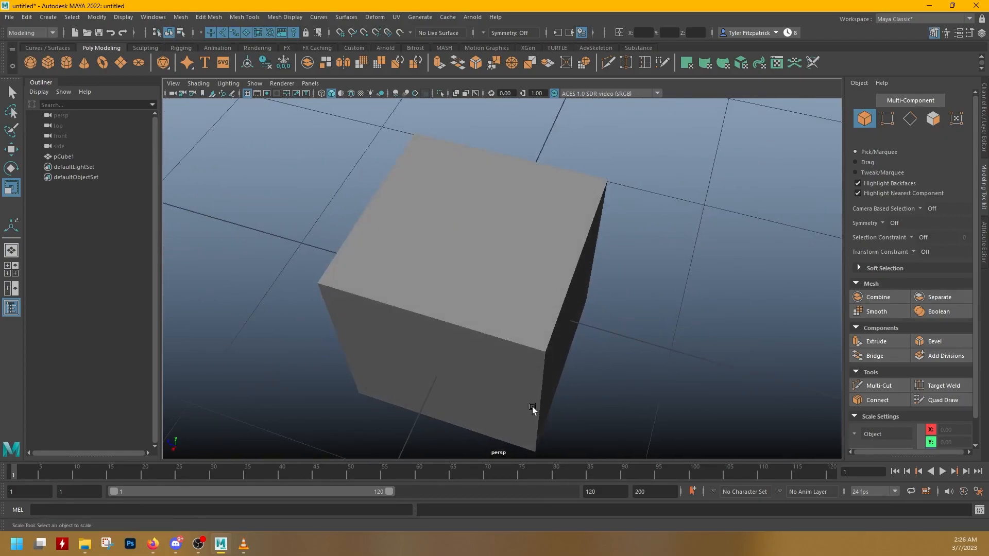
left_click_drag(539, 351, 520, 371, "alt")
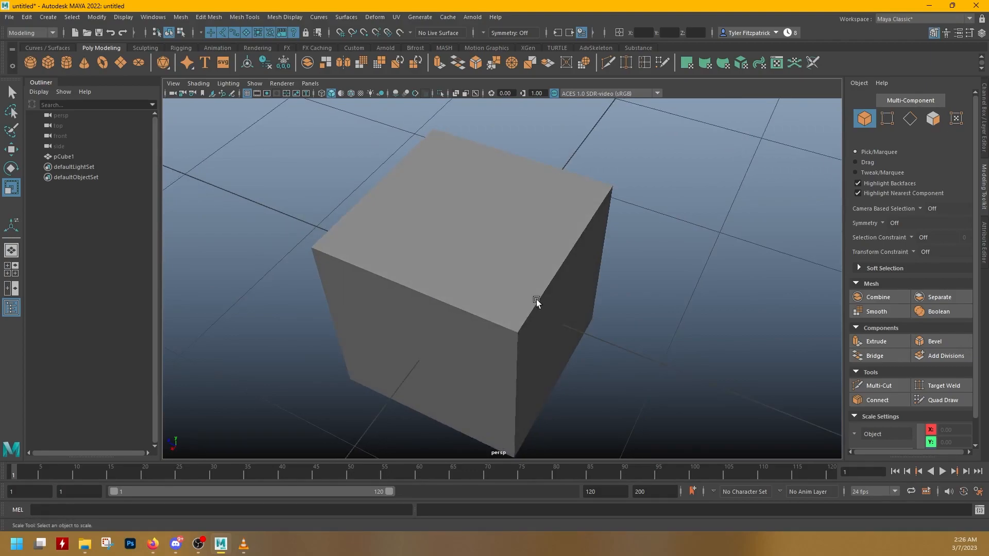
Soften the four consecutive edges along one upper border of the cube and return to object mode
left_click(538, 285)
left_click_drag(539, 285, 526, 259, "alt")
right_click(518, 222)
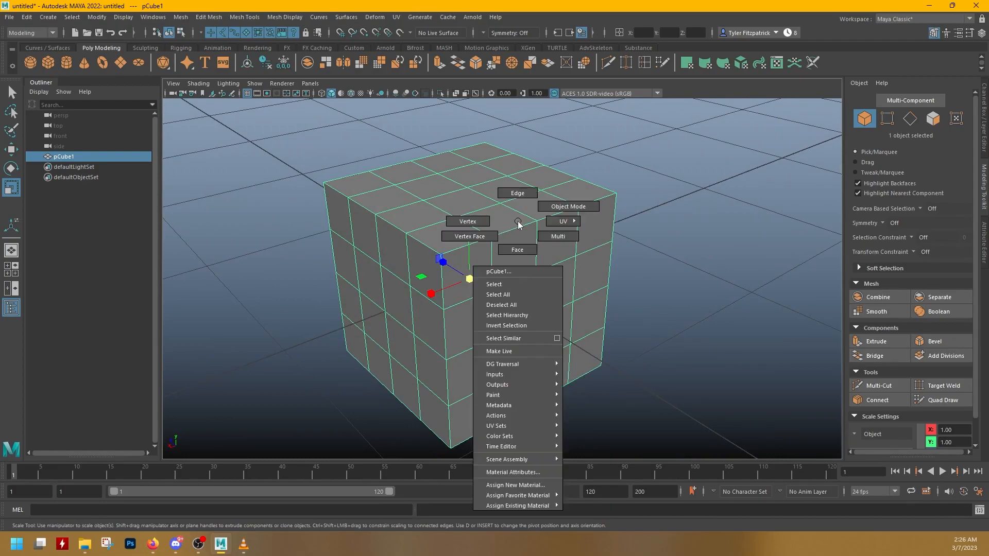
left_click(518, 194)
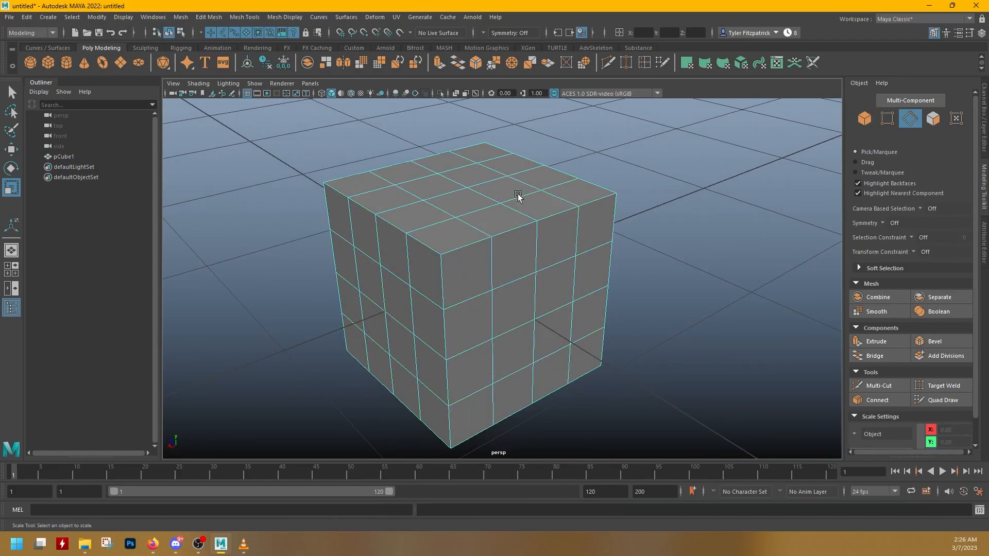
left_click(468, 244)
left_click(505, 231, "shift")
left_click(544, 218, "shift")
left_click(579, 208, "shift")
key("q")
left_click_drag(579, 218, 685, 281, "alt")
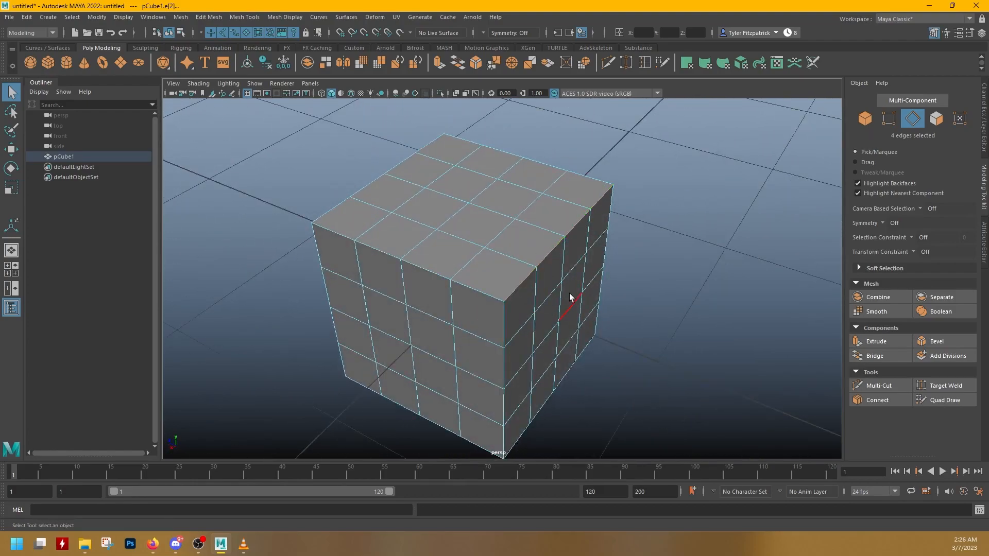
left_click_drag(647, 269, 638, 255, "alt")
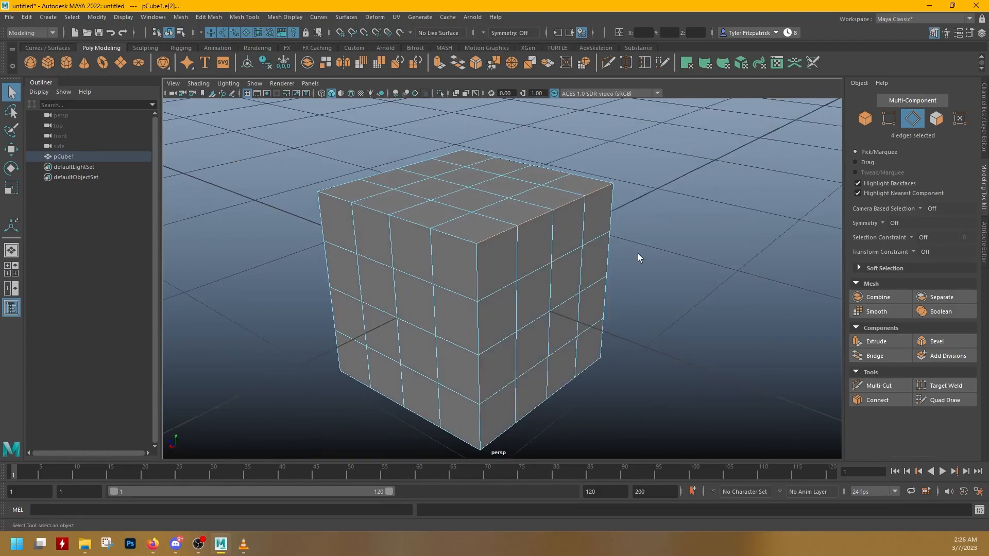
right_click(672, 188, "shift")
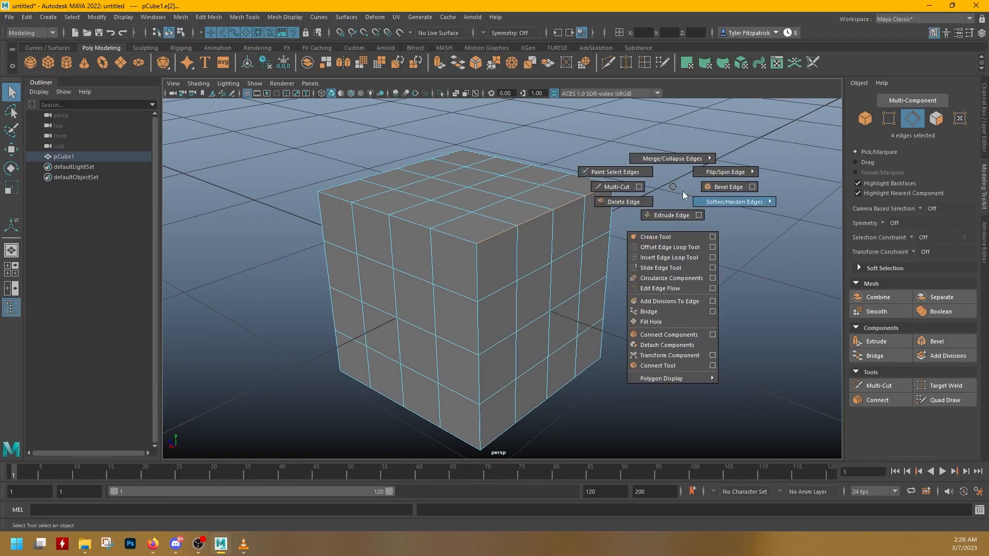
mouse_move(697, 202)
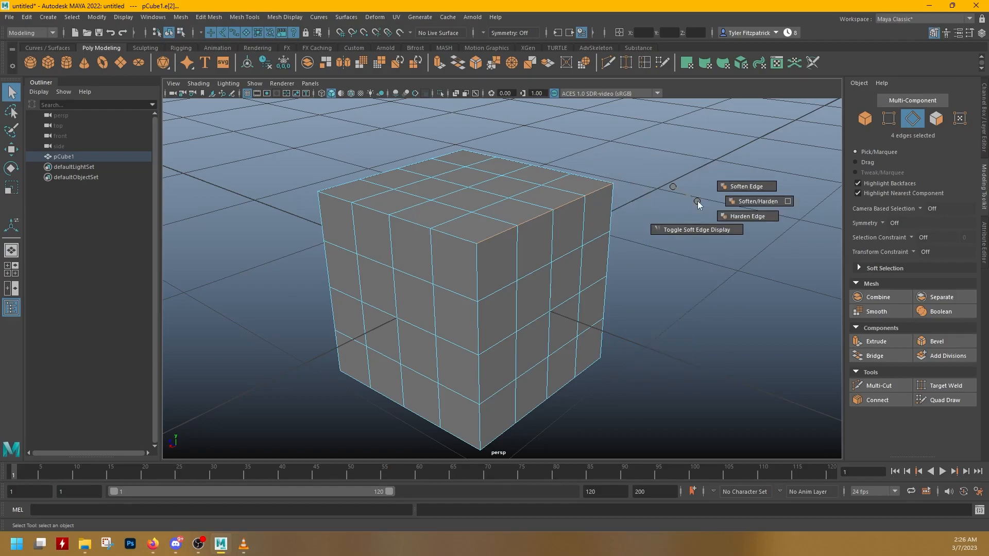
left_click(746, 187)
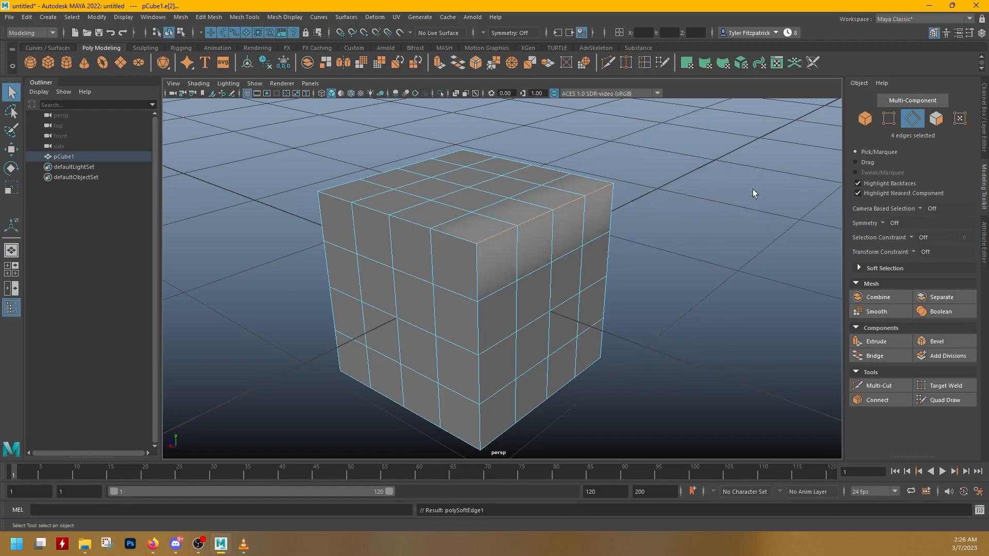
right_click_drag(698, 202, 734, 190)
Select every edge of the cube, soften them all, and return to object mode
left_click_drag(734, 190, 670, 194, "alt")
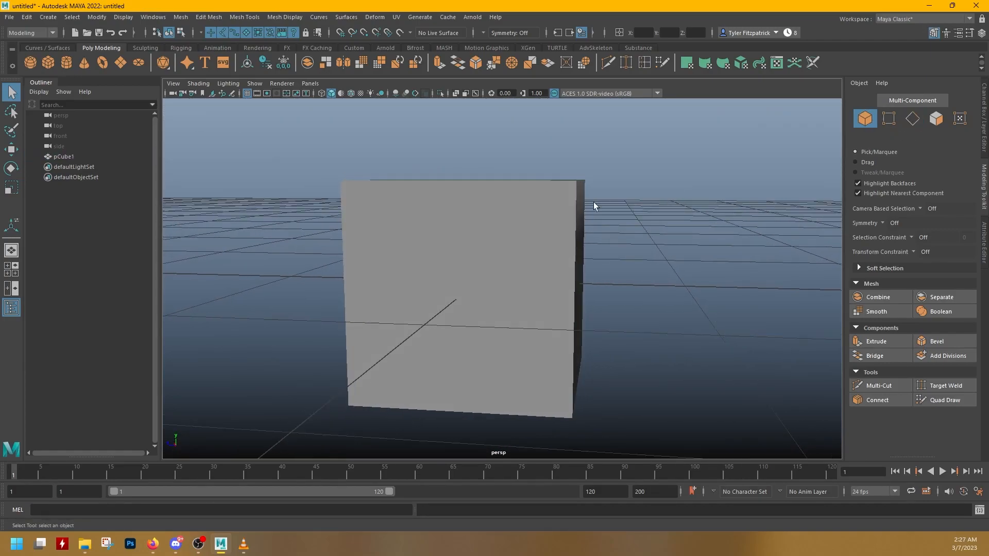
left_click_drag(722, 170, 650, 188, "alt")
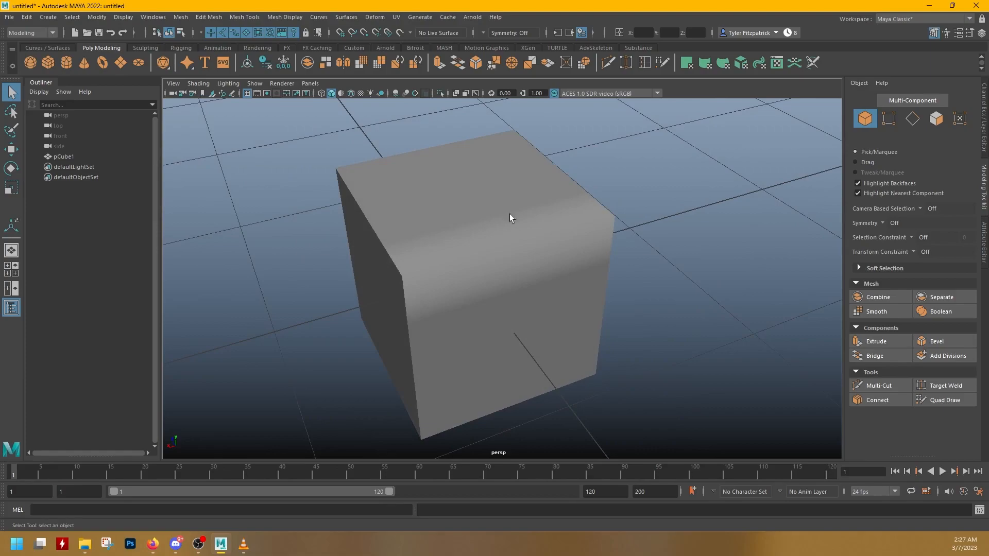
scroll(576, 308, "down", 5)
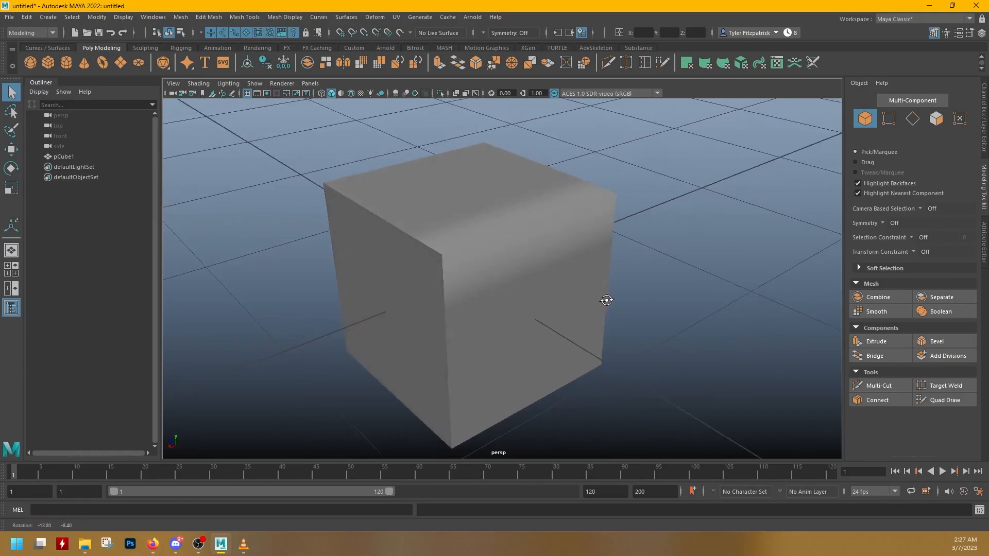
right_click_drag(479, 230, 492, 207)
left_click_drag(286, 122, 675, 394)
right_click(626, 242)
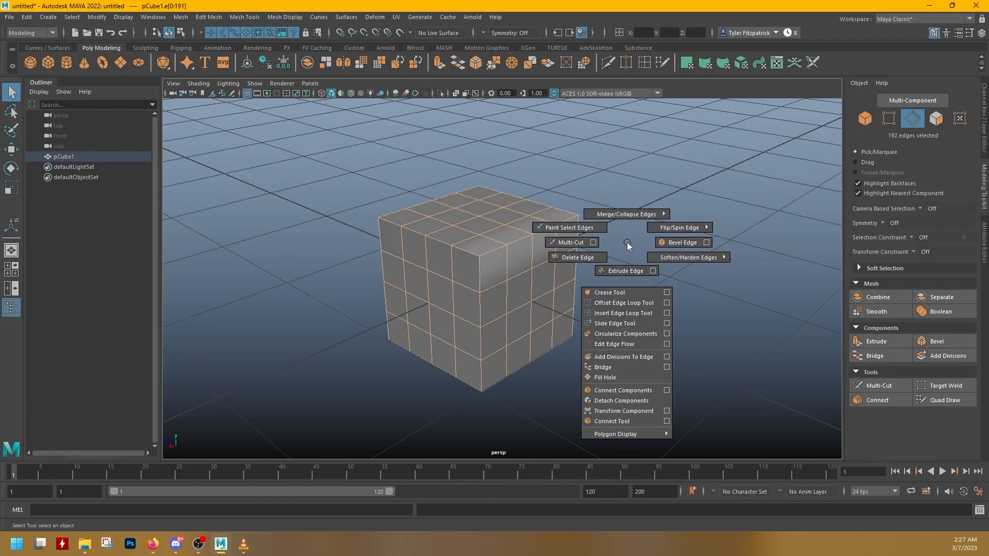
mouse_move(701, 264)
left_click(758, 257)
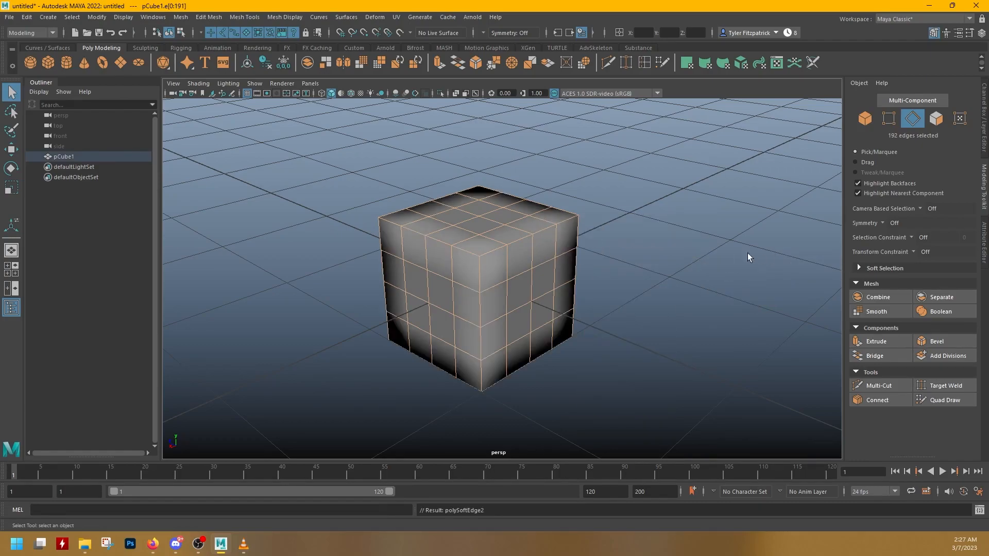
left_click(625, 279)
right_click_drag(614, 279, 647, 253)
Select the edges along all twelve outer borders of the cube and scale them inward uniformly to about 0.85
left_click_drag(562, 286, 545, 212, "alt")
right_click_drag(545, 212, 533, 198)
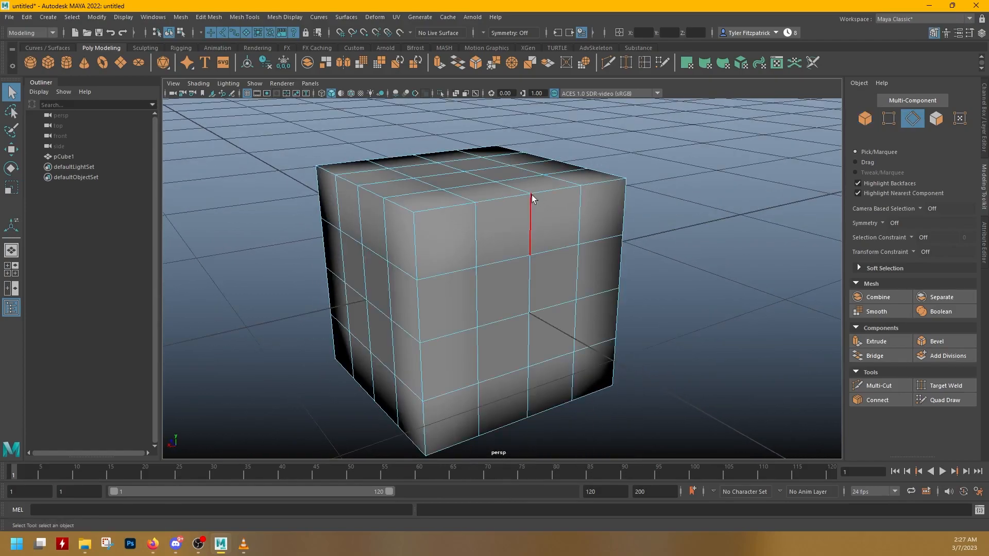
double_click(483, 202)
double_click(387, 169, "shift")
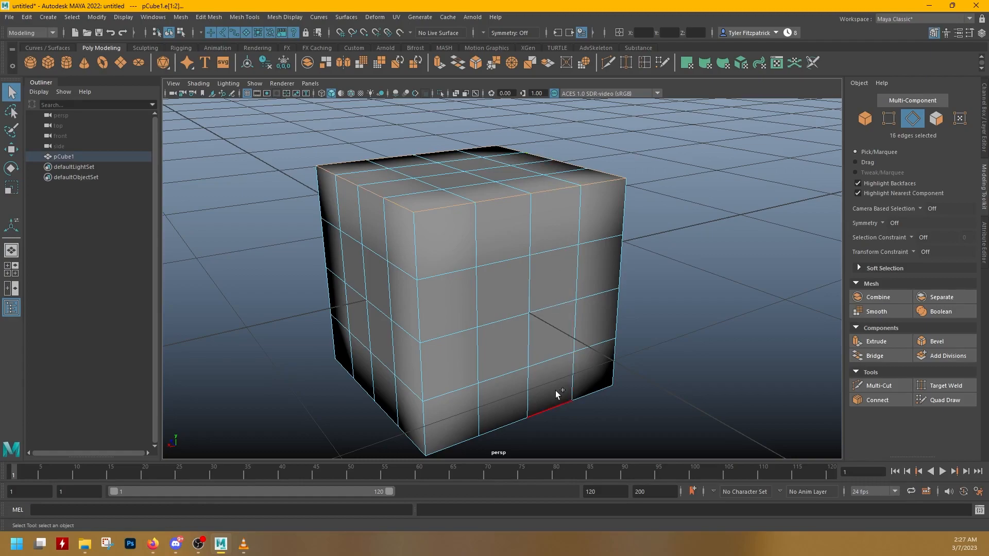
double_click(385, 413, "shift")
double_click(421, 377, "shift")
double_click(329, 291, "shift")
double_click(619, 302, "shift")
left_click_drag(620, 303, 428, 227, "alt")
double_click(584, 232, "shift")
double_click(502, 340, "shift")
double_click(604, 329, "shift")
left_click_drag(603, 329, 681, 332, "alt")
right_click_drag(681, 332, 567, 324, "alt")
left_click_drag(567, 323, 598, 318, "alt")
left_click_drag(569, 278, 691, 316, "alt")
key("r")
left_click_drag(501, 275, 467, 276)
key("ctrl+z")
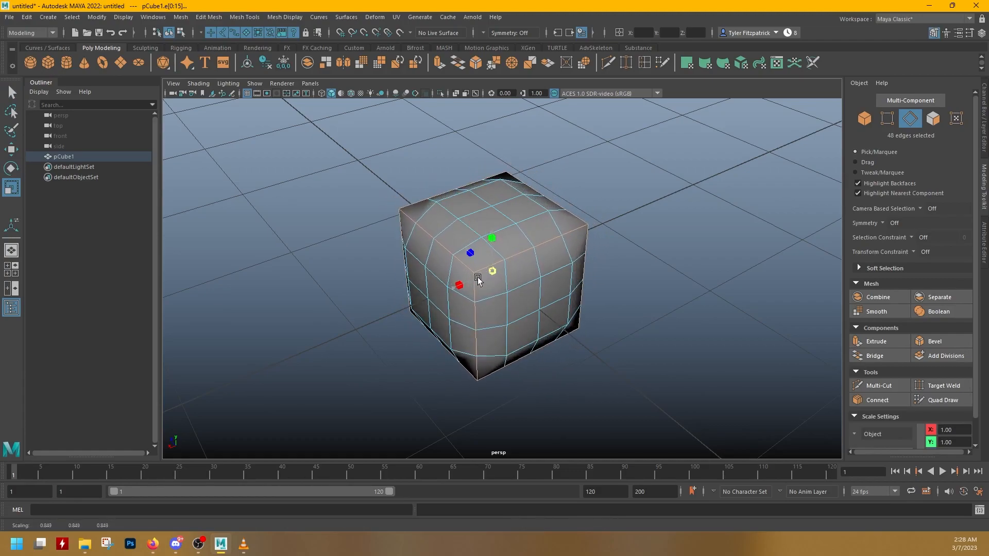
Scale the cube's eight corner vertices inward uniformly and return to object mode
right_click(510, 162)
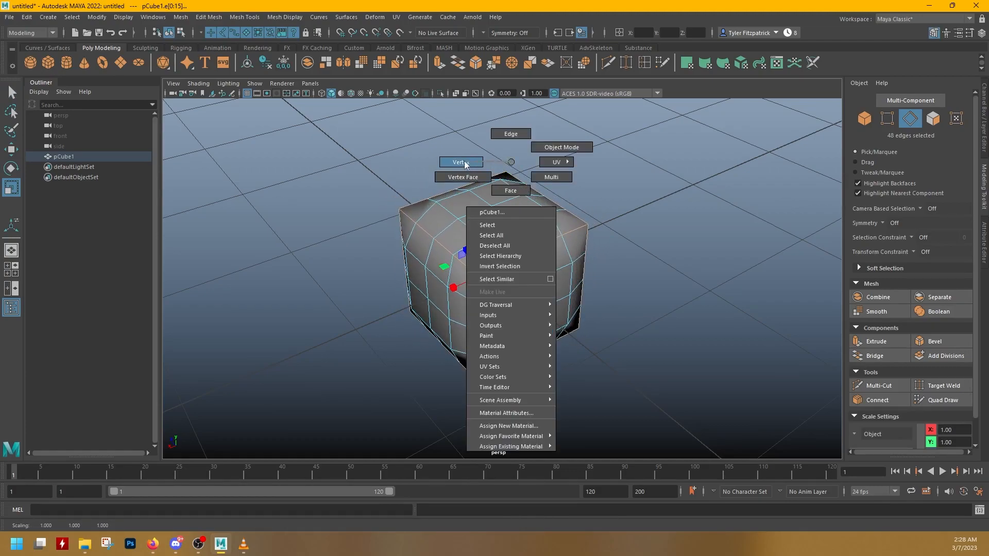
left_click(458, 162)
left_click(398, 208)
left_click(506, 172, "shift")
left_click(587, 225, "shift")
left_click(474, 272, "shift")
left_click_drag(489, 314, 504, 288, "alt")
left_click(502, 383, "shift")
left_click(397, 322, "shift")
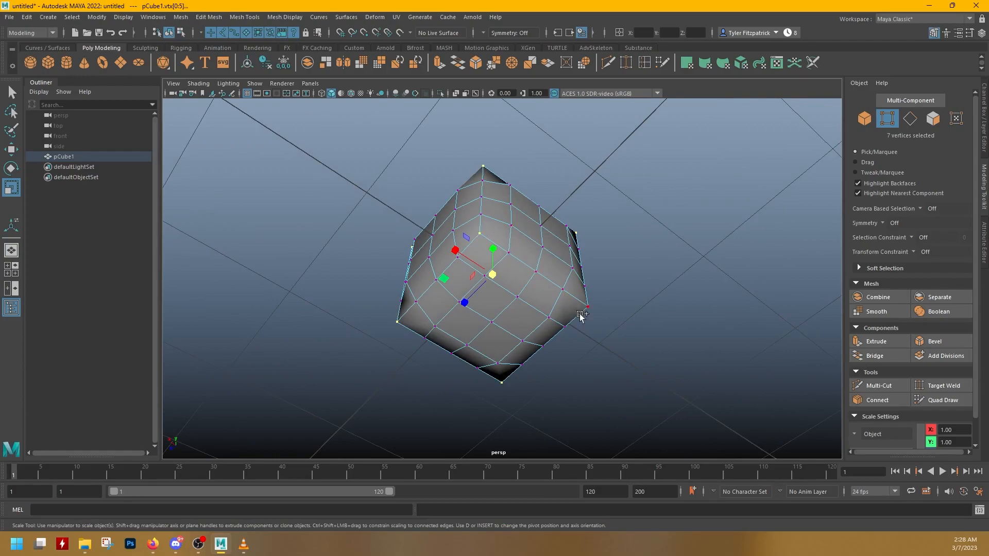
left_click_drag(590, 308, 551, 367, "alt")
left_click_drag(493, 271, 486, 270)
left_click(607, 233)
right_click_drag(607, 233, 638, 221)
left_click(640, 222)
Examine the rounded cube's silhouette and shading from several angles
left_click_drag(670, 248, 708, 276, "alt")
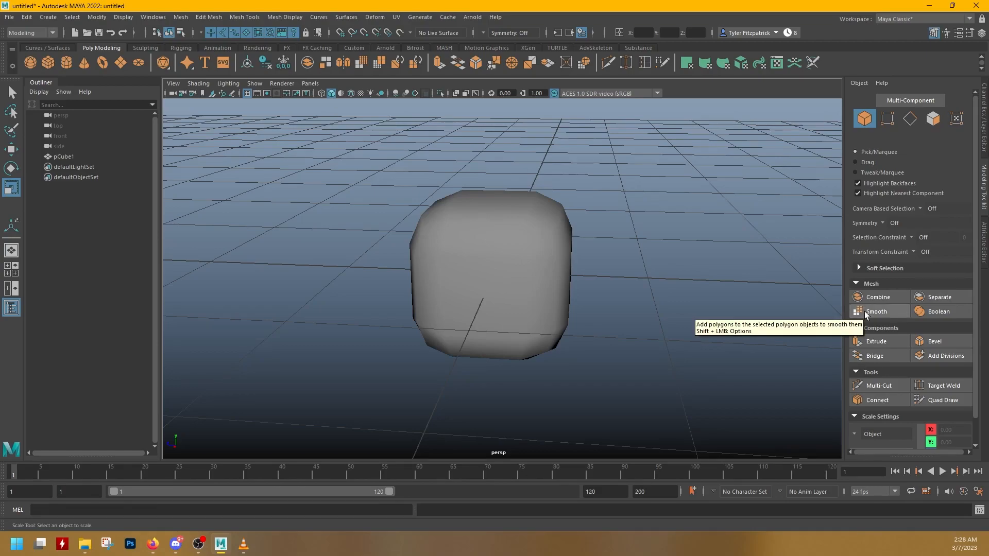
left_click_drag(692, 298, 541, 261, "alt")
left_click(540, 262)
left_click(614, 250)
left_click_drag(651, 201, 714, 230, "alt")
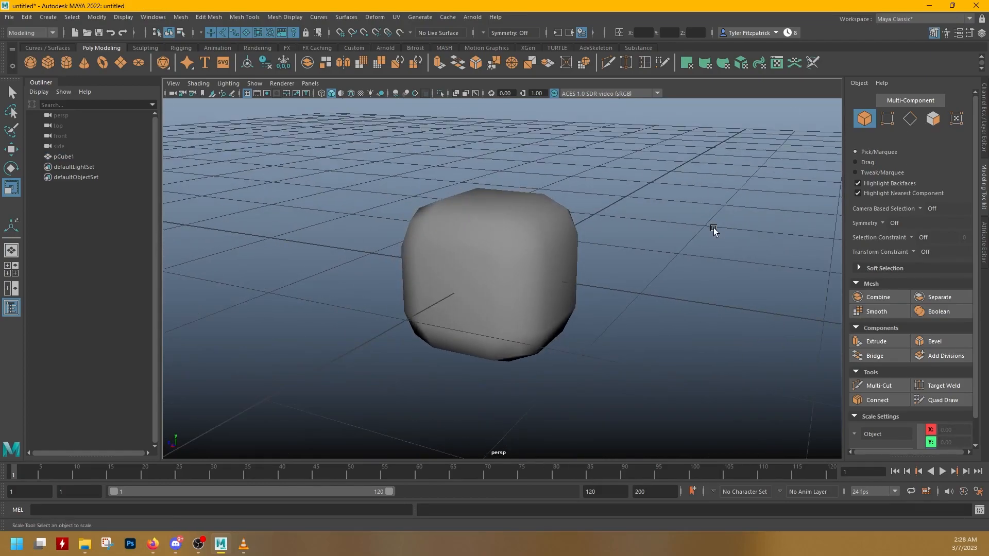
left_click_drag(692, 237, 591, 254, "alt")
left_click(482, 235)
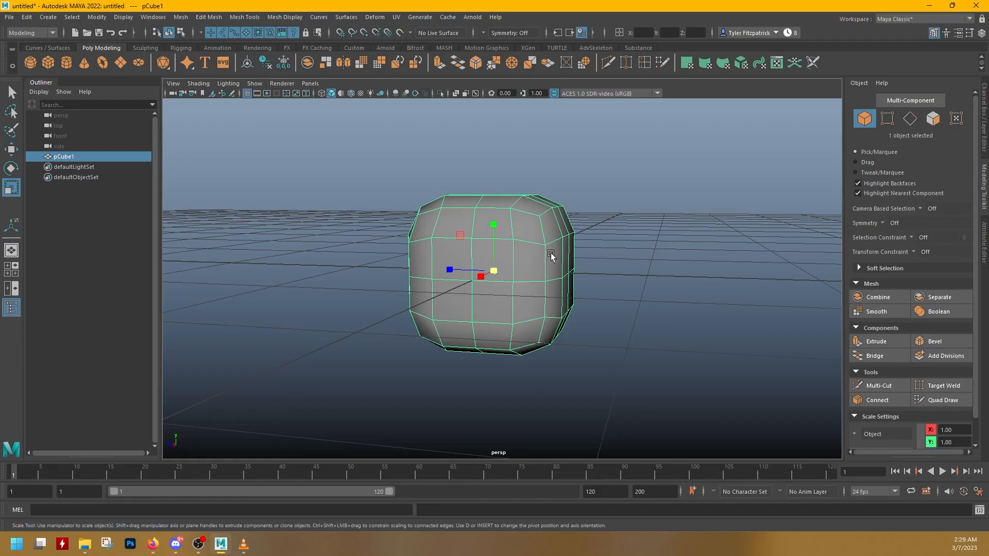
left_click_drag(598, 246, 664, 236, "alt")
Undo the corner scaling, border scaling and edge softening back to the original hard-edged cube
key("ctrl+z")
key("ctrl+z")
key("ctrl+z")
key("ctrl+z")
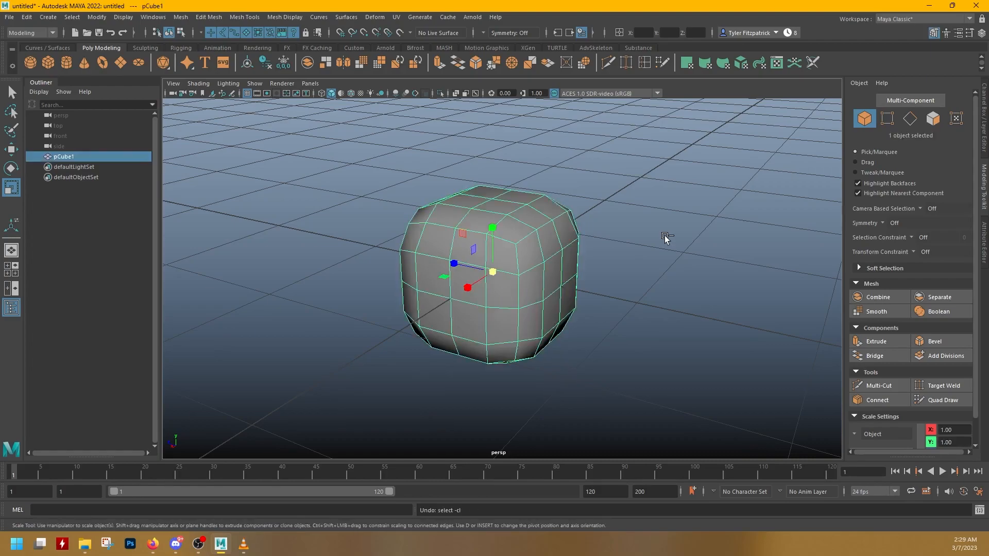
key("ctrl+z")
key("ctrl+z")
key("ctrl+z")
key("ctrl+z")
key("ctrl+z")
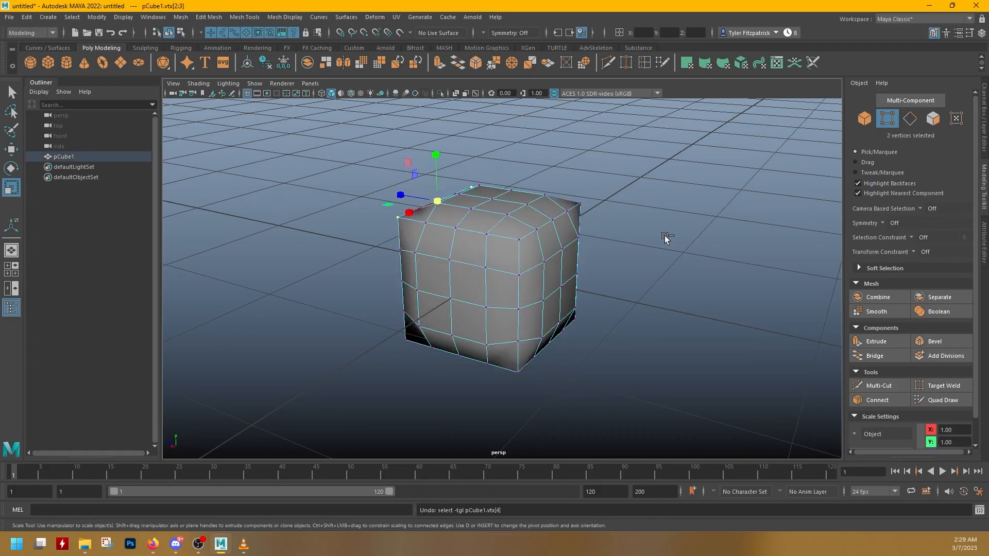
key("ctrl+z")
key("ctrl+z")
key("ctrl+z")
key("ctrl+z")
key("ctrl+z")
key("ctrl+z")
key("ctrl+z")
key("ctrl+z")
key("ctrl+z")
key("ctrl+z")
key("ctrl+z")
key("ctrl+z")
key("ctrl+z")
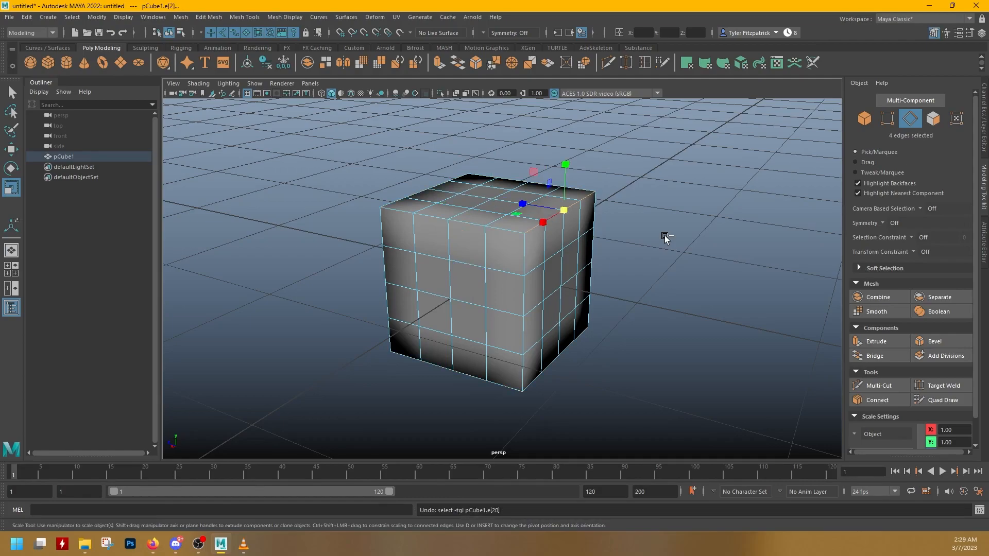
key("ctrl+z")
key("ctrl+z")
key("ctrl+z")
key("ctrl+z")
key("ctrl+z")
key("ctrl+z")
Examine the cube from several angles in smooth mesh preview, then restore its unsmoothed display
left_click_drag(690, 237, 646, 251, "alt")
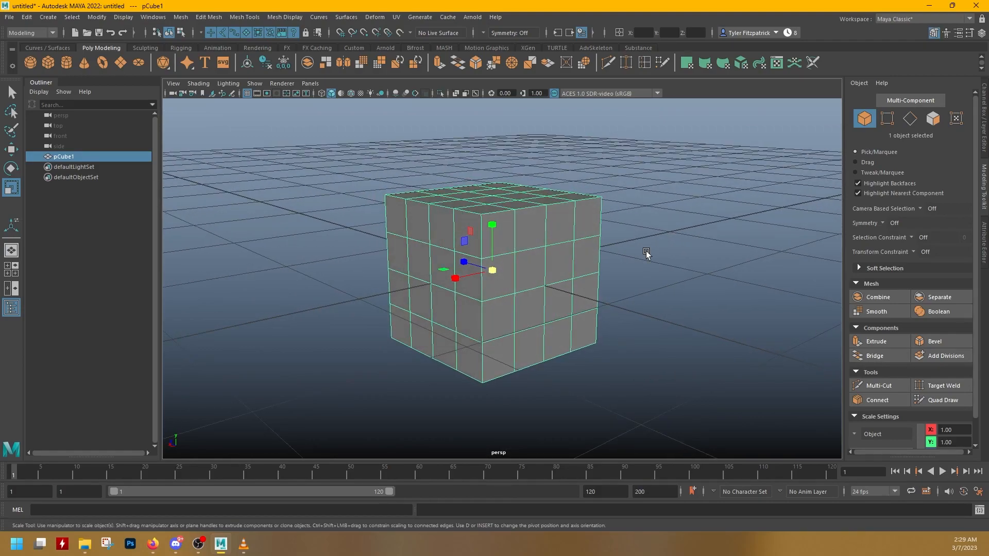
key("3")
left_click(646, 251)
left_click_drag(646, 251, 634, 255, "alt")
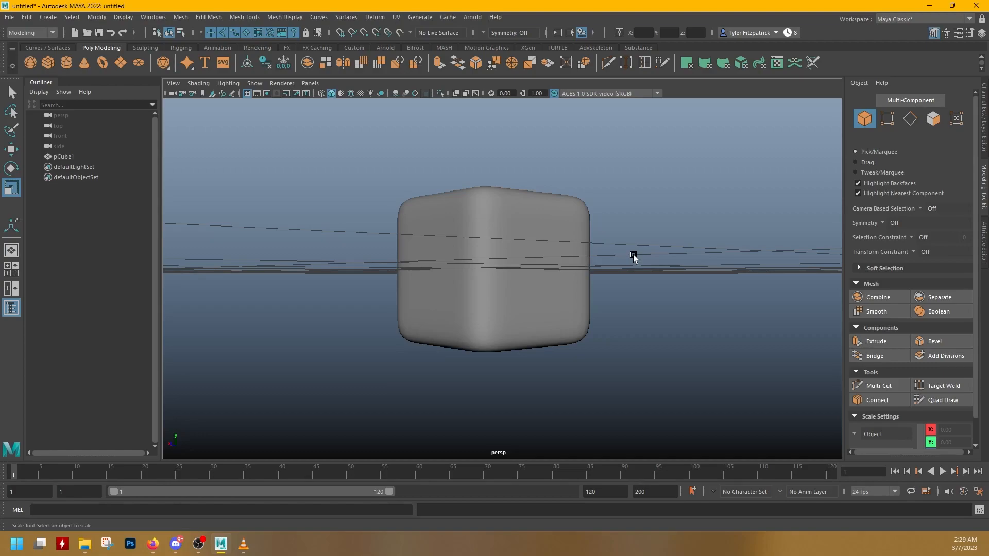
left_click_drag(627, 256, 678, 244, "alt")
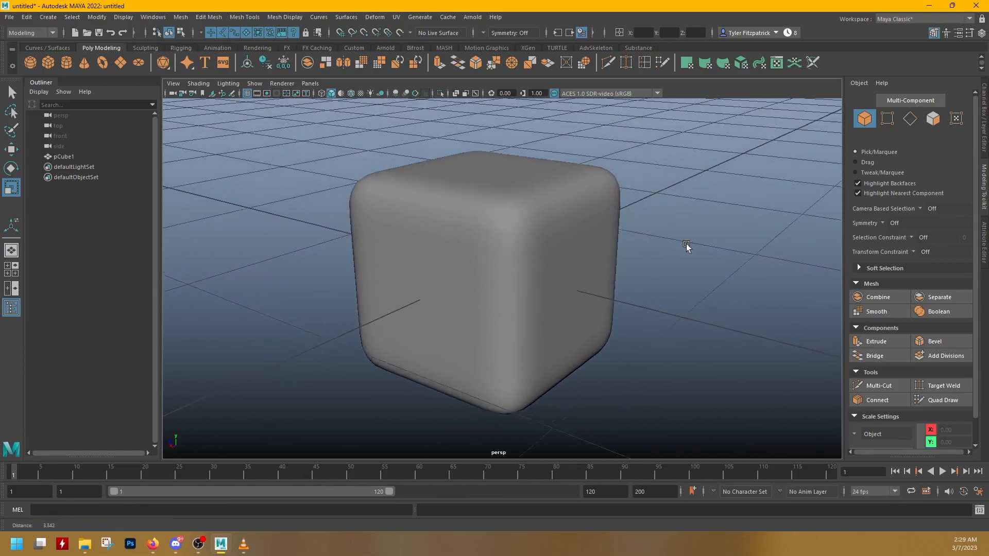
right_click_drag(678, 244, 741, 231, "alt")
left_click_drag(741, 231, 722, 273, "alt")
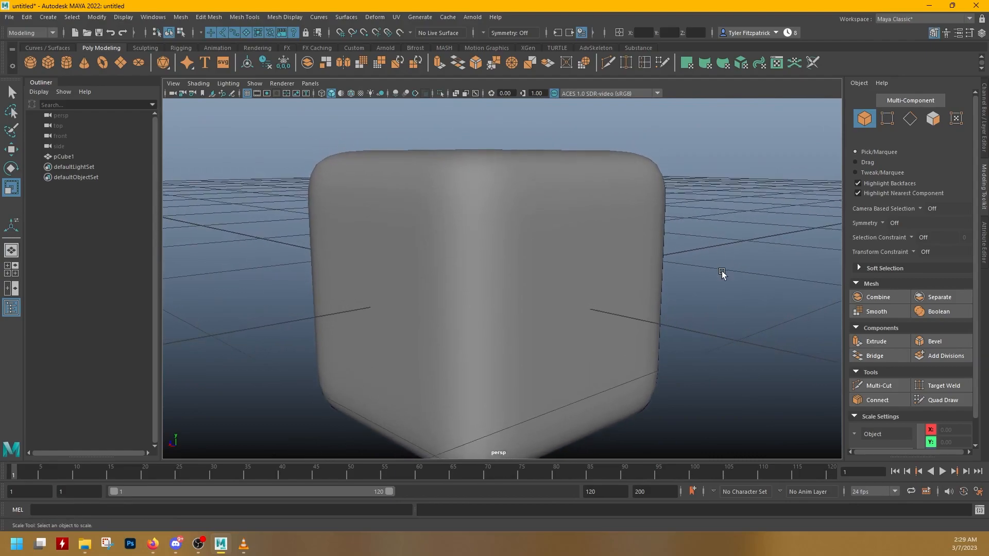
right_click_drag(721, 274, 681, 256, "alt")
left_click_drag(655, 233, 663, 240, "alt")
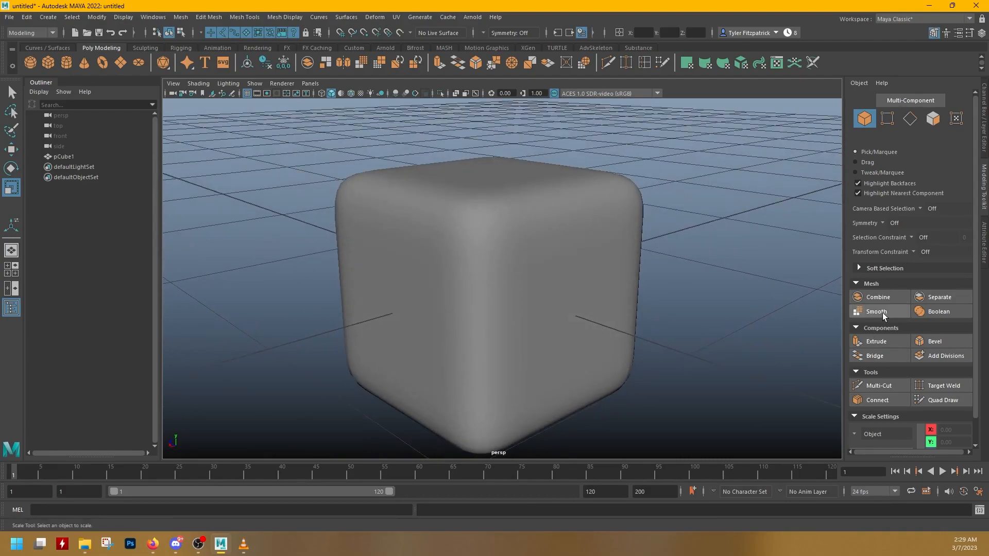
left_click(568, 203)
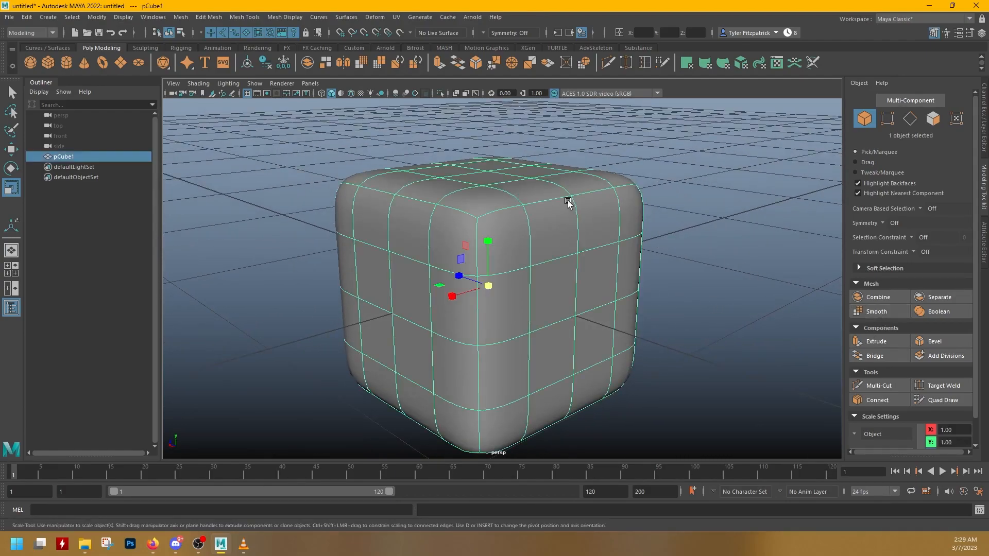
left_click(671, 264)
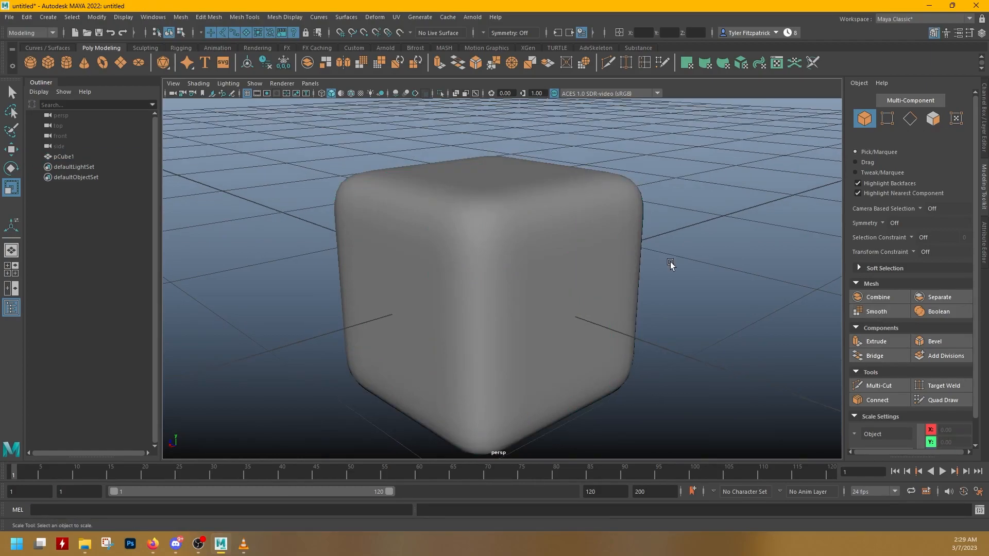
left_click(620, 270)
key("1")
Pull two adjacent faces at the cube's upper edge outward and upward while in smooth mesh preview
left_click_drag(689, 266, 640, 211, "alt")
right_click_drag(640, 211, 638, 231)
left_click(588, 241)
left_click(568, 211, "shift")
key("q")
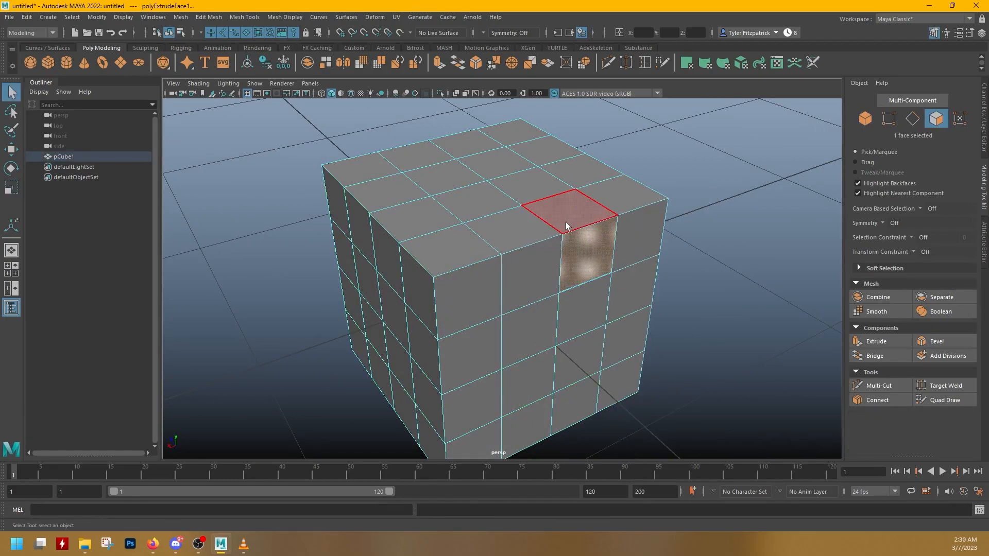
left_click(567, 217, "shift")
left_click_drag(593, 271, 667, 264, "alt")
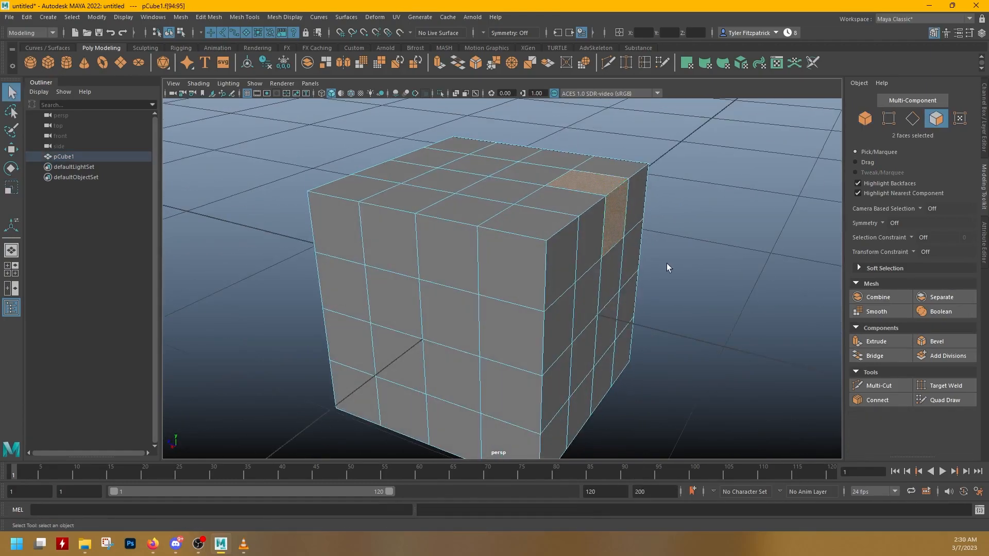
key("3")
key("w")
left_click_drag(572, 202, 721, 106)
left_click_drag(755, 184, 666, 329, "alt")
Restore the cube's unsmoothed display and undo the move of the two faces
left_click(582, 263)
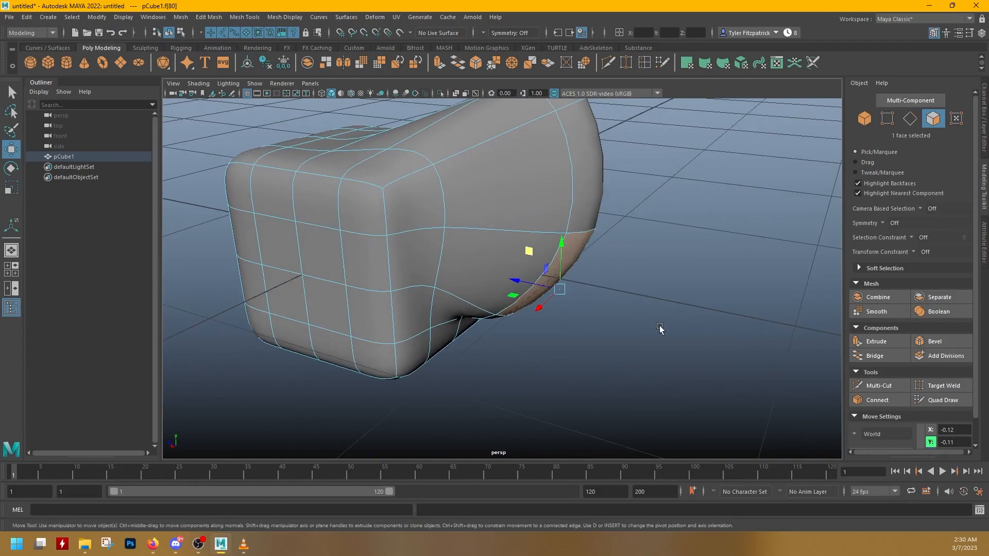
right_click_drag(667, 329, 725, 360, "alt")
left_click_drag(726, 360, 709, 371, "alt")
right_click_drag(708, 371, 640, 350, "alt")
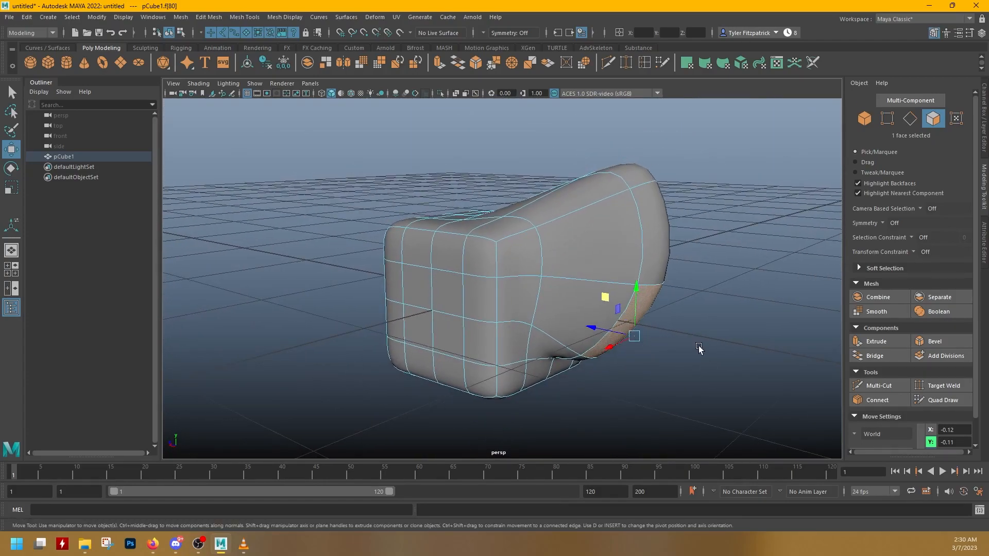
key("1")
mouse_move(715, 350)
left_mouse_down("alt")
mouse_move(601, 316)
mouse_move(551, 313)
mouse_move(729, 353)
left_mouse_up("alt")
key("ctrl+z")
key("ctrl+z")
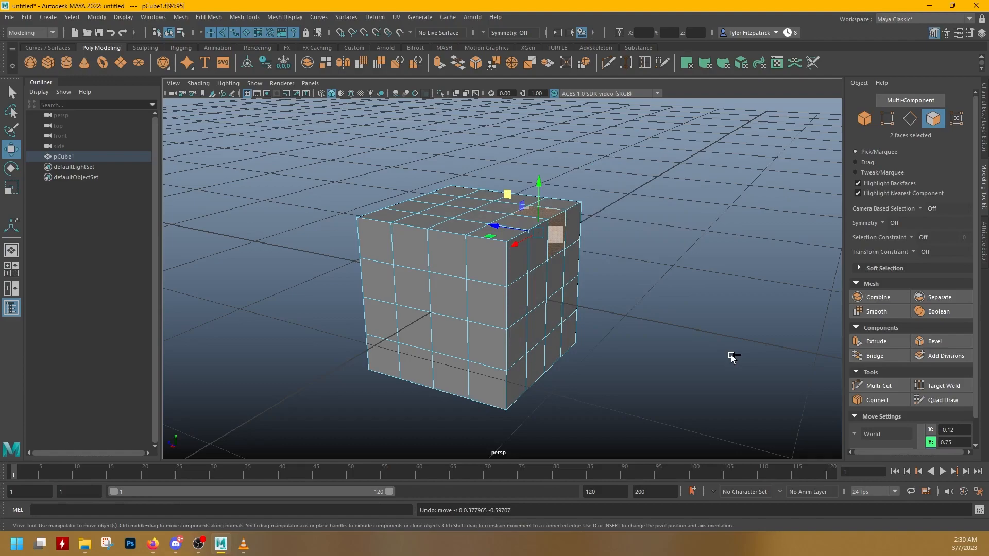
key("ctrl+z")
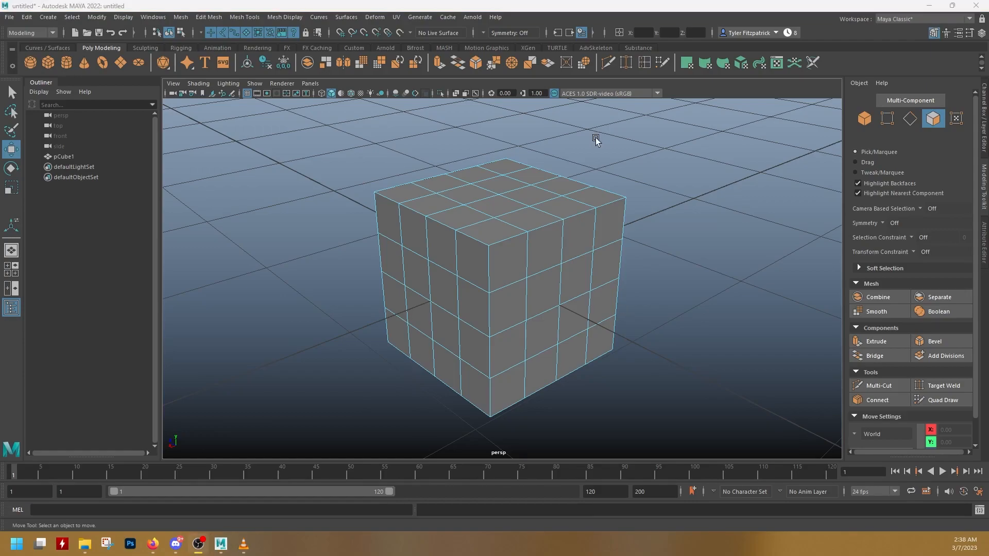
Start saving the scene and browse to the scenes folder inside AVE_120_PROJECT
left_click(10, 20)
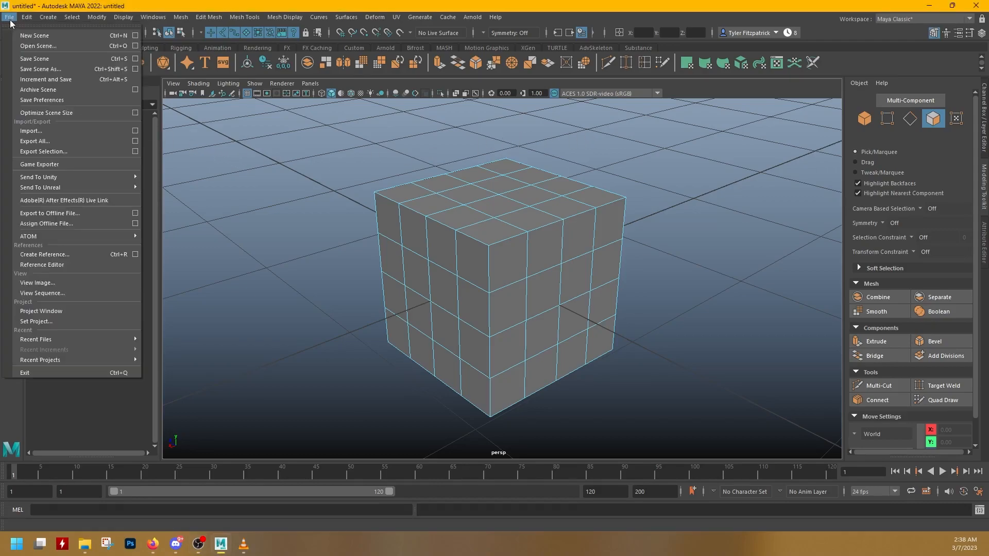
left_click(56, 63)
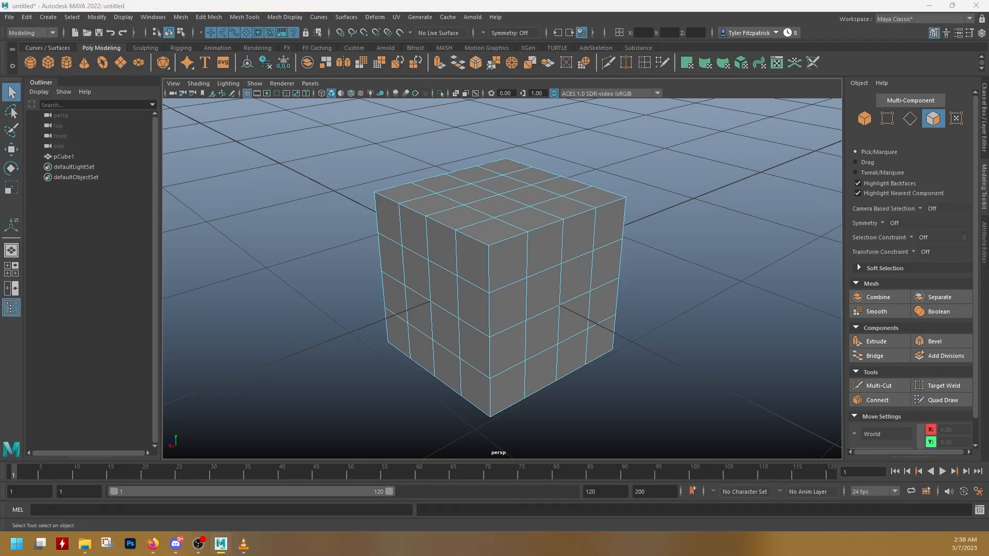
left_click_drag(988, 278, 633, 114)
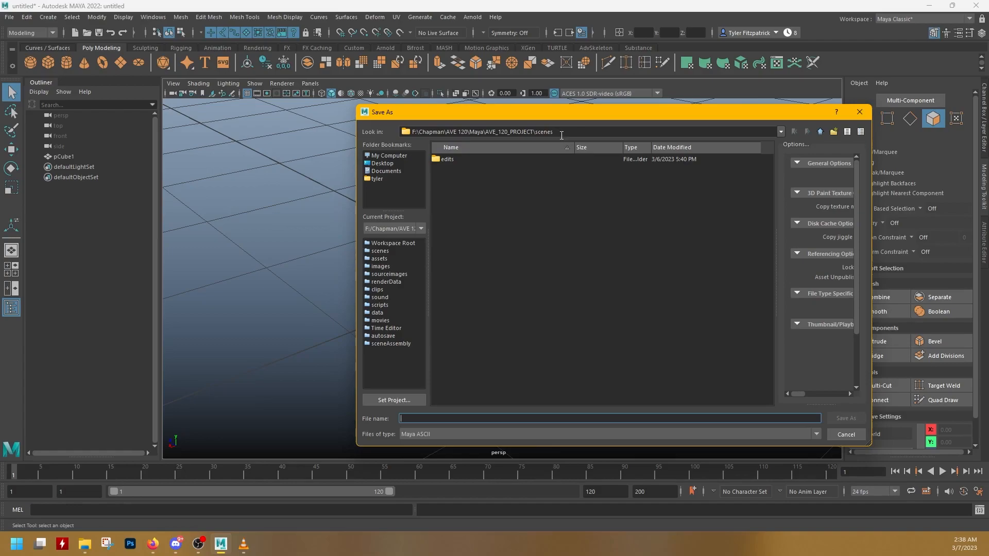
left_click(821, 133)
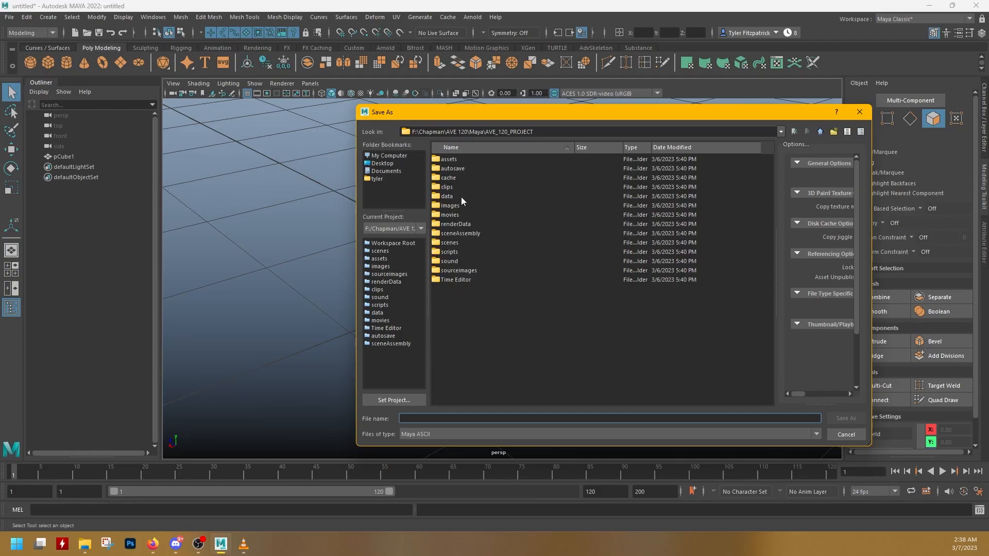
left_click(821, 132)
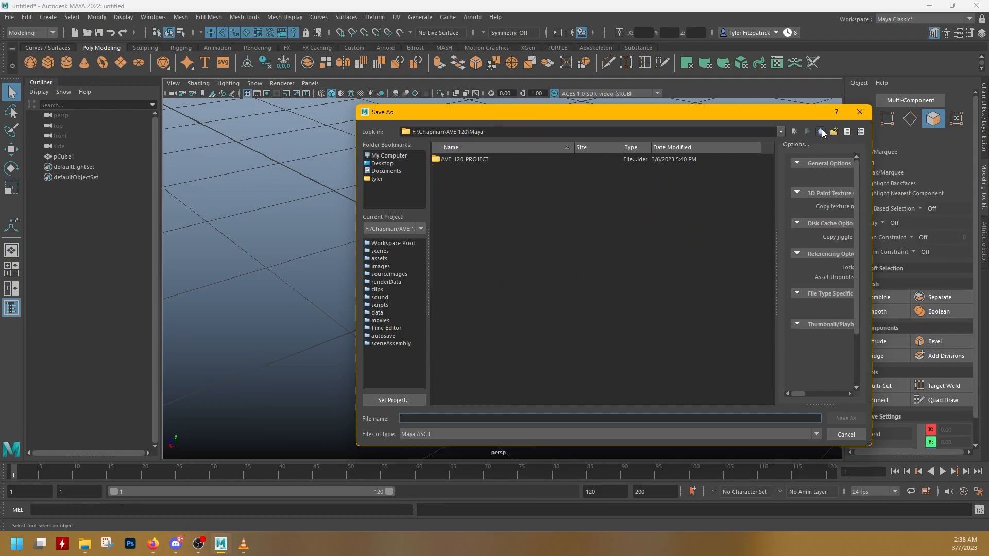
left_click(467, 161)
double_click(468, 162)
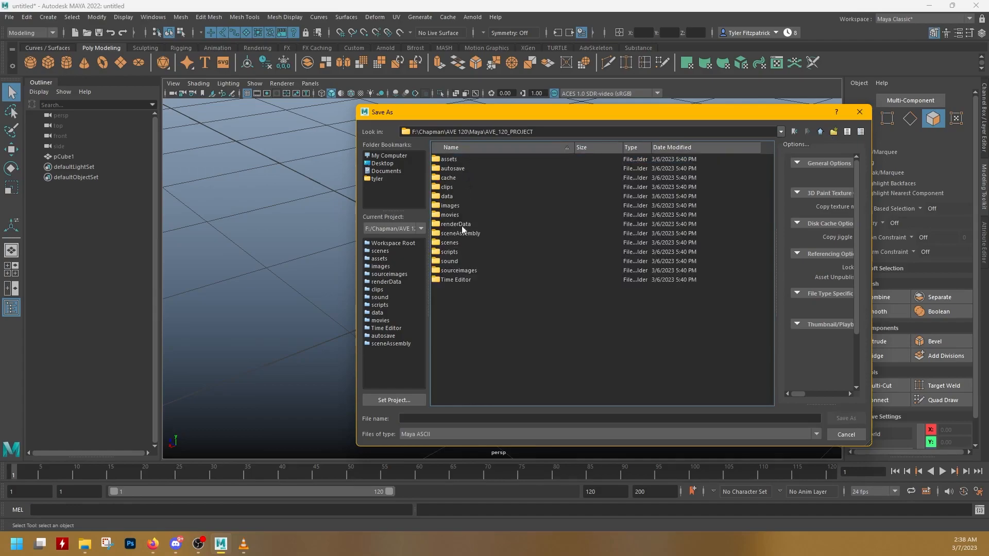
double_click(453, 244)
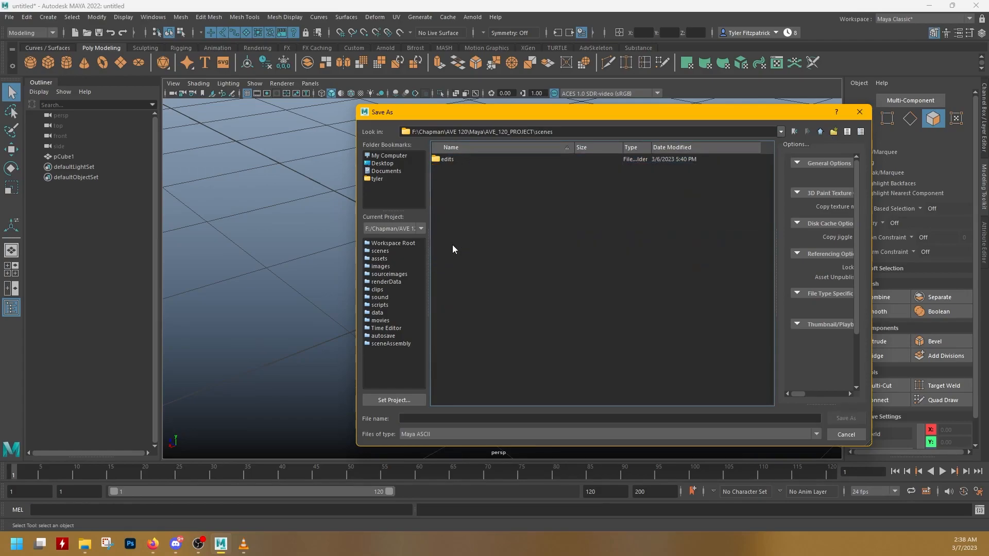
Enter Modeling_Intro_Scene.TF.0001 as the scene's file name
left_click(491, 417)
type("Modeling_Intro_Scene")
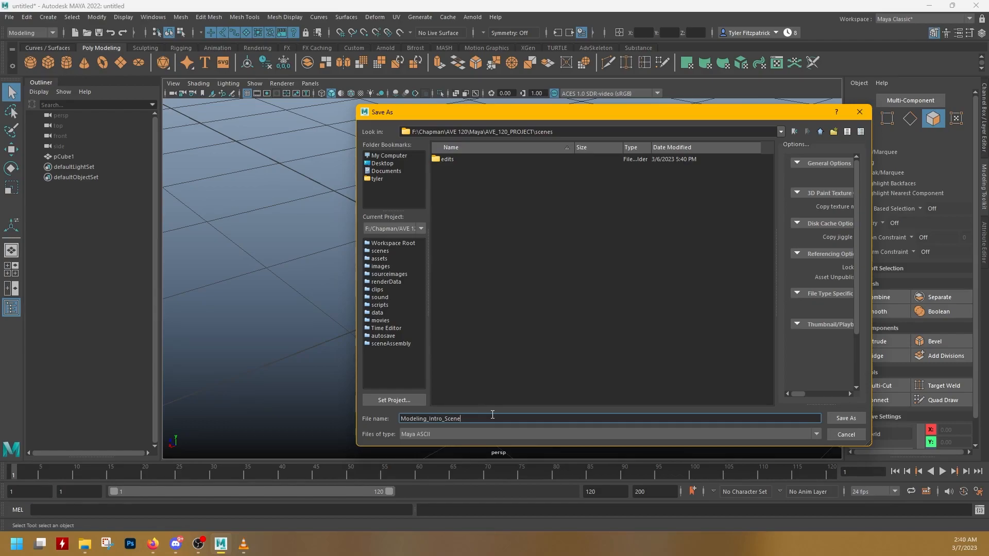
type(".TF")
type(".000")
Set the file type to Maya ASCII, re-enter version number 0001 in the file name and save the scene
left_click(491, 432)
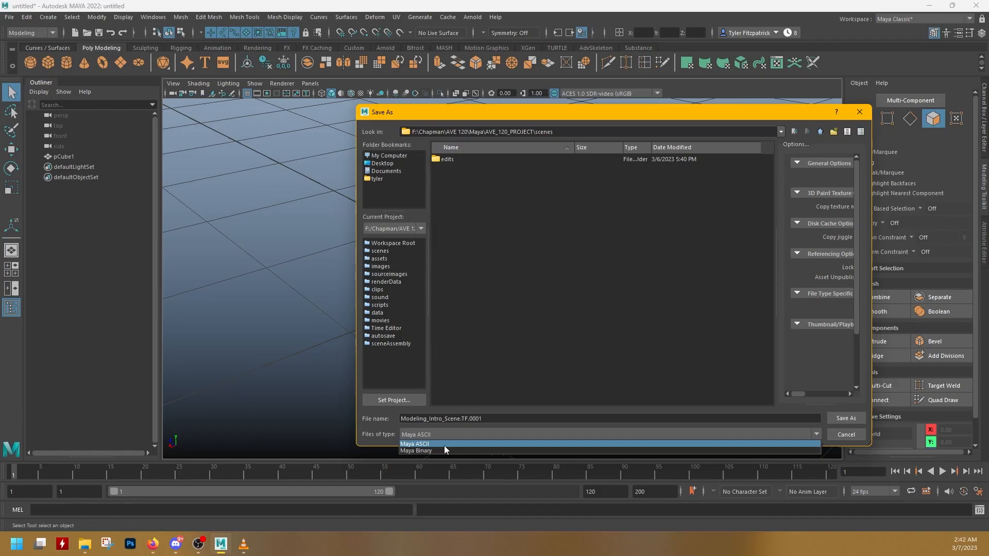
left_click(444, 446)
left_click(469, 418)
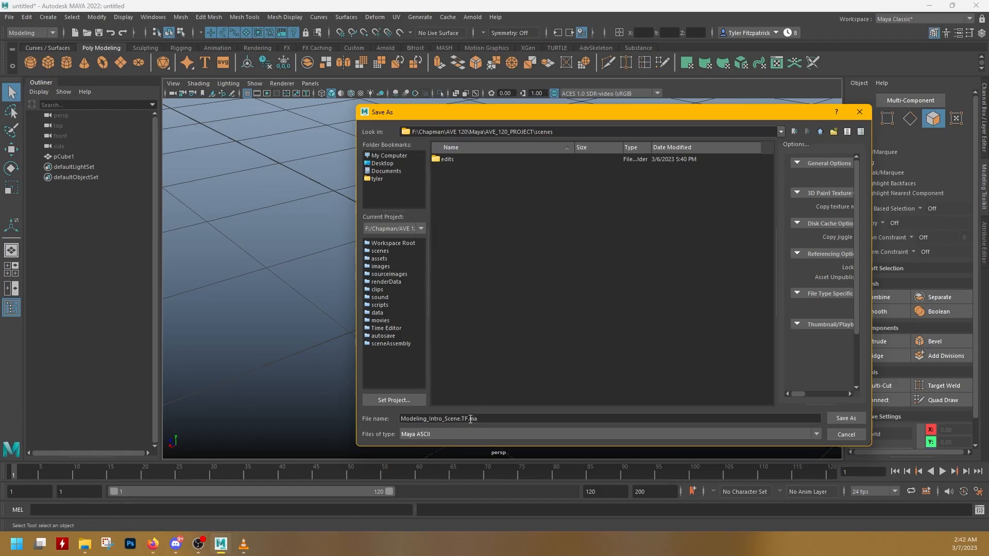
type("000.")
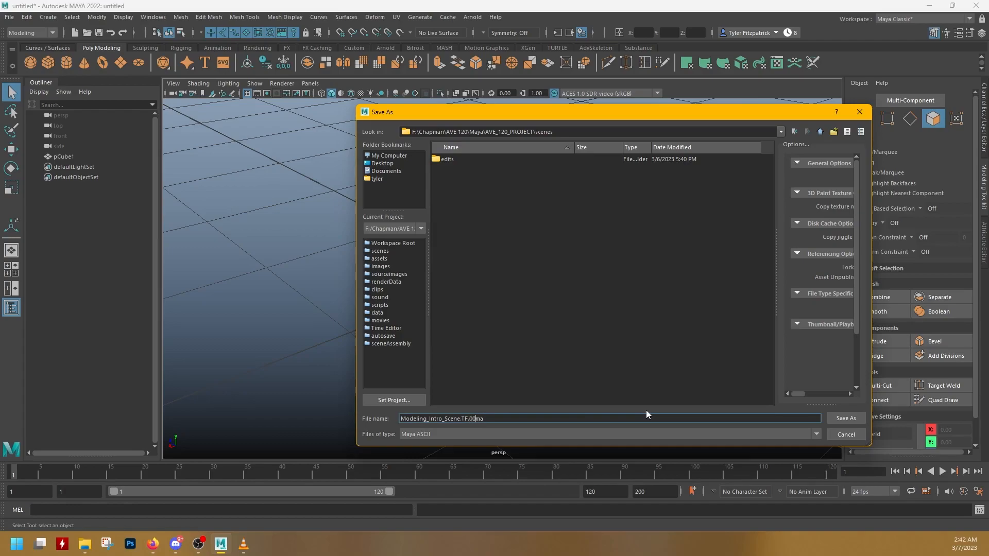
key("BackSpace")
key("BackSpace")
type("1.")
left_click(845, 418)
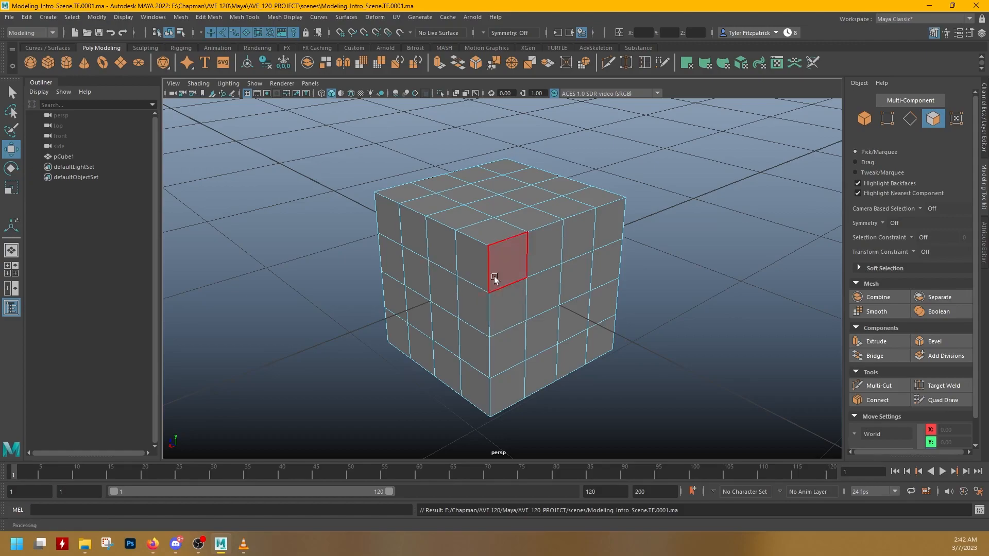
Raise one face on top of the cube and save the scene as incremental version 0002
left_click(502, 199)
left_click_drag(502, 199, 444, 155)
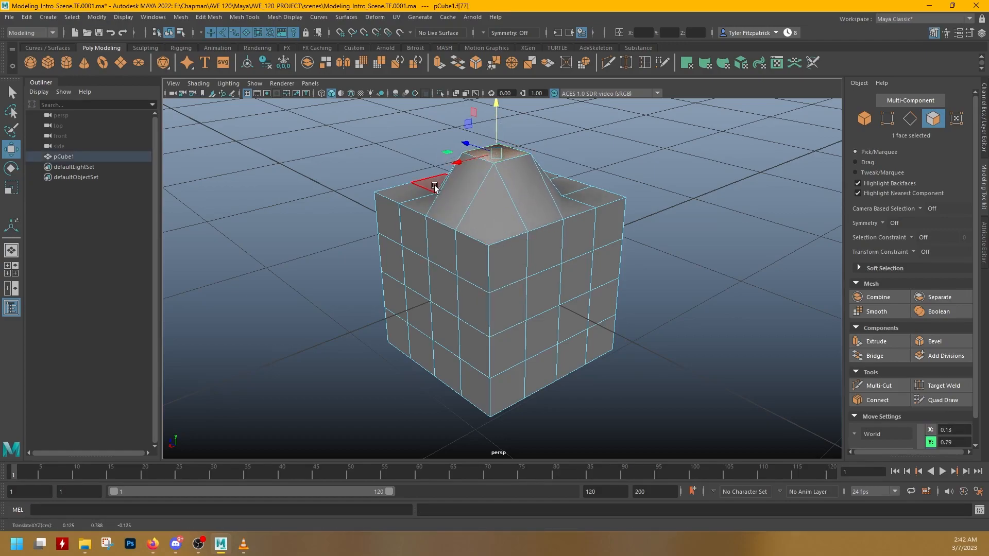
left_click(12, 17)
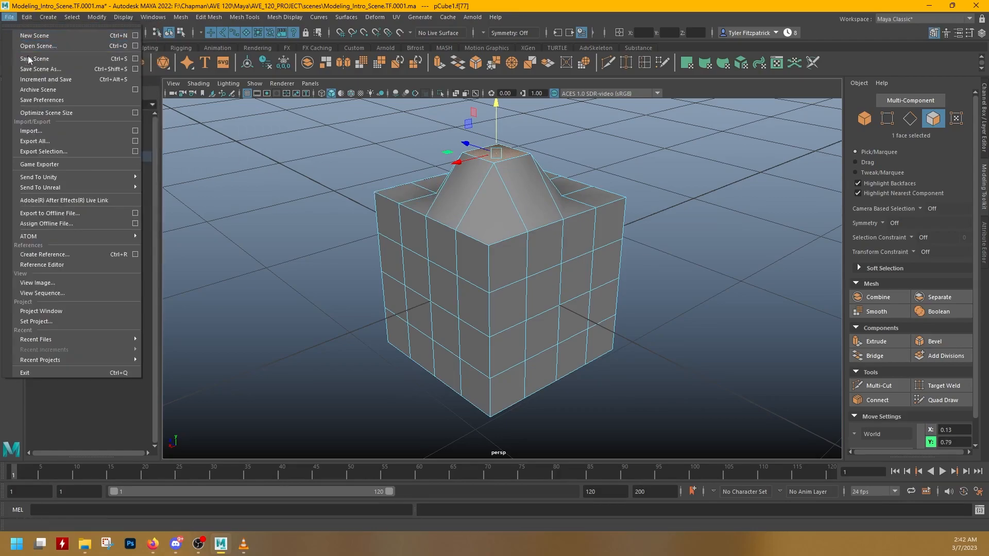
left_click(56, 80)
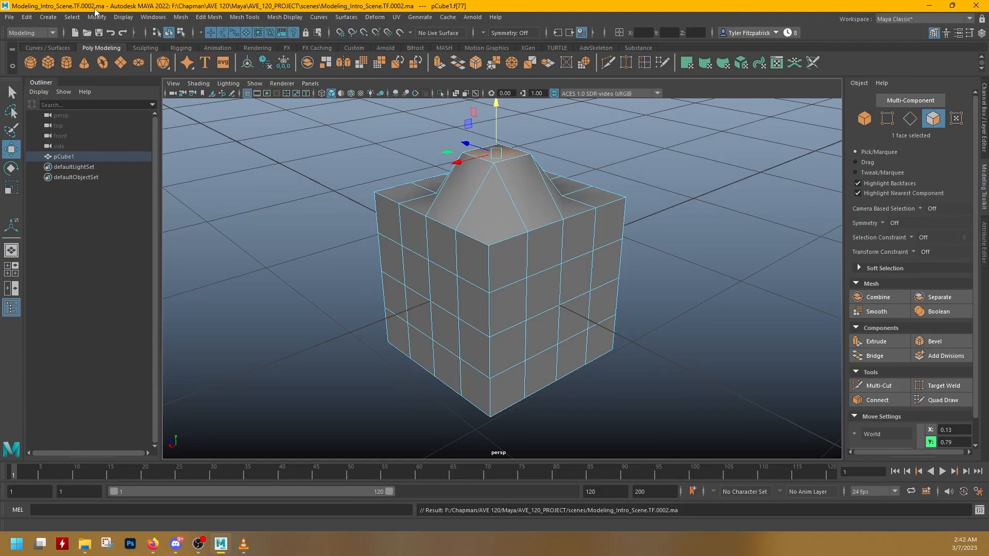
Check the saved scene versions 0001 and 0002 in the project's scenes folder
left_click(10, 17)
left_click(36, 46)
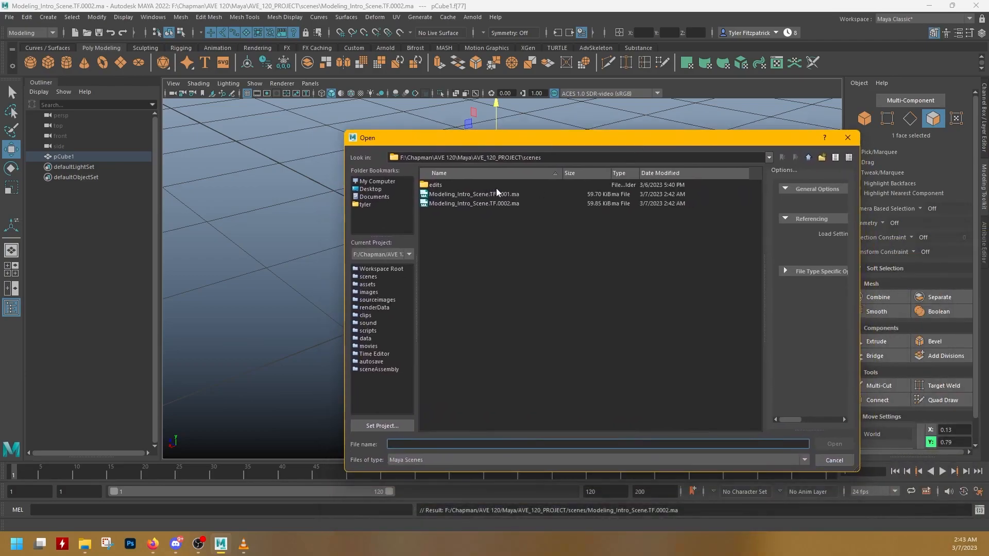
left_click(524, 195)
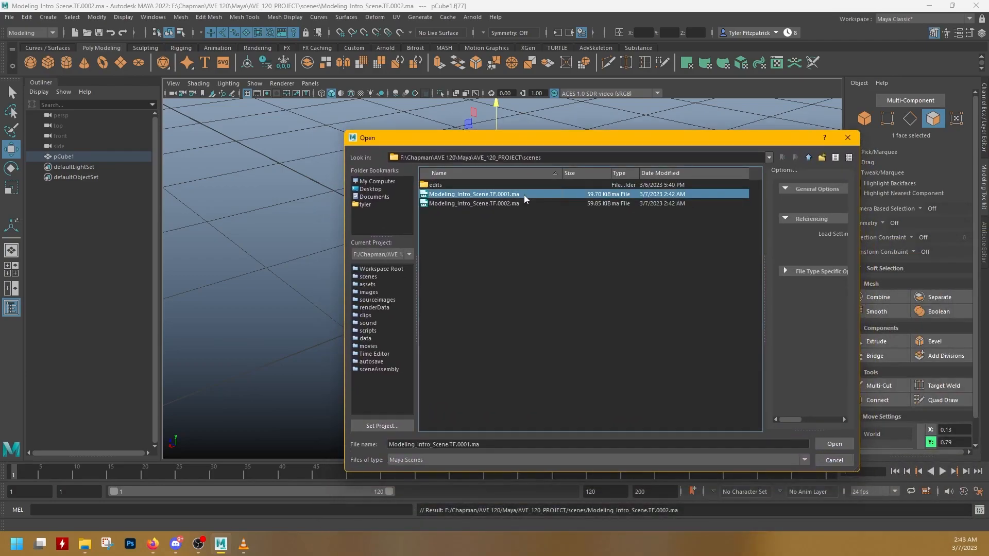
left_click(503, 206)
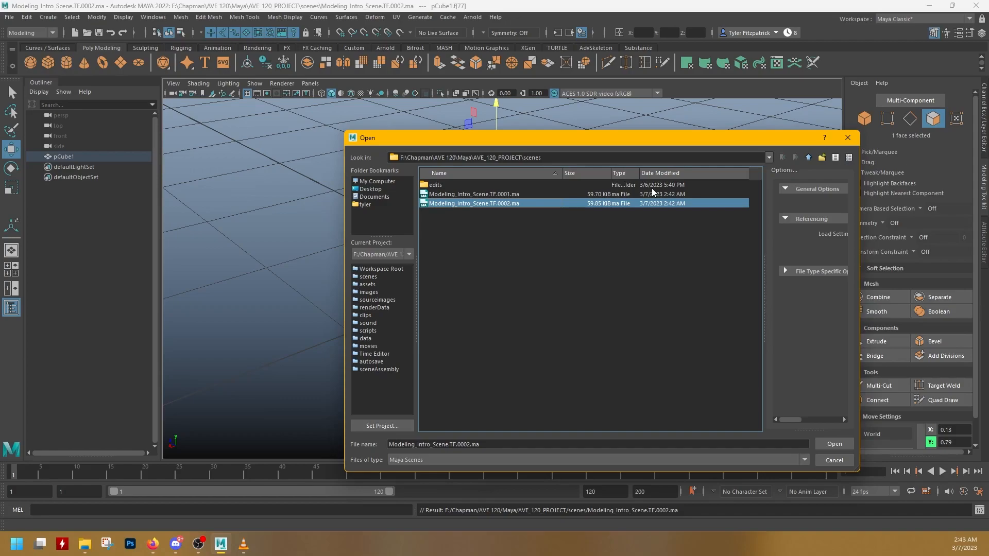
key("Return")
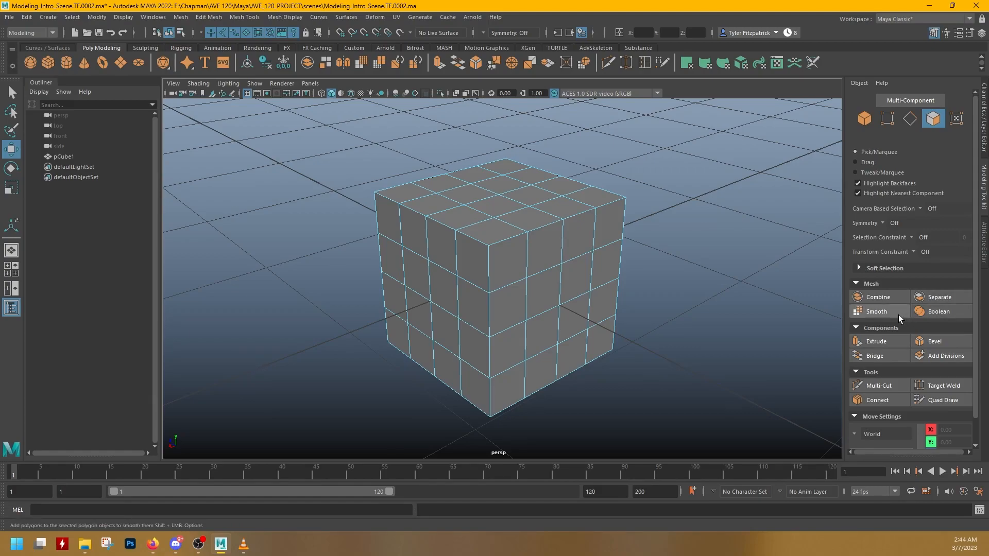
Extrude the four centre faces of the cube's top upward with a Local Translate Z of about 0.64
left_click(891, 341)
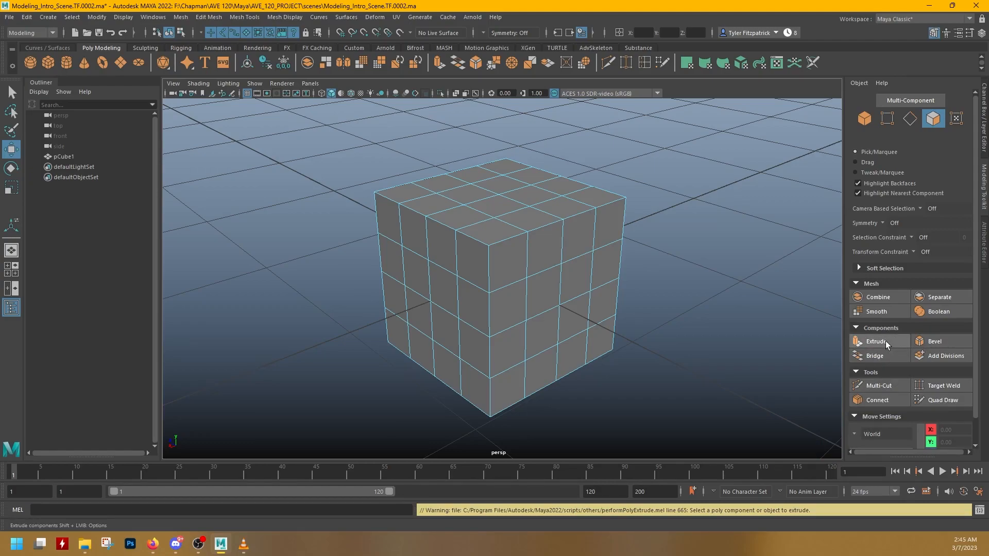
left_click(486, 204)
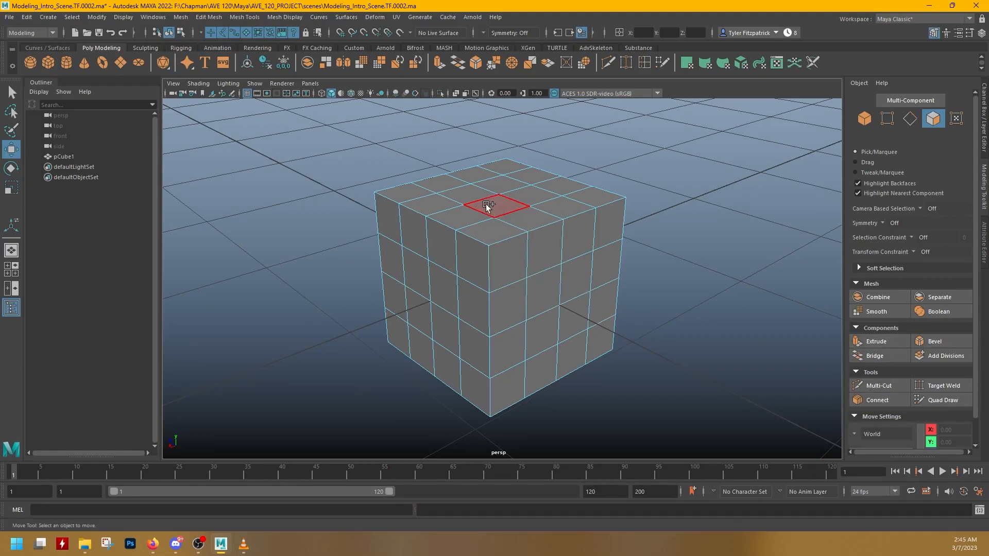
key("q")
middle_click_drag(626, 210, 633, 246, "alt")
right_click_drag(633, 246, 660, 242, "alt")
left_click(871, 341)
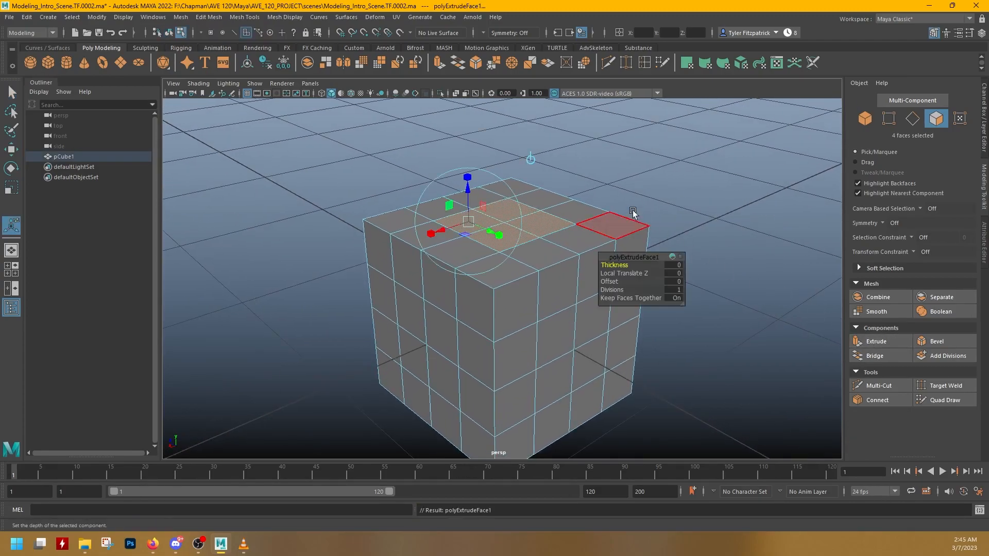
middle_click_drag(633, 212, 658, 287, "alt")
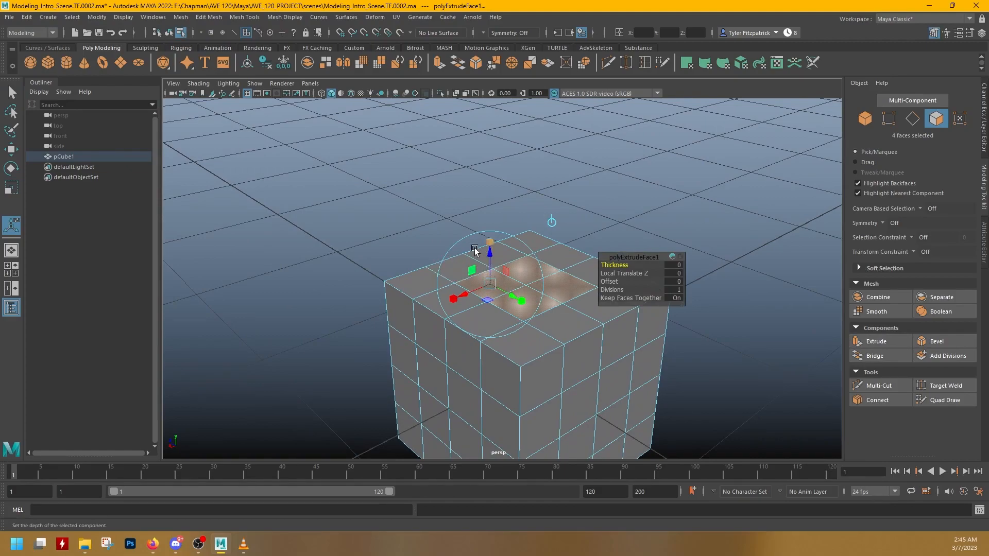
left_click_drag(488, 253, 470, 121)
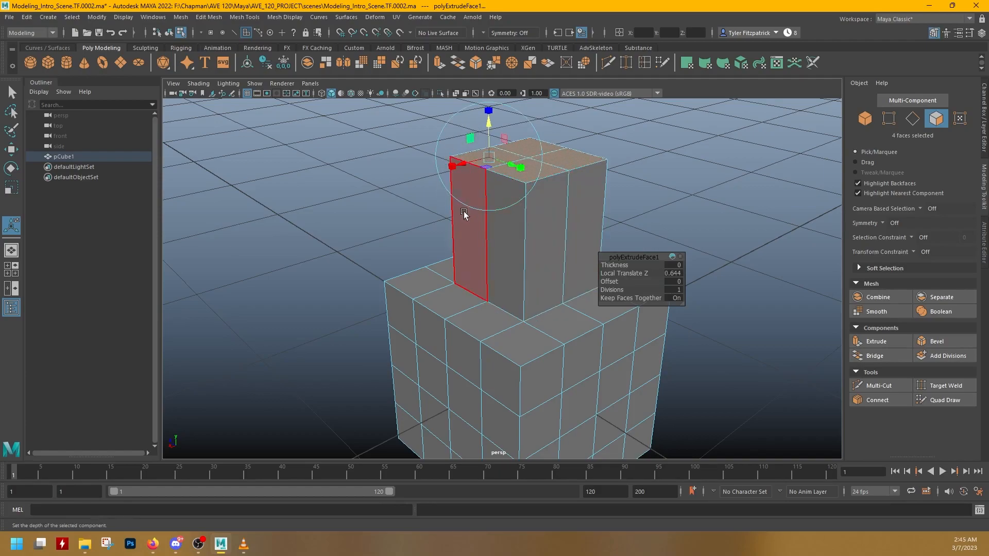
left_click_drag(444, 221, 452, 221, "alt")
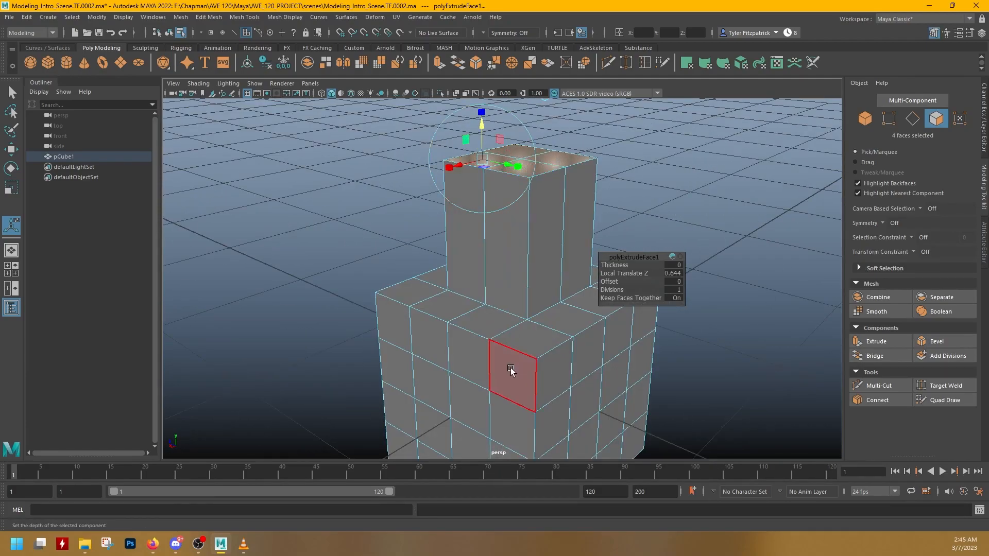
Give the extruded block three divisions along its height and shift its top faces sideways so it leans
left_click_drag(624, 257, 708, 206)
right_click_drag(665, 228, 570, 230, "alt")
middle_click_drag(571, 230, 546, 249, "alt")
left_click_drag(695, 224, 671, 230)
left_click_drag(490, 244, 449, 242)
left_click_drag(511, 261, 499, 278, "alt")
left_click_drag(594, 276, 621, 250, "alt")
left_click(618, 300)
Extrude one middle face on the leaning block's side outward by about 0.56 along X, and undo it
middle_click_drag(573, 286, 600, 271, "alt")
left_click_drag(600, 270, 577, 250, "alt")
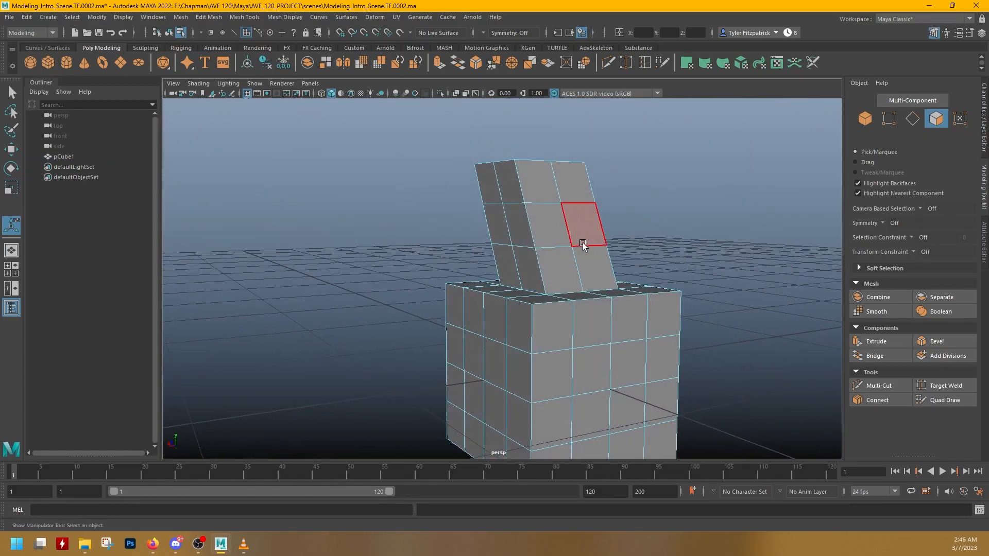
left_click_drag(539, 209, 552, 230, "alt")
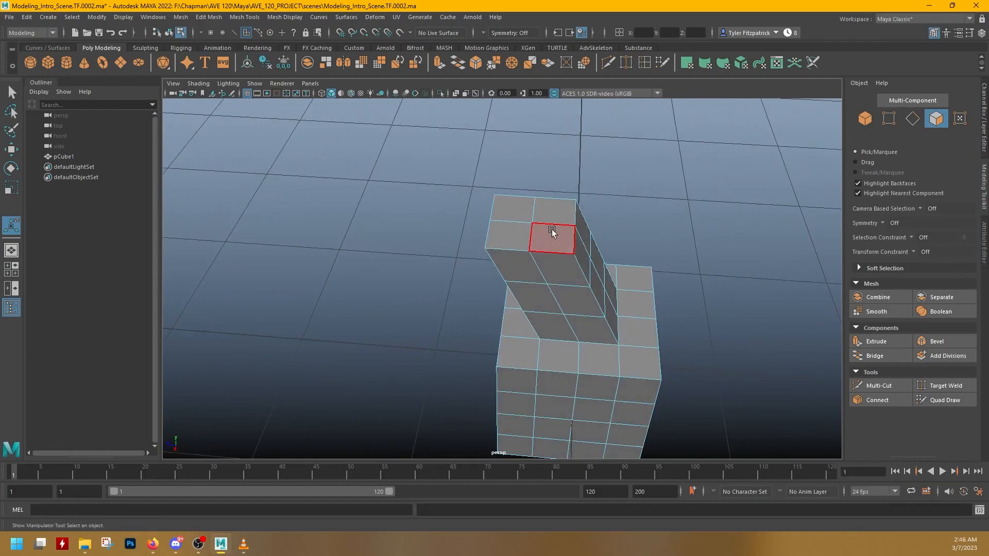
left_click_drag(450, 255, 525, 289, "alt")
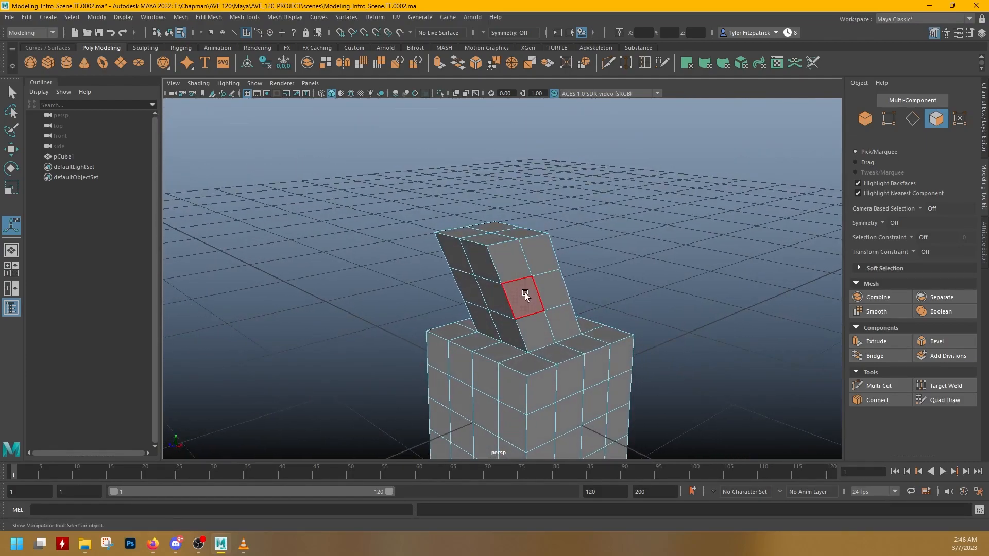
left_click_drag(448, 293, 598, 263, "alt")
left_click(511, 295)
key("w")
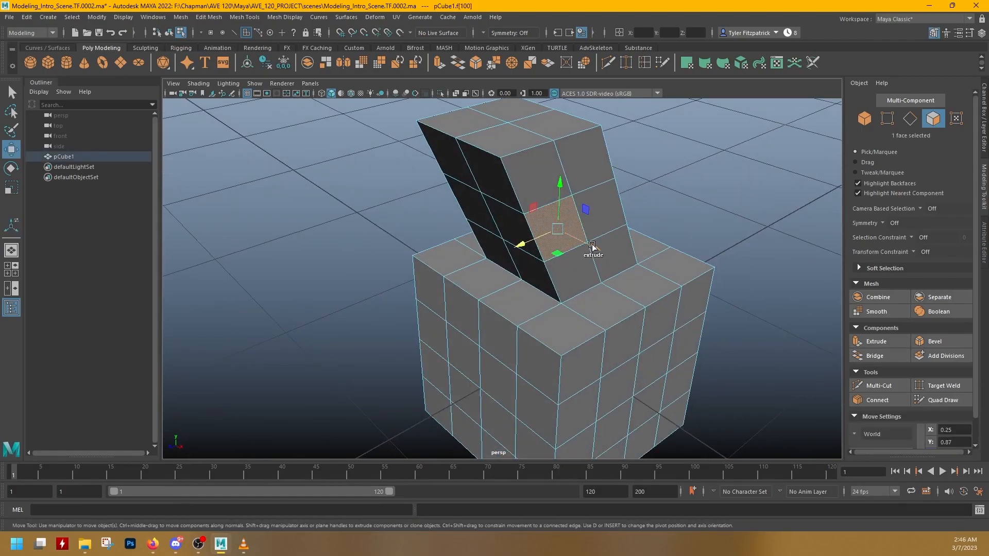
left_click_drag(595, 247, 743, 289, "shift")
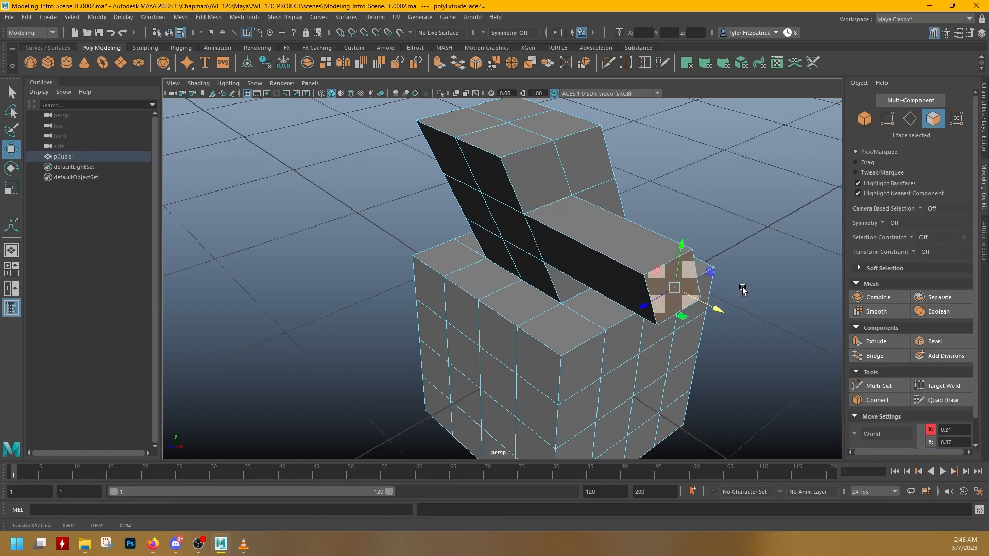
left_click_drag(573, 292, 610, 285, "alt")
key("ctrl+z")
key("e")
key("r")
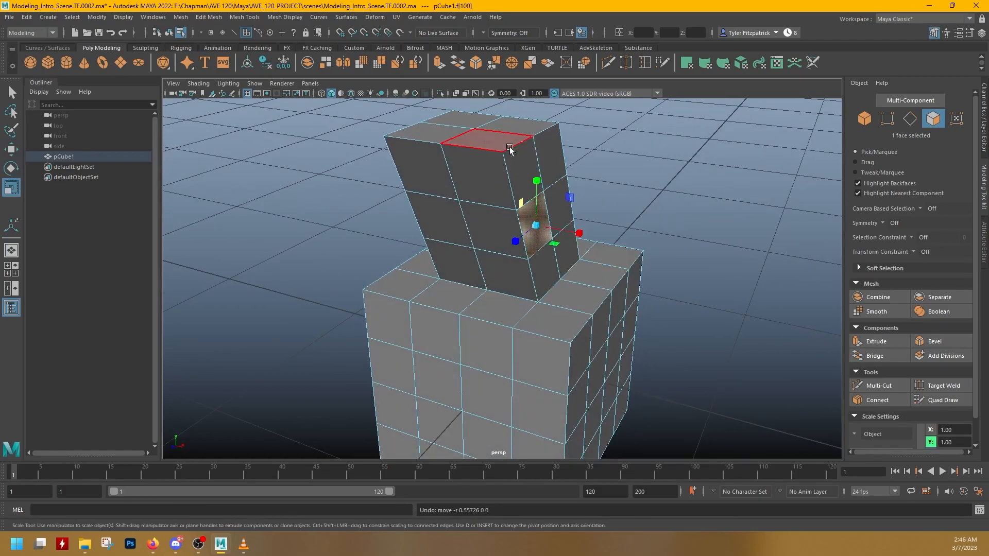
Extrude the leaning block's four top faces with the Scale tool, flaring them outward and raising them above the block
left_click_drag(512, 141, 507, 169, "alt")
key("q")
left_click(486, 152)
left_click(430, 129, "shift")
left_click(479, 109, "shift")
left_click_drag(478, 109, 661, 225, "alt")
key("e")
key("r")
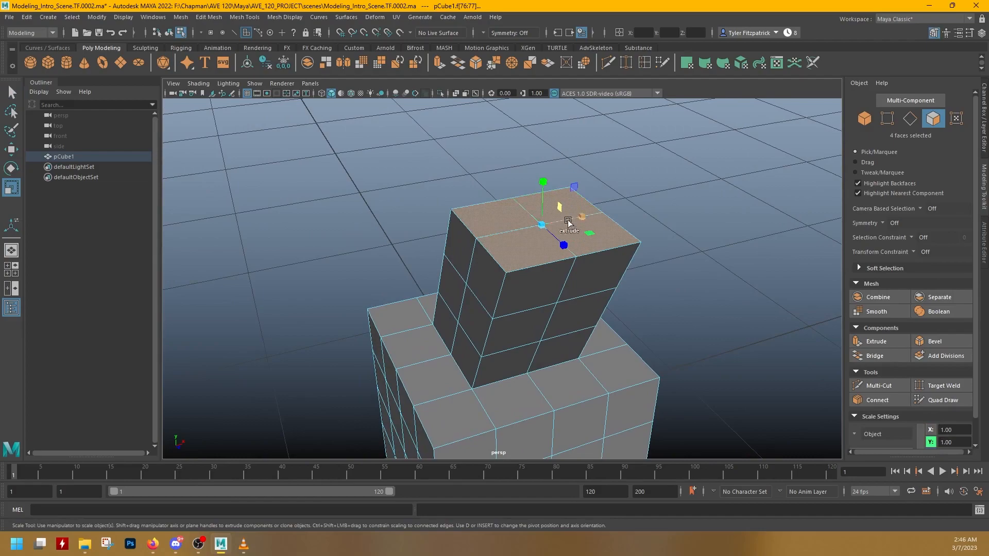
left_click_drag(544, 223, 568, 230, "shift")
key("w")
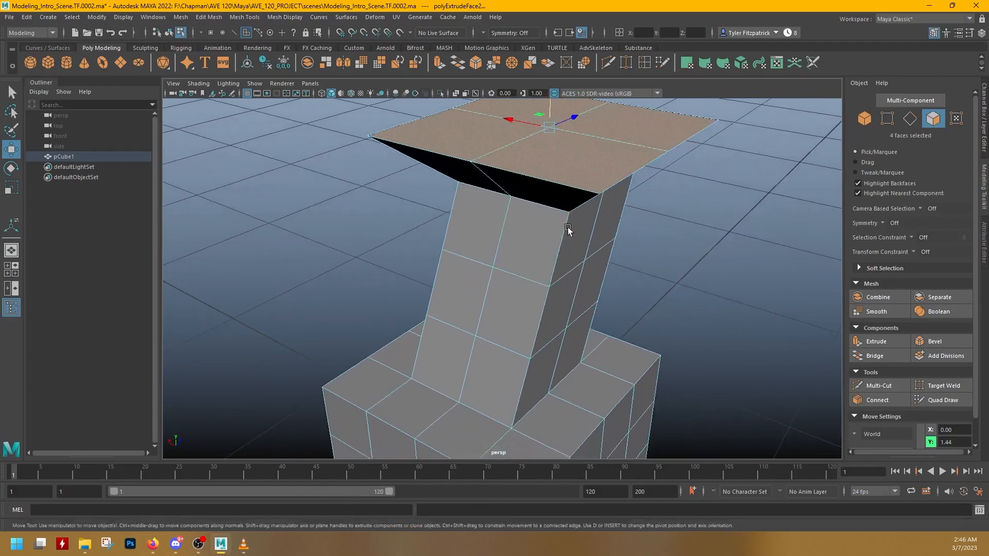
Extrude a single central face on the cube's side with zero thickness and offset, and clear the selection
left_click_drag(503, 315, 624, 203, "alt")
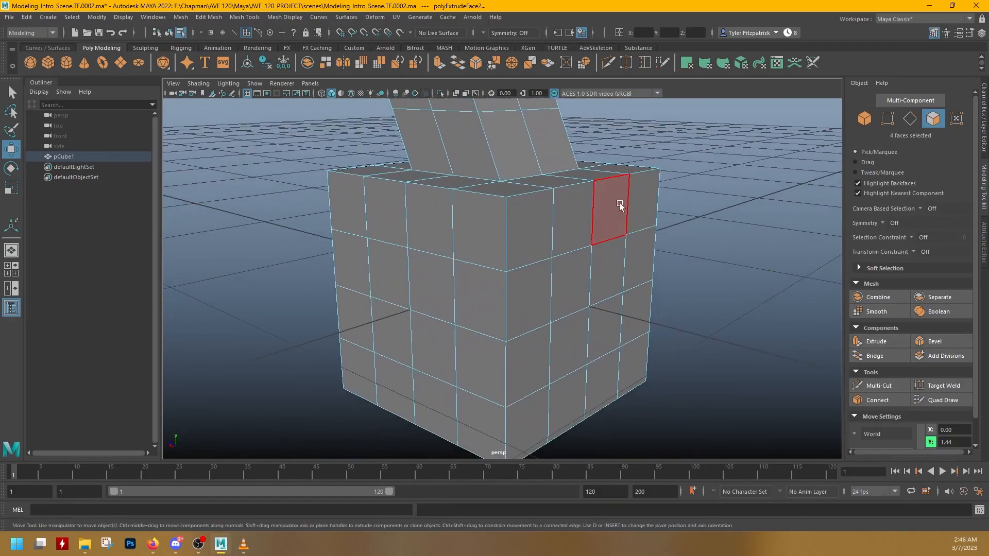
left_click(581, 274)
left_click_drag(691, 289, 616, 222, "alt")
scroll(617, 222, "up", 6)
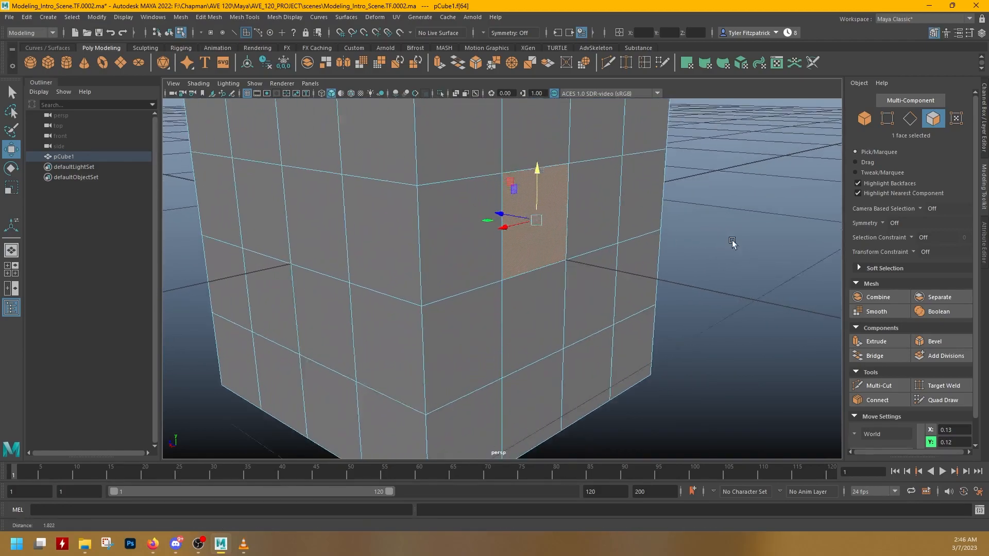
left_click_drag(564, 323, 715, 306, "alt")
left_click(876, 341)
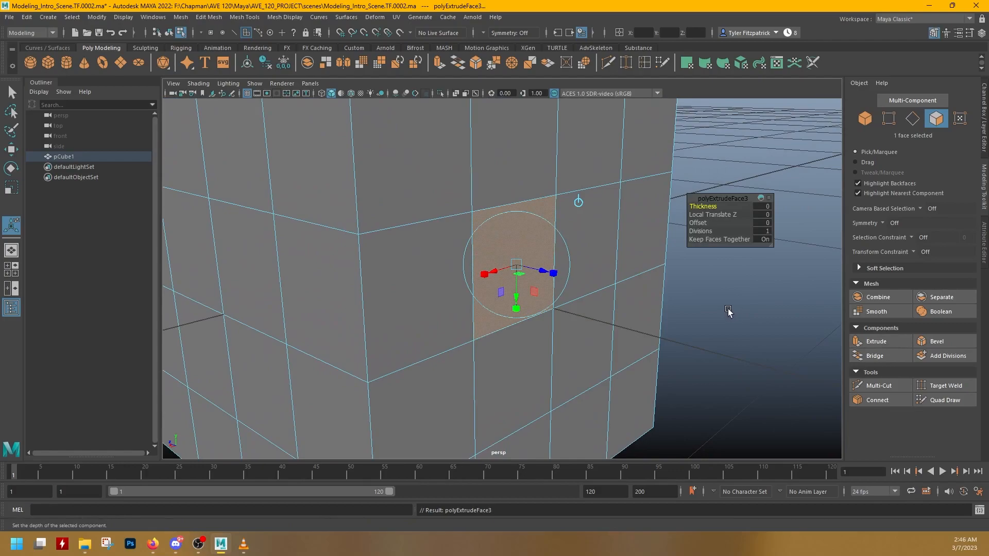
left_click(791, 270)
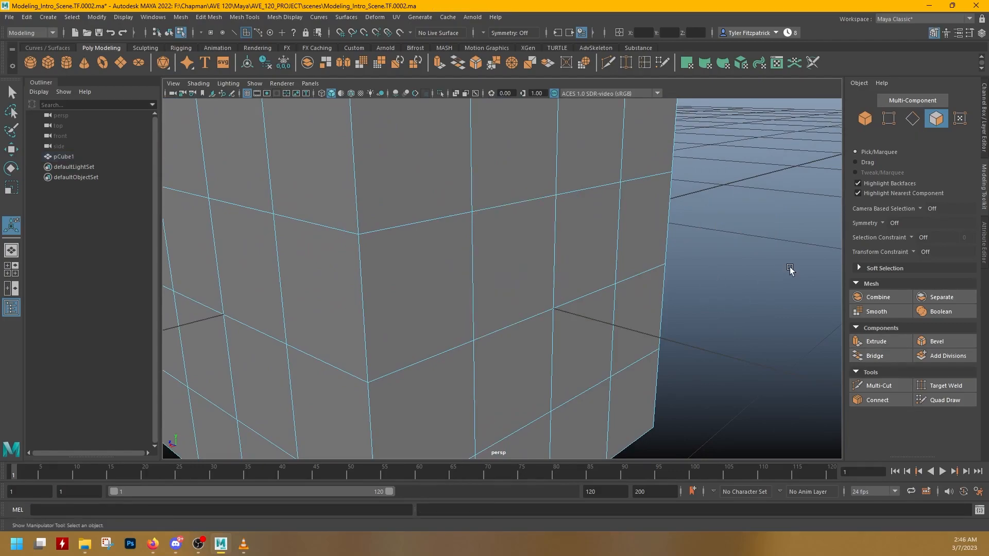
mouse_move(720, 266)
left_mouse_down("alt")
mouse_move(678, 261)
mouse_move(656, 223)
mouse_move(714, 261)
left_mouse_up("alt")
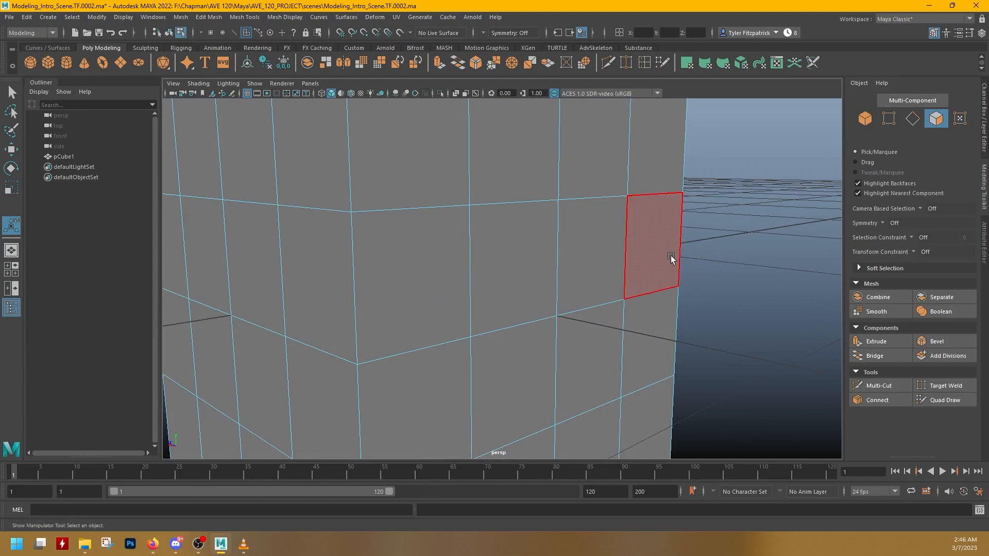
Examine the zero-thickness extrusion on the cube's side in smooth preview and return to the unsmoothed display
scroll(671, 255, "down", 5)
left_click_drag(703, 261, 646, 282, "alt")
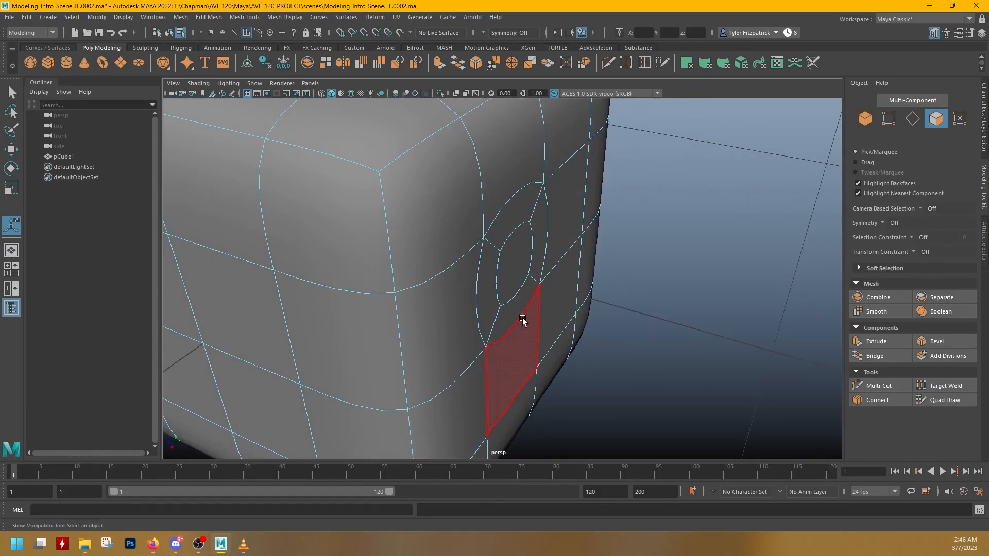
key("1")
Select the extruded side face and undo back through the zero-thickness extrusion and the flared top extrusion
left_click_drag(498, 274, 427, 214, "alt")
left_click(504, 267)
key("w")
key("ctrl+z")
key("ctrl+z")
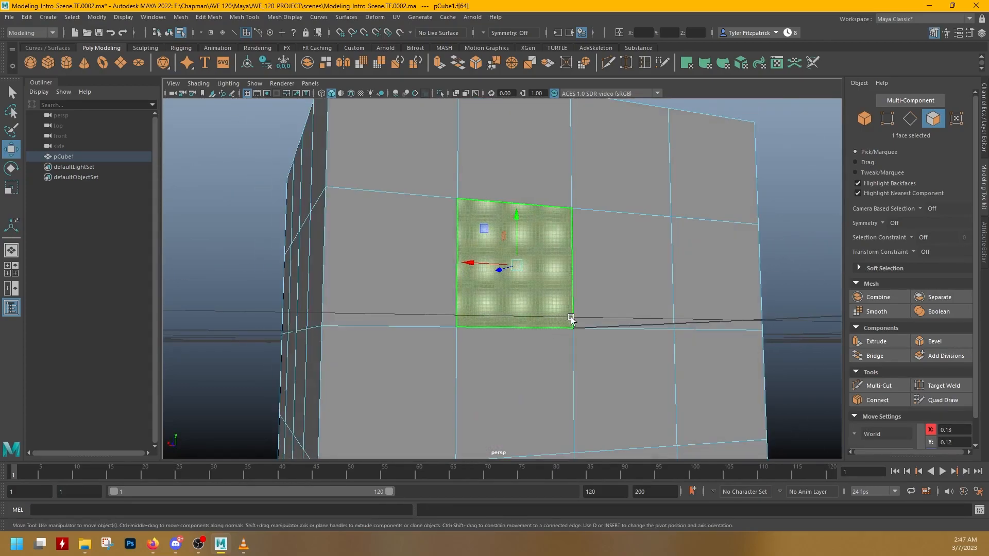
key("ctrl+z")
key("ctrl+z")
key("ctrl+z")
key("ctrl+z")
key("ctrl+z")
left_click_drag(526, 262, 549, 294, "alt")
key("ctrl+z")
key("ctrl+z")
key("ctrl+z")
key("ctrl+z")
Delete two horizontally adjacent faces in the second row of the cube's side
left_click(525, 285)
right_click_drag(711, 258, 669, 251, "alt")
key("Delete")
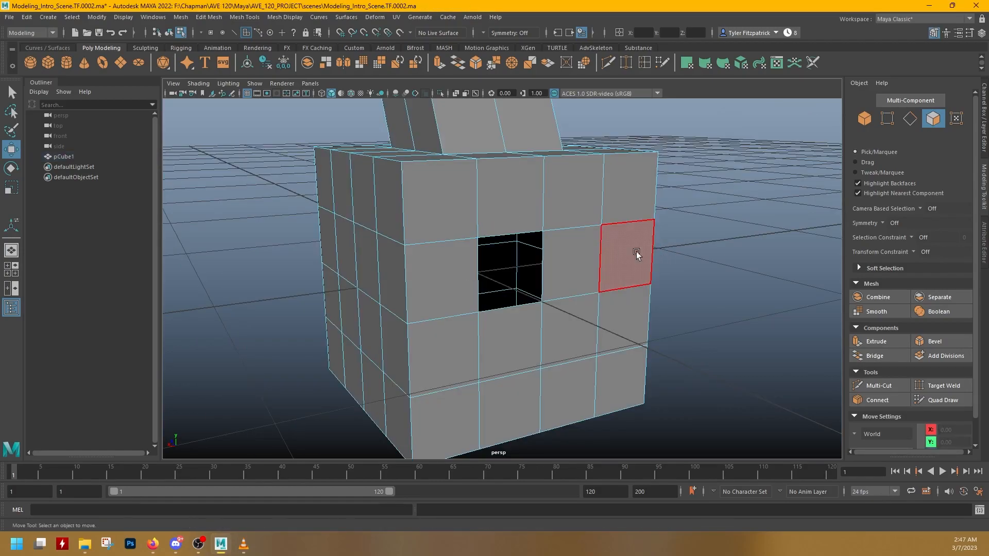
left_click_drag(568, 290, 594, 292, "alt")
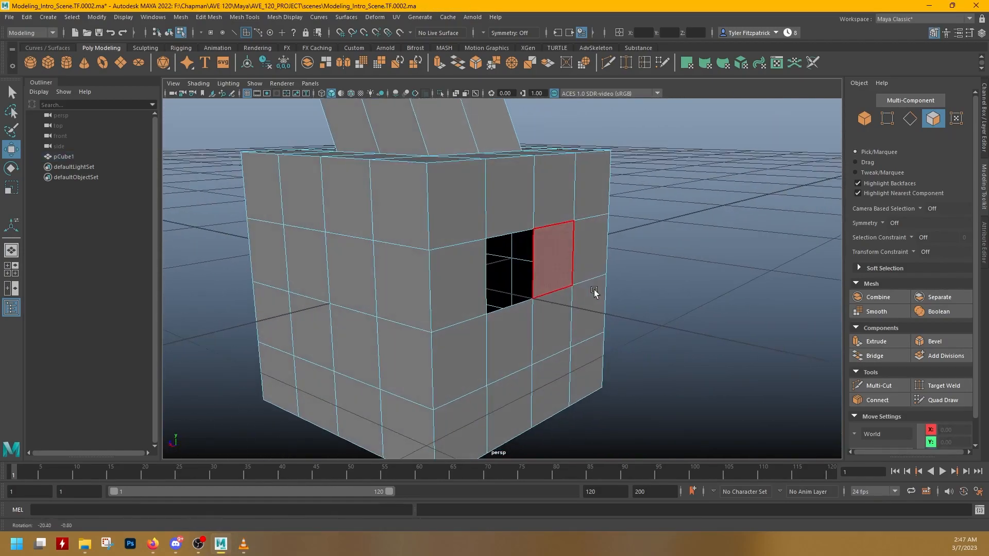
left_click(566, 256)
key("Delete")
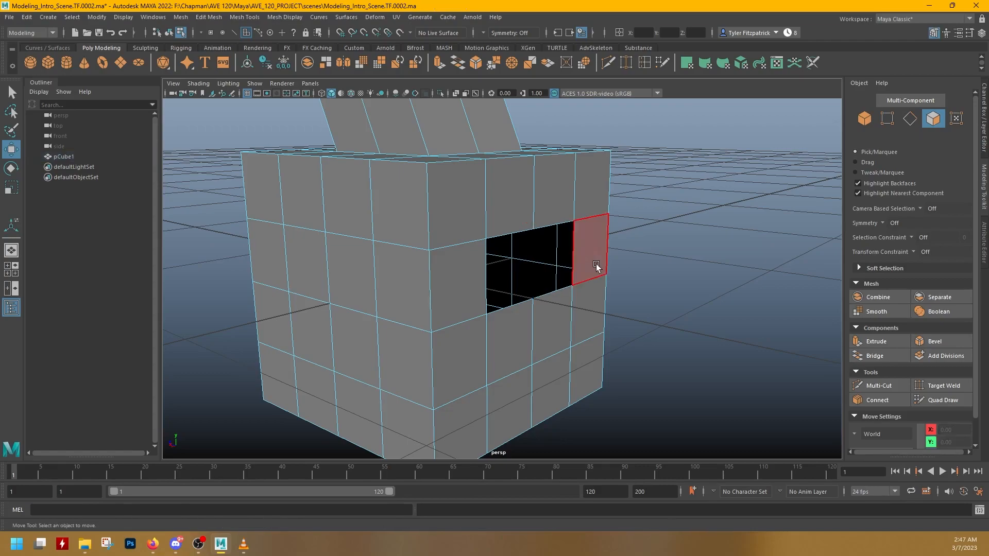
Bridge the two upper and two lower border edges of the two-face hole in the cube's side
left_click_drag(647, 332, 551, 294, "alt")
left_click_drag(525, 329, 578, 364, "alt")
right_click_drag(578, 340, 573, 304, "alt")
left_click_drag(573, 304, 574, 203, "alt")
right_click(567, 188)
left_click(567, 160)
left_click(489, 269)
left_click(565, 260, "shift")
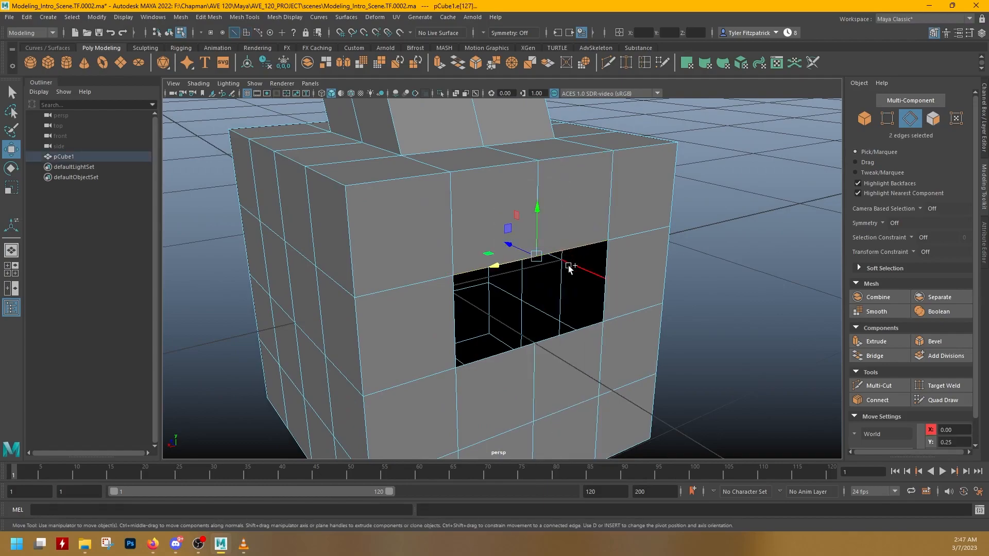
left_click(564, 330, "shift")
left_click(514, 349, "shift")
key("q")
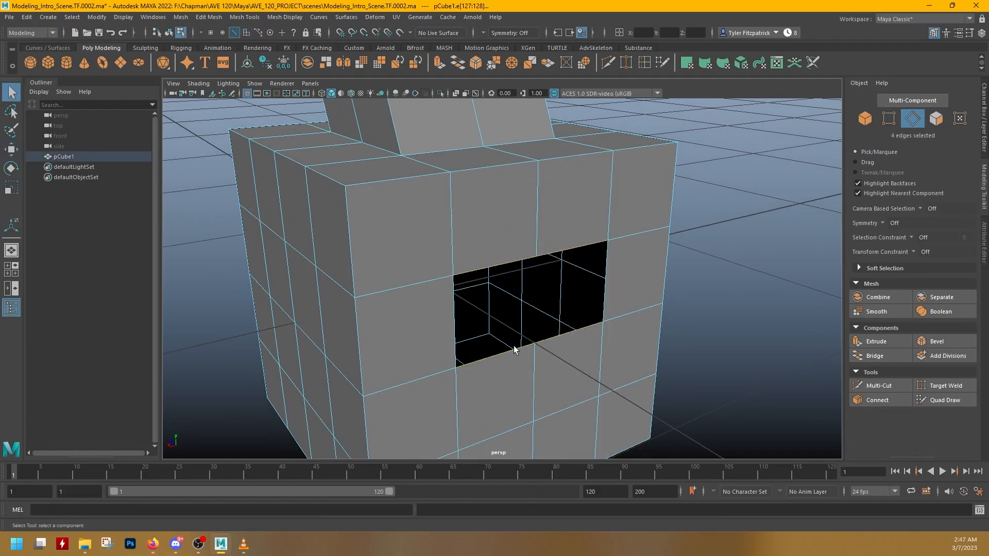
left_click(869, 357)
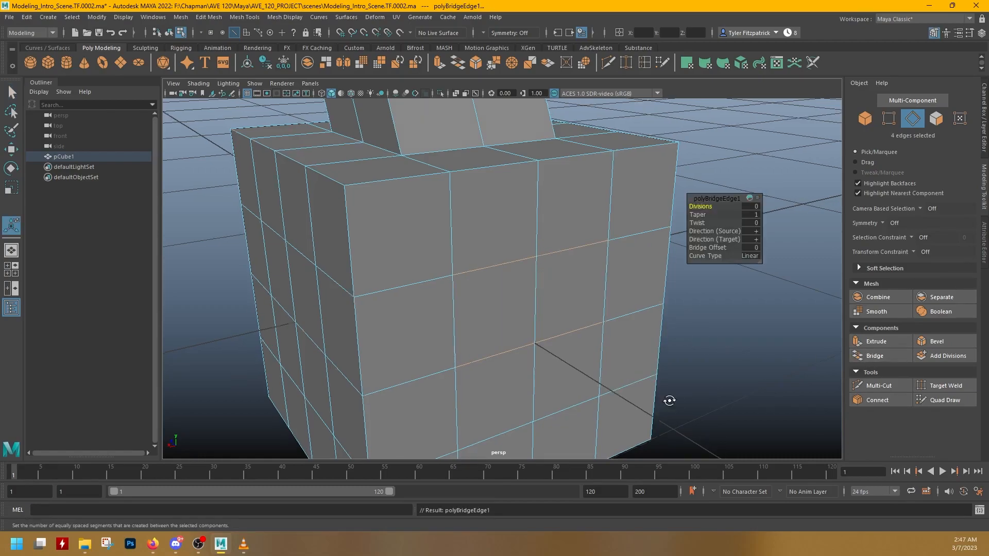
Delete one central face on the cube's side and bridge the four border edges of the hole
left_click_drag(670, 401, 606, 374, "alt")
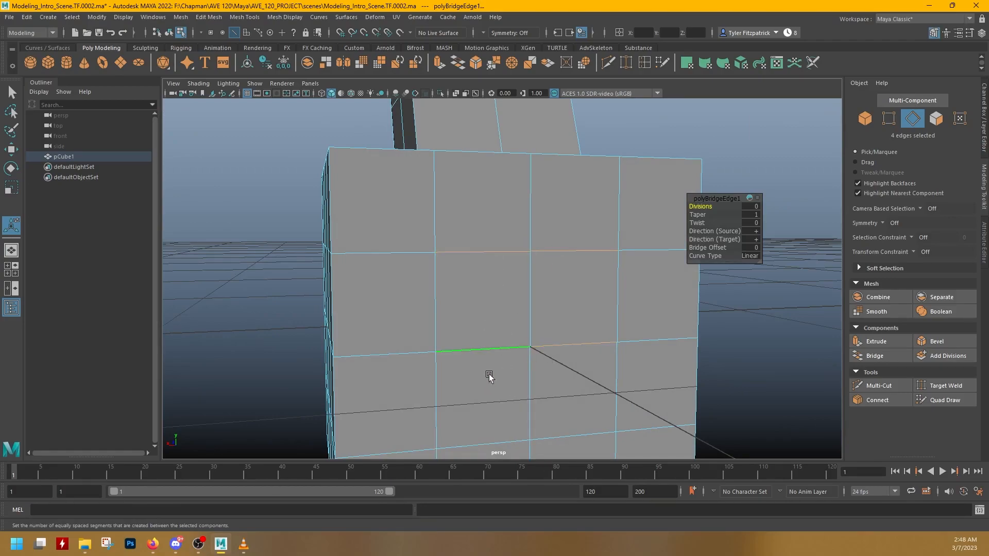
left_click_drag(510, 324, 532, 265, "alt")
right_click_drag(532, 262, 536, 292)
left_click(485, 297)
key("Delete")
right_click_drag(523, 224, 523, 196)
double_click(483, 253)
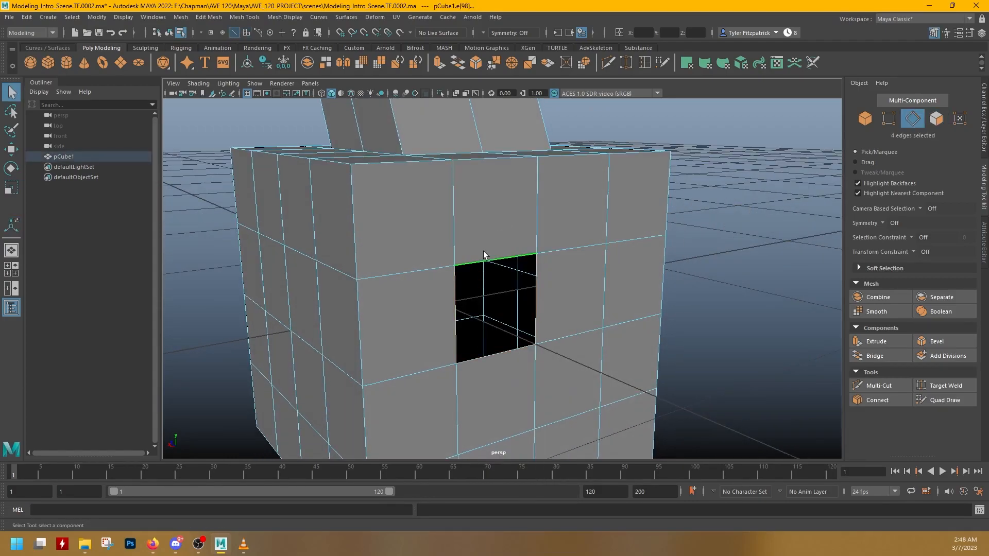
left_click(878, 356)
Delete the four centre faces of the cube's side
left_click_drag(649, 318, 558, 304, "alt")
middle_click_drag(558, 305, 575, 227, "alt")
right_click_drag(576, 227, 578, 268)
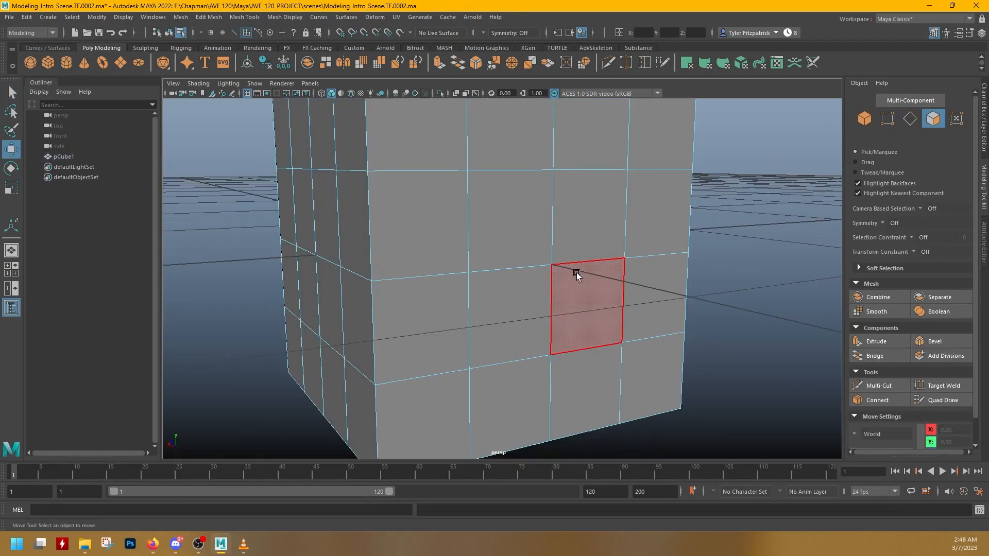
key("q")
left_click(578, 277)
left_click(523, 292, "shift")
left_click(521, 232, "shift")
left_click(572, 221, "shift")
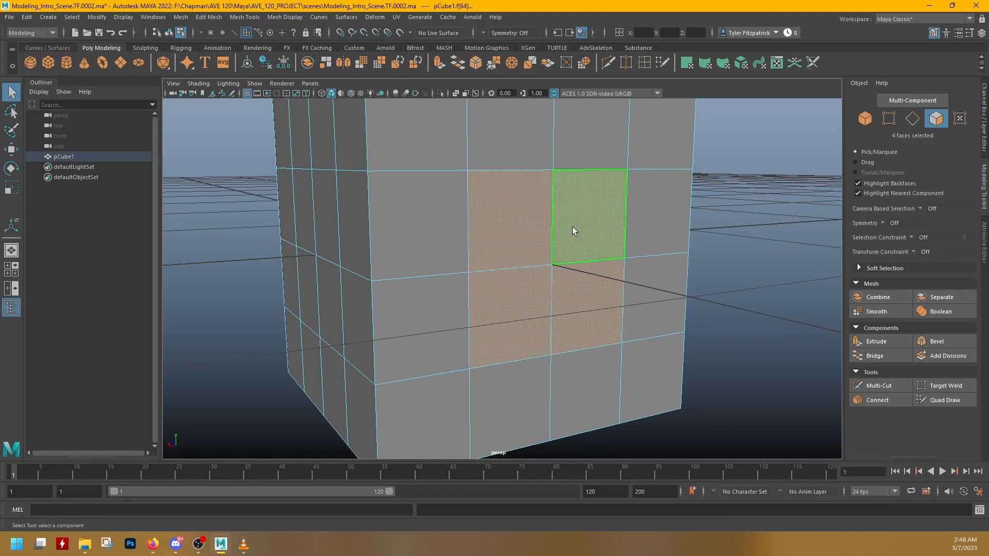
key("Delete")
Select the eight border edges of the square opening and fill it with a single face
right_click_drag(614, 146, 613, 118)
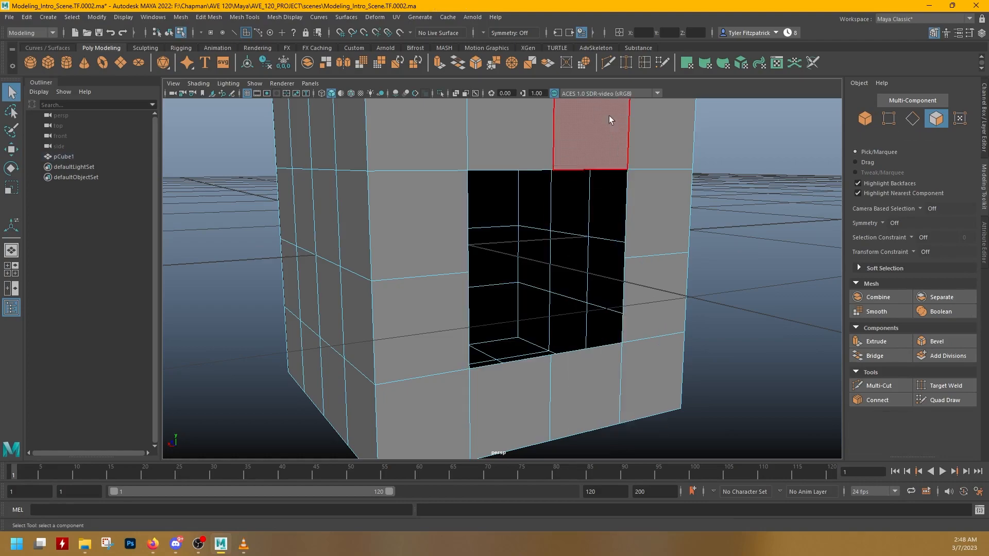
left_click(588, 161)
left_click_drag(608, 184, 452, 276, "alt")
left_click_drag(514, 227, 591, 224, "alt")
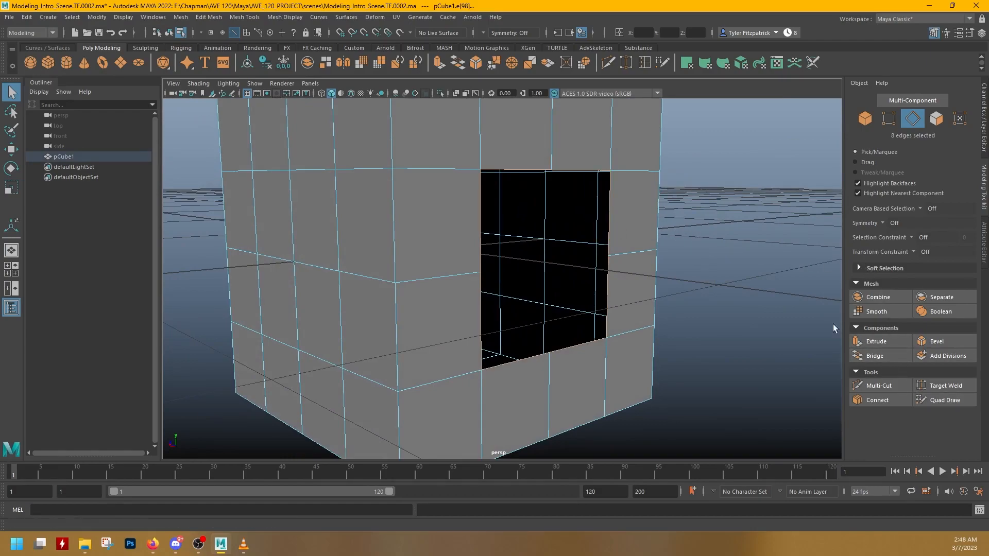
right_click(691, 244, "shift")
right_click_drag(688, 243, 708, 382)
left_click_drag(717, 366, 655, 358, "alt")
left_click_drag(696, 359, 714, 364, "alt")
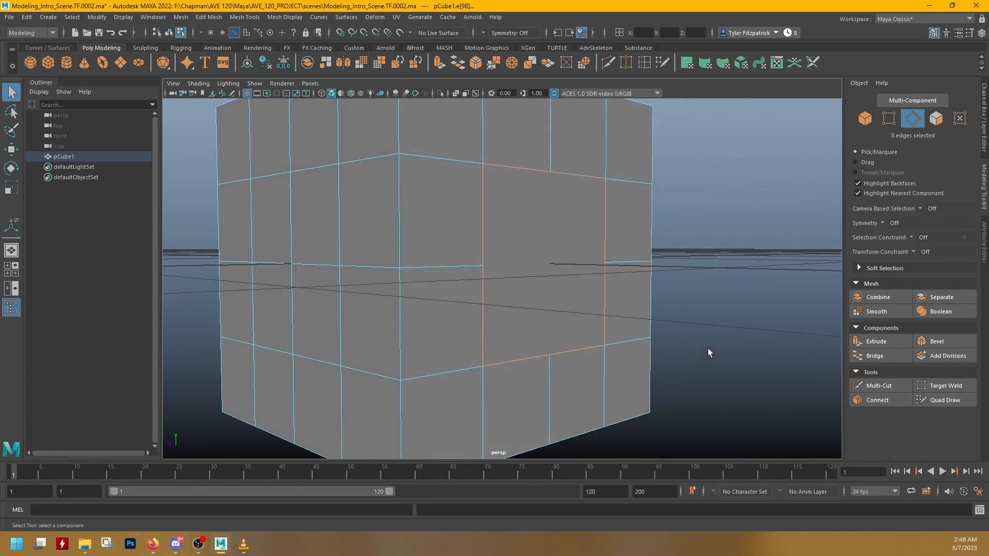
Select the large filled face on the cube's side, shift it along X, and undo the move
left_click_drag(740, 288, 636, 282, "alt")
right_click_drag(567, 313, 564, 295)
left_click(564, 290)
key("w")
left_click_drag(510, 280, 592, 280)
key("ctrl+z")
Divide the large filled face into four with horizontal and vertical Multi-Cut lines joining its opposite edge midpoints
left_click_drag(682, 324, 709, 309, "alt")
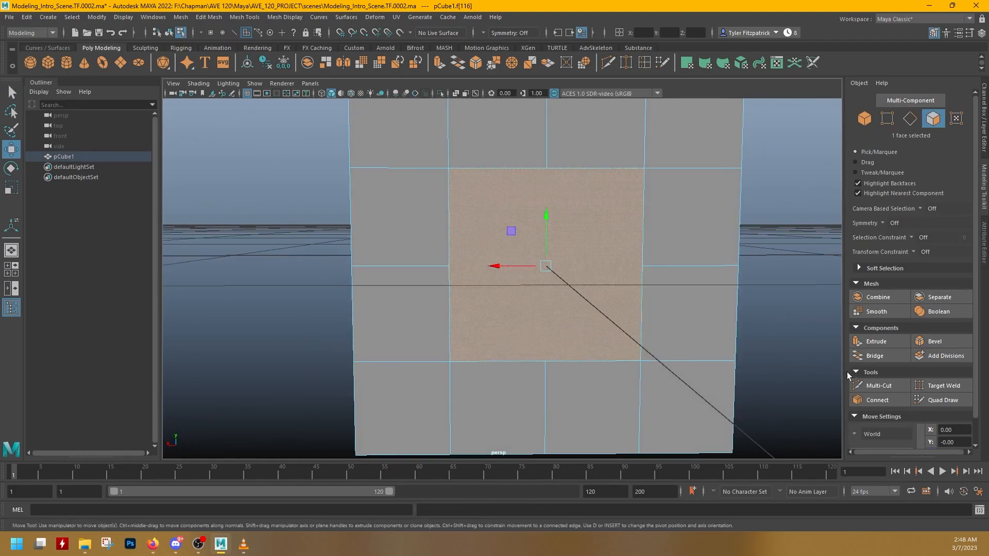
left_click(863, 387)
left_click(449, 266)
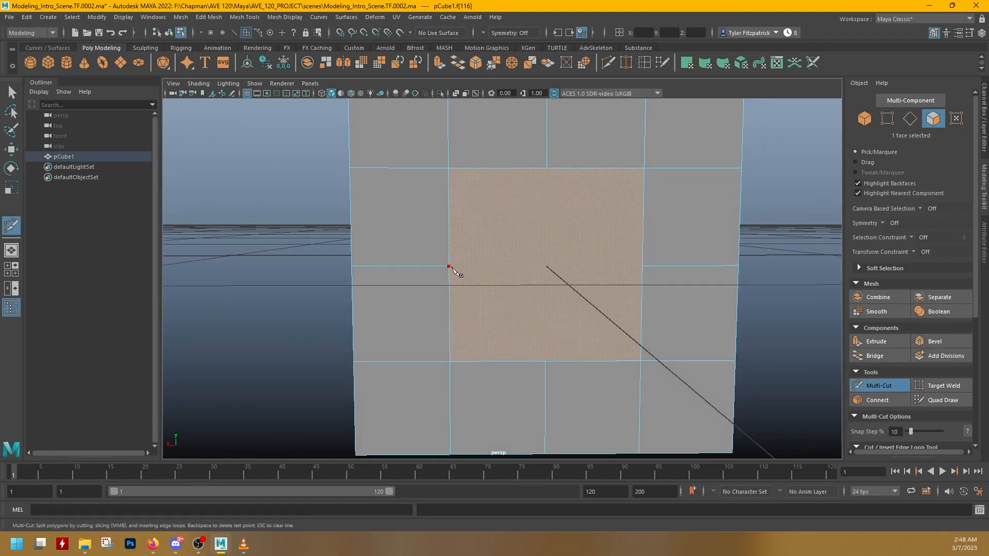
left_click(643, 268)
key("Return")
left_click(546, 168)
left_click(545, 361)
left_click_drag(549, 362, 589, 343, "alt")
key("q")
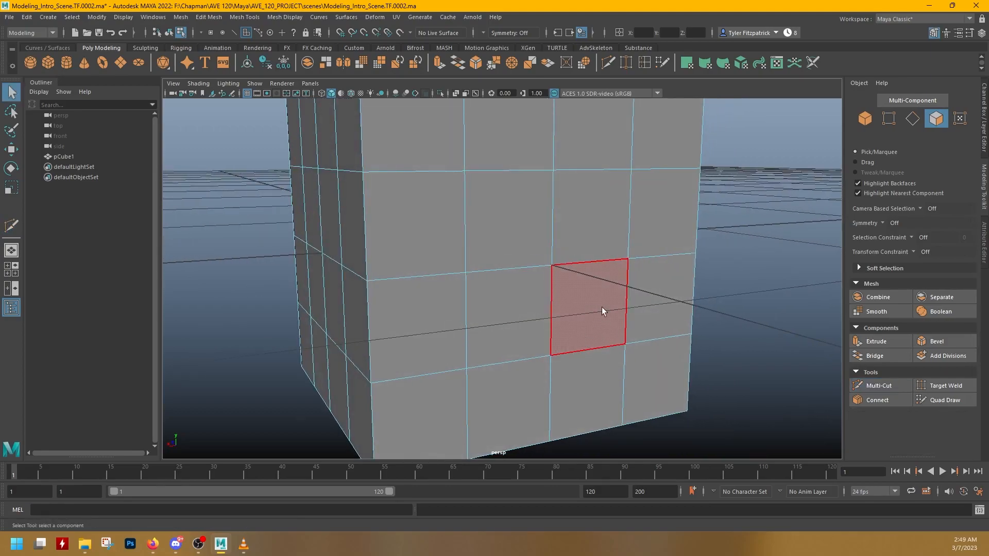
Insert an edge loop with Multi-Cut around the slanted extrusion, just above where it meets the cube's top
left_click_drag(600, 308, 616, 314, "alt")
right_click_drag(616, 313, 503, 280, "alt")
left_click_drag(503, 280, 635, 271, "alt")
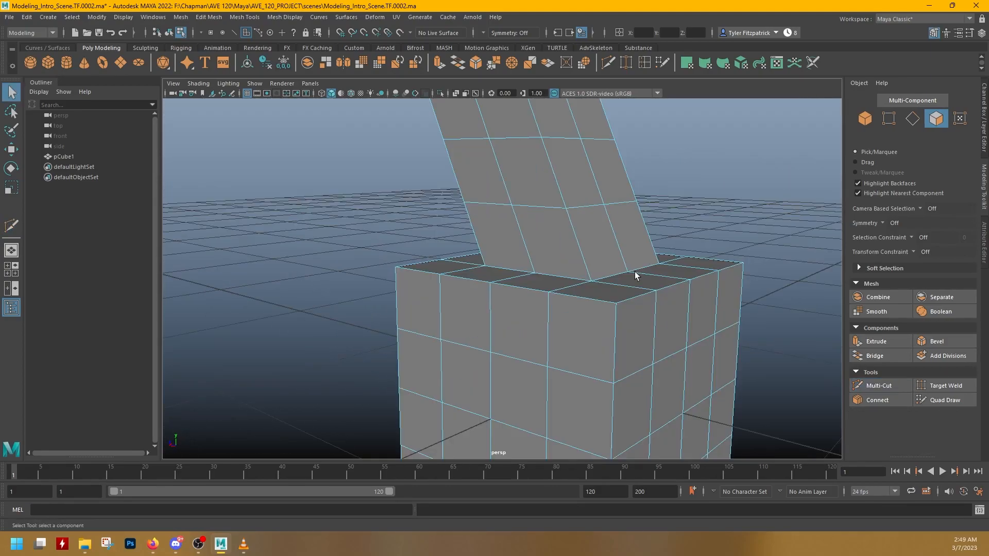
middle_click_drag(506, 255, 552, 342, "alt")
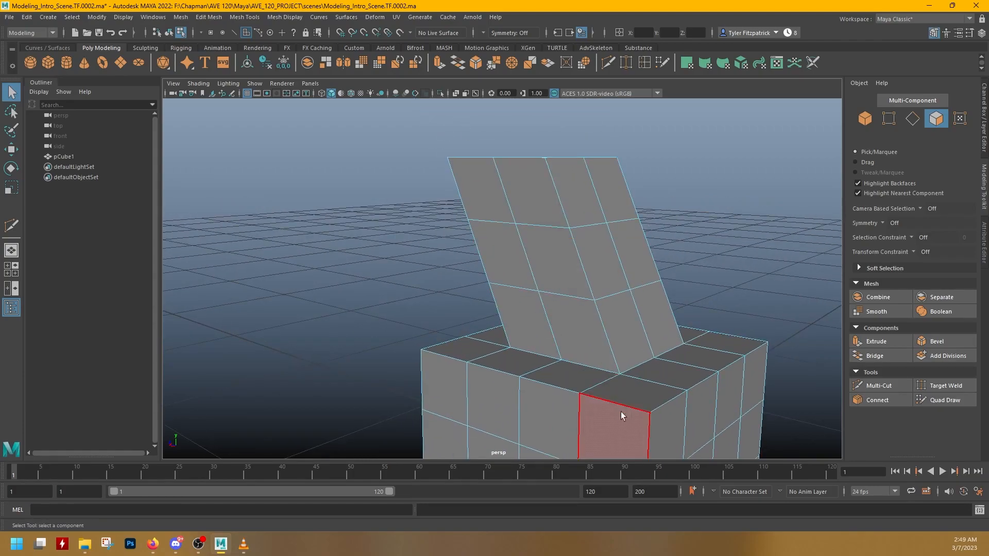
left_click_drag(621, 407, 565, 375, "alt")
right_click(570, 194)
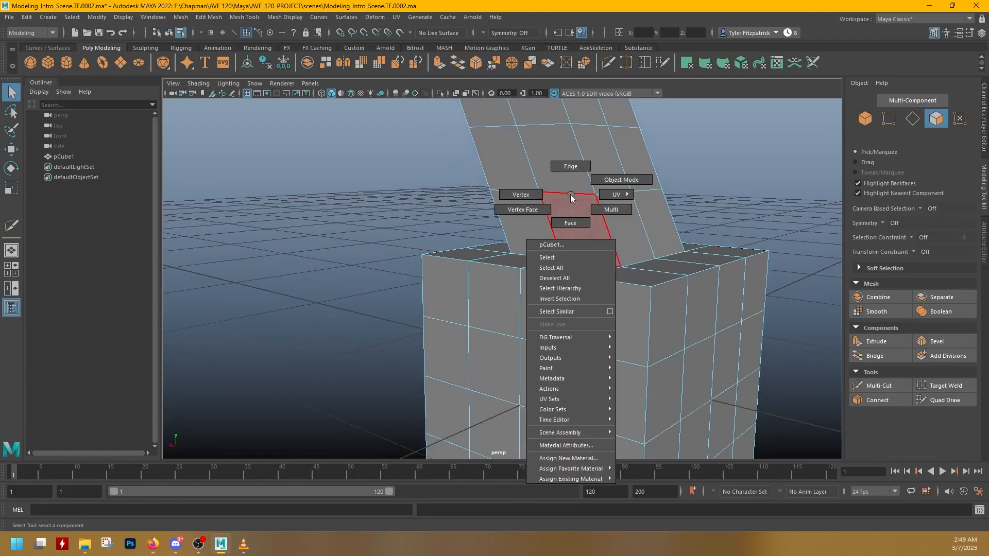
left_click(568, 167)
left_click_drag(493, 266, 545, 257, "alt")
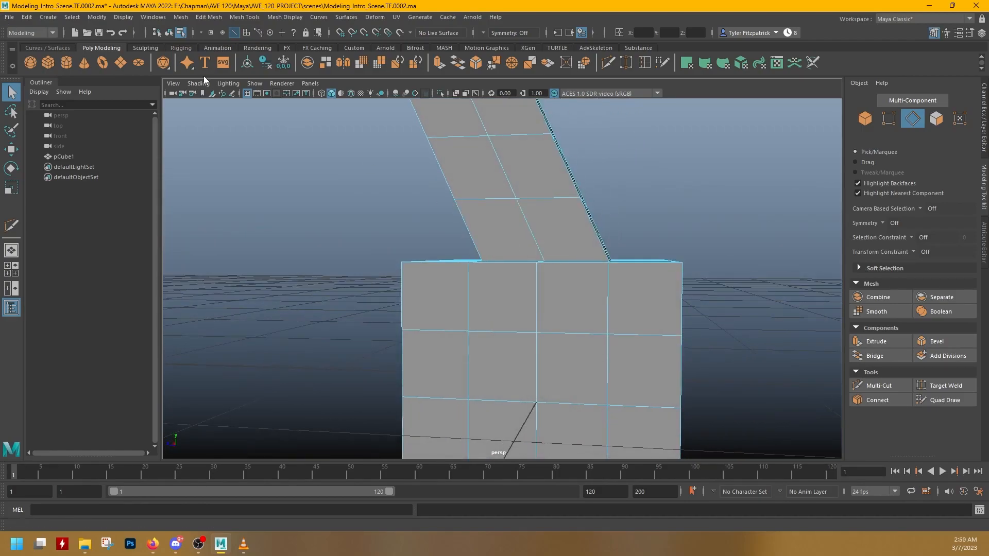
left_click_drag(474, 217, 430, 208, "alt")
left_click_drag(588, 220, 608, 240, "alt")
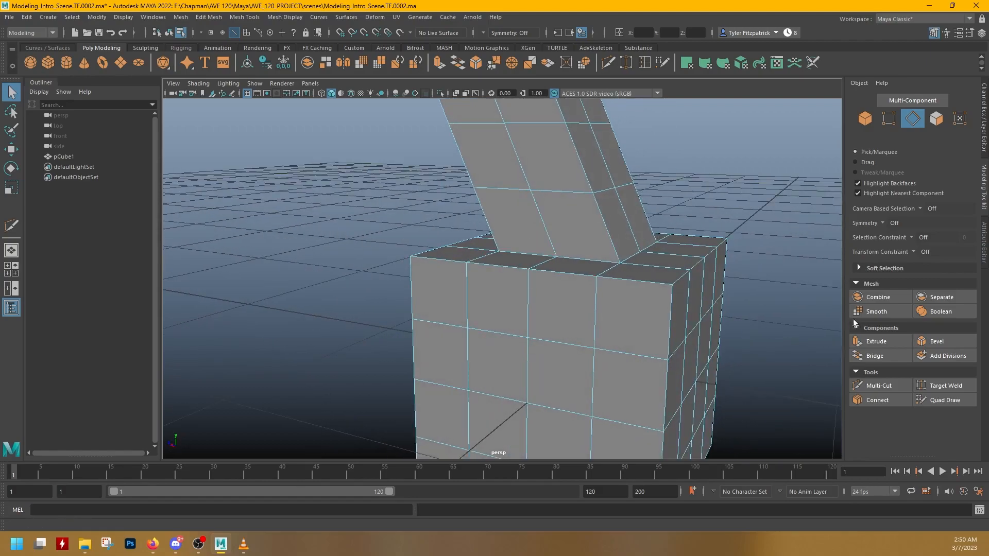
left_click(888, 387)
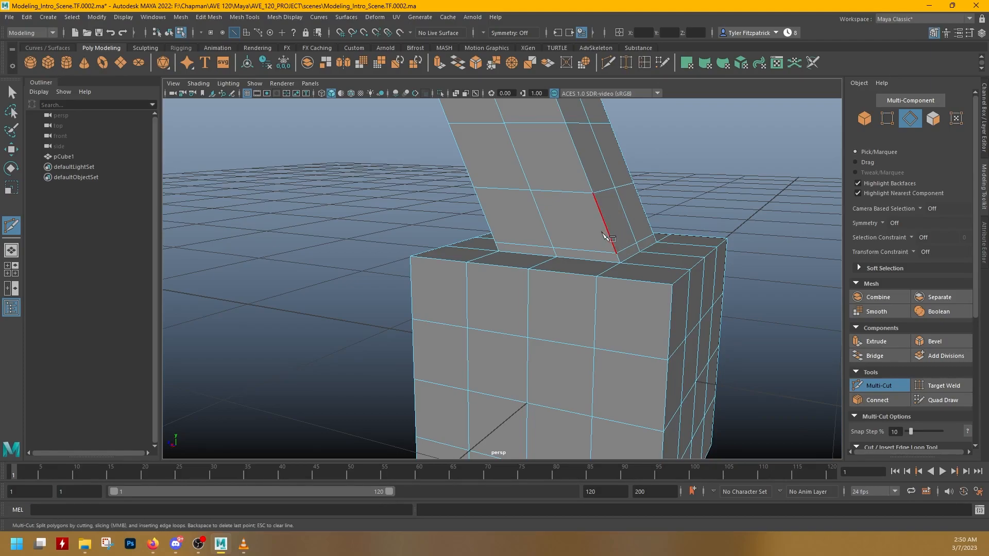
left_click_drag(594, 254, 604, 250, "alt")
right_click_drag(603, 250, 676, 257, "alt")
middle_click_drag(676, 257, 607, 338, "alt")
key("q")
Select the loop of eight narrow faces around the base of the slanted extrusion and delete it
right_click(631, 324)
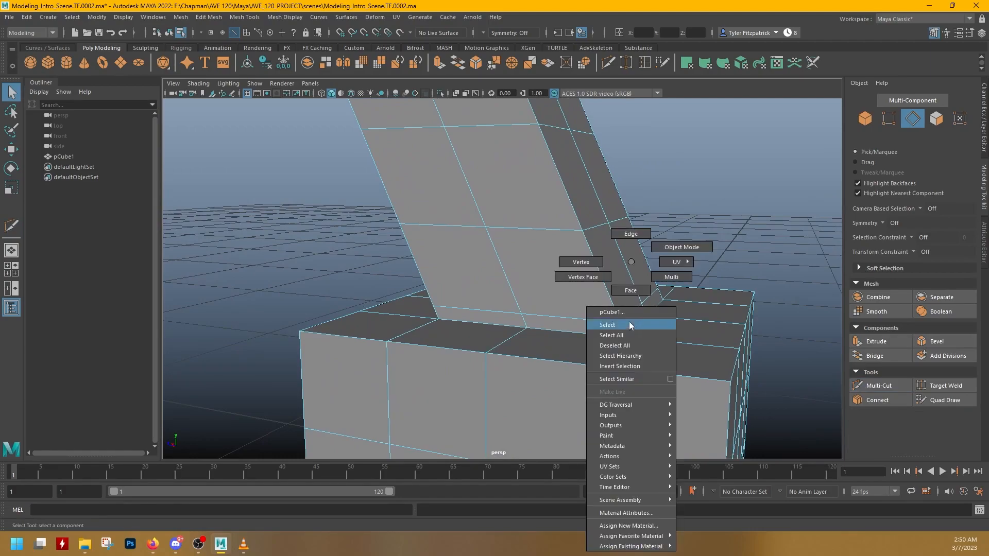
left_click(631, 325)
double_click(624, 327)
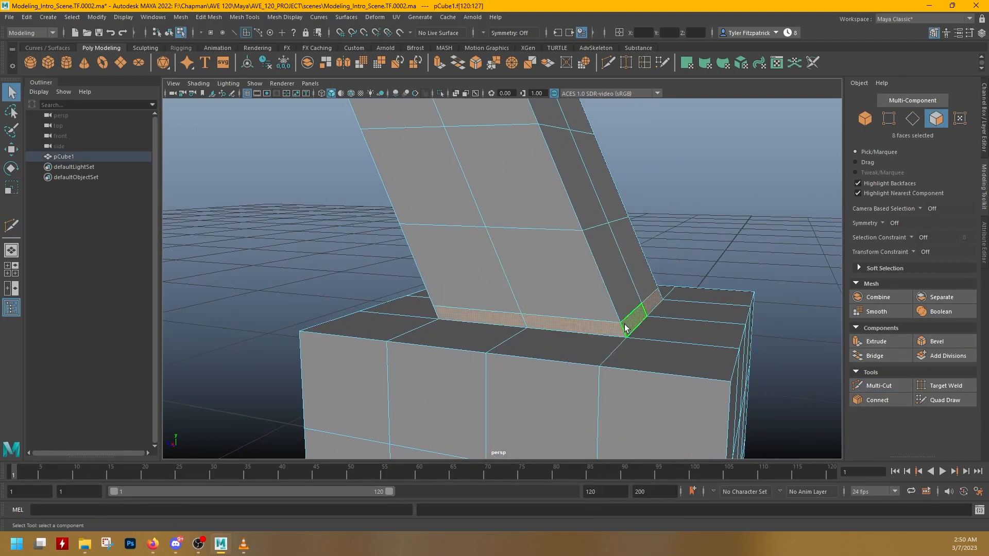
key("Delete")
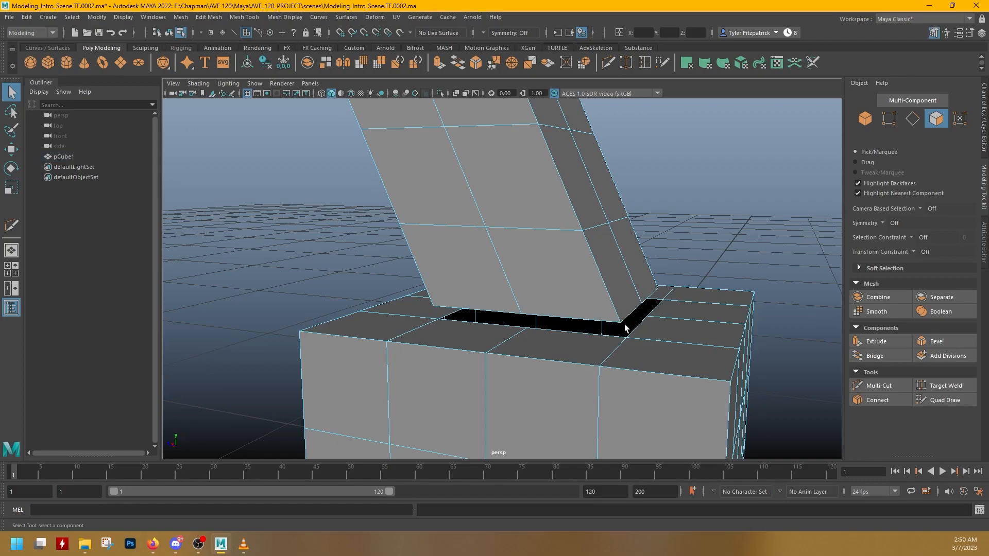
Return to object mode, select the whole mesh, and separate the slanted block and the cube into individual objects
left_click_drag(624, 321, 614, 257, "alt")
right_click_drag(633, 239, 695, 212)
left_click_drag(696, 211, 578, 210, "alt")
right_click_drag(705, 237, 491, 214, "alt")
left_click(657, 255)
left_click(602, 355)
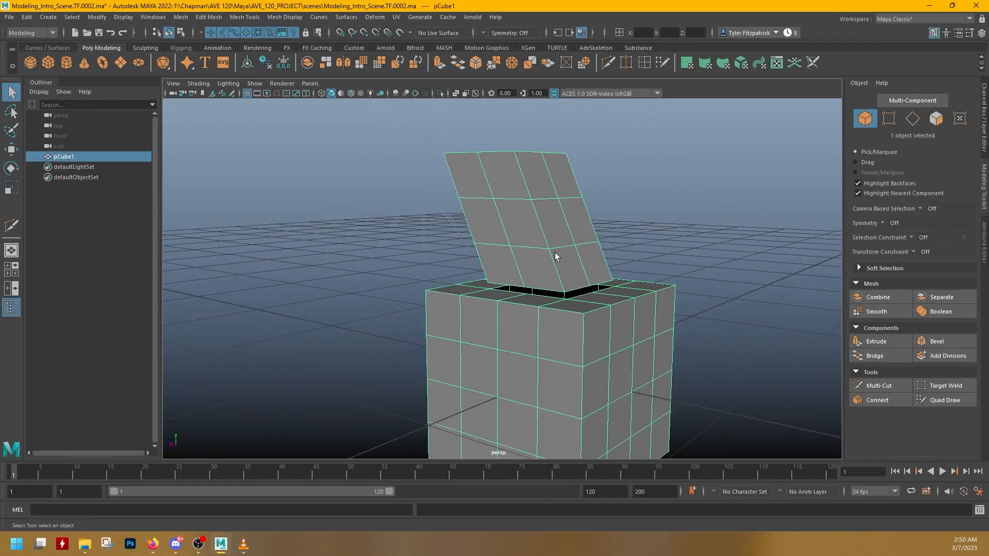
left_click(713, 323)
left_click(572, 227)
right_click_drag(536, 261, 487, 259, "alt")
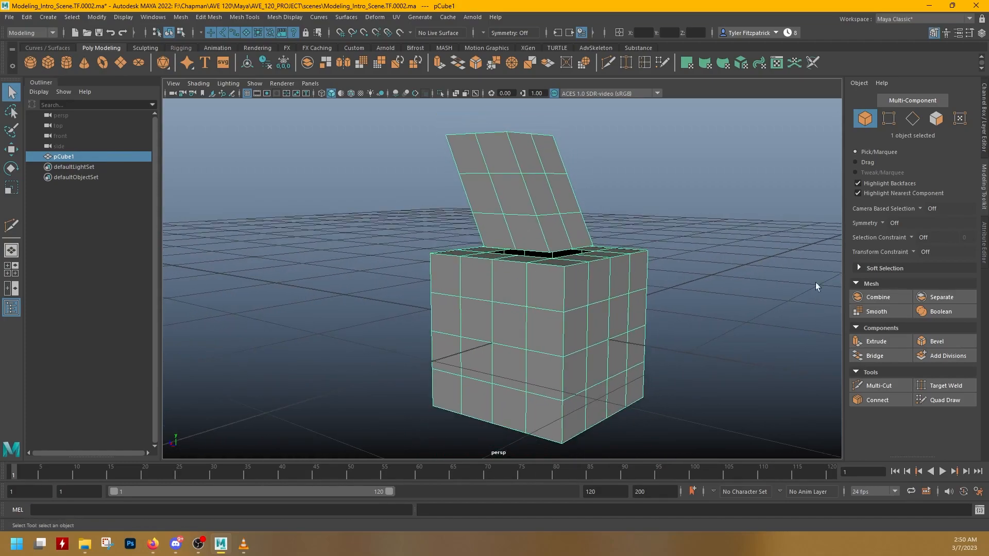
left_click(949, 300)
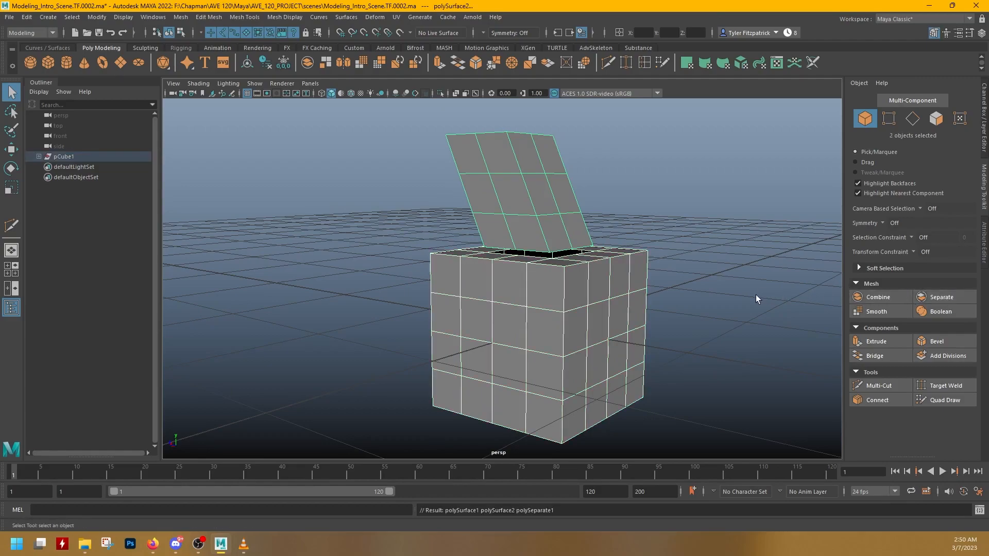
Select the cube and the slanted block in turn to check that they are separate objects
left_click_drag(679, 202, 563, 243, "alt")
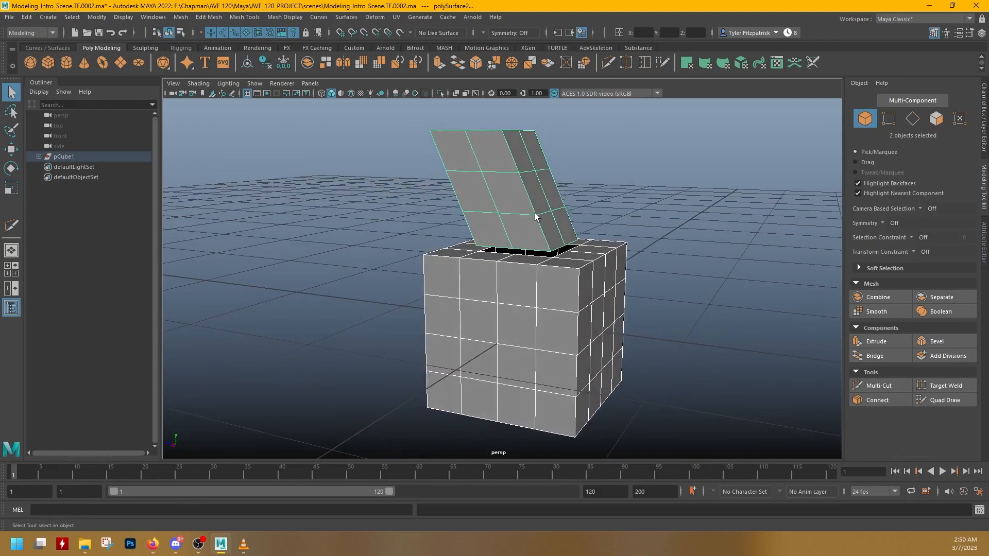
left_click(523, 301, "ctrl")
left_click(523, 301)
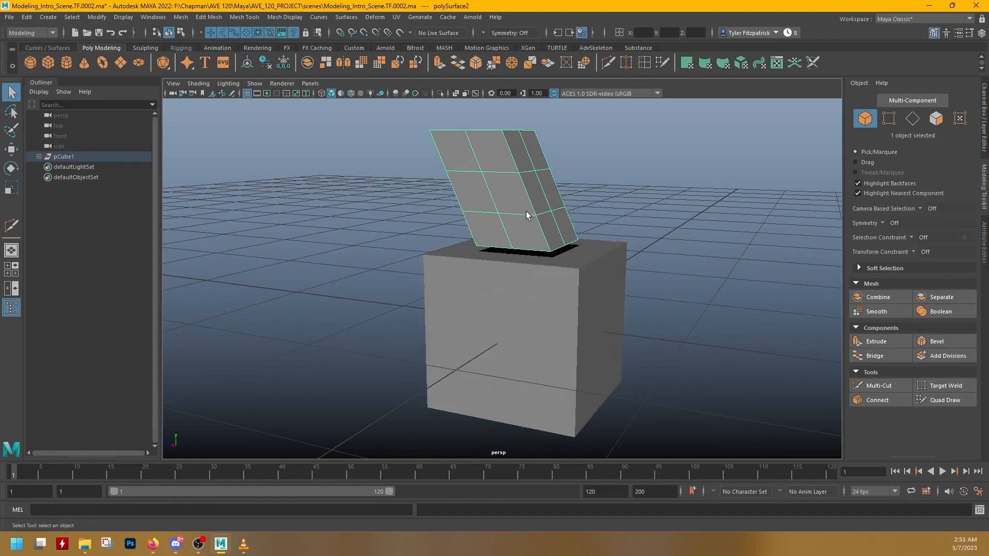
left_click(505, 194)
left_click(510, 300)
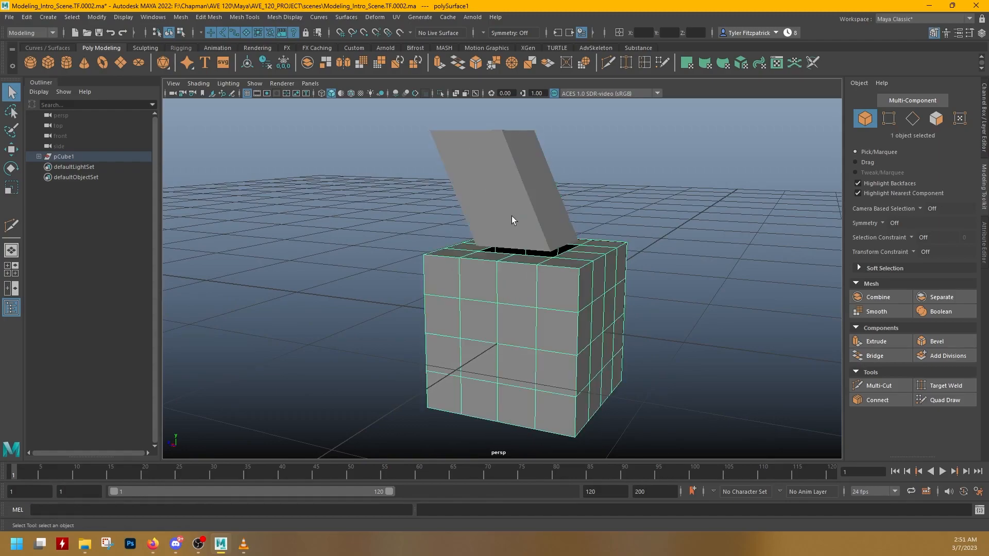
left_click(512, 215)
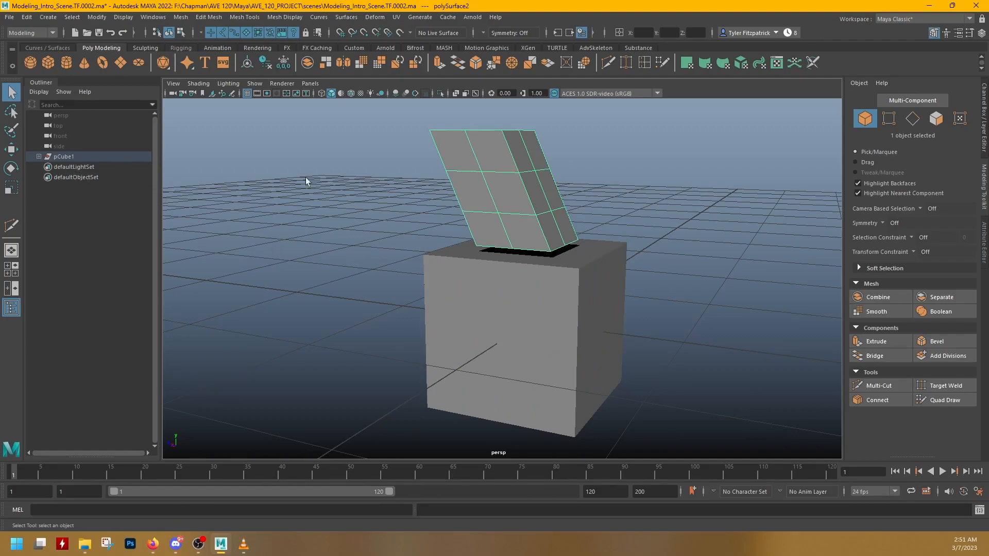
Expand the pCube1 group and inspect its children polySurface1, polySurface2 and transform1 one by one
left_click(39, 156)
left_click(70, 168)
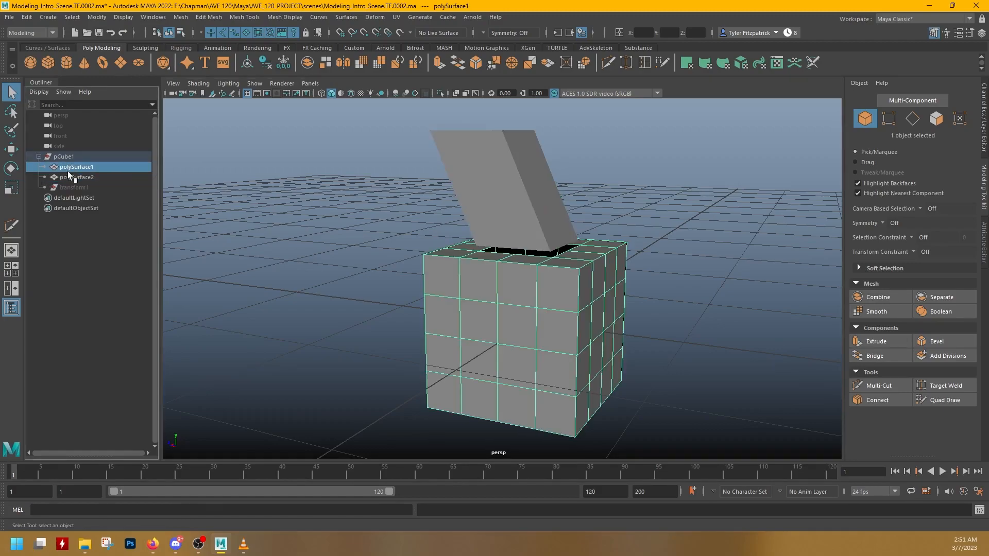
left_click(70, 187)
left_click(72, 177)
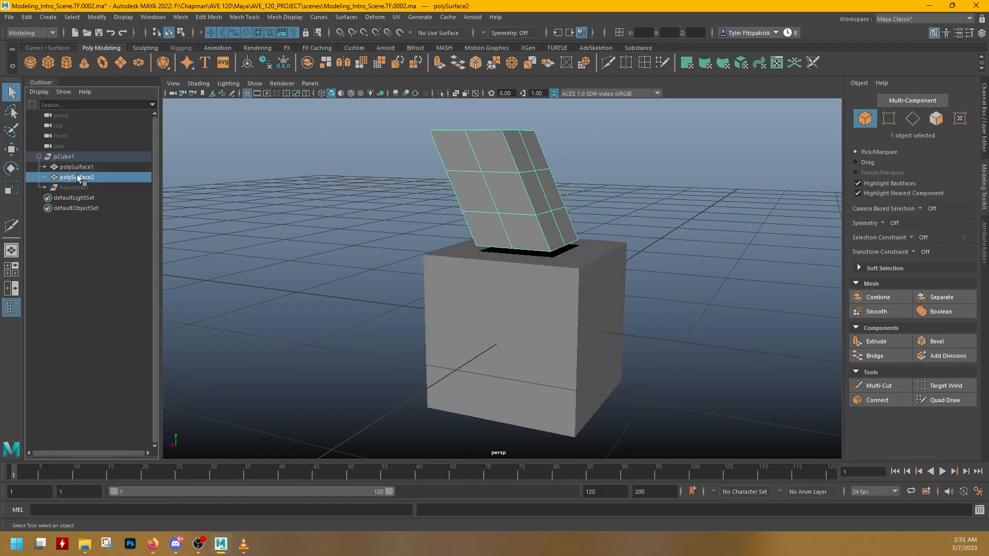
left_click(88, 186)
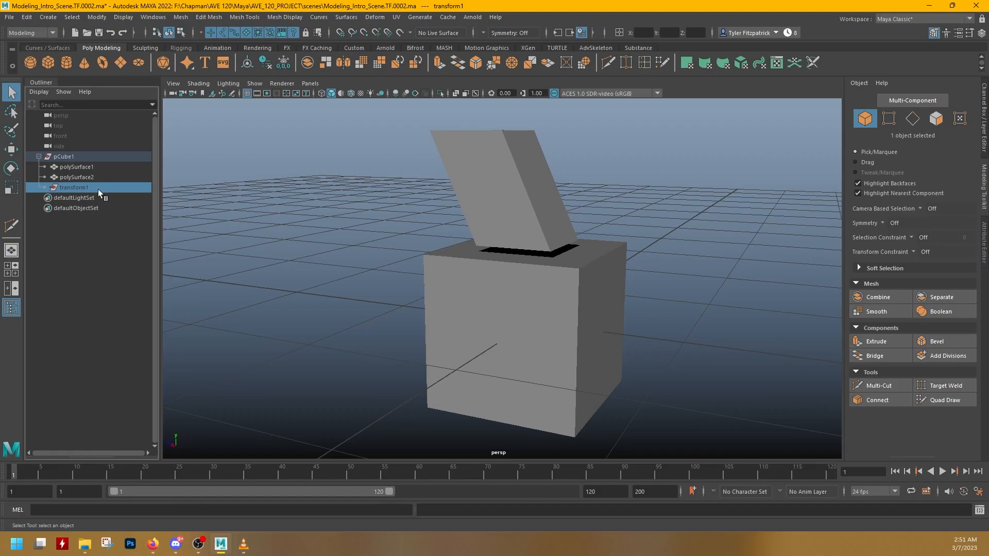
left_click(77, 167)
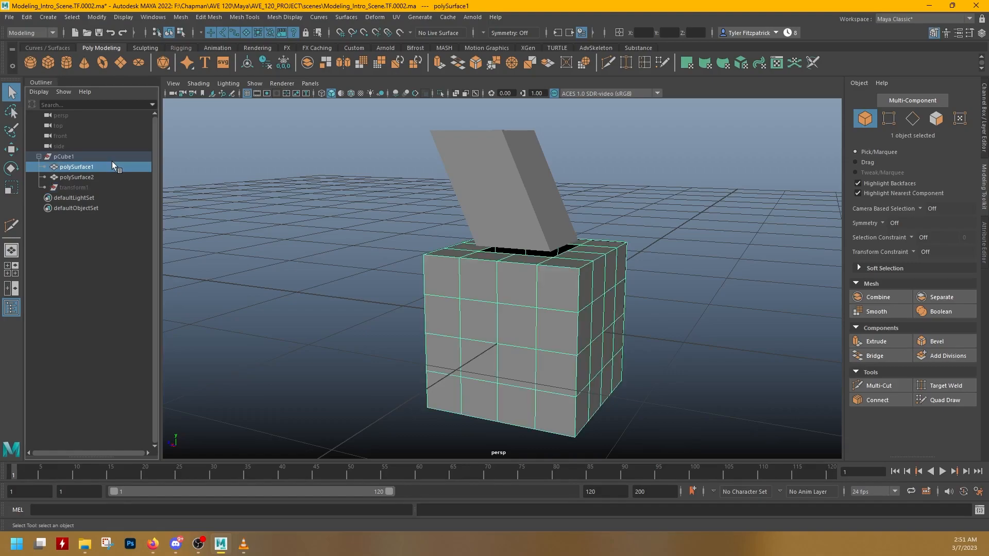
Move the whole pCube1 group and undo the move
left_click(82, 155)
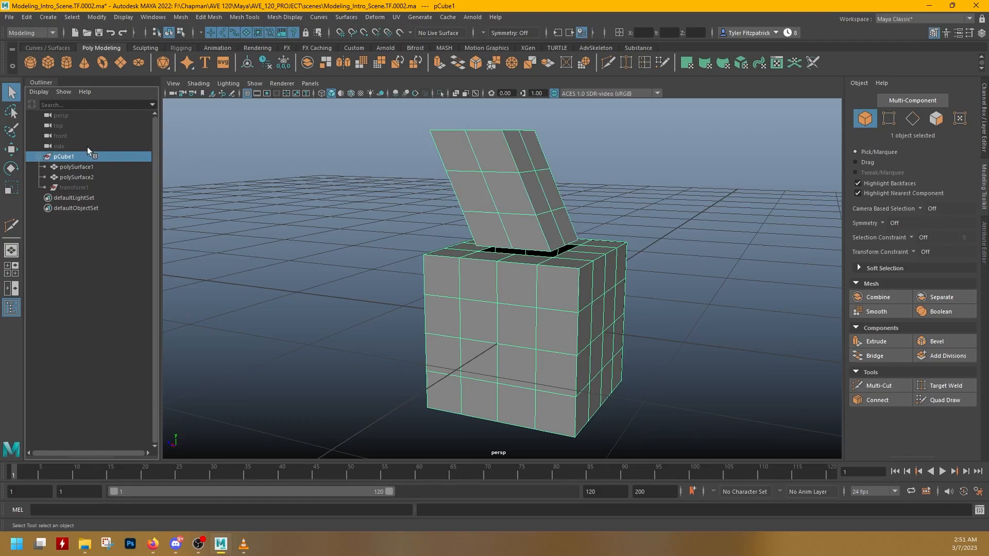
key("w")
left_click_drag(573, 303, 571, 216, "alt")
key("ctrl+z")
Move polySurface1 away from the slanted block, shift the pCube1 group as a whole, and undo these moves
left_click(97, 165)
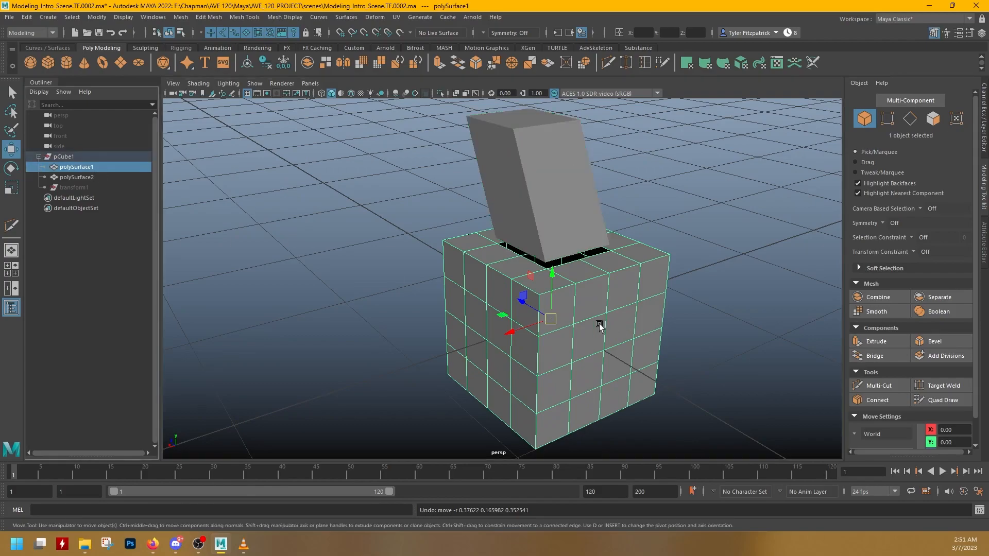
left_click_drag(552, 319, 707, 239)
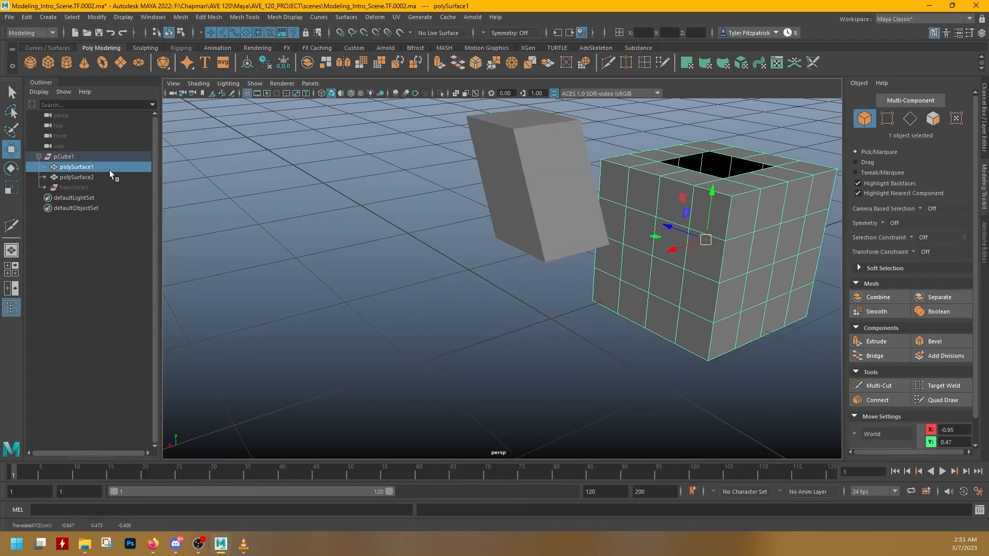
key("f")
left_click(103, 157)
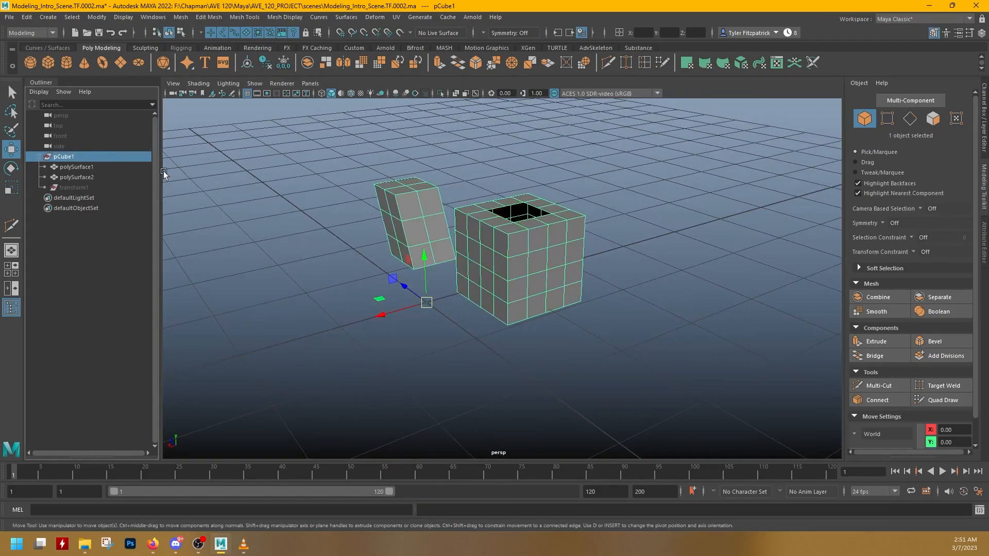
left_click_drag(435, 302, 562, 220)
key("ctrl+z")
key("ctrl+z")
key("ctrl+z")
Select polySurface1 and polySurface2, review their construction history inputs, and delete the history
left_click(76, 177, "ctrl")
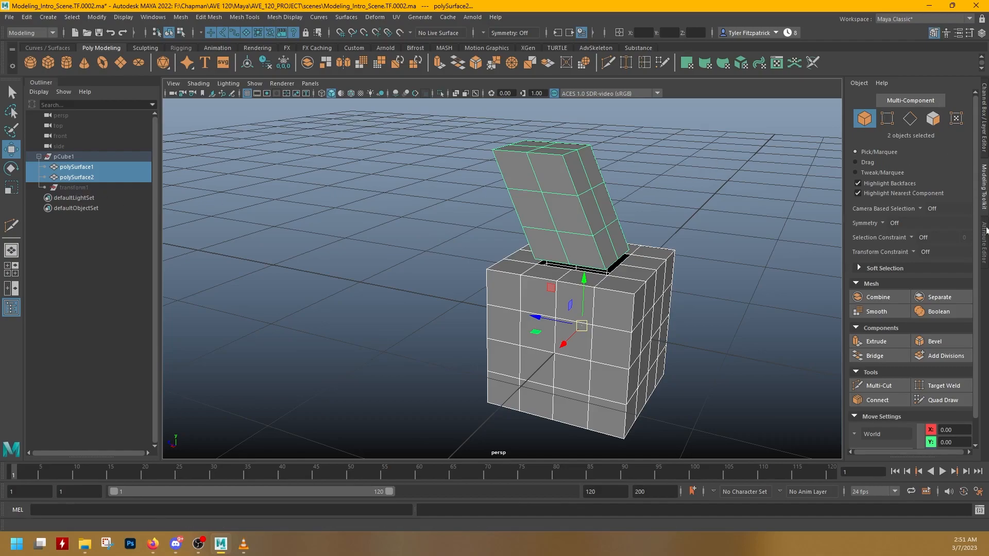
left_click(983, 124)
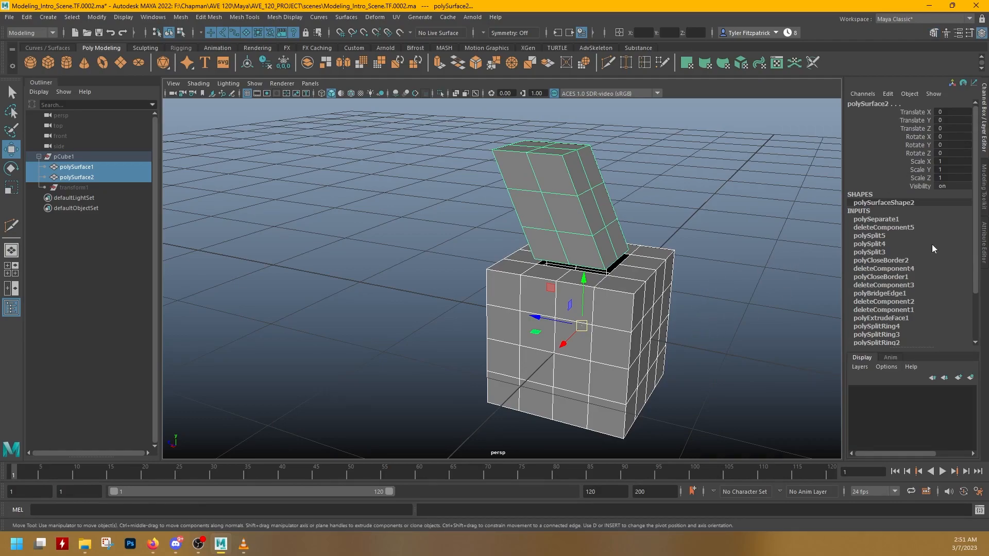
scroll(933, 238, "down", 3)
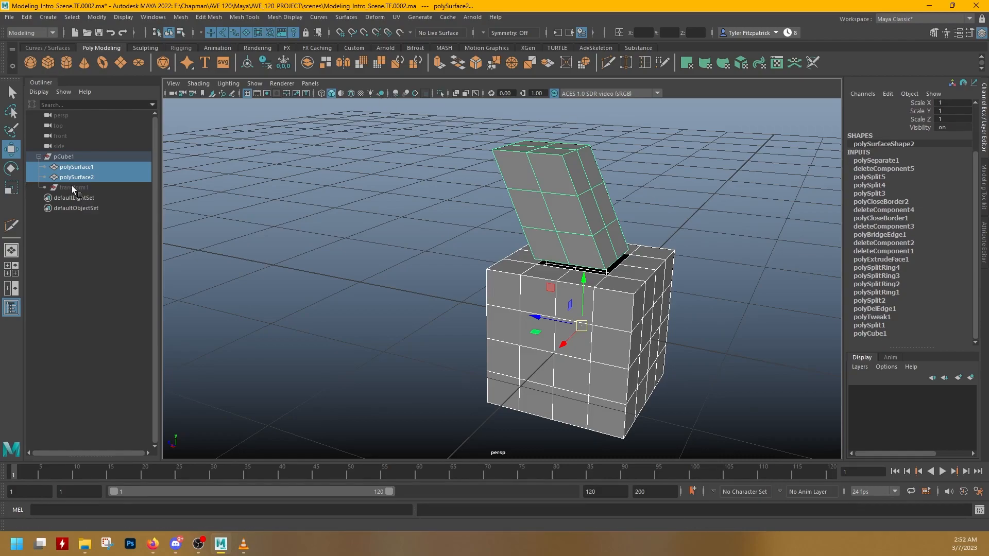
left_click(266, 64)
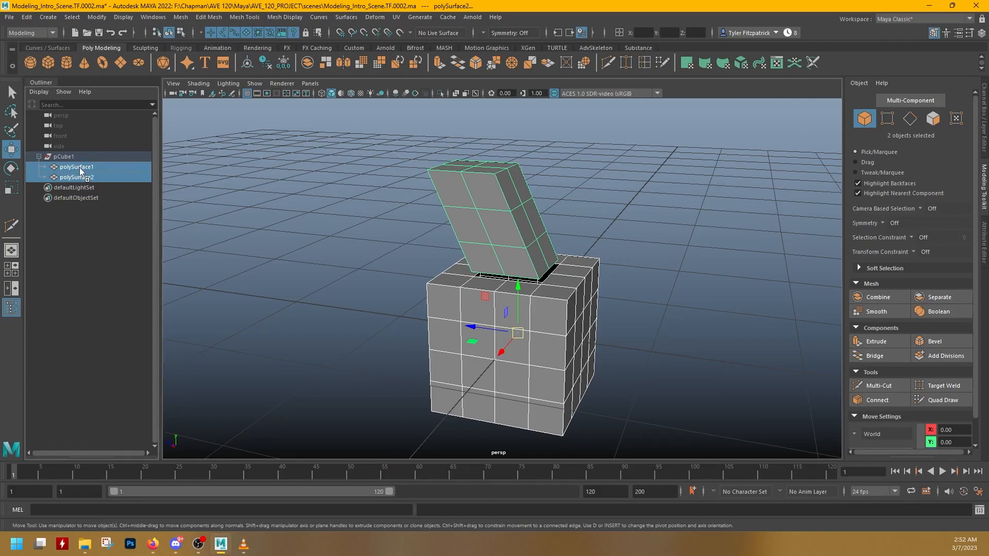
Move polySurface1 and polySurface2 out of the pCube1 group to the top level of the scene hierarchy
middle_click_drag(80, 168, 72, 152)
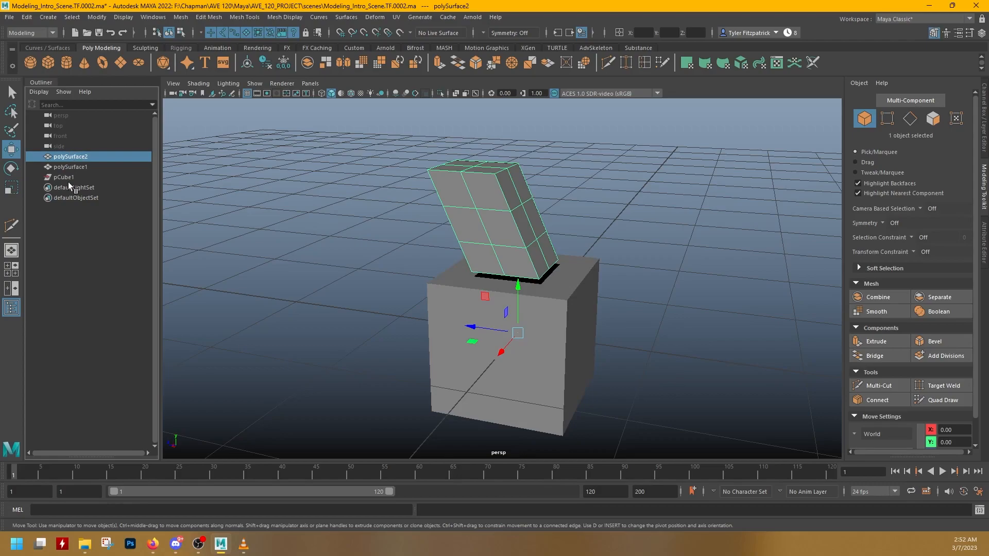
left_click(97, 165)
left_click(94, 157)
Select the empty pCube1 group and delete it
left_click(85, 178)
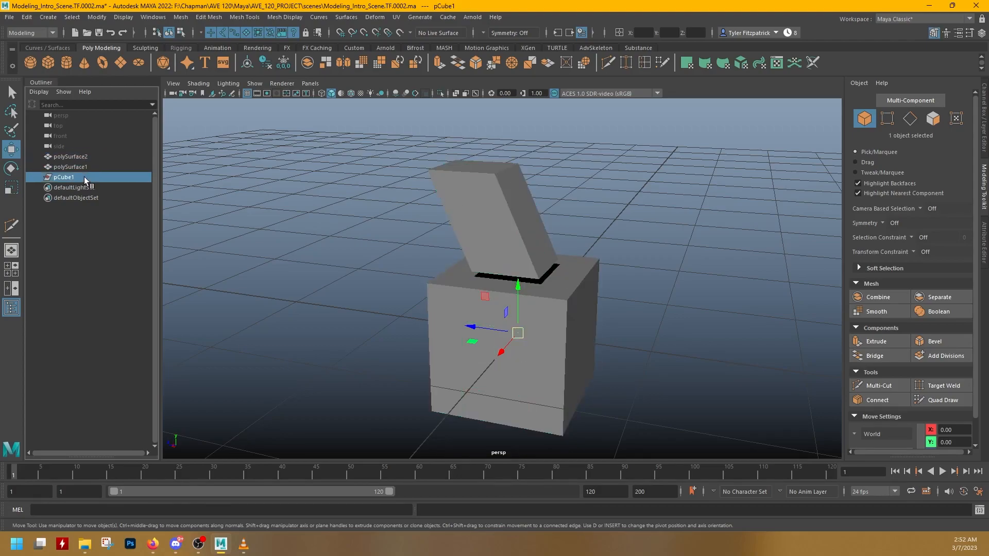
left_click_drag(719, 294, 656, 302, "alt")
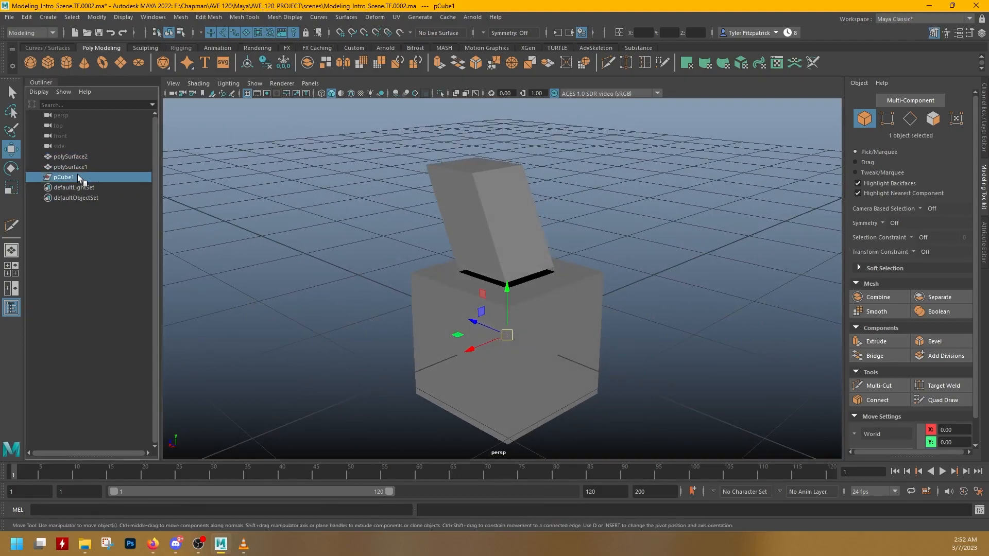
key("Delete")
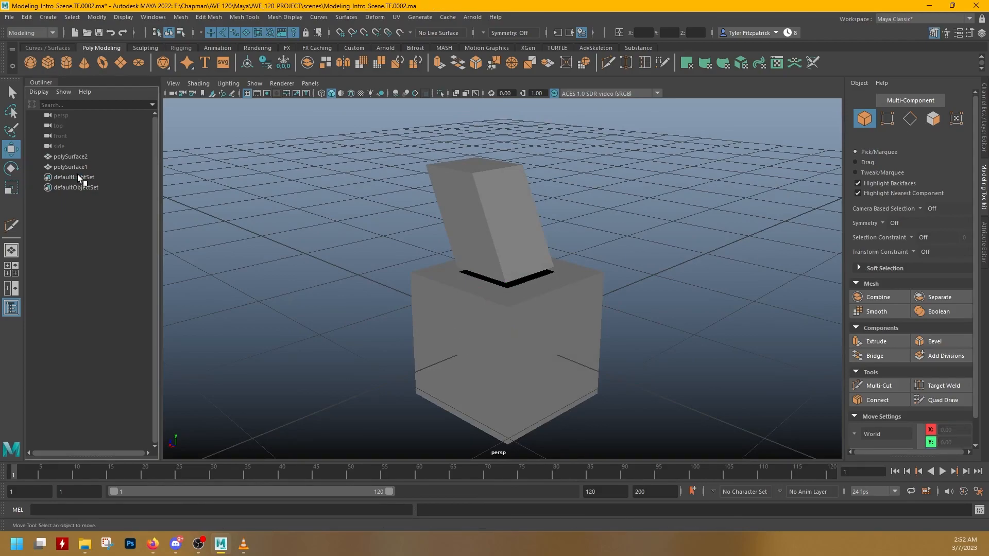
Identify which object is the lower cube and rename it from polySurface1 to GEO_Bottom
left_click(76, 159)
left_click(77, 166)
left_click(78, 158)
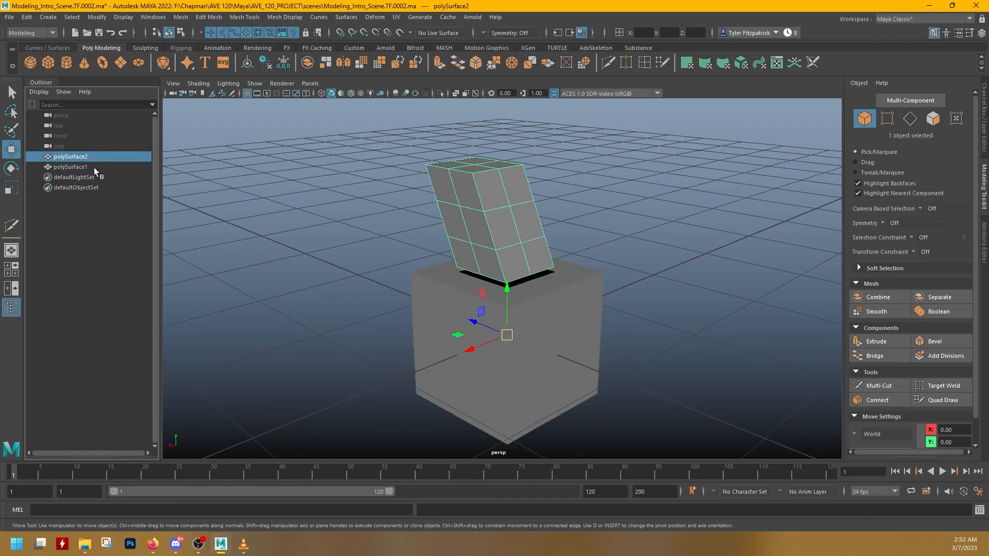
left_click(93, 166)
left_click(90, 157)
double_click(88, 167)
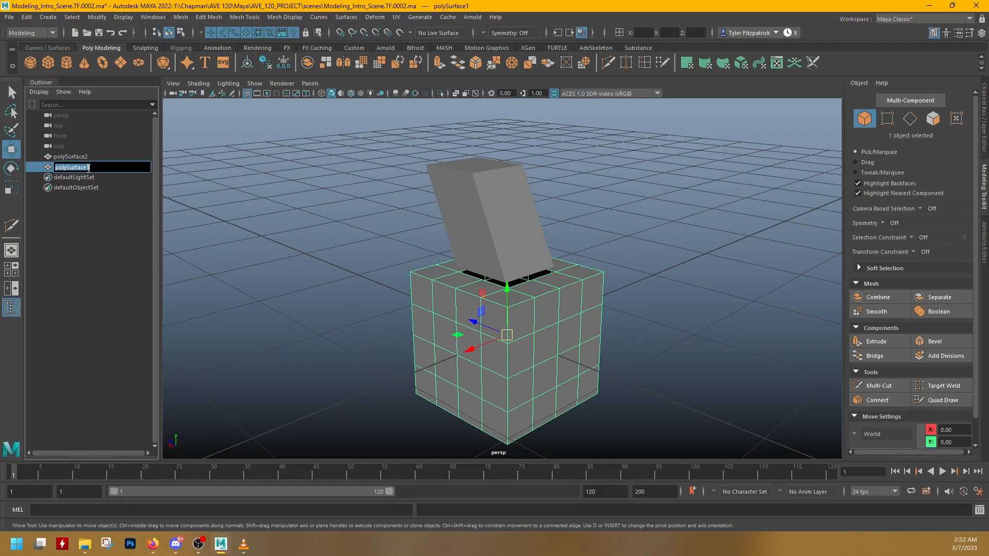
type("GEO_Bottom")
key("Return")
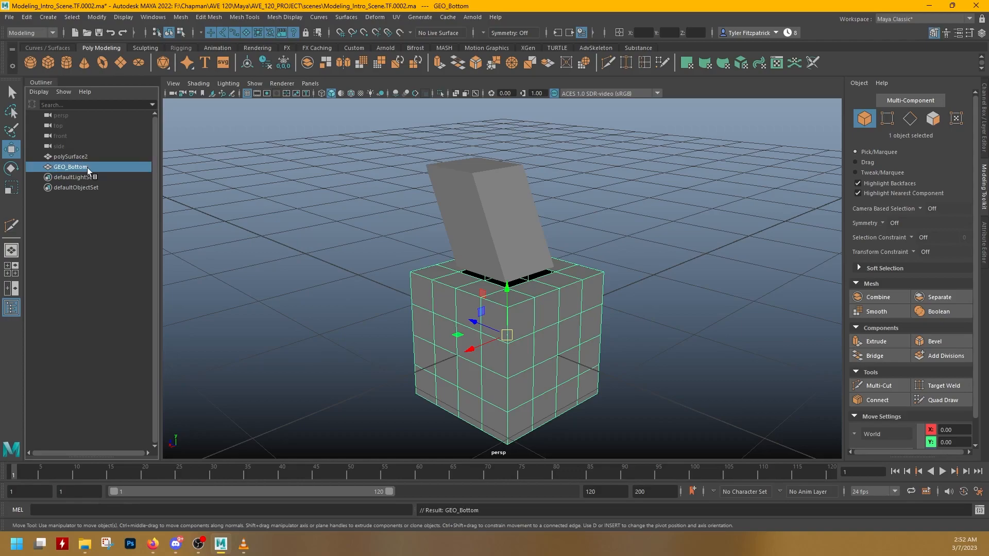
Rename polySurface2 to GEO_Top and check which object each of the two GEO names selects
double_click(78, 158)
type("G")
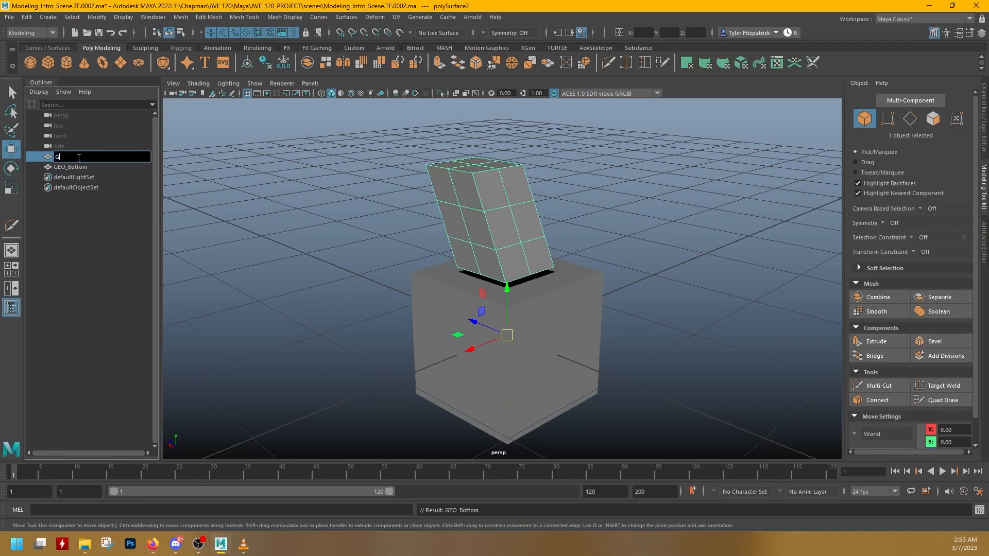
type("EO_Top")
key("Return")
left_click(83, 168)
left_click(94, 159)
left_click(92, 166)
left_click(94, 159)
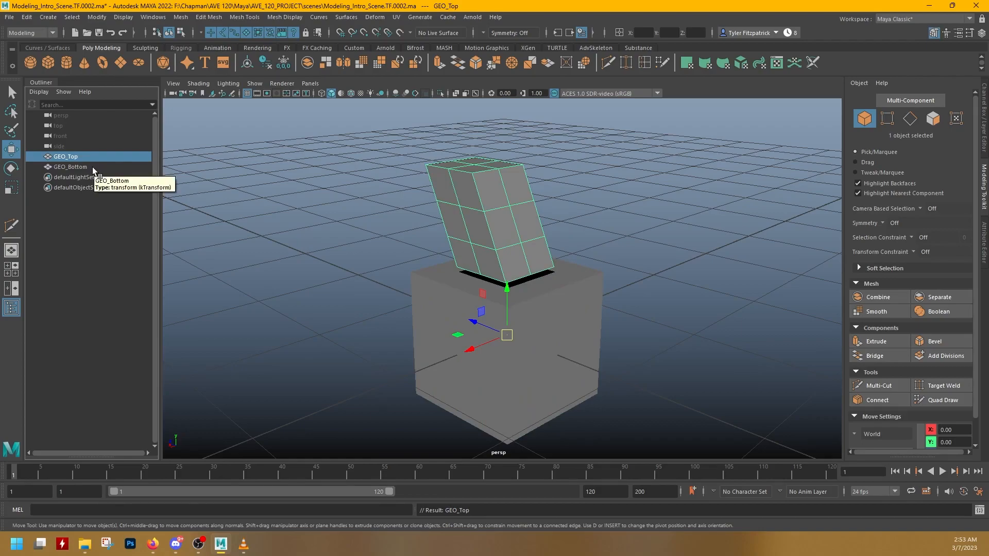
left_click_drag(428, 232, 397, 238, "alt")
left_click(340, 244)
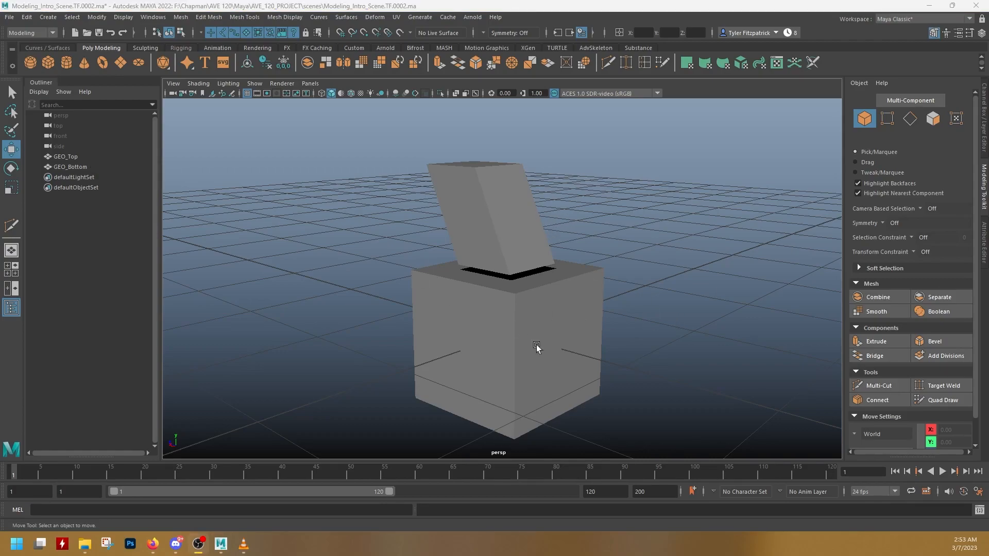
Select GEO_Top and GEO_Bottom together and combine them into one mesh
left_click(680, 328)
left_click(490, 209)
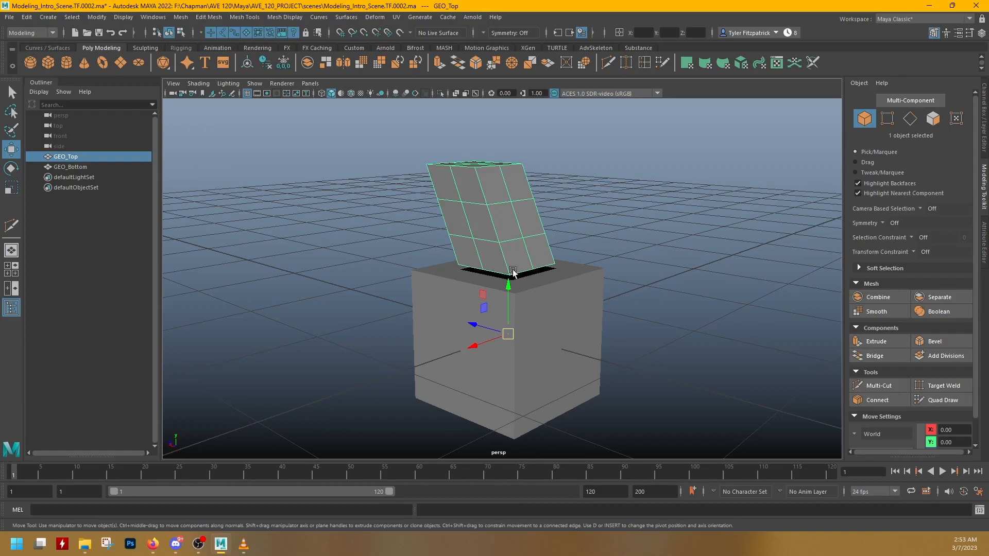
left_click(581, 308, "shift")
key("q")
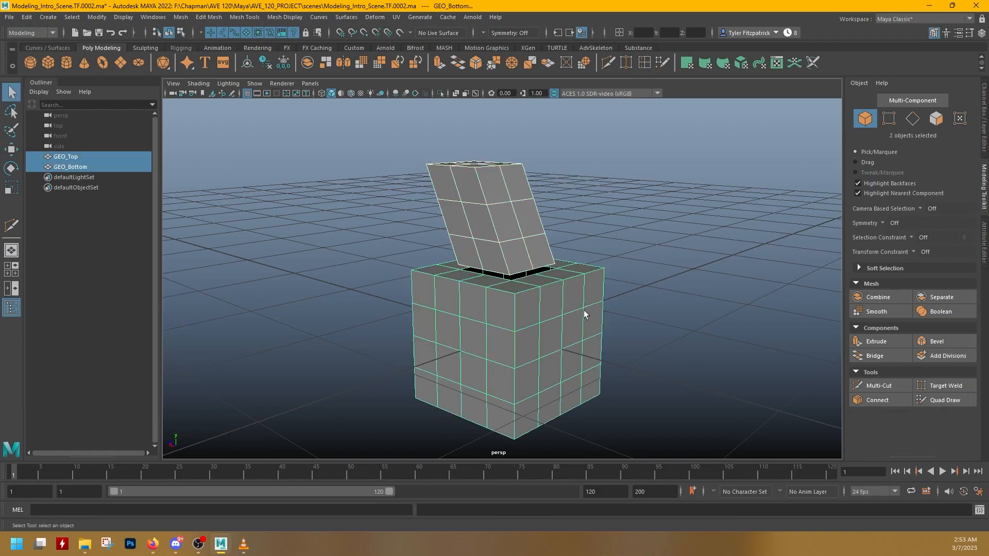
left_click(870, 301)
scroll(521, 283, "up", 5)
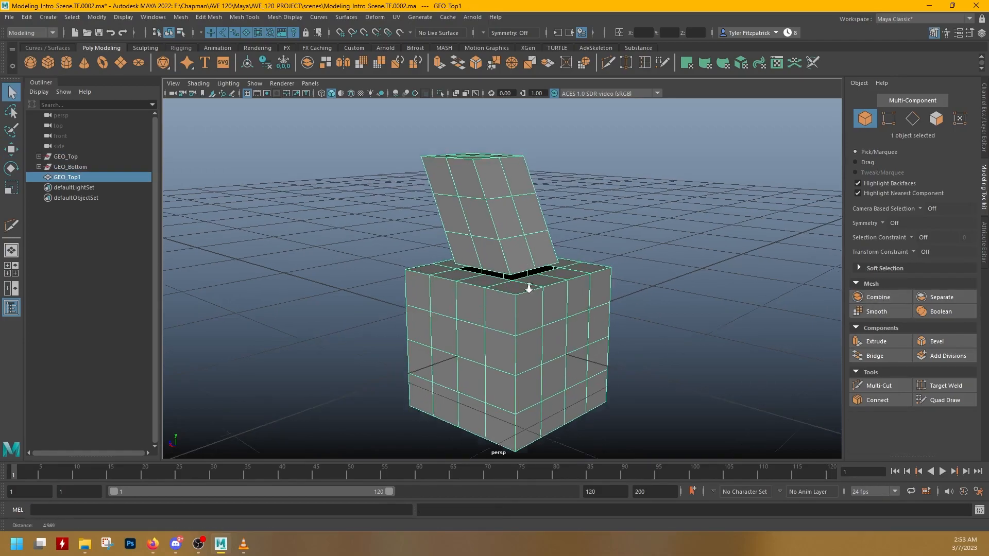
Review the leftover transform nodes under GEO_Top and GEO_Bottom, and delete the construction history of the combined GEO_Top1
left_click_drag(668, 295, 552, 296, "alt")
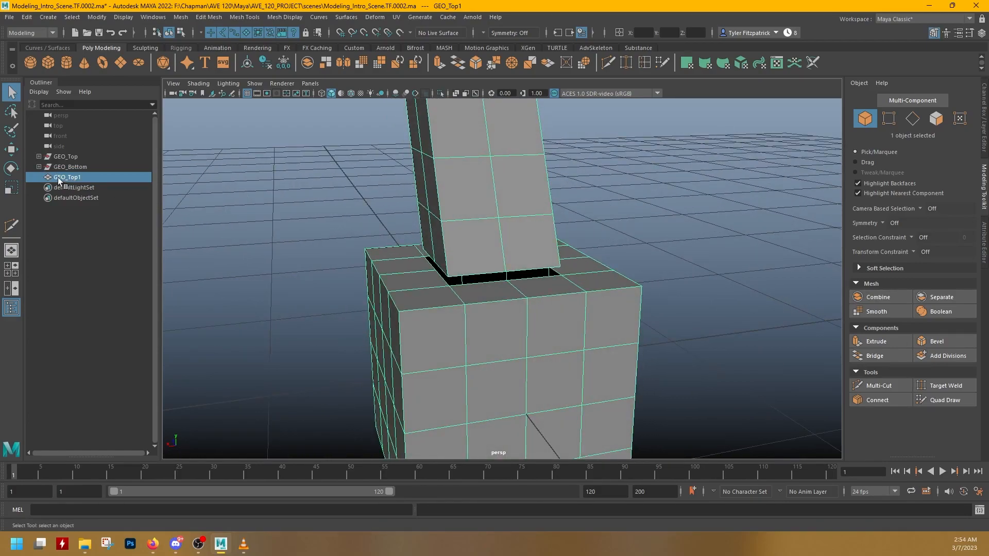
left_click(39, 166)
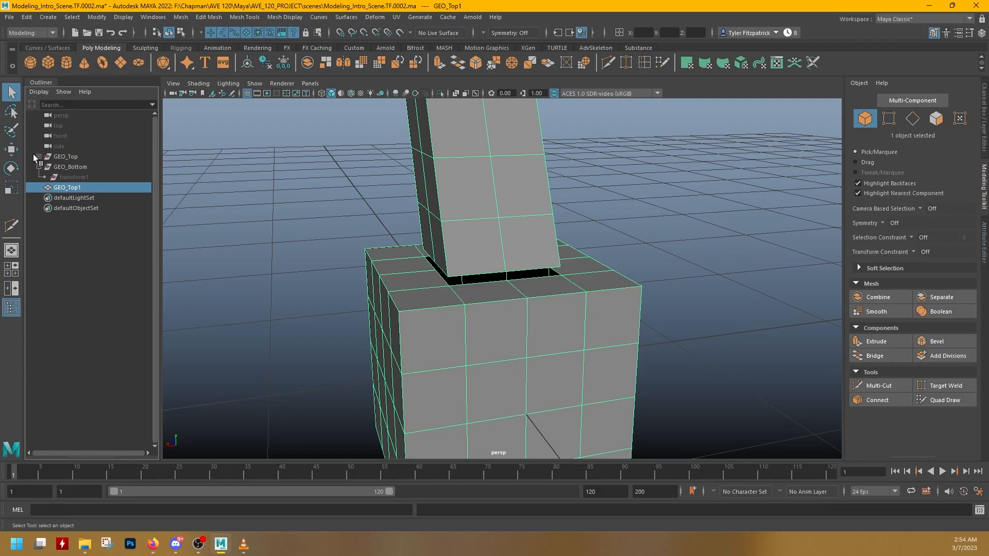
left_click(38, 156)
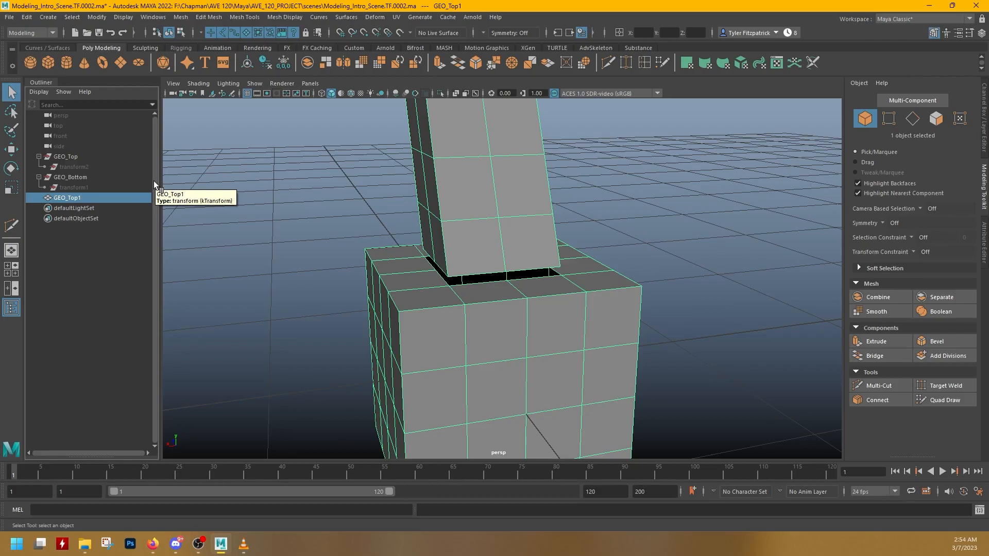
left_click(267, 62)
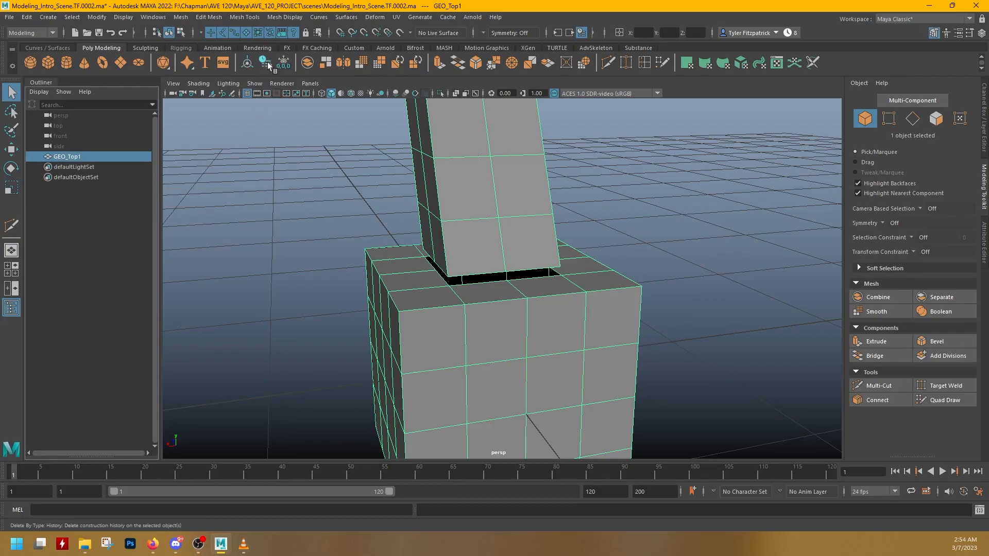
Bridge the open border edge loops between the upper block and the lower cube, and return to object selection
left_click_drag(533, 254, 666, 257, "alt")
right_click_drag(557, 242, 559, 221)
double_click(552, 277)
double_click(542, 261, "shift")
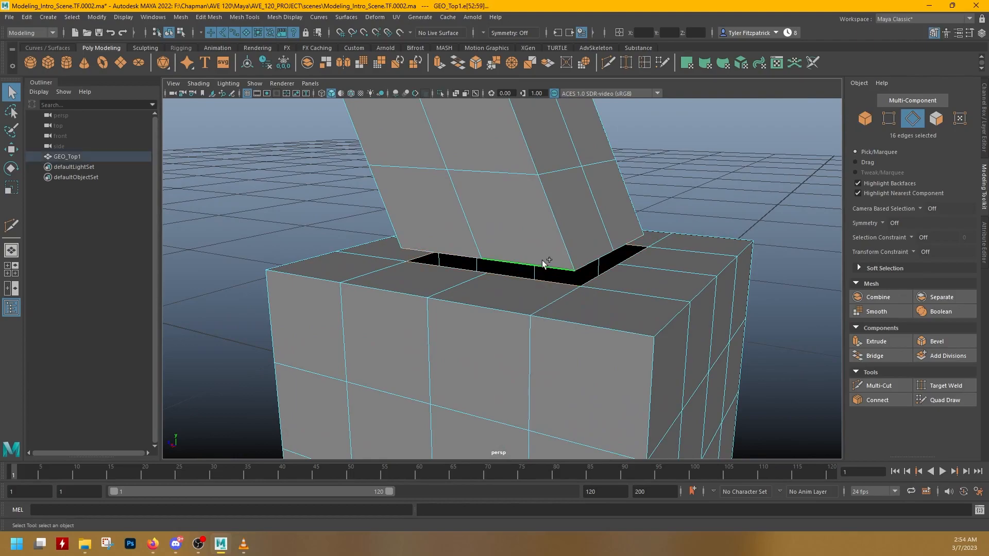
left_click(898, 358)
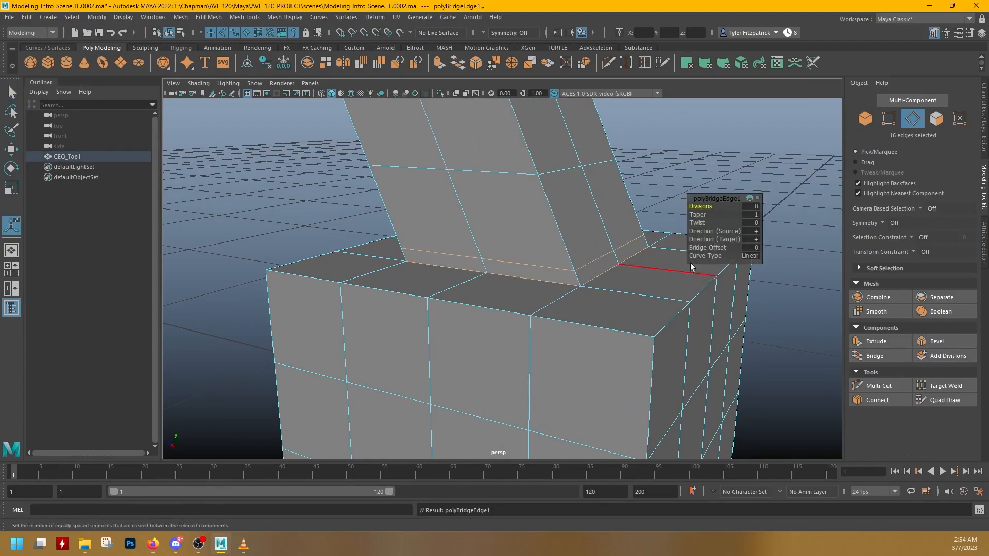
right_click_drag(632, 189, 680, 176)
left_click(504, 232)
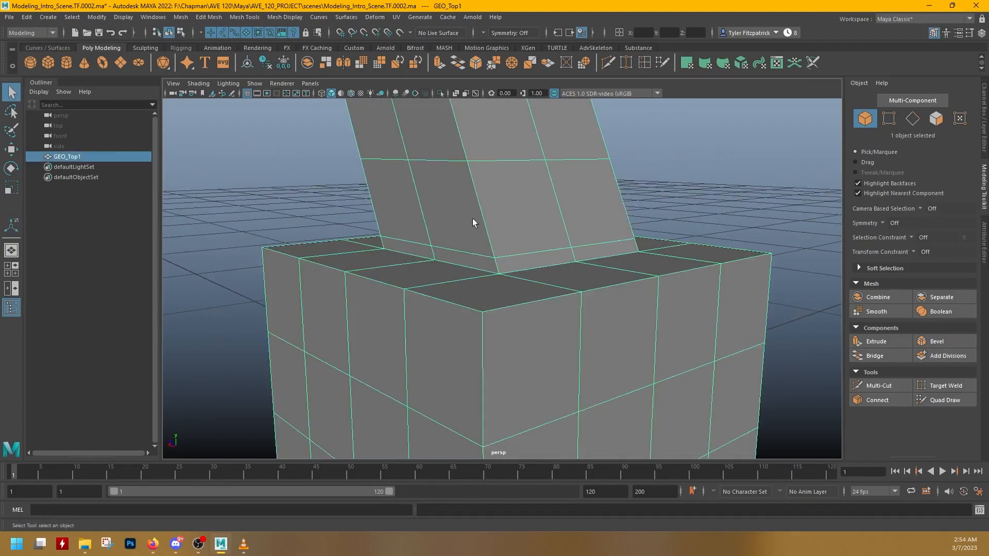
Preview the bridged mesh with smoothing, examine the joint and edges, and return to the unsmoothed display
right_click_drag(721, 259, 563, 229, "alt")
left_click_drag(563, 230, 530, 391, "alt")
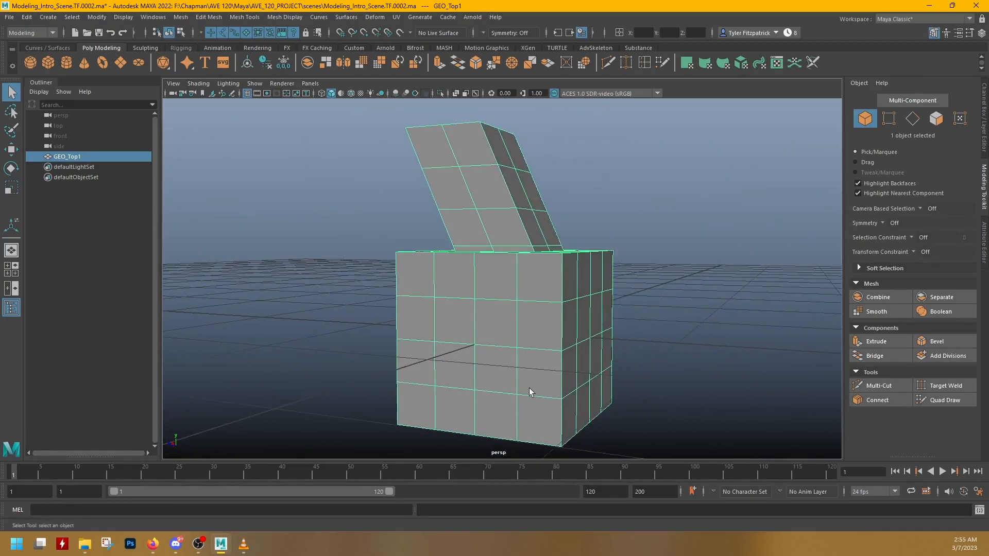
key("3")
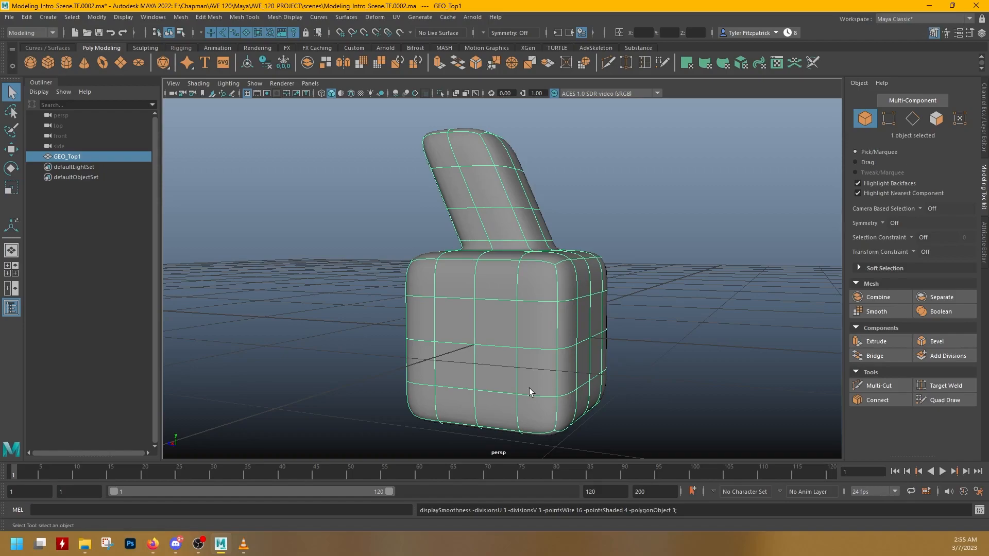
left_click_drag(462, 282, 478, 289, "alt")
right_click_drag(478, 290, 576, 297, "alt")
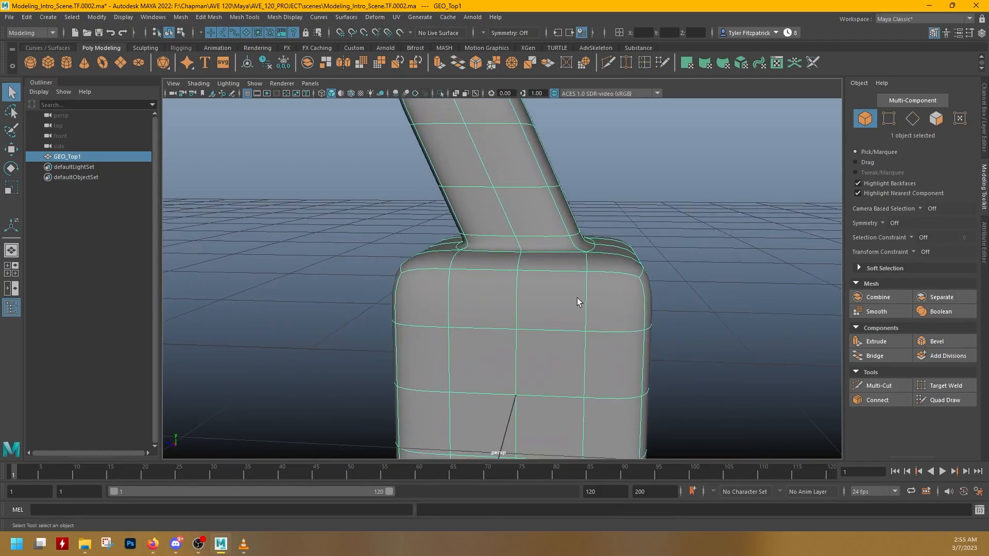
left_click_drag(577, 298, 560, 295, "alt")
key("1")
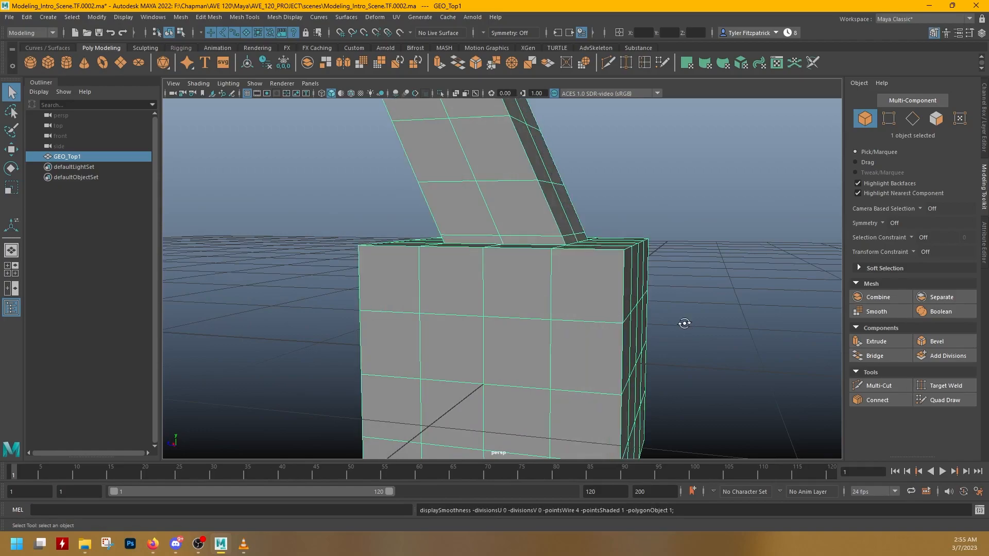
Select all the outer edges of the lower cube, including the top and bottom perimeters and the vertical corners
left_click_drag(684, 323, 634, 296, "alt")
right_click(633, 262)
right_click_drag(634, 262, 632, 242)
left_click_drag(629, 253, 613, 281, "alt")
middle_click_drag(612, 281, 617, 247, "alt")
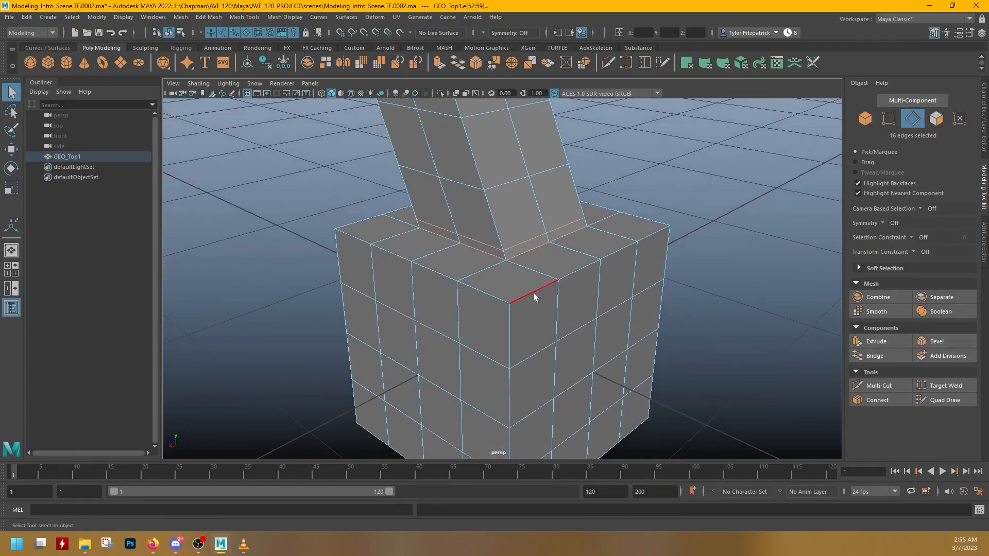
left_click_drag(532, 294, 558, 292, "alt")
double_click(546, 280)
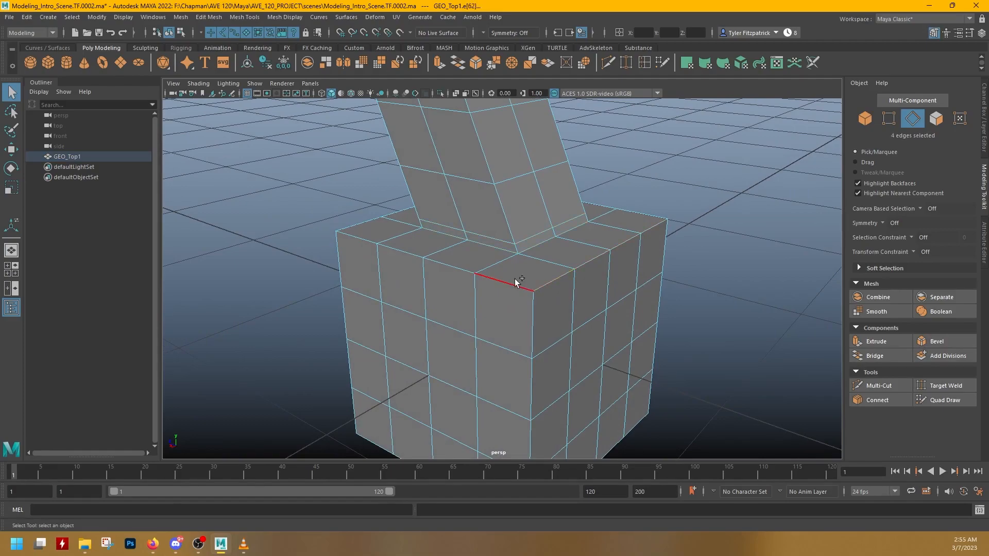
double_click(534, 325, "shift")
left_click_drag(520, 337, 577, 307, "alt")
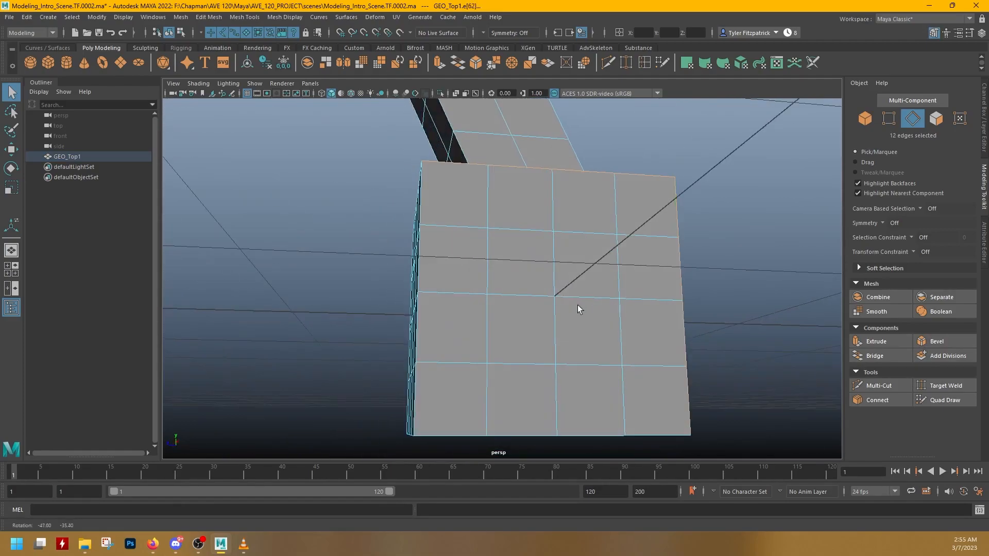
left_click_drag(431, 250, 452, 283, "alt")
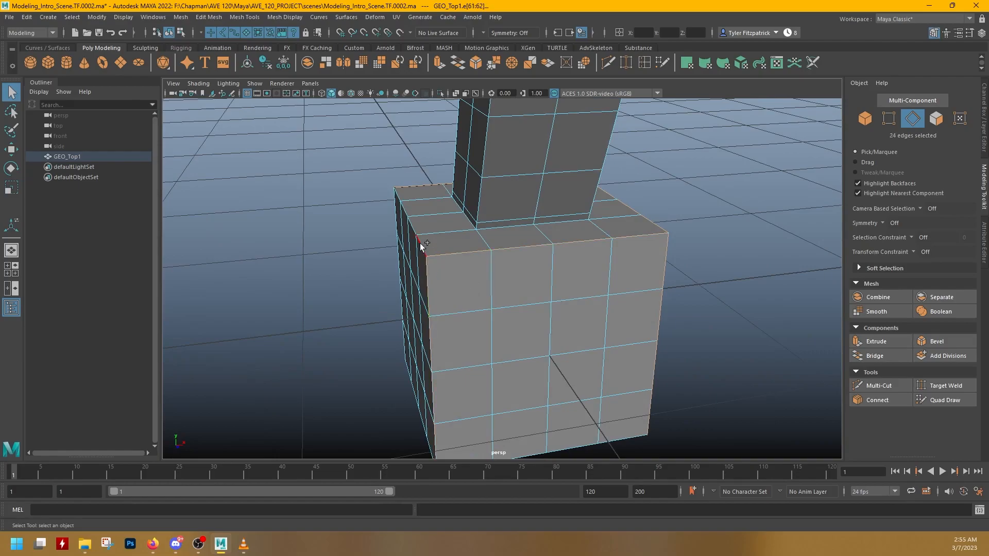
double_click(421, 245, "shift")
left_click_drag(422, 247, 450, 180, "alt")
double_click(446, 371, "shift")
double_click(520, 379, "shift")
left_click_drag(520, 376, 592, 282, "alt")
double_click(581, 284, "shift")
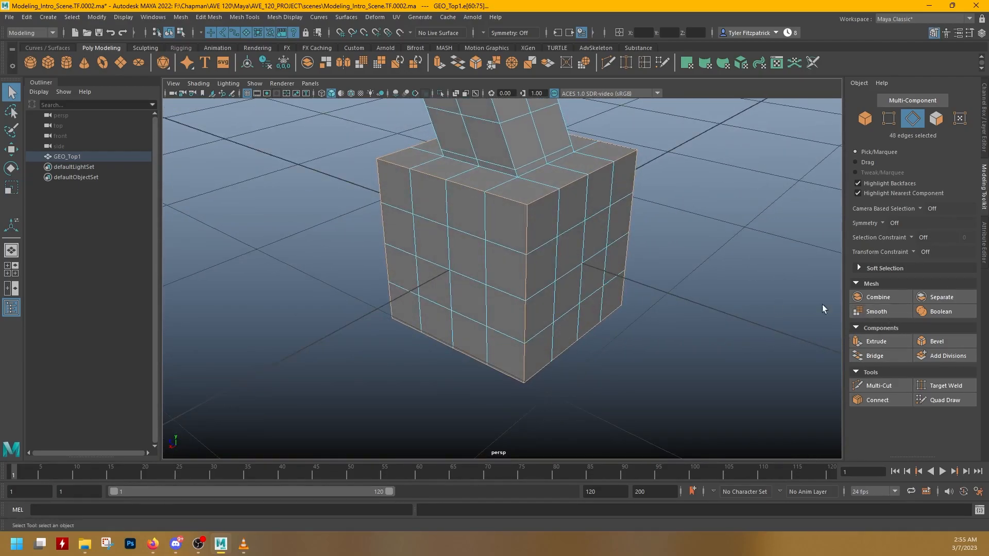
Bevel the selected cube edges with a fraction of 0.1 and chamfer off
left_click_drag(670, 288, 739, 307, "alt")
left_click(937, 341)
left_click_drag(607, 266, 685, 243, "alt")
left_click_drag(634, 223, 580, 232, "alt")
left_click_drag(485, 254, 667, 219, "alt")
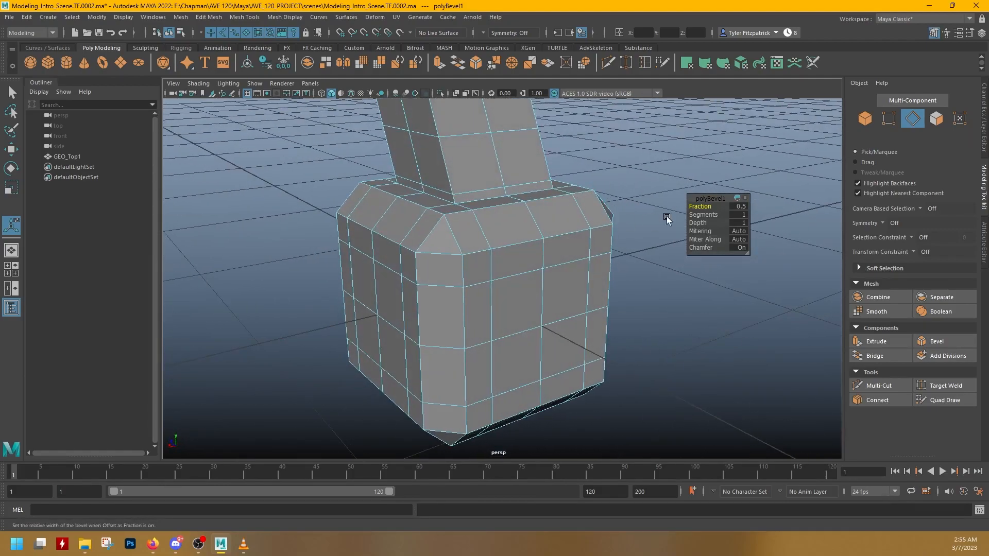
middle_click_drag(713, 206, 699, 204)
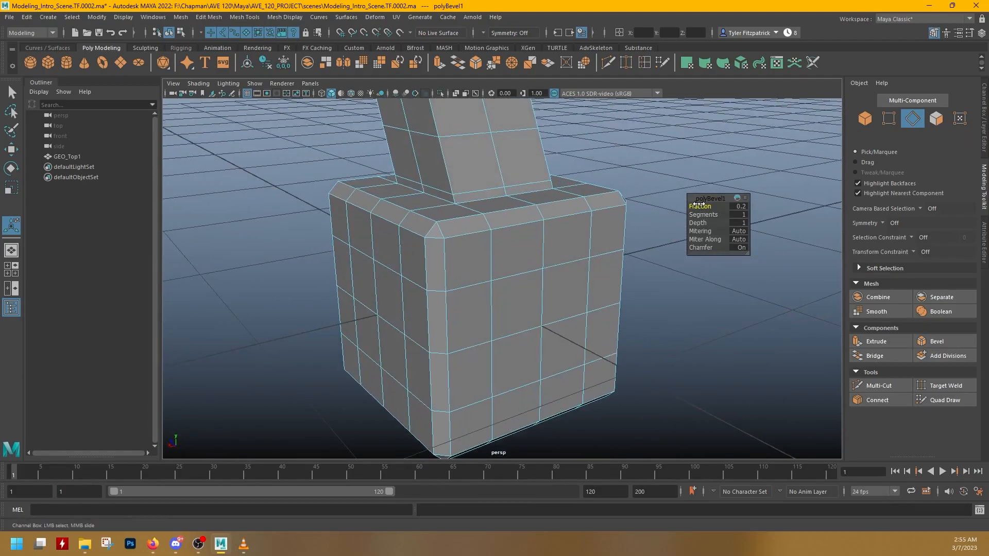
mouse_move(609, 218)
left_mouse_down("alt")
mouse_move(665, 211)
mouse_move(618, 216)
mouse_move(611, 229)
left_mouse_up("alt")
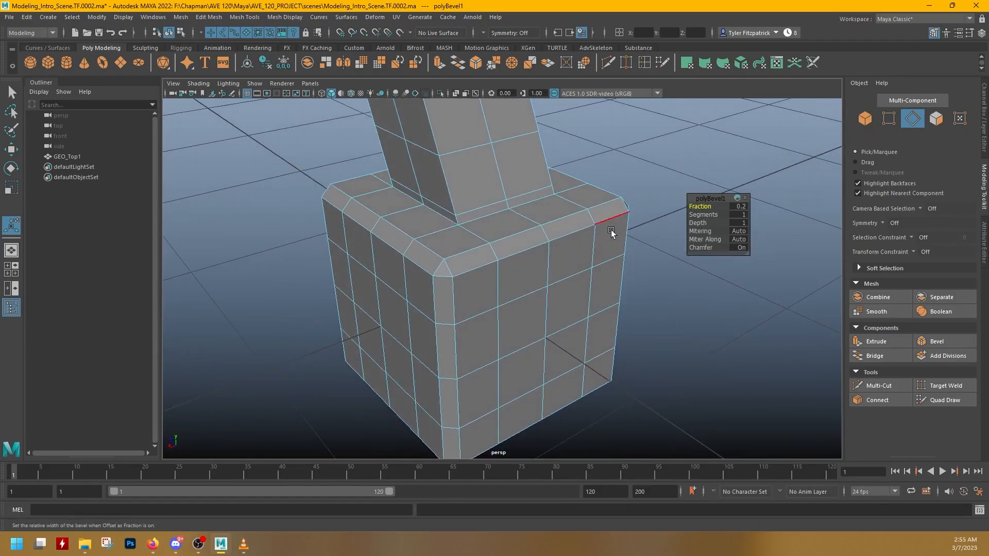
left_click_drag(704, 206, 706, 206)
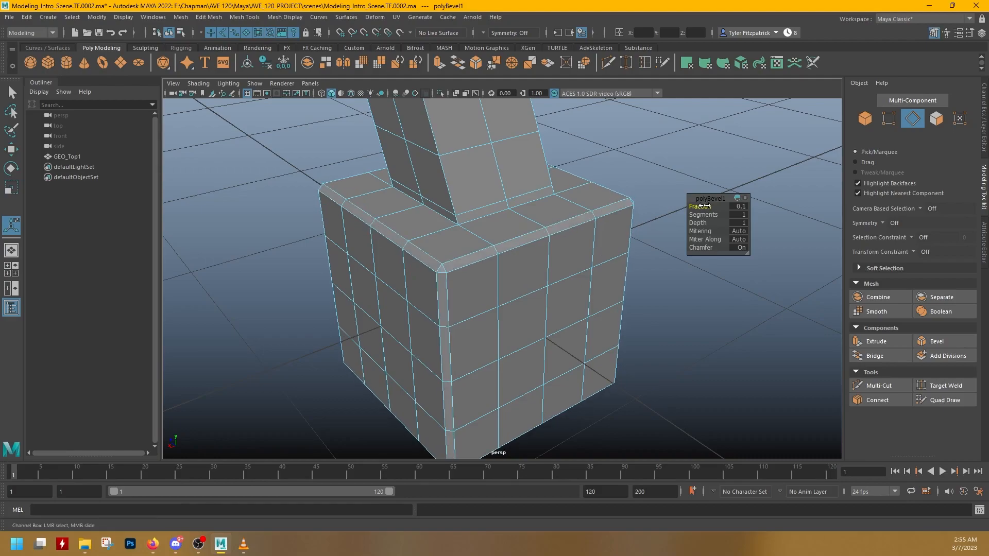
left_click(704, 247)
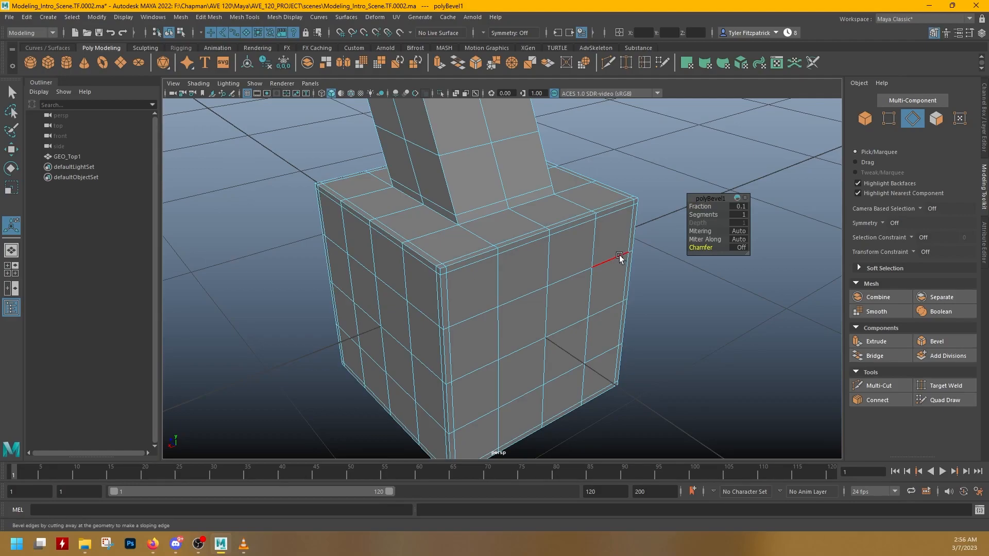
left_click_drag(619, 257, 638, 278, "alt")
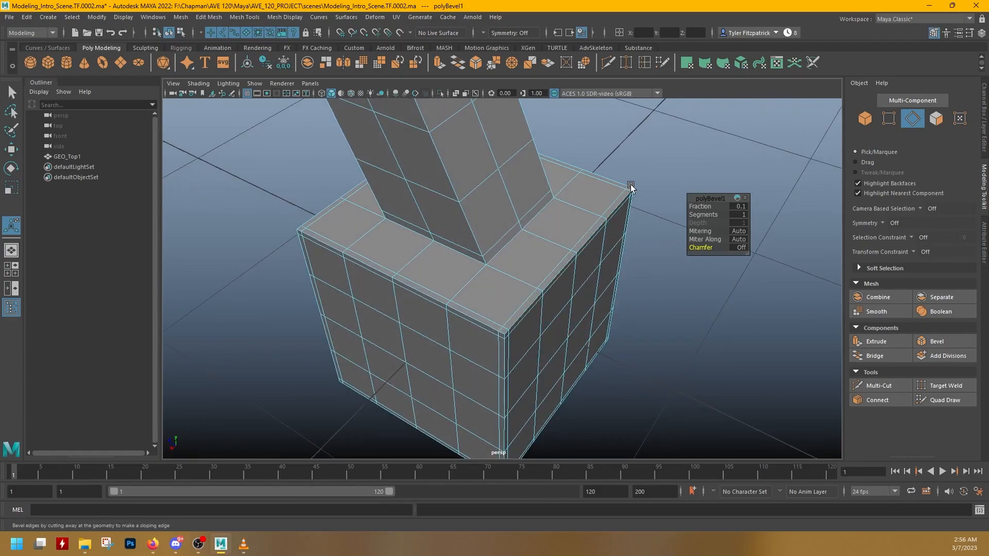
left_click_drag(496, 333, 519, 302, "alt")
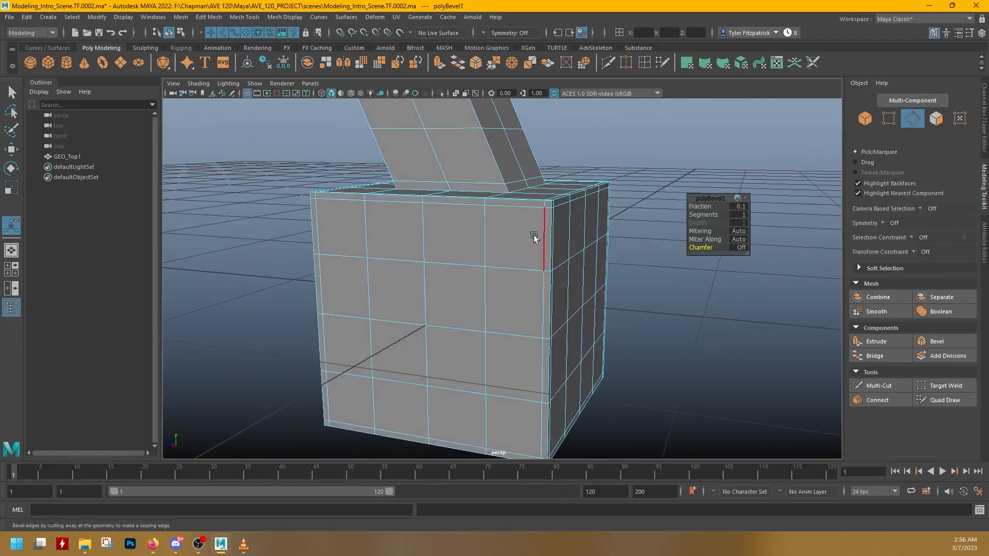
Preview the beveled mesh with smoothing, deselect it, and examine the lower cube's corners up close
left_click_drag(548, 201, 592, 223, "alt")
key("3")
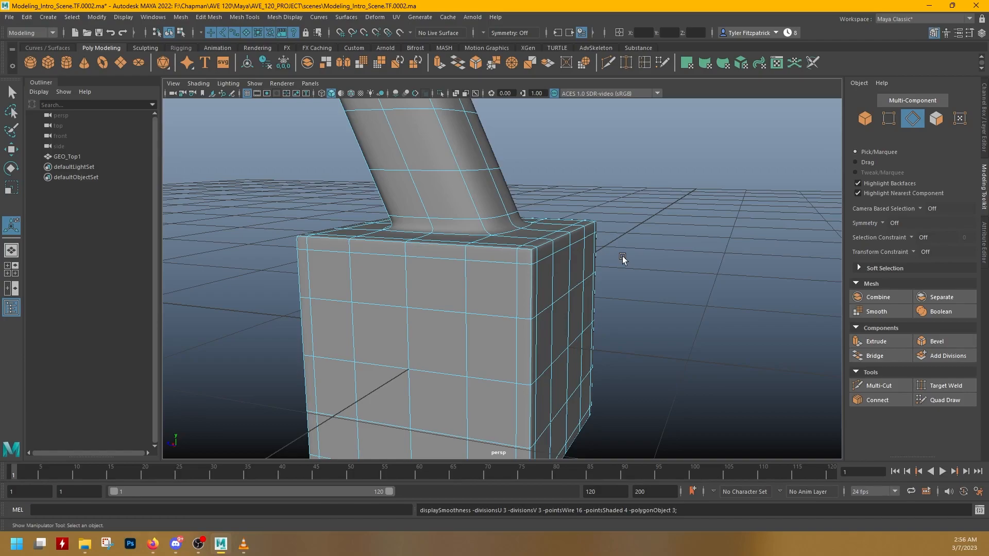
left_click(675, 218)
right_click_drag(633, 214, 669, 196)
left_click(632, 215)
mouse_move(632, 214)
left_mouse_down("alt")
mouse_move(647, 206)
mouse_move(627, 230)
left_mouse_up("alt")
right_click_drag(627, 230, 755, 256, "alt")
left_click_drag(755, 256, 748, 239, "alt")
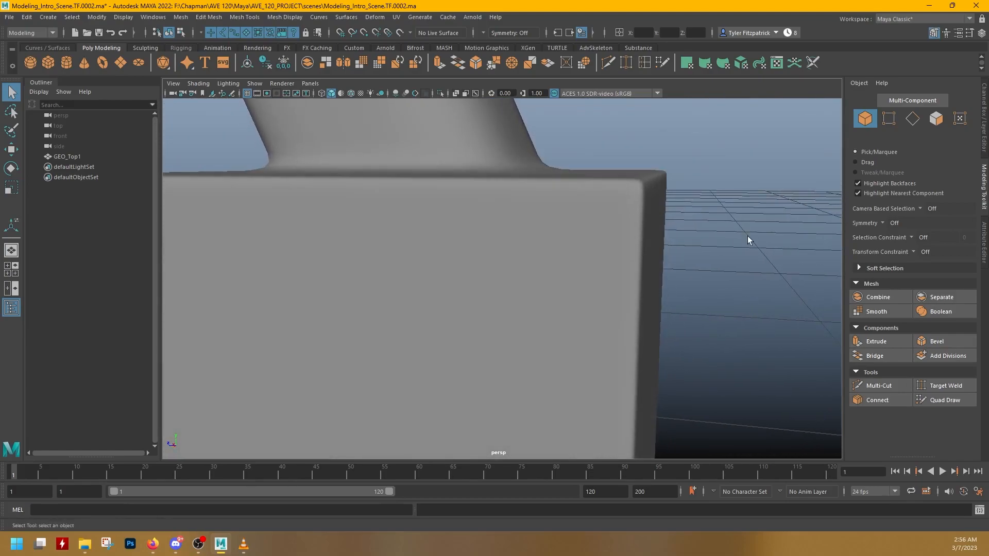
Compare the smoothed upper block with the beveled lower cube, and return the mesh to the unsmoothed display
middle_click_drag(748, 239, 714, 285, "alt")
left_click_drag(713, 285, 685, 263, "alt")
right_click_drag(685, 263, 587, 252, "alt")
left_click_drag(587, 253, 532, 254, "alt")
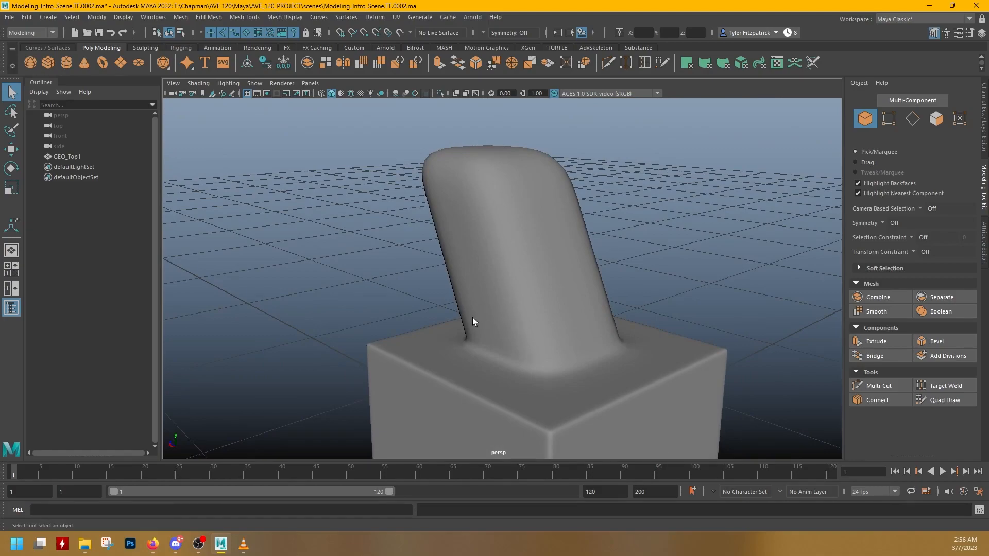
left_click_drag(515, 336, 508, 376, "alt")
middle_click_drag(509, 376, 506, 252, "alt")
left_click(506, 252)
key("1")
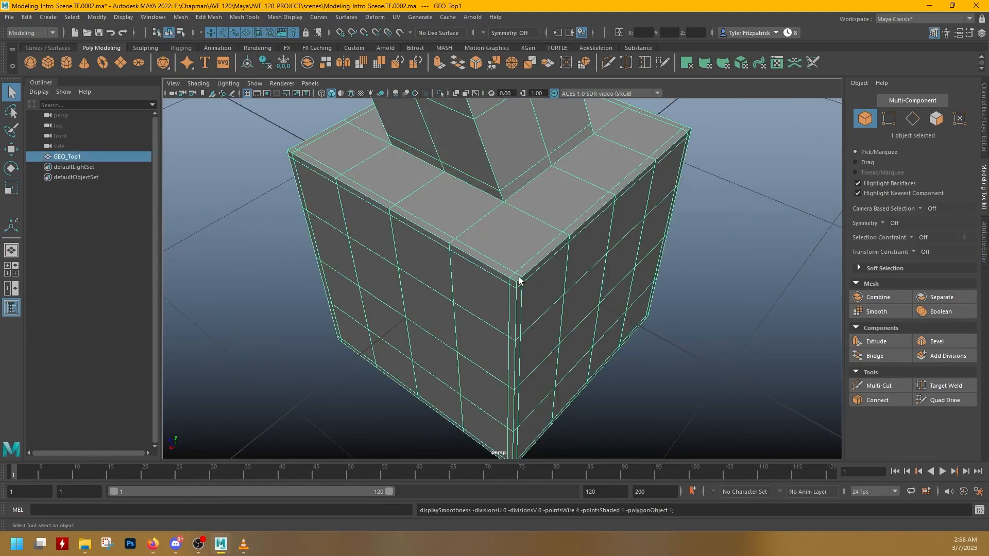
Use Multi-Cut on the lower cube and delete the thin horizontal ring of faces around its middle
left_click_drag(542, 261, 553, 231, "alt")
middle_click_drag(580, 180, 533, 304, "alt")
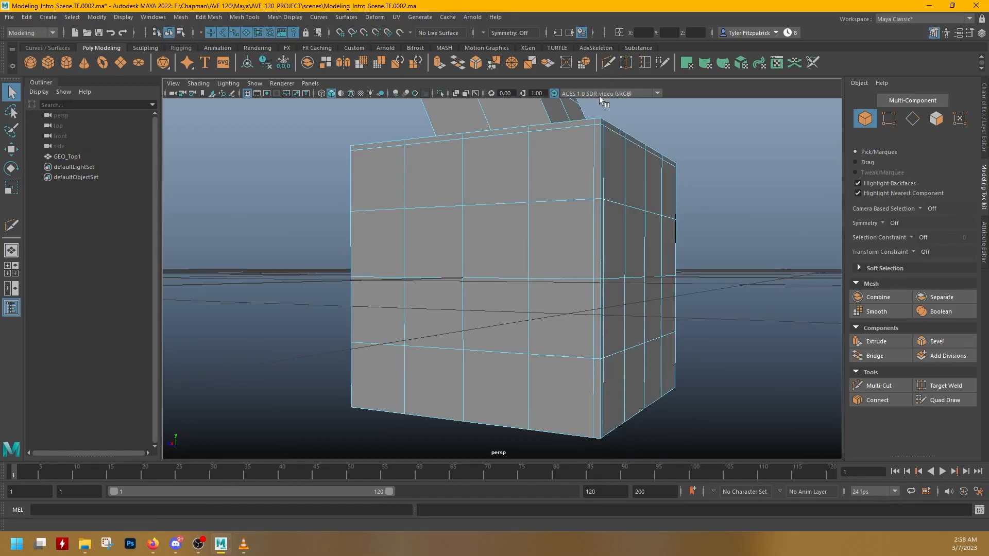
left_click(608, 62)
key("q")
right_click_drag(591, 261, 596, 288)
double_click(592, 289)
key("Delete")
left_click_drag(591, 291, 551, 342, "alt")
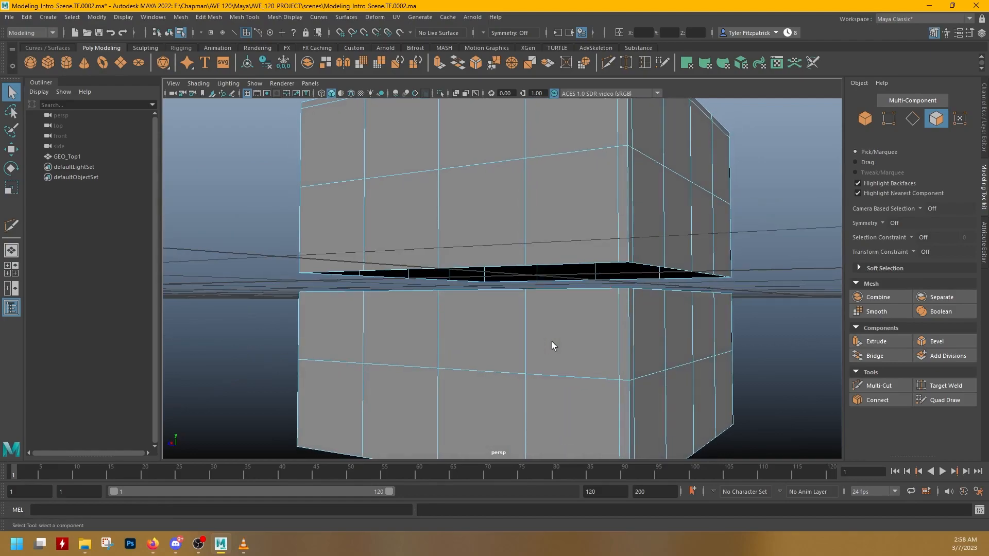
Use Target Weld with merging to the target to join a lower vertex of the gap to the one directly above
left_click_drag(618, 369, 598, 333, "alt")
left_click_drag(530, 304, 492, 261, "alt")
left_click_drag(509, 310, 521, 319, "alt")
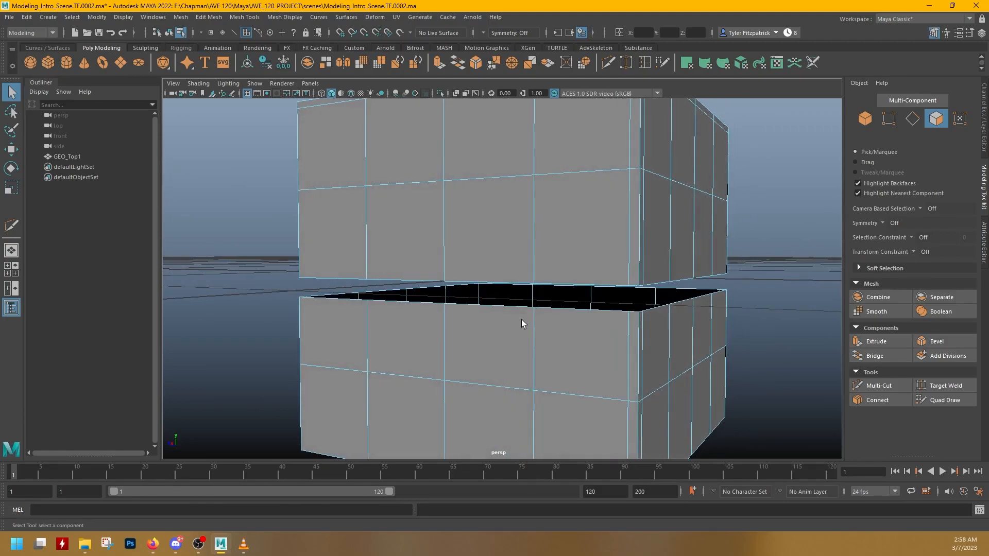
left_click(928, 386)
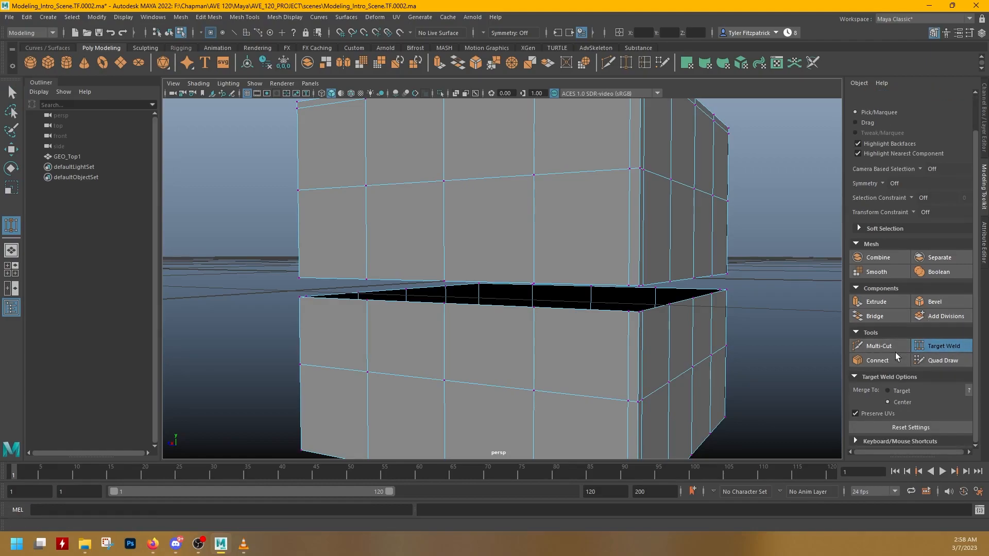
left_click_drag(572, 324, 613, 330, "alt")
left_click(888, 391)
left_click_drag(655, 359, 623, 362, "alt")
right_click_drag(500, 346, 589, 349, "alt")
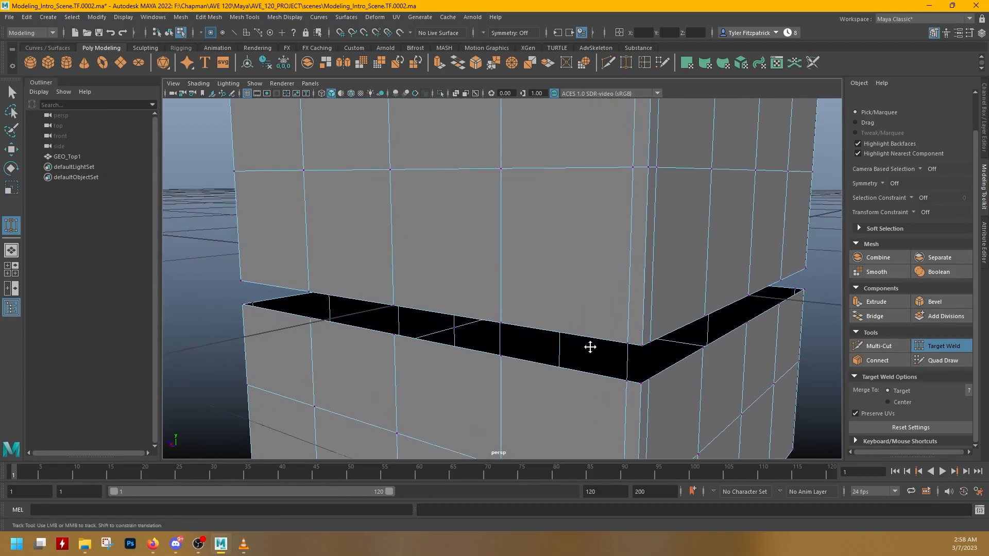
middle_click_drag(589, 349, 601, 297, "alt")
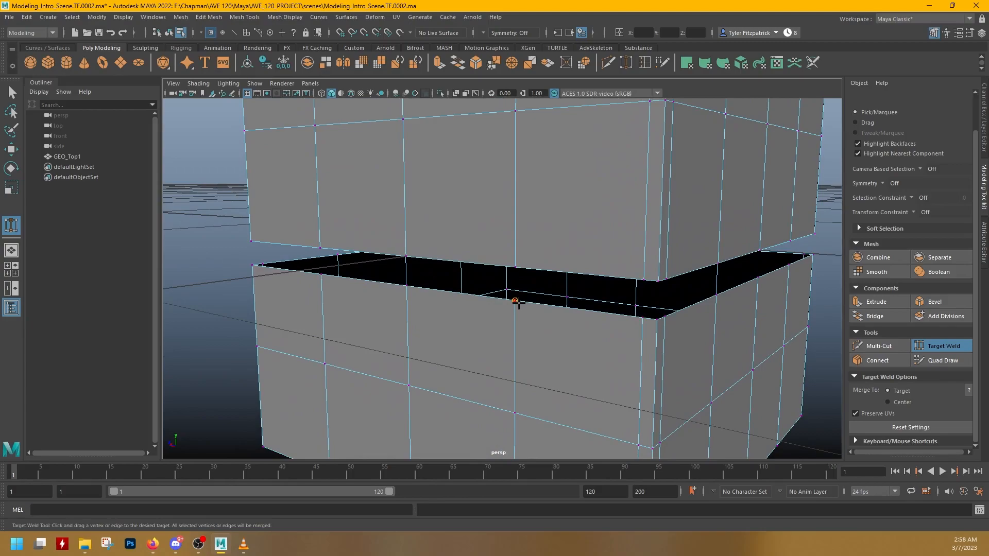
left_click_drag(517, 287, 515, 268)
Try welding the neighbouring vertex pair across the gap with merging to the center, and undo that weld
left_click_drag(479, 304, 517, 285, "alt")
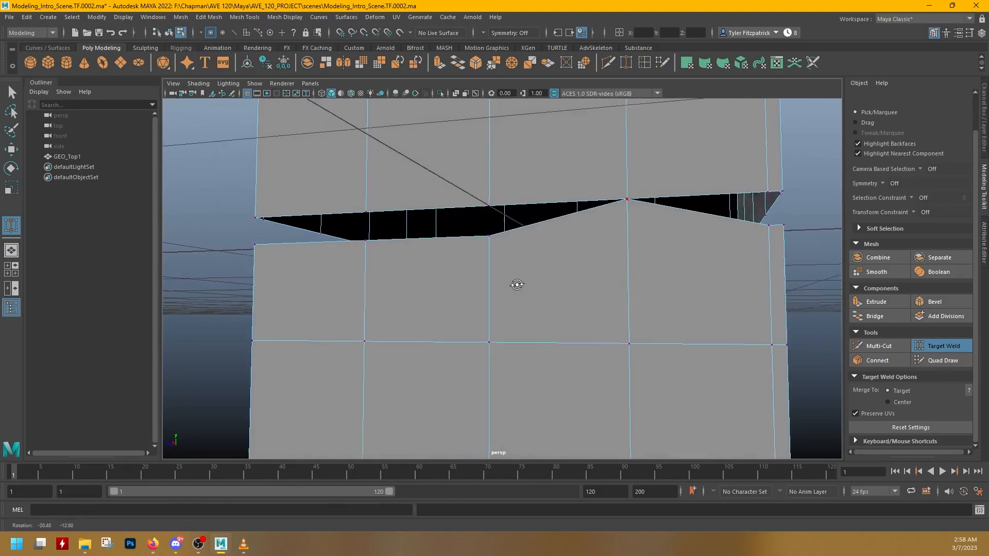
middle_click_drag(516, 285, 464, 342, "alt")
right_click_drag(505, 335, 635, 305, "alt")
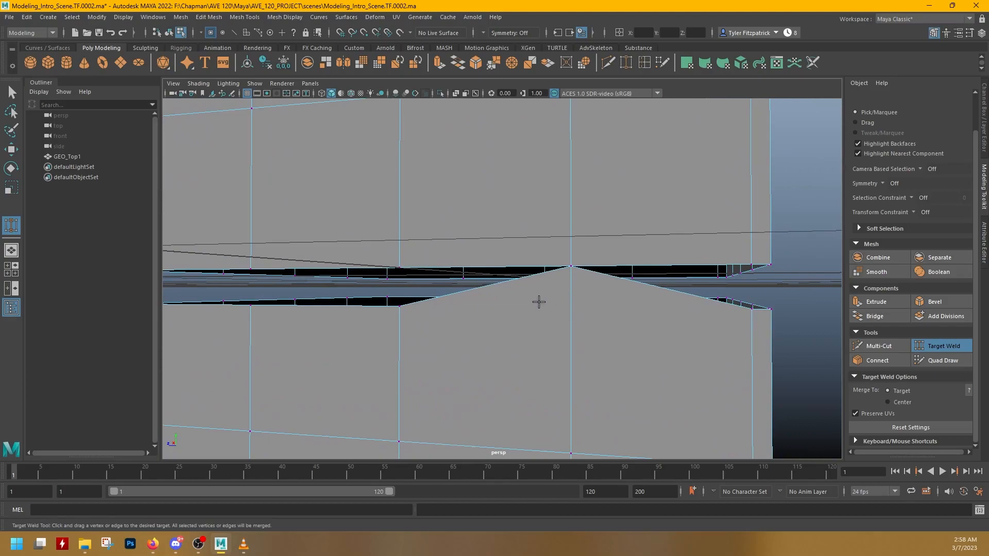
left_click_drag(538, 302, 492, 322, "alt")
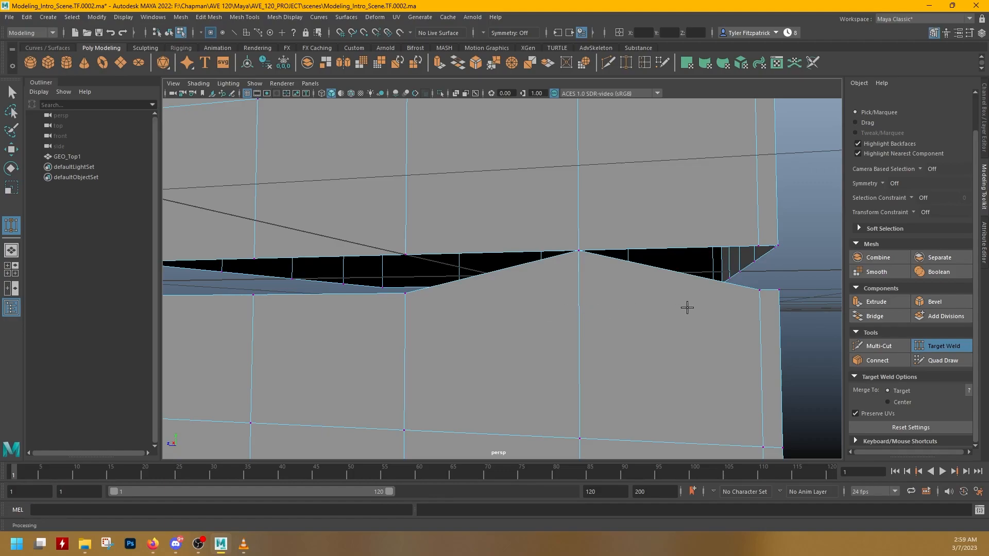
left_click(888, 401)
left_click_drag(572, 298, 482, 249, "alt")
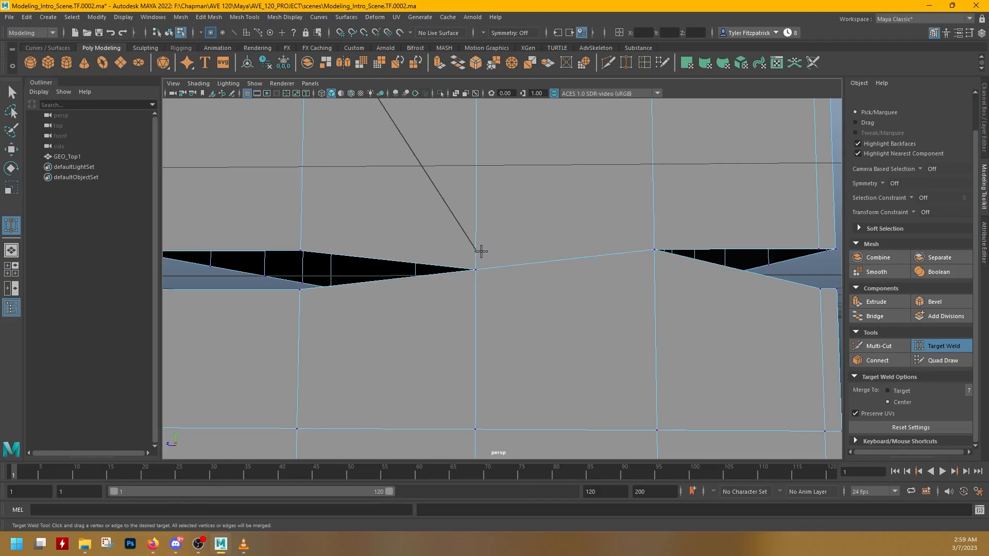
key("ctrl+z")
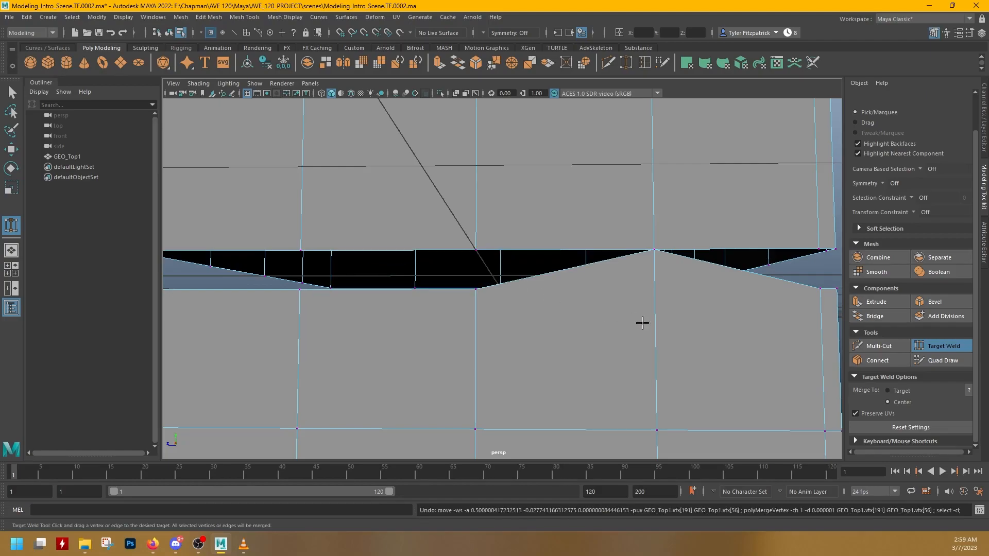
Set Target Weld to merge to the target and weld a lower front edge of the gap to the edge above it
left_click(887, 390)
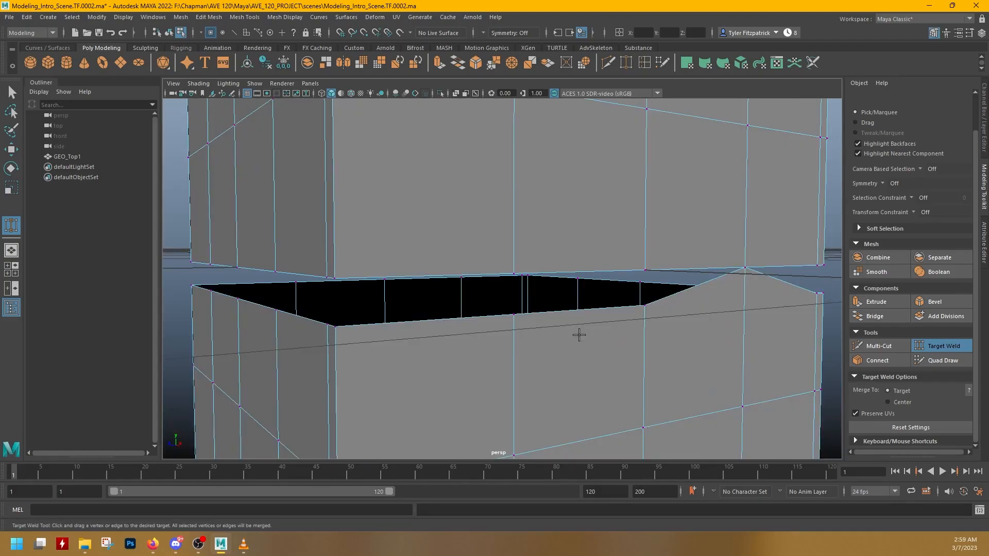
right_click_drag(583, 322, 585, 236)
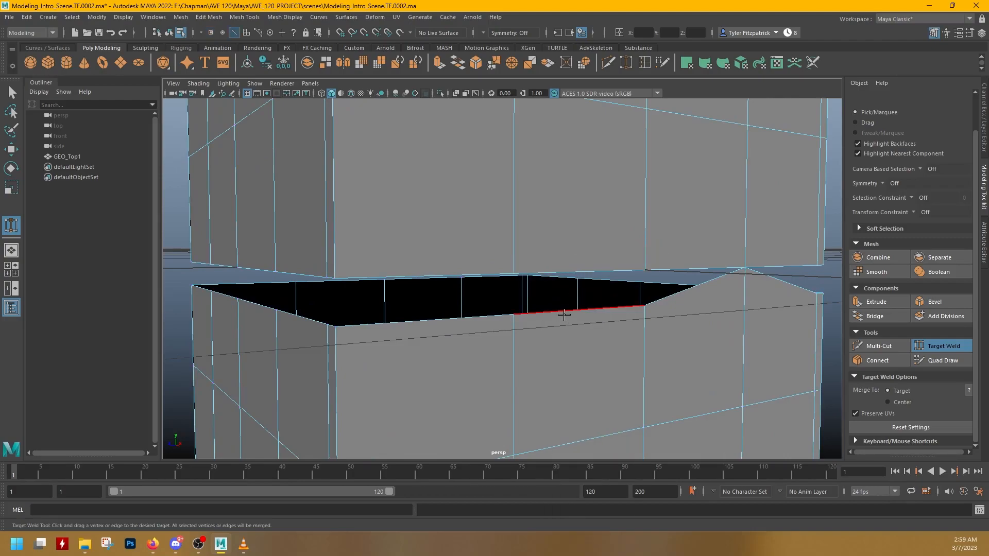
left_click_drag(564, 315, 568, 261)
Weld the remaining open lower edges around the cube to their matching upper edges and leave the weld tool
left_click_drag(500, 313, 584, 310, "alt")
right_click_drag(519, 263, 515, 234)
left_click_drag(515, 288, 383, 278, "alt")
left_click_drag(383, 288, 566, 289, "alt")
left_click_drag(672, 277, 674, 248)
left_click_drag(618, 268, 412, 289, "alt")
left_click_drag(289, 296, 318, 270)
left_click_drag(330, 279, 454, 242, "alt")
left_click_drag(437, 252, 596, 212, "alt")
left_click_drag(515, 227, 649, 248, "alt")
left_click_drag(652, 252, 654, 224)
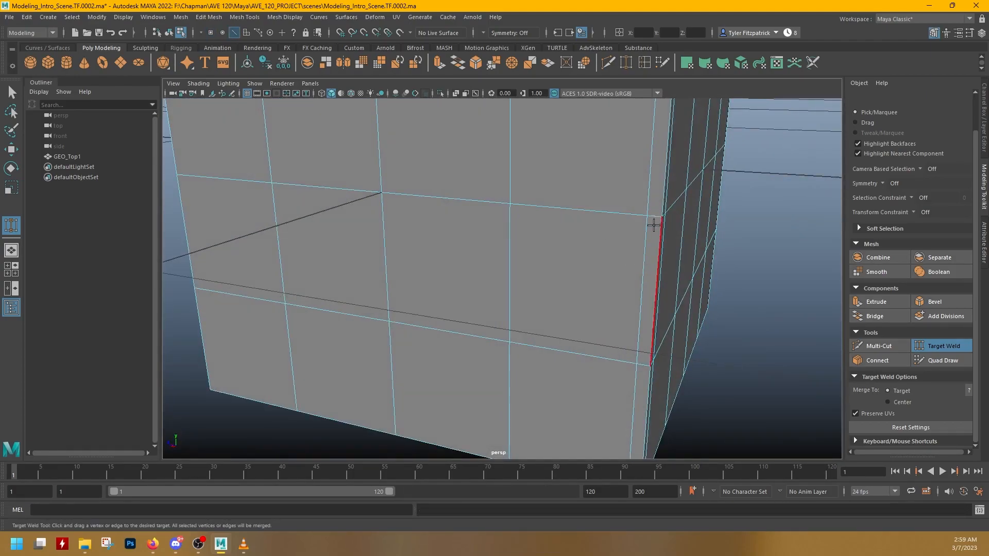
scroll(657, 267, "down", 3)
left_click_drag(571, 314, 538, 288, "alt")
key("q")
Select the extra vertical edge loop beside the cube's beveled corner and delete it
left_click_drag(638, 297, 499, 322, "alt")
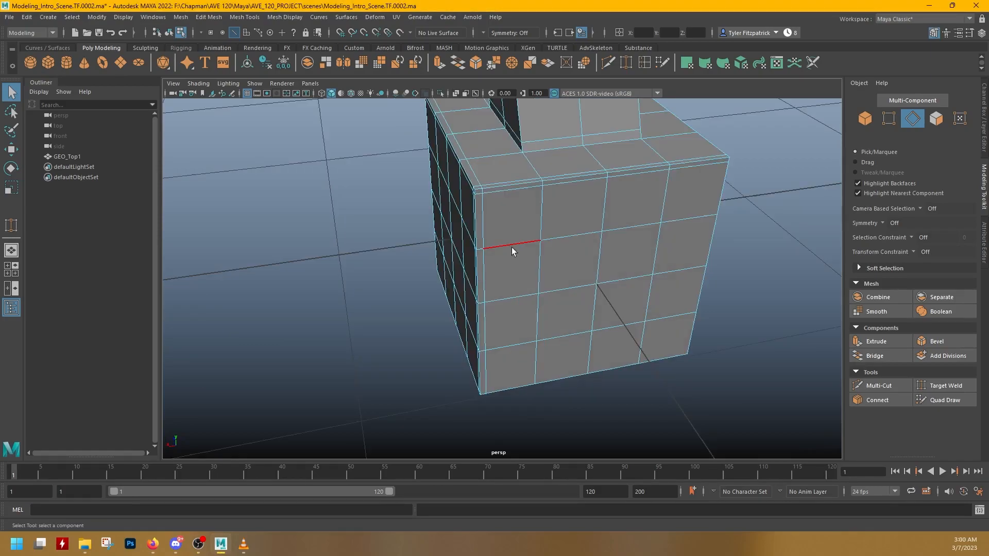
left_click_drag(512, 247, 500, 245, "alt")
right_click_drag(499, 243, 497, 215)
double_click(477, 221)
left_click_drag(478, 222, 460, 237, "alt")
right_click_drag(570, 267, 529, 281, "shift")
left_click_drag(514, 273, 606, 247, "alt")
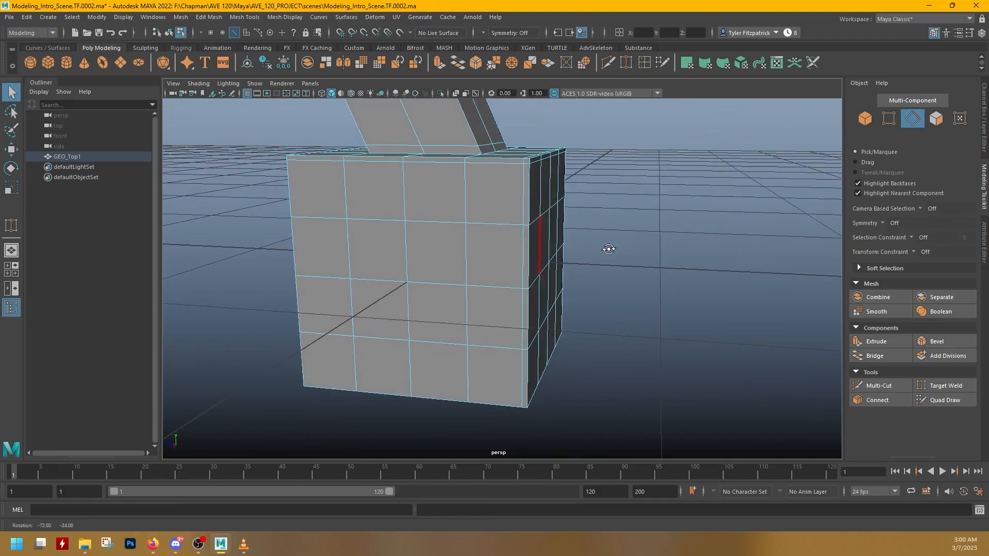
Set the modeling symmetry to Object X
left_click_drag(519, 200, 361, 208, "alt")
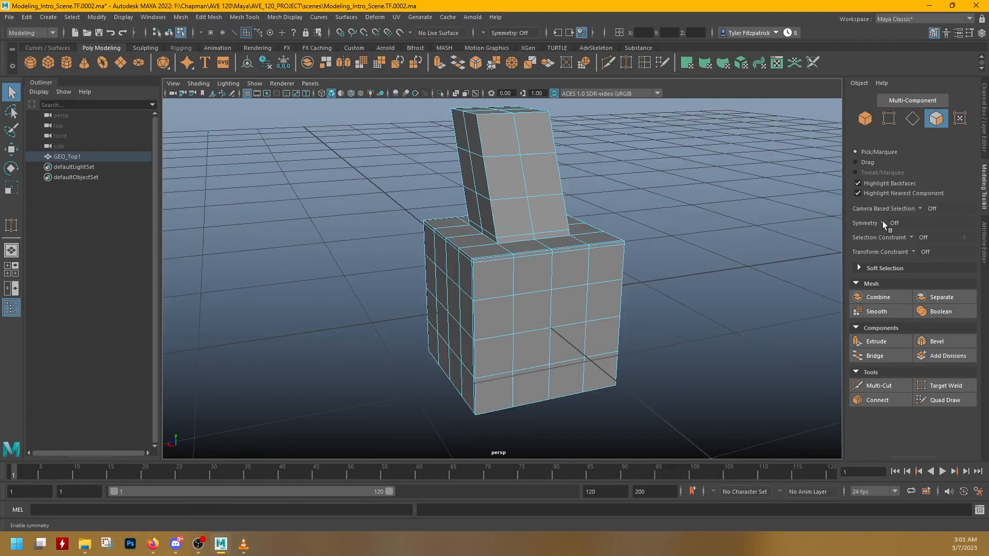
left_click(882, 222)
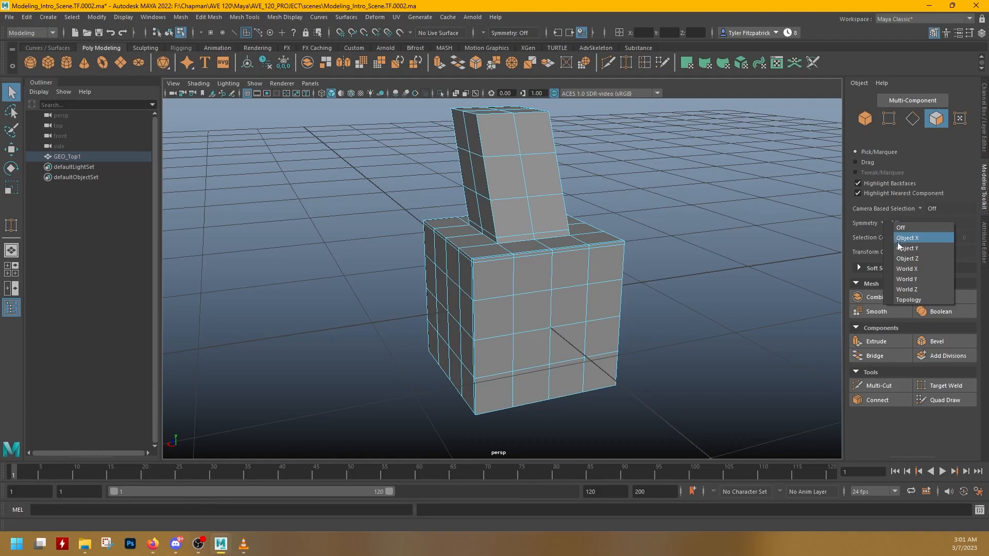
left_click(926, 237)
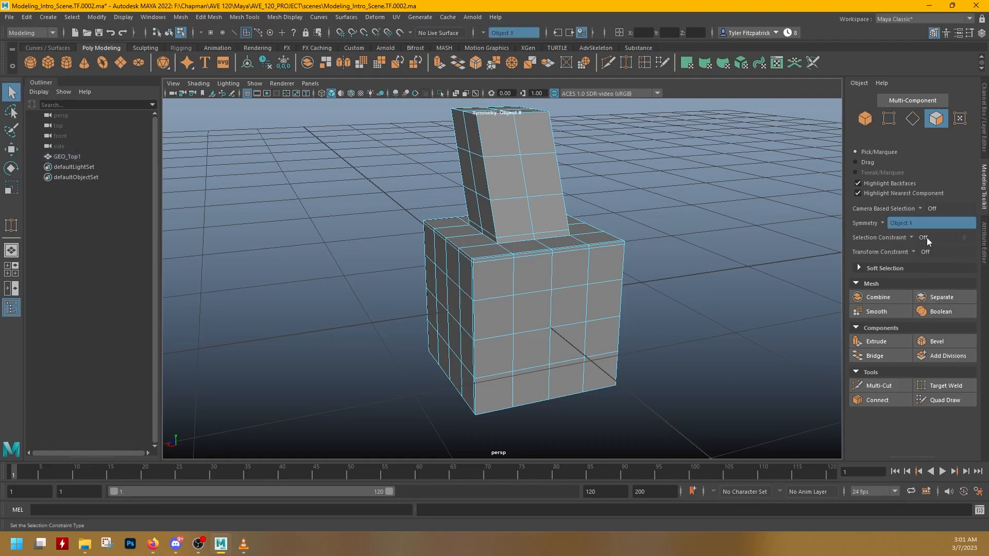
Select individual faces in the cube's outer front columns and on its side to test the mirrored selection
left_click_drag(572, 311, 385, 360, "alt")
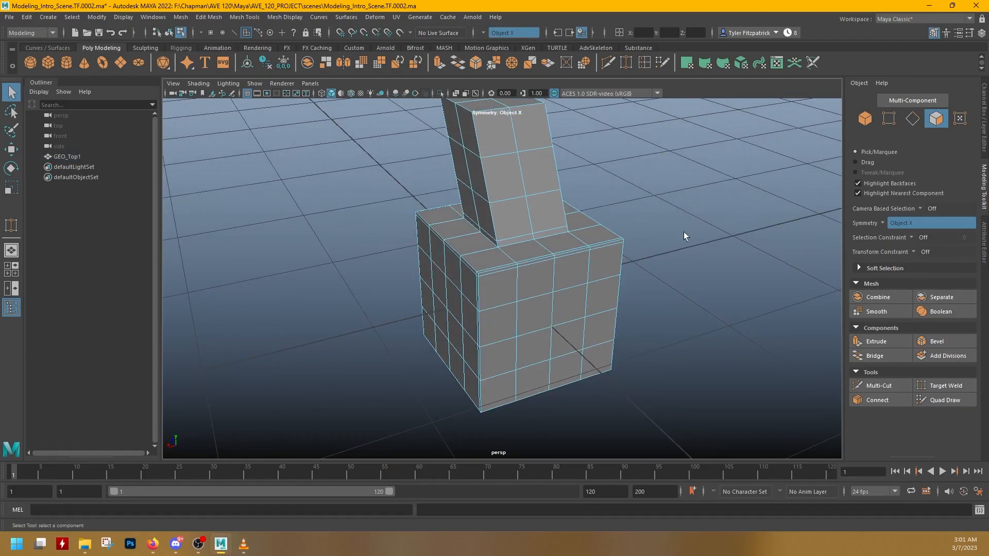
left_click_drag(489, 395, 493, 354, "alt")
right_click_drag(492, 354, 515, 347, "alt")
middle_click_drag(477, 360, 512, 316, "alt")
left_click_drag(475, 313, 475, 333, "alt")
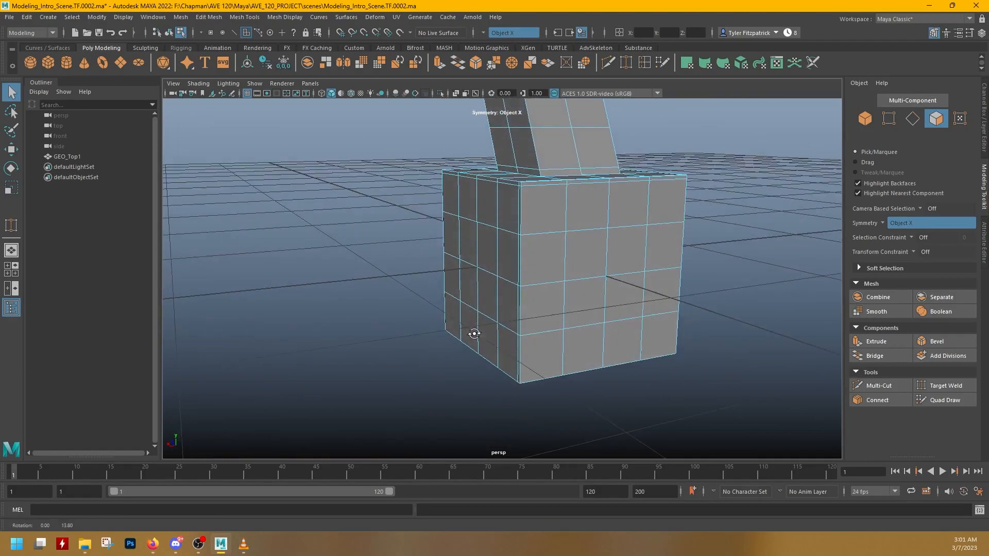
middle_click_drag(470, 324, 459, 353, "alt")
right_click_drag(459, 353, 541, 352, "alt")
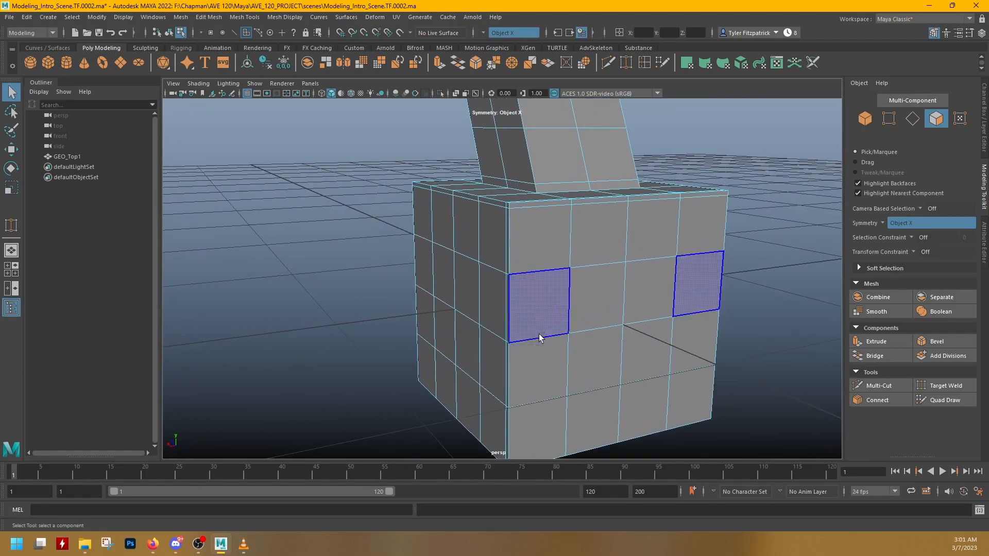
left_click(530, 246)
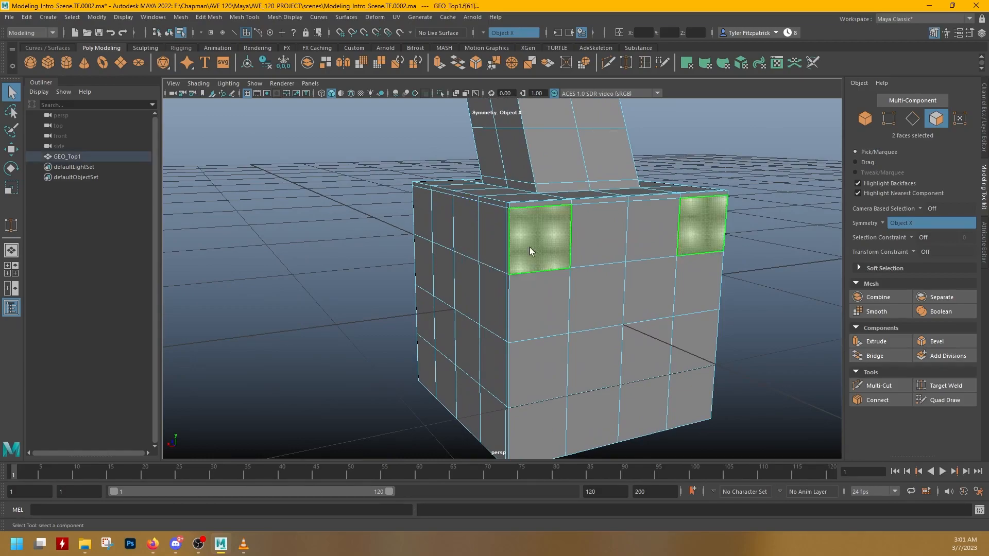
left_click(539, 330)
left_click(534, 377)
left_click(539, 277)
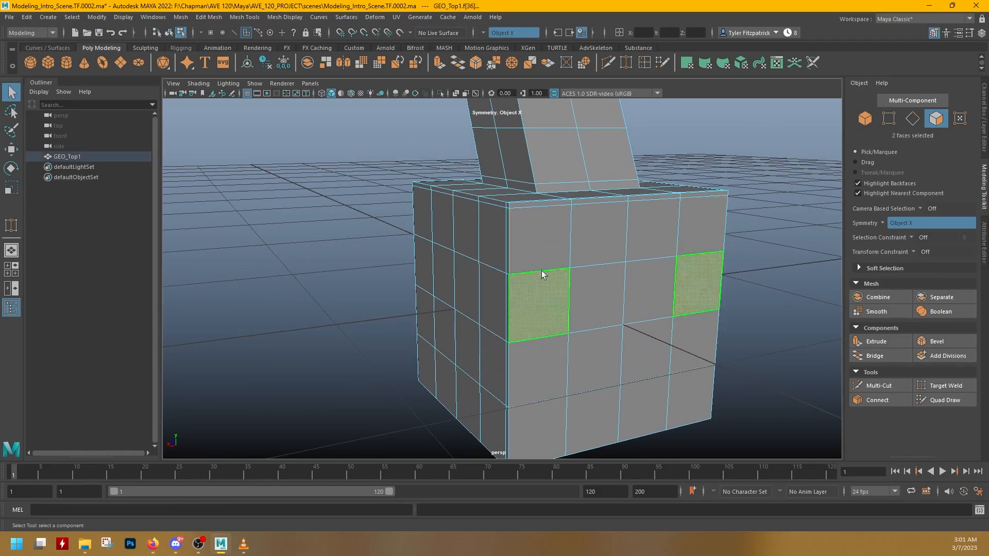
left_click(540, 239)
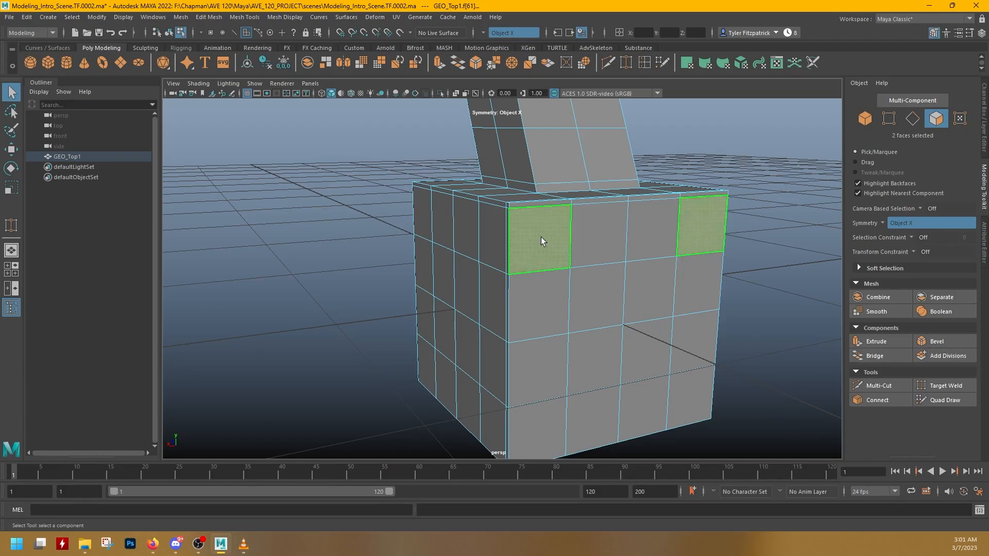
left_click(508, 267)
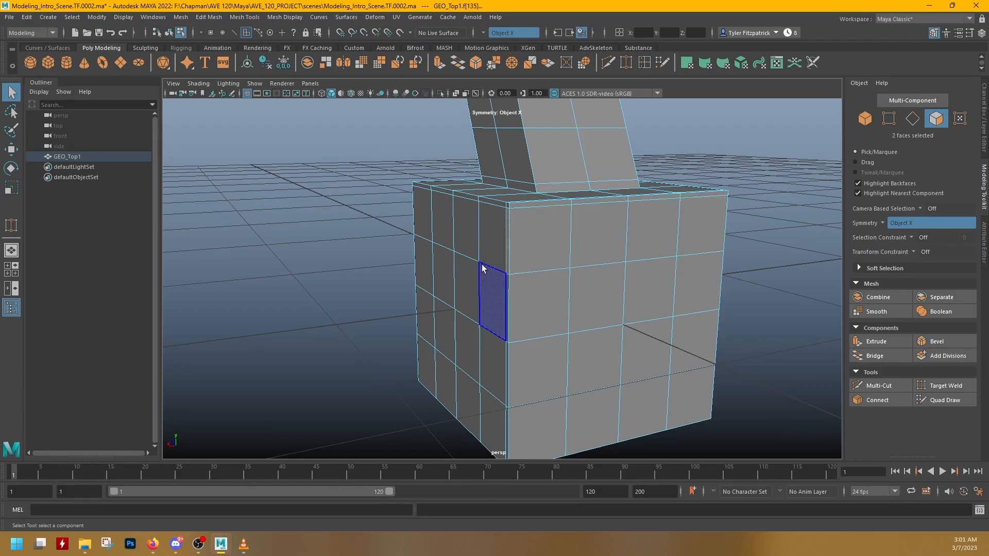
Move mirrored pairs of faces on the cube outward to bulge its front and sides
left_click_drag(580, 338, 566, 326)
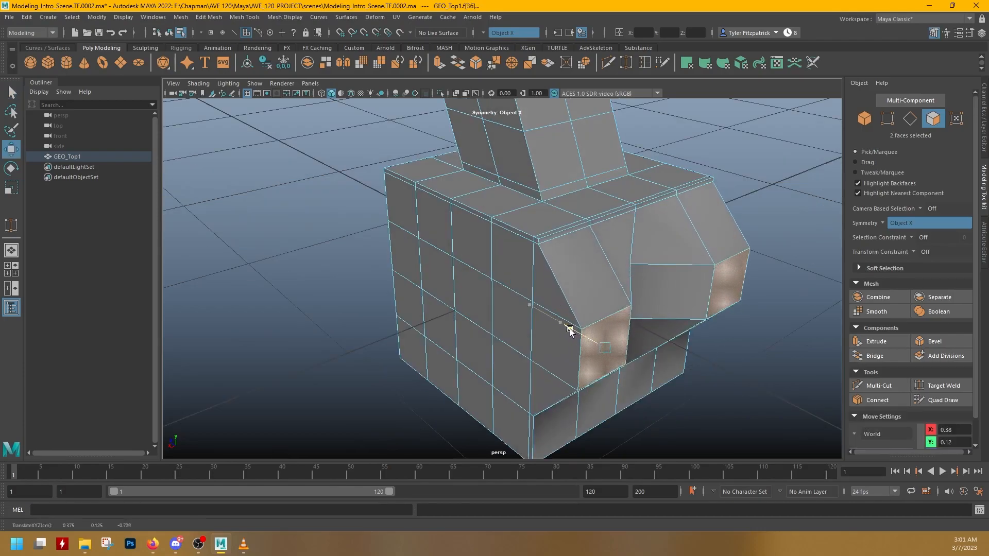
left_click(504, 337)
left_click_drag(471, 335, 570, 337, "alt")
left_click(547, 393)
left_click_drag(519, 423, 490, 429)
Select the mirrored corner faces on the cube's underside and extrude them downward into two legs
left_click_drag(498, 443, 496, 309, "alt")
left_click(498, 317, "shift")
left_click(475, 252)
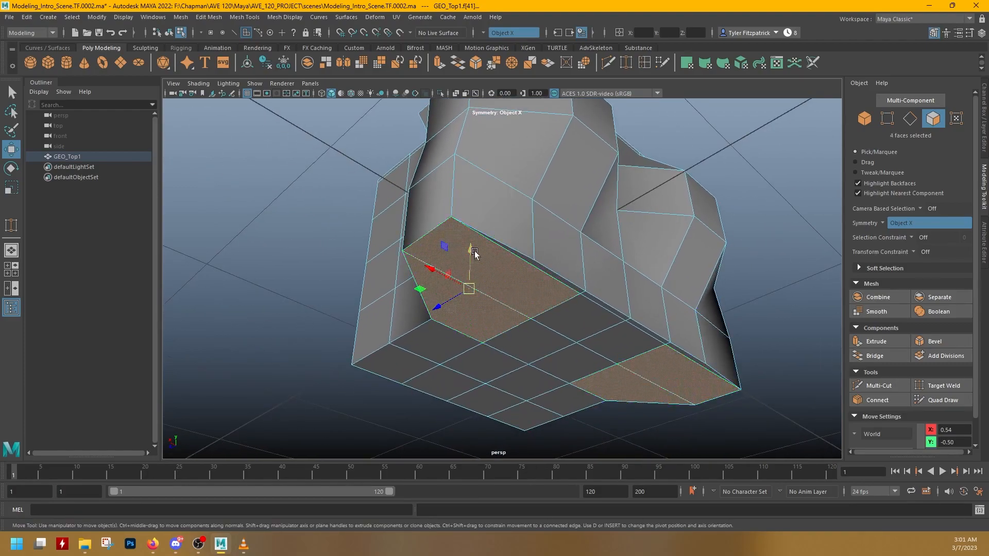
left_click_drag(469, 251, 503, 351, "shift")
Move and scale mirrored faces around the legs, and select the legs' outer vertical edges for moving
left_click(568, 367)
left_click_drag(550, 376, 523, 384)
left_click_drag(586, 401, 492, 366, "alt")
key("r")
left_click_drag(380, 319, 405, 323)
right_click_drag(340, 363, 339, 235)
left_click(370, 325)
left_click_drag(335, 304, 466, 407, "alt")
key("w")
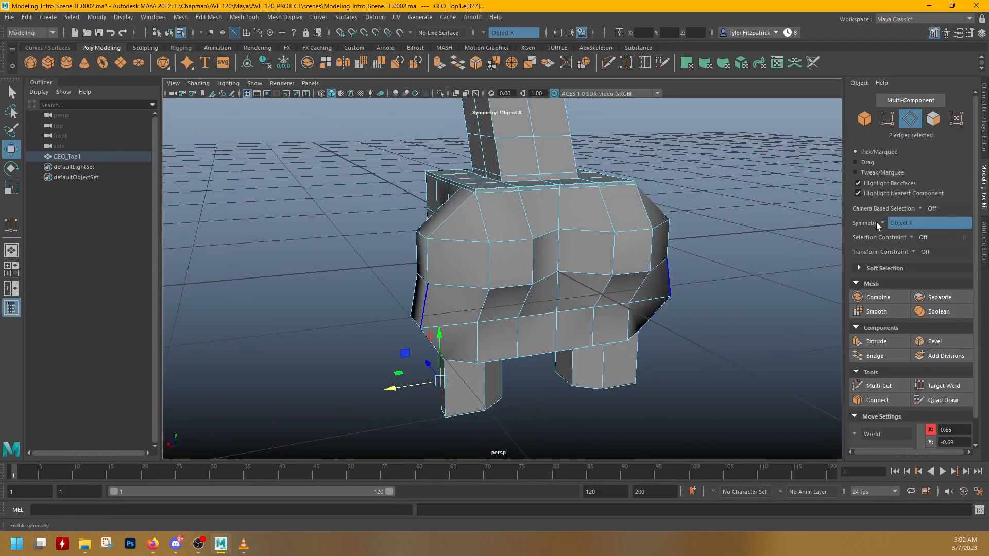
Turn symmetry off and pull components beside one leg out of place so the two halves no longer match
left_click(878, 224)
left_click(899, 228)
left_click_drag(668, 261, 589, 284, "alt")
right_click_drag(589, 286, 587, 289)
left_click(583, 317)
left_click_drag(583, 319, 591, 289, "alt")
left_click_drag(588, 350, 672, 338, "alt")
left_click(672, 338)
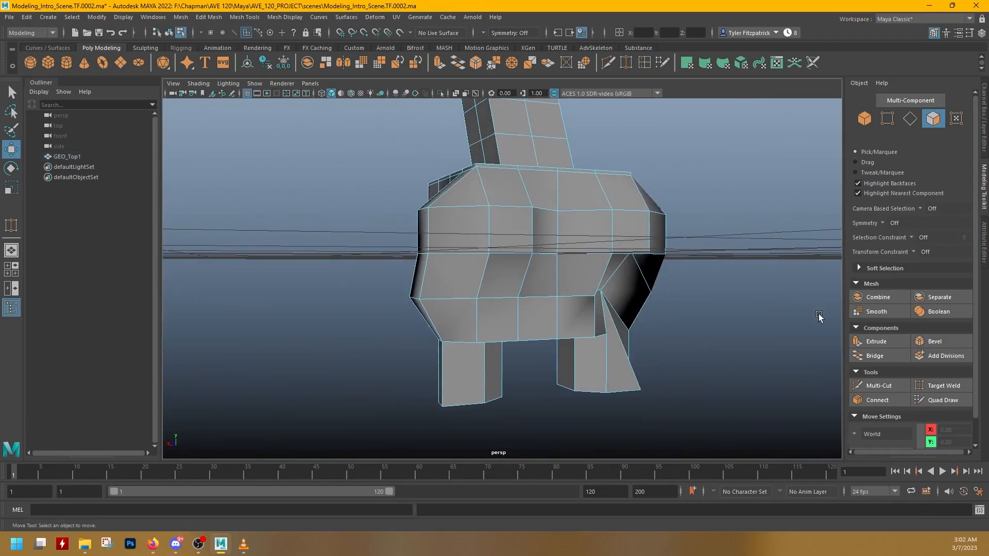
Set symmetry back to Object X and check how faces highlight across the mismatched halves
left_click(882, 223)
left_click(891, 238)
left_click_drag(669, 289, 571, 285, "alt")
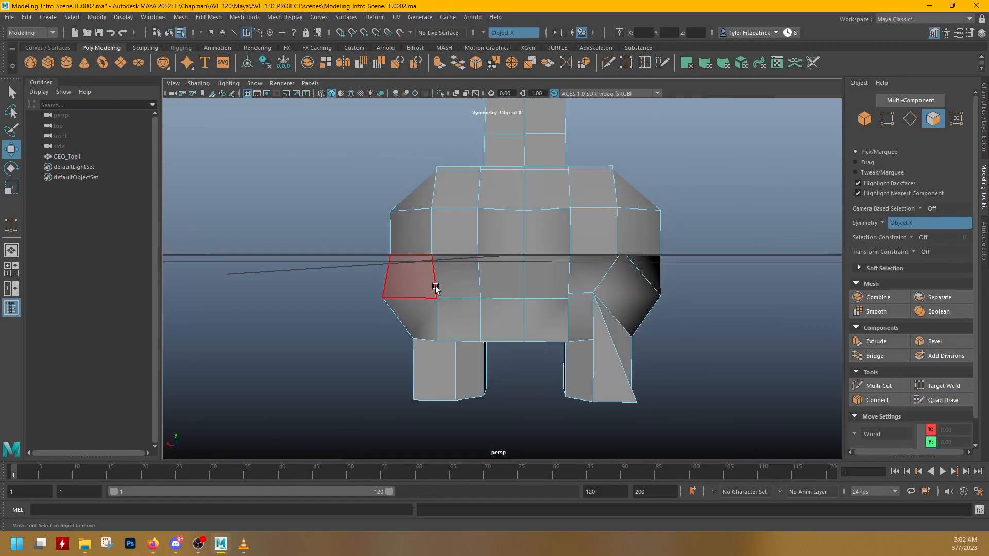
left_click_drag(466, 309, 535, 255, "alt")
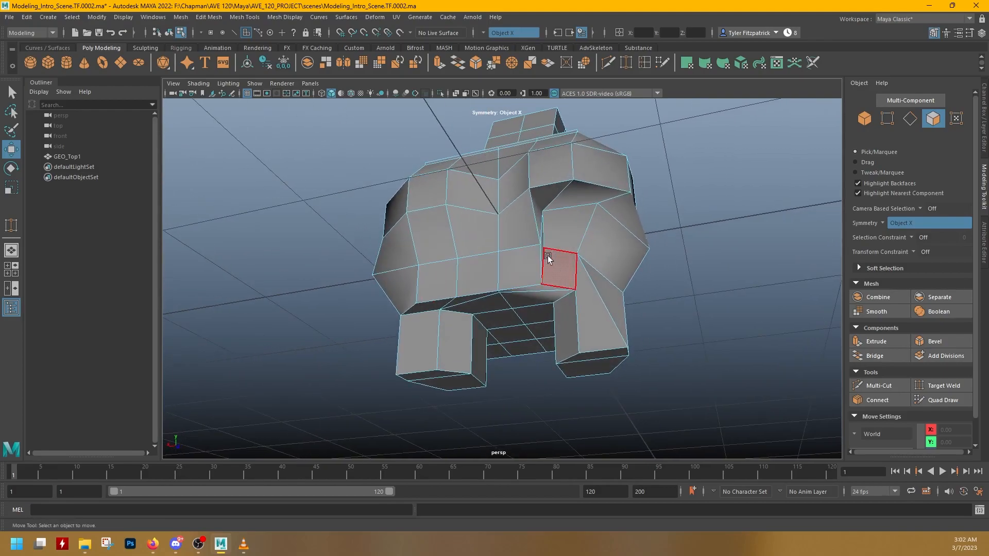
left_click_drag(566, 333, 572, 354, "alt")
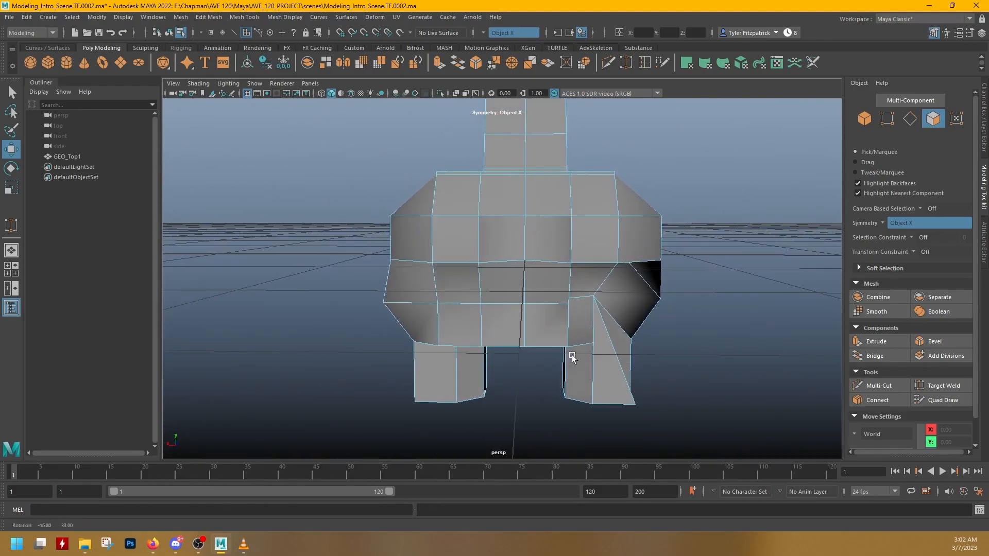
Turn symmetry off, select all faces of the distorted half of the model, and delete them
left_click(883, 224)
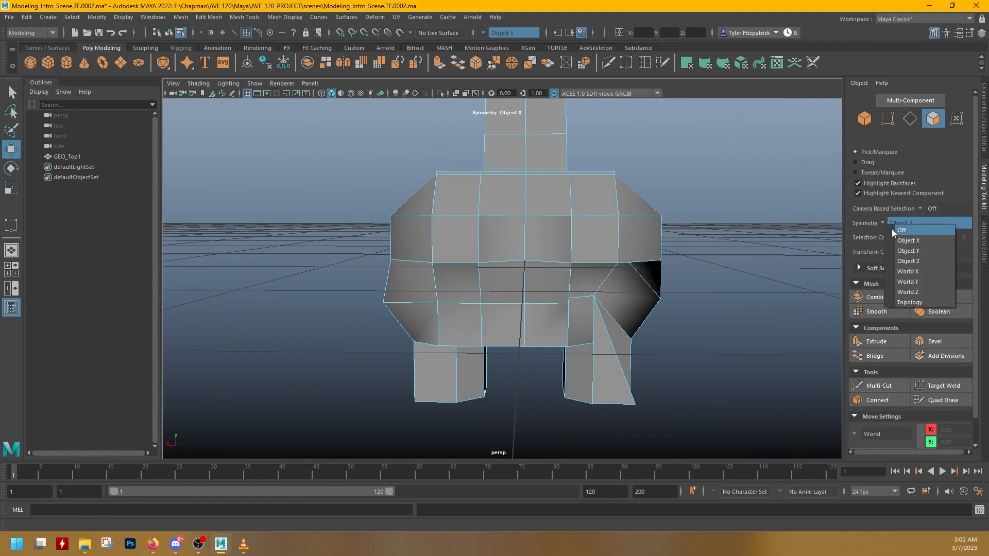
left_click(893, 230)
left_click_drag(671, 246, 690, 268, "alt")
right_click_drag(691, 268, 635, 239, "alt")
left_click_drag(635, 239, 526, 380, "alt")
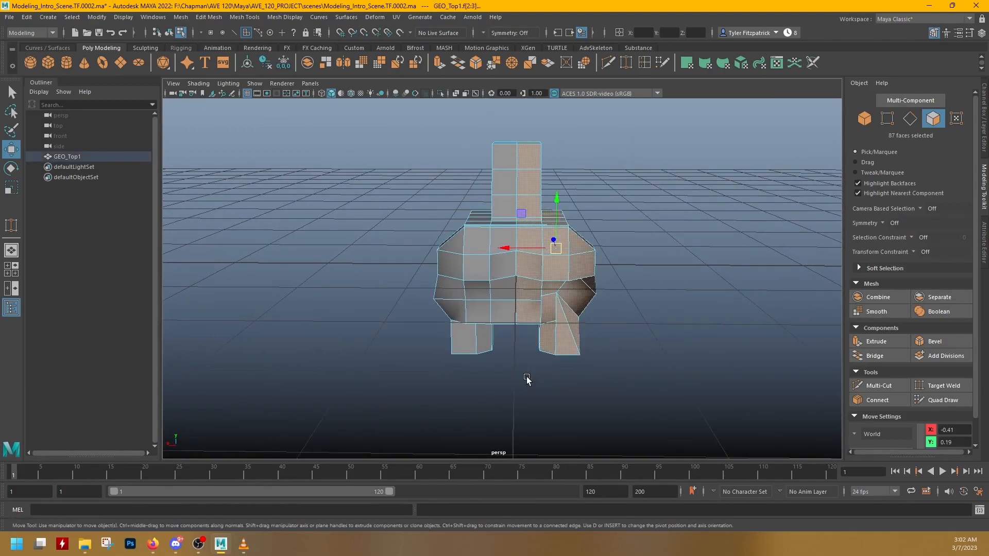
key("Delete")
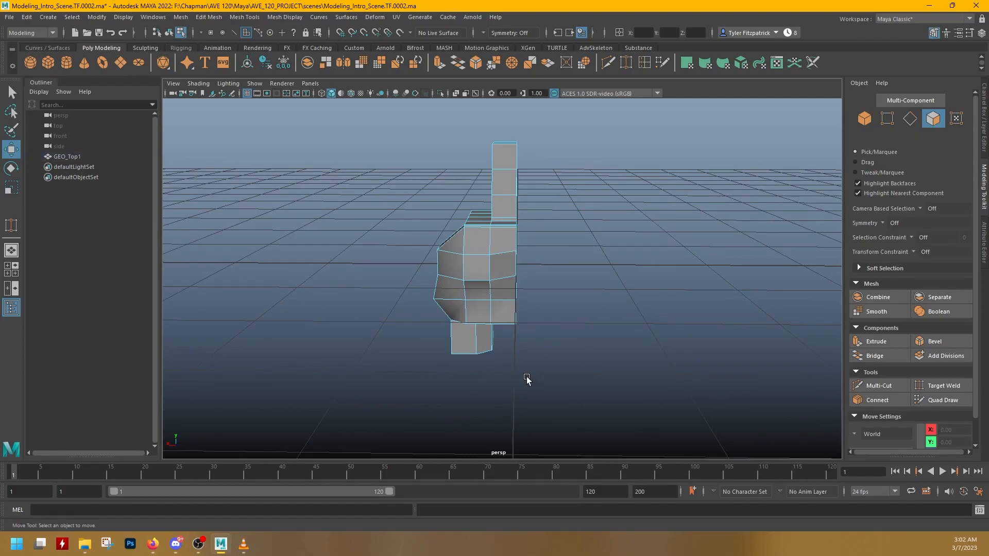
Select the remaining half as a whole object and mirror it across the world X axis
left_click_drag(625, 336, 567, 328, "alt")
right_click_drag(567, 328, 655, 329, "alt")
left_click_drag(587, 280, 578, 313, "alt")
right_click_drag(572, 268, 611, 218)
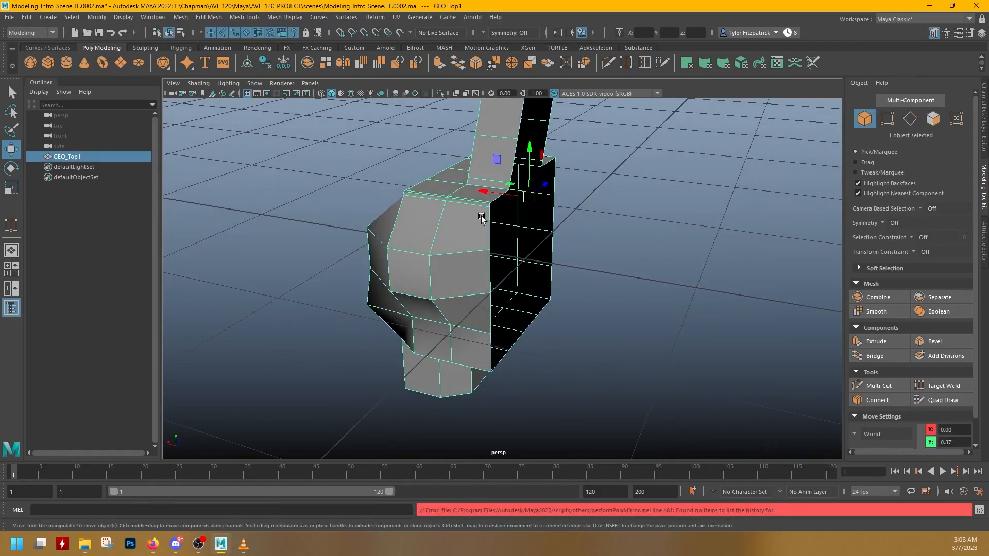
left_click(347, 63)
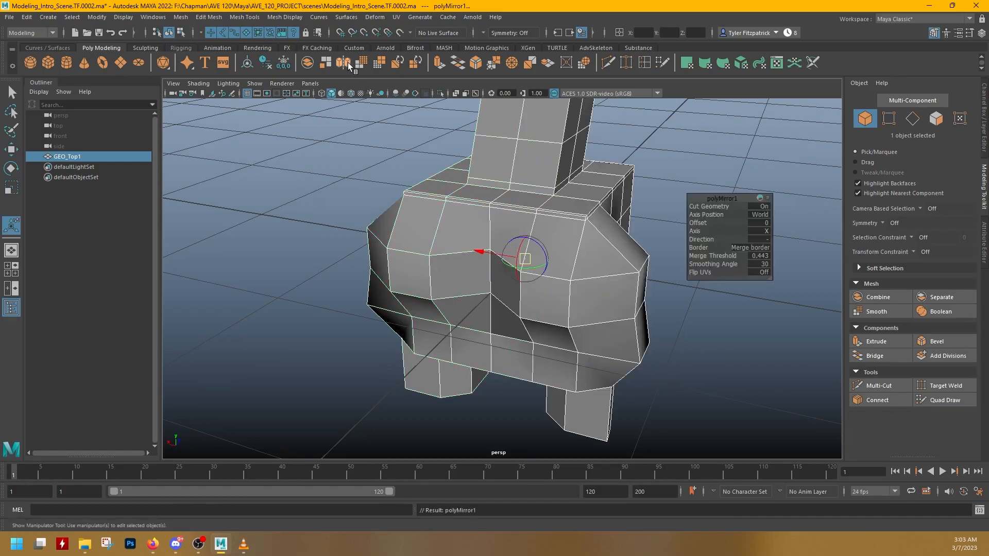
left_click_drag(459, 153, 479, 205, "alt")
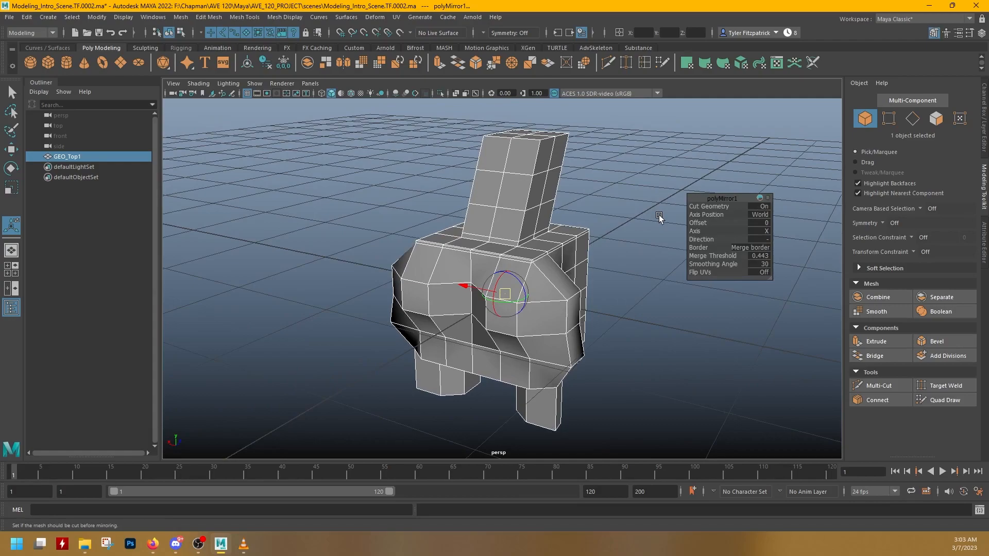
Try the mirror with its direction set to +, and return the direction to -
left_click(767, 240)
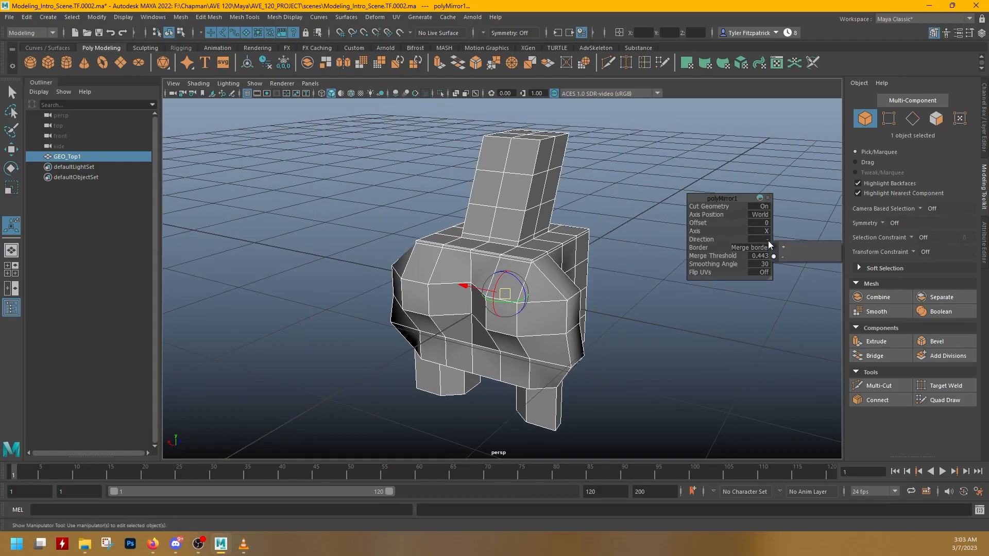
left_click(783, 247)
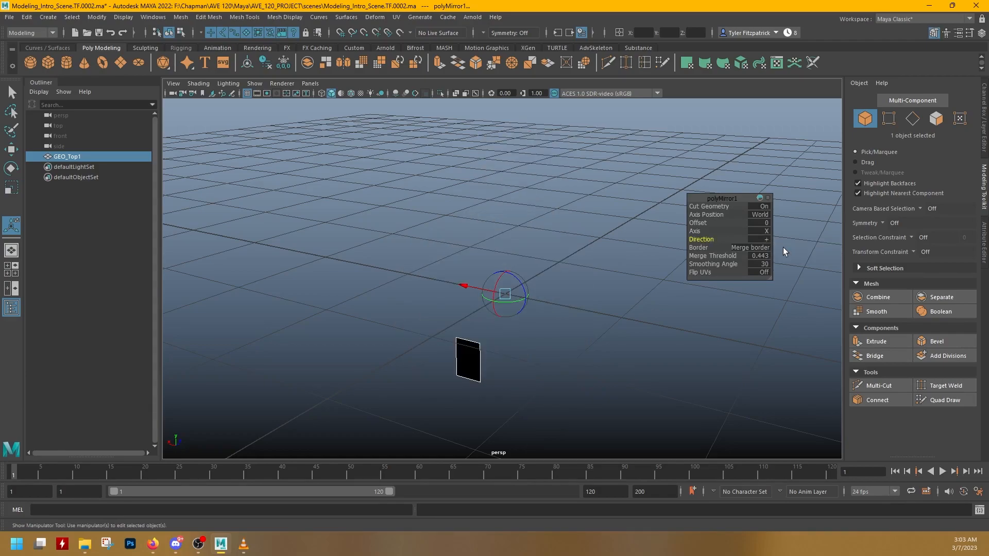
left_click(767, 240)
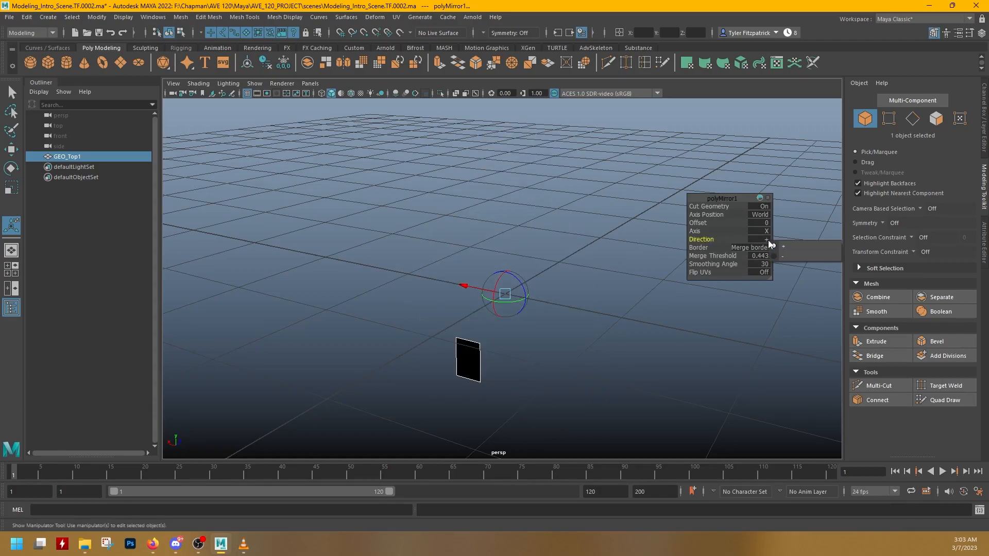
left_click(784, 255)
left_click_drag(629, 254, 651, 280, "alt")
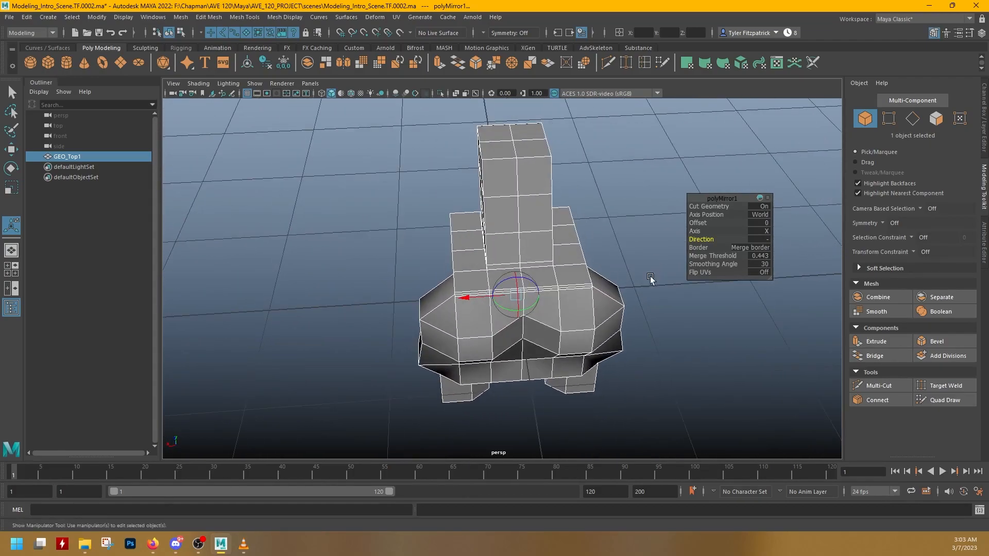
Try the mirror on the Y axis and on the Z axis, and set the axis back to X
left_click(767, 231)
left_click(783, 248)
left_click_drag(644, 268, 518, 270, "alt")
left_click_drag(587, 273, 590, 246, "alt")
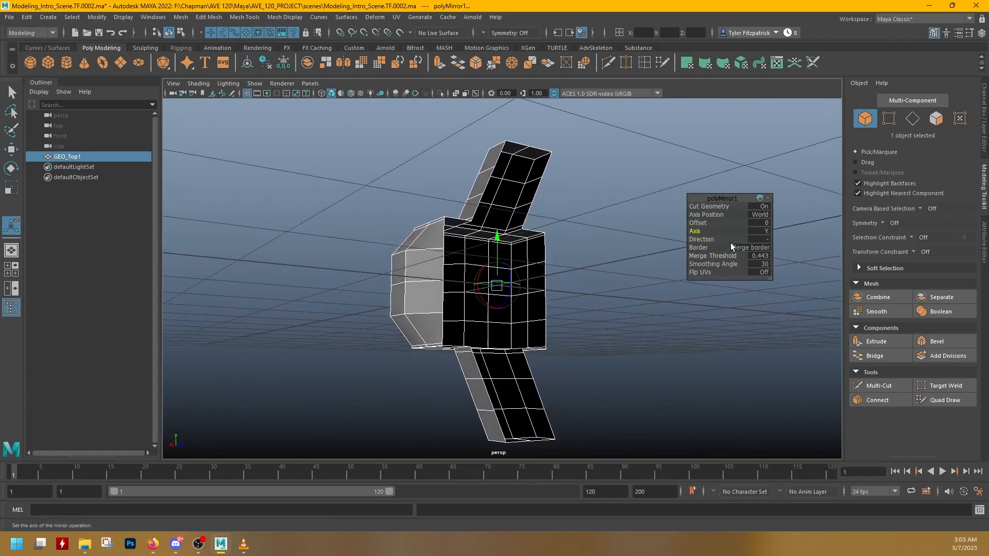
left_click(768, 231)
left_click(783, 255)
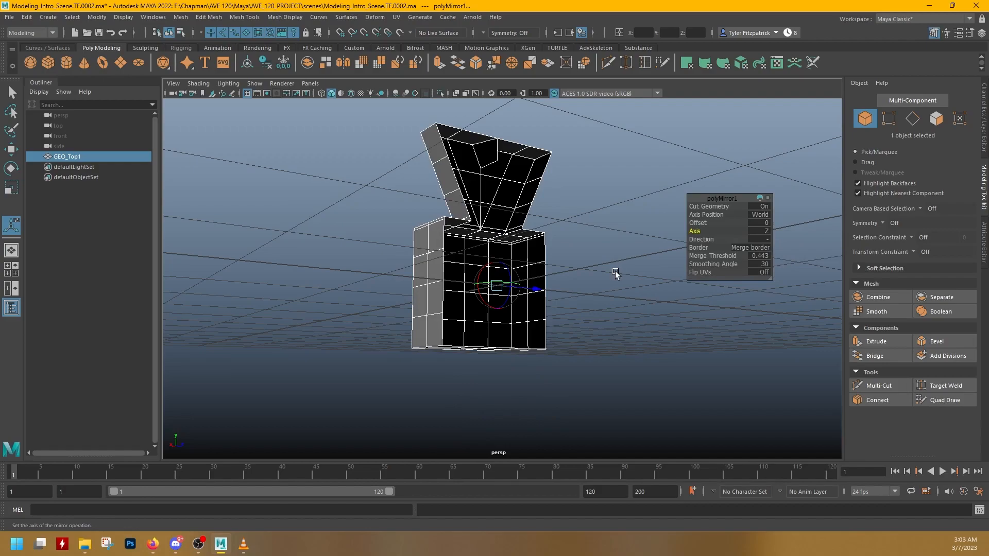
left_click(762, 229)
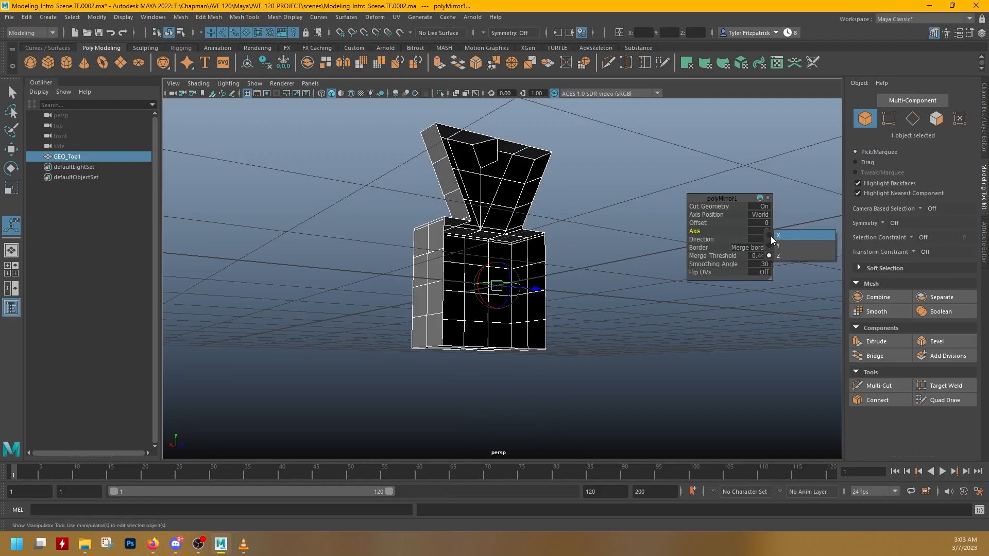
left_click(771, 236)
Check the mirror's axis position options, and undo the mirror so only the half mesh remains
left_click(761, 215)
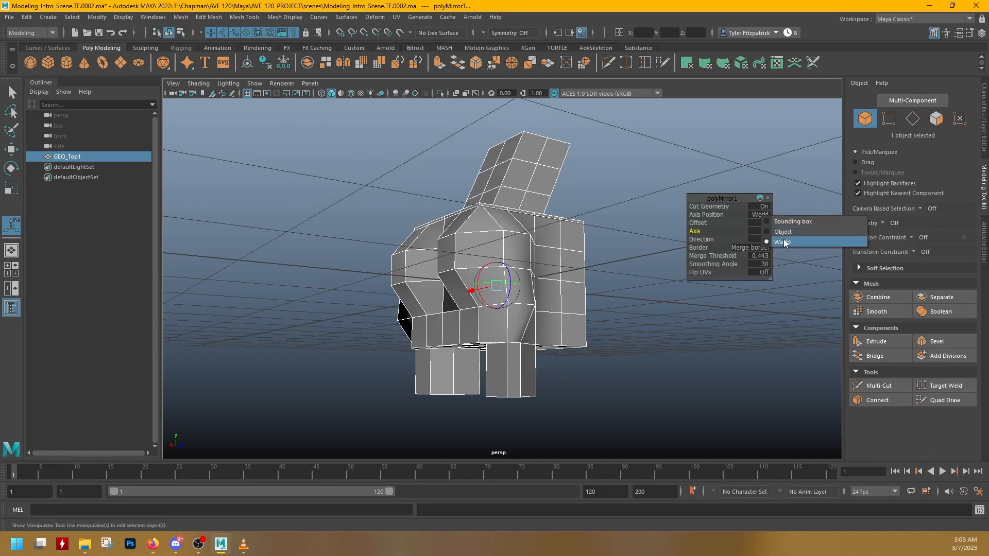
left_click(737, 214)
left_click_drag(444, 210, 527, 248, "alt")
right_click_drag(520, 263, 569, 249)
key("ctrl+z")
key("ctrl+z")
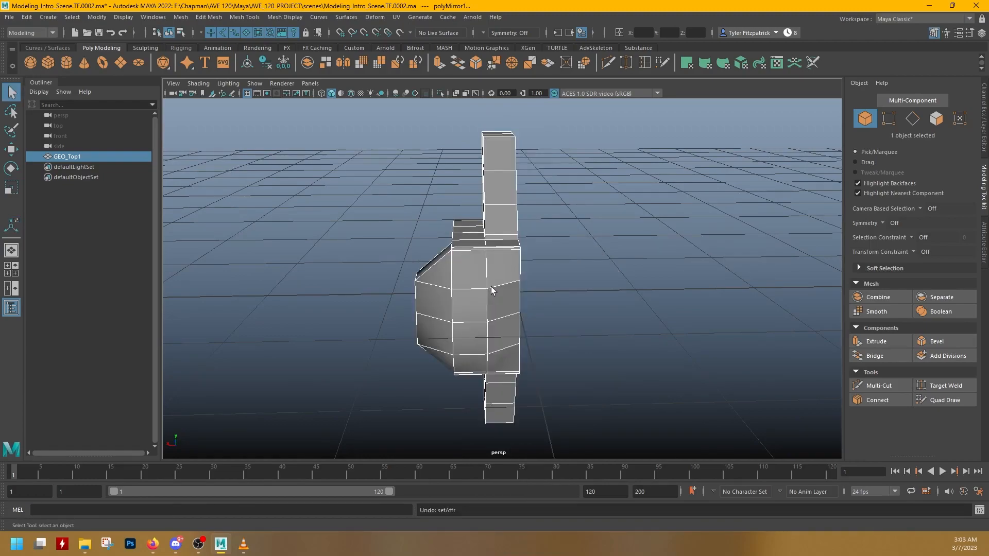
key("ctrl+z")
key("ctrl+z")
key("ctrl+z")
key("ctrl+z")
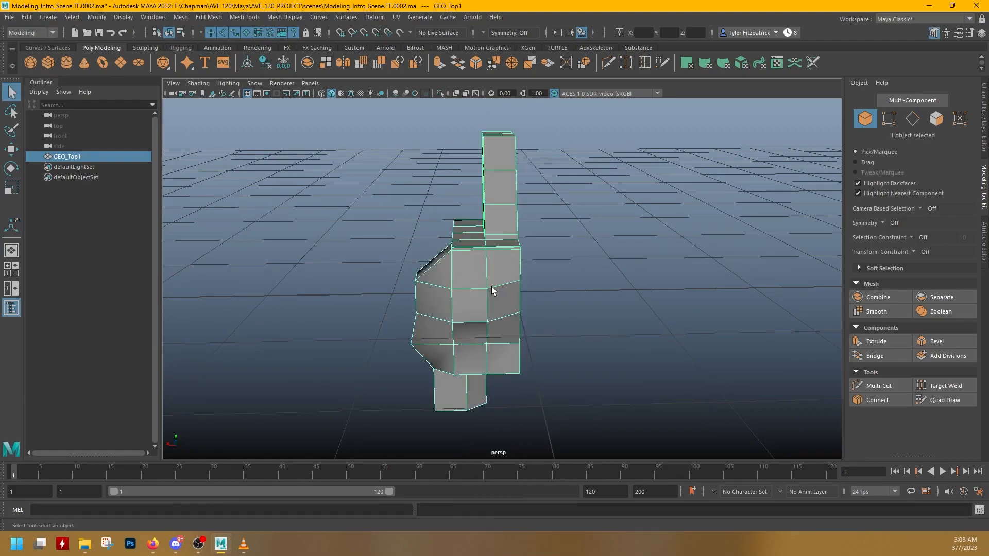
Move the half mesh sideways away from the origin and mirror it across the world X axis
left_click_drag(491, 287, 581, 303, "alt")
key("w")
left_click_drag(497, 250, 326, 238)
middle_click_drag(338, 266, 433, 259, "alt")
right_click_drag(433, 259, 406, 199, "alt")
left_click(353, 63)
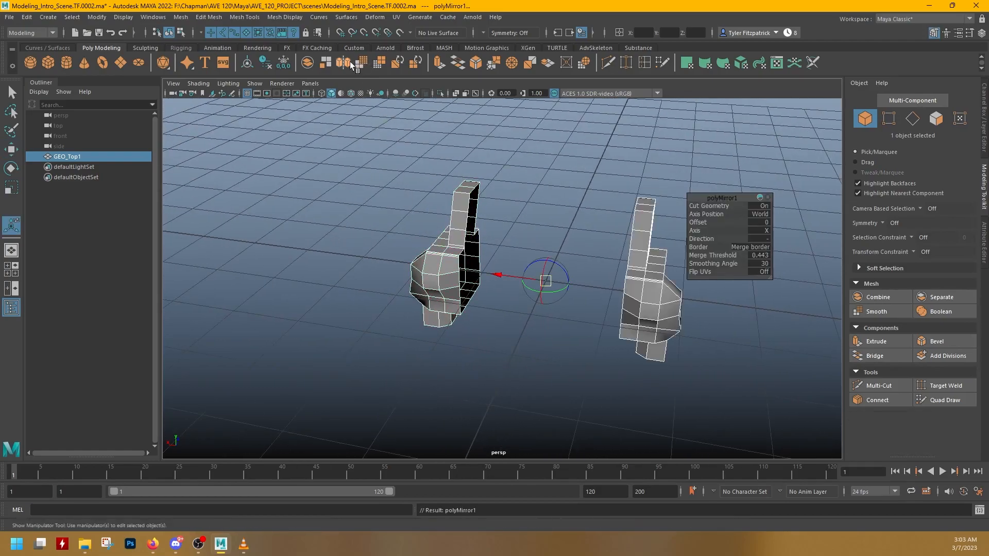
left_click_drag(583, 235, 610, 227, "alt")
right_click_drag(589, 226, 723, 209, "alt")
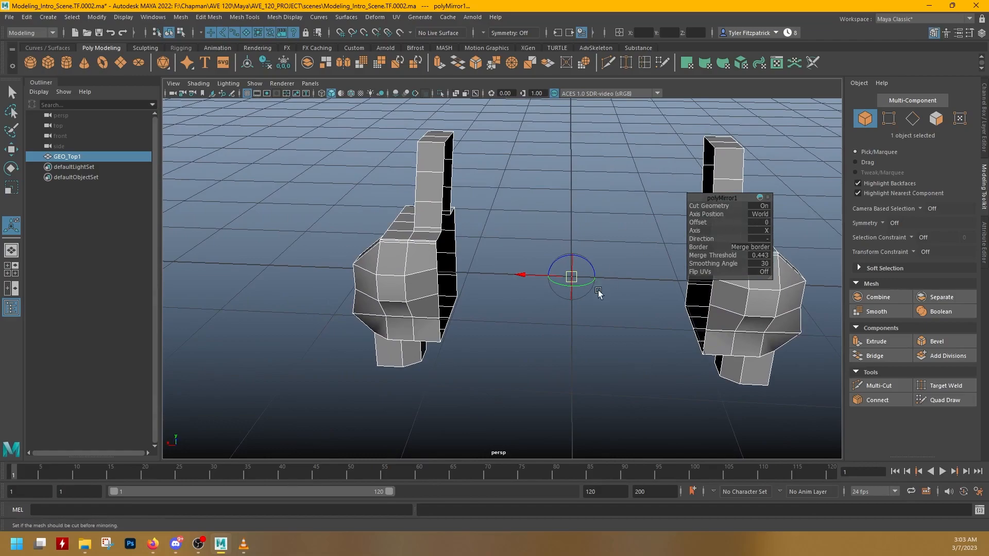
left_click_drag(573, 280, 477, 270, "alt")
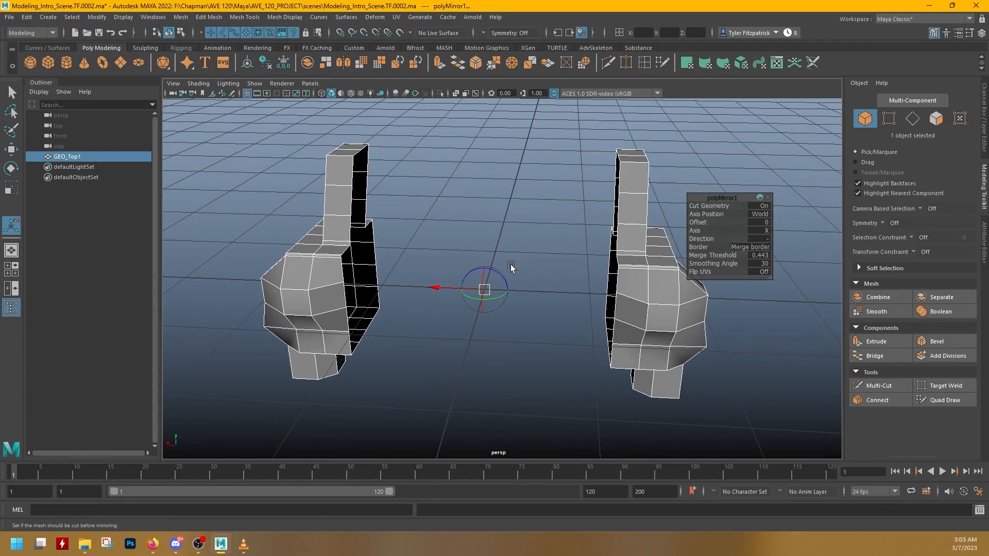
Set the mirror's axis position to Object, and undo both the mirror and the sideways move
left_click(758, 214)
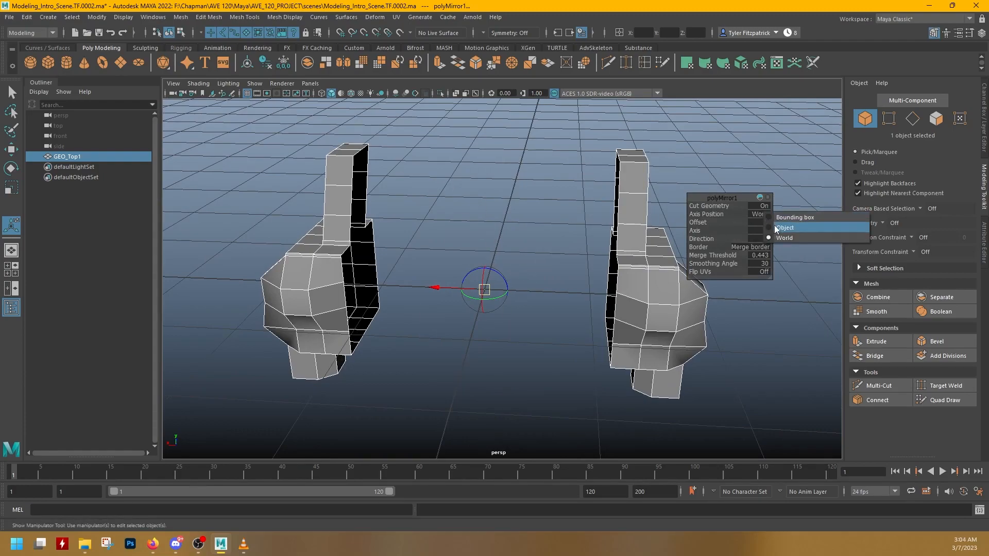
left_click(774, 227)
scroll(602, 231, "up", 5)
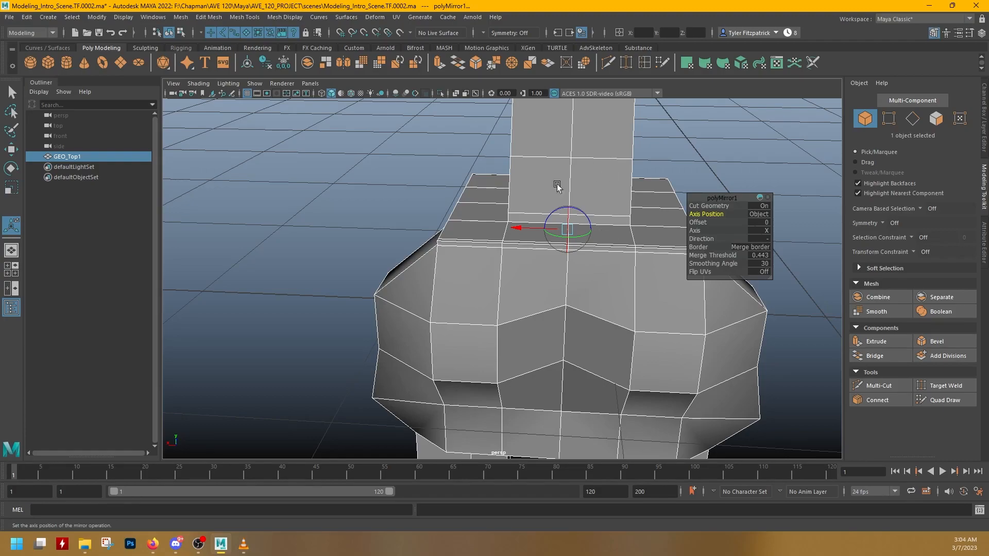
scroll(566, 248, "down", 10)
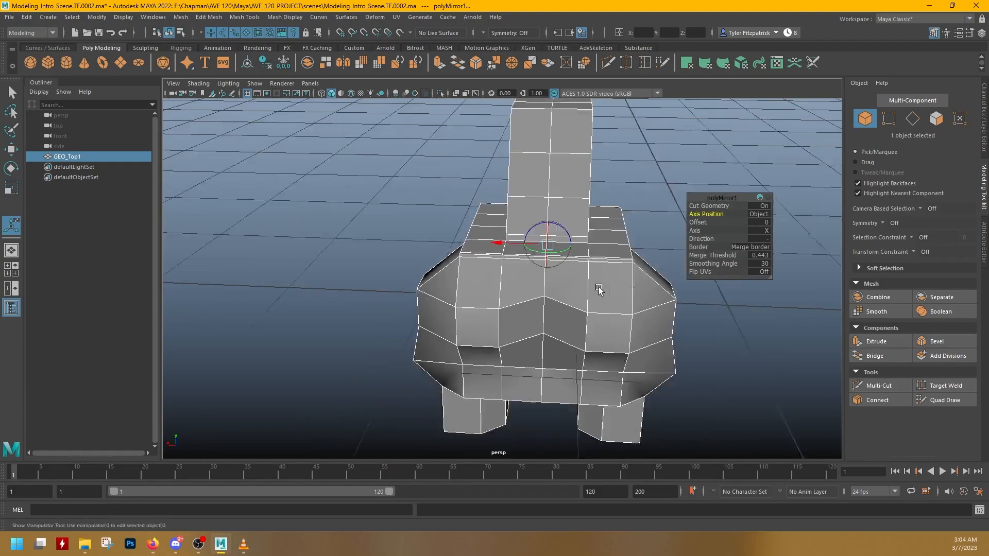
key("ctrl+z")
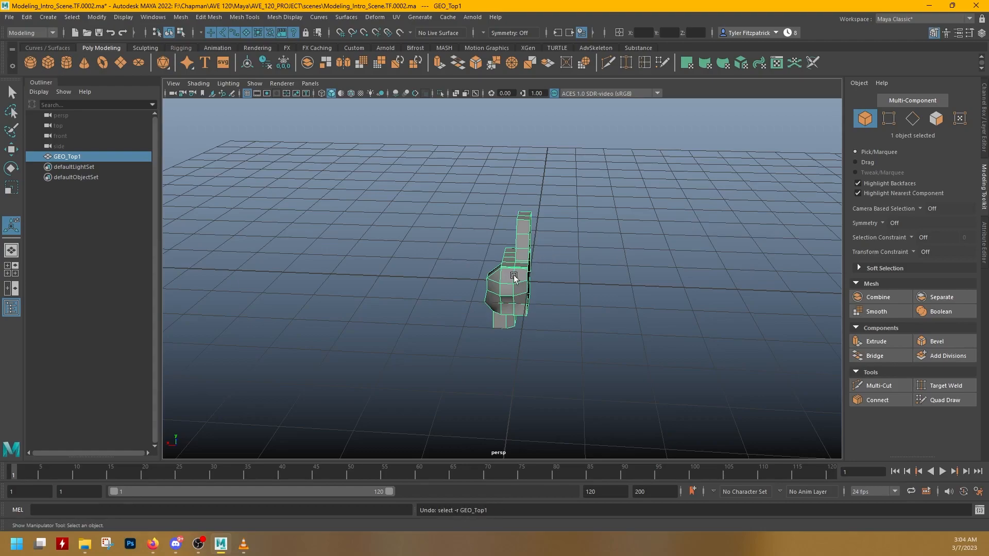
Move the two middle vertices on the front open border slightly inward from the center line
scroll(515, 279, "up", 3)
scroll(520, 284, "up", 2)
right_click_drag(495, 281, 448, 264)
scroll(490, 293, "up", 3)
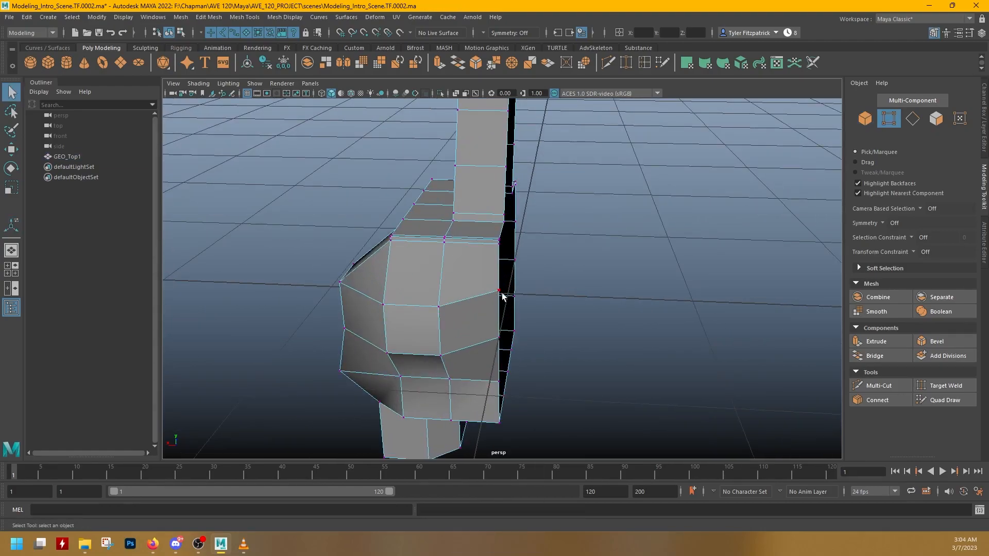
left_click(501, 293)
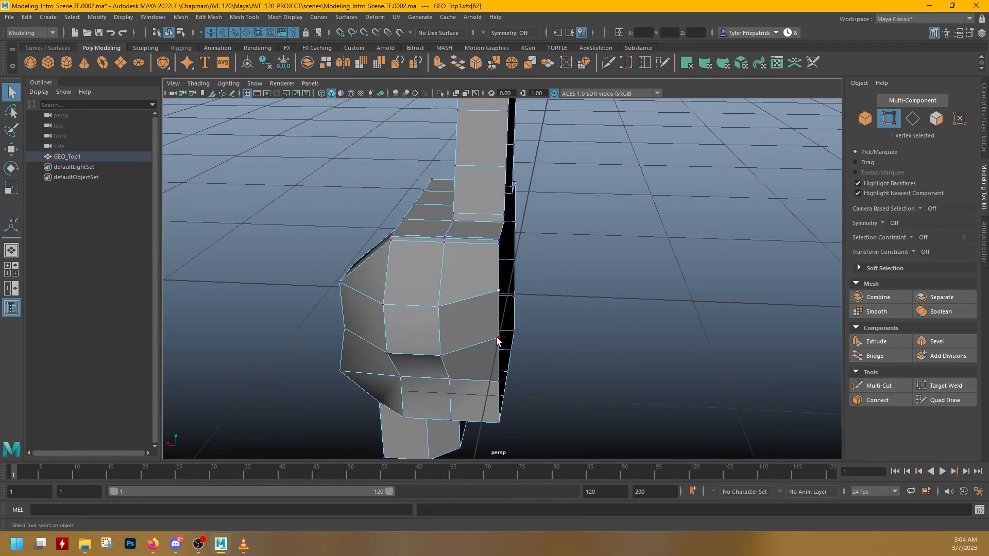
left_click(499, 340, "shift")
key("w")
left_click_drag(479, 316, 451, 317)
right_click_drag(516, 284, 532, 264)
left_click_drag(457, 313, 469, 315)
Mirror the half mesh across the world X axis and lower the merge threshold to 0
left_click_drag(480, 315, 462, 213, "alt")
right_click_drag(462, 213, 495, 187)
left_click_drag(489, 186, 502, 211, "alt")
left_click(344, 62)
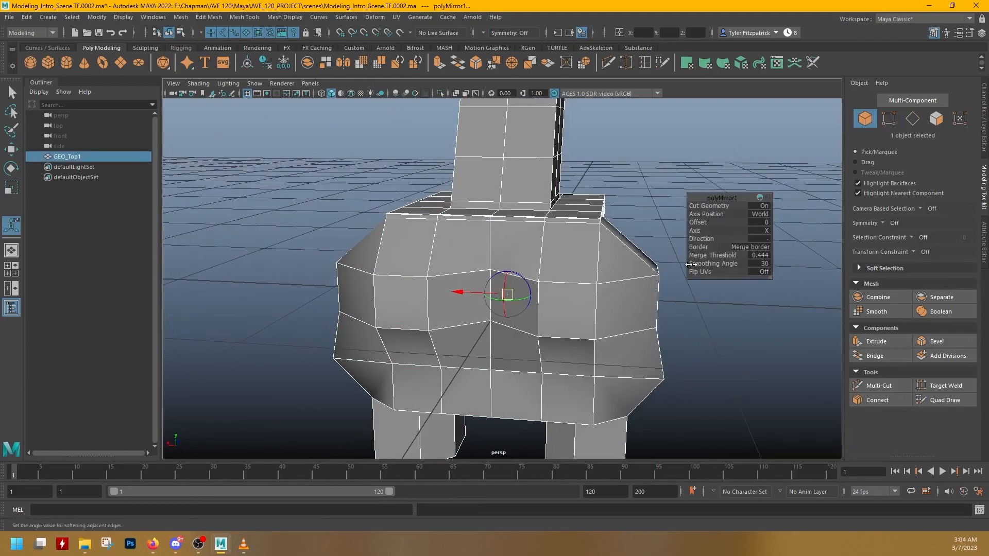
left_click(738, 256)
middle_click_drag(734, 256, 734, 256)
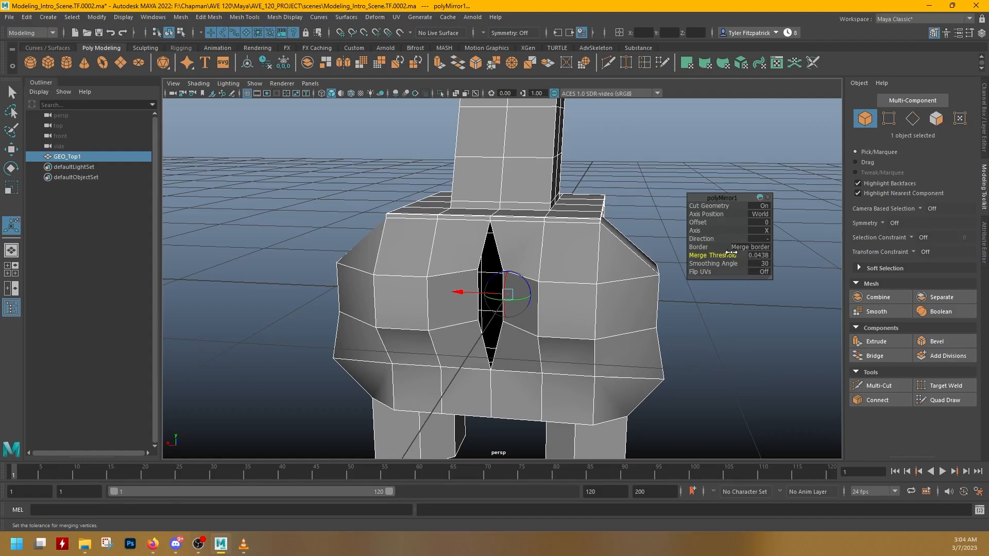
Test the seam by moving a center vertex on the front of the mirrored mesh, and undo the move
right_click_drag(436, 350, 612, 336, "alt")
middle_click_drag(613, 336, 665, 263, "alt")
left_click_drag(649, 273, 658, 262, "alt")
right_click_drag(604, 174, 661, 212)
left_click_drag(658, 248, 598, 348, "alt")
left_click(217, 250)
left_click(541, 311)
right_click_drag(541, 311, 535, 359)
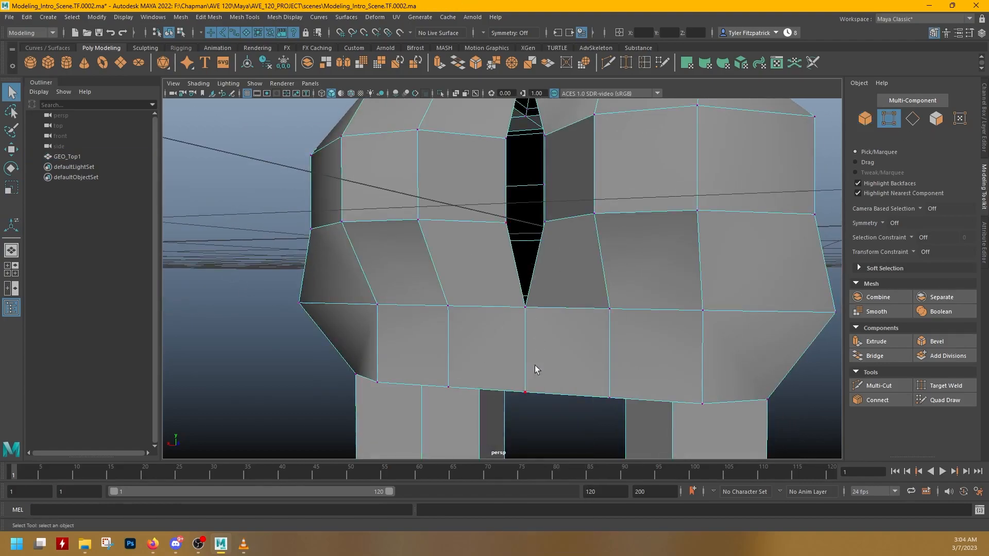
left_click_drag(538, 410, 532, 369, "alt")
left_click(535, 327)
key("w")
left_click_drag(544, 329, 536, 280)
key("ctrl+z")
Try selecting the upper and lower vertex pairs across the front gap, and undo back to the mirrored object
left_click_drag(627, 249, 542, 311, "alt")
left_click(505, 255)
left_click(545, 259, "shift")
left_click(542, 312)
left_click(577, 313, "shift")
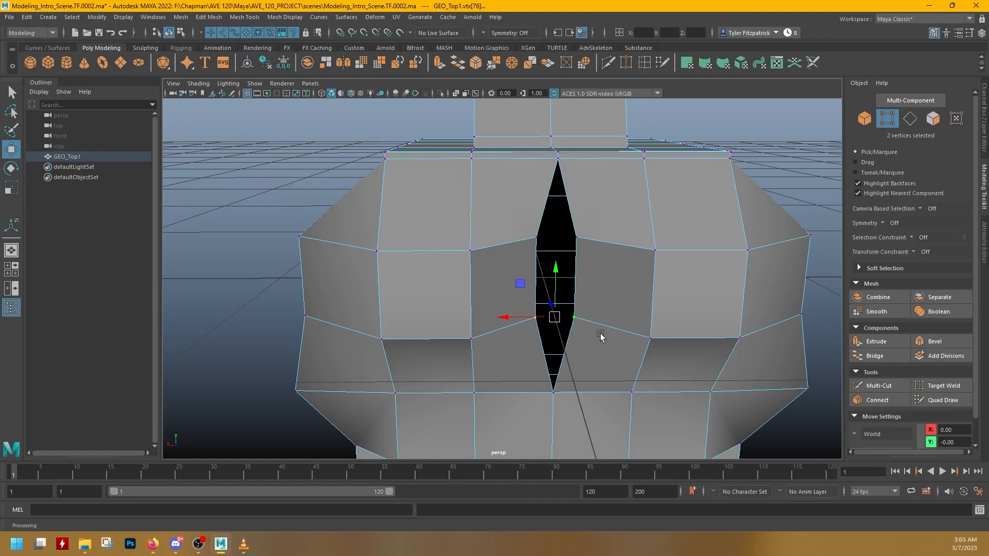
key("ctrl+z")
key("ctrl+z")
key("ctrl+z")
key("ctrl+z")
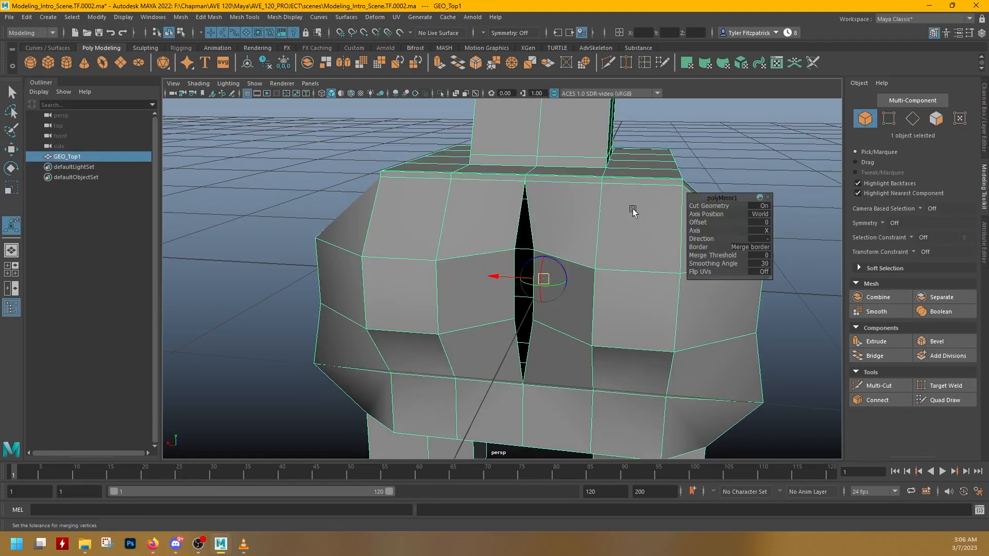
Select the two upper vertices facing each other across the front gap and merge them
right_click_drag(550, 244, 514, 244)
left_click(516, 249)
left_click(534, 250, "shift")
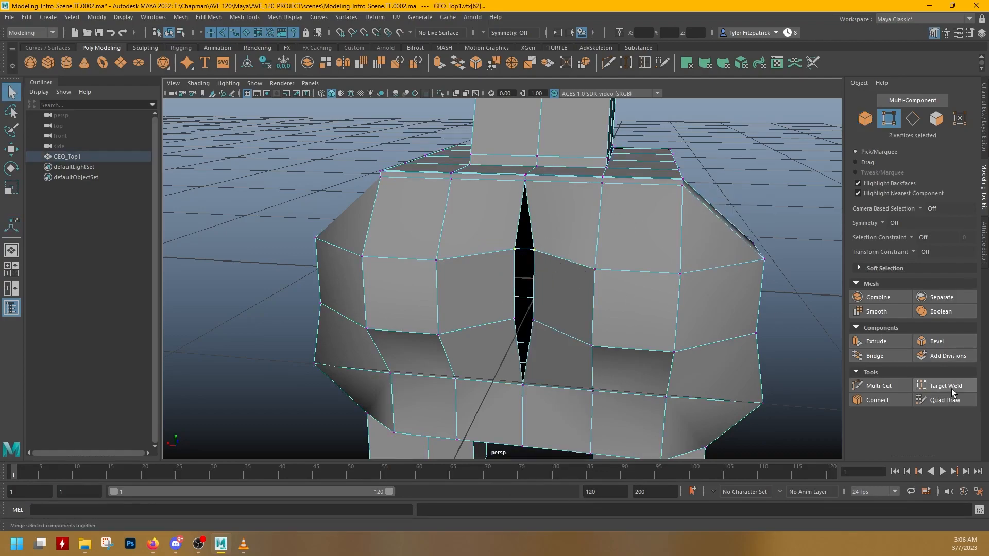
left_click_drag(570, 258, 585, 255, "alt")
right_click_drag(586, 255, 713, 277, "alt")
middle_click_drag(688, 239, 567, 296, "alt")
left_click_drag(557, 296, 573, 266, "alt")
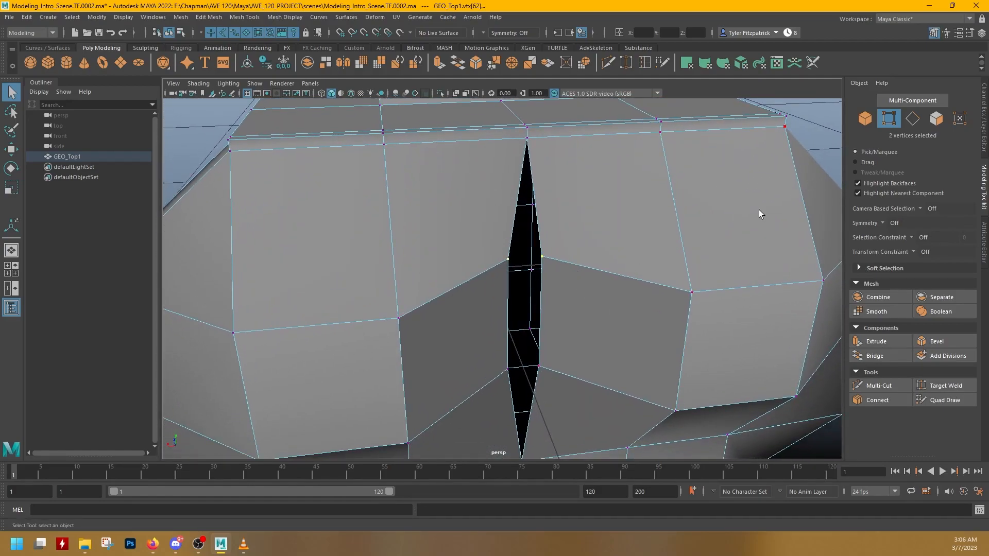
right_click(656, 227, "shift")
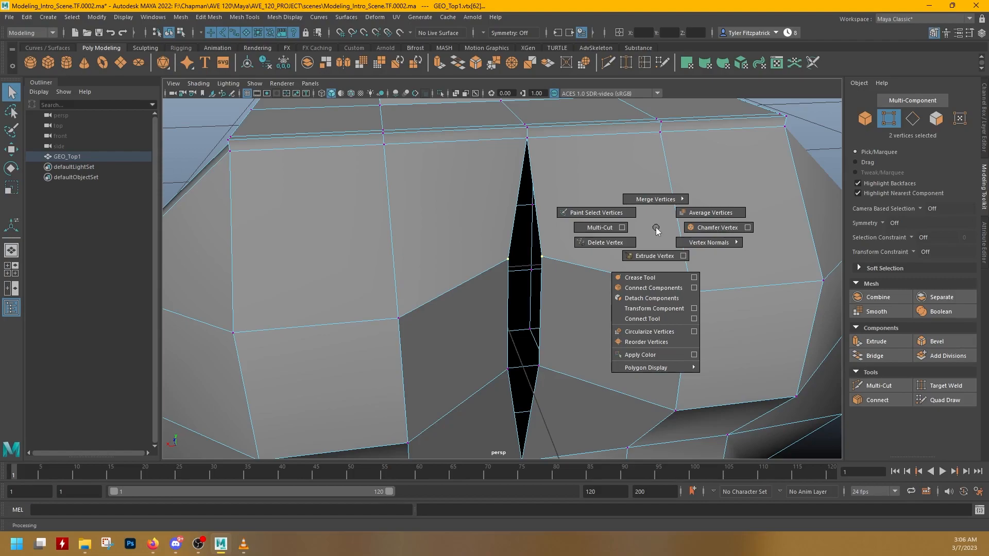
right_click_drag(656, 230, 664, 174, "shift")
Merge the two lower vertices across the front gap to close the seam
left_click_drag(644, 281, 641, 204, "alt")
left_click(508, 268)
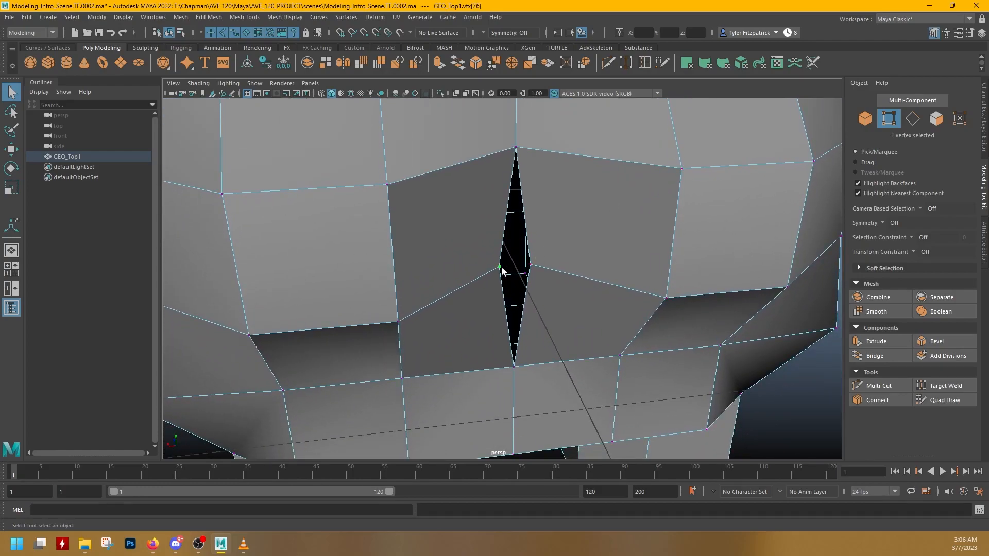
left_click(530, 268, "shift")
left_click_drag(635, 238, 622, 247, "alt")
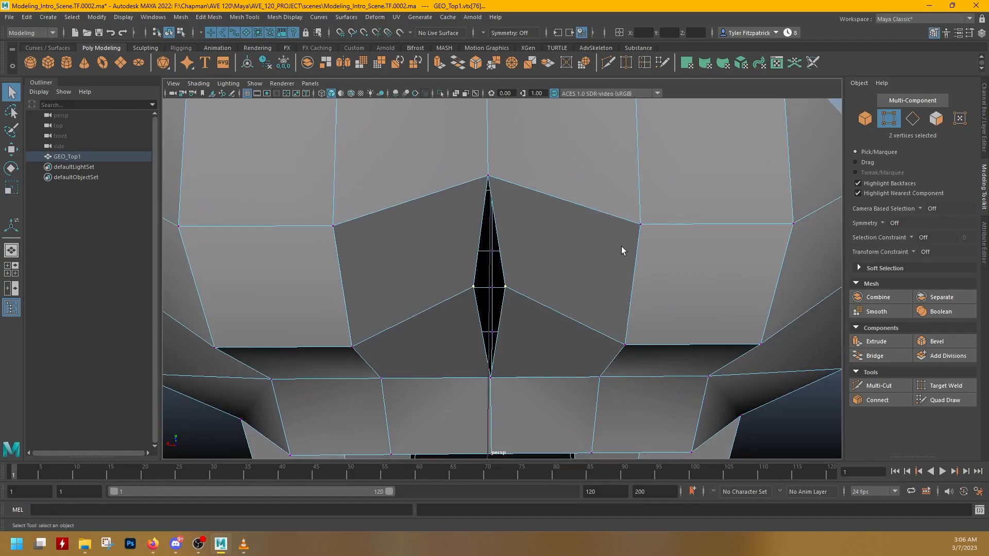
key("g")
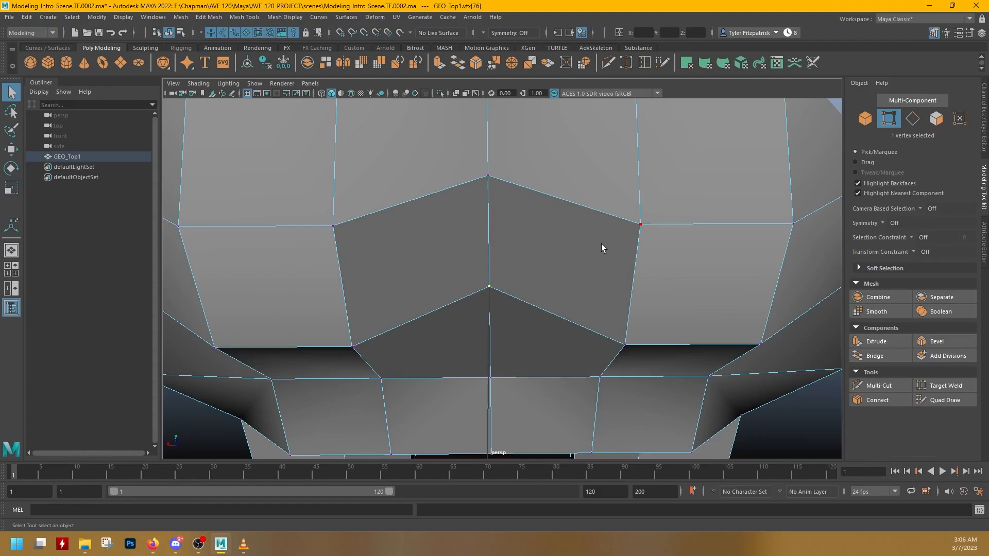
Extrude one top face of the slanted block upward by about 0.243 to start a narrow column
right_click_drag(613, 263, 613, 295)
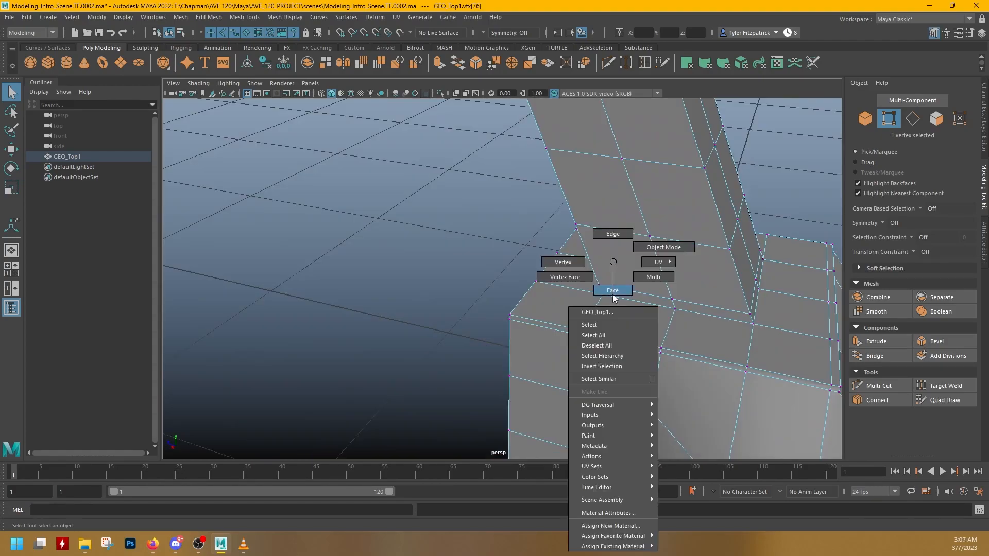
left_click_drag(614, 294, 669, 355, "alt")
left_click(604, 271)
left_click(868, 343)
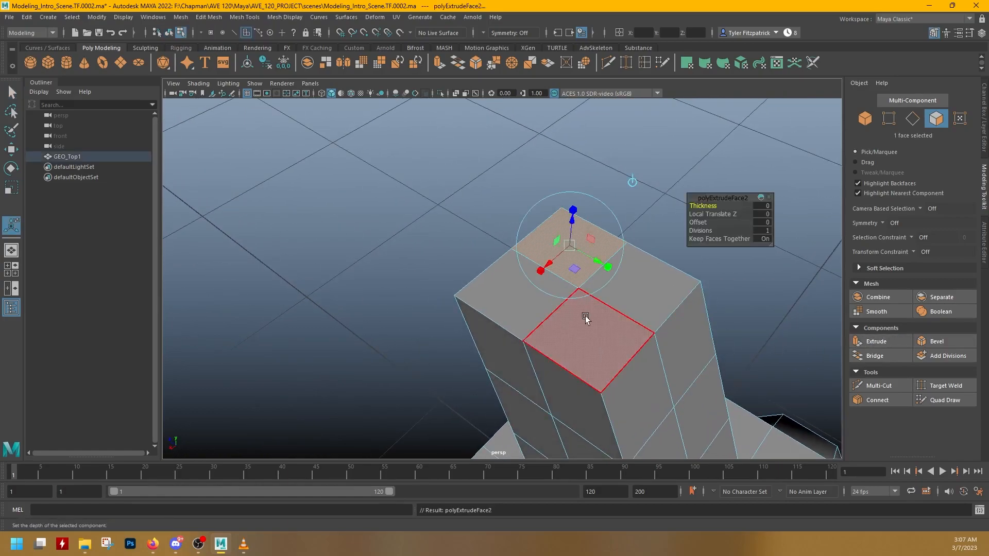
left_click_drag(584, 316, 593, 272, "alt")
left_click_drag(576, 132, 577, 67)
left_click_drag(616, 168, 660, 329, "alt")
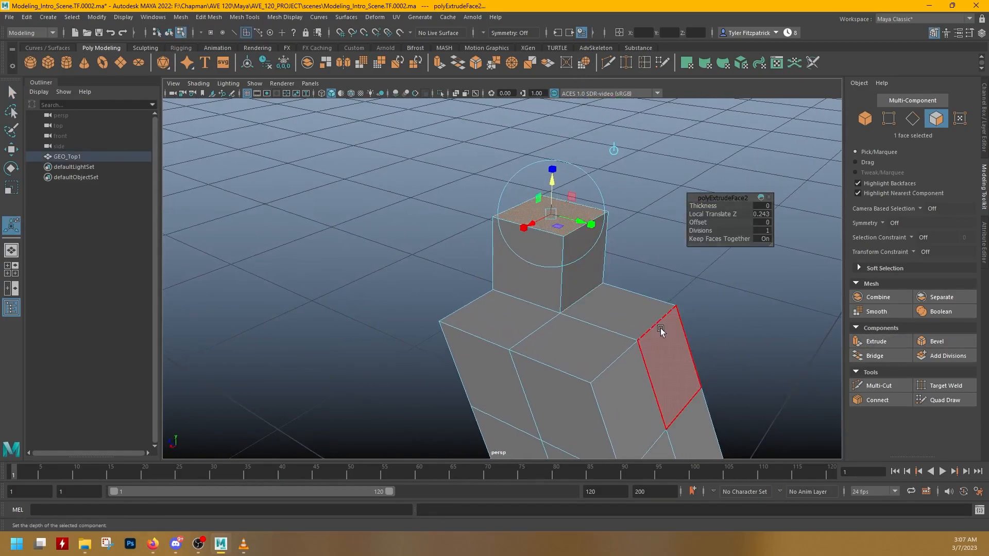
Extrude the column's top face upward two more times, with the first of these extrusions about 0.17 high
key("ctrl+e")
left_click_drag(552, 181, 555, 124)
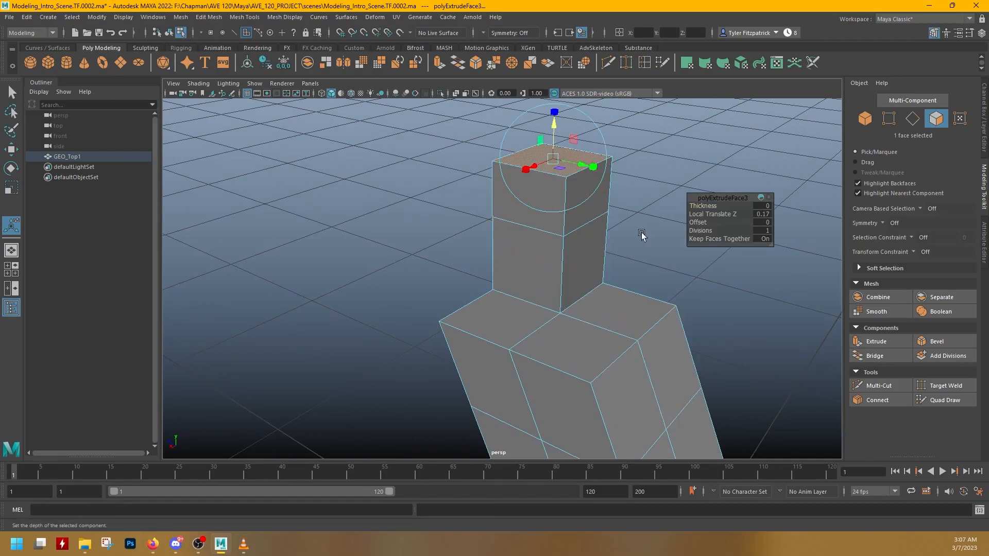
middle_click_drag(641, 235, 635, 259)
key("ctrl+e")
left_click_drag(554, 142, 554, 99)
middle_click_drag(662, 222, 660, 349, "alt")
Extrude the column's top face once more and raise it to form the uppermost segment, undoing the first attempt at the move
key("ctrl+e")
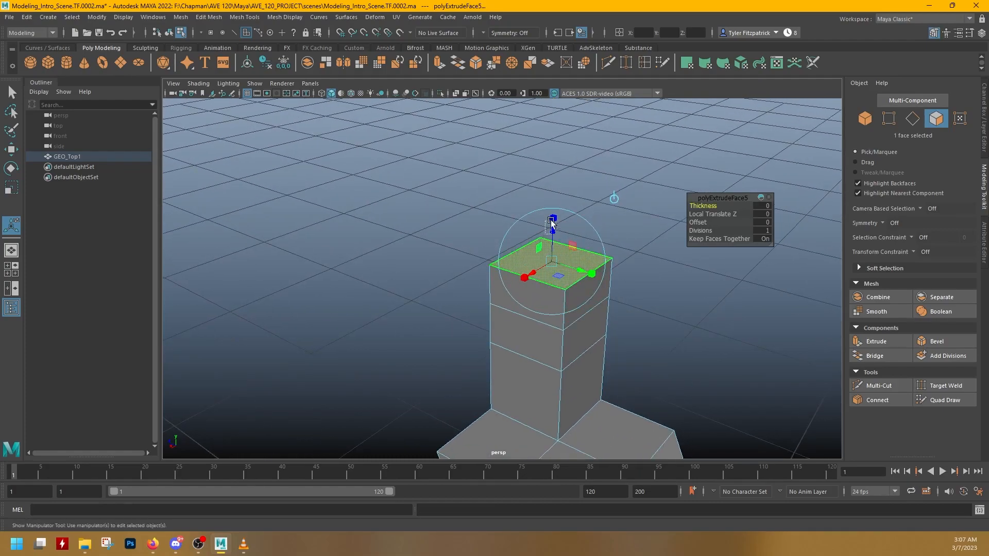
left_click(551, 204)
left_click(552, 253)
key("w")
left_click_drag(551, 232, 552, 181)
left_click(669, 258)
key("ctrl+z")
key("ctrl+z")
key("ctrl+z")
left_click(536, 254)
left_click_drag(551, 233, 551, 182)
left_click(687, 280)
Examine the slanted block from several angles and select one of its faces
left_click_drag(686, 280, 691, 270, "alt")
right_click_drag(691, 270, 462, 274, "alt")
middle_click_drag(538, 399, 670, 315, "alt")
right_click_drag(669, 316, 616, 296, "alt")
mouse_move(466, 277)
left_mouse_down("alt")
mouse_move(513, 279)
mouse_move(473, 259)
left_mouse_up("alt")
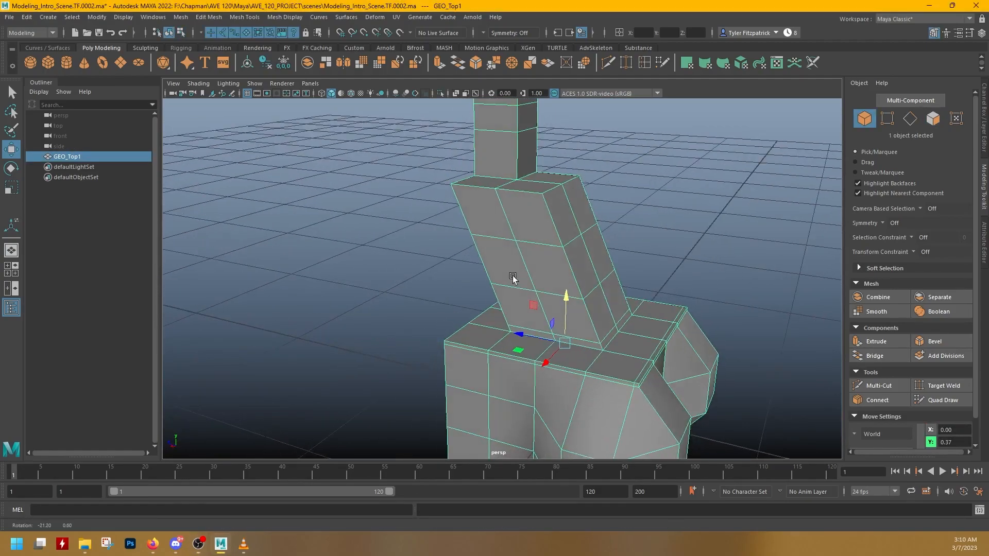
right_click_drag(473, 258, 523, 238, "alt")
left_click_drag(523, 238, 448, 256, "alt")
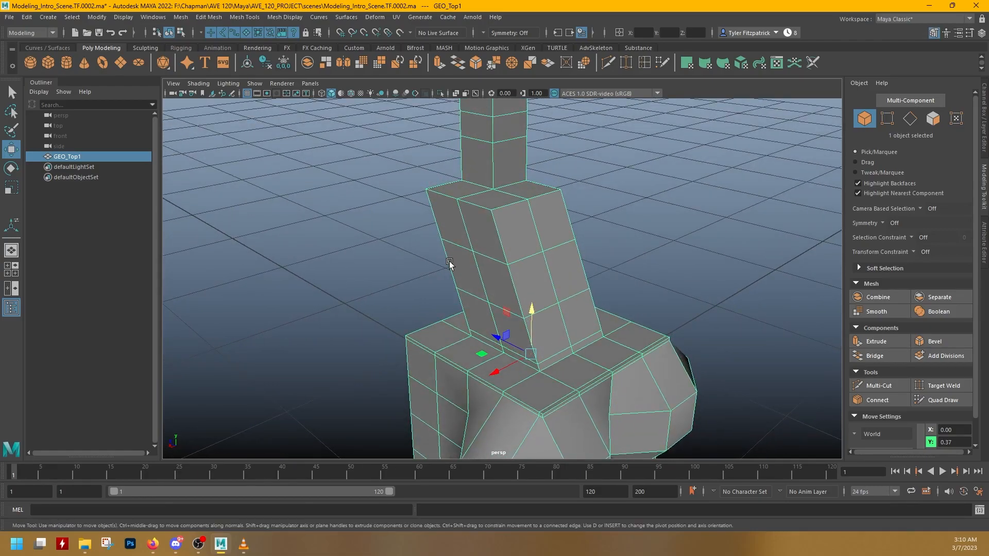
left_click_drag(487, 280, 520, 267, "alt")
right_click_drag(498, 261, 514, 293)
left_click(514, 292)
Move the whole mesh about 1.9 units along Z, away from the grid centre
middle_click_drag(500, 285, 400, 282, "alt")
left_click_drag(361, 279, 448, 265, "alt")
middle_click_drag(531, 267, 598, 369, "alt")
left_click_drag(620, 360, 494, 263, "alt")
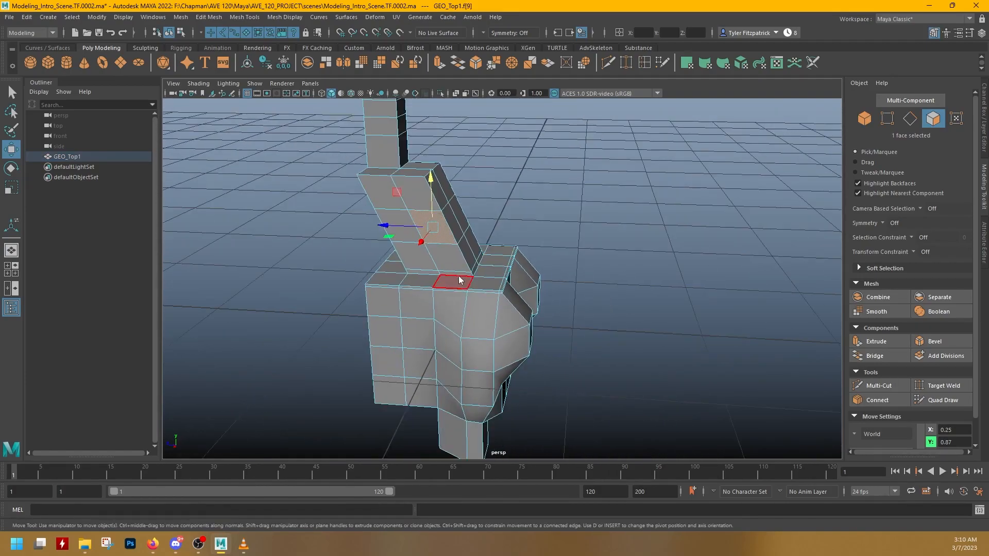
right_click_drag(510, 251, 525, 238)
left_click_drag(394, 277, 169, 266)
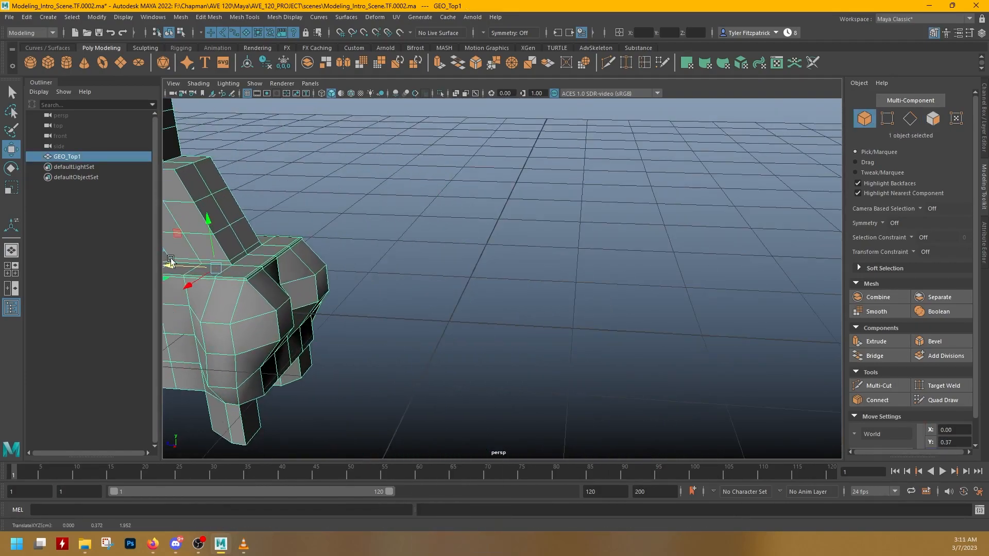
Create a polygon plane at the grid centre and rotate it upright about the X axis
left_click(122, 67)
left_click_drag(520, 278, 453, 320, "alt")
key("e")
key("ctrl+z")
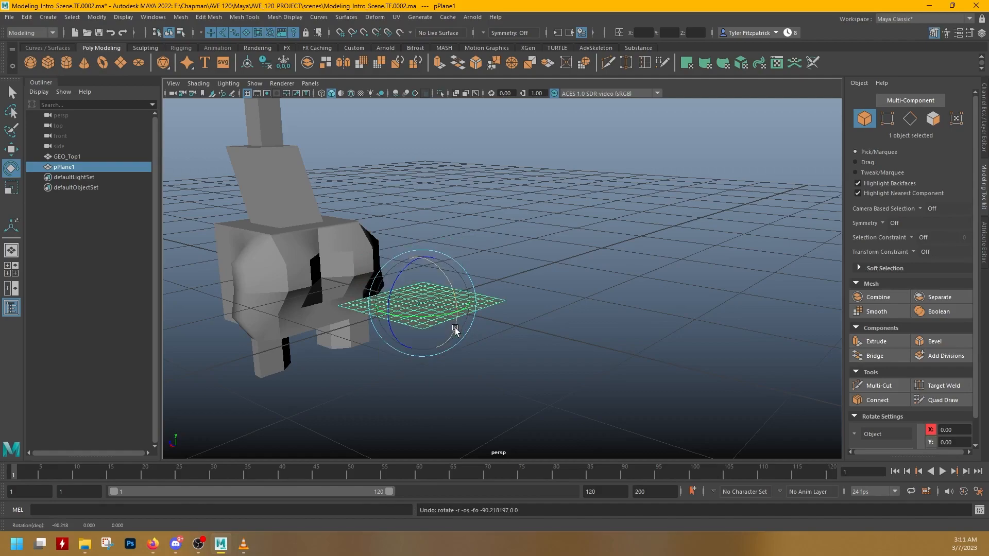
left_click_drag(447, 280, 458, 326)
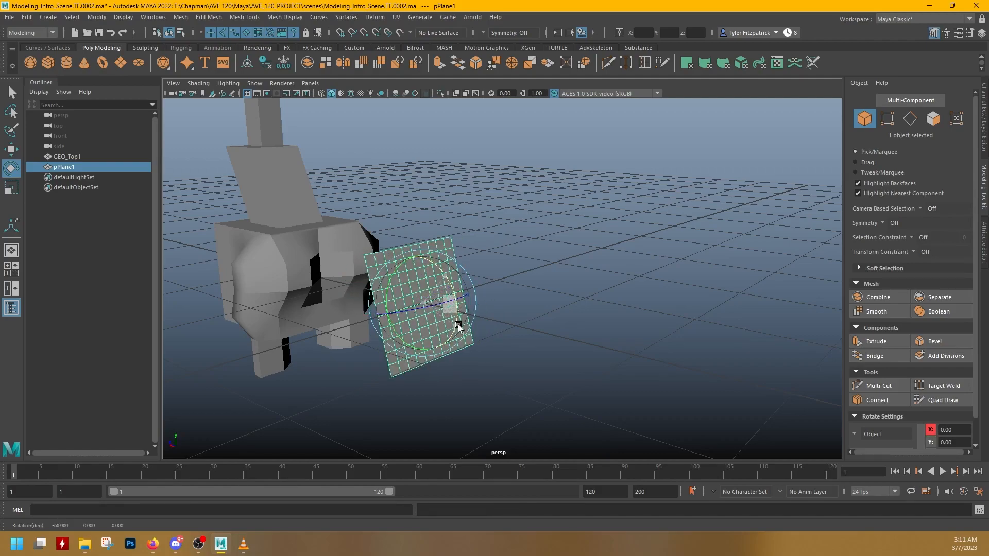
Examine the front and back sides of the upright plane to compare how each side is shaded
left_click_drag(521, 379, 616, 307, "alt")
left_click(638, 348)
left_click(620, 276)
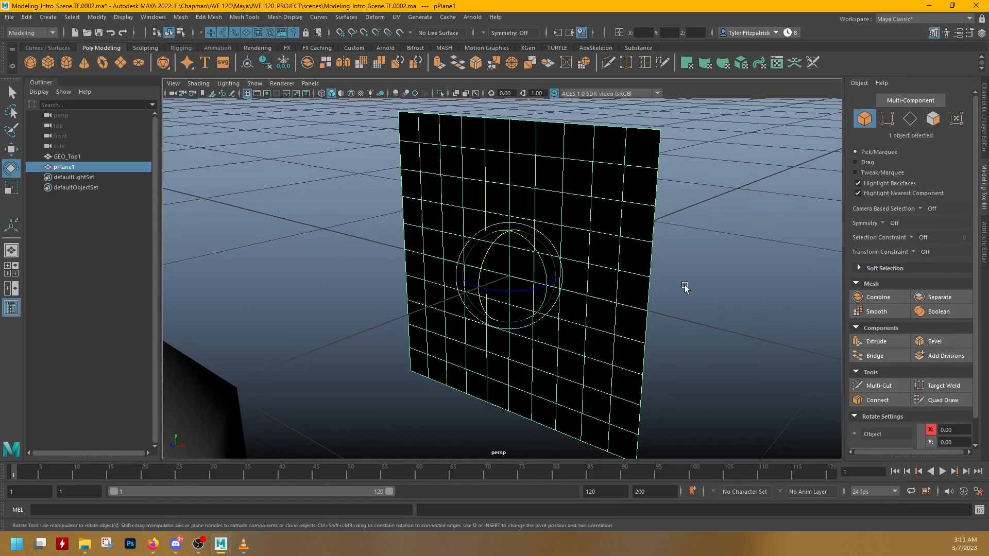
key("q")
left_click_drag(682, 287, 634, 297, "alt")
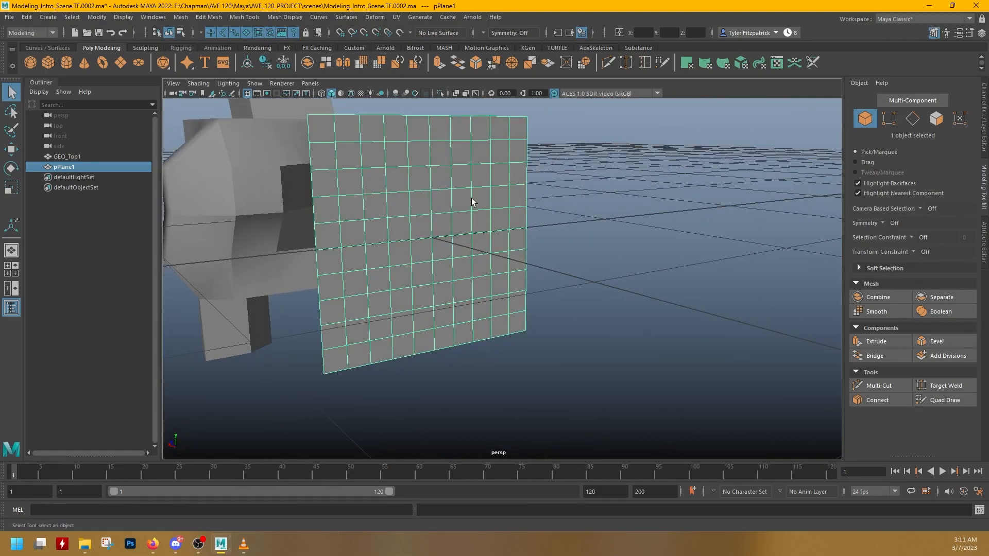
middle_click_drag(477, 196, 651, 317, "alt")
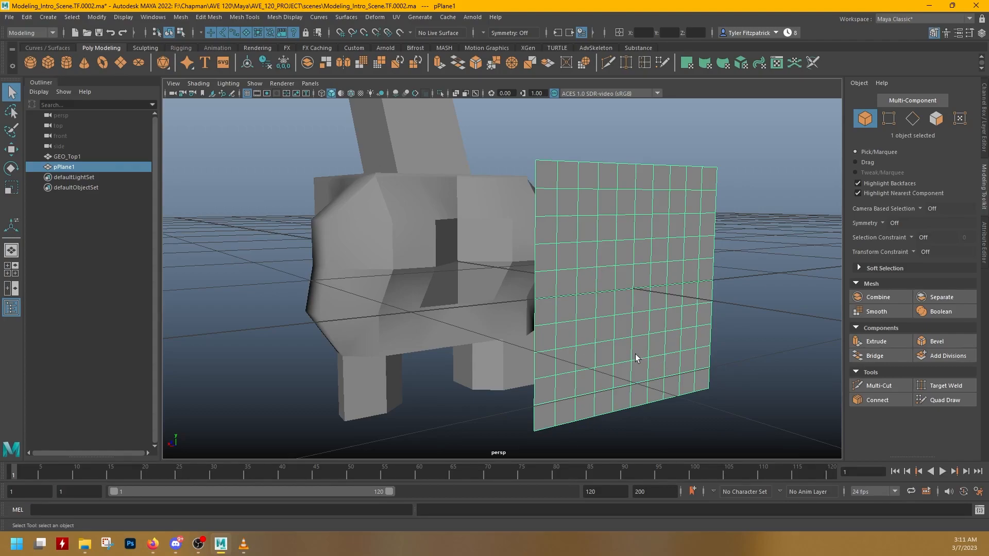
left_click_drag(551, 315, 569, 201, "alt")
left_click_drag(663, 344, 567, 287, "alt")
Reverse the normals of a block of faces three wide and five high in the plane's upper corner nearest the mesh
right_click(504, 224)
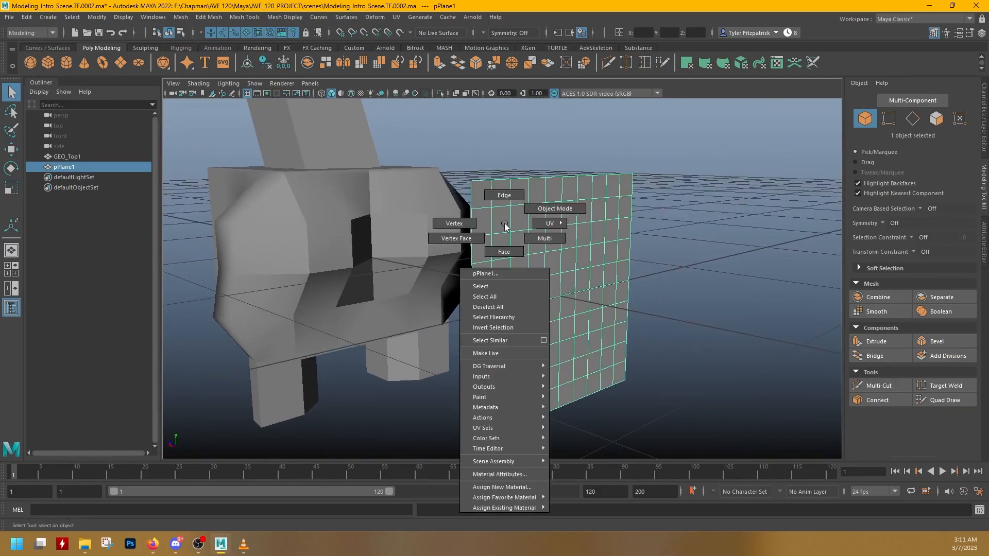
right_click_drag(509, 252, 508, 253)
left_click(502, 241)
left_click(519, 222, "shift")
left_click(504, 223, "shift")
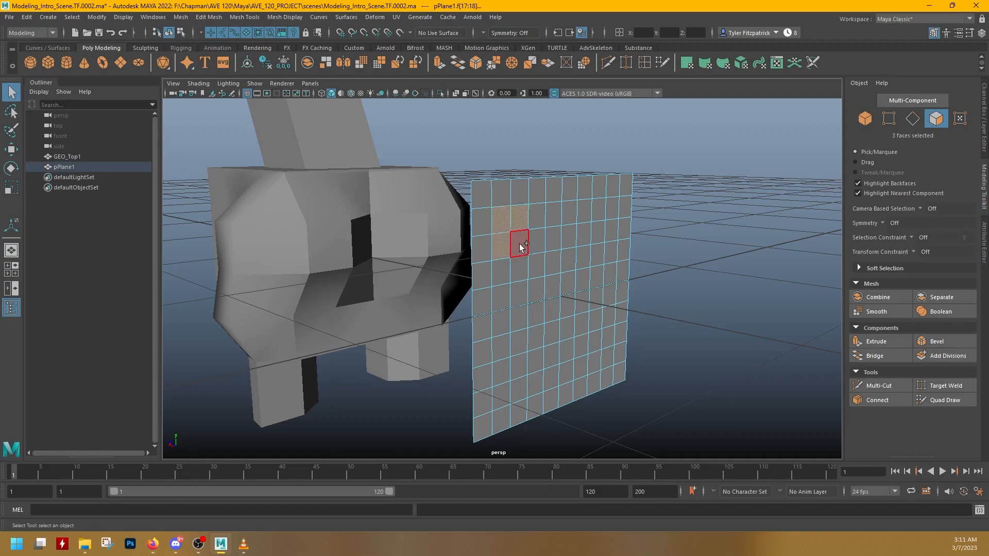
left_click(521, 269, "shift")
left_click(502, 273, "shift")
left_click(520, 294, "shift")
left_click(496, 300, "shift")
left_click(484, 300, "shift")
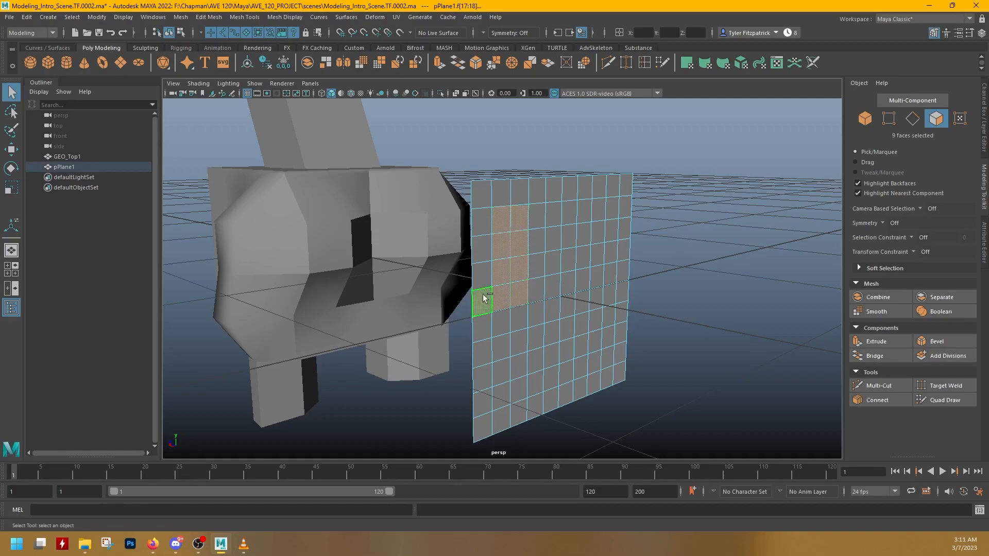
left_click(486, 270, "shift")
double_click(486, 198, "shift")
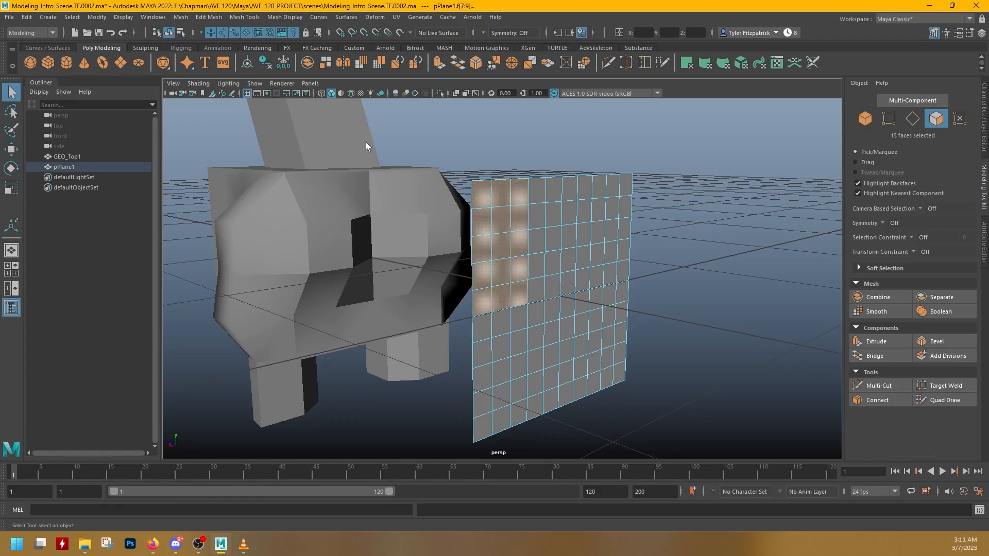
left_click(285, 17)
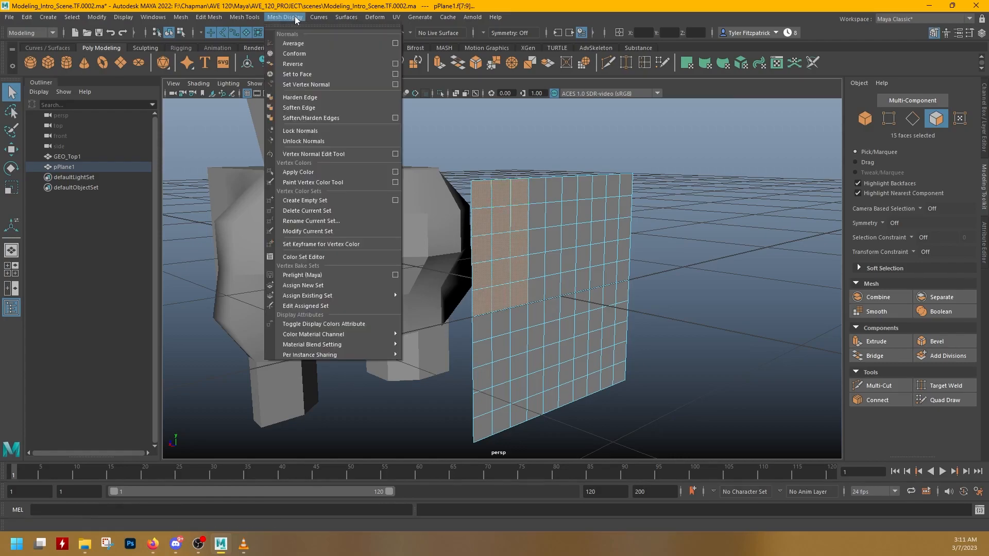
left_click(305, 61)
Try out selecting adjacent faces on the side of the slanted block
left_click_drag(693, 171, 570, 177, "alt")
middle_click_drag(415, 158, 737, 241, "alt")
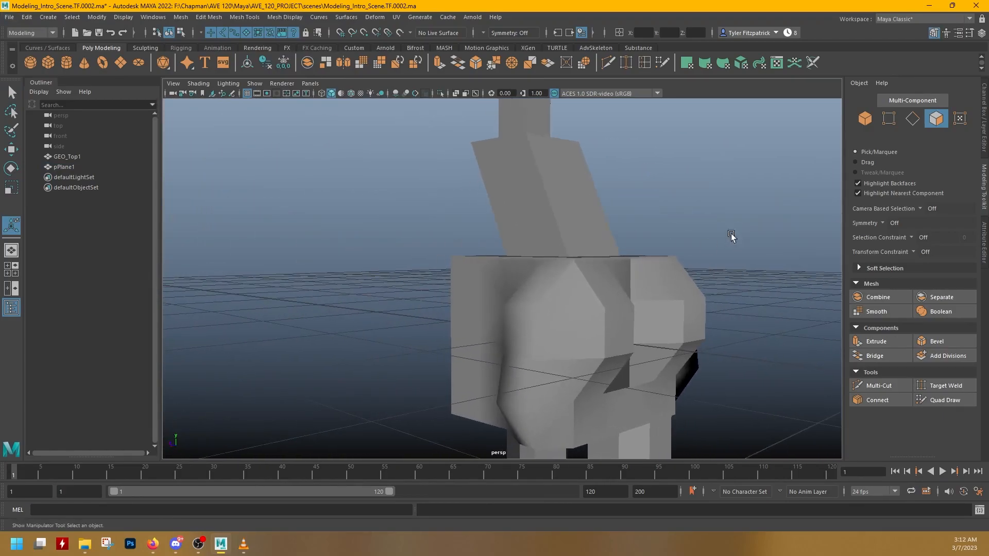
left_click_drag(737, 240, 761, 281, "alt")
left_click(554, 234)
middle_click_drag(554, 234, 557, 292, "alt")
key("q")
left_click(540, 225, "shift")
right_click_drag(529, 198, 524, 220, "shift")
left_click(522, 193)
left_click(543, 235)
left_click(512, 234, "shift")
left_click_drag(461, 242, 556, 235, "alt")
Reverse the normals of three vertically adjacent faces on the side of the slanted block
left_click(558, 233)
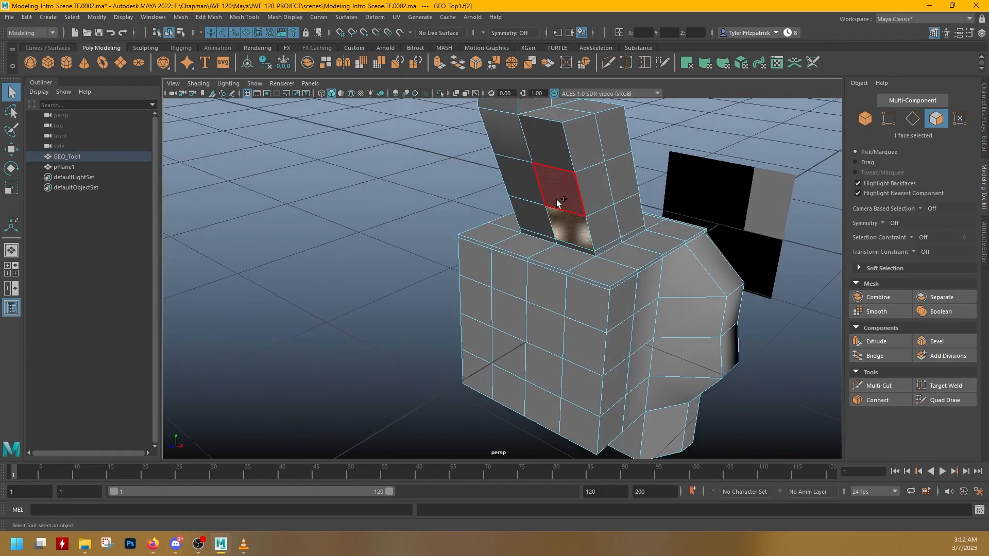
left_click(559, 199, "shift")
left_click(572, 245, "shift")
left_click_drag(621, 246, 643, 247, "alt")
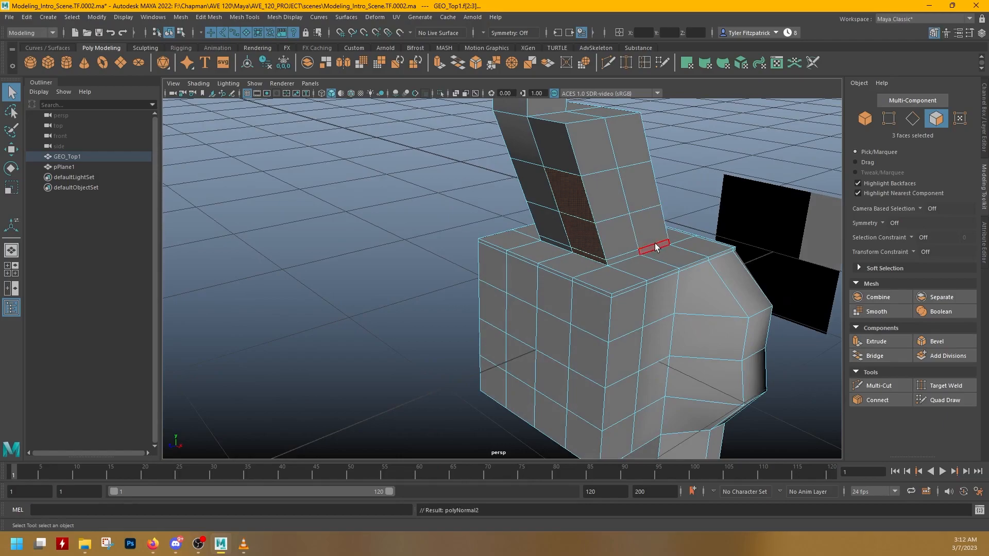
left_click(712, 150)
Examine the reversed faces on the mesh and the plane from several sides
left_click_drag(712, 151, 740, 153, "alt")
left_click_drag(515, 166, 535, 196, "alt")
right_click_drag(535, 196, 644, 206, "alt")
middle_click_drag(643, 206, 650, 289, "alt")
left_click_drag(673, 278, 468, 265, "alt")
right_click_drag(469, 265, 335, 235, "alt")
left_click_drag(643, 227, 402, 150, "alt")
right_click_drag(576, 162, 492, 165, "alt")
middle_click_drag(549, 232, 598, 190, "alt")
mouse_move(598, 191)
left_mouse_down("alt")
mouse_move(585, 190)
mouse_move(604, 192)
left_mouse_up("alt")
Select all 15 black faces in the plane's corner and reverse their normals again
left_click(519, 265)
left_click(519, 235, "shift")
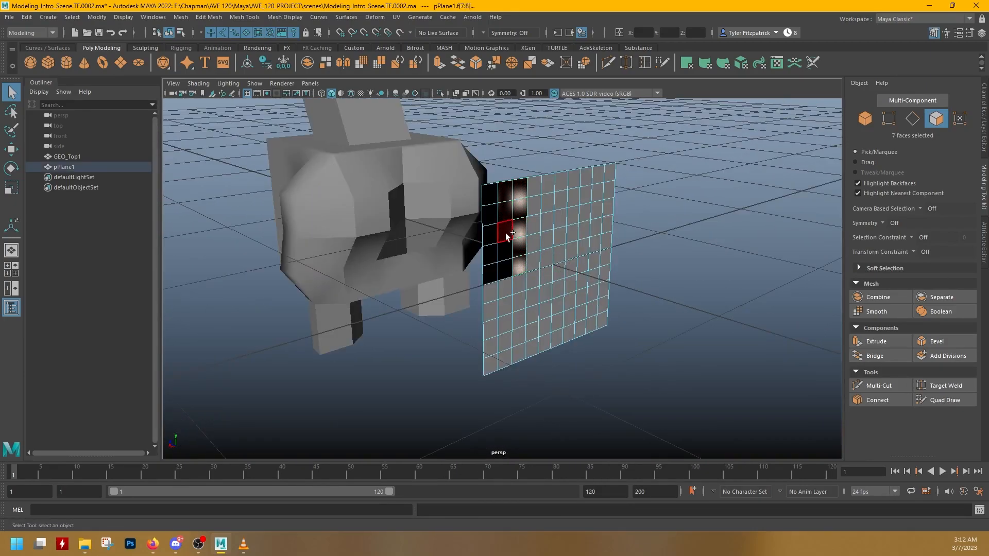
left_click(505, 264, "shift")
left_click(490, 278, "shift")
left_click(488, 255, "shift")
left_click(488, 233, "shift")
left_click(490, 211, "shift")
left_click(490, 194, "shift")
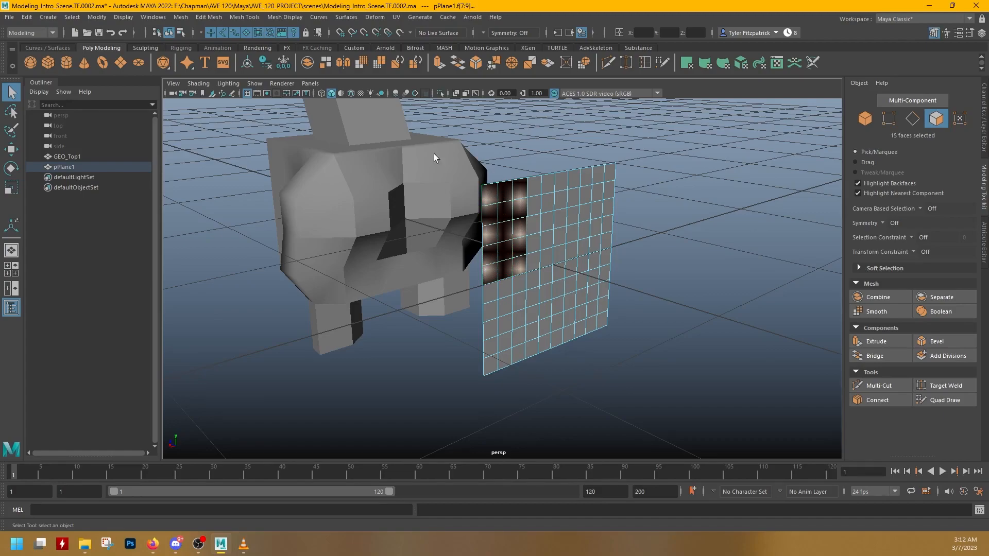
left_click(297, 19)
left_click(306, 63)
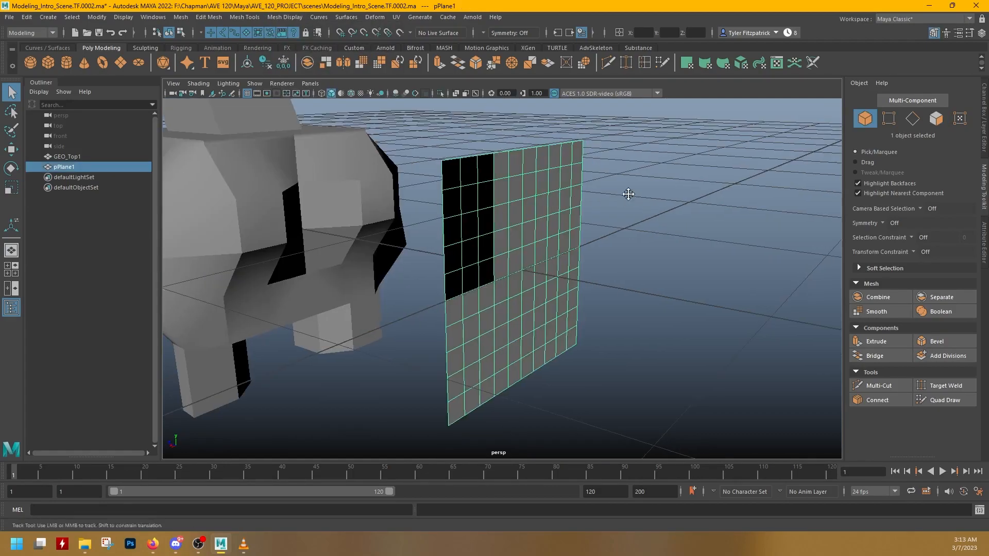
Conform the normals of the whole plane so all its faces point the same way
left_click_drag(629, 192, 533, 173, "alt")
left_click(289, 18)
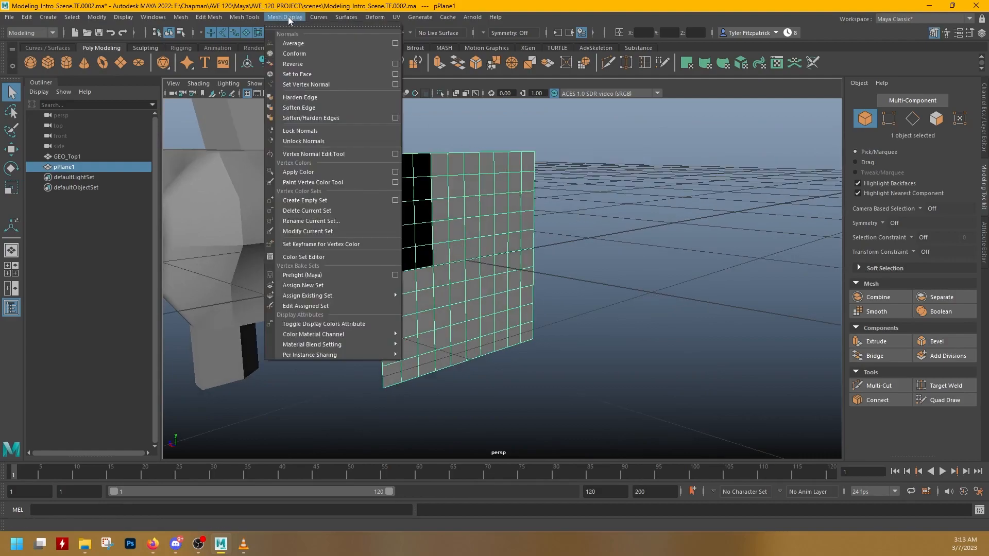
left_click(304, 55)
left_click_drag(356, 148, 446, 153, "alt")
left_click(620, 184)
left_click_drag(620, 183, 474, 273, "alt")
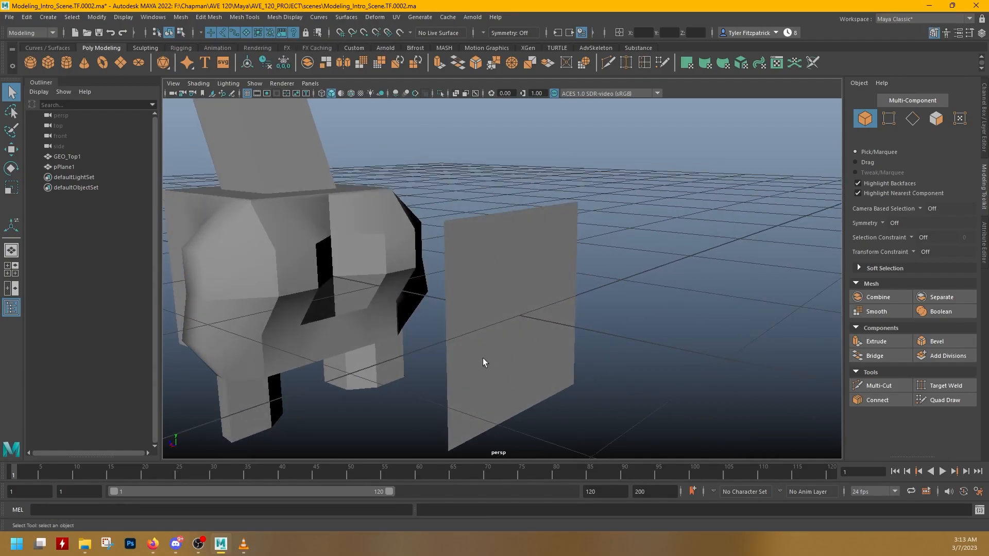
scroll(442, 325, "down", 3)
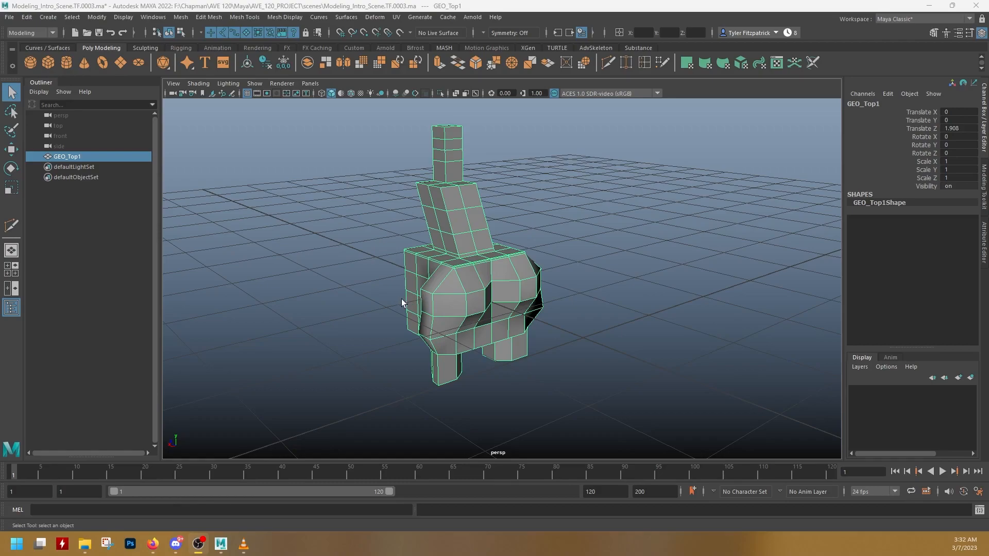
Duplicate the mesh and move the copy to about -2.673 in X and 0.324 in Z
key("w")
key("ctrl+d")
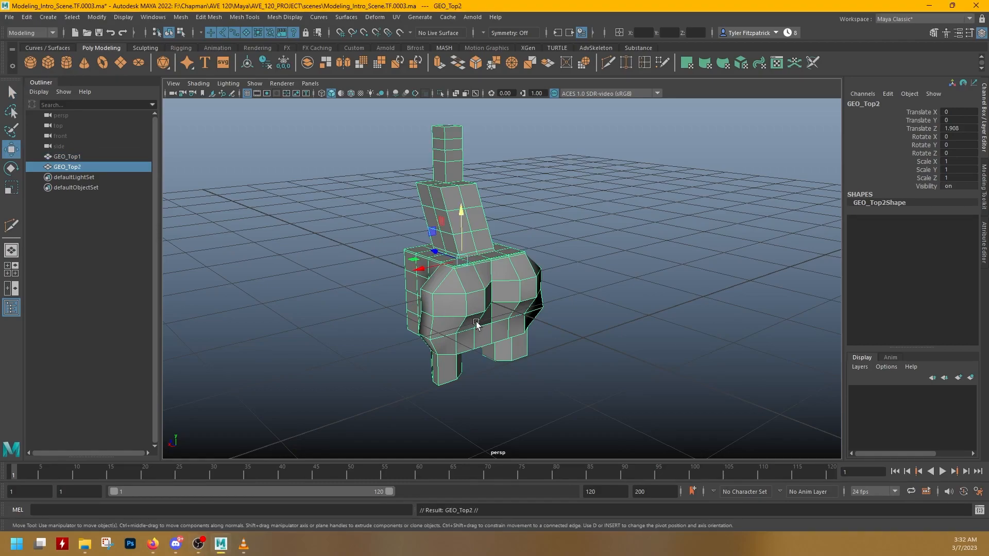
left_click_drag(421, 269, 741, 259)
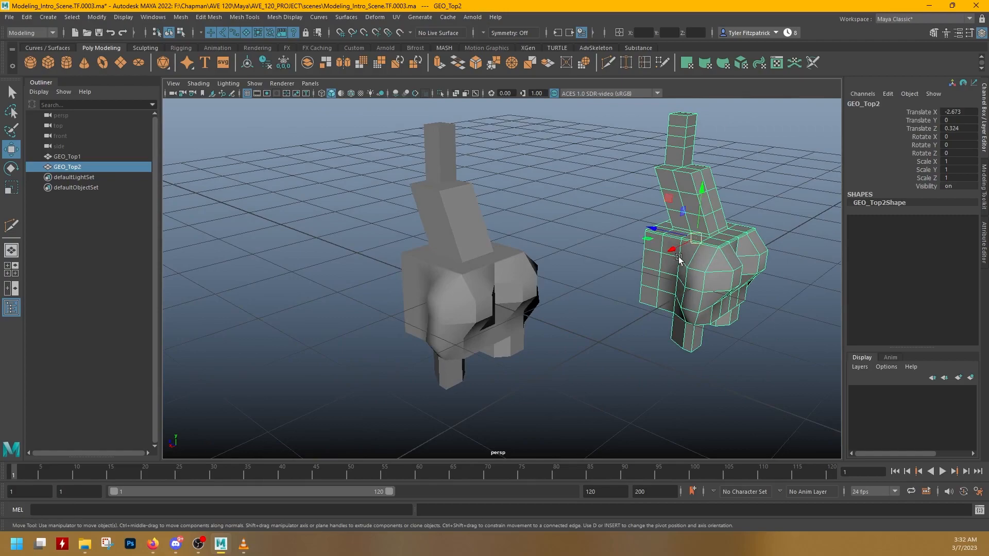
Create two more copies of the mesh, placing the last one at about -0.19 in X and 4.027 in Z
mouse_move(650, 242)
left_mouse_down("shift")
mouse_move(637, 270)
mouse_move(566, 297)
mouse_move(320, 308)
mouse_move(211, 286)
left_mouse_up("shift")
left_click(259, 245, "shift")
key("ctrl+z")
mouse_move(211, 285)
left_mouse_down("shift")
mouse_move(308, 228)
mouse_move(494, 289)
mouse_move(569, 298)
left_mouse_up("shift")
left_click_drag(569, 298, 631, 300, "alt")
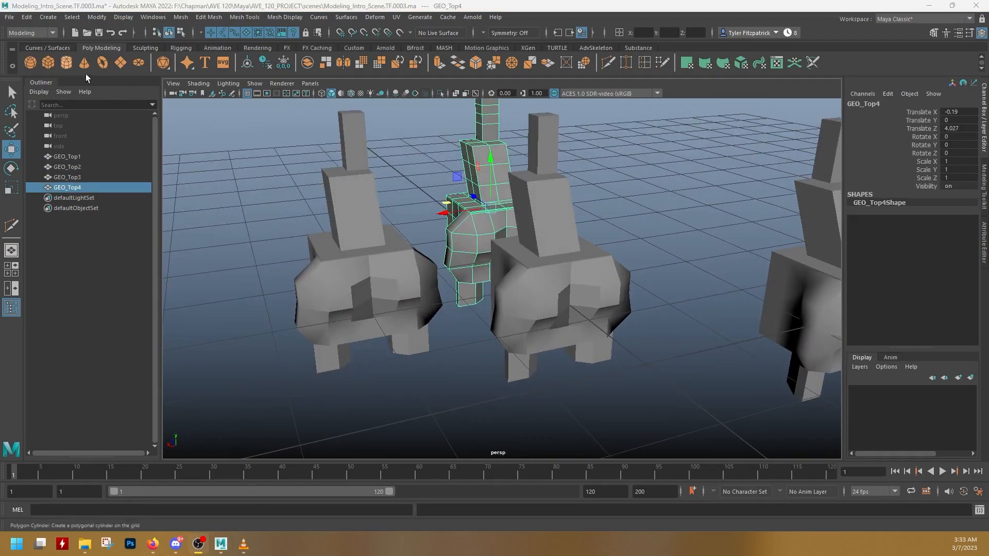
left_click_drag(592, 273, 446, 249, "alt")
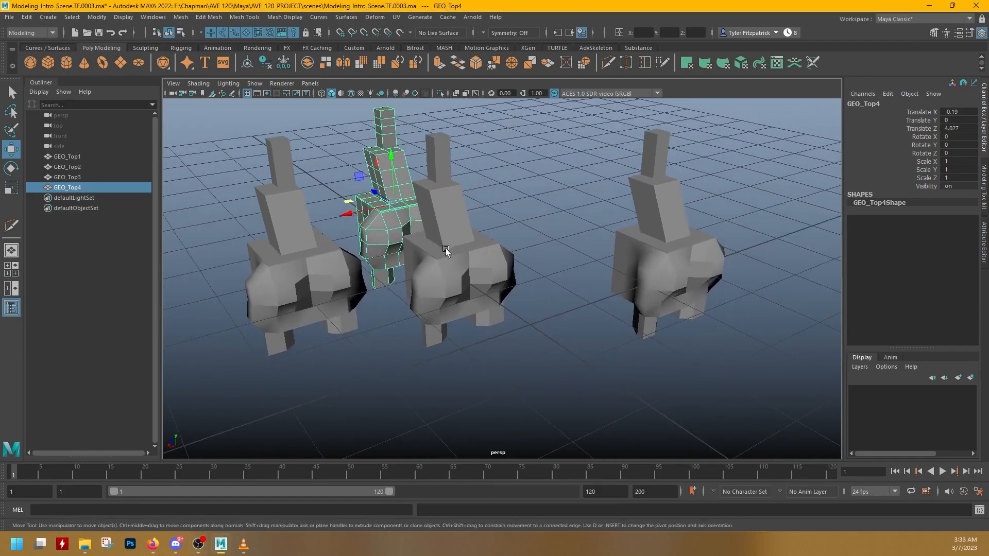
Create a polygon plane at the grid centre and scale it uniformly to about 21.2 as a ground surface
left_click(123, 67)
key("e")
key("r")
left_click_drag(486, 325, 971, 315)
key("ctrl+z")
left_click_drag(535, 324, 968, 320)
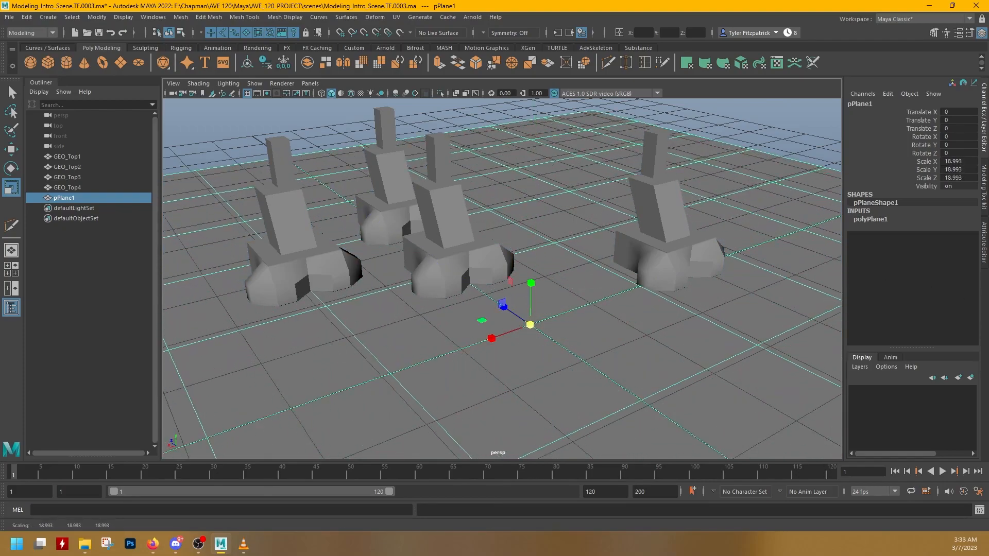
left_click_drag(641, 315, 627, 297, "alt")
middle_click_drag(572, 286, 579, 313, "alt")
left_click_drag(578, 313, 574, 320, "alt")
right_click_drag(559, 311, 453, 287, "alt")
left_click_drag(511, 305, 515, 305)
Set the ground plane's width and height subdivisions to 20 each
left_click(871, 219)
mouse_move(945, 244)
left_mouse_down("ctrl")
mouse_move(953, 251)
mouse_move(943, 244)
left_mouse_up("ctrl")
key("Return")
type("20")
key("Return")
key("q")
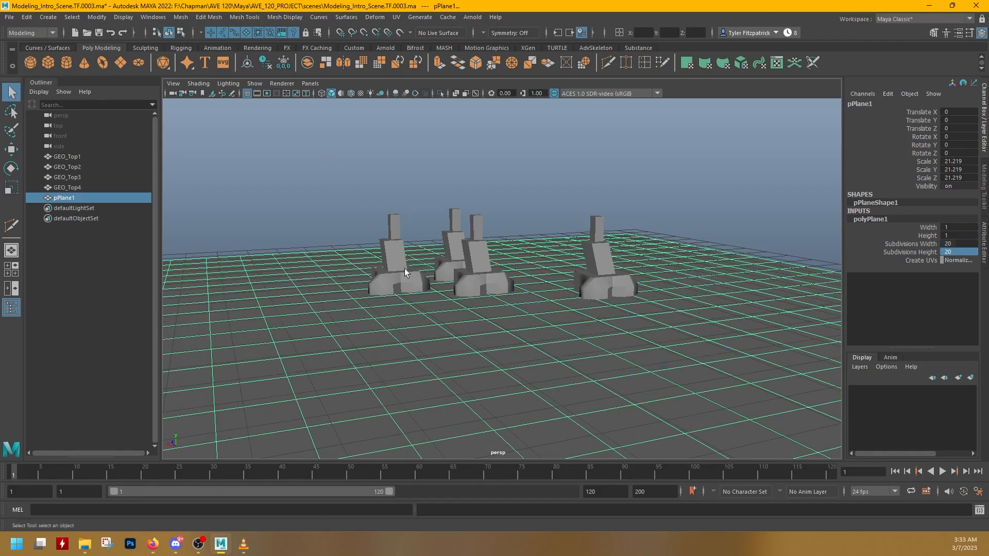
Move two of the meshes apart to new places above the ground plane
left_click(406, 274)
key("w")
left_click_drag(399, 274, 291, 243)
left_click(454, 250)
left_click_drag(454, 257, 288, 237)
Adjust the placement of the relocated meshes, raising one of them above the ground plane
key("e")
left_click(288, 246)
left_click(372, 243)
key("w")
left_click_drag(357, 234, 361, 219)
key("e")
left_click(289, 252)
key("w")
key("e")
Rotate one of the meshes and reposition it so it stands apart from the others above the ground plane
left_click(480, 258)
mouse_move(481, 262)
right_mouse_down("alt")
mouse_move(797, 276)
mouse_move(482, 260)
right_mouse_up("alt")
key("e")
left_click_drag(479, 260, 696, 254)
key("w")
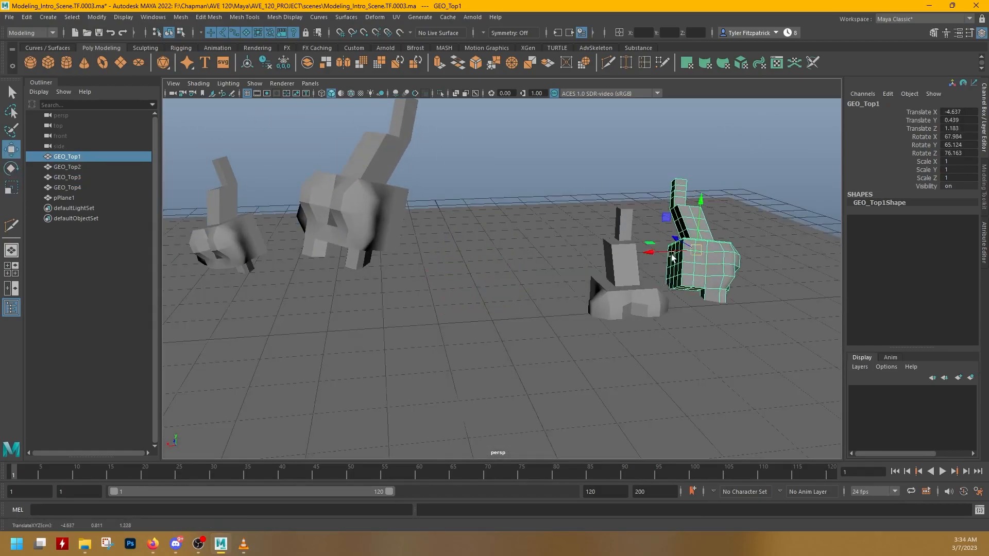
Turn the neighbouring upright mesh so that it faces a different direction
left_click(624, 291)
key("e")
left_click_drag(609, 283, 662, 242)
key("e")
key("w")
Duplicate a mesh and adjust the copy's size
key("ctrl+d")
key("e")
key("r")
left_click_drag(268, 313, 243, 312)
Duplicate another mesh, enlarge the copy to a scale of about 4.4 and rotate it at the back of the ground plane
left_click_drag(494, 180, 588, 163, "alt")
key("ctrl+d")
left_click_drag(511, 116, 885, 186)
key("r")
key("e")
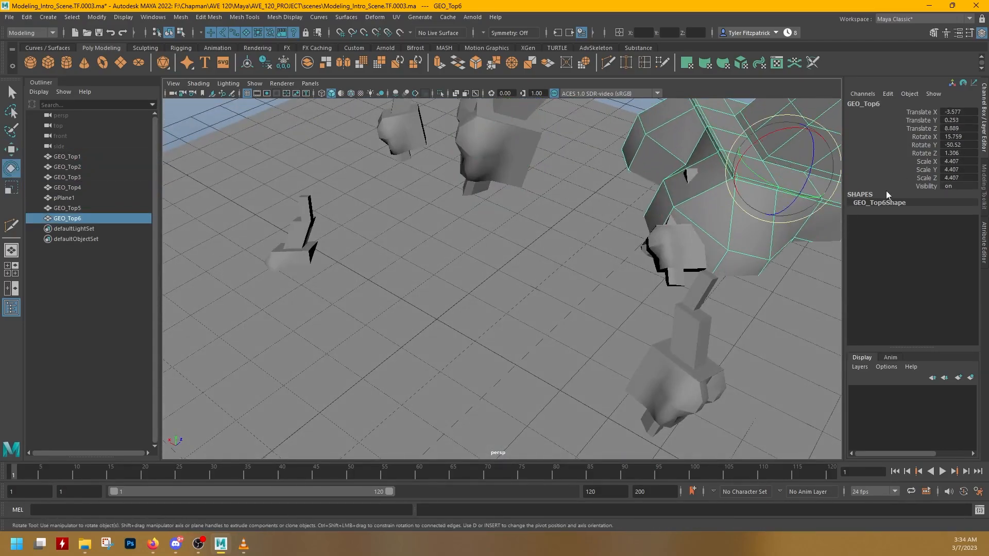
left_click_drag(793, 160, 808, 190)
left_click_drag(587, 303, 590, 203, "alt")
key("w")
key("e")
middle_click_drag(590, 202, 565, 278, "alt")
Select all six GEO_Top meshes together, leaving out the ground plane
key("q")
left_click(364, 361)
left_click(438, 349, "shift")
left_click(405, 411, "shift")
left_click(593, 364, "shift")
left_click(686, 380, "shift")
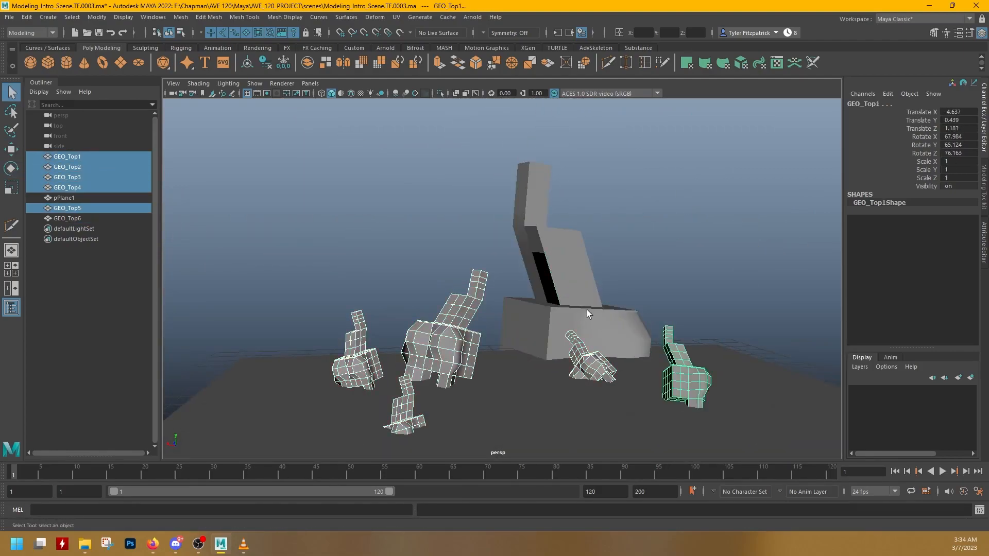
left_click(586, 310, "shift")
scroll(523, 164, "up", 10)
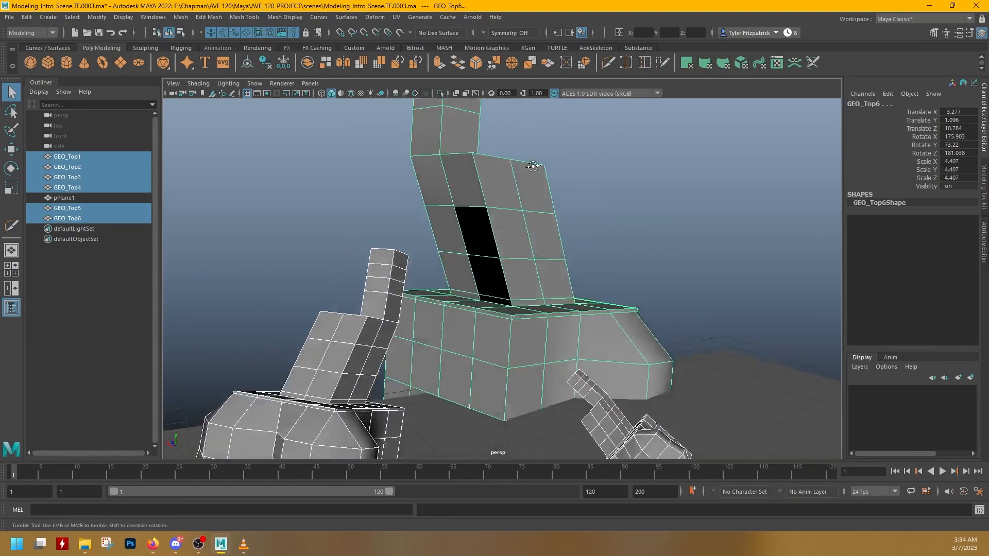
Reverse the face normals of the selected meshes and clear the selection
left_click(212, 17)
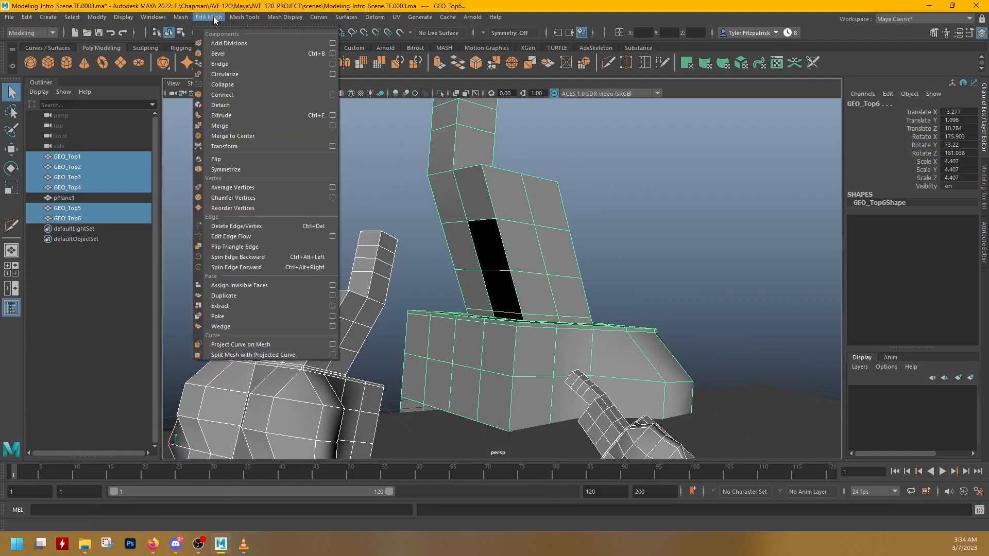
mouse_move(267, 17)
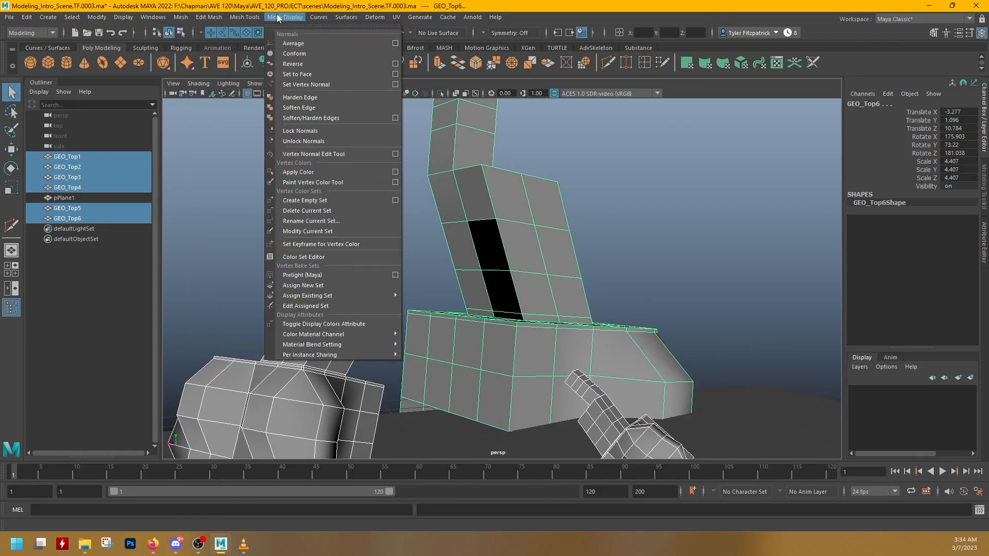
left_click(292, 63)
left_click_drag(463, 216, 685, 201, "alt")
scroll(562, 232, "down", 5)
left_click(685, 202)
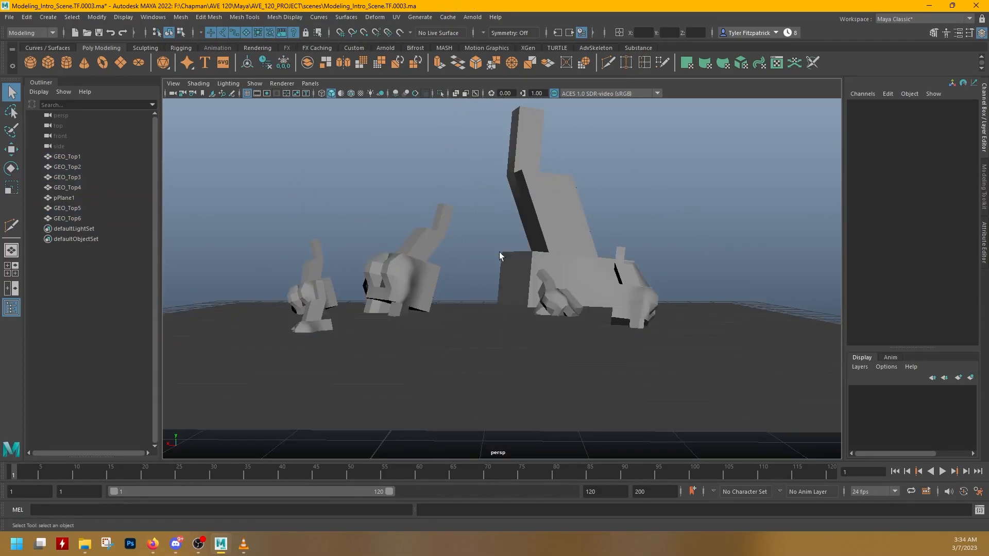
Rotate the mid-sized mesh and shift its position on the ground plane
left_click(411, 273)
key("e")
left_click_drag(430, 242, 452, 209)
key("w")
left_click_drag(415, 266, 438, 263)
Rotate the small mesh in front of the largest one to give it a different orientation
left_click(560, 293)
key("e")
left_click_drag(567, 289, 716, 258)
left_click(678, 283)
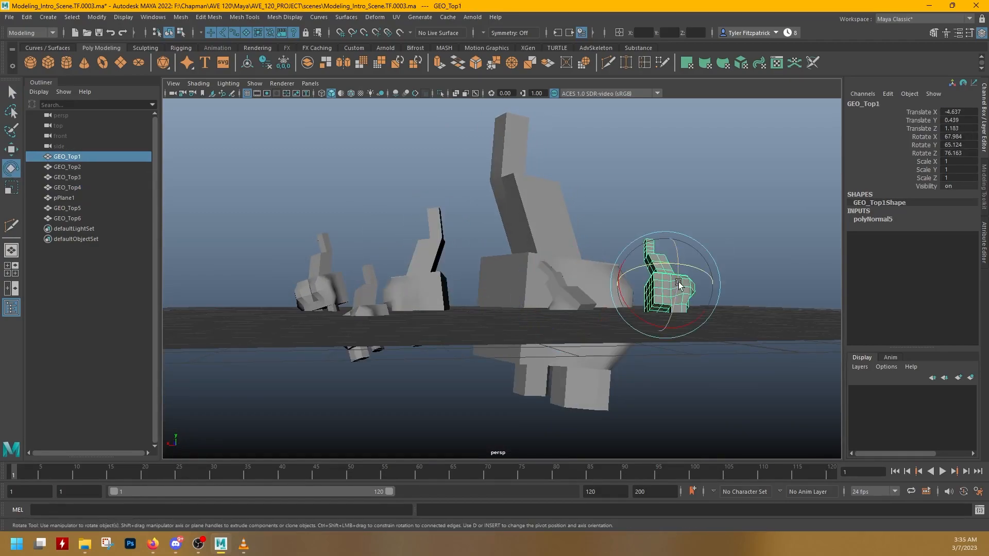
scroll(678, 283, "up", 3)
Rotate the small mesh GEO_Top3 and lower it to rest on the ground plane
left_click(269, 290)
left_click_drag(273, 289, 296, 263)
middle_click_drag(456, 248, 450, 315, "alt")
left_click_drag(450, 316, 445, 305, "alt")
key("w")
left_click_drag(275, 338, 274, 369)
left_click_drag(426, 339, 449, 343, "alt")
middle_click_drag(449, 343, 470, 282, "alt")
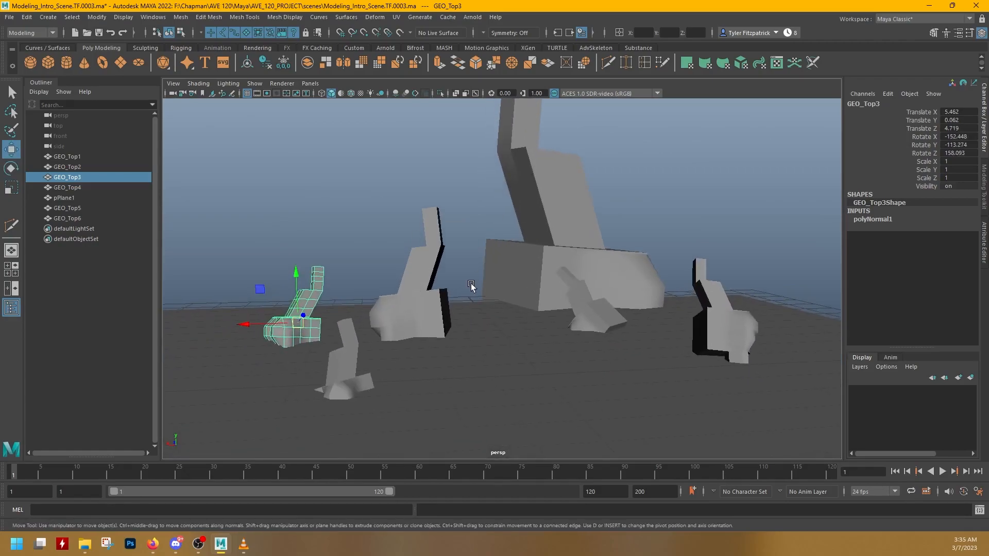
Move the ground plane back along Z to about 3.465 so it sits under all the meshes
left_click(576, 309)
left_click(537, 320)
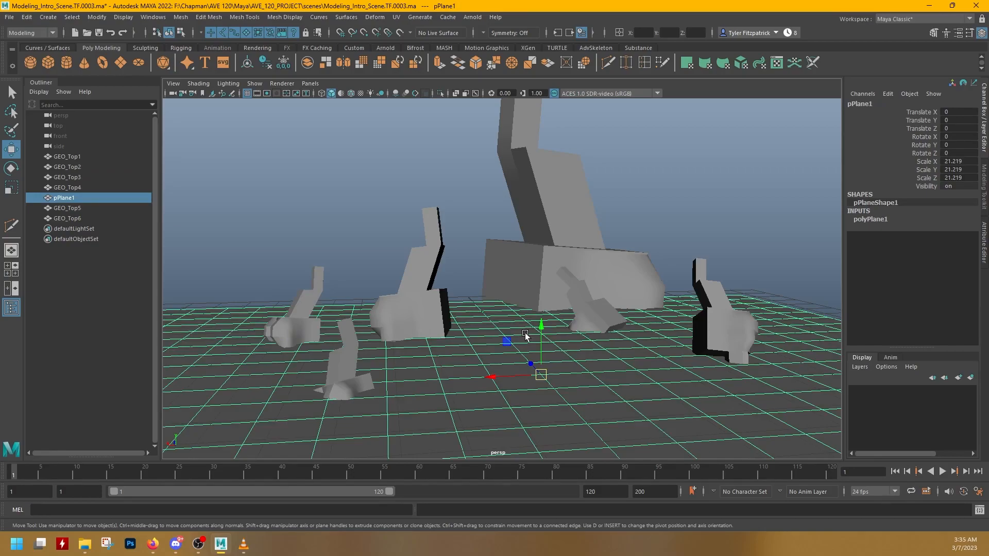
left_click_drag(435, 245, 570, 379, "alt")
middle_click_drag(592, 364, 552, 300, "alt")
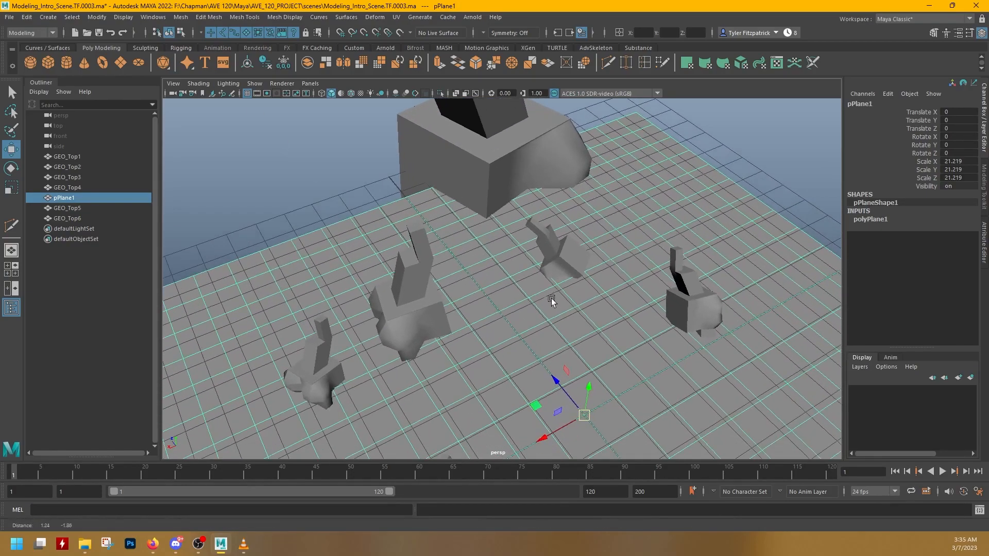
left_click_drag(554, 379, 488, 285)
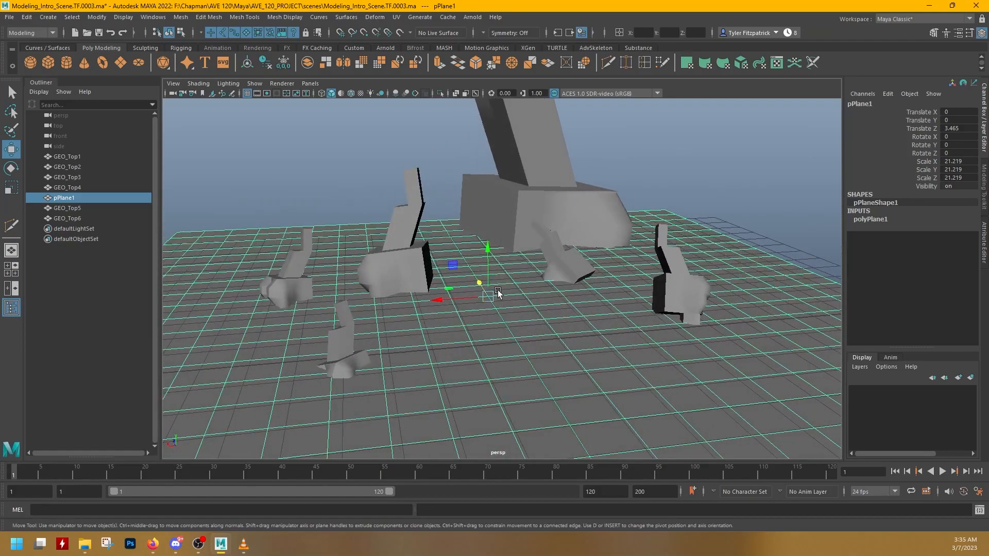
middle_click_drag(502, 283, 547, 277, "alt")
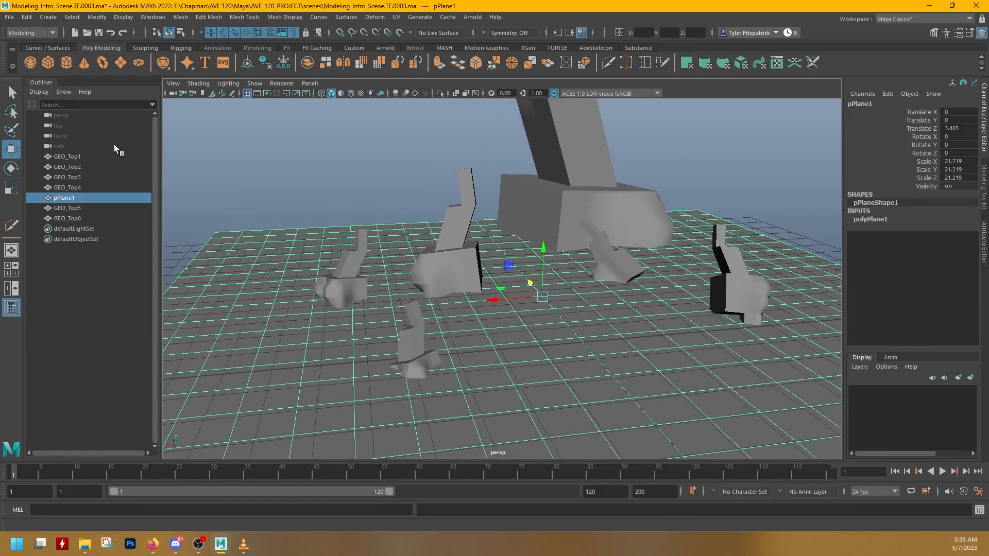
Switch the ground plane to vertex editing, turn on soft selection, and return to object mode
right_click_drag(564, 311, 530, 261)
left_click_drag(679, 283, 677, 256, "alt")
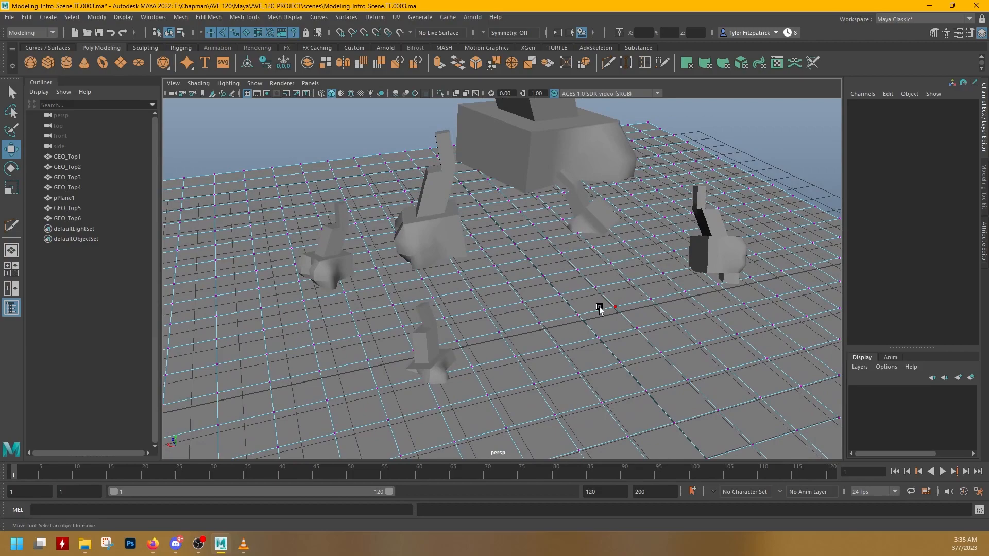
key("b")
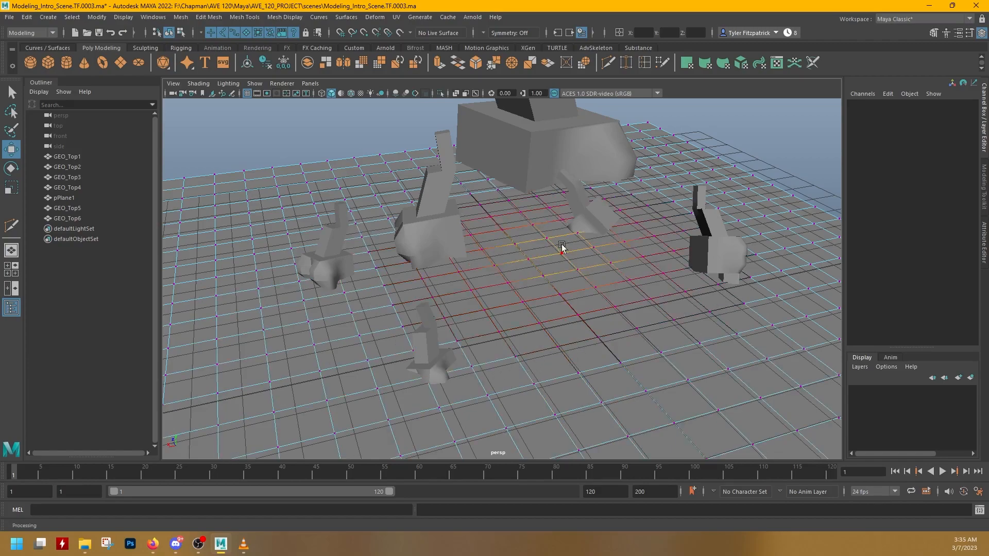
left_click(635, 327)
left_click_drag(810, 122, 574, 207, "alt")
left_click_drag(581, 257, 604, 201, "alt")
key("F8")
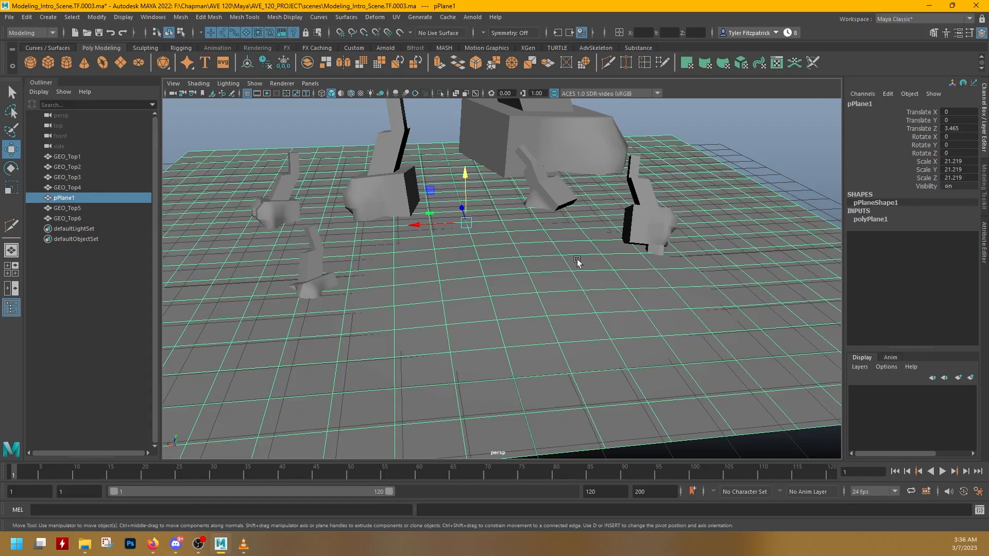
Raise several of the ground plane's vertices with soft selection to form hills behind the meshes
right_click(578, 262)
right_click_drag(533, 260, 532, 260)
middle_click_drag(535, 265, 569, 329, "alt")
left_click_drag(569, 329, 616, 281, "alt")
left_click(629, 254)
left_click_drag(624, 217, 625, 202)
left_click(652, 201)
left_click_drag(655, 170, 654, 135)
left_click(342, 200)
left_click_drag(336, 159, 332, 125)
Raise soft-selected vertices along the side and front corner of the ground plane into further hills
middle_click_drag(433, 253, 436, 245, "alt")
left_click_drag(436, 244, 287, 236, "alt")
left_click(264, 230)
left_click_drag(260, 177, 251, 146)
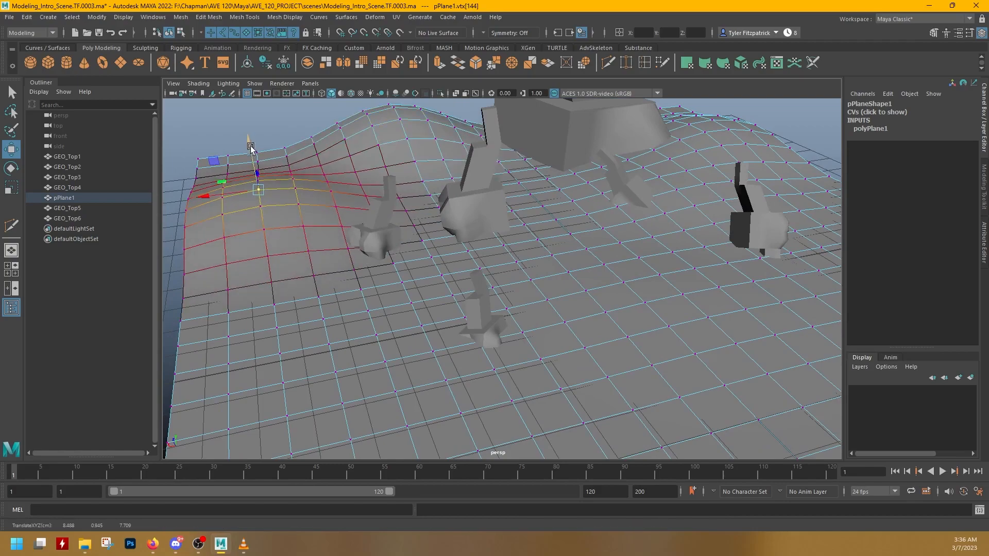
left_click(335, 371)
left_click_drag(328, 340, 532, 256)
Lower soft-selected vertices near the front edge of the ground plane to form a shallow dip
left_click(531, 281)
left_click_drag(603, 300, 582, 294, "alt")
left_click(590, 277)
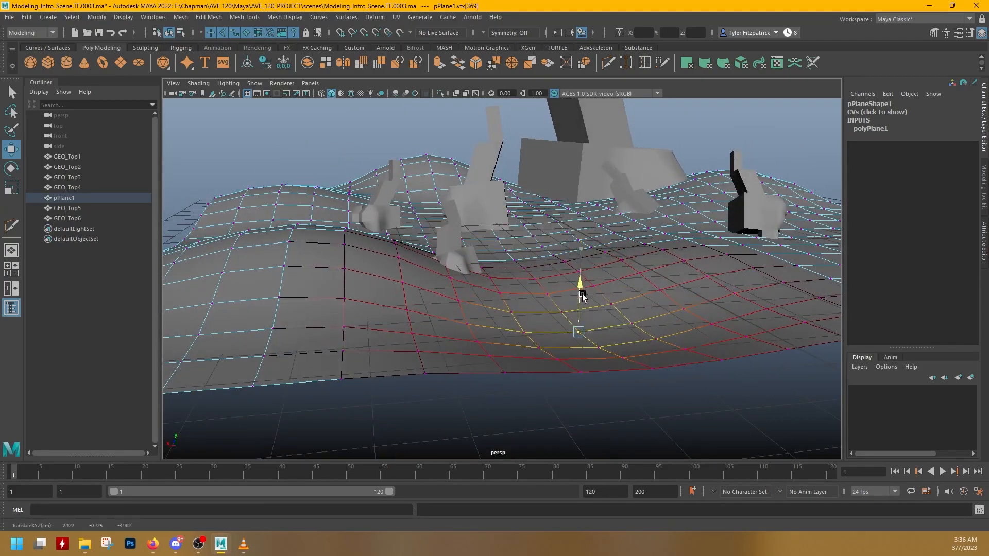
left_click(619, 357)
left_click_drag(623, 331, 624, 345)
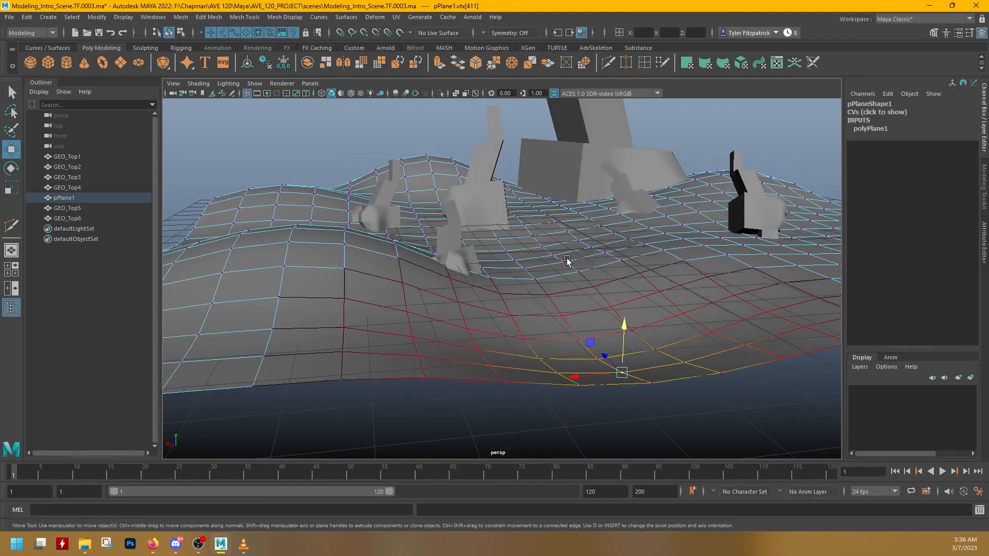
Lower soft-selected vertices in the middle of the ground and beside the single mesh at its side
left_click(566, 261)
left_click_drag(565, 233, 567, 252)
left_click_drag(613, 279, 588, 275, "alt")
left_click(768, 236)
left_click_drag(773, 206, 775, 219)
left_click_drag(744, 273, 668, 286, "alt")
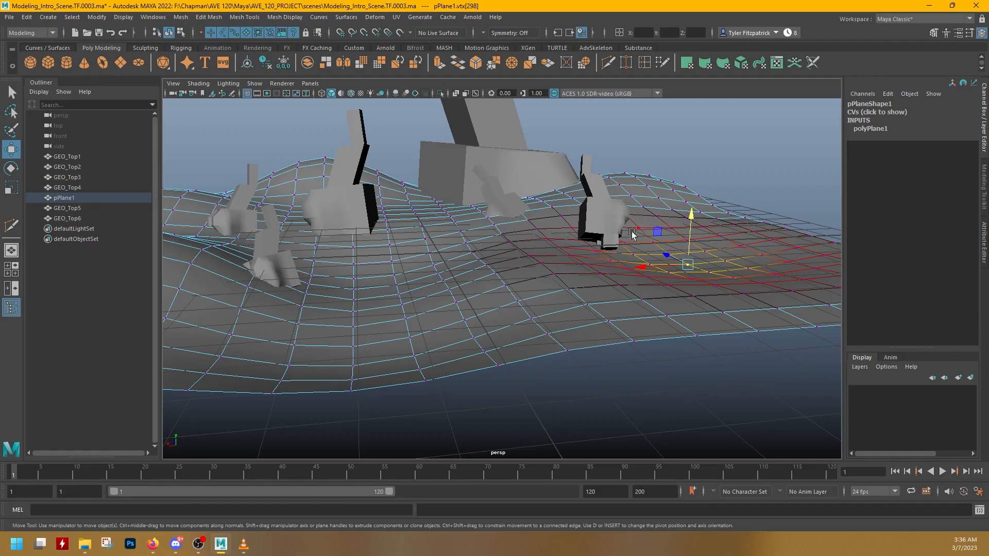
Adjust the soft-selection falloff and raise both back corners of the ground into taller hills
key("b")
left_click_drag(599, 201, 656, 143)
left_click(651, 134)
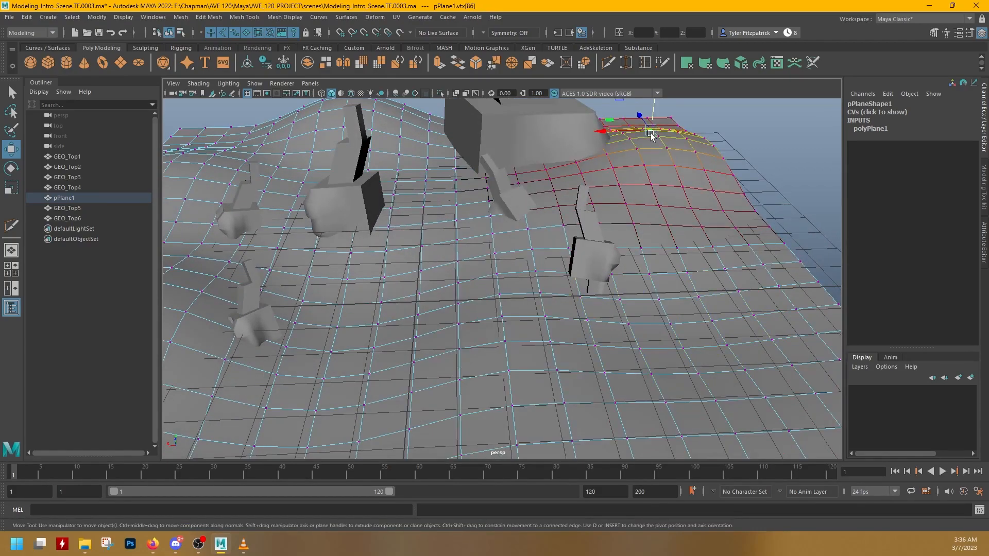
left_click_drag(656, 106, 659, 54)
left_click_drag(625, 168, 484, 274, "alt")
left_click(426, 256)
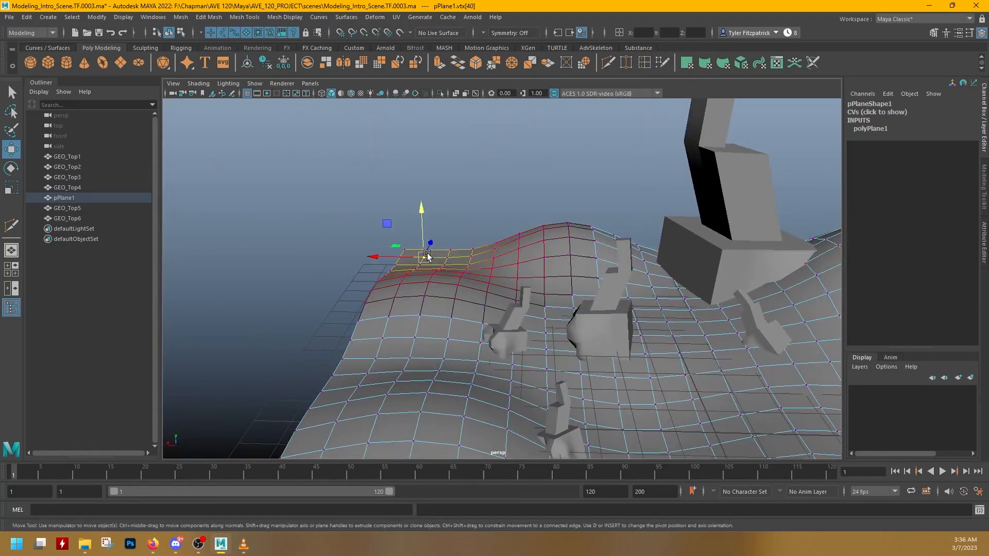
left_click_drag(419, 214, 489, 192)
left_click_drag(588, 252, 527, 256, "alt")
Adjust the soft-selection falloff and lower another vertex of the ground surface
key("b")
left_click(593, 283)
left_click(581, 228)
left_click_drag(586, 203, 589, 219)
Duplicate the largest mesh beside the original and rotate the copy to form a clustered tower
left_click(610, 237)
mouse_move(570, 173)
left_mouse_down("shift")
mouse_move(509, 174)
mouse_move(599, 183)
left_mouse_up("shift")
key("e")
middle_click_drag(639, 230, 610, 332, "alt")
left_click_drag(558, 263, 560, 241)
left_click_drag(590, 278, 436, 288, "alt")
Rotate and move a mid-sized mesh copy to build up the cluster around the tall formation
left_click(486, 332)
key("w")
key("e")
key("w")
key("e")
left_click_drag(437, 288, 461, 288)
key("w")
key("e")
key("w")
left_click_drag(461, 287, 465, 201)
key("e")
key("w")
key("Delete")
Place a mesh copy scaled to 2.27 near the hill beside the cluster and rotate it
left_click_drag(496, 295, 471, 172, "alt")
left_click(530, 272)
key("r")
key("w")
key("e")
key("w")
left_click_drag(495, 318, 477, 319, "alt")
key("e")
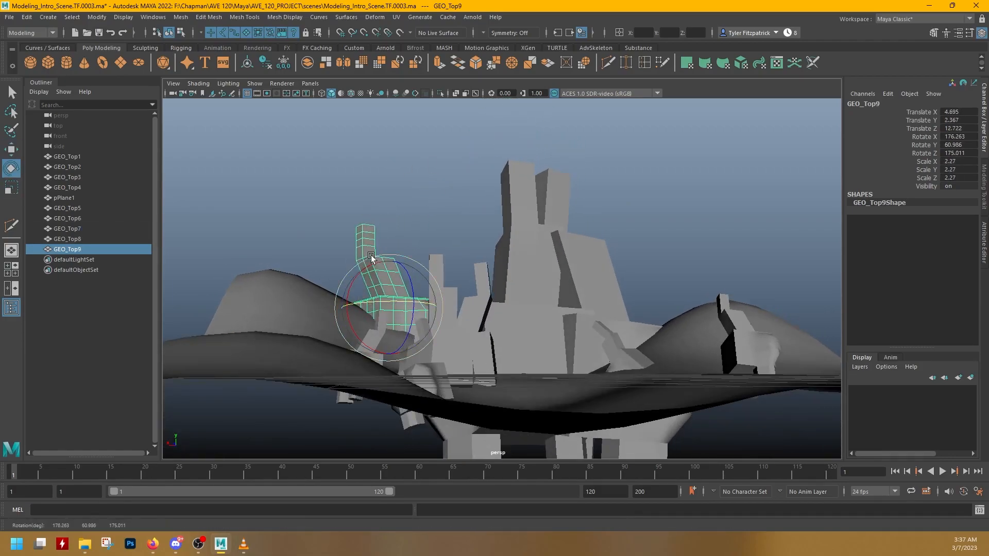
Clear the selection, hide the viewport grid and inspect the finished landscape from several angles
left_click(642, 269)
left_click_drag(642, 269, 634, 326, "alt")
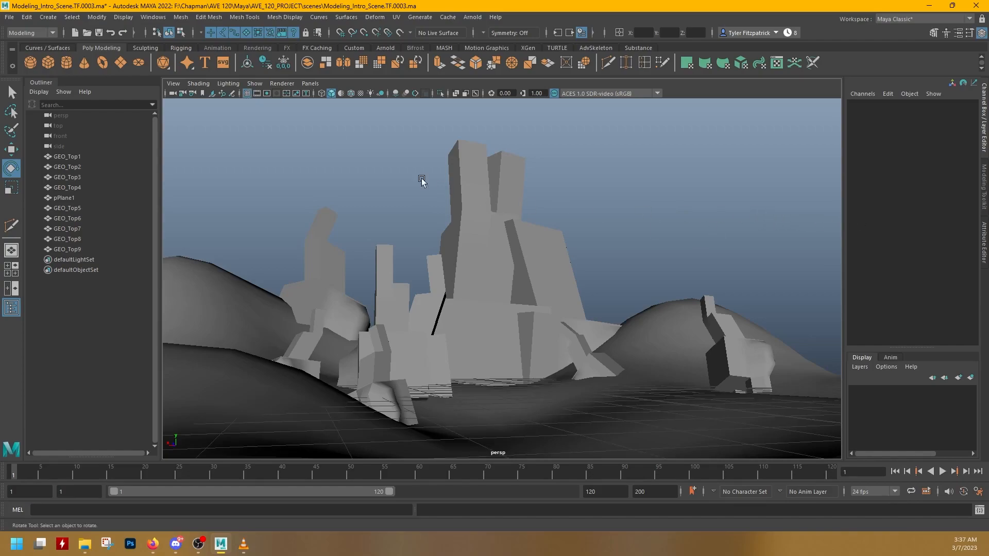
left_click(249, 94)
left_click_drag(551, 194, 570, 291, "alt")
middle_click_drag(569, 292, 565, 187, "alt")
left_click_drag(564, 187, 515, 308, "alt")
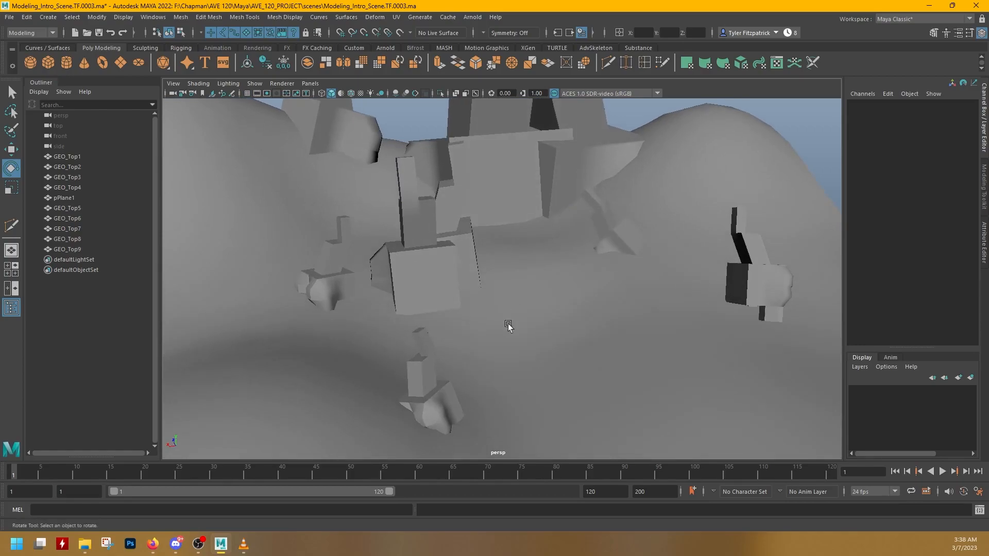
left_click_drag(579, 354, 580, 415, "alt")
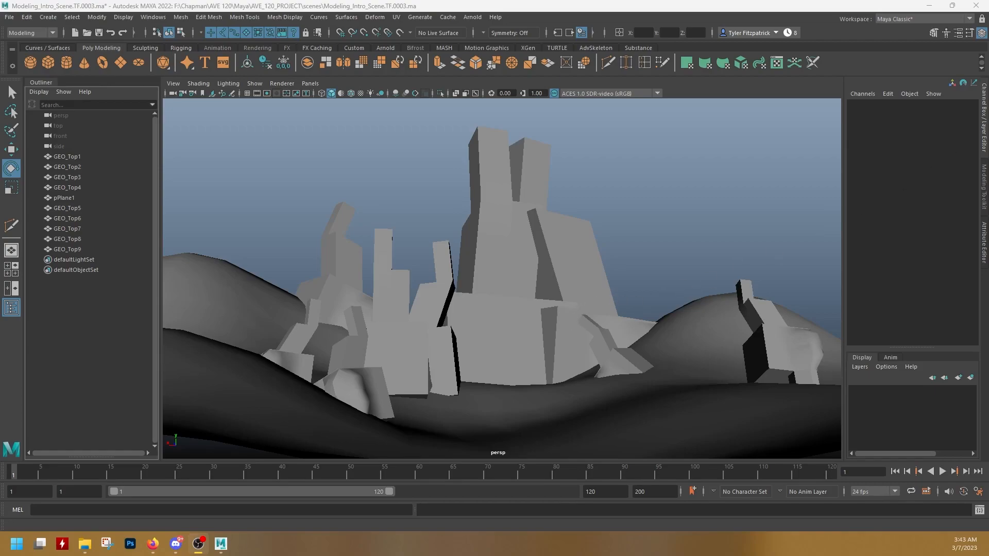
Bring up the skull_no_teeth folder beside the AVE_120_PROJECT folder and open the project's assets folder
left_click_drag(988, 77, 433, 75)
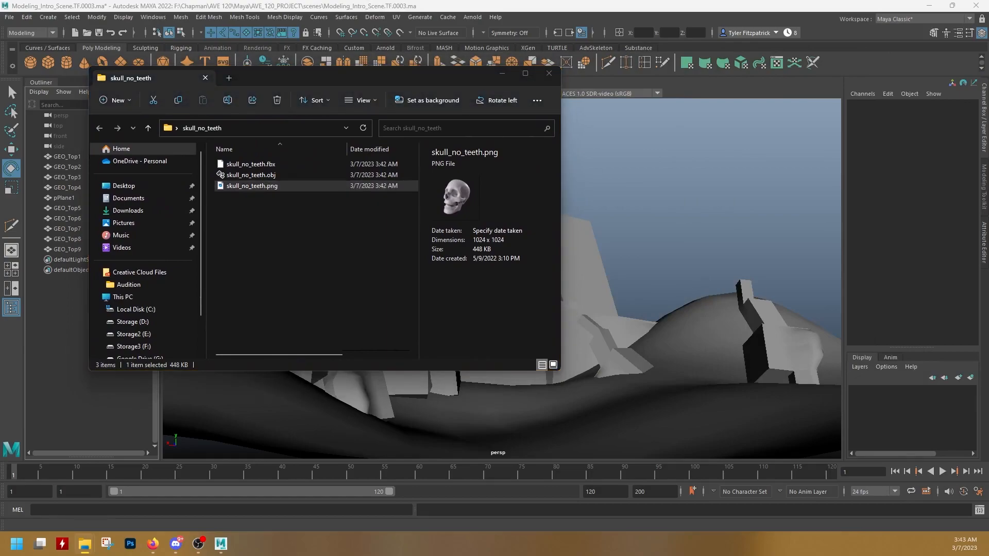
left_click(264, 164)
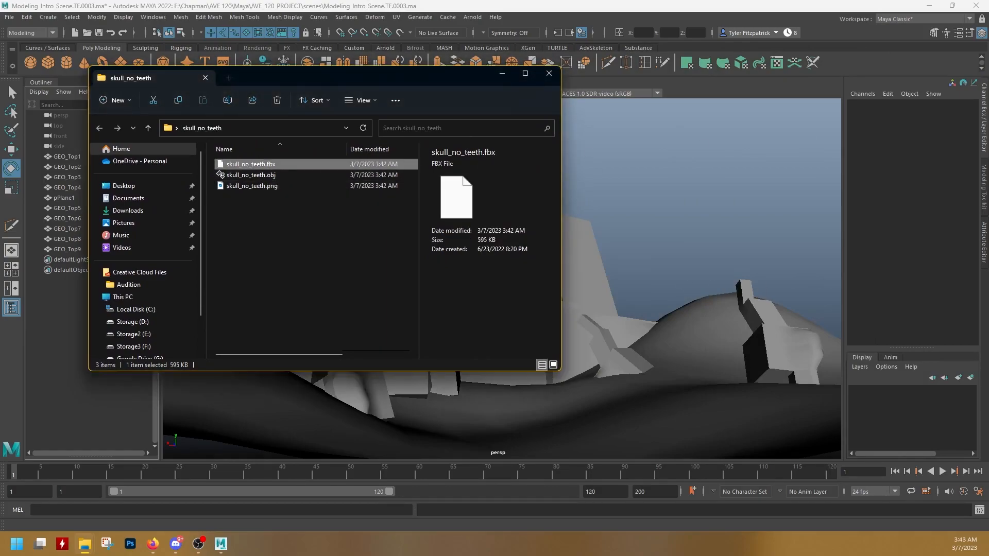
left_click_drag(988, 206, 753, 66)
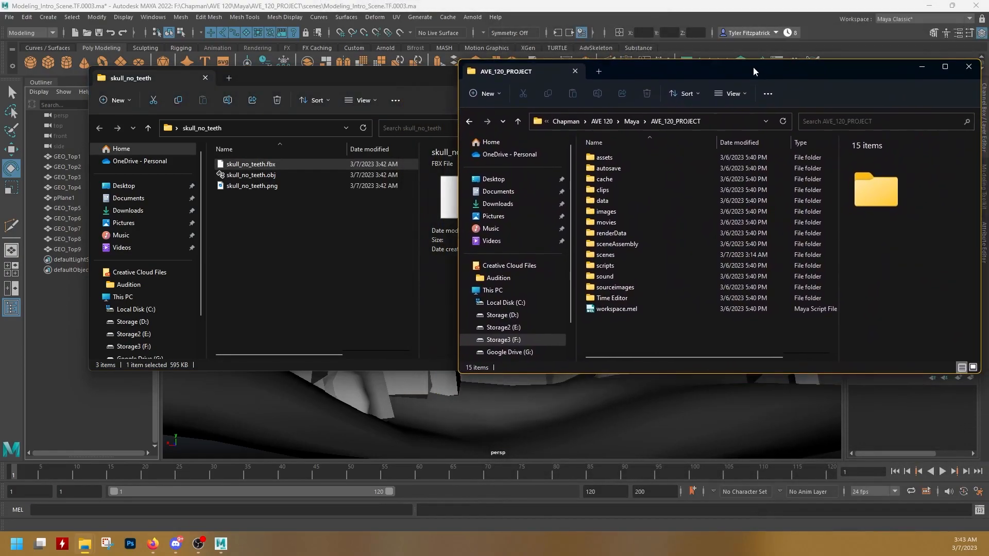
left_click(608, 157)
left_click(348, 236)
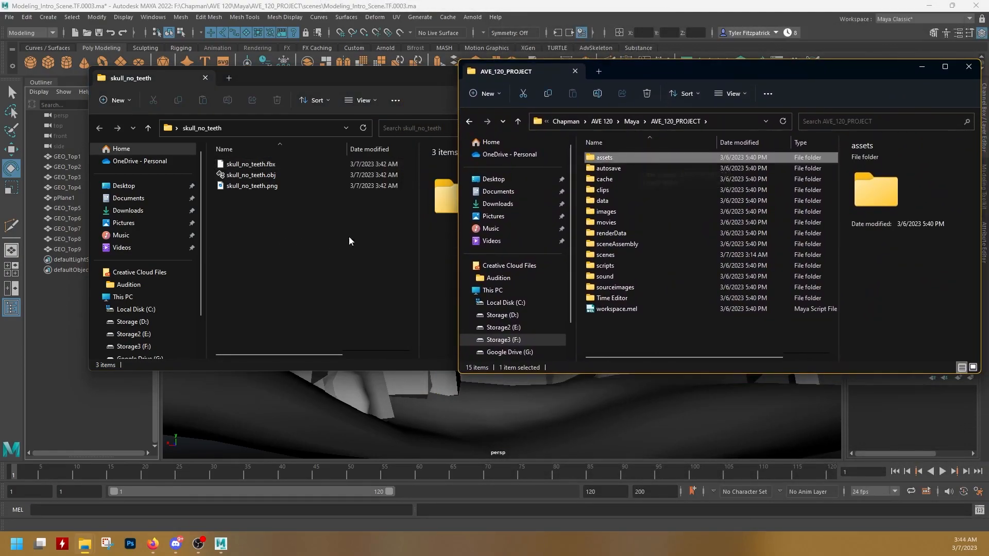
double_click(620, 159)
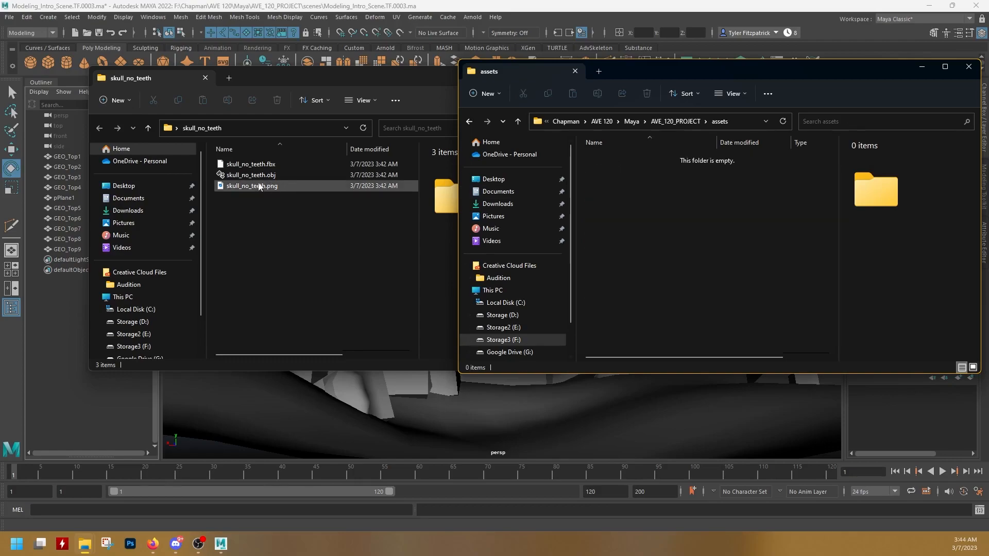
Copy skull_no_teeth.fbx and skull_no_teeth.obj into the project's assets folder and put both folder windows away
left_click_drag(253, 165, 695, 217)
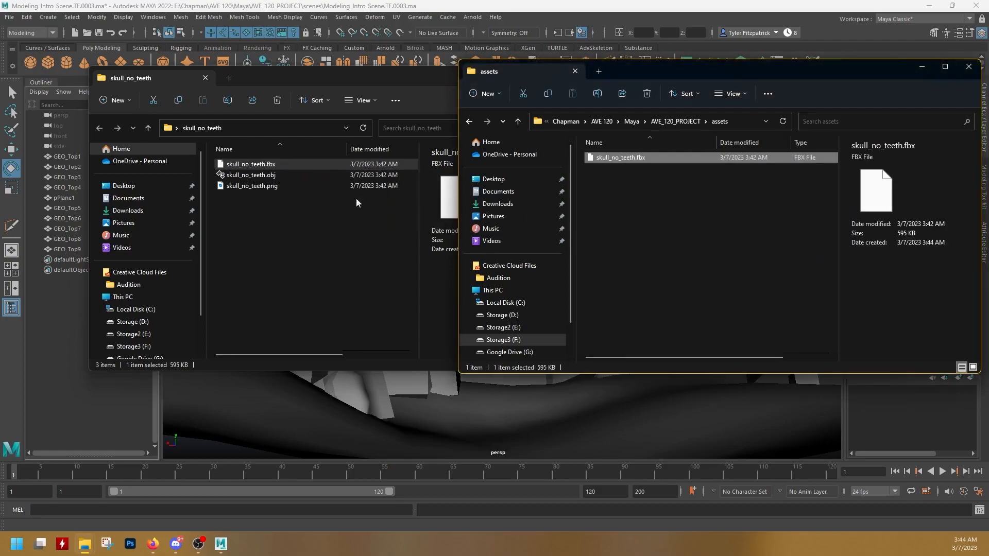
left_click_drag(242, 179, 655, 226)
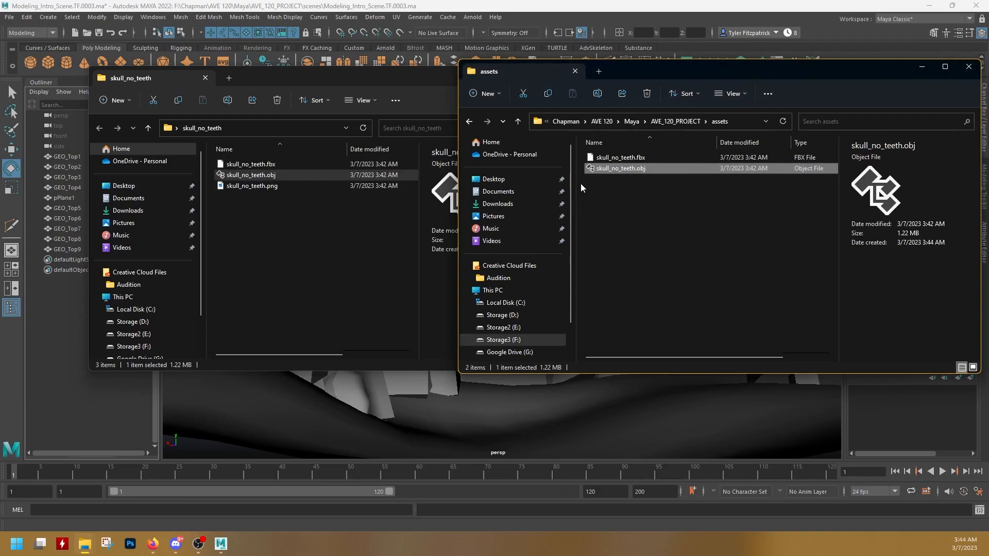
left_click(411, 75)
left_click(580, 72)
left_click(580, 71)
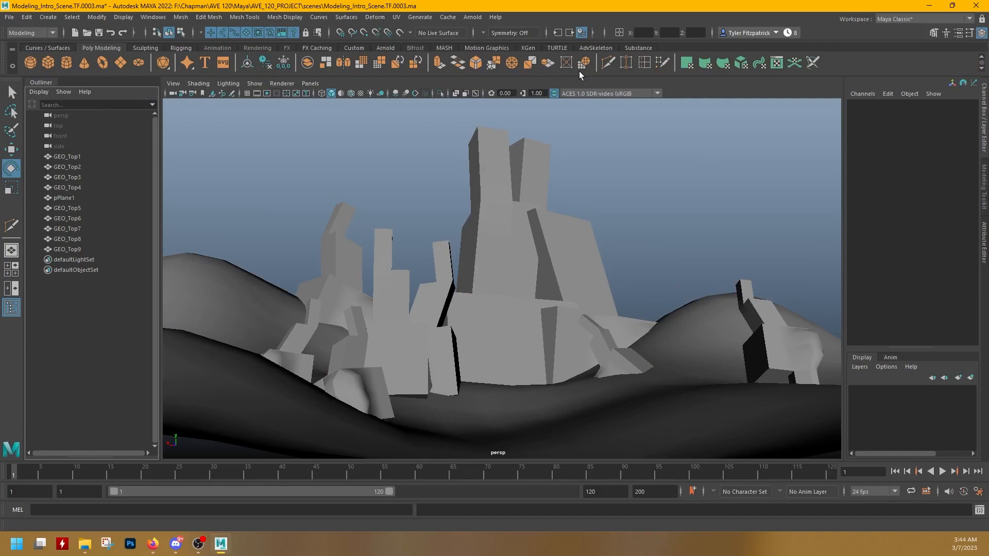
Start a file import and enlarge the dialog and its options area so the import options are fully readable
left_click(10, 17)
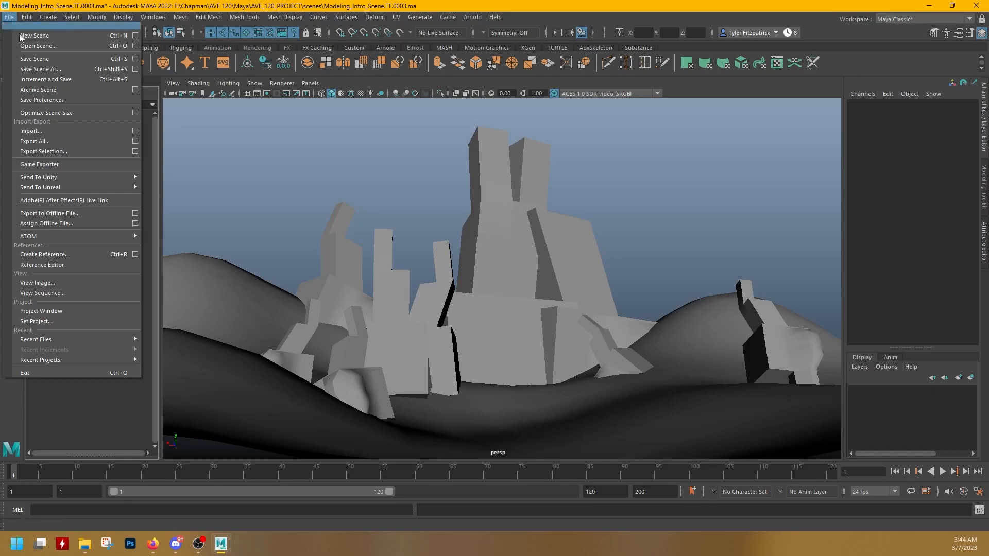
left_click(32, 131)
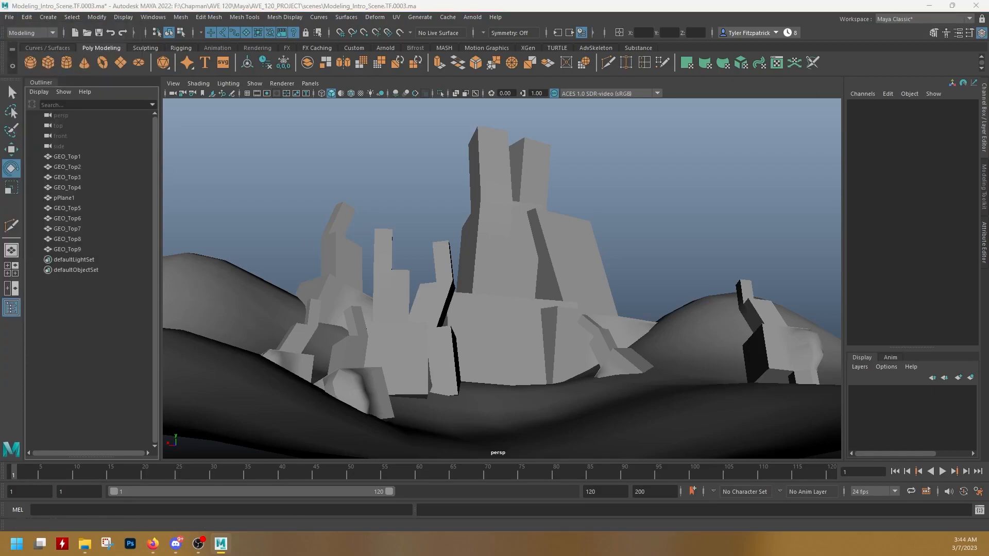
left_click_drag(522, 360, 409, 92)
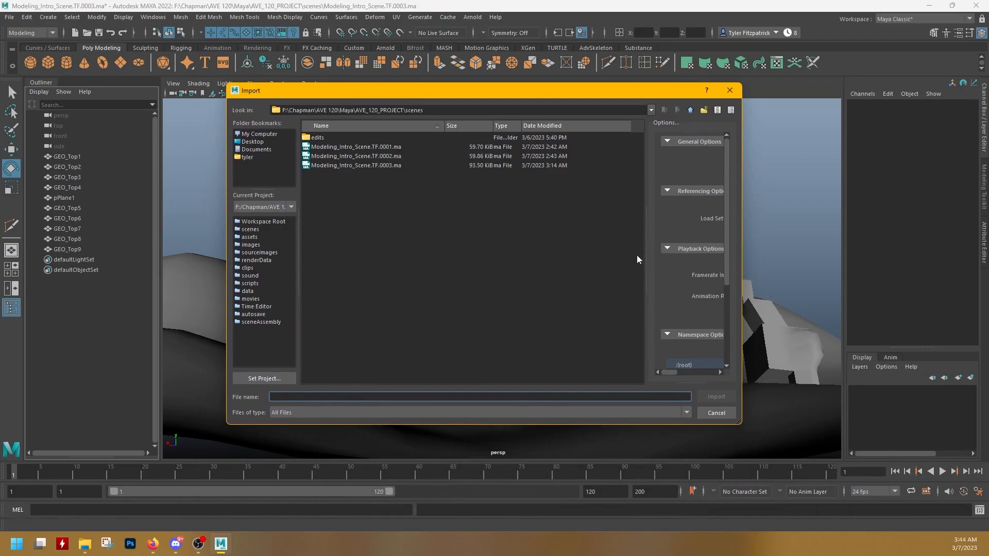
left_click_drag(648, 233, 611, 232)
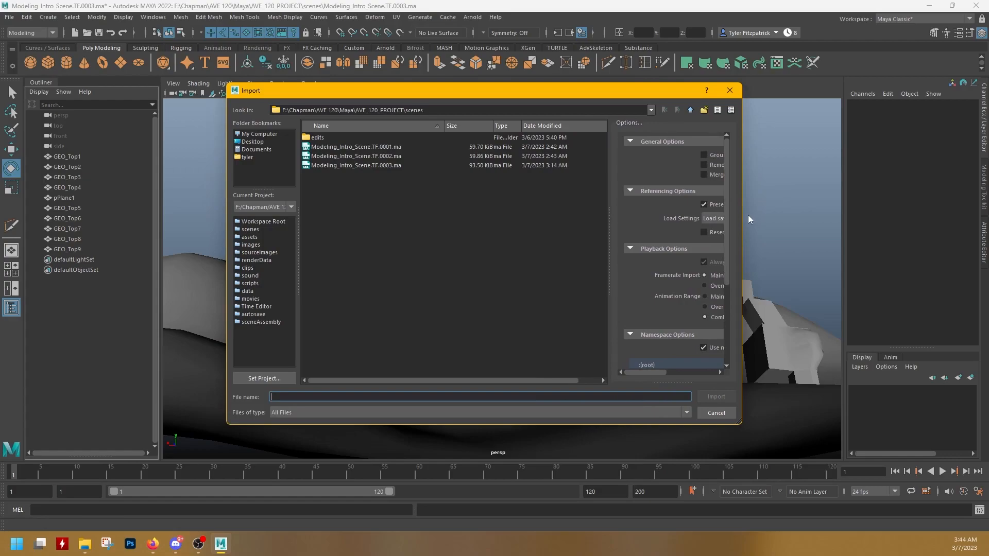
left_click_drag(742, 219, 862, 219)
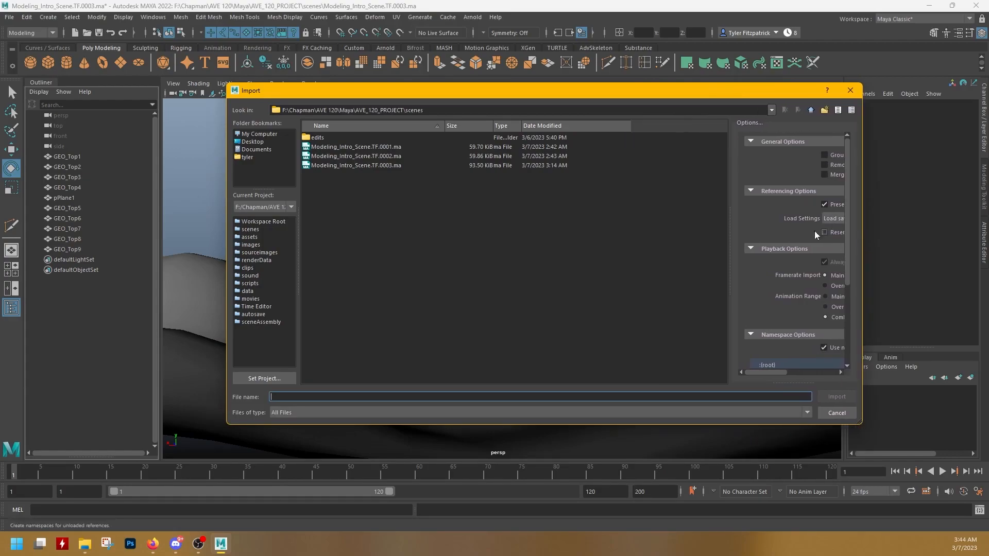
left_click_drag(730, 224, 611, 231)
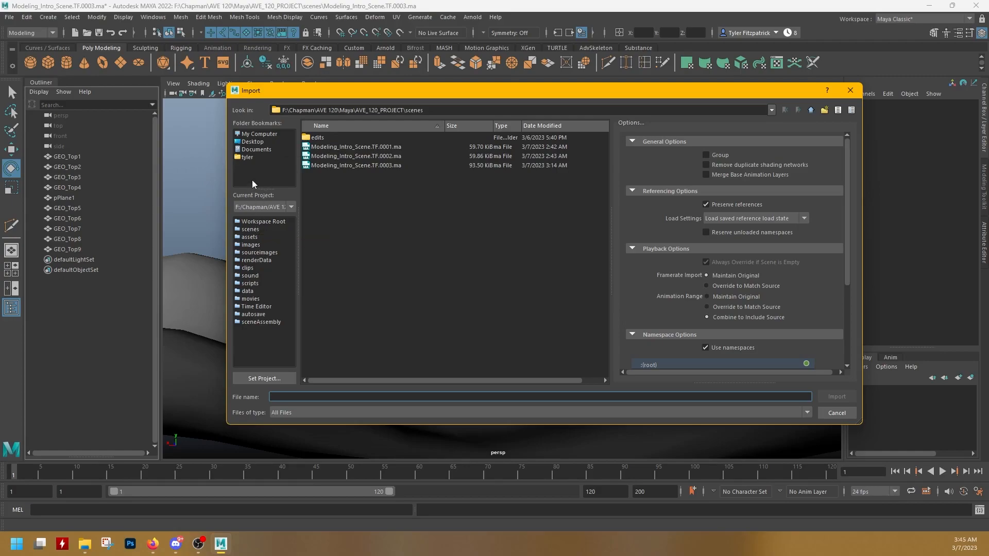
Import skull_no_teeth.fbx from the project's assets folder into the scene
left_click(250, 237)
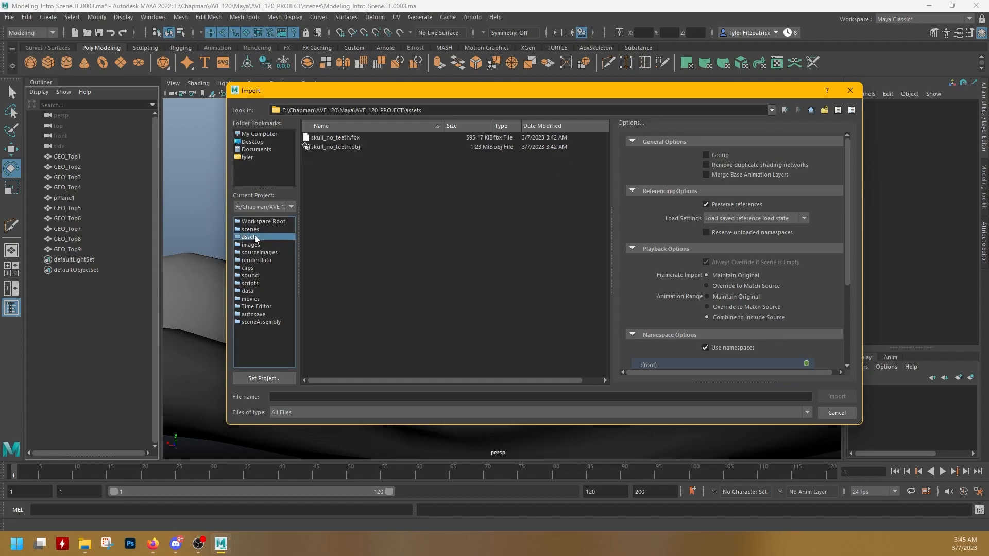
left_click(350, 137)
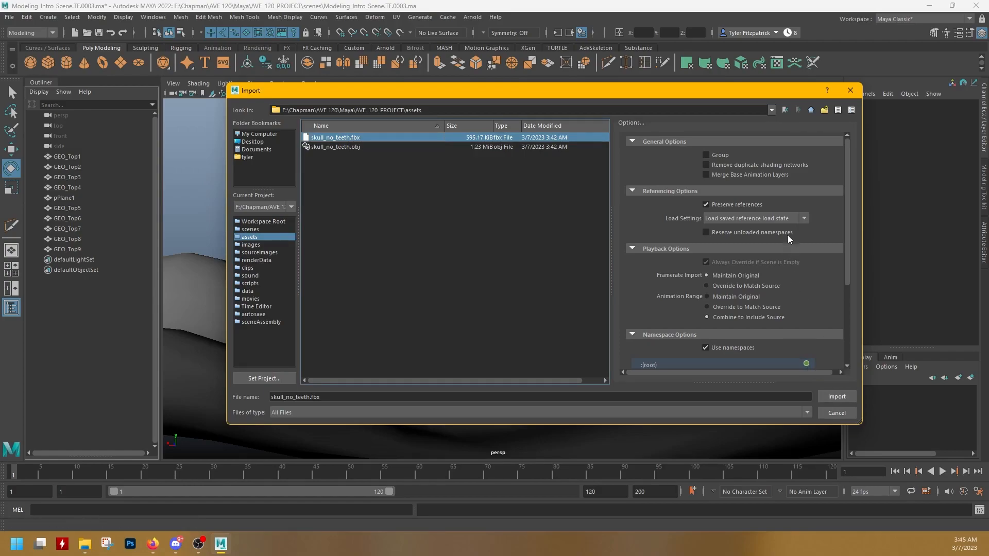
left_click(837, 396)
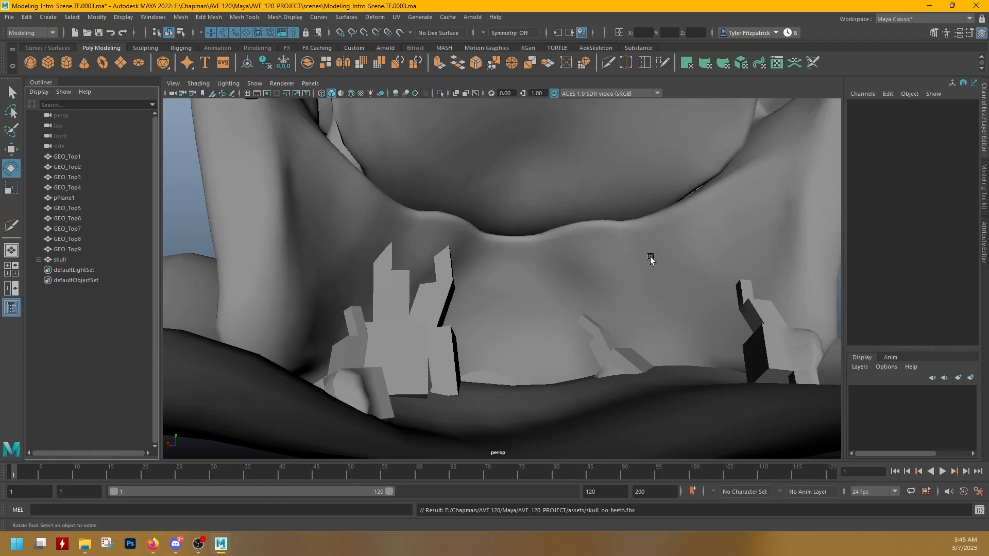
Rotate the imported skull to 134.824 in Y and scale it uniformly to 0.288 to fit the landscape
scroll(641, 255, "down", 10)
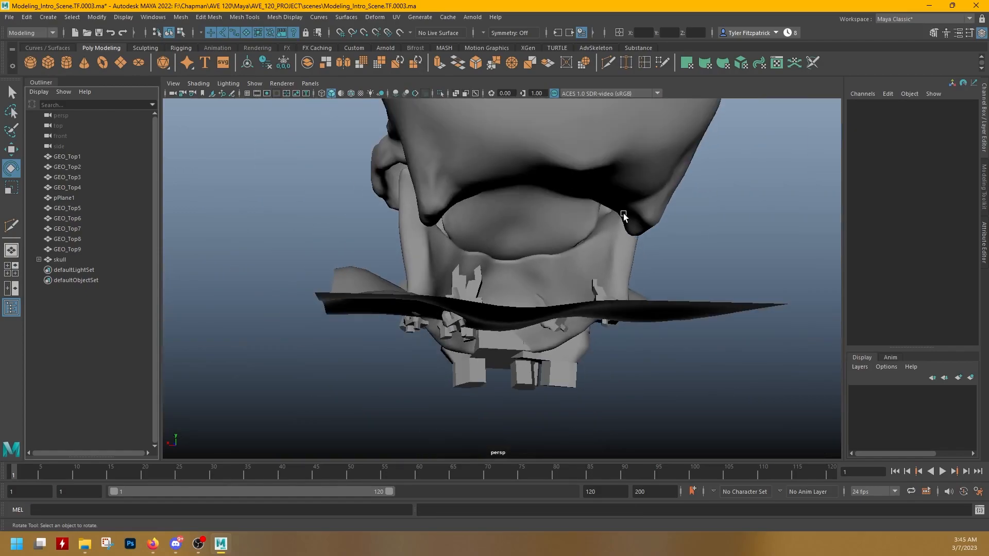
middle_click_drag(623, 213, 617, 305, "alt")
left_click_drag(536, 229, 543, 261, "alt")
left_click(542, 261)
left_click_drag(476, 293, 170, 404, "alt")
key("r")
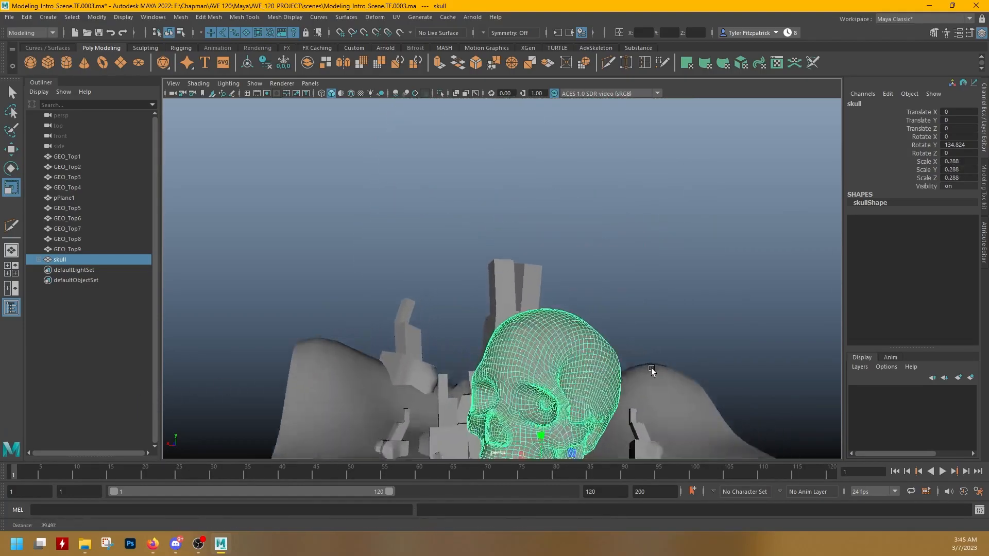
Examine the scaled skull's size against the ground and rock formations from several angles and distances
middle_click_drag(622, 371, 665, 216, "alt")
left_click_drag(665, 216, 532, 258, "alt")
right_click_drag(532, 258, 539, 268, "alt")
middle_click_drag(539, 268, 538, 242, "alt")
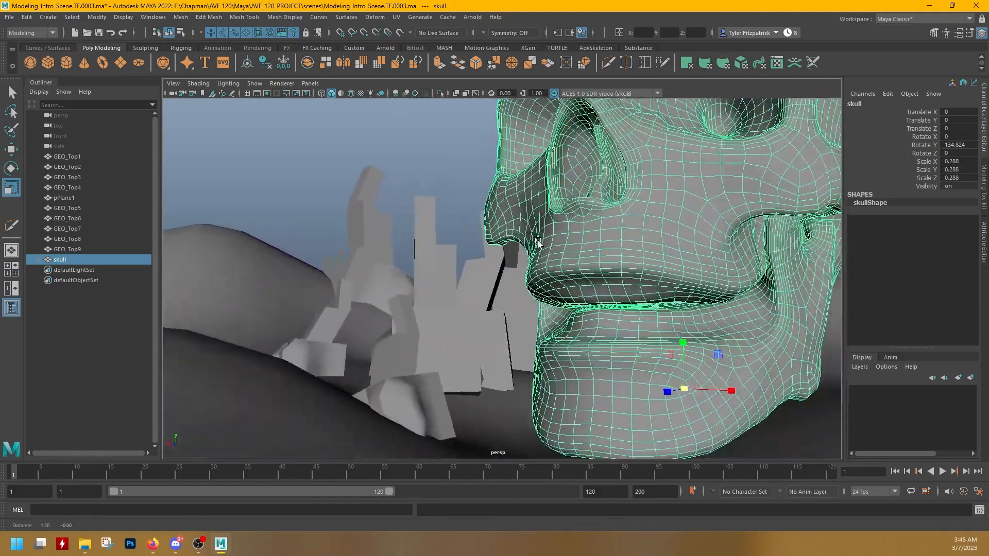
left_click_drag(538, 242, 502, 253, "alt")
right_click_drag(501, 254, 515, 244, "alt")
left_click_drag(515, 245, 514, 242, "alt")
right_click_drag(574, 270, 540, 215, "alt")
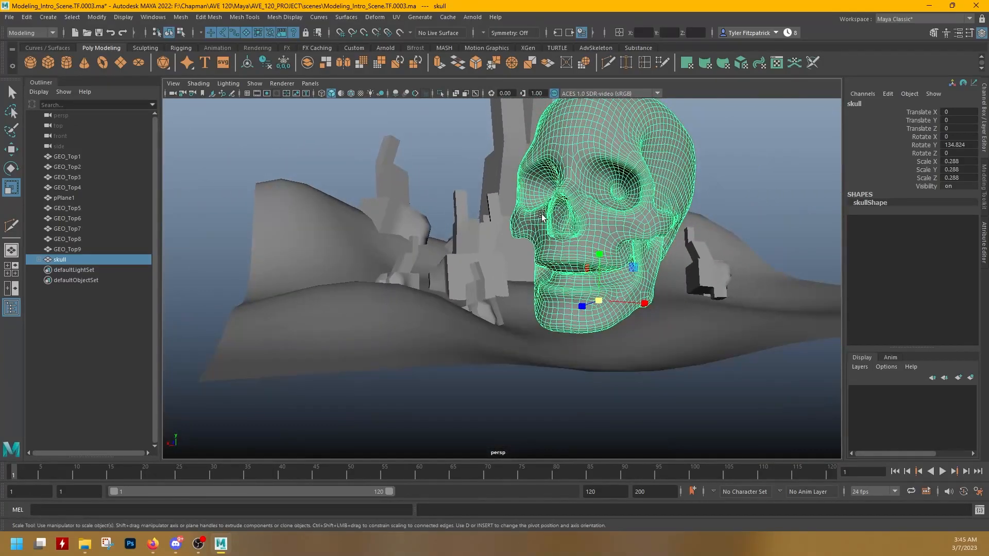
middle_click_drag(539, 215, 507, 320, "alt")
left_click_drag(507, 321, 488, 331, "alt")
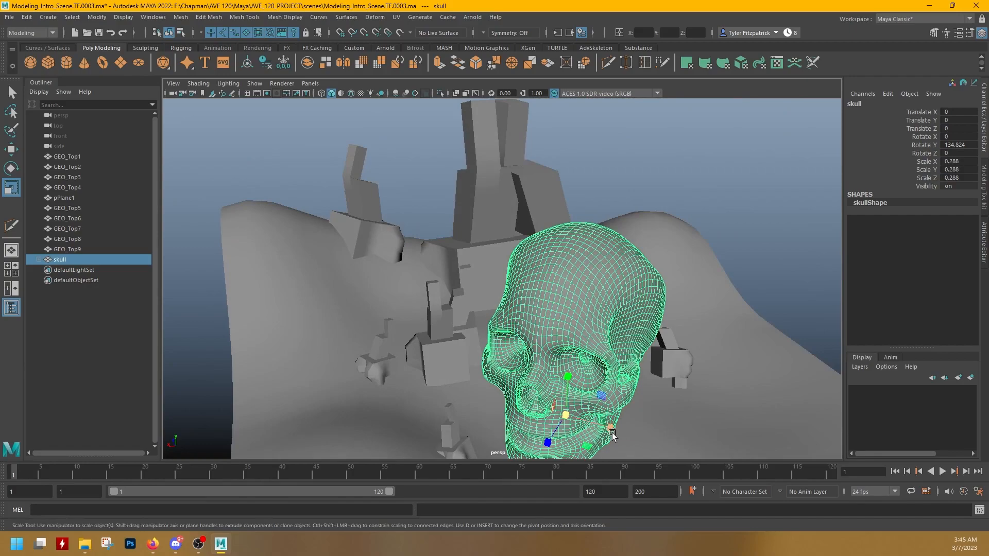
Move the skull to the rock on the hill at X -7.211, Z 7.564 and tilt it back to -25.709 in X
key("w")
left_click_drag(567, 416, 665, 248)
key("e")
mouse_move(641, 299)
left_mouse_down()
mouse_move(634, 293)
mouse_move(644, 285)
left_mouse_up()
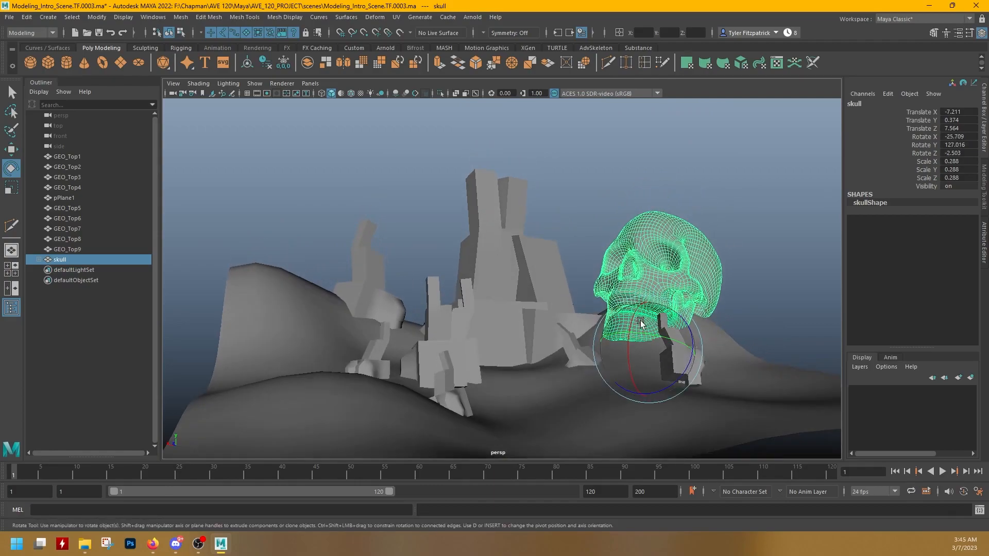
Move the skull between the rock clusters in front of the tall towers and sink its jaw partly into the ground
key("w")
left_click_drag(647, 351, 561, 379)
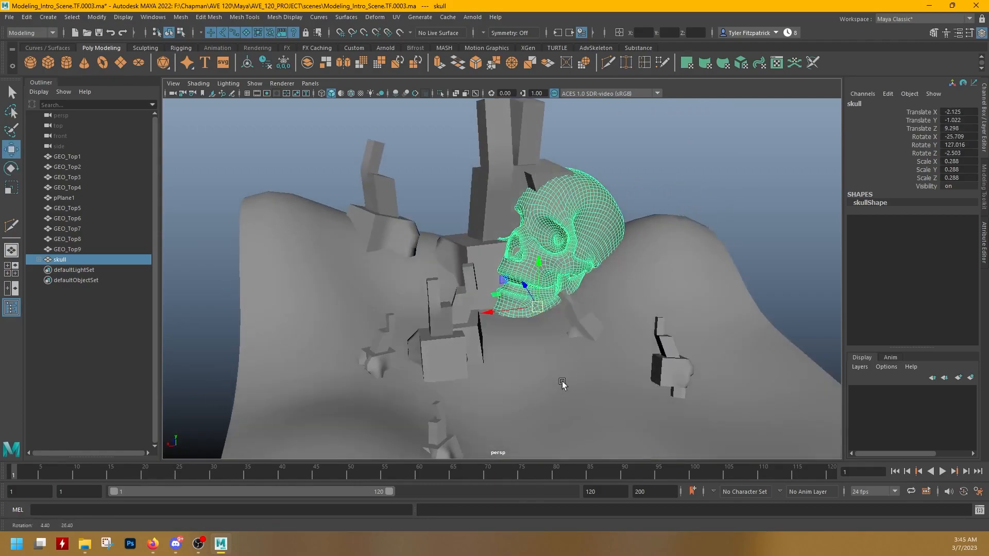
left_click_drag(536, 287, 582, 319)
key("e")
key("w")
left_click_drag(555, 369, 539, 387)
left_click_drag(525, 287, 576, 258)
Clear the selection and inspect the half-buried skull within the landscape from a lower, closer view
left_click(598, 247)
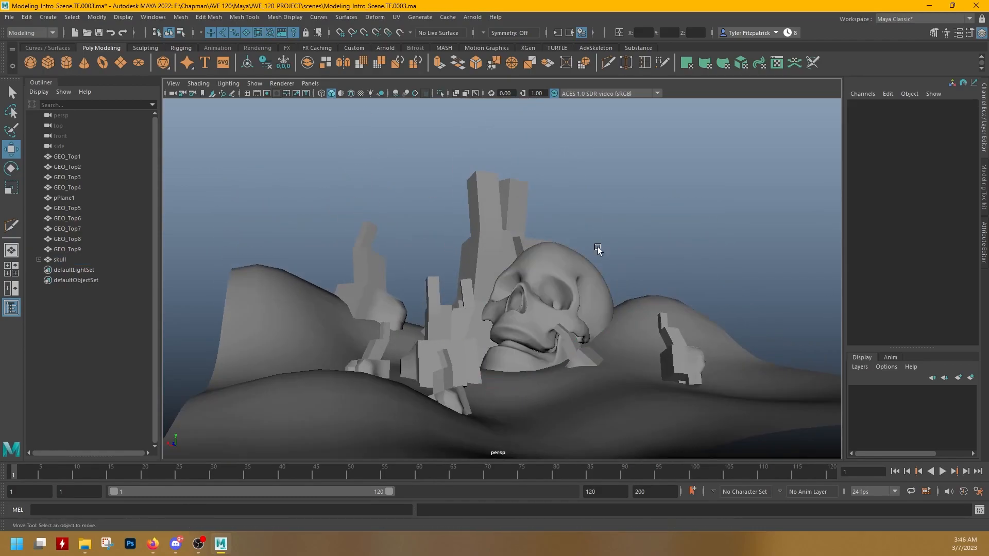
middle_click_drag(597, 247, 596, 226, "alt")
right_click_drag(595, 225, 682, 237, "alt")
middle_click_drag(682, 236, 673, 214, "alt")
right_click_drag(674, 214, 700, 216, "alt")
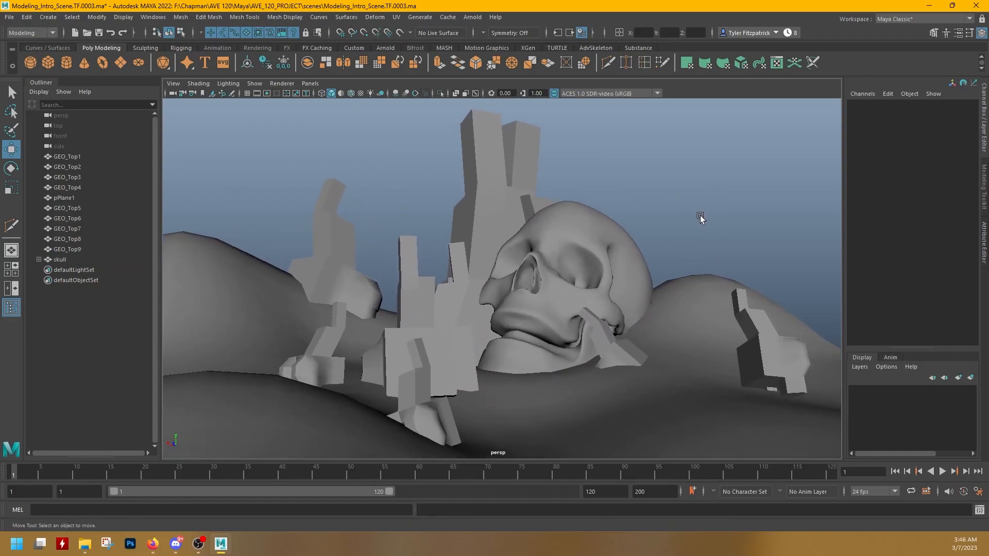
middle_click_drag(700, 216, 692, 207, "alt")
left_click_drag(692, 209, 689, 196, "alt")
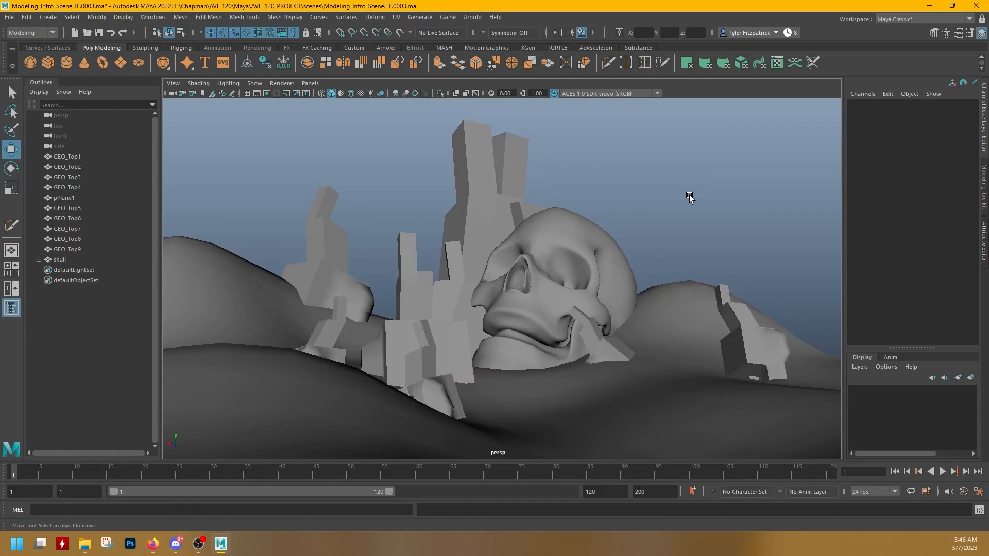
Group all the rock meshes, the ground plane and the skull together and rename the group Env
left_click_drag(819, 437, 243, 93)
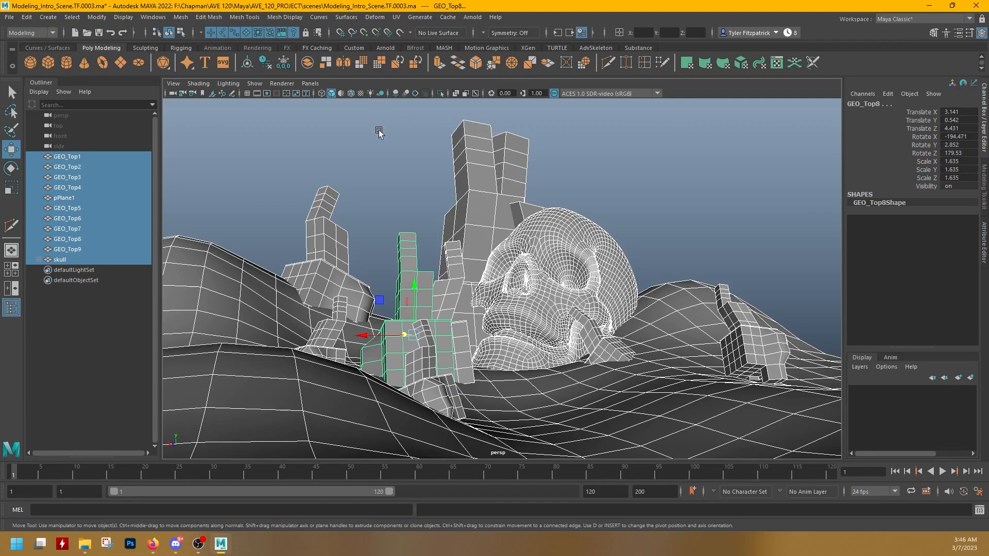
key("ctrl+g")
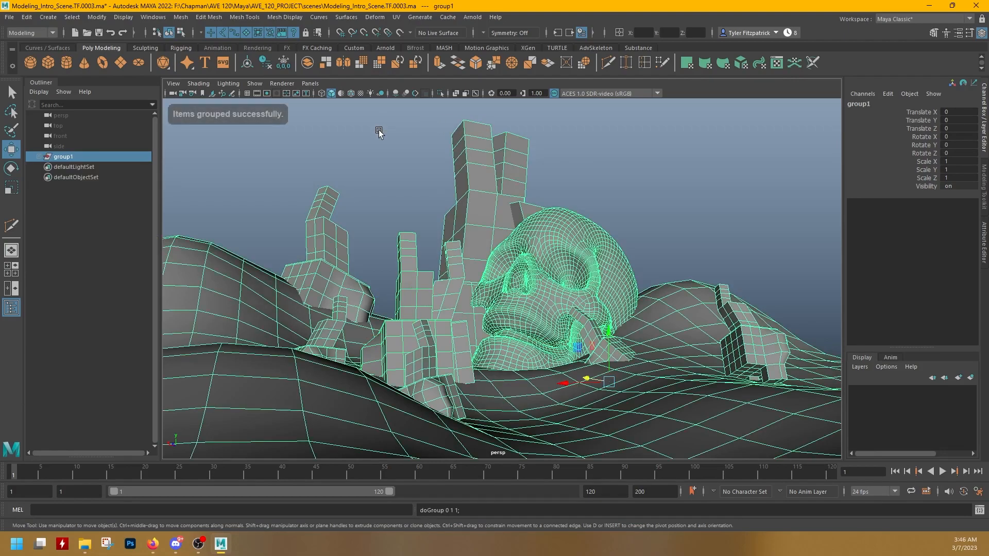
double_click(68, 156)
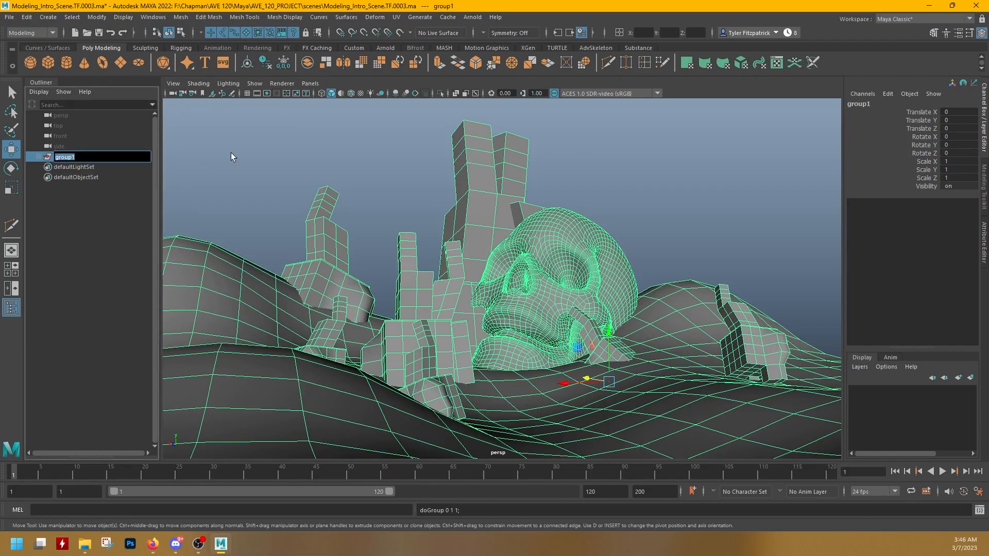
type("Env")
key("Return")
left_click(217, 147)
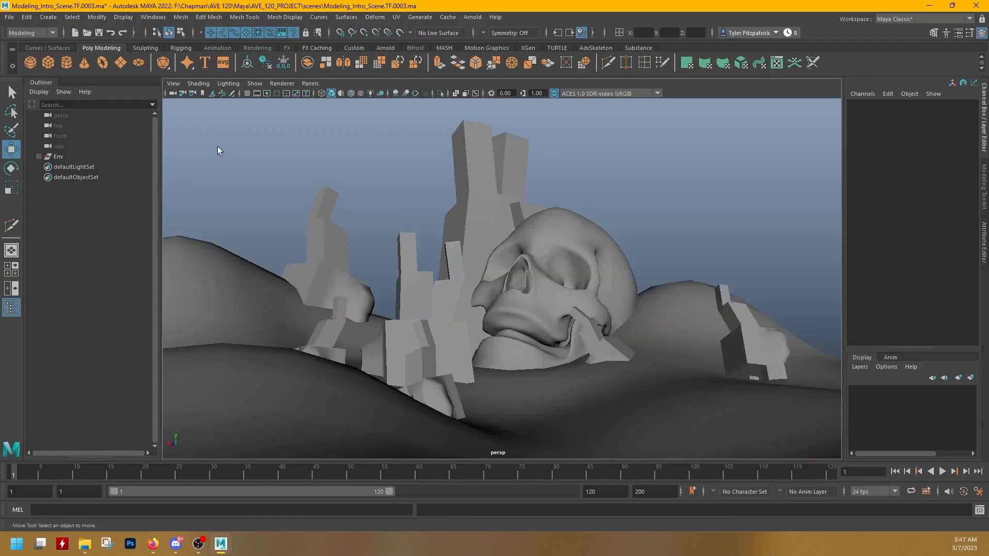
Select the Env group to check which objects it contains, and clear the selection
key("ctrl+z")
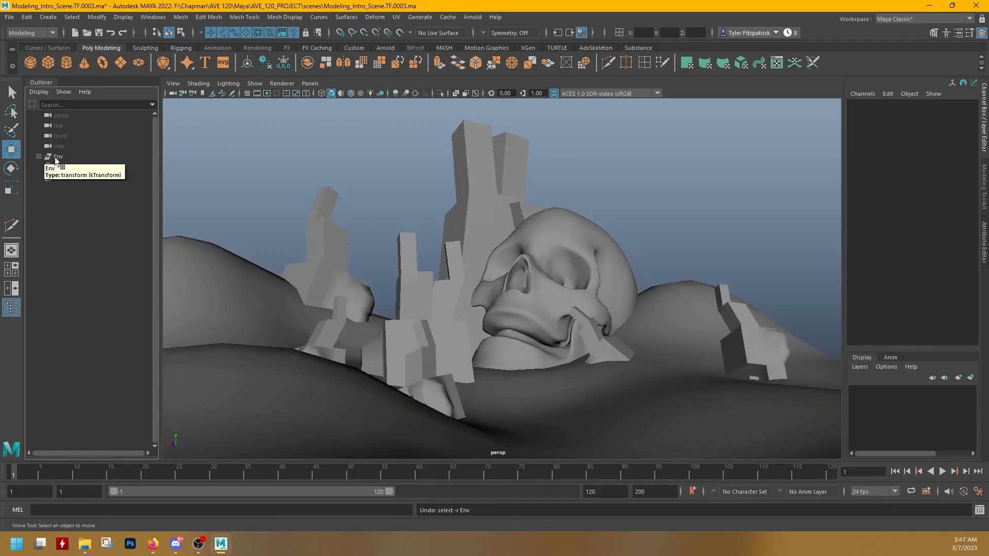
left_click(61, 156)
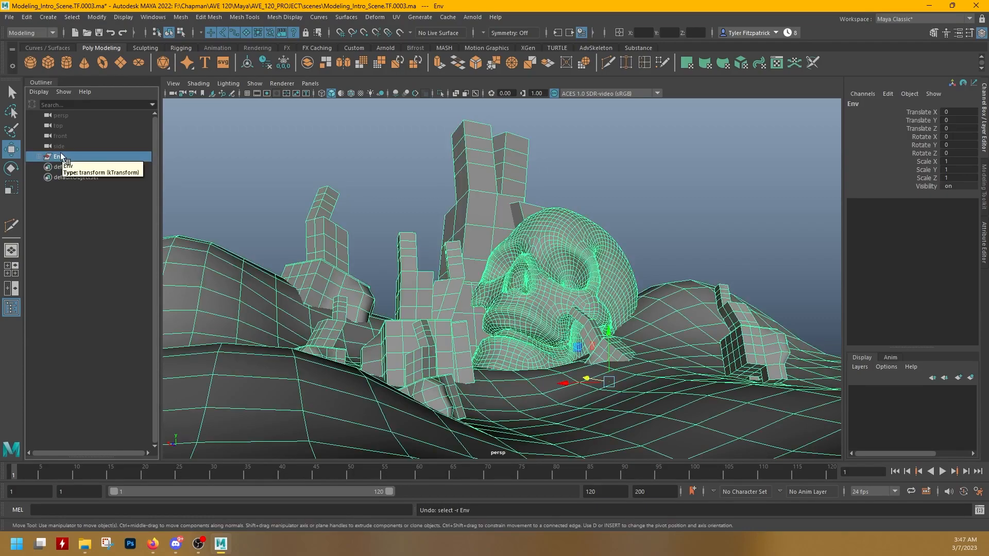
left_click(62, 185)
Examine the skull and the neighbouring rock cluster up close from several angles
scroll(637, 283, "up", 10)
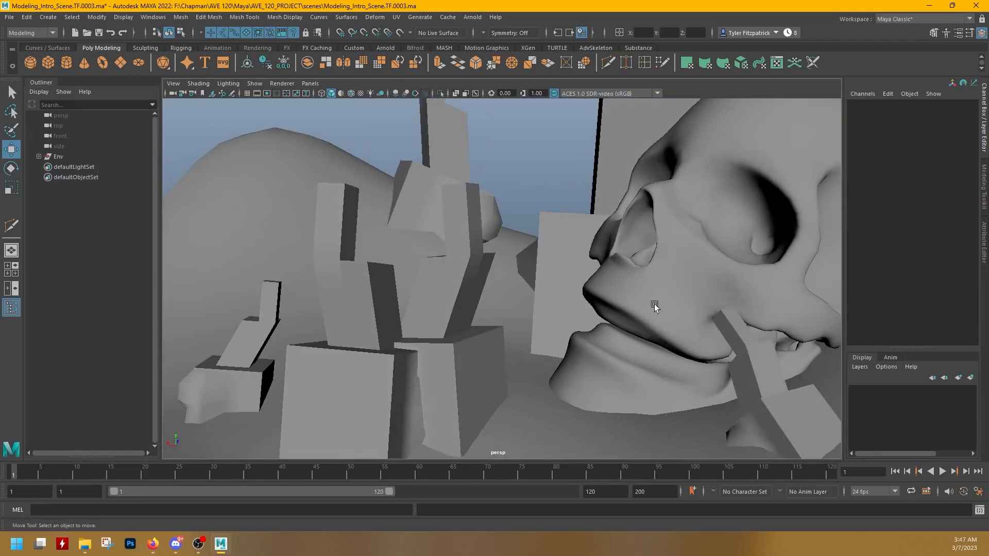
left_click_drag(654, 303, 460, 420, "alt")
left_click_drag(541, 368, 553, 365, "alt")
middle_click_drag(553, 366, 607, 263, "alt")
left_click_drag(554, 285, 555, 295, "alt")
middle_click_drag(555, 296, 717, 271, "alt")
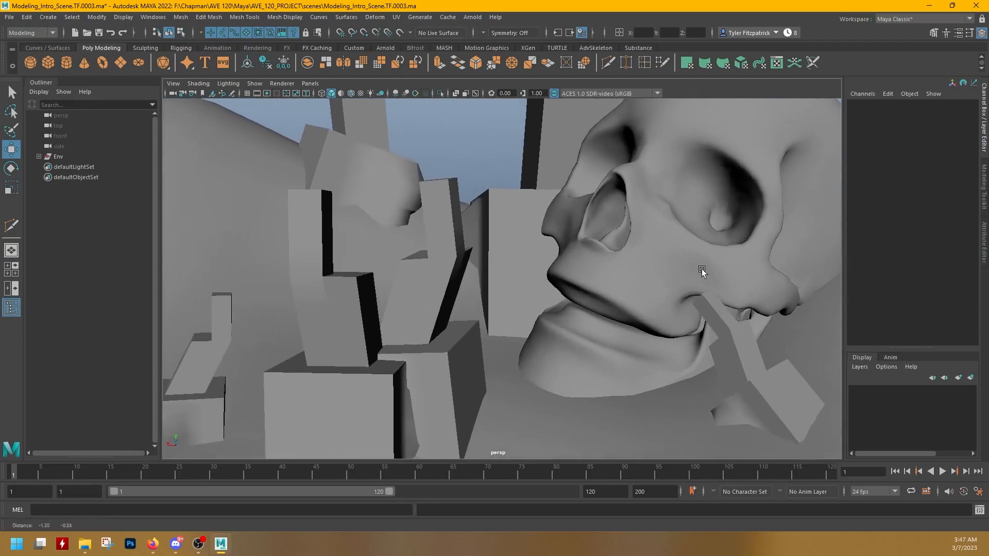
Isolate the skull mesh in the perspective view and examine its side and back
left_click_drag(688, 285, 664, 326, "alt")
middle_click_drag(664, 326, 613, 279, "alt")
scroll(614, 279, "down", 5)
left_click_drag(656, 269, 529, 278, "alt")
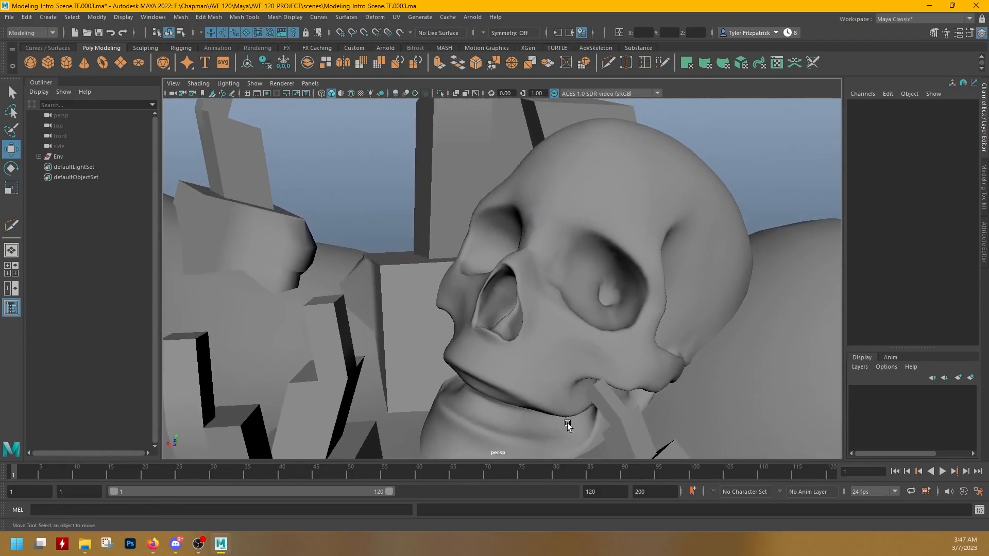
left_click(526, 252)
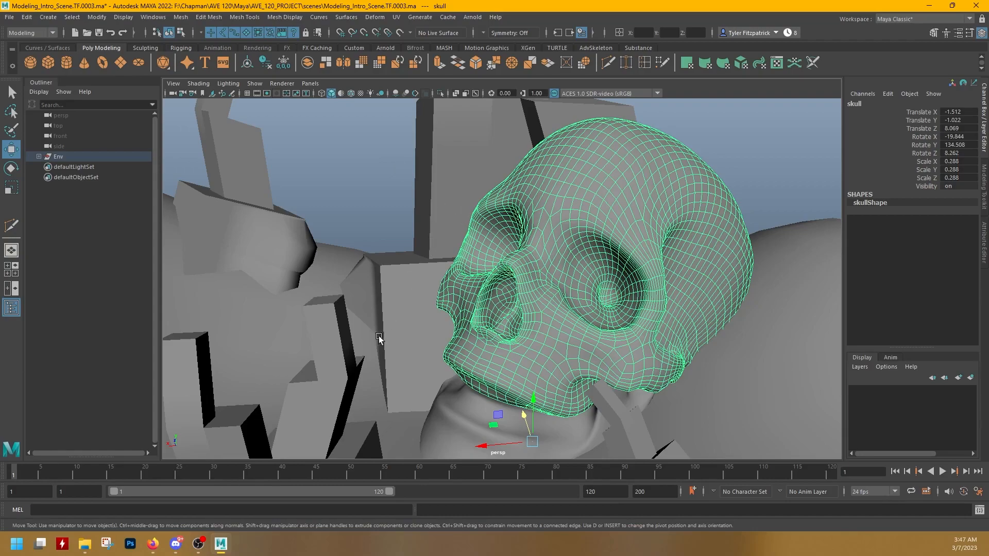
left_click(440, 93)
left_click_drag(475, 233, 318, 278, "alt")
middle_click_drag(318, 278, 531, 250, "alt")
left_click_drag(531, 250, 455, 253, "alt")
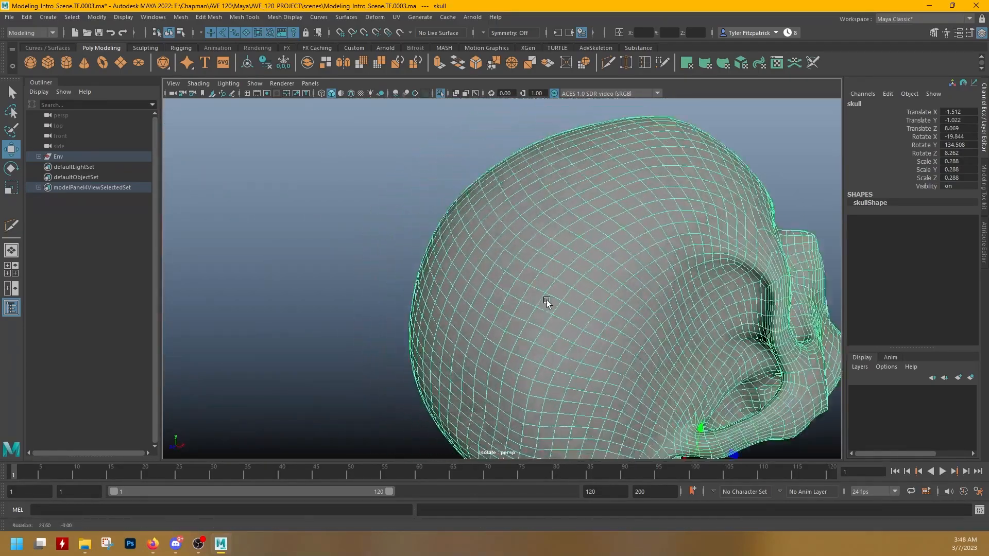
Select single faces on the side of the skull to examine the soft selection falloff, and turn soft selection off
right_click_drag(462, 246, 462, 278)
left_click(448, 231)
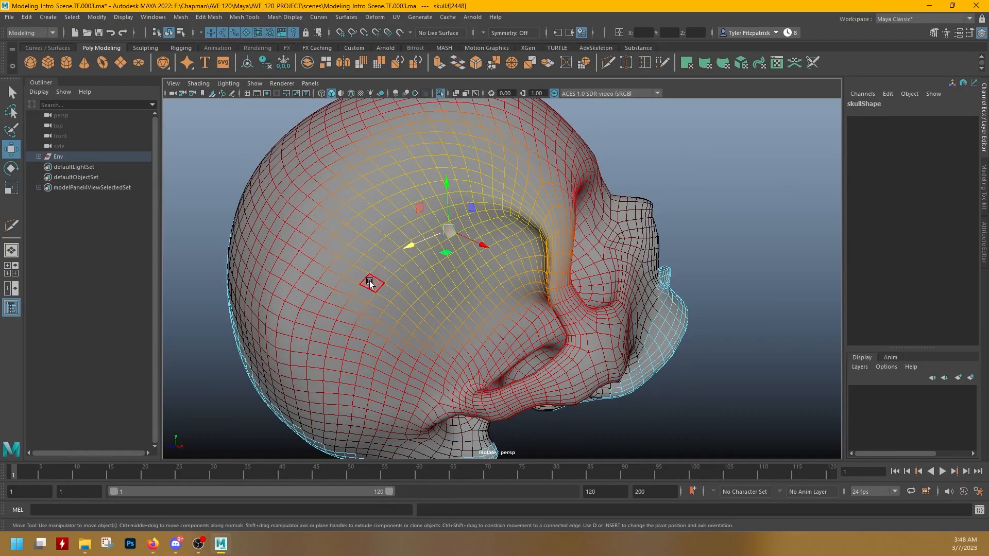
left_click(403, 277)
left_click_drag(492, 264, 777, 259, "alt")
left_click(776, 261)
scroll(651, 277, "down", 10)
left_click_drag(636, 287, 579, 281, "alt")
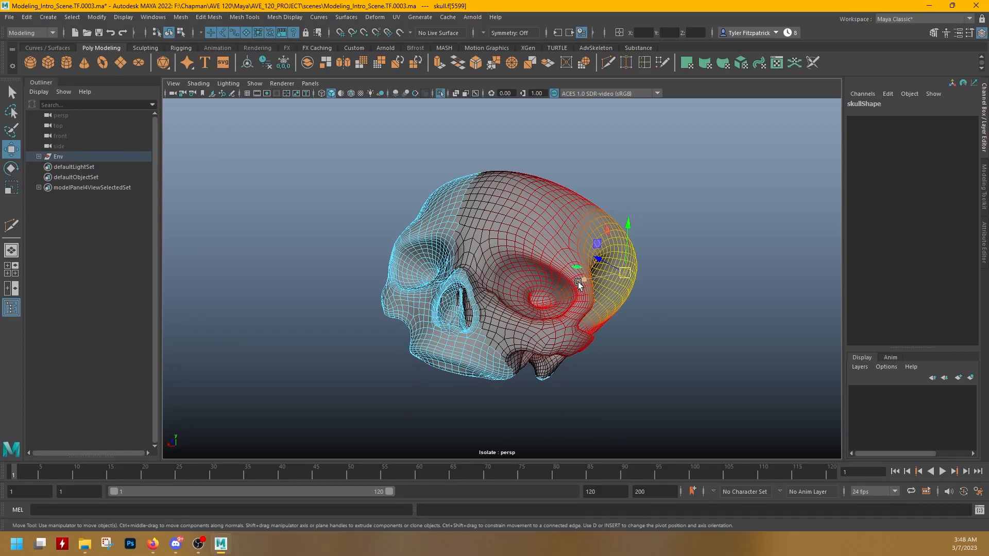
key("b")
left_click_drag(628, 283, 514, 243, "alt")
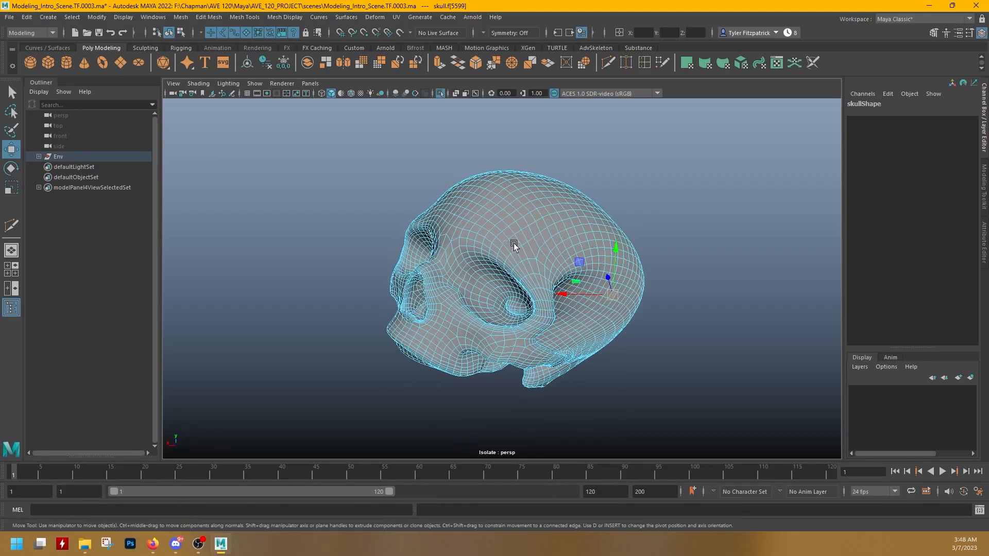
Show the rest of the landscape again and return the skull to object mode with nothing selected
left_click(440, 94)
left_click_drag(567, 246, 640, 210, "alt")
right_click_drag(640, 210, 665, 186)
left_click(665, 185)
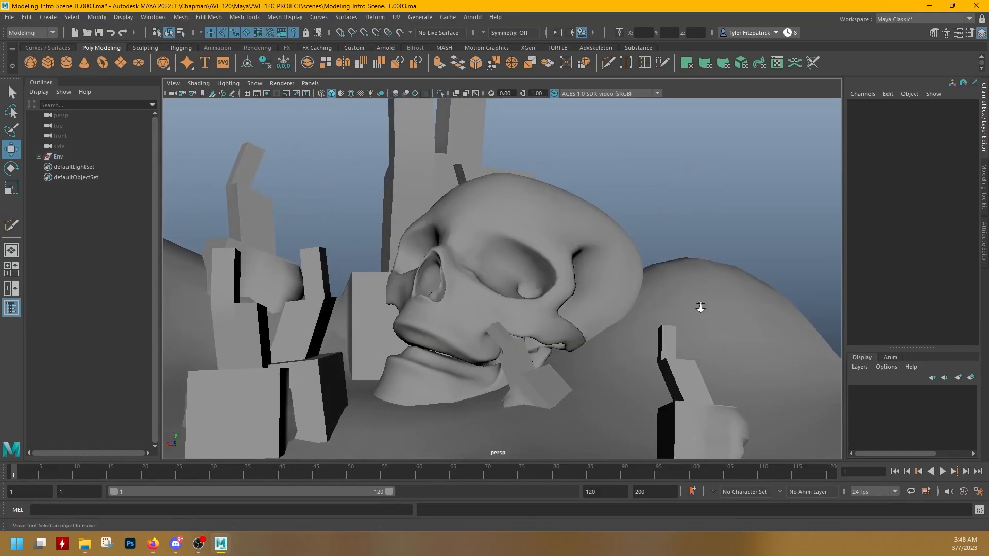
right_click_drag(703, 308, 481, 257, "alt")
middle_click_drag(482, 257, 486, 249, "alt")
right_click_drag(486, 249, 655, 271, "alt")
left_click_drag(654, 271, 622, 311, "alt")
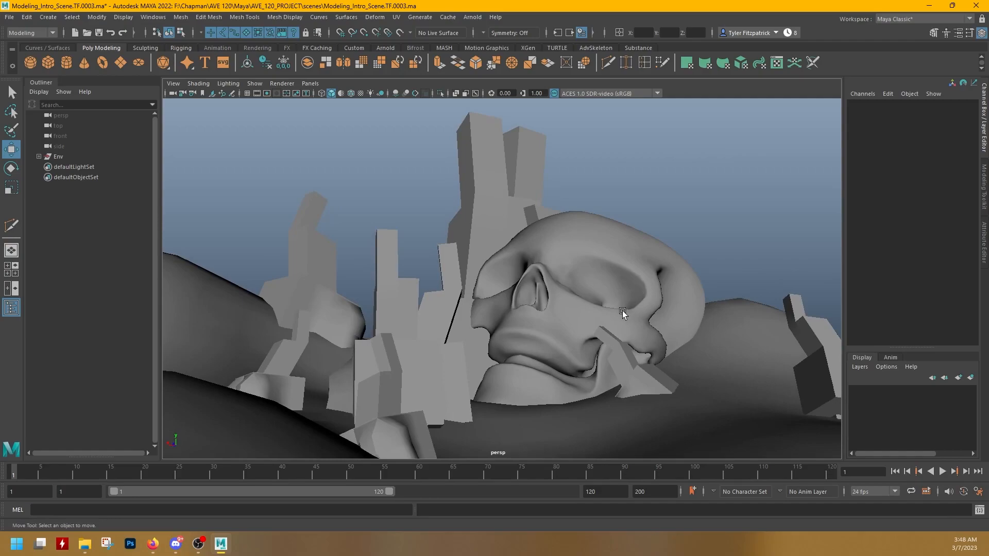